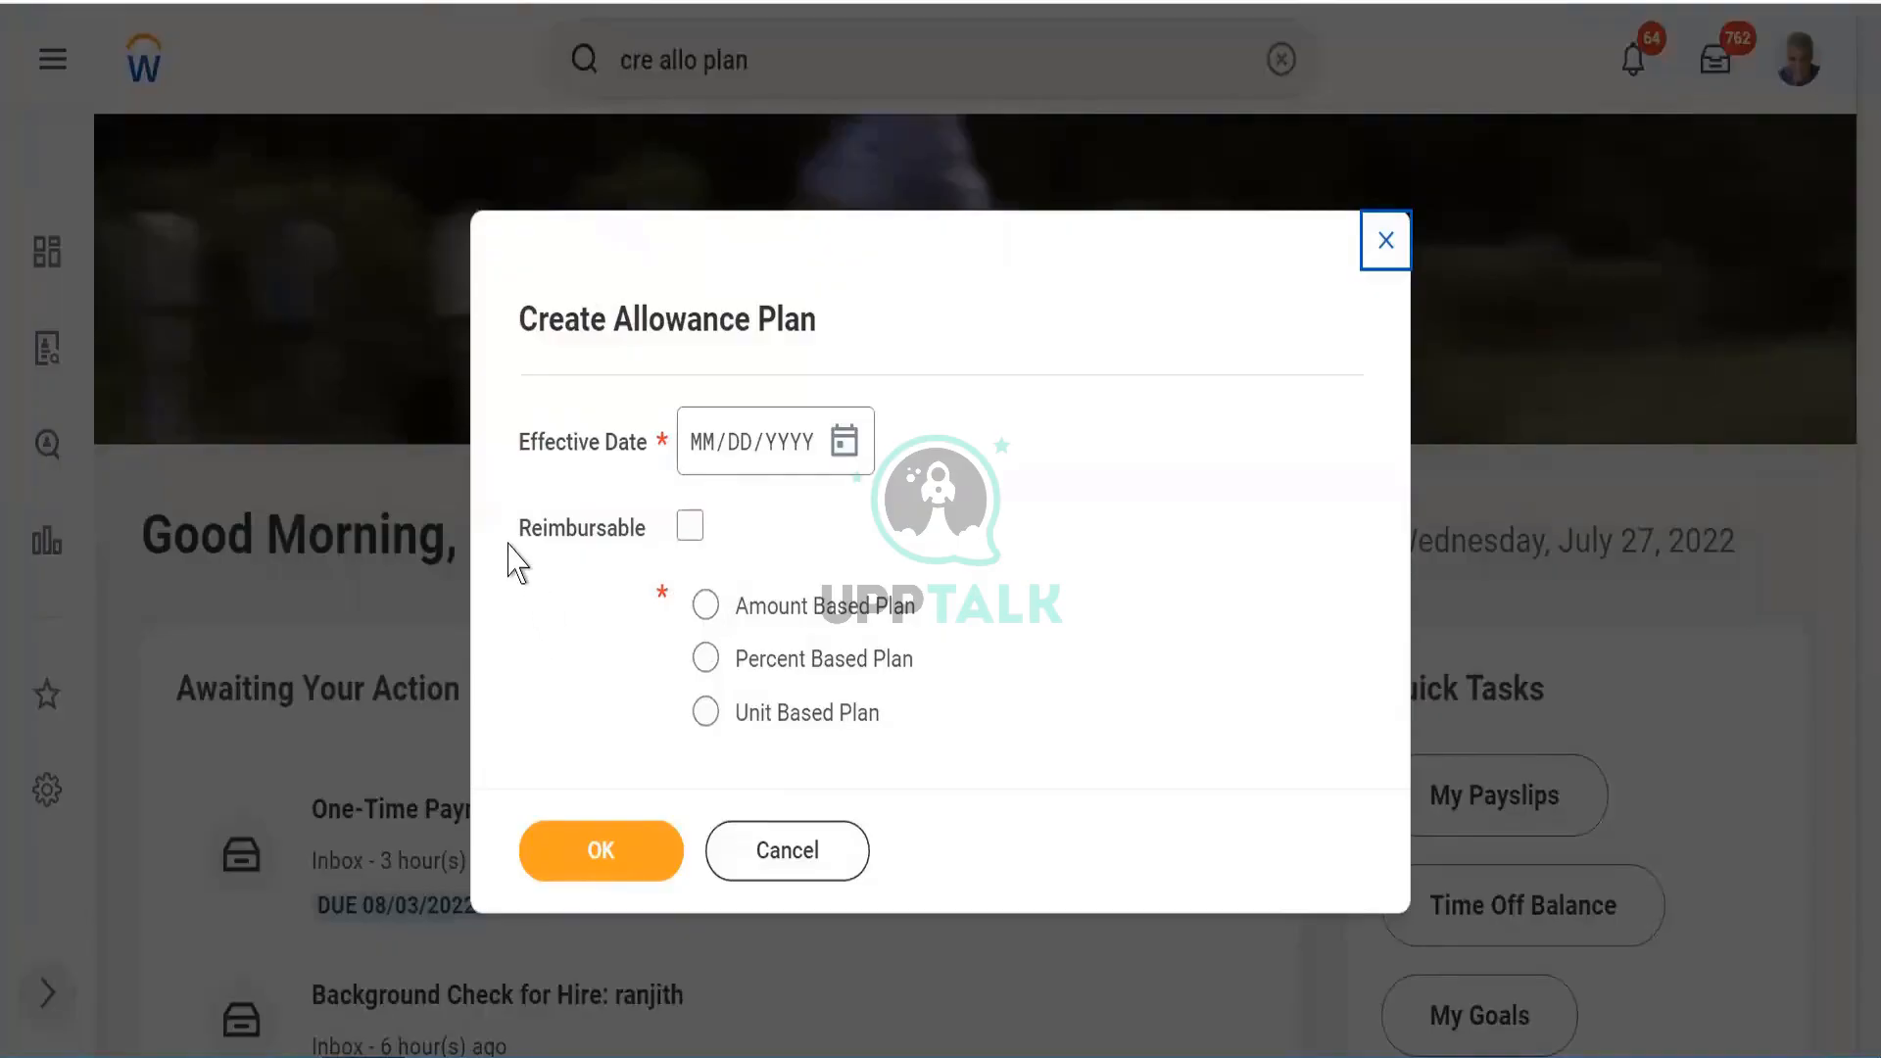
drag(529, 546, 642, 539)
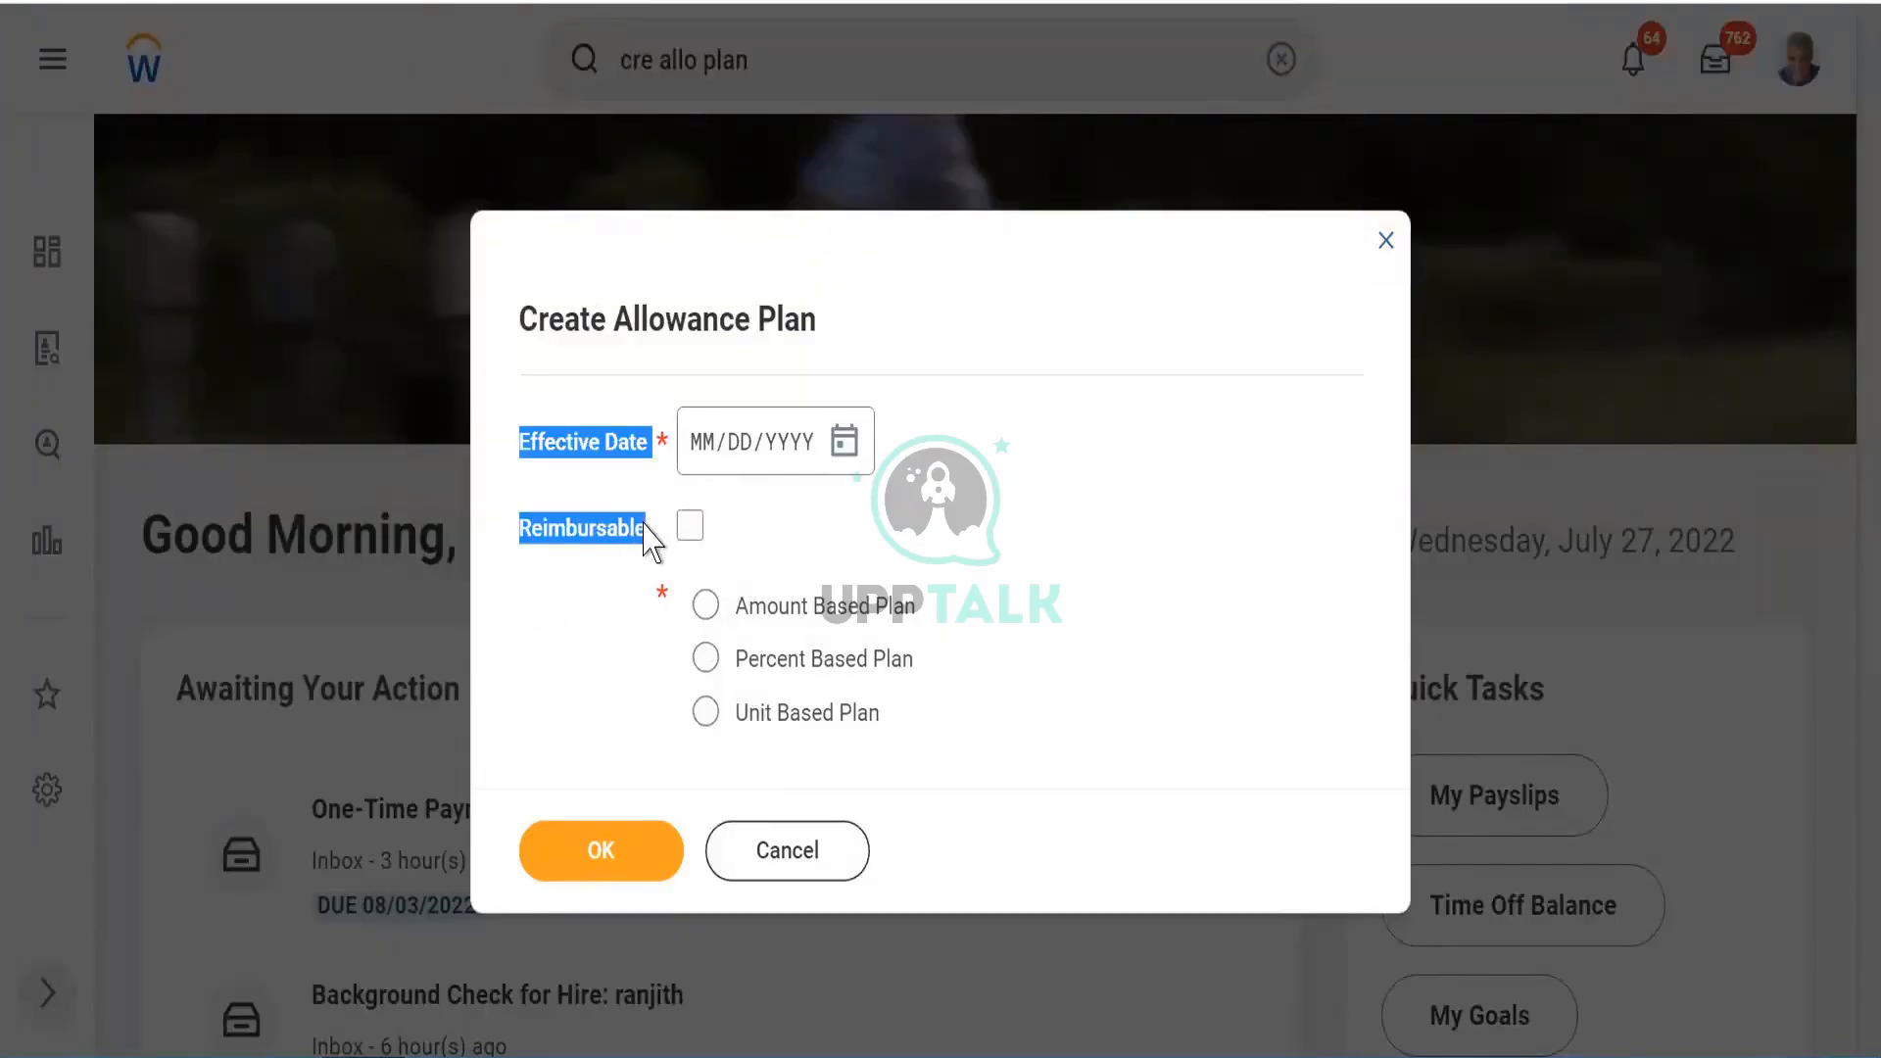
click(620, 604)
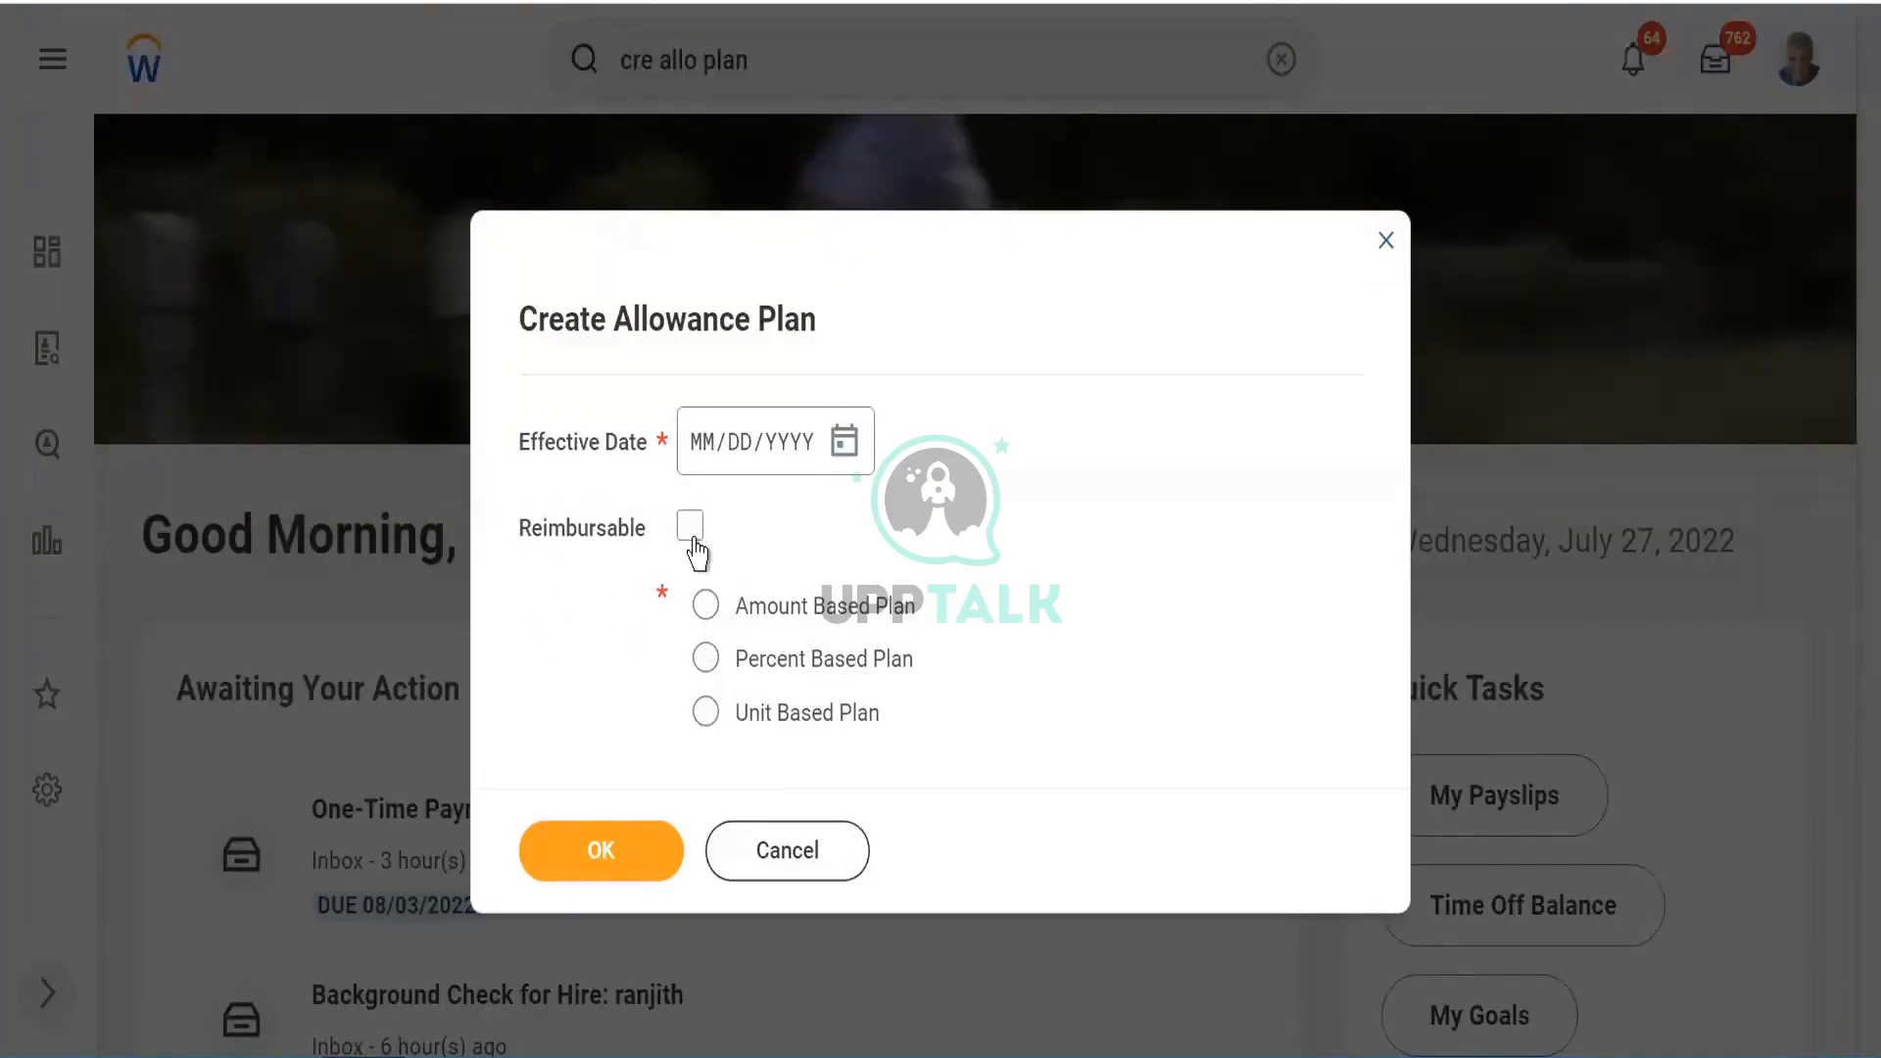
click(690, 528)
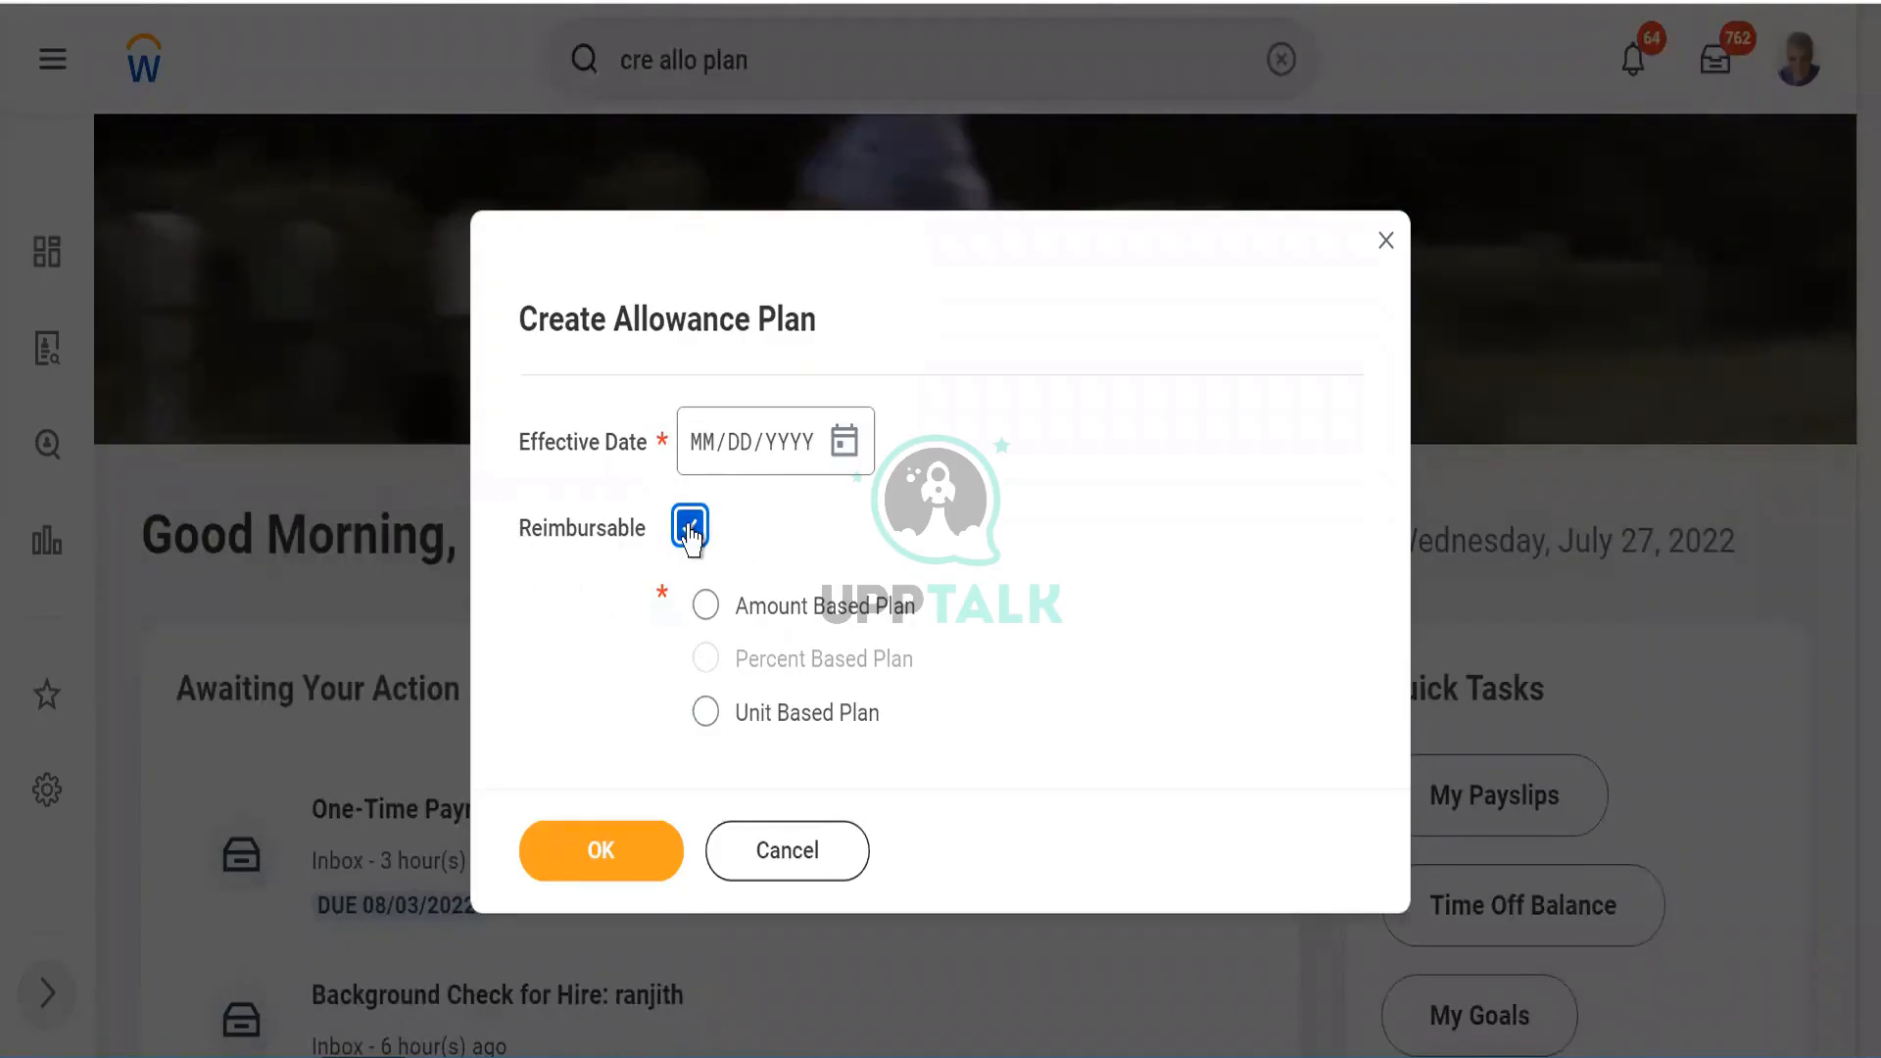
click(690, 527)
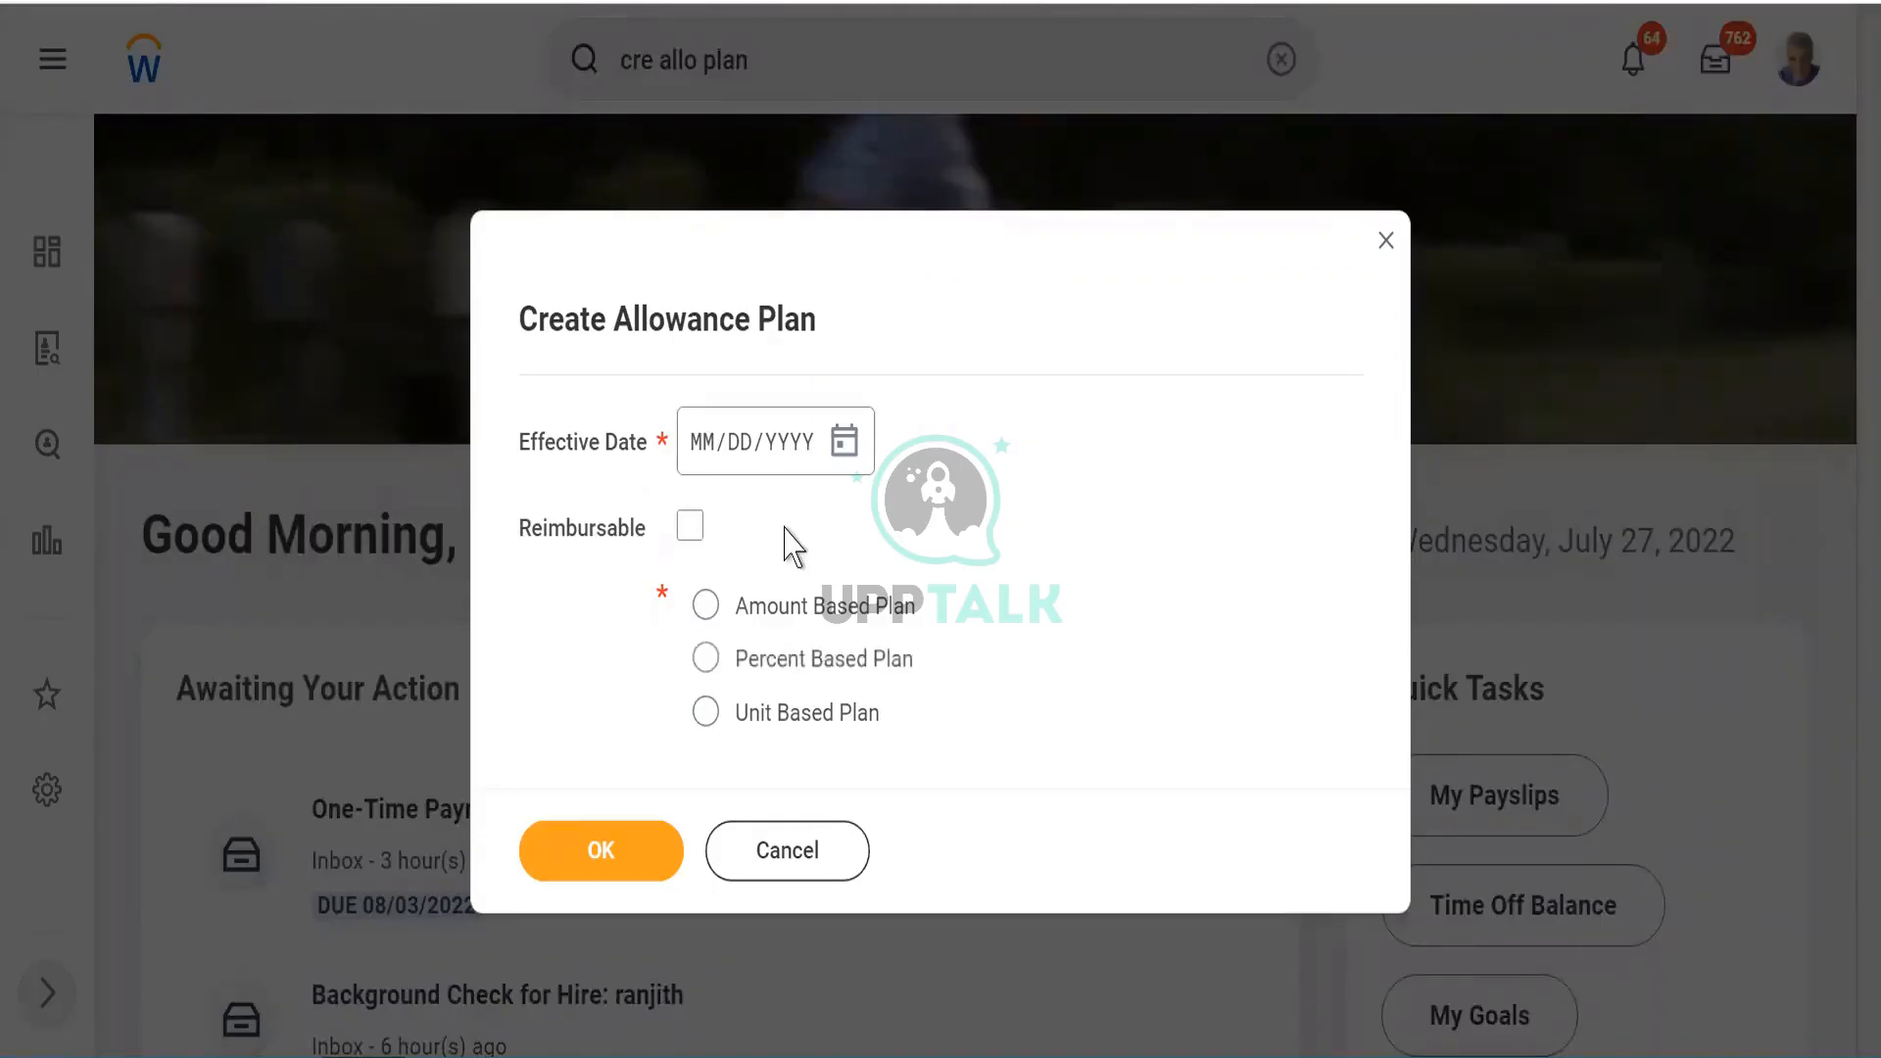
Step: Start an amount-based allowance plan with an effective date of 07/27/2022
click(841, 446)
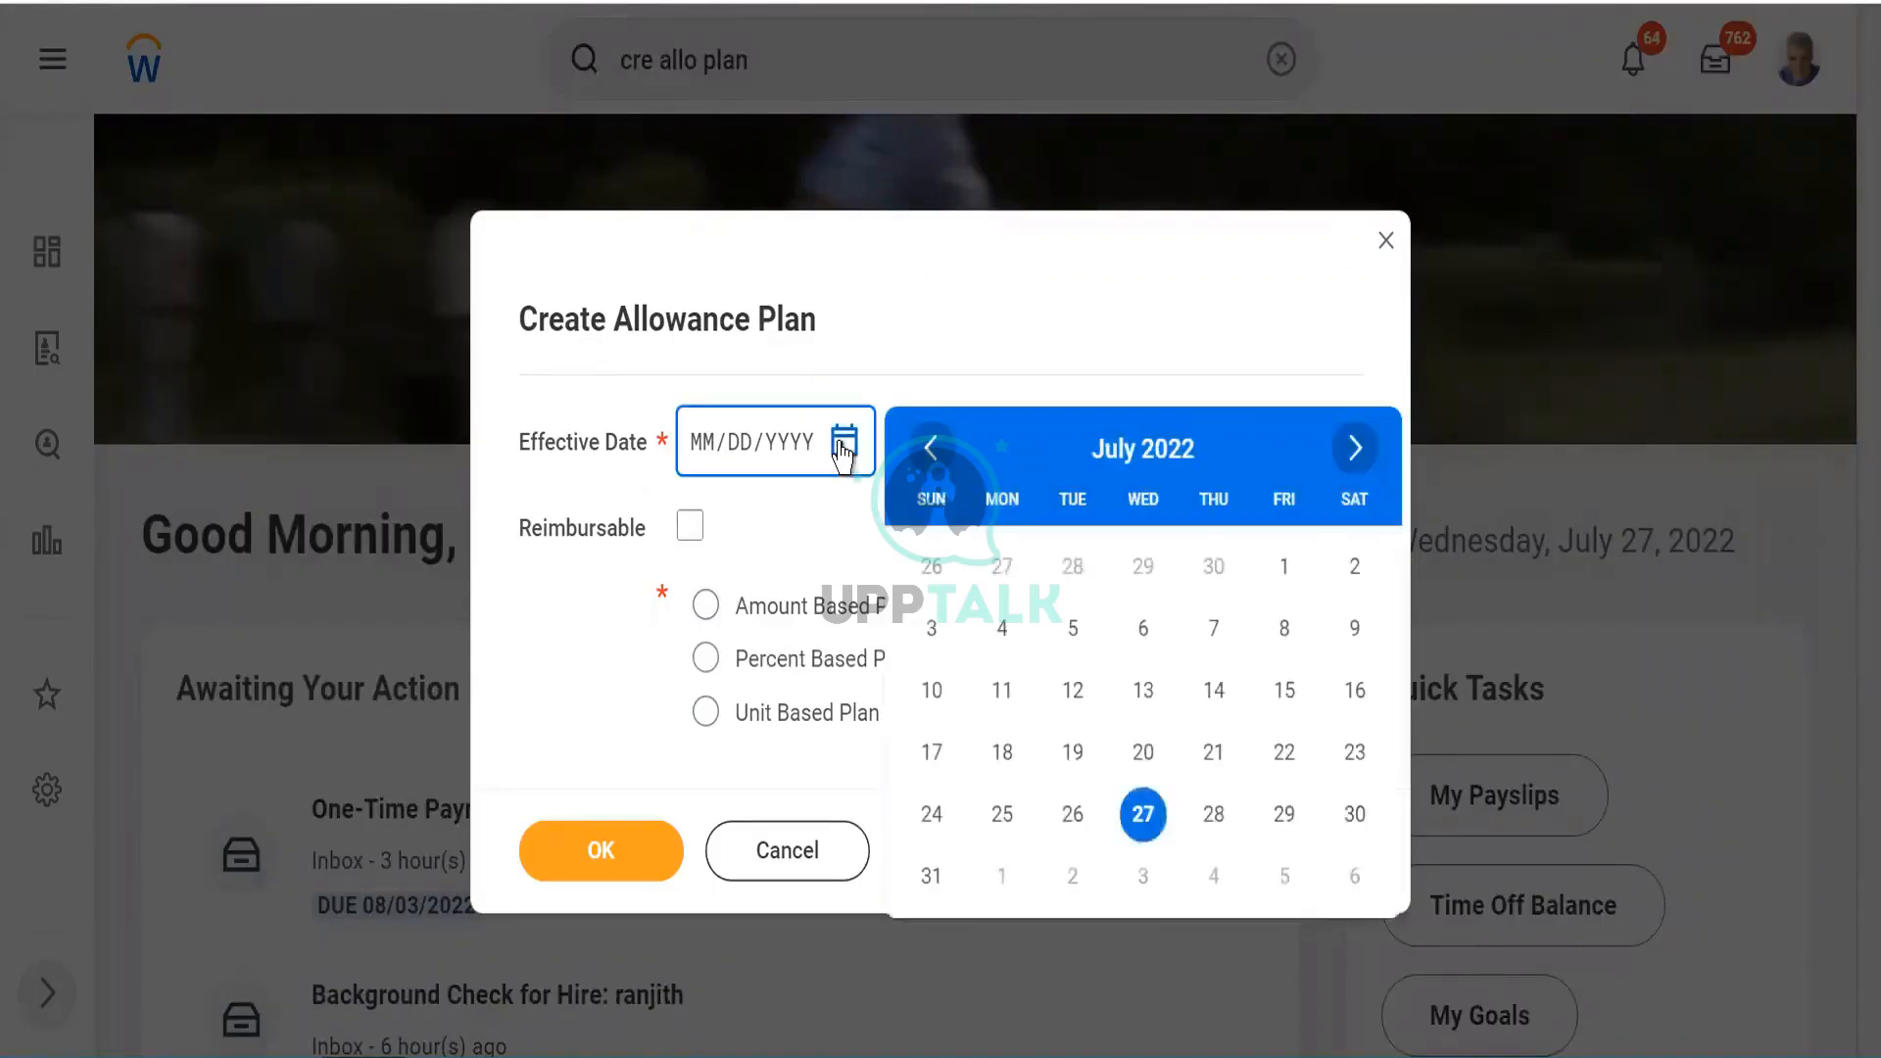
click(1136, 805)
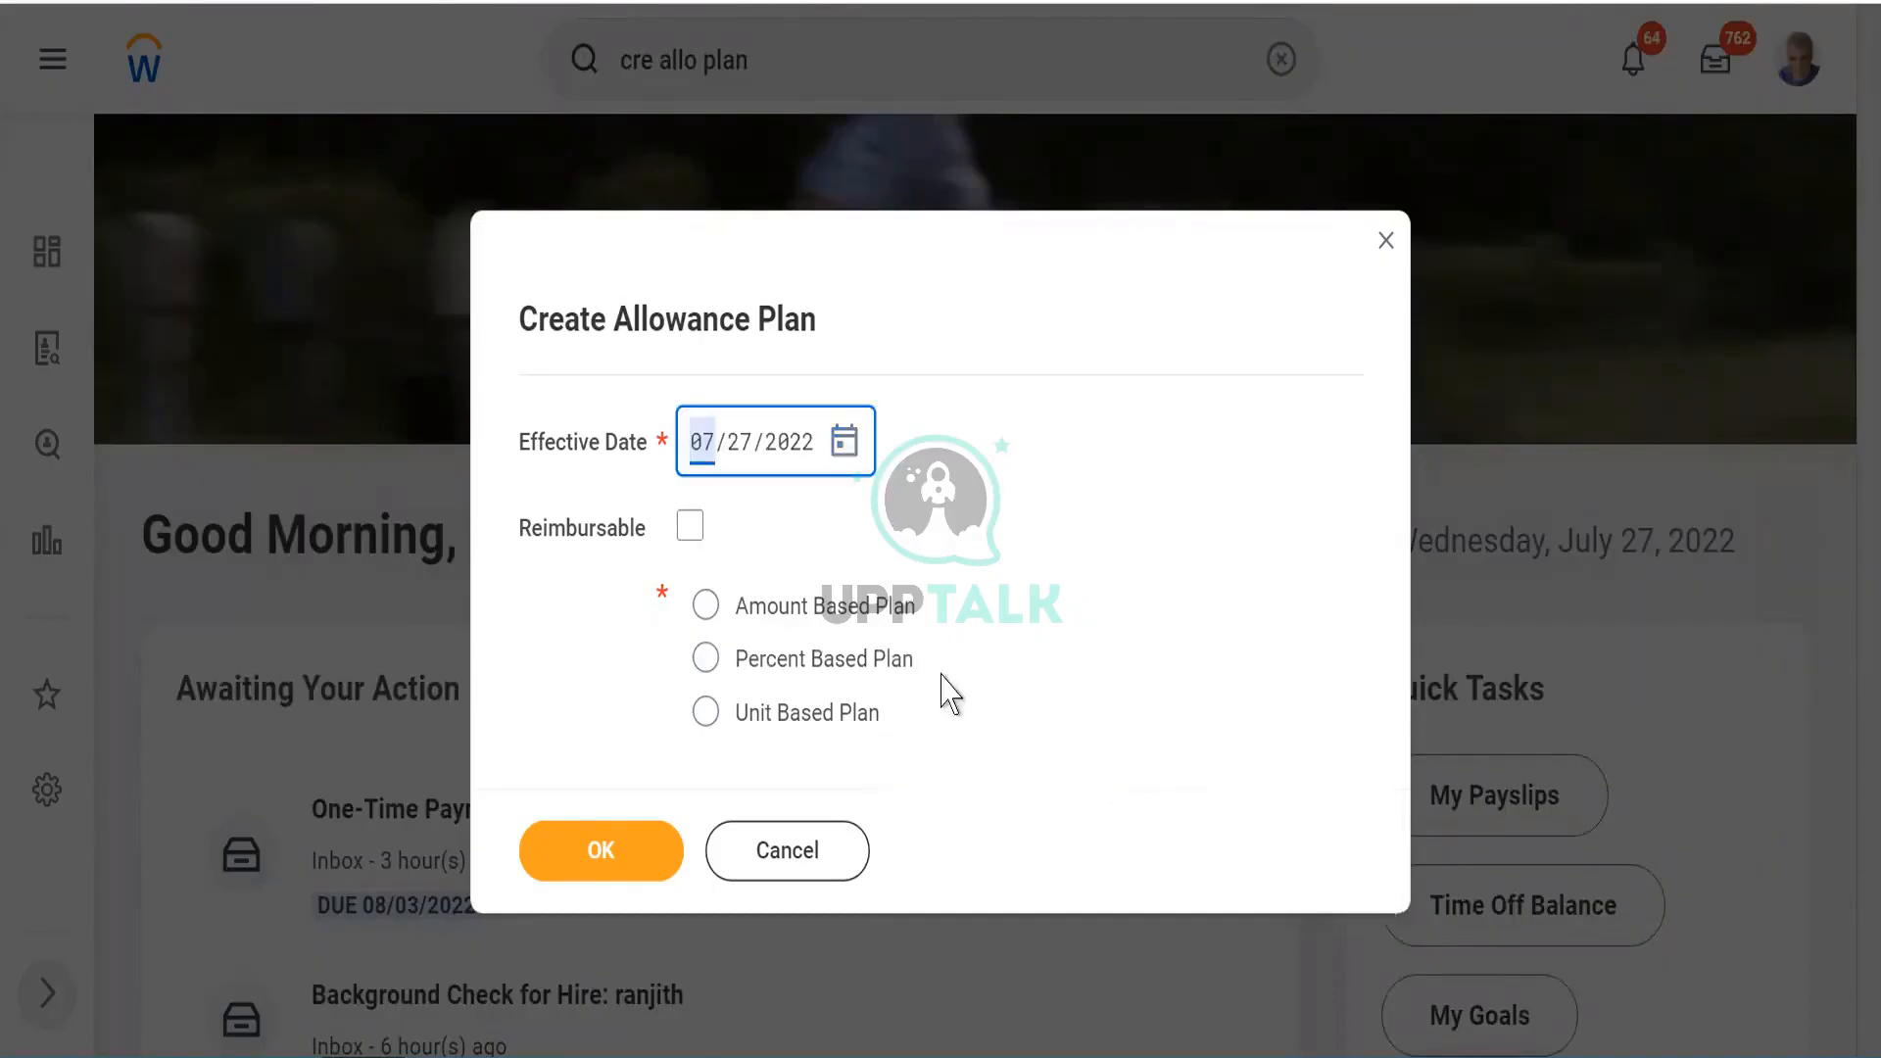
click(912, 562)
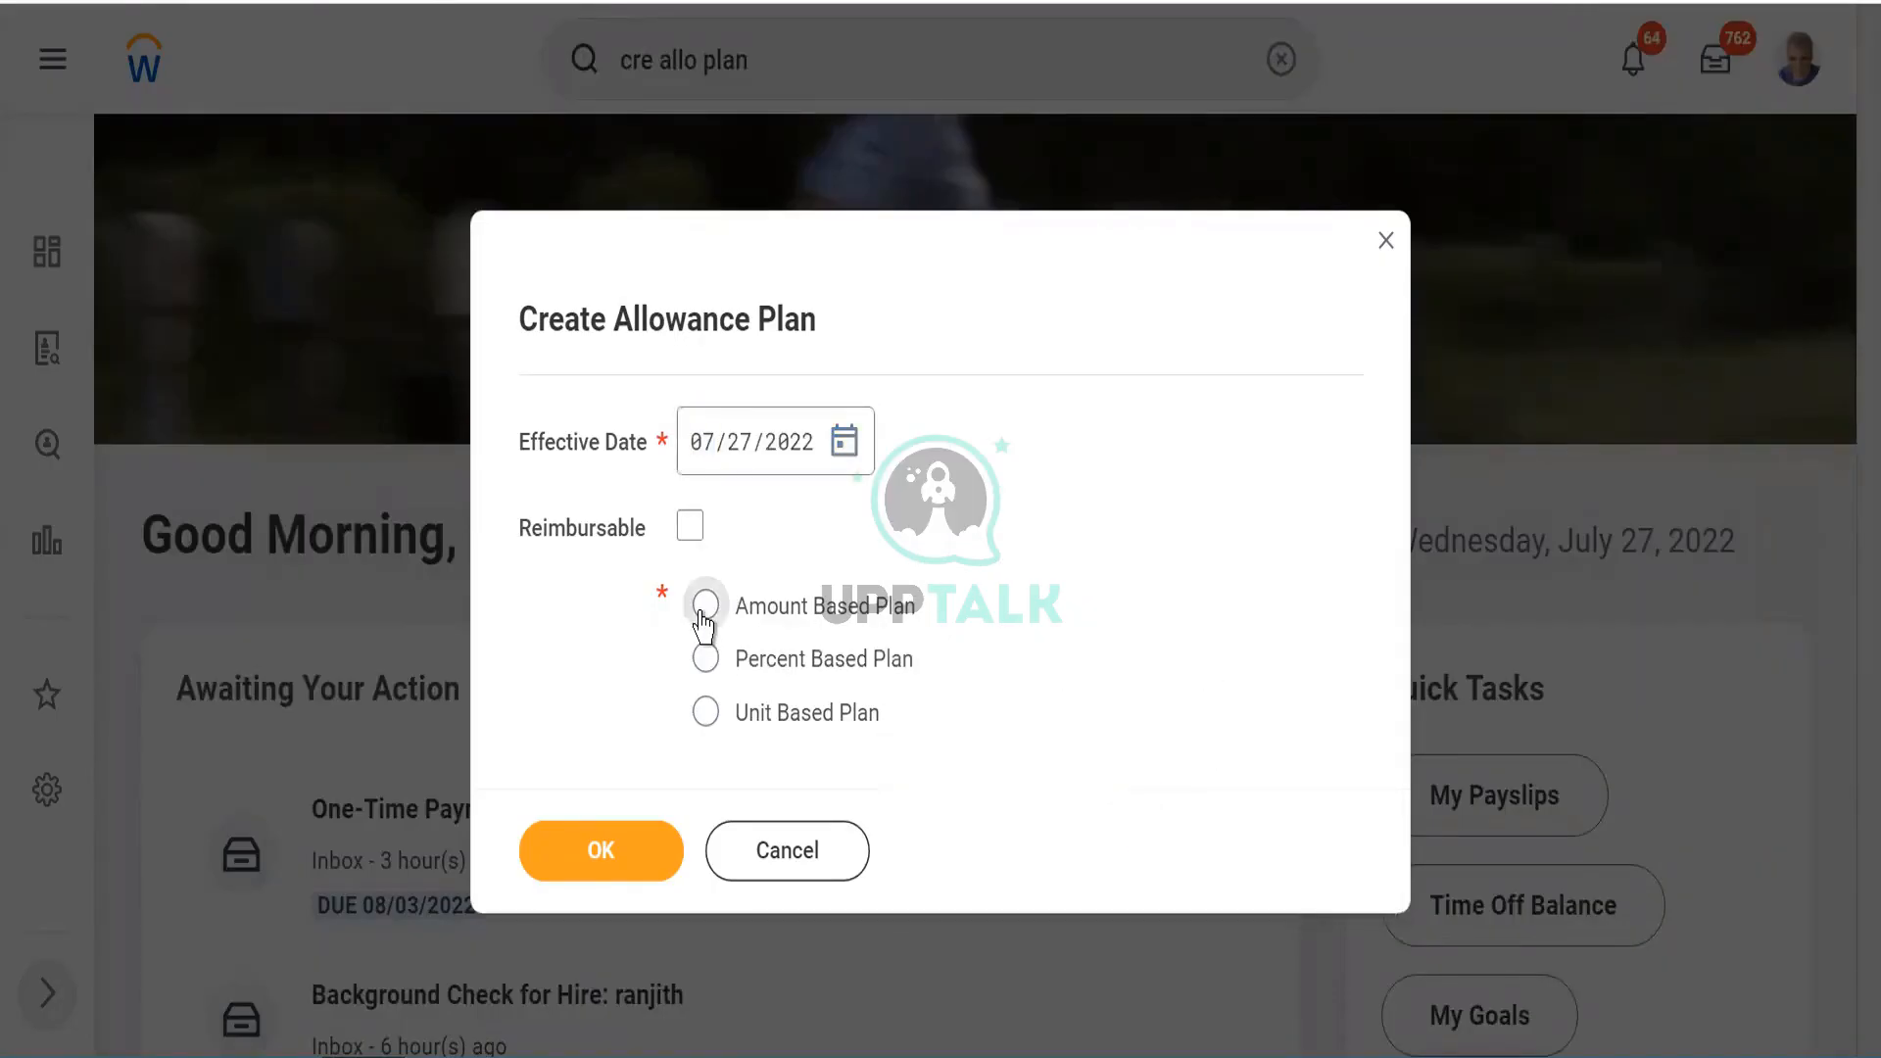
click(704, 617)
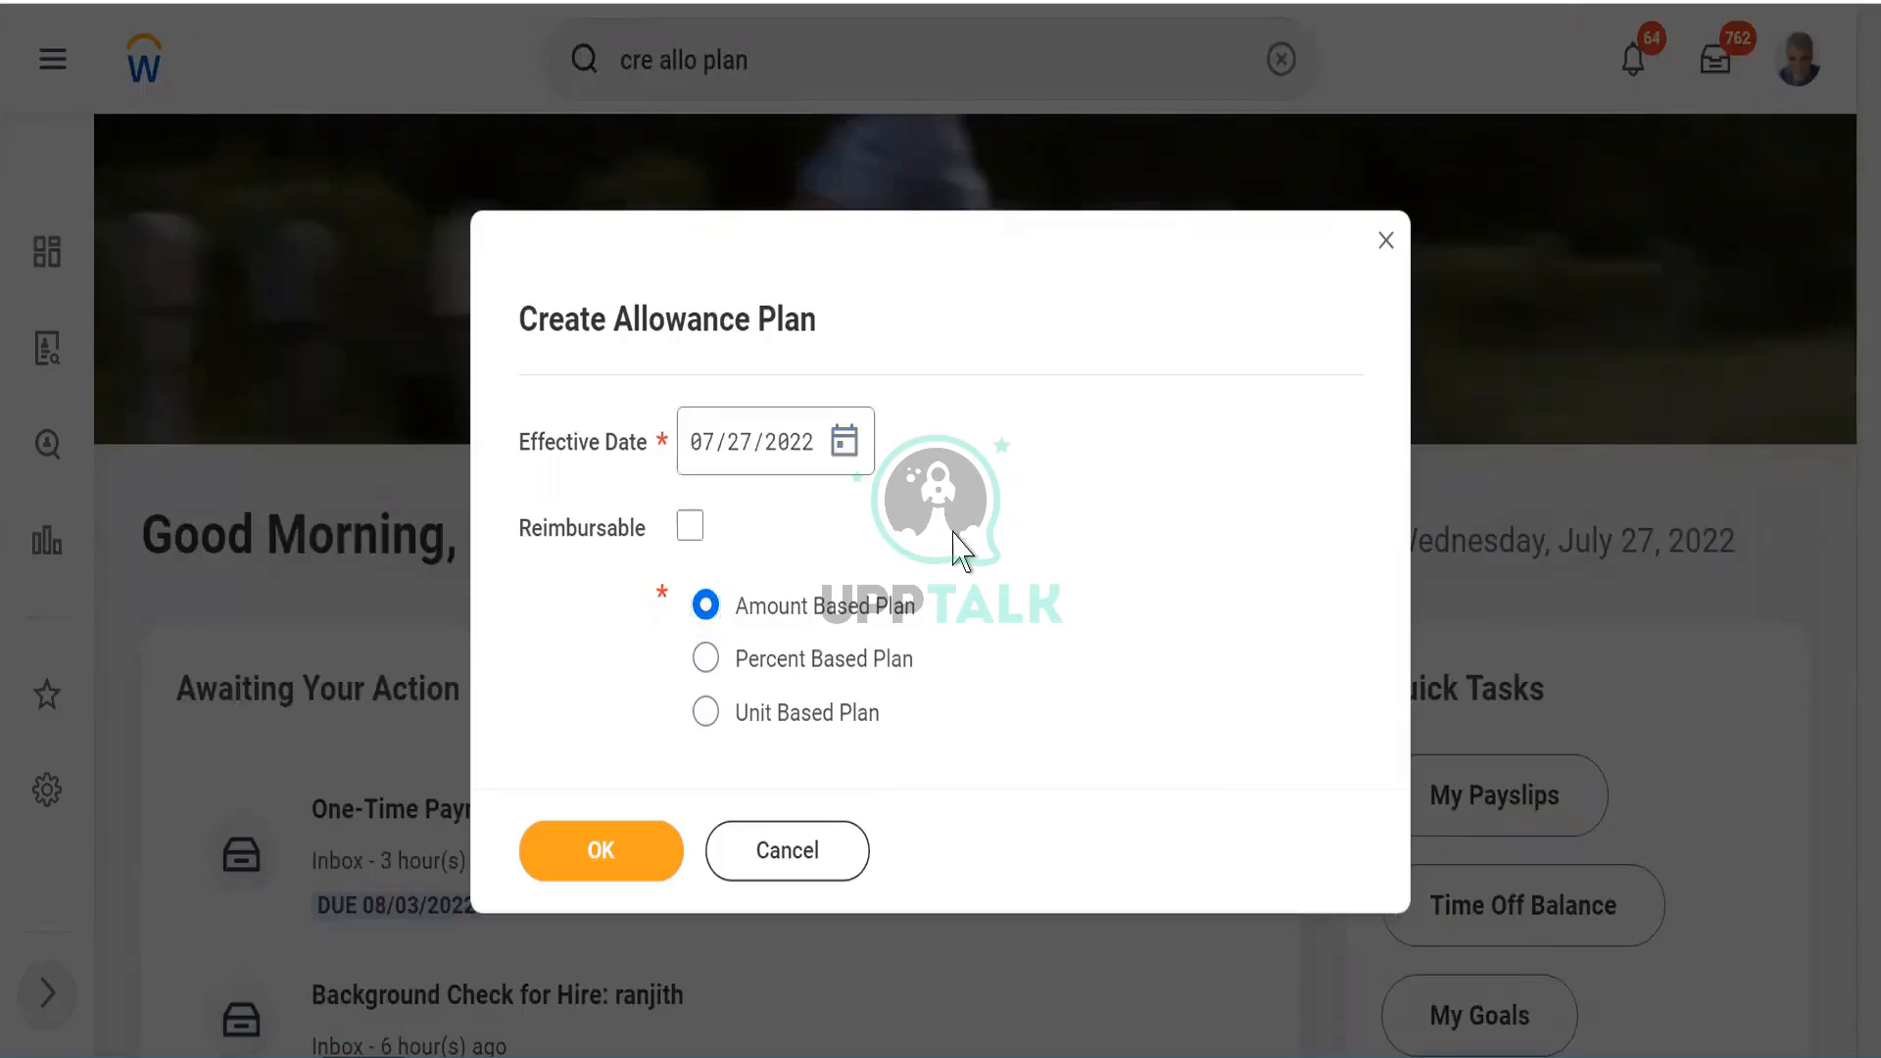
click(578, 866)
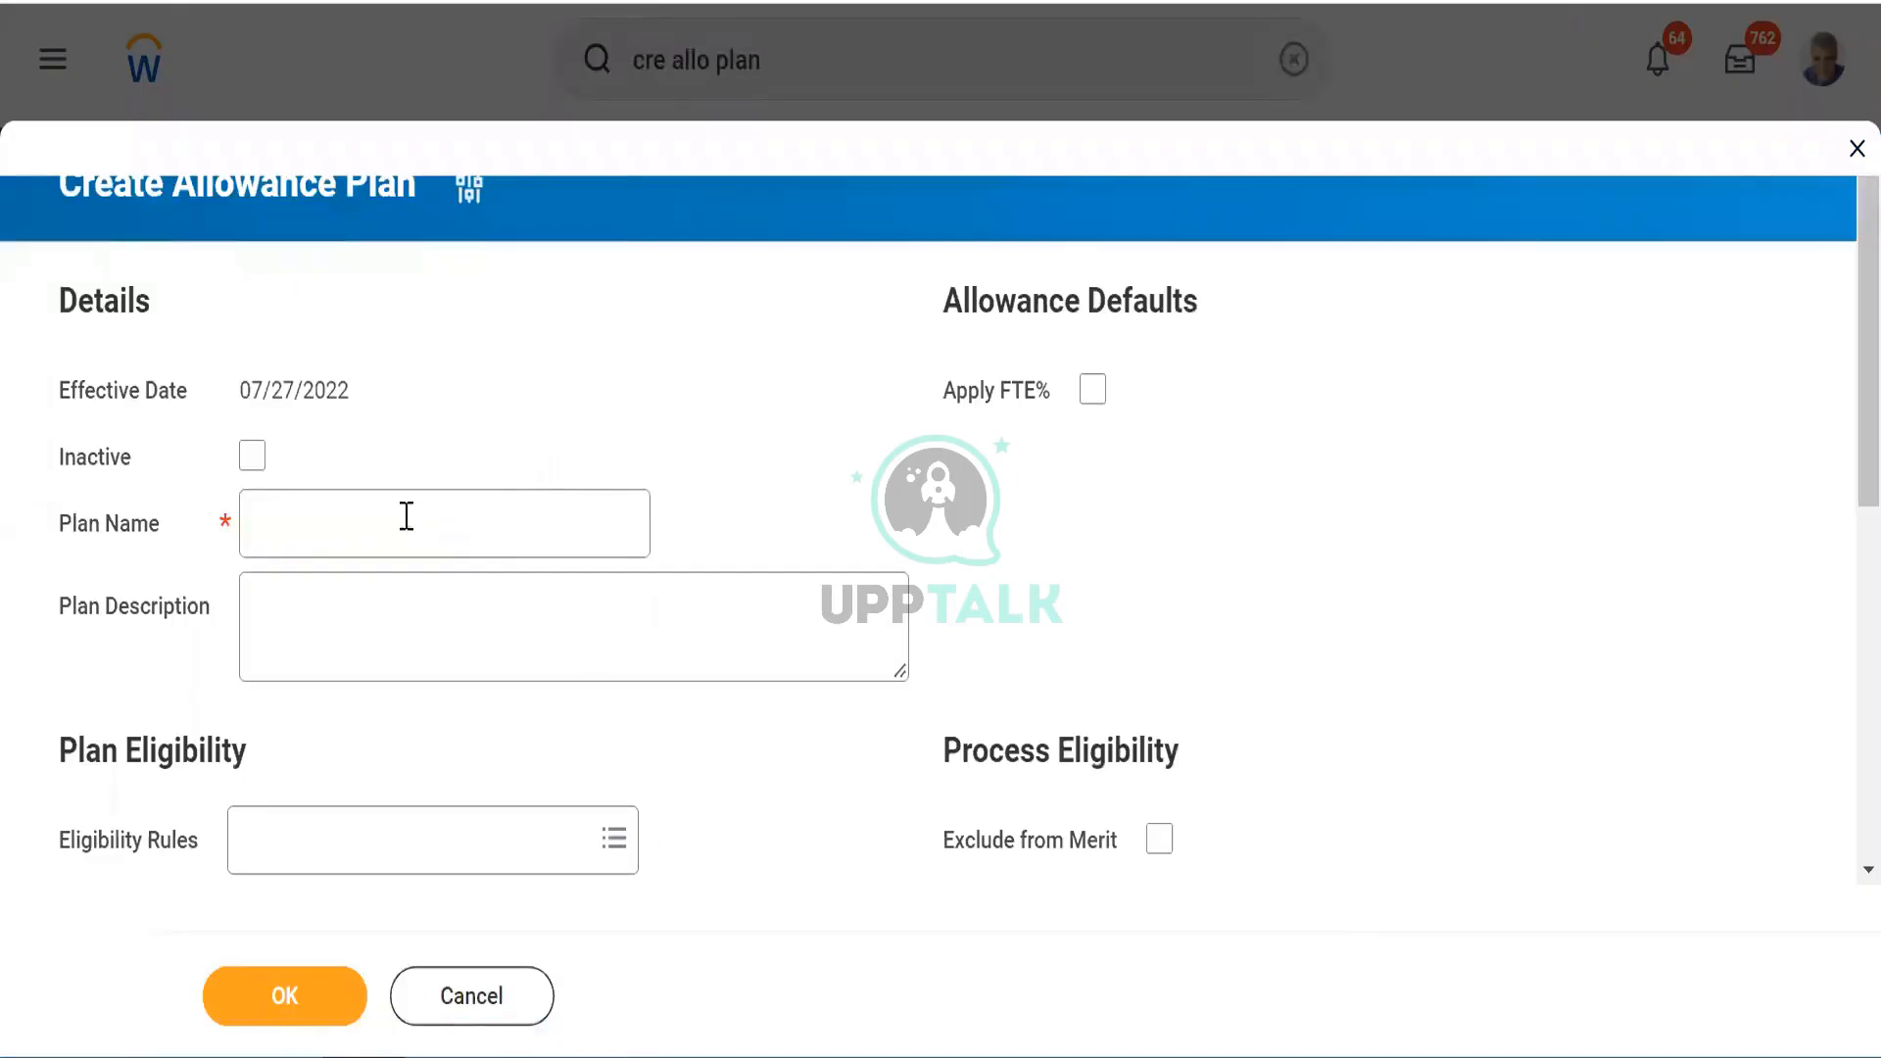
Step: Name the allowance plan WLE7_Performance Bonus
click(340, 511)
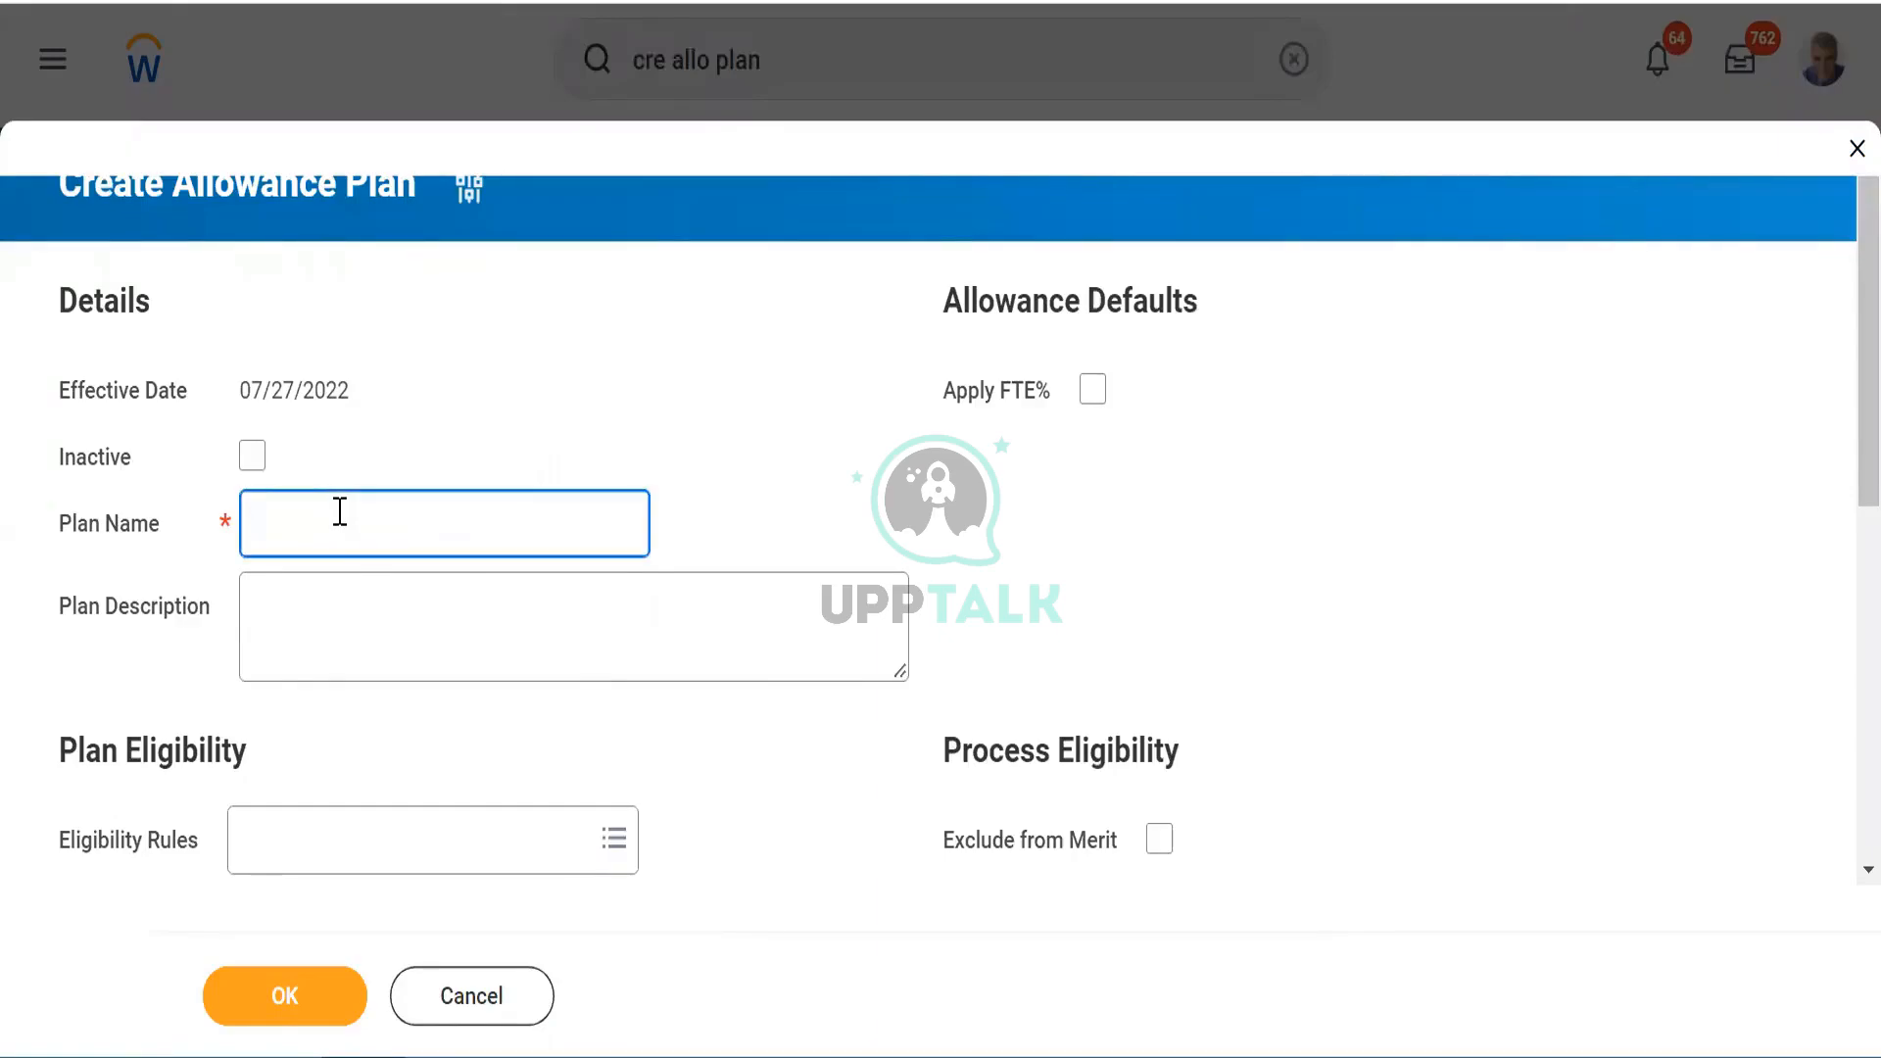
text(W)
text(LE&_)
key(BackSpace)
key(BackSpace)
text(7_Perfoe)
key(BackSpace)
text(rmance Bonus)
click(704, 449)
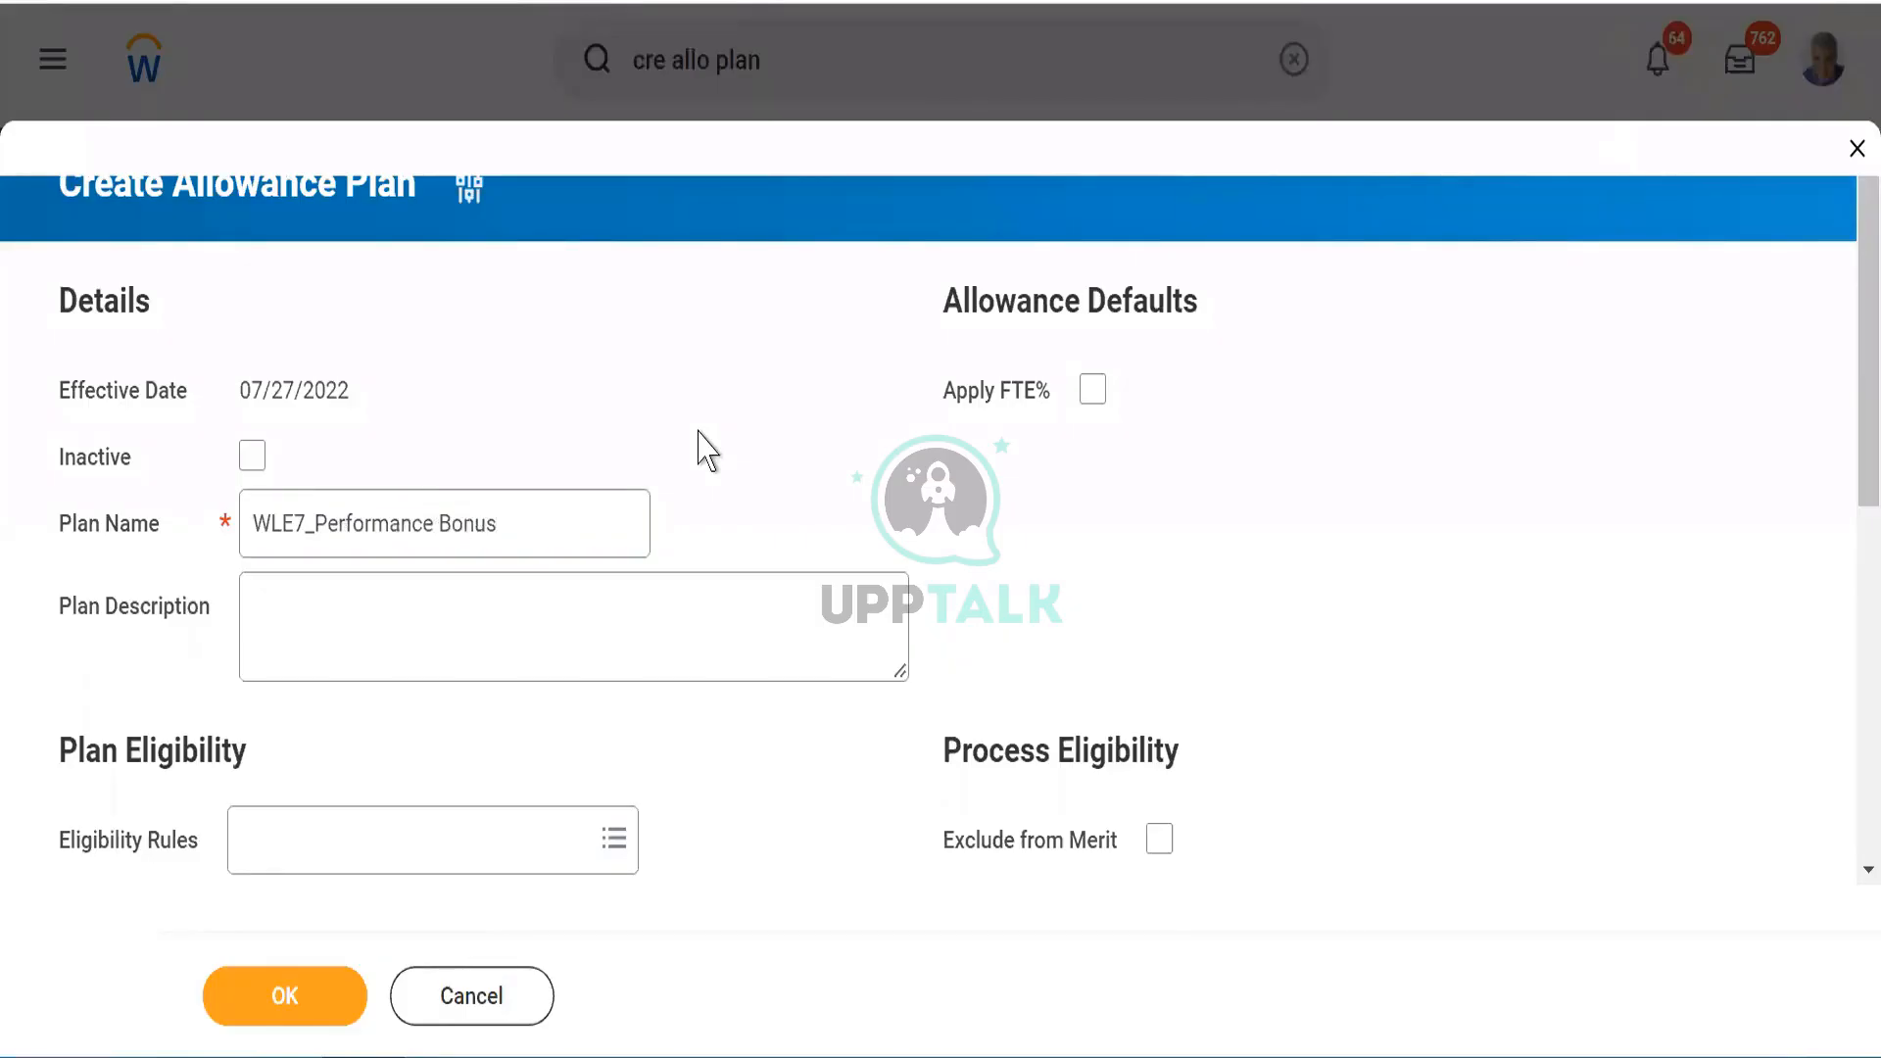
Step: Assign the WLE7_Account Executive eligibility rule to the plan
scroll(704, 450, down, 4)
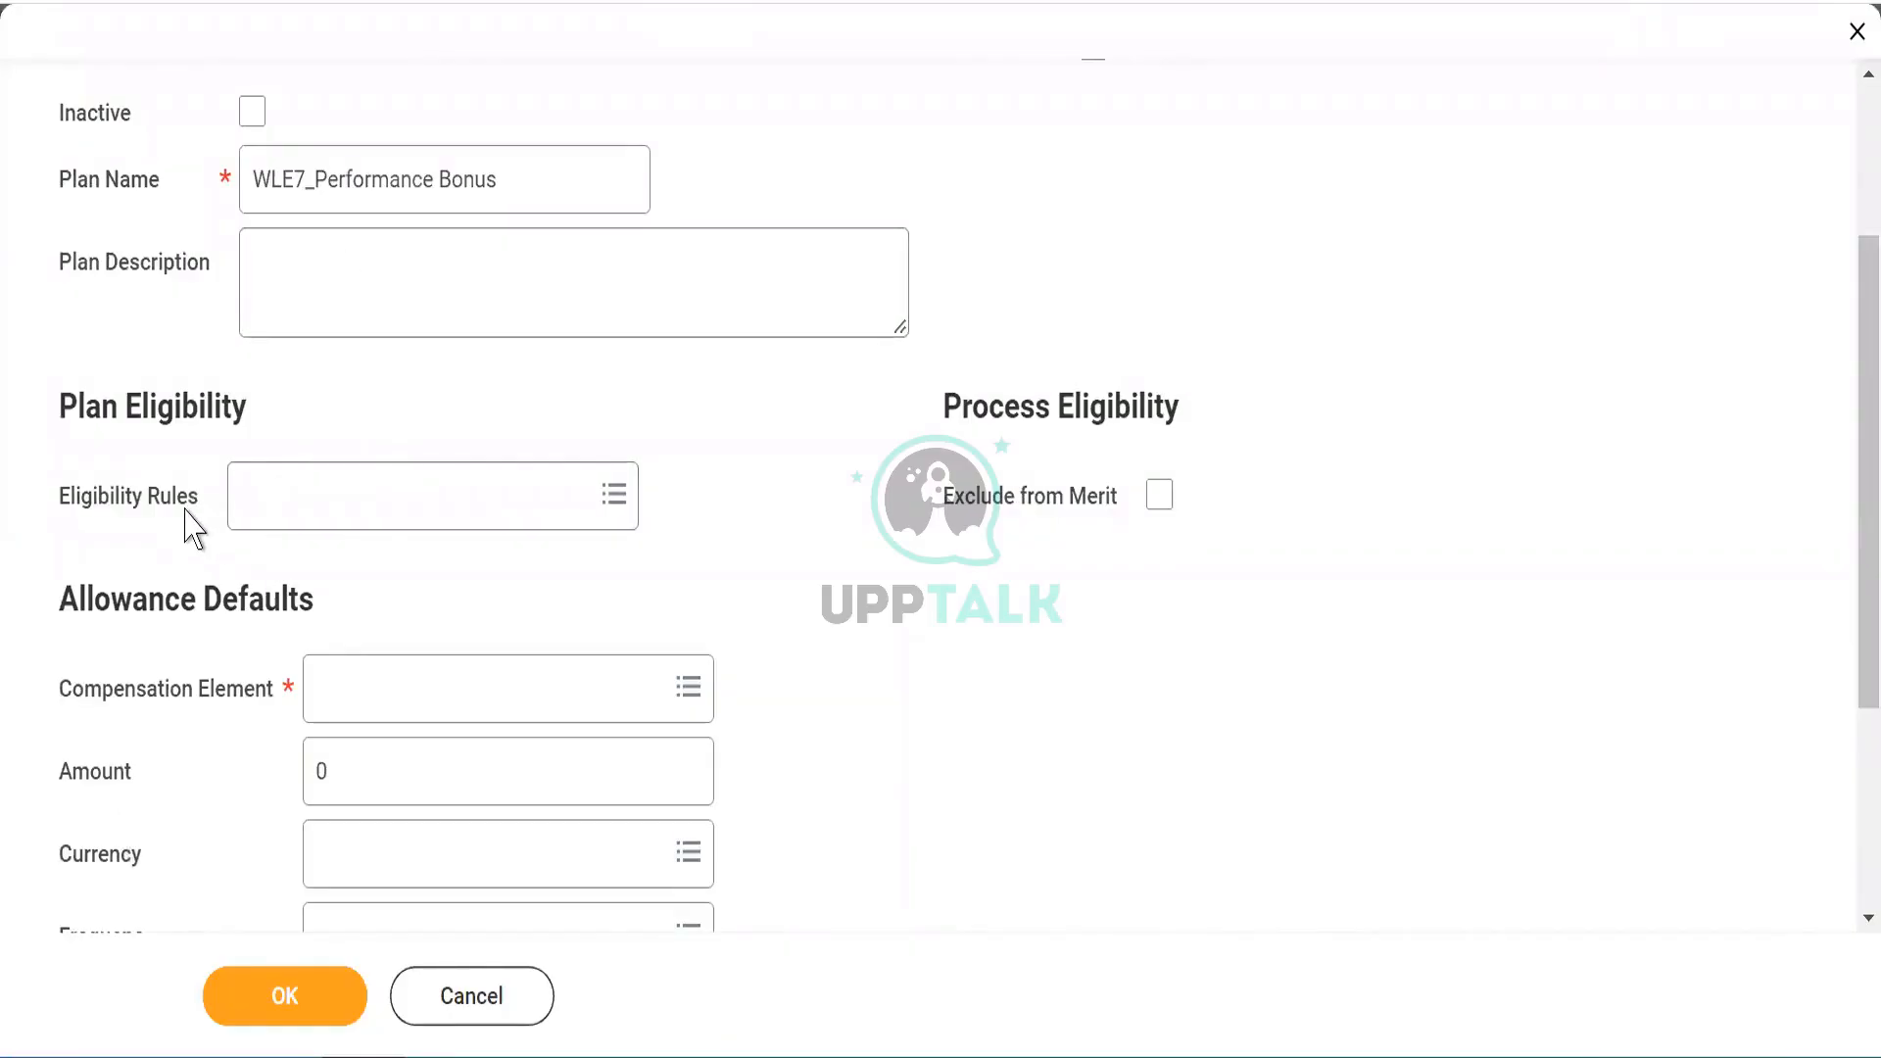
click(276, 505)
text(WLE7_)
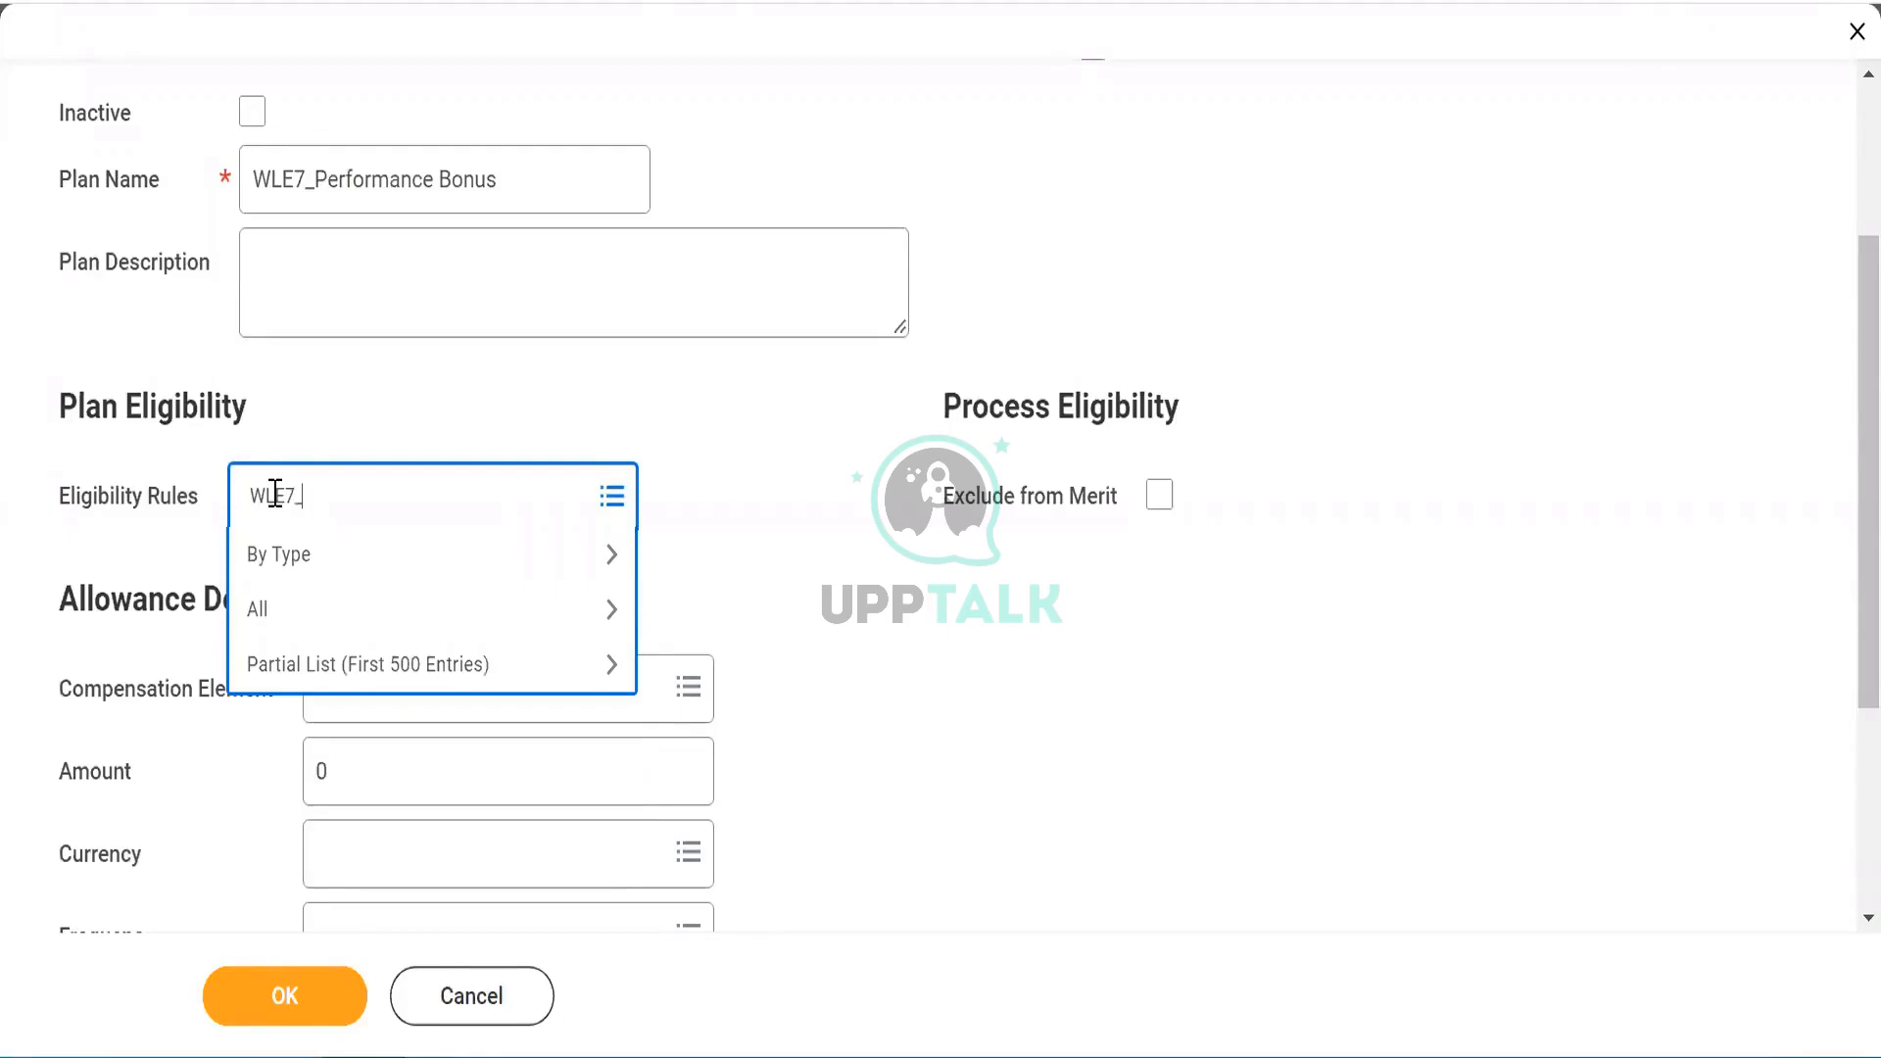
key(Return)
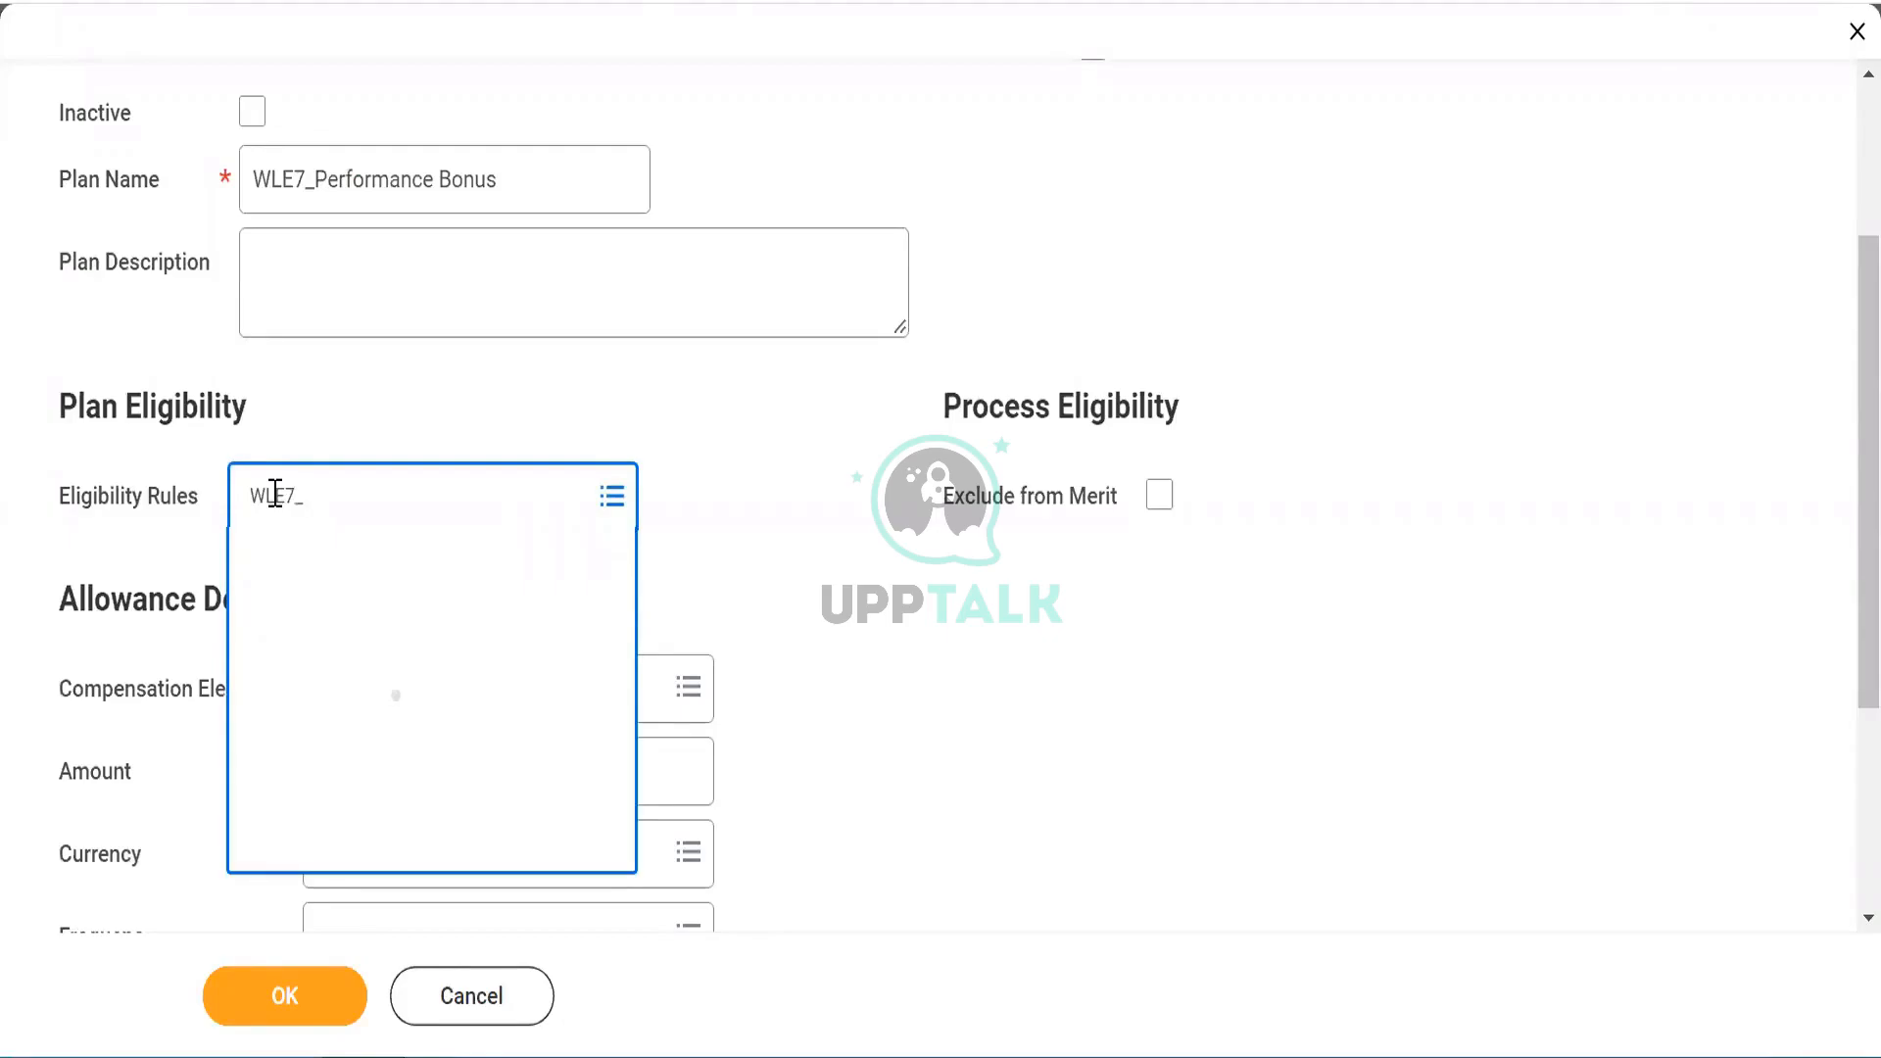
click(845, 635)
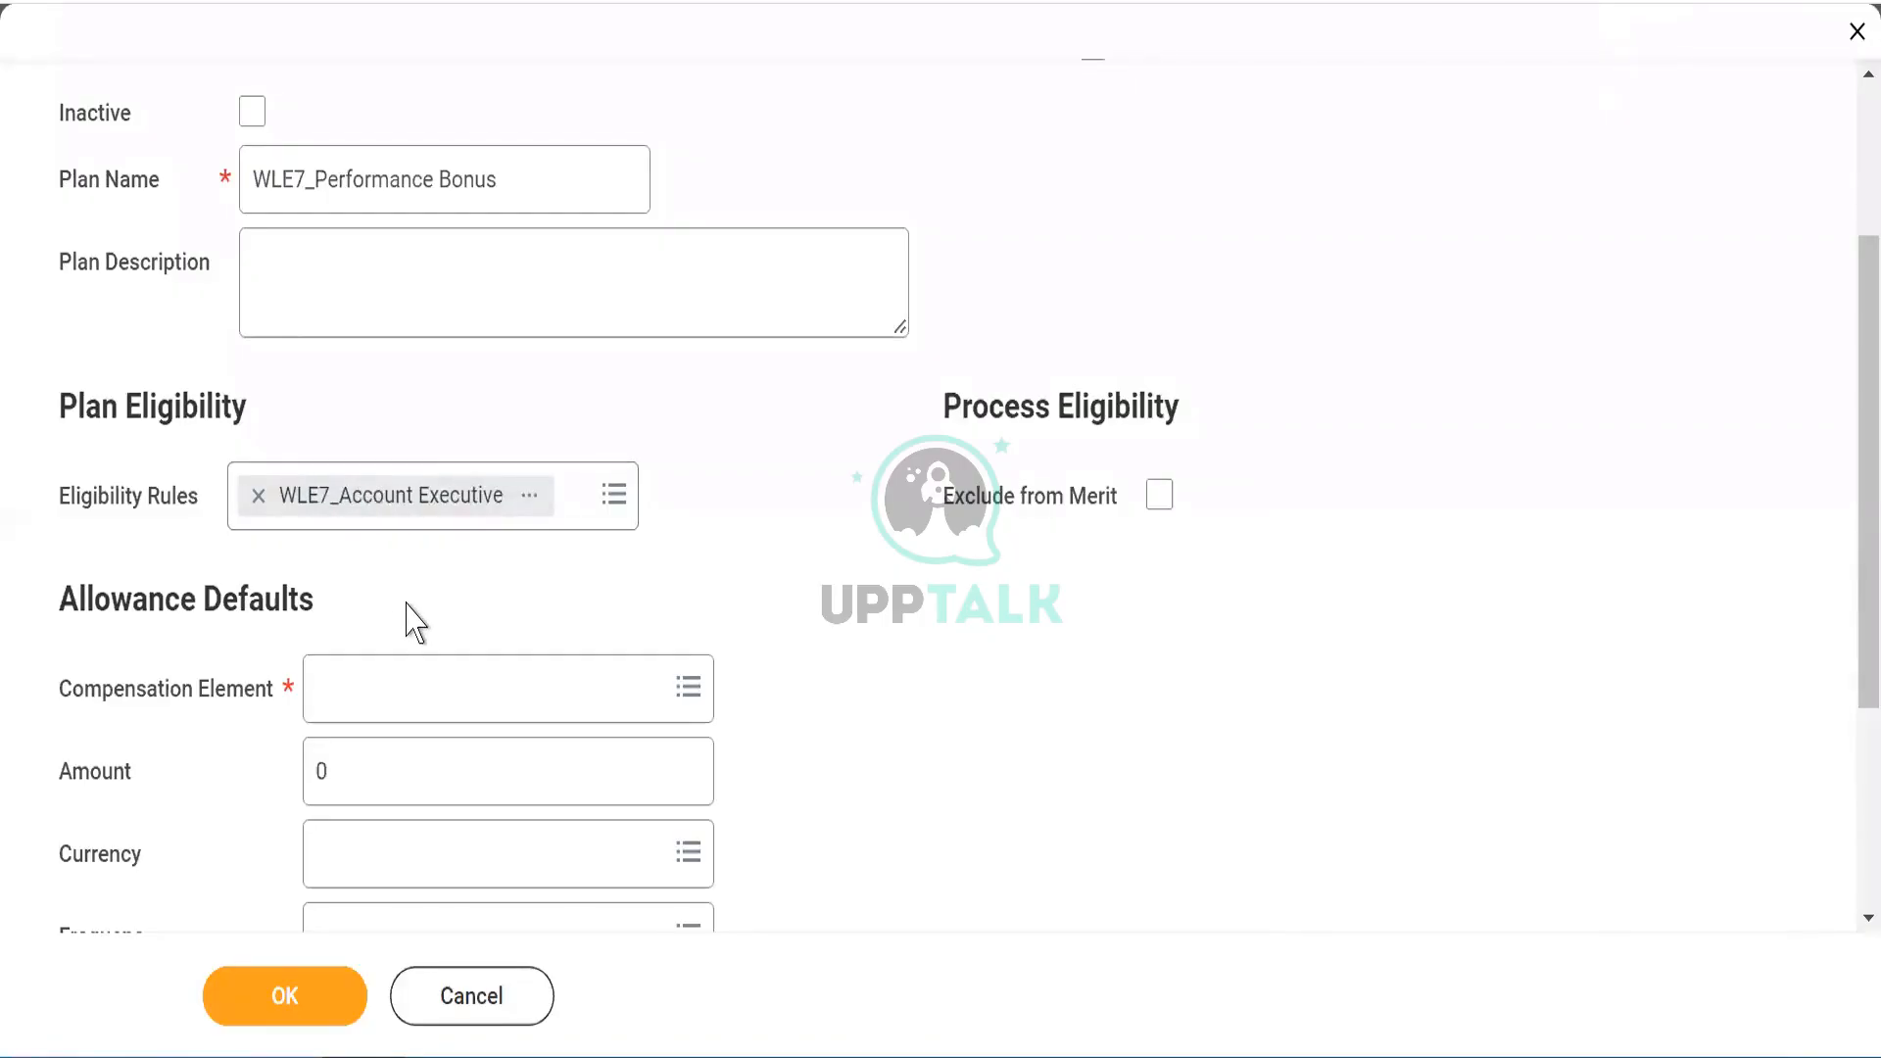
Step: Set the plan's compensation element to Base Pay
click(349, 688)
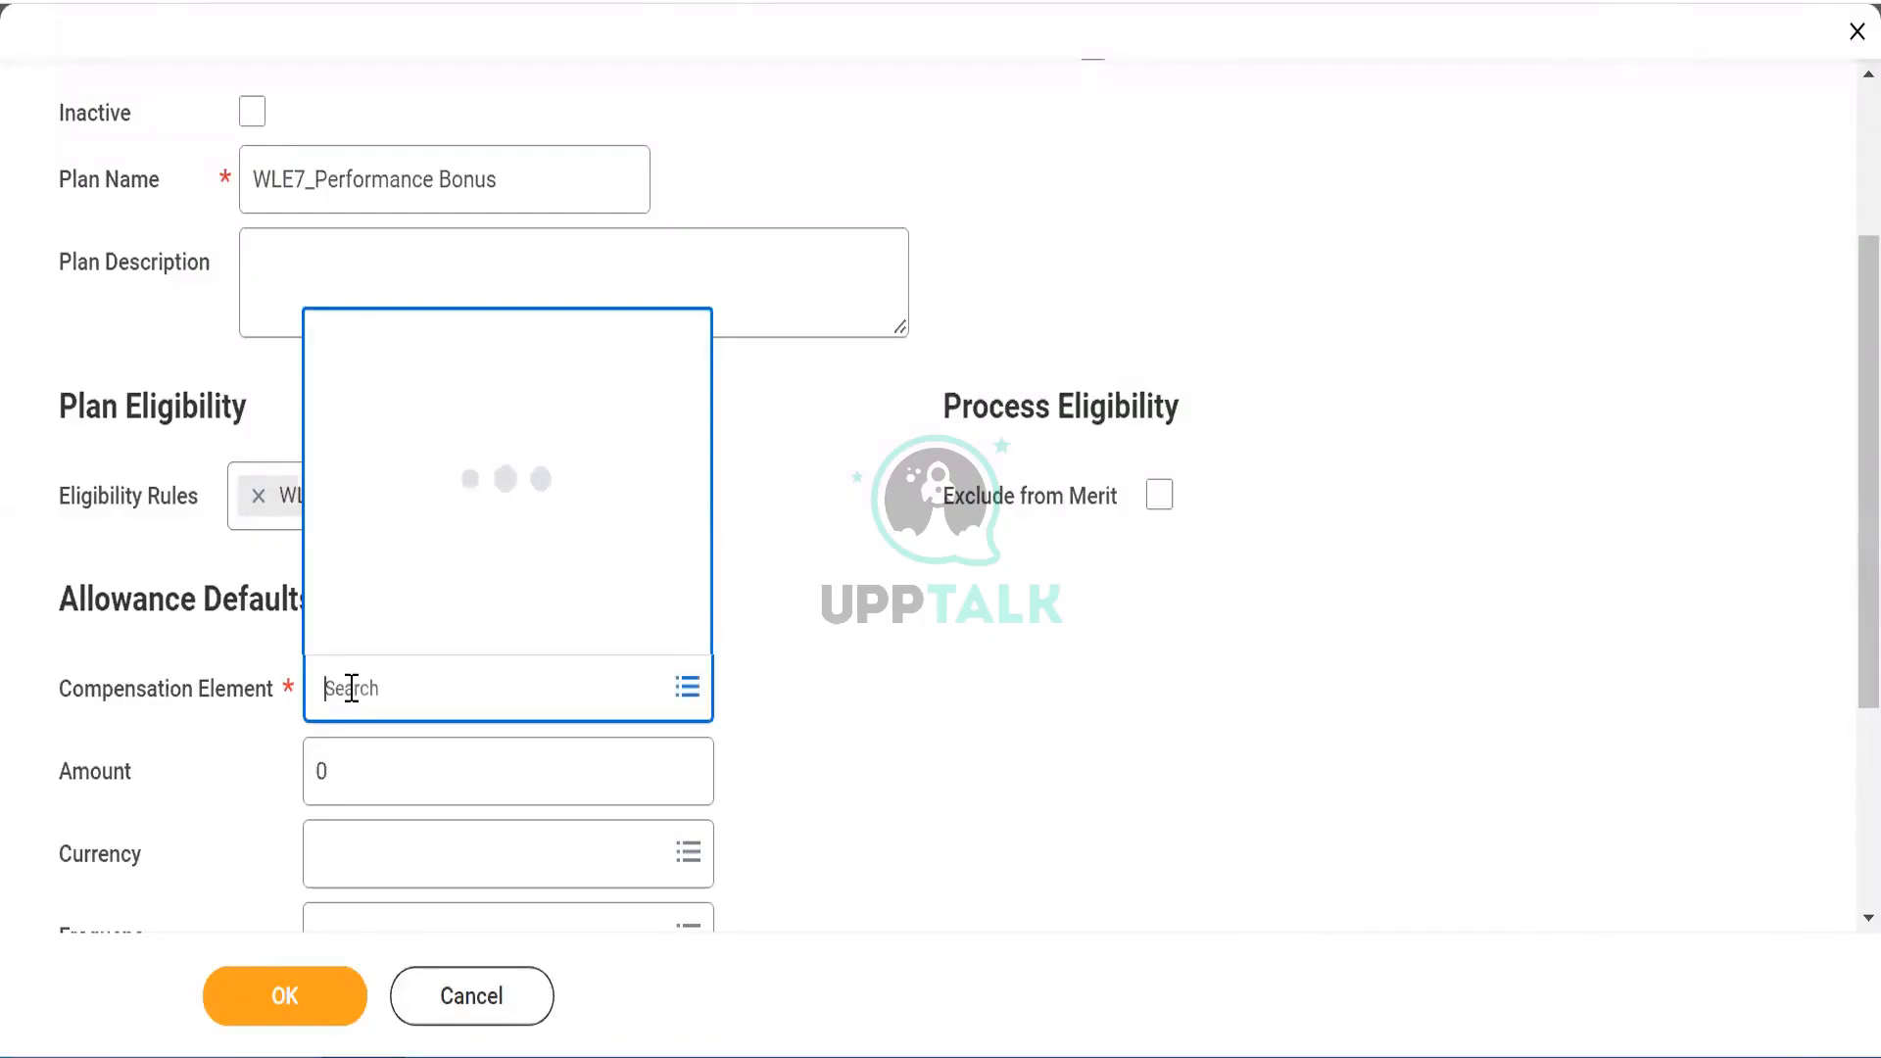
text(base pay)
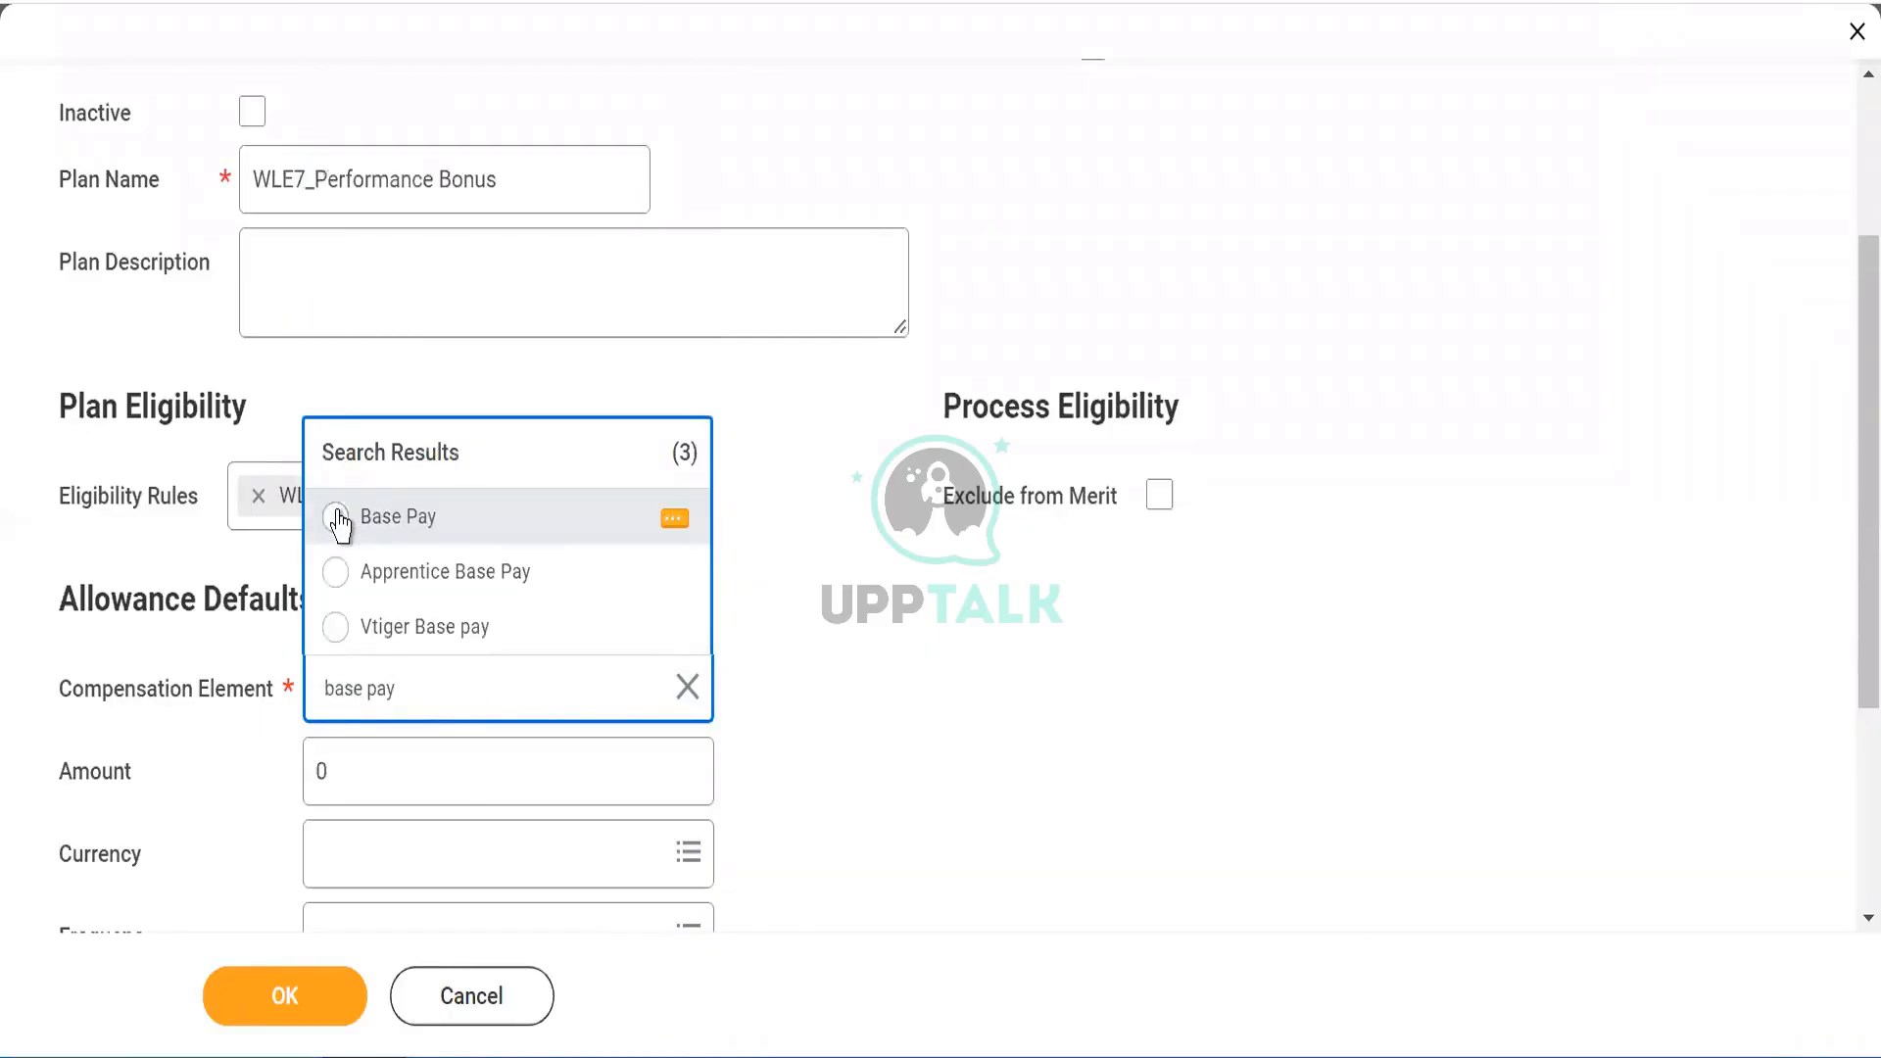
click(336, 516)
Step: Set the default allowance amount to 200000 and its currency to INR
scroll(966, 742, down, 3)
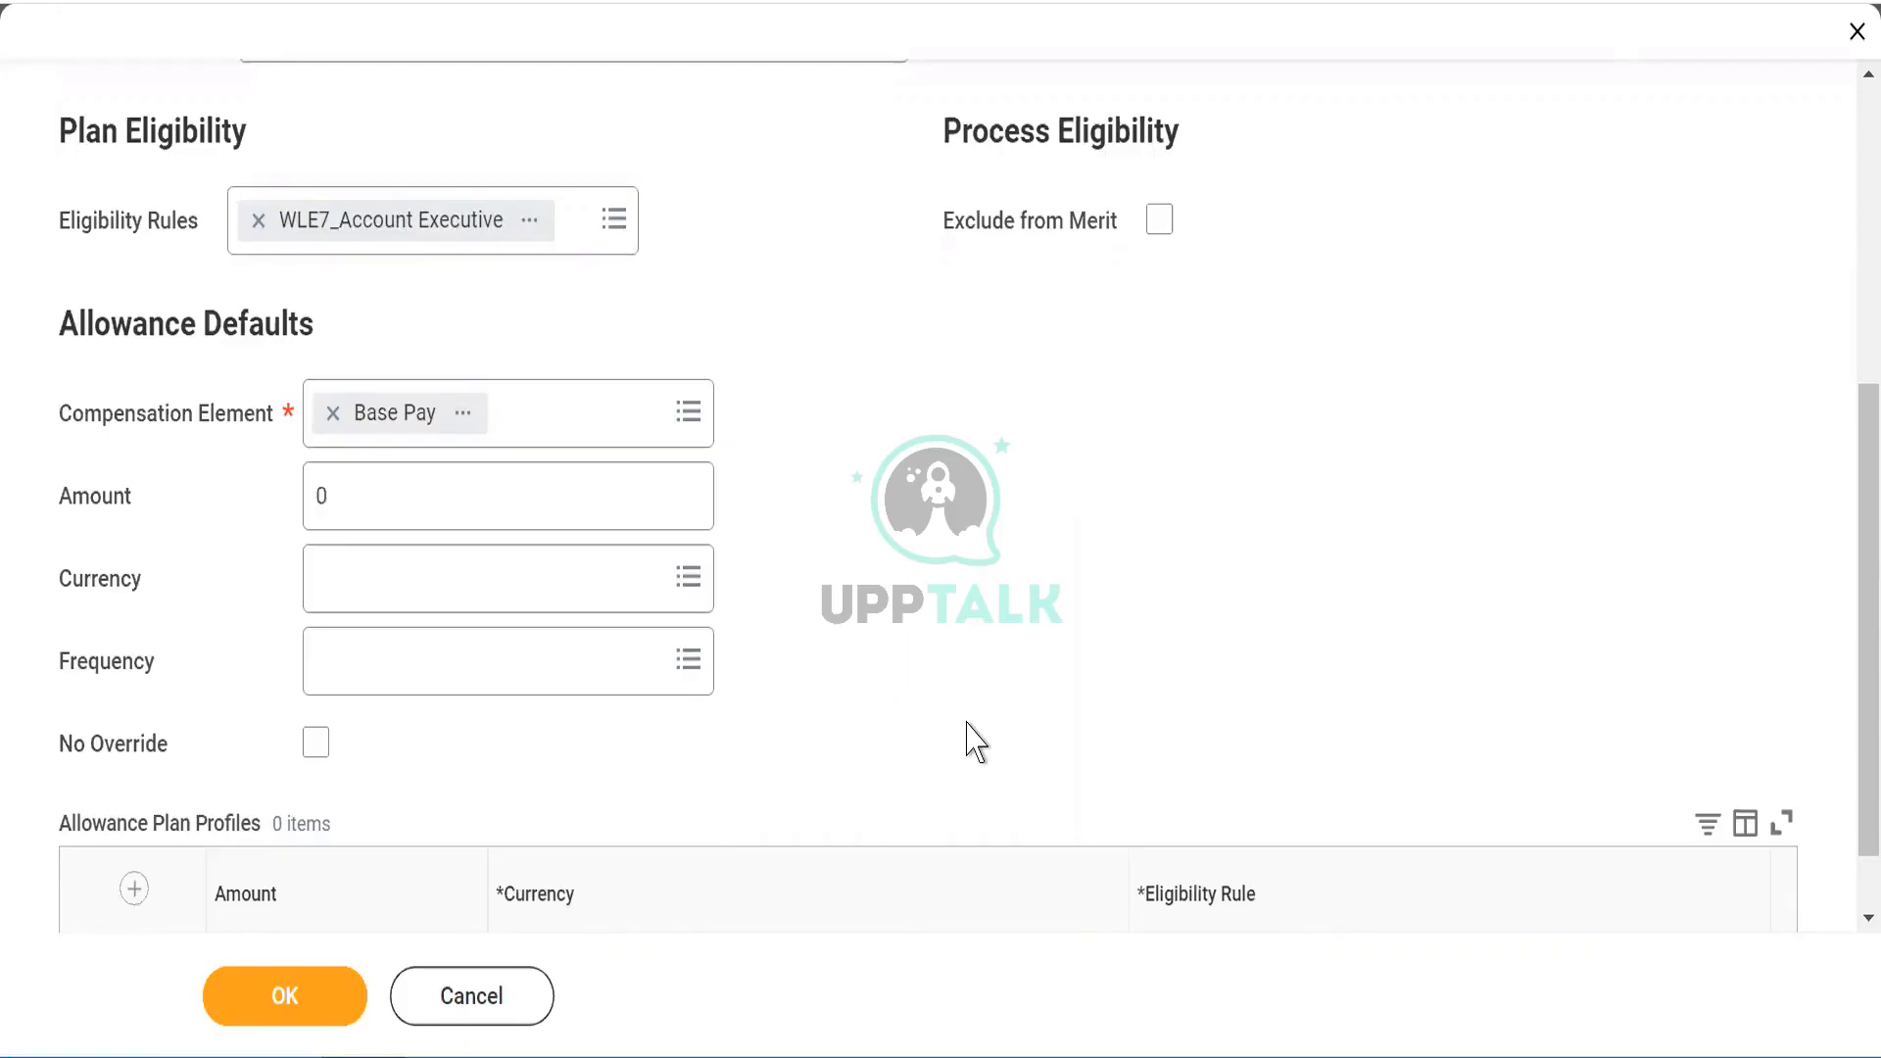
click(408, 505)
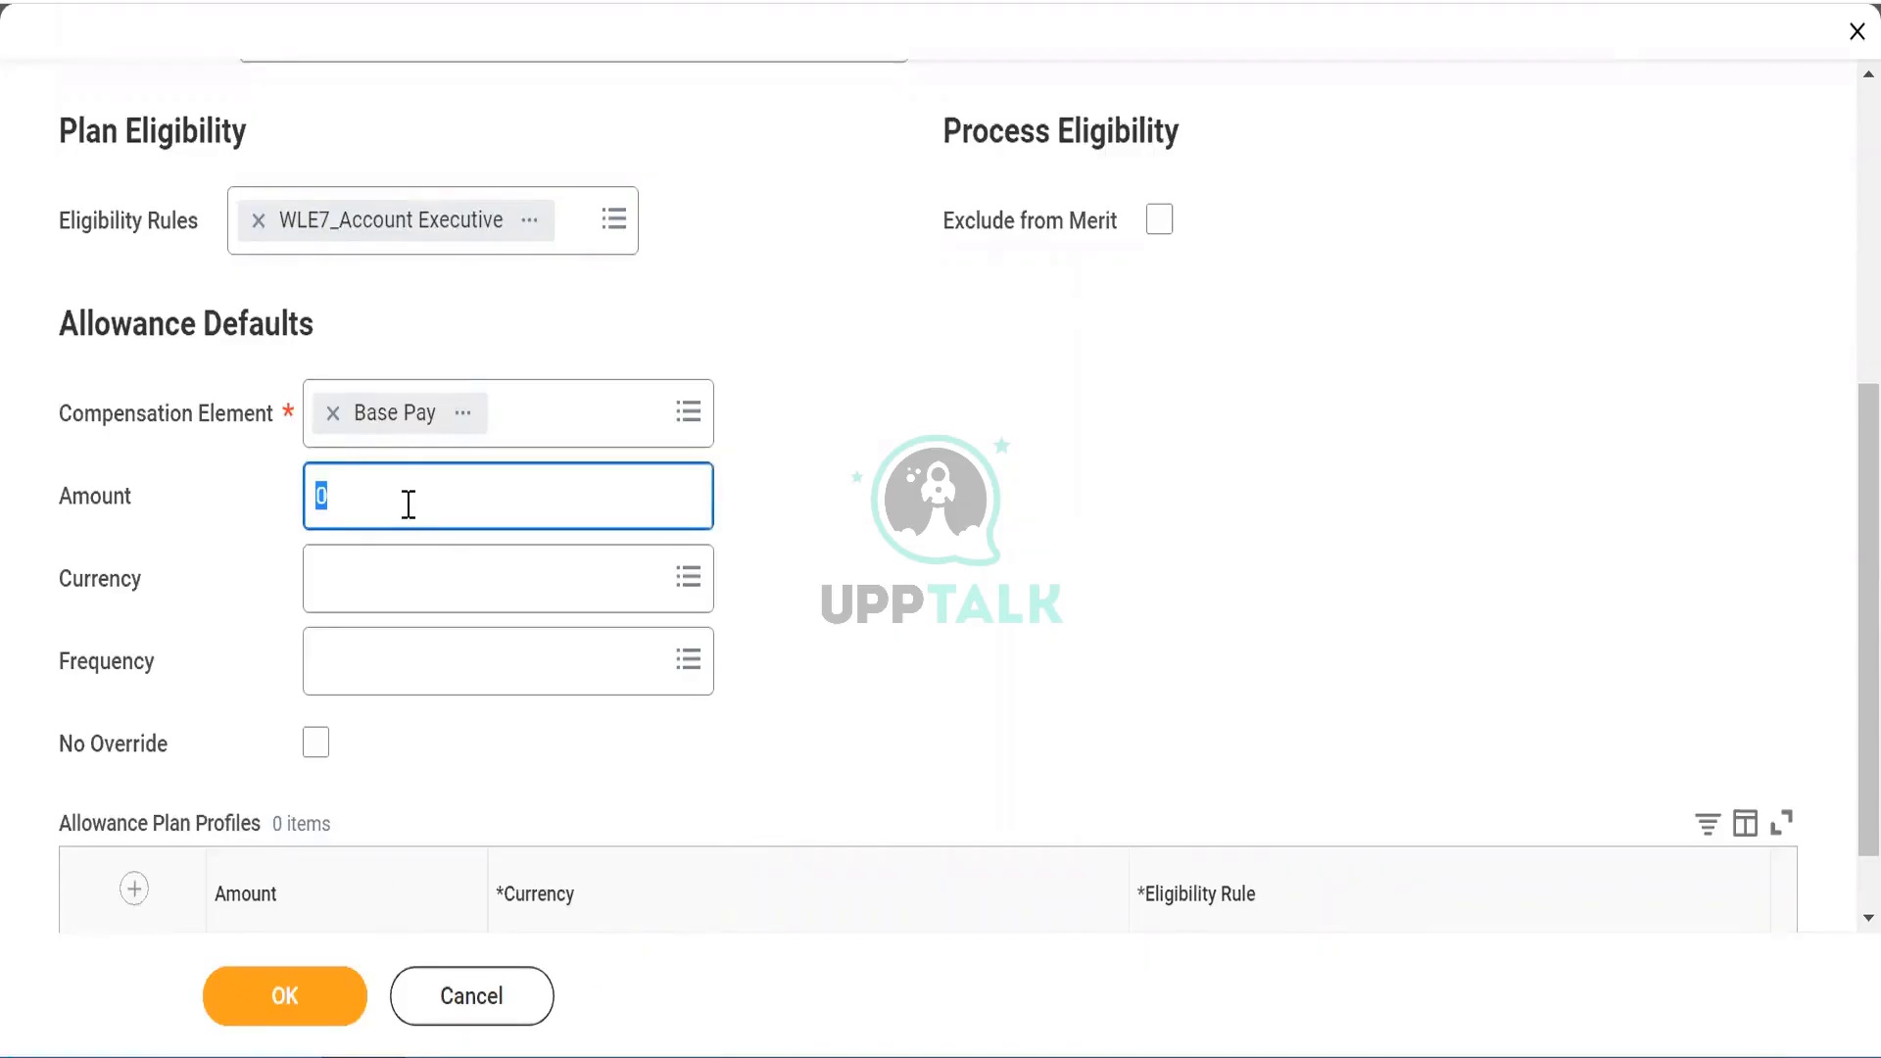
text(200000)
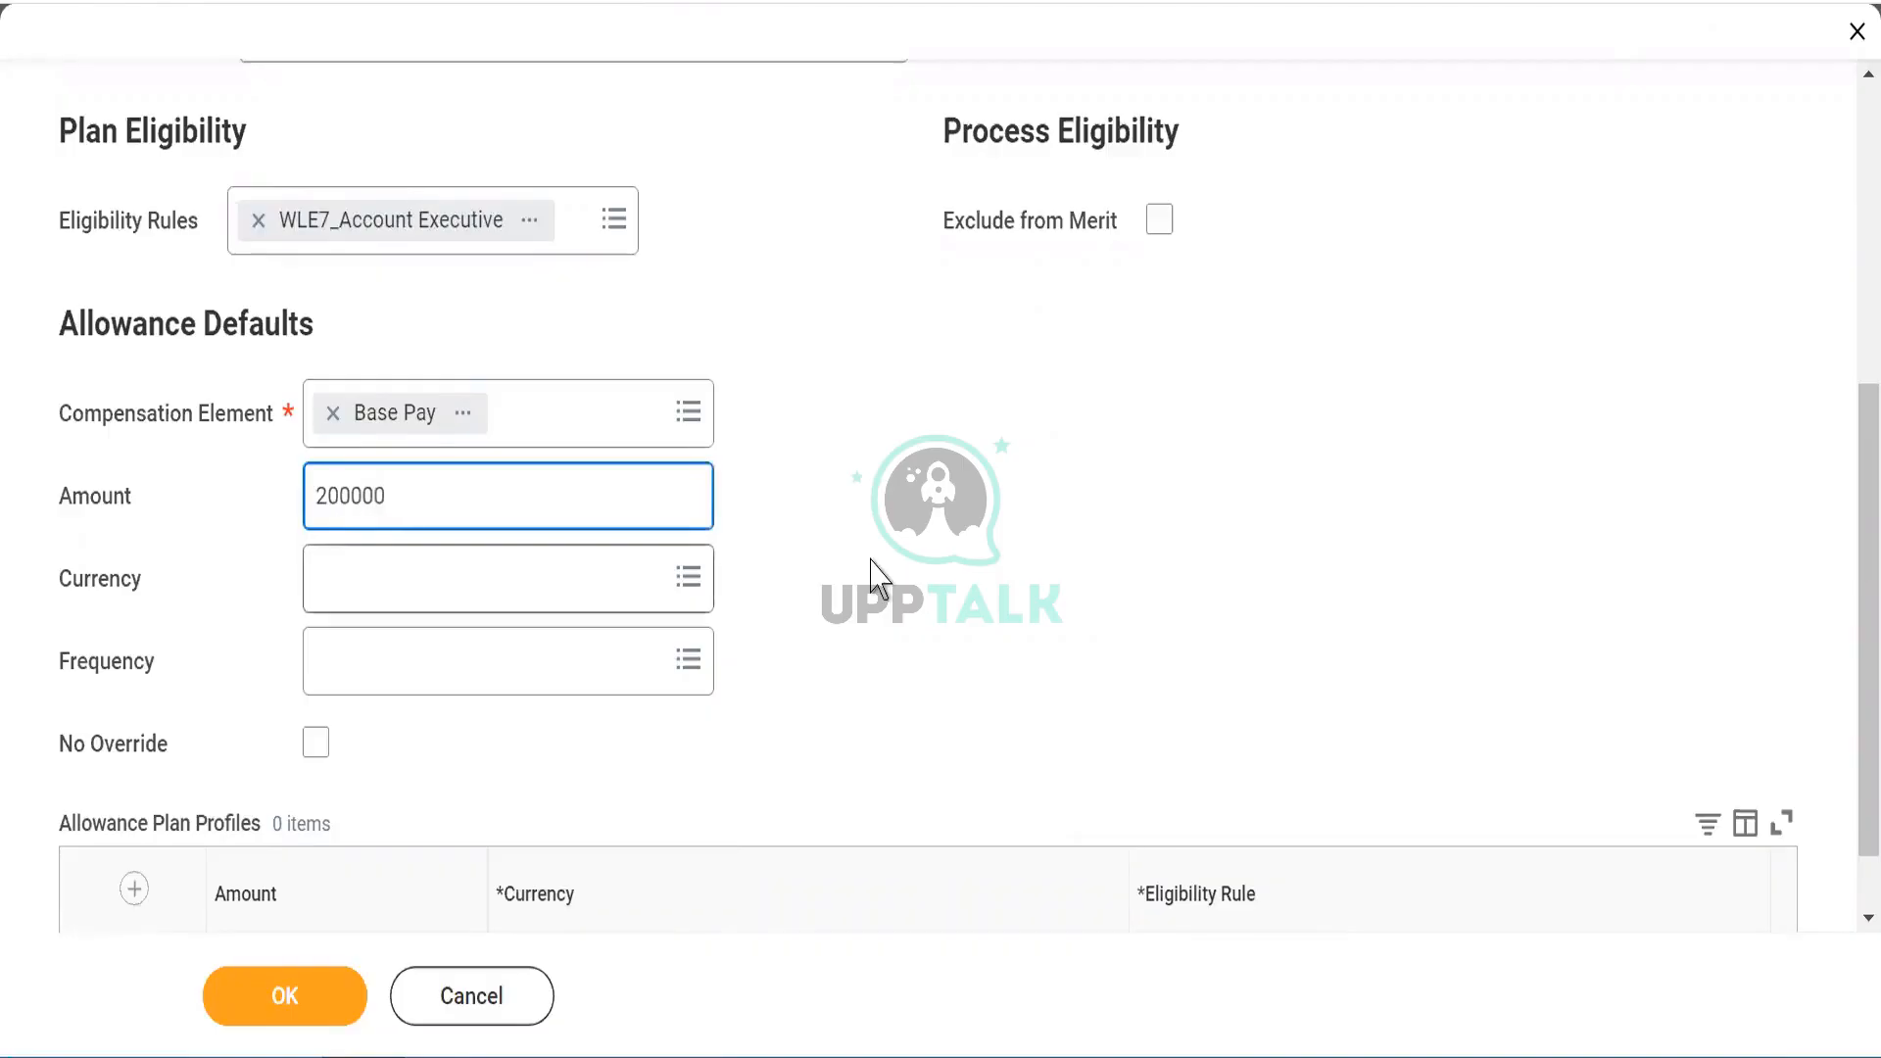
click(879, 578)
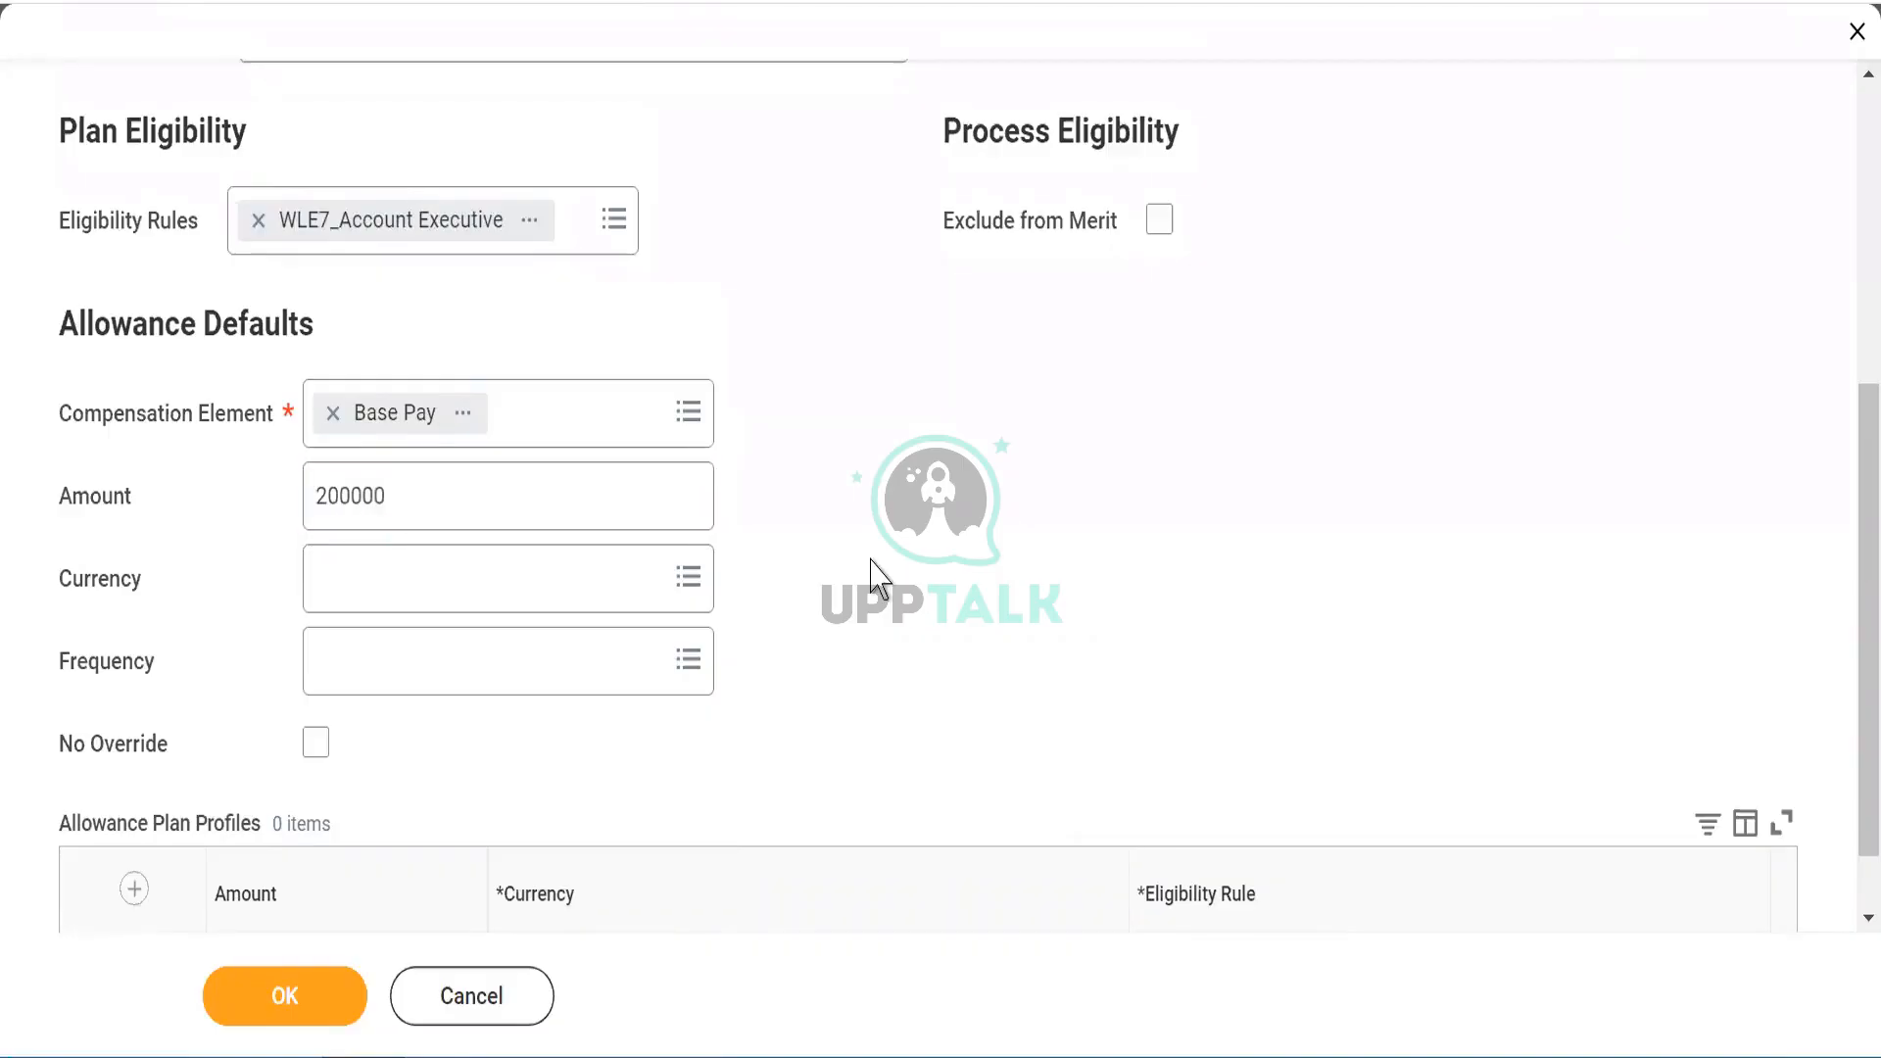
click(392, 578)
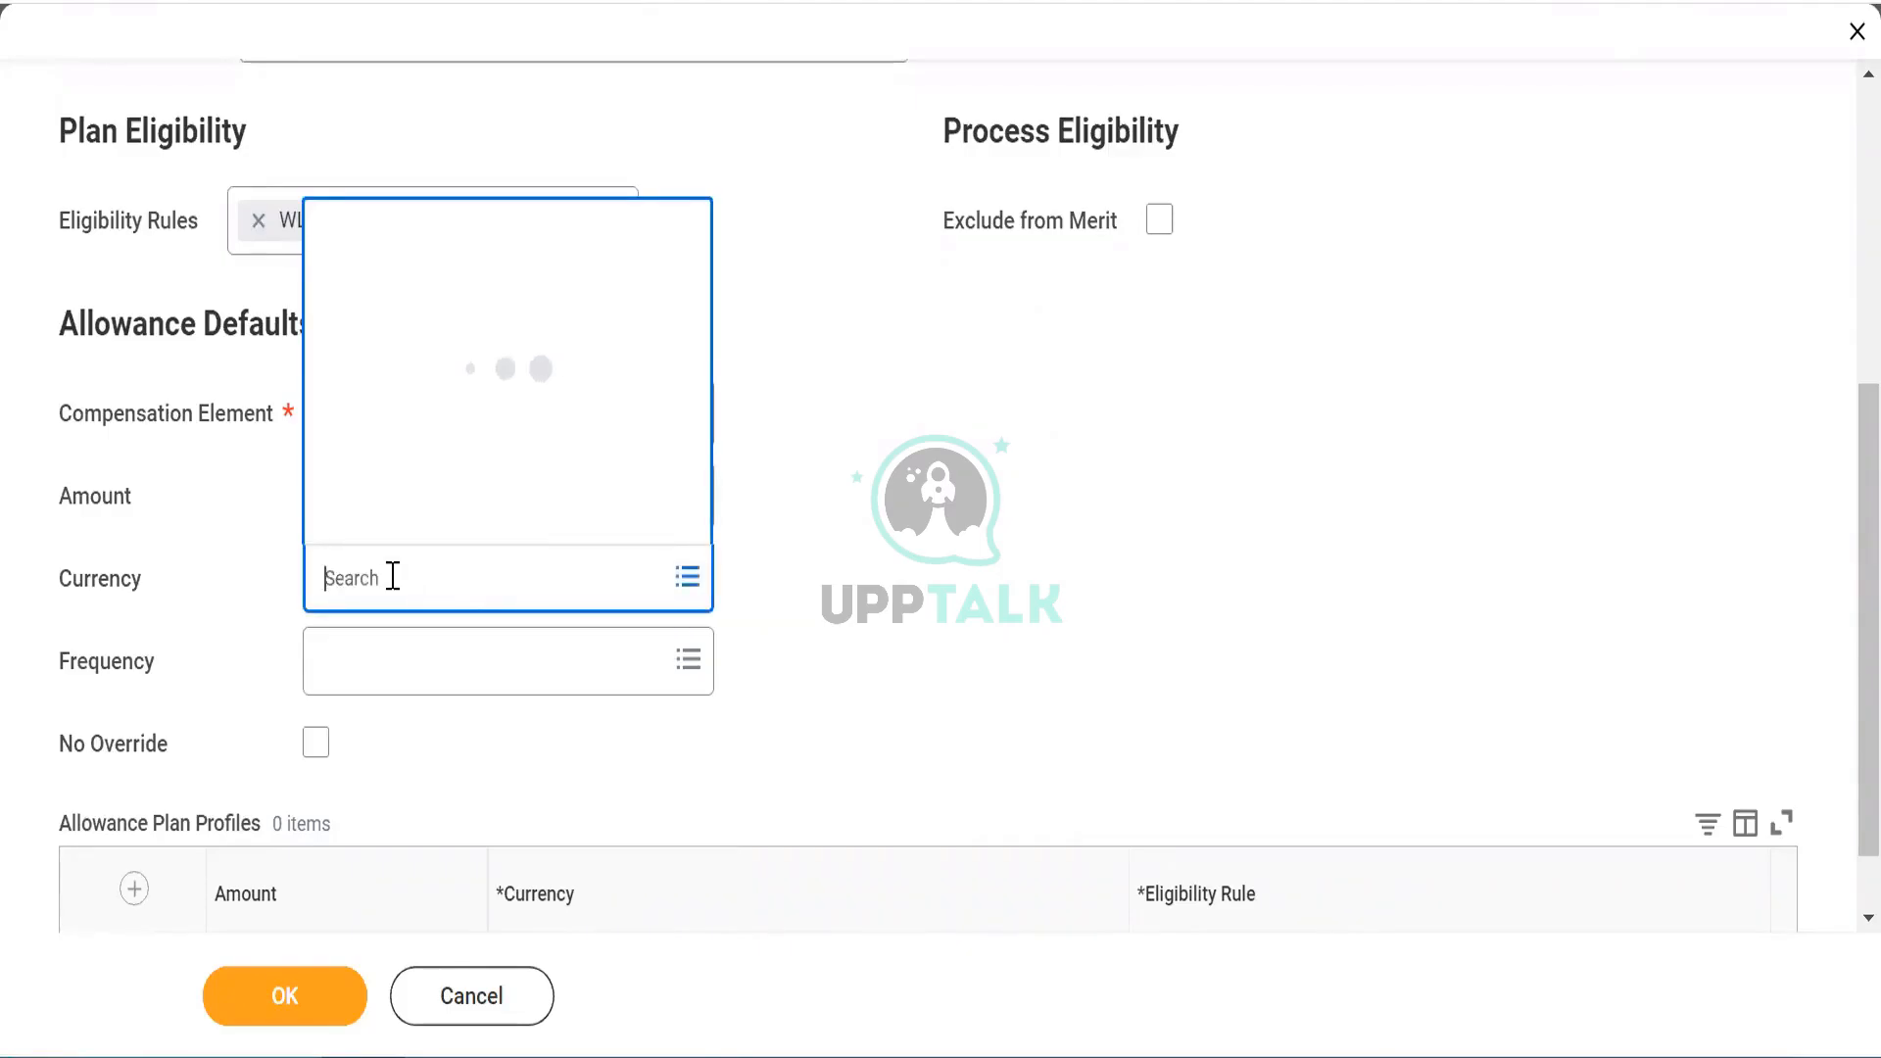
text(inr)
key(Return)
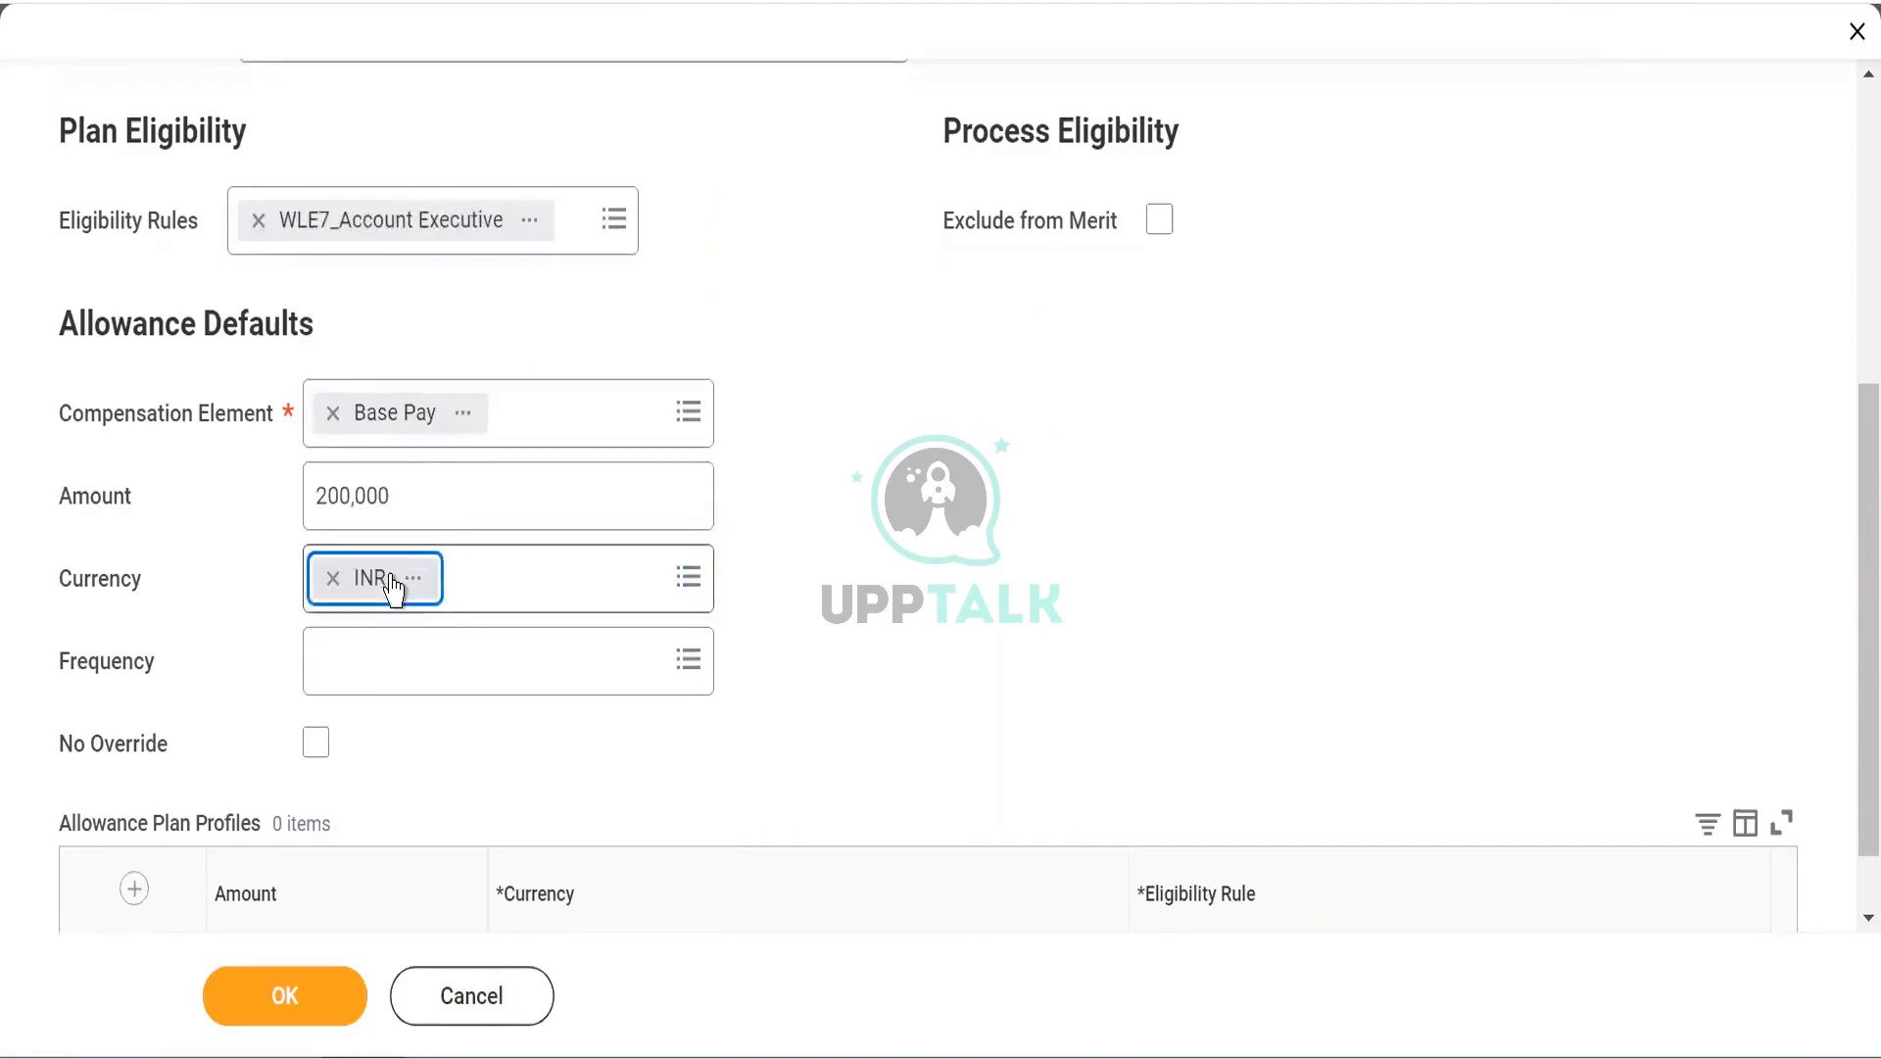
Step: Set the allowance frequency to Annual and enable No Override
click(351, 662)
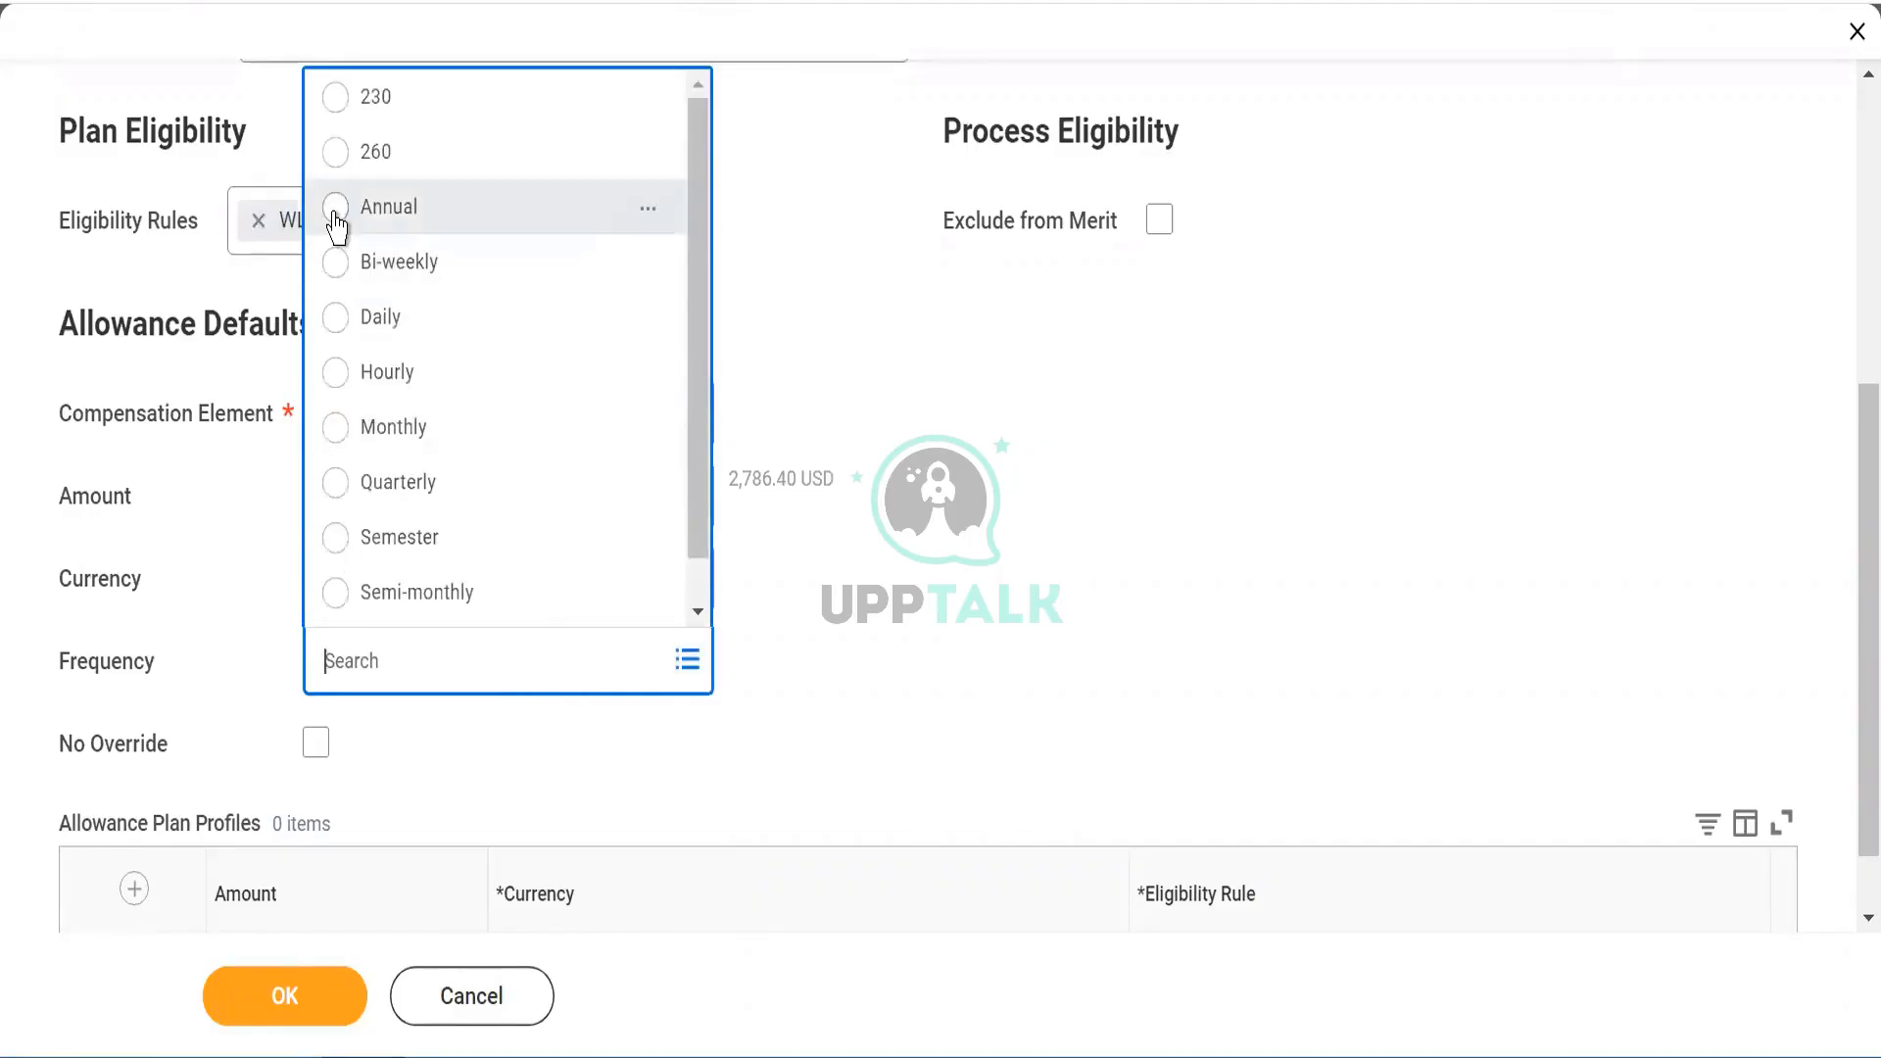
click(336, 207)
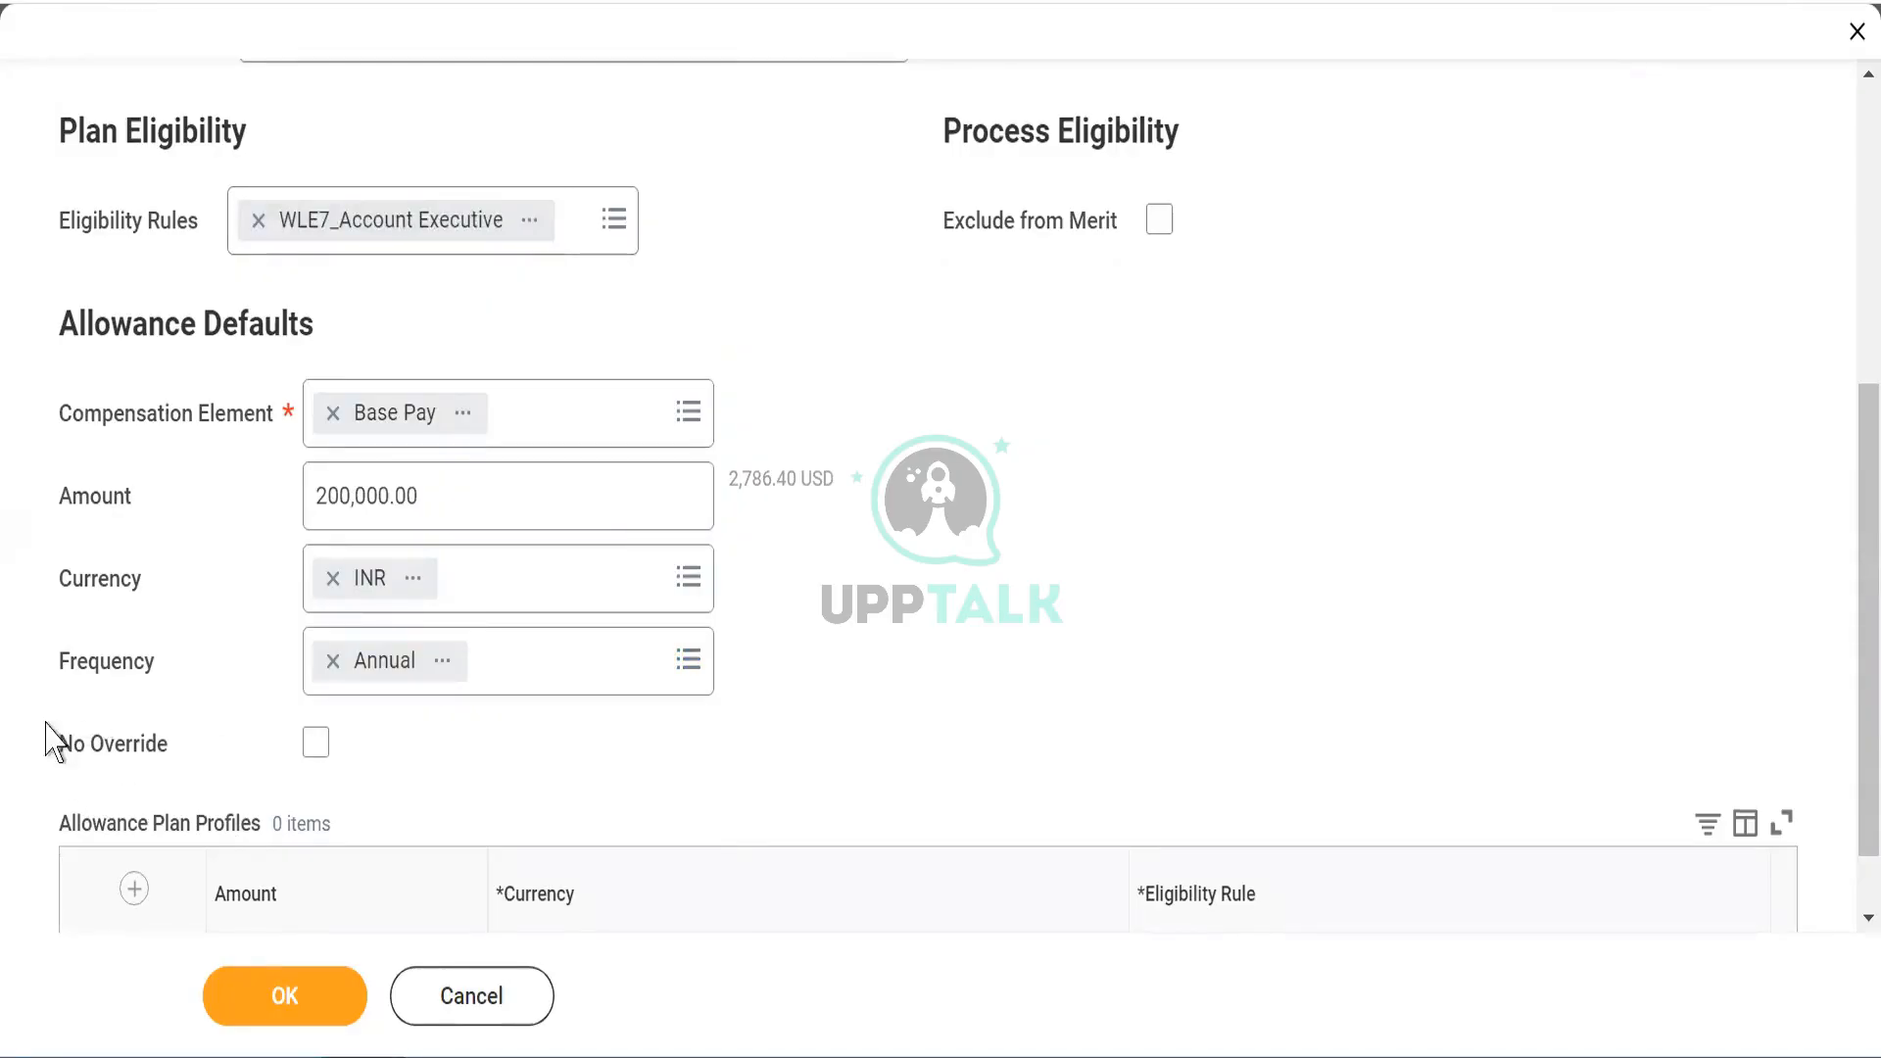
click(315, 743)
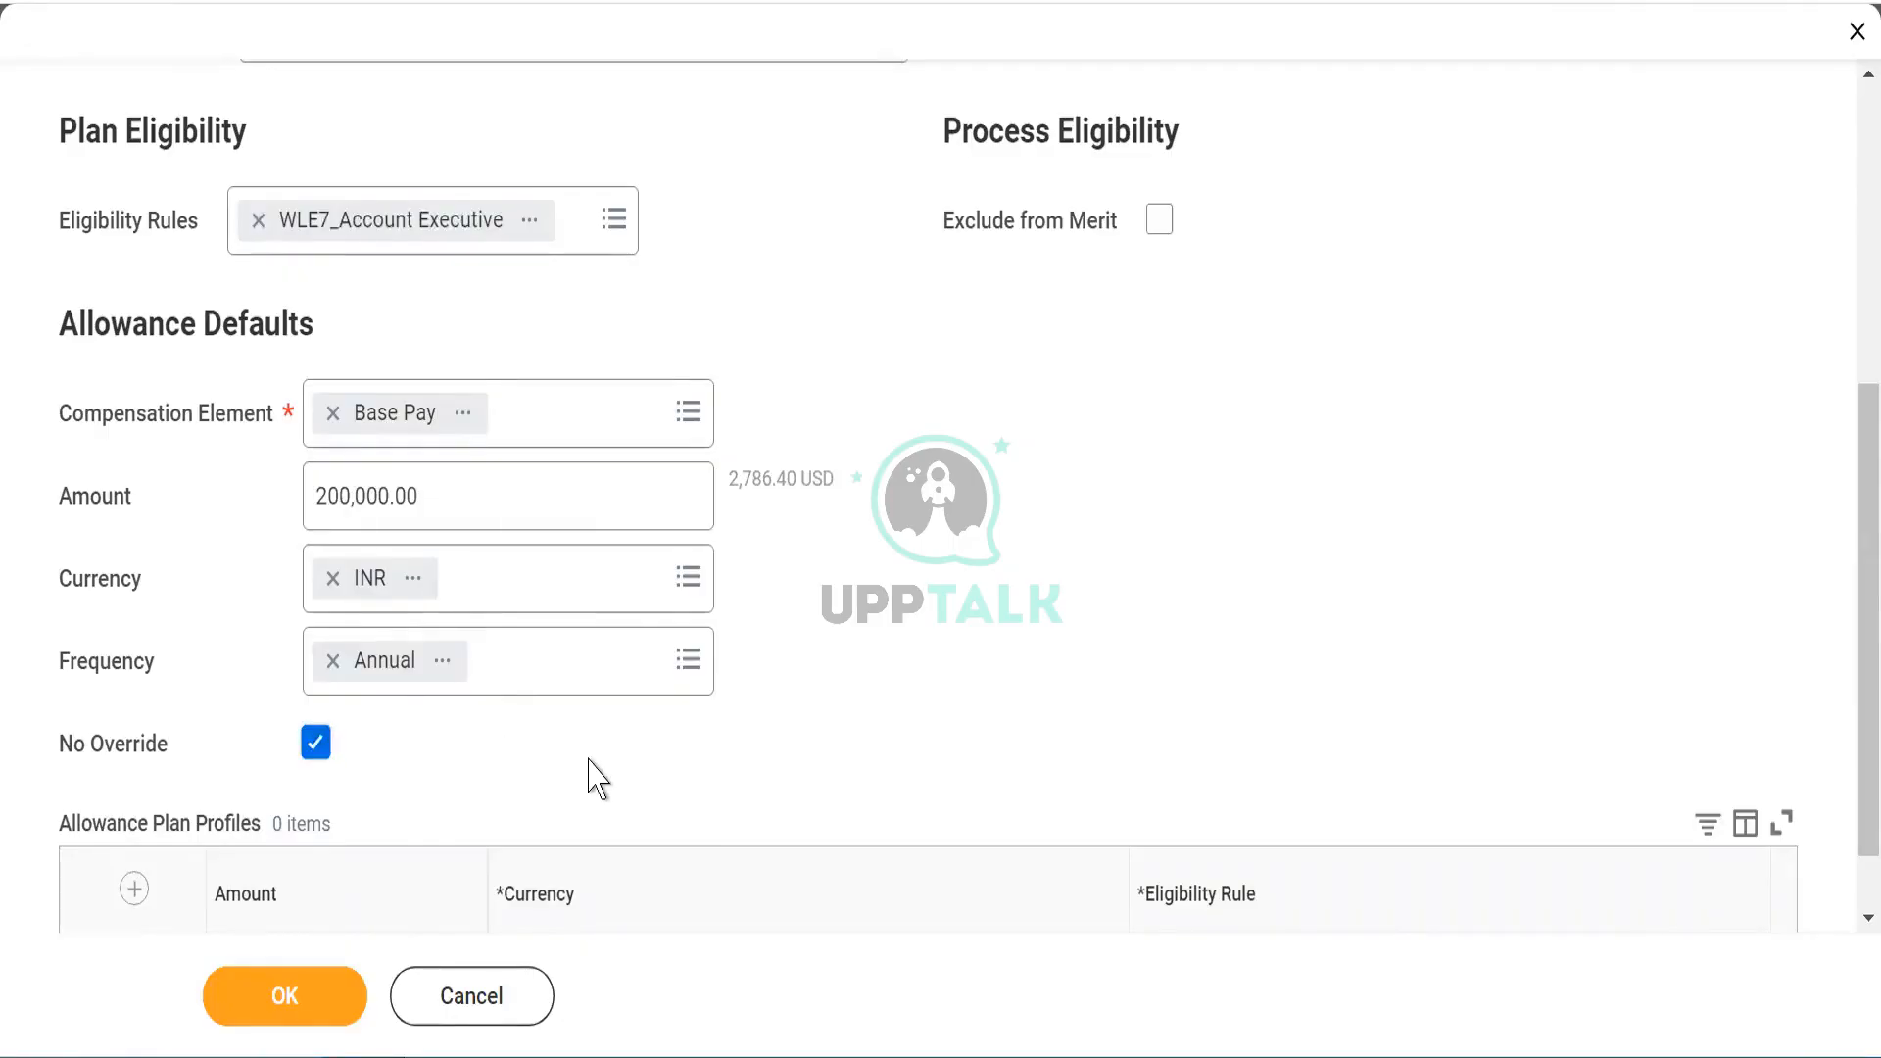
Step: Enable Apply FTE% in the allowance defaults
scroll(591, 764, up, 3)
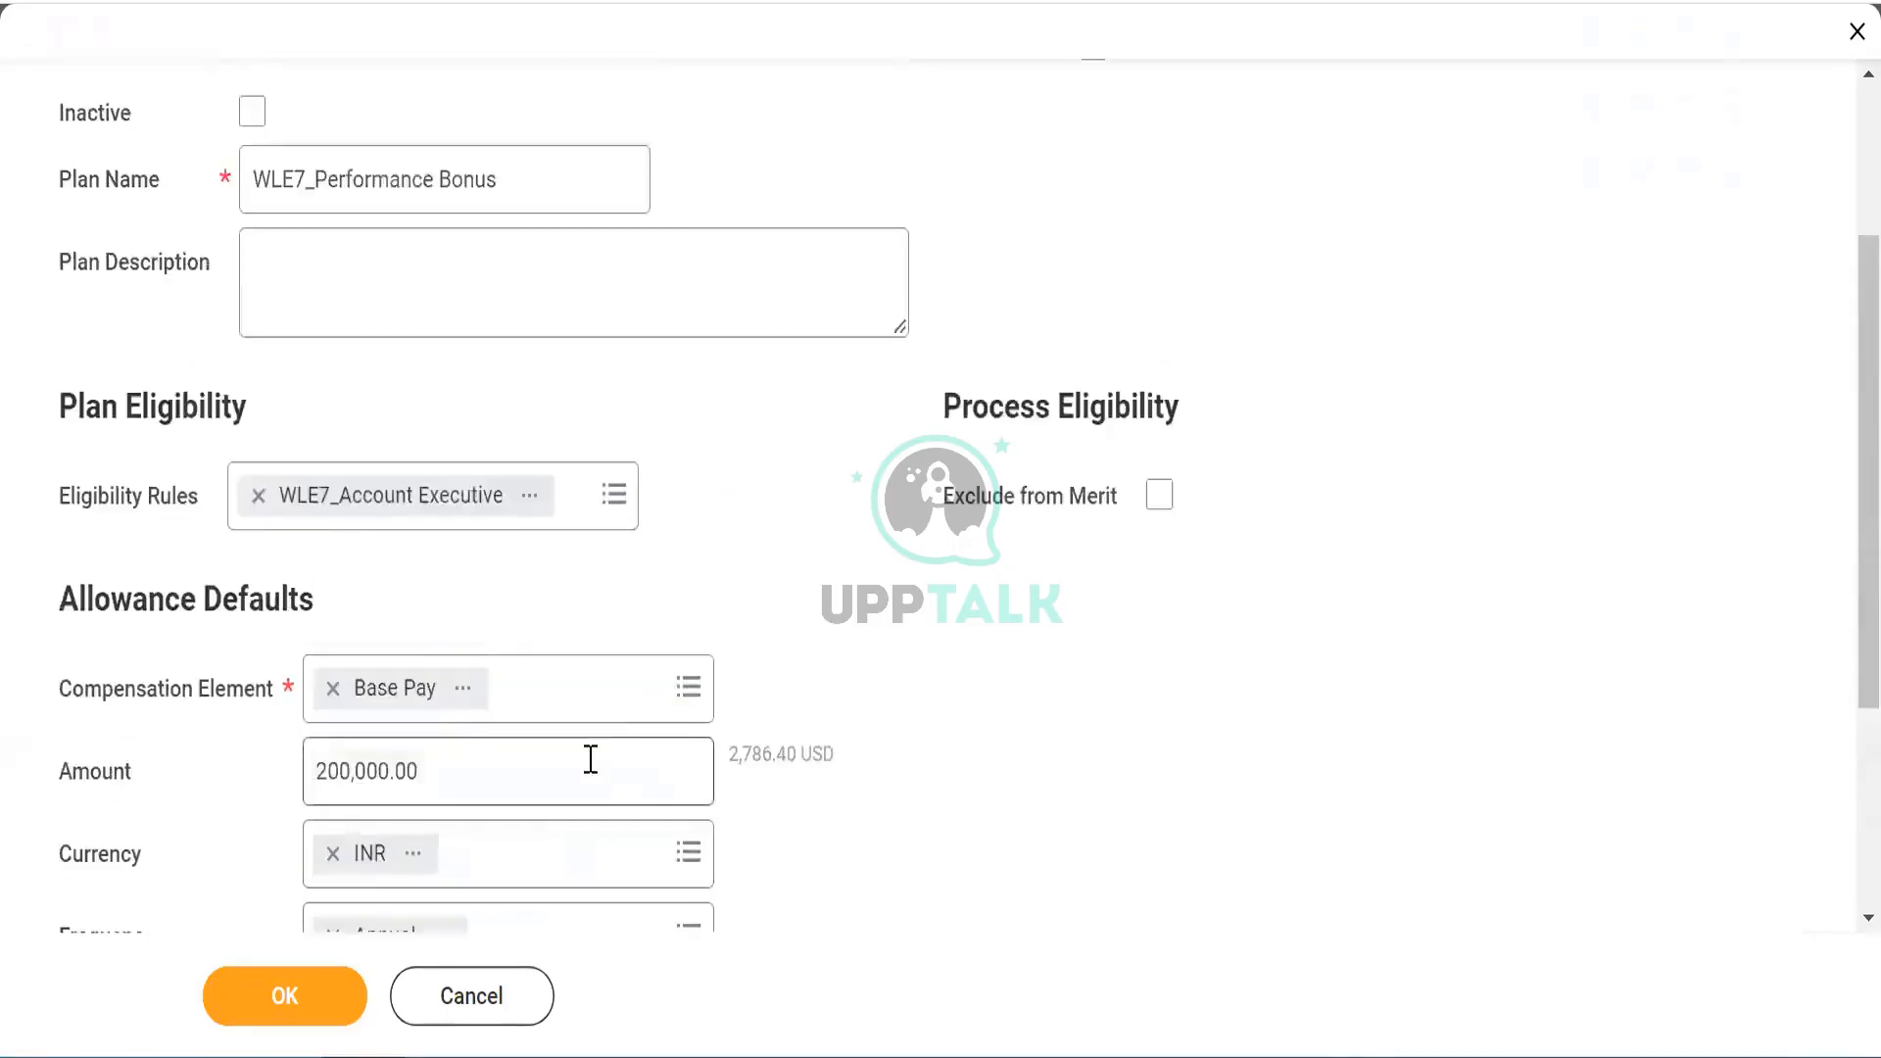
scroll(591, 764, up, 5)
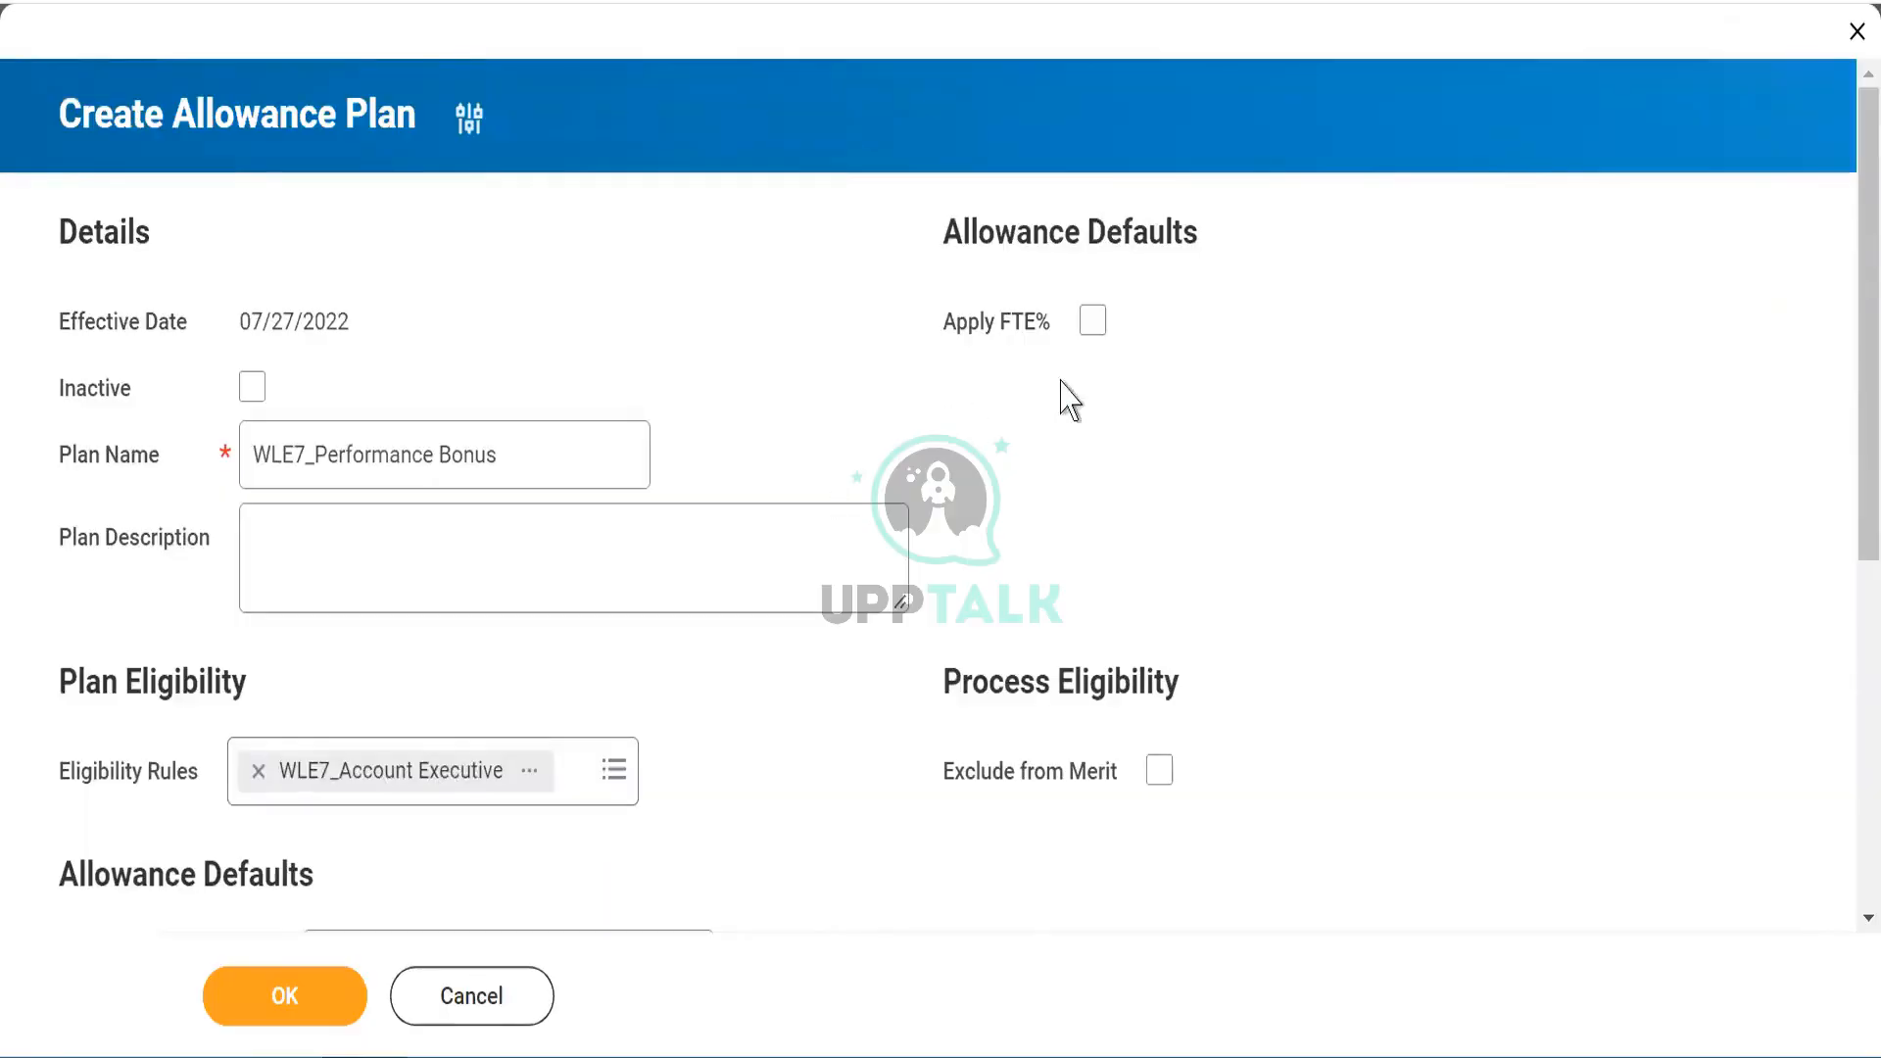
click(1089, 323)
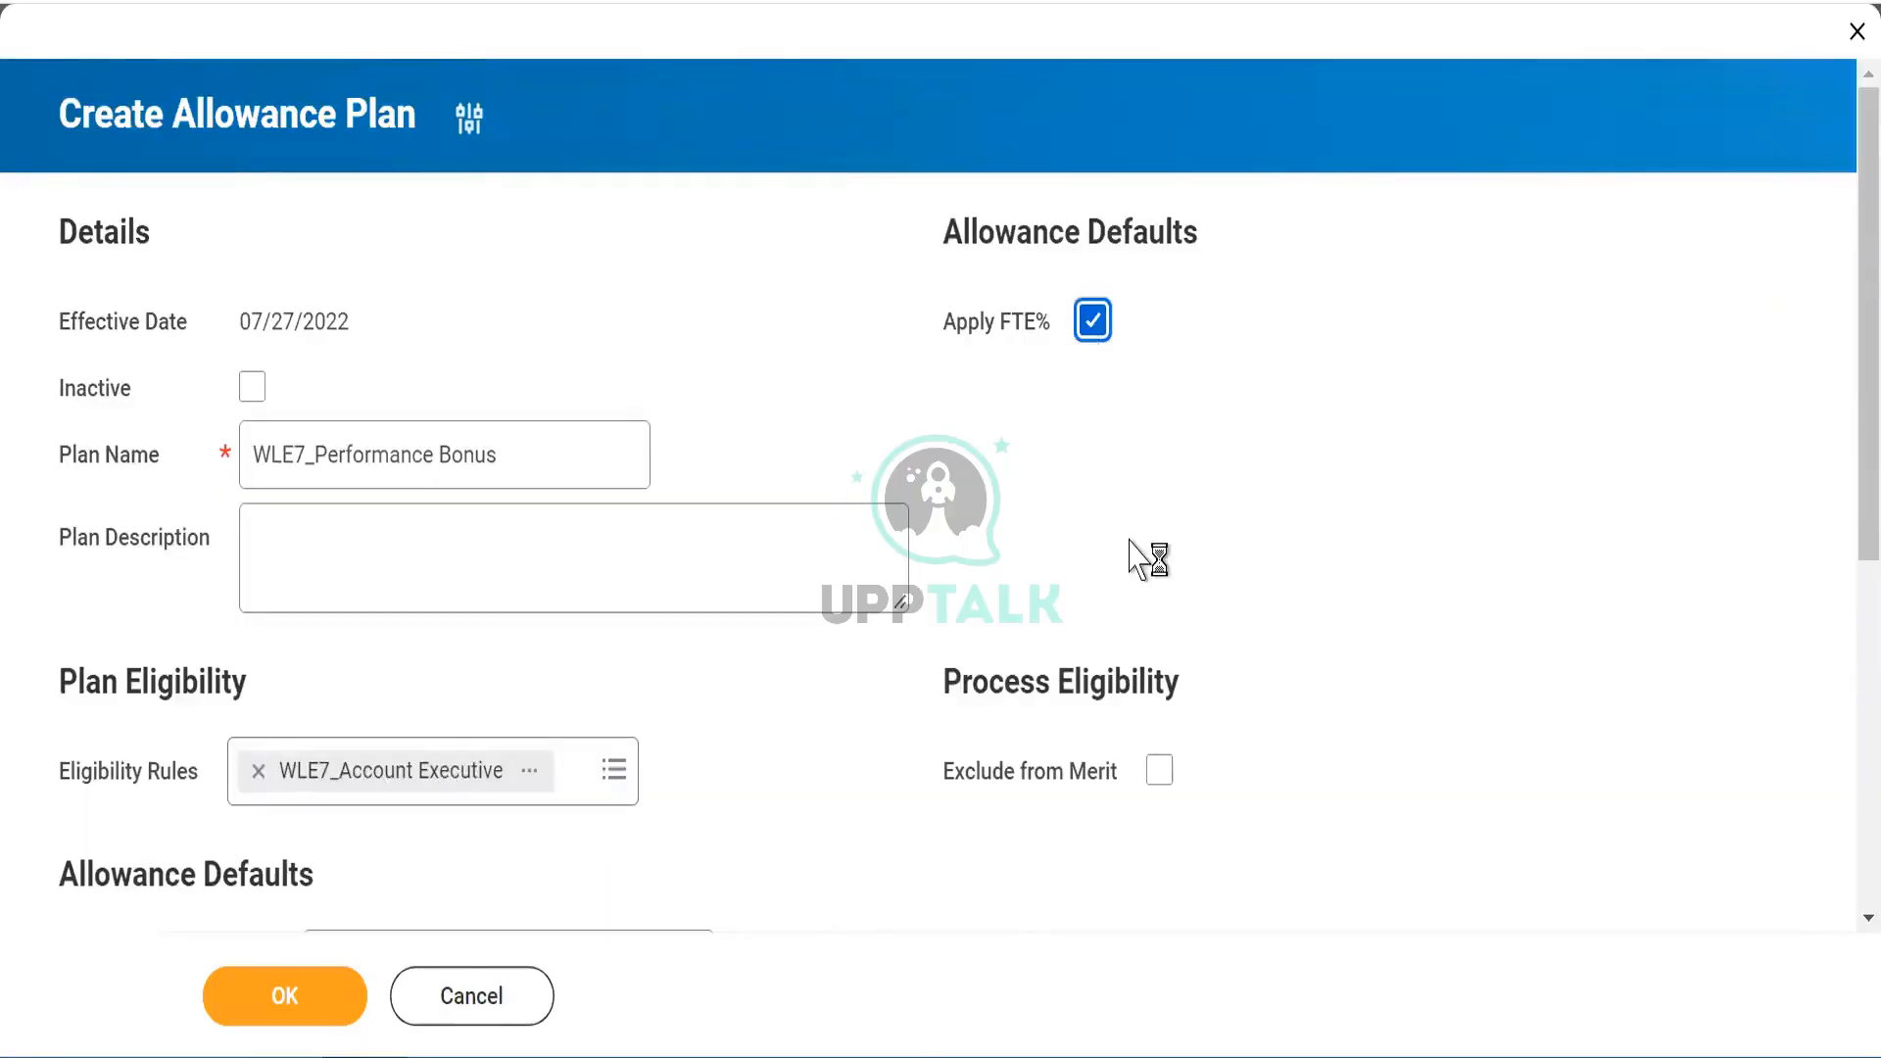
scroll(1141, 558, down, 1)
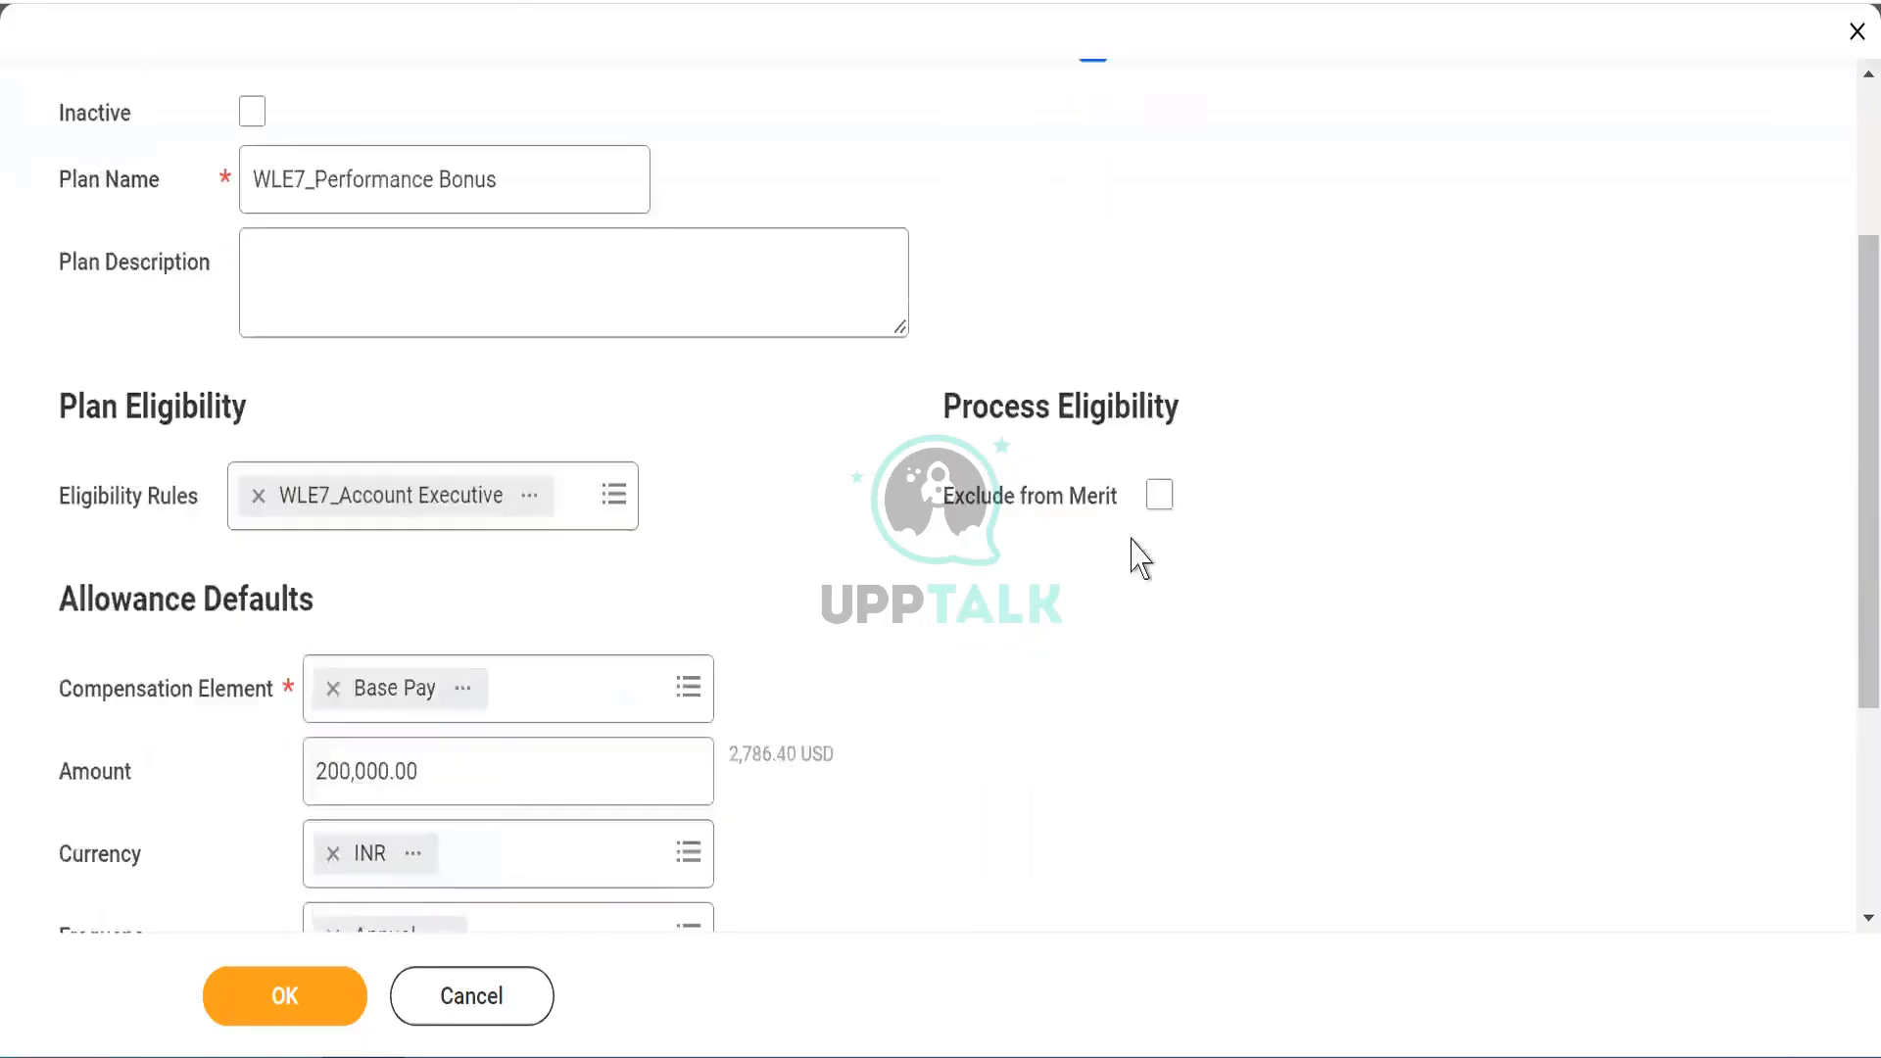
scroll(1136, 553, down, 1)
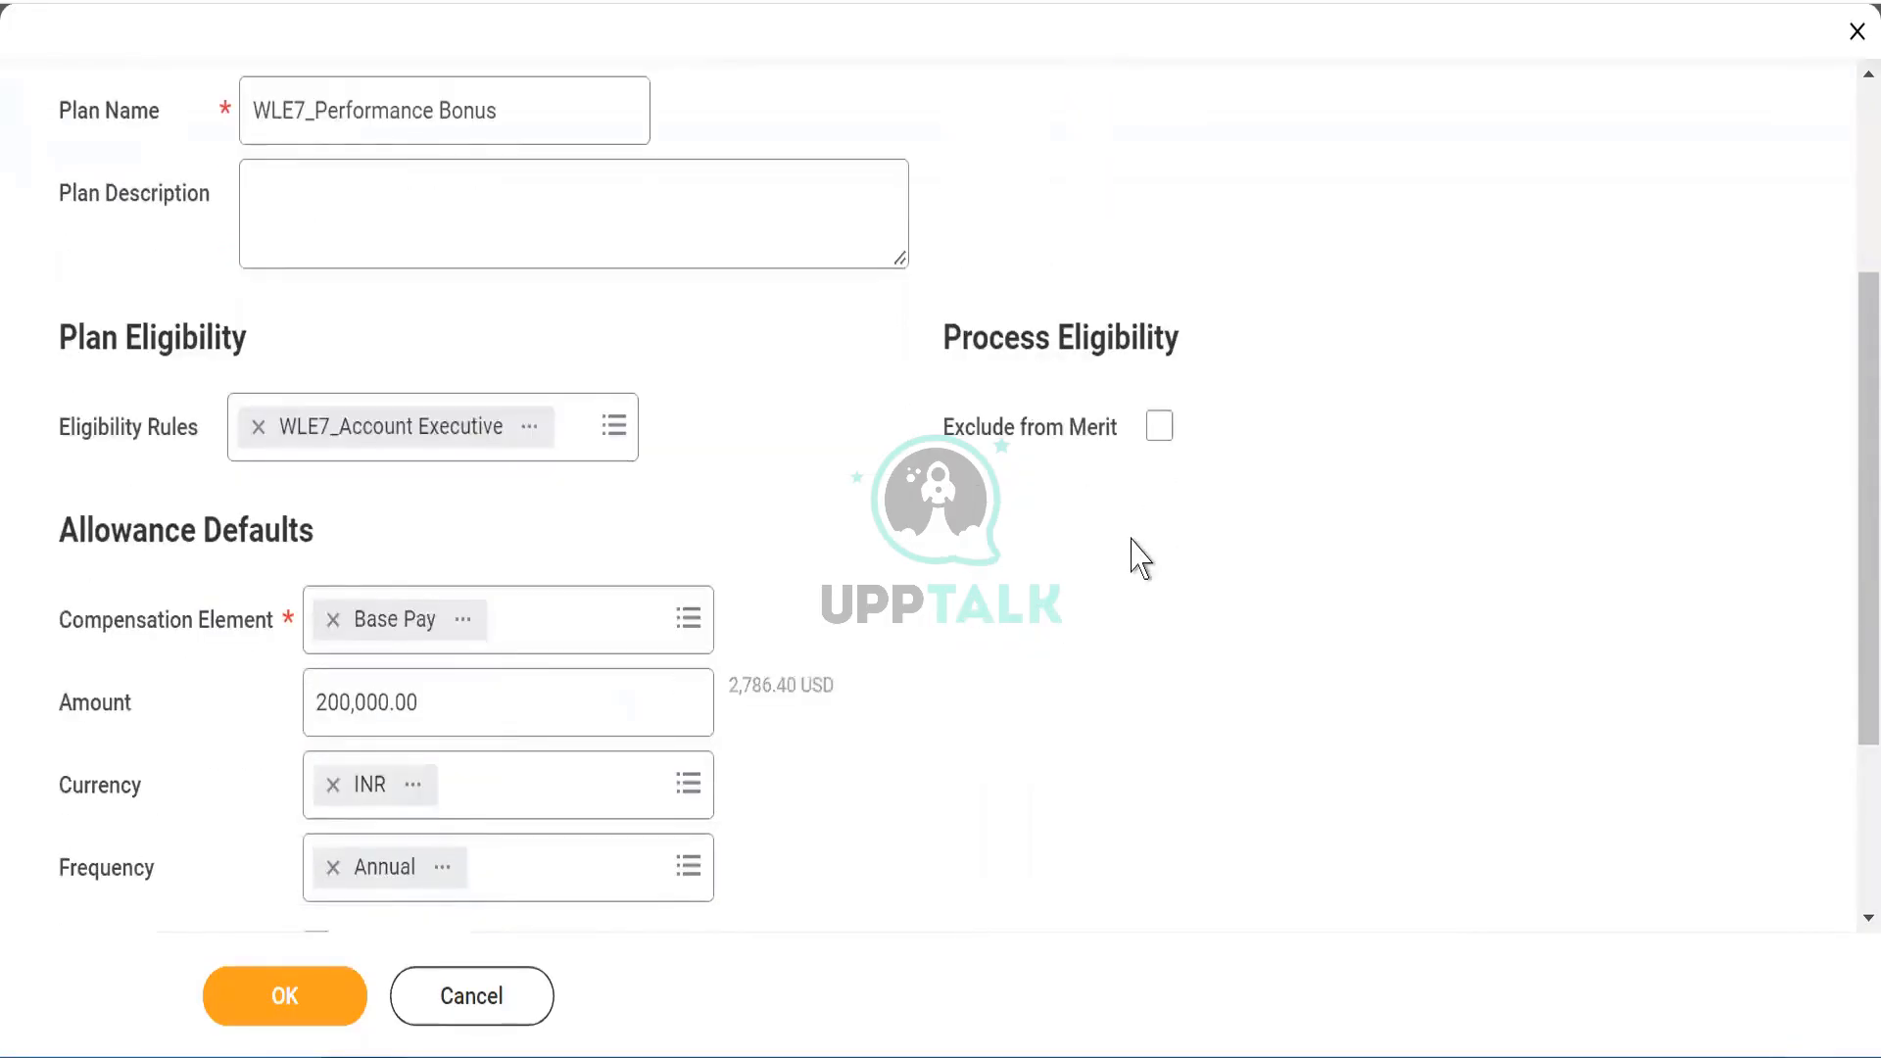
drag(1041, 336, 1192, 336)
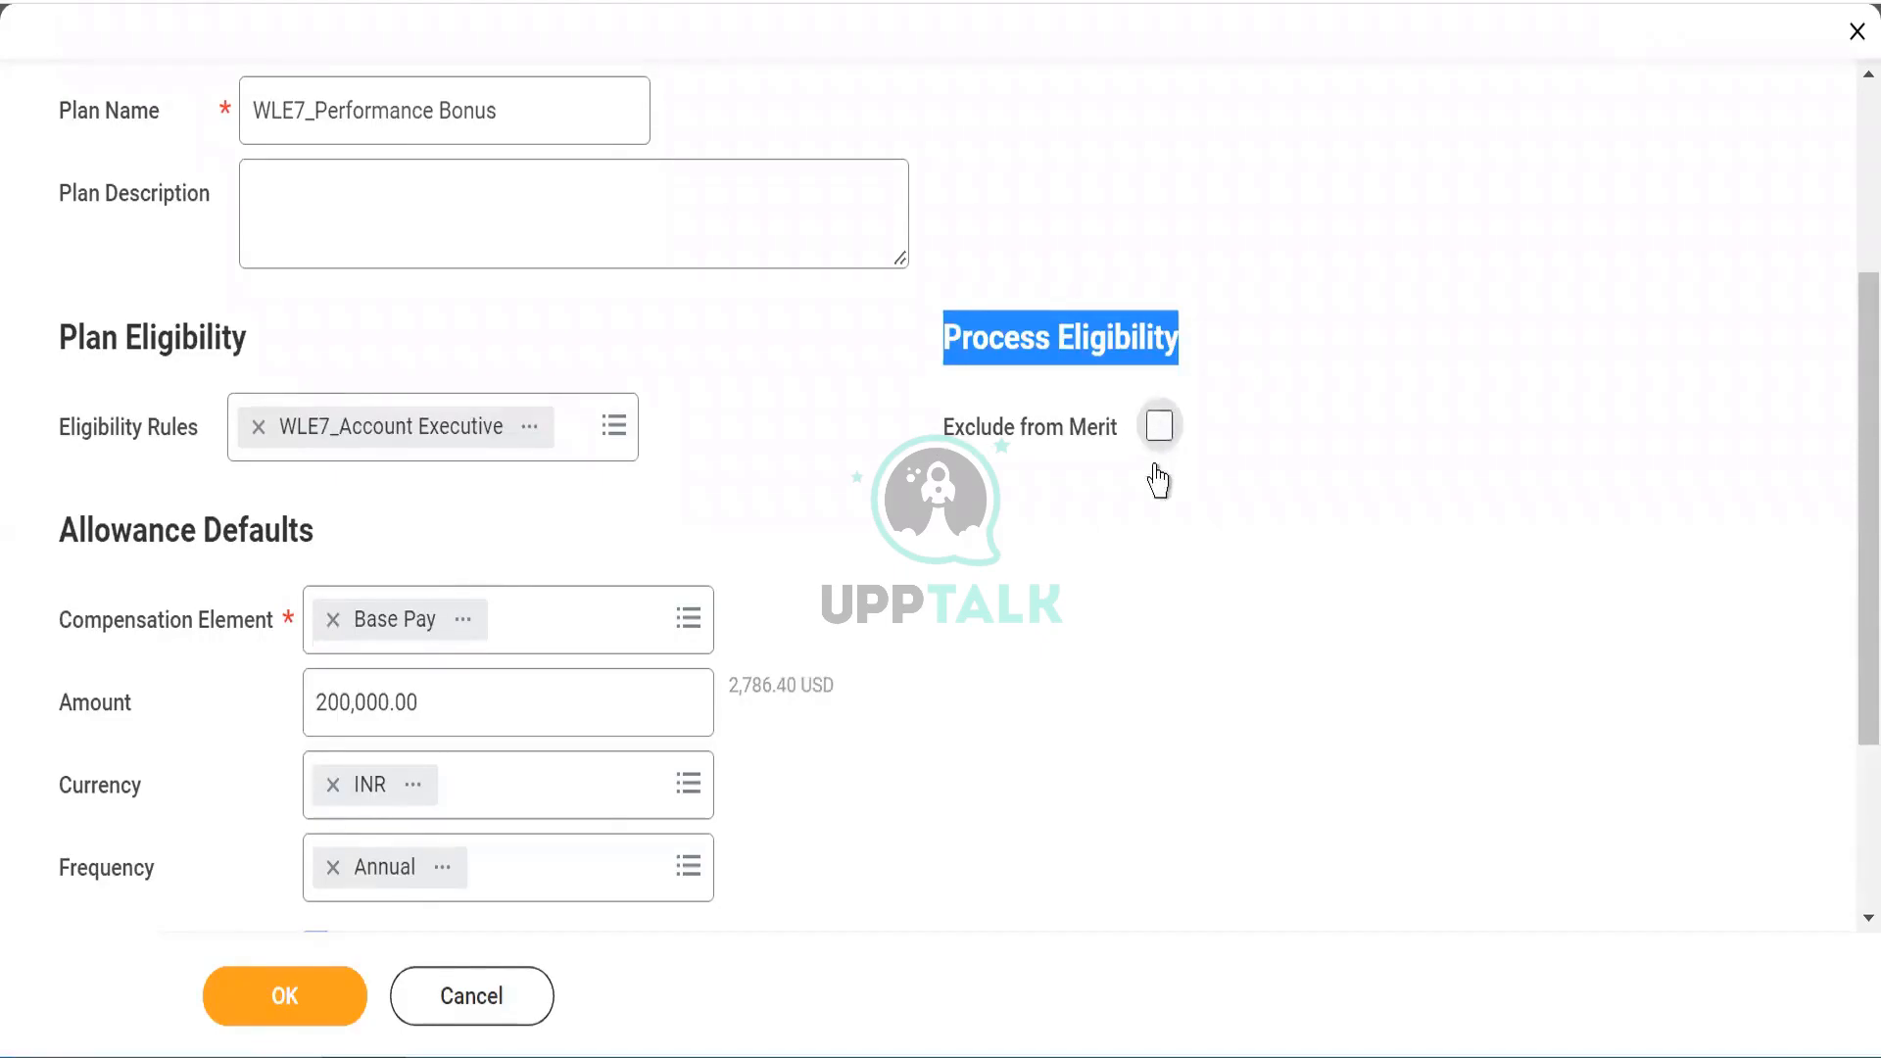
click(1159, 538)
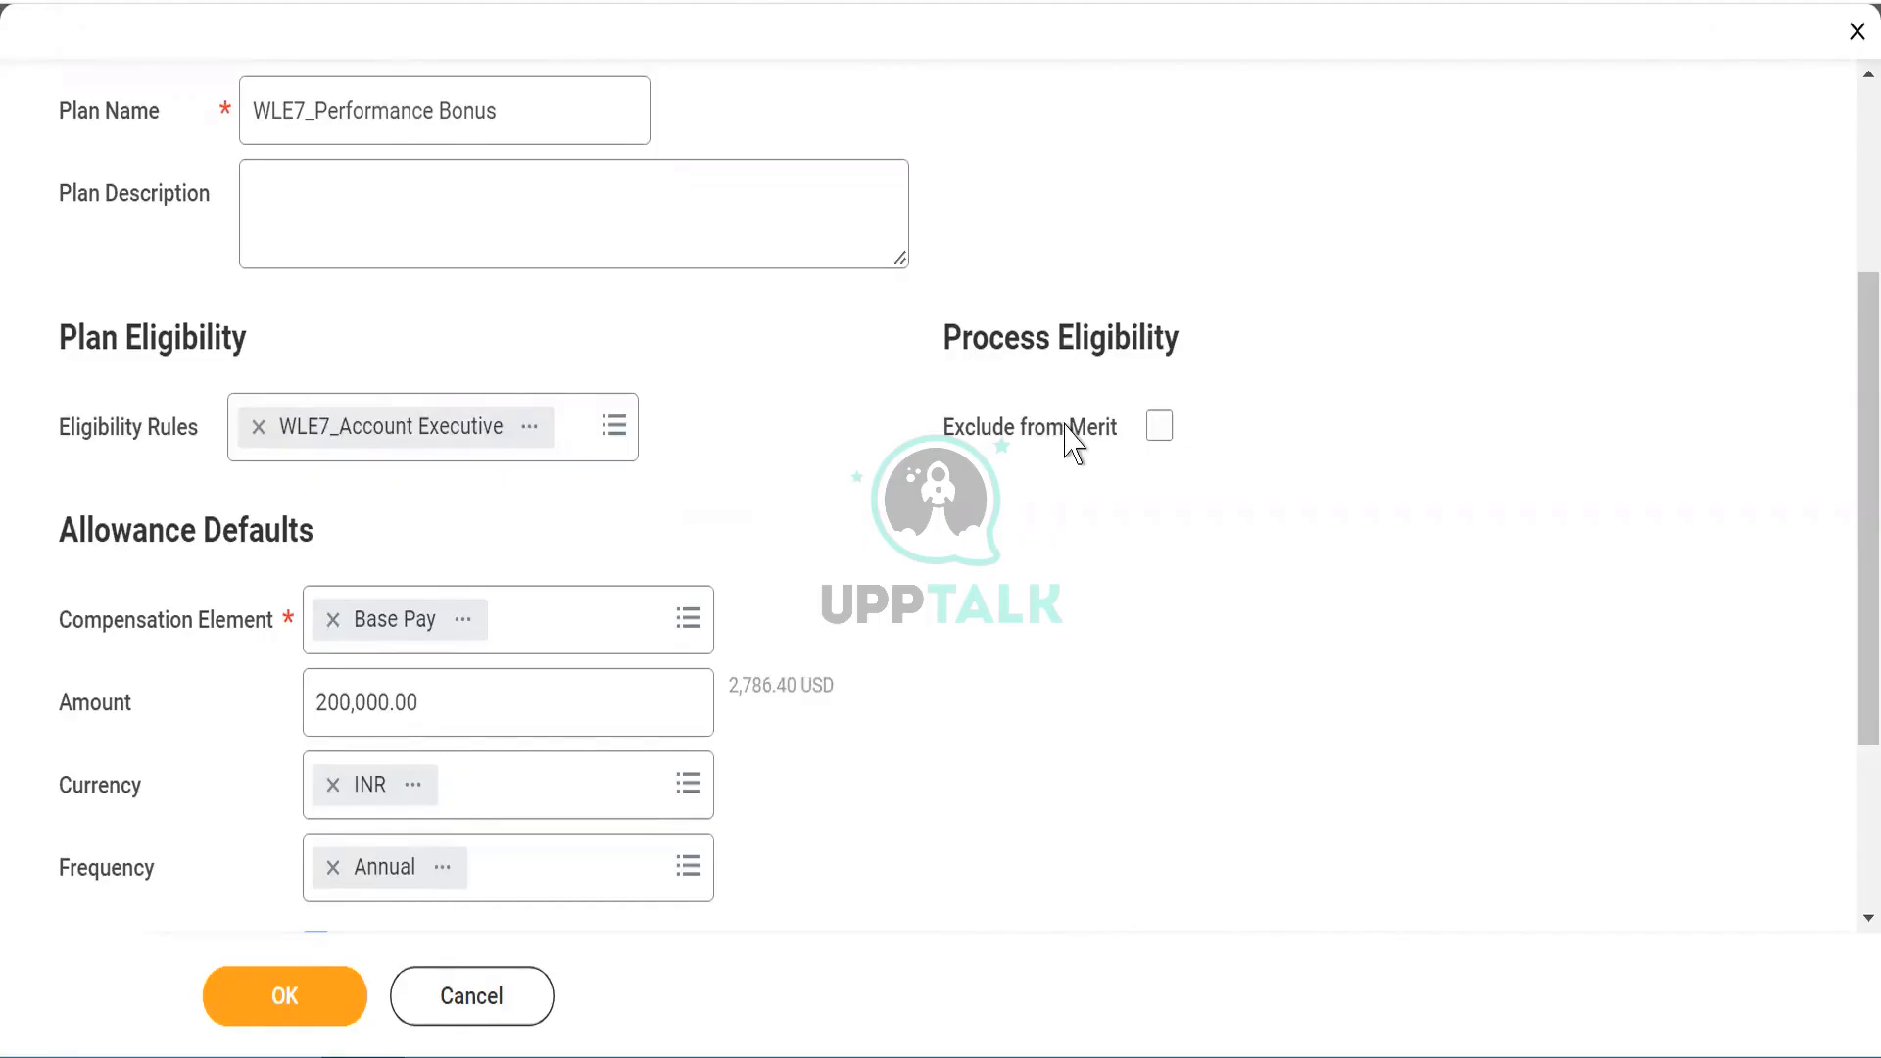
double_click(1122, 429)
click(1154, 666)
Step: Submit the new allowance plan and review its saved details
click(289, 999)
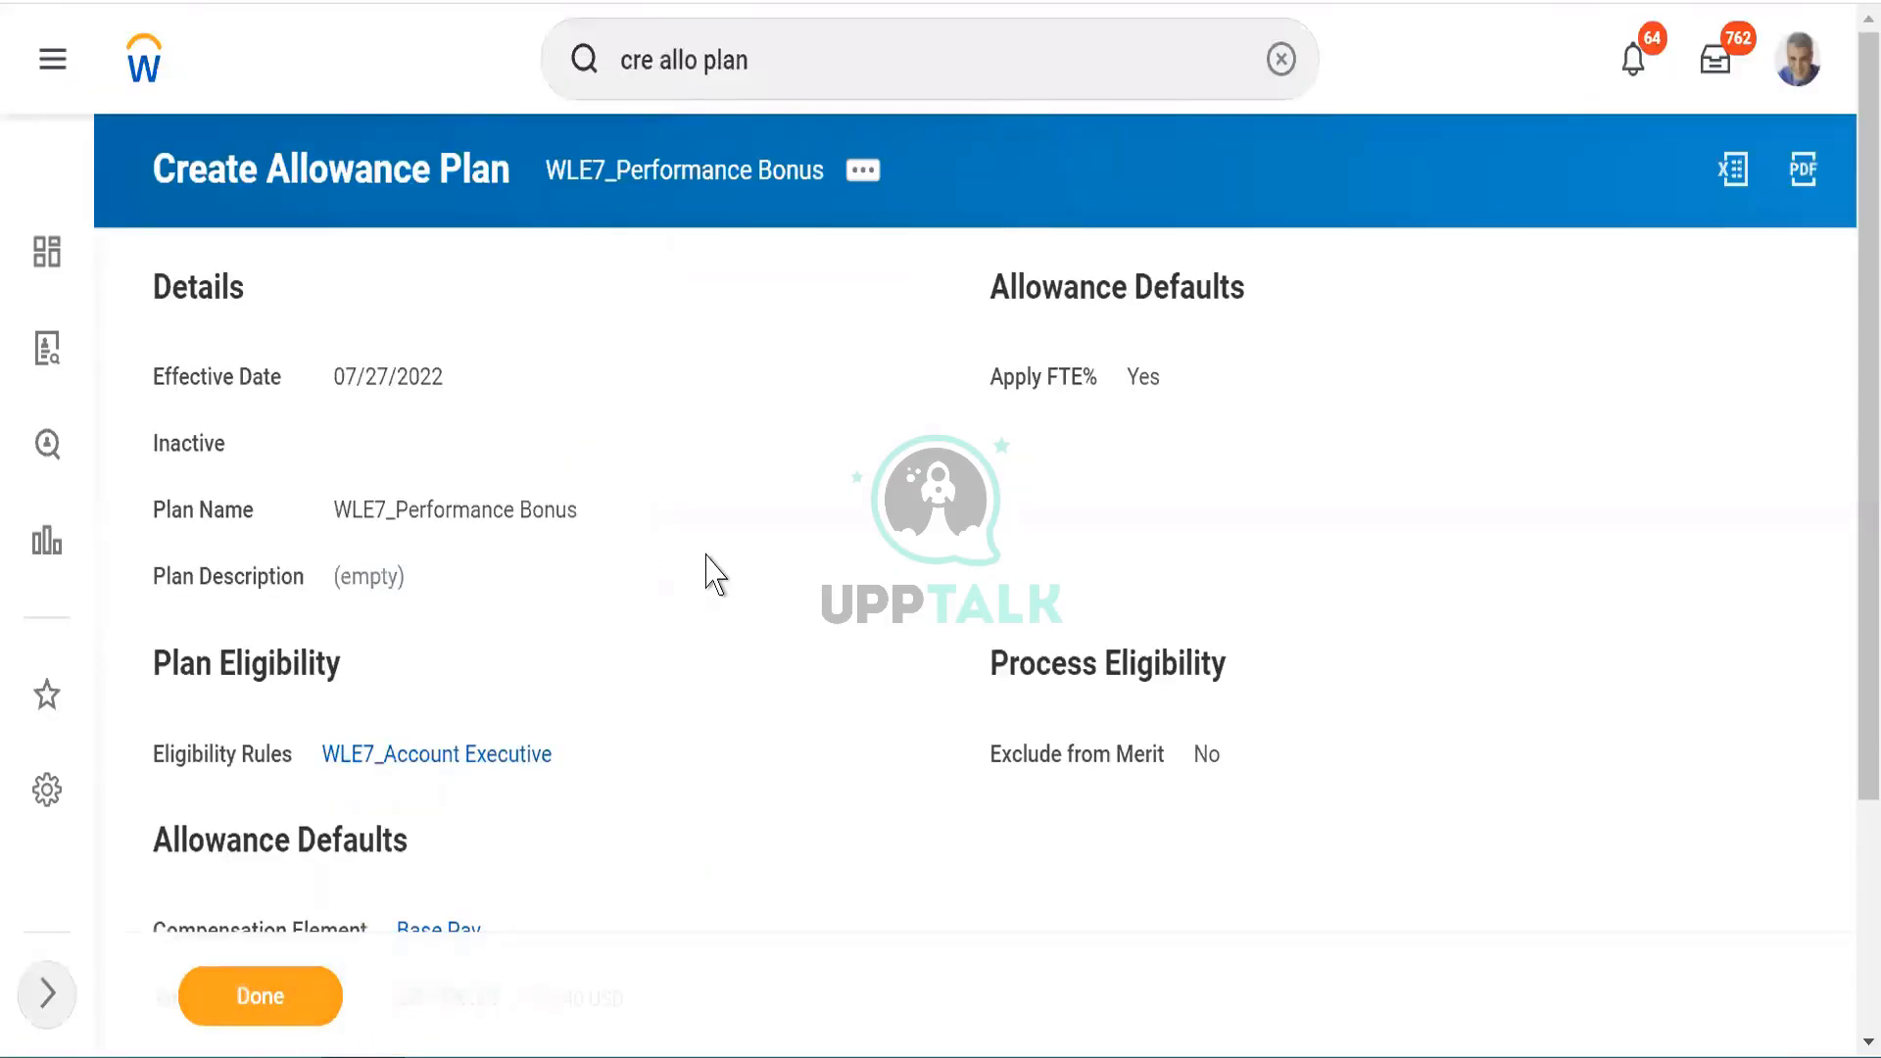
scroll(713, 573, down, 3)
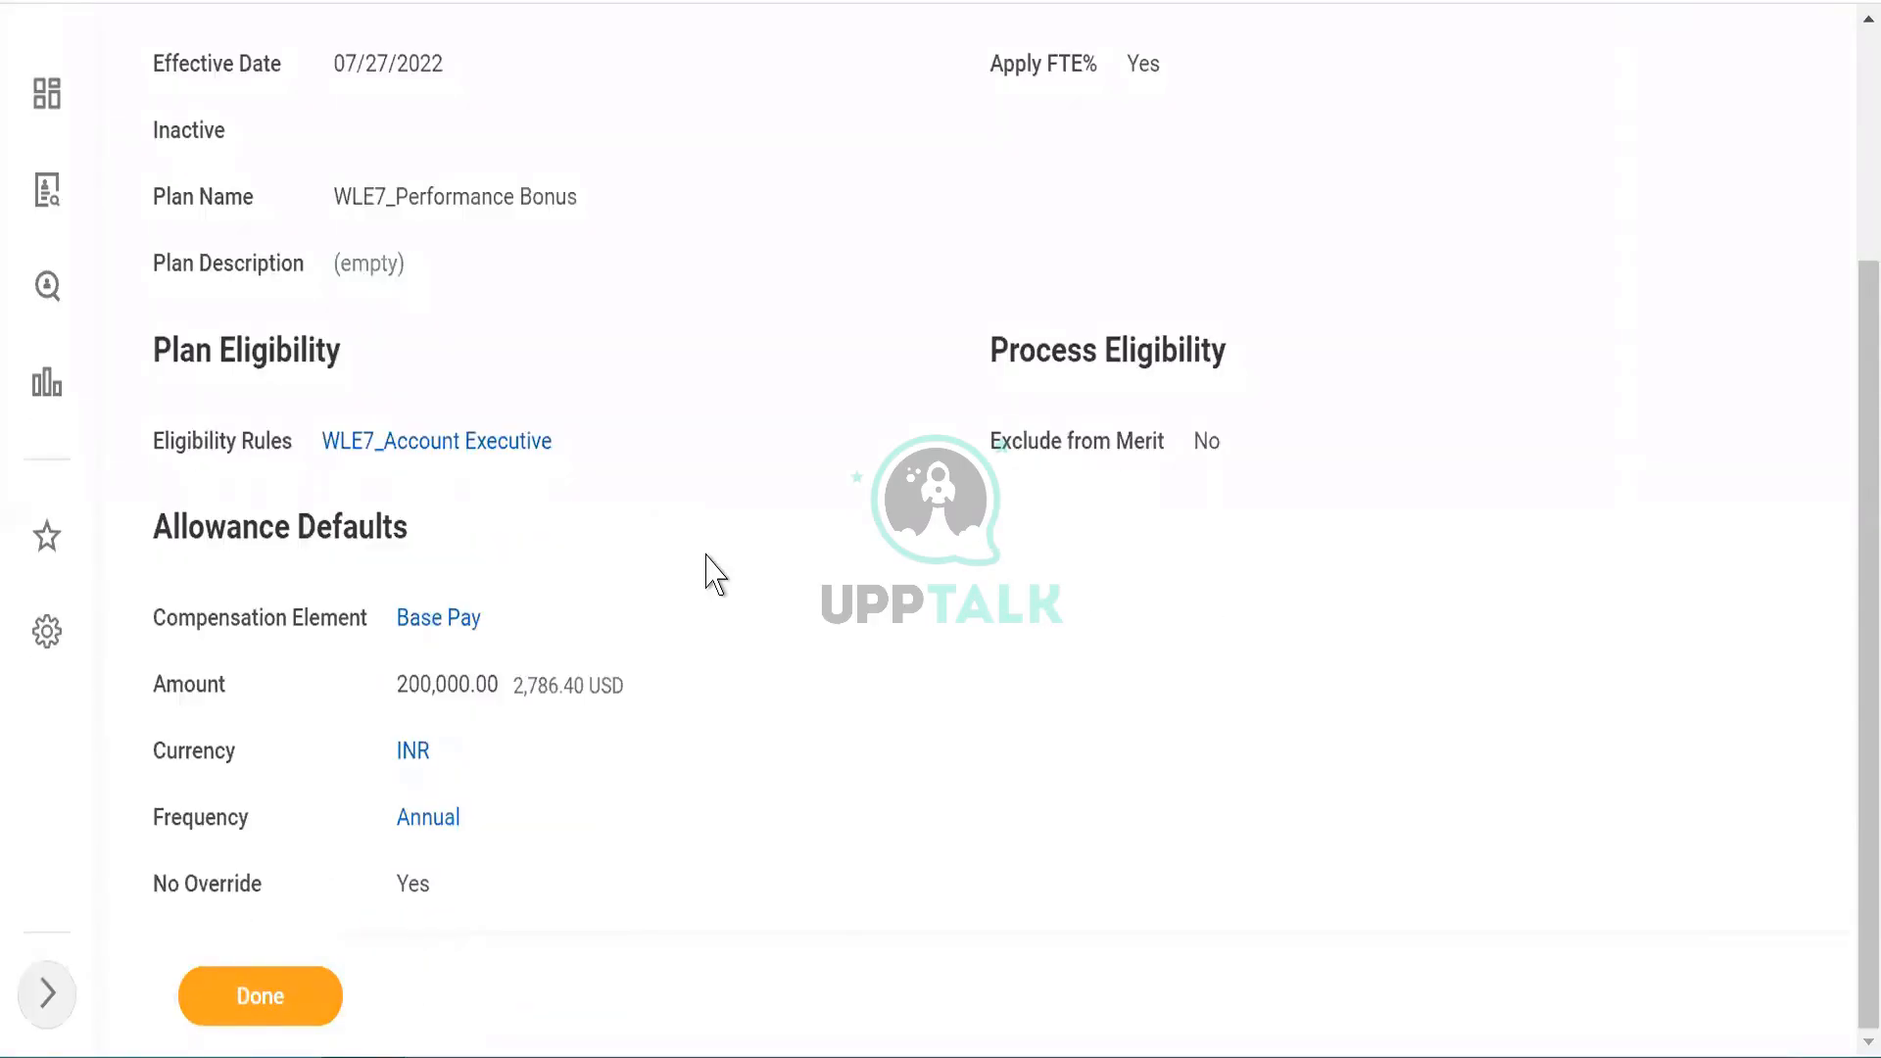
Step: Review the saved WLE7_Performance Bonus plan details and close the completed plan
scroll(713, 573, up, 1)
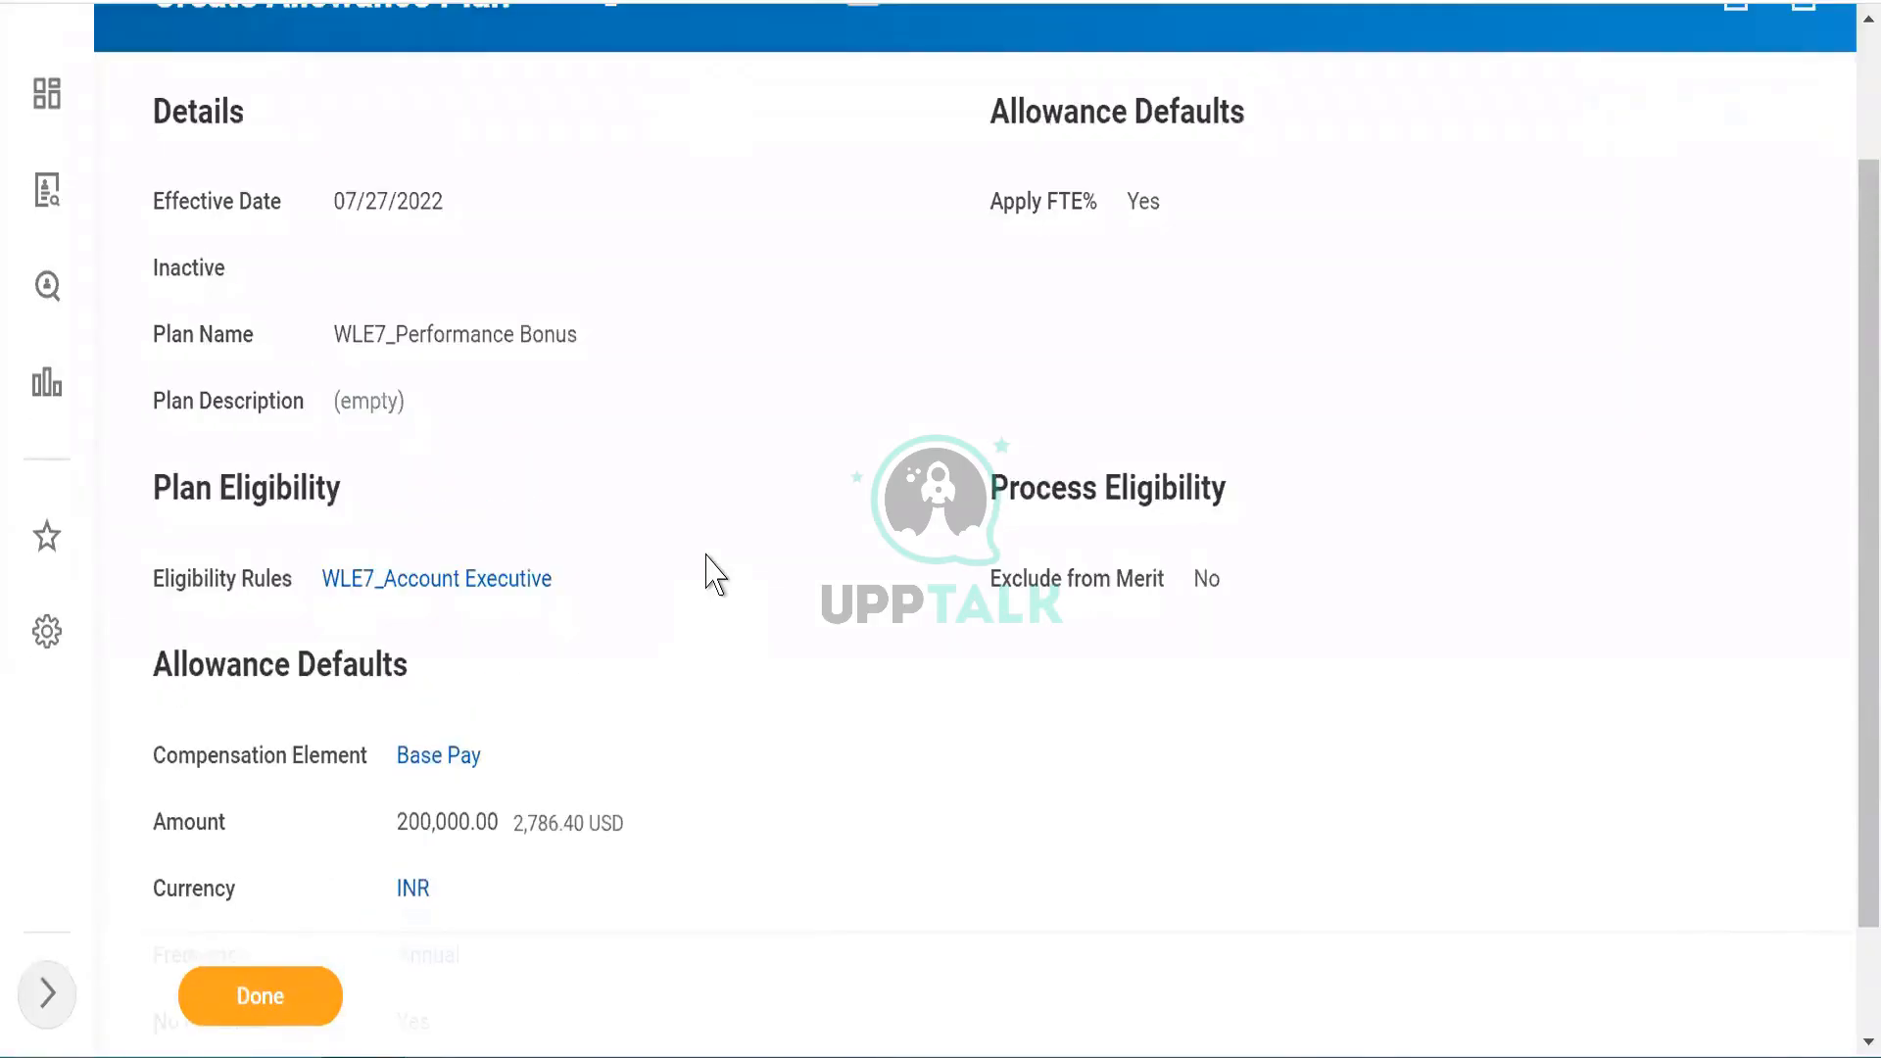
scroll(713, 574, up, 1)
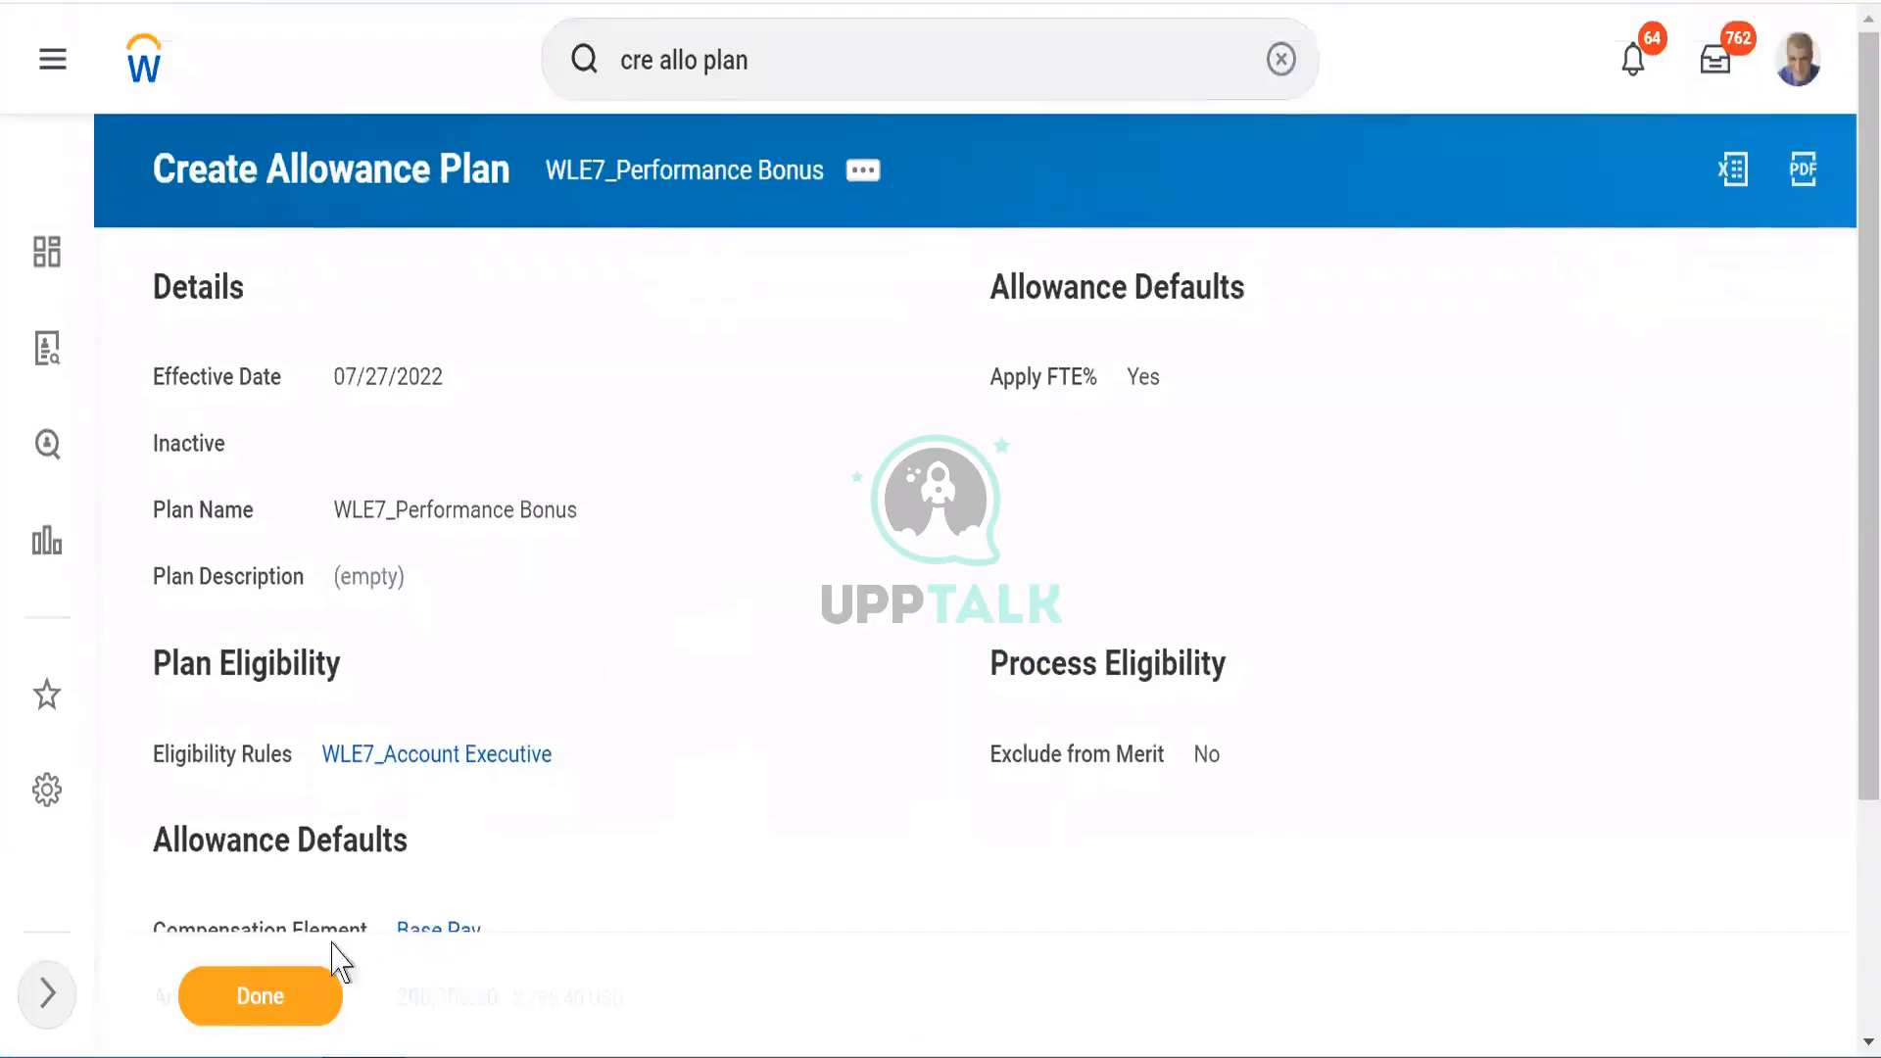
click(242, 999)
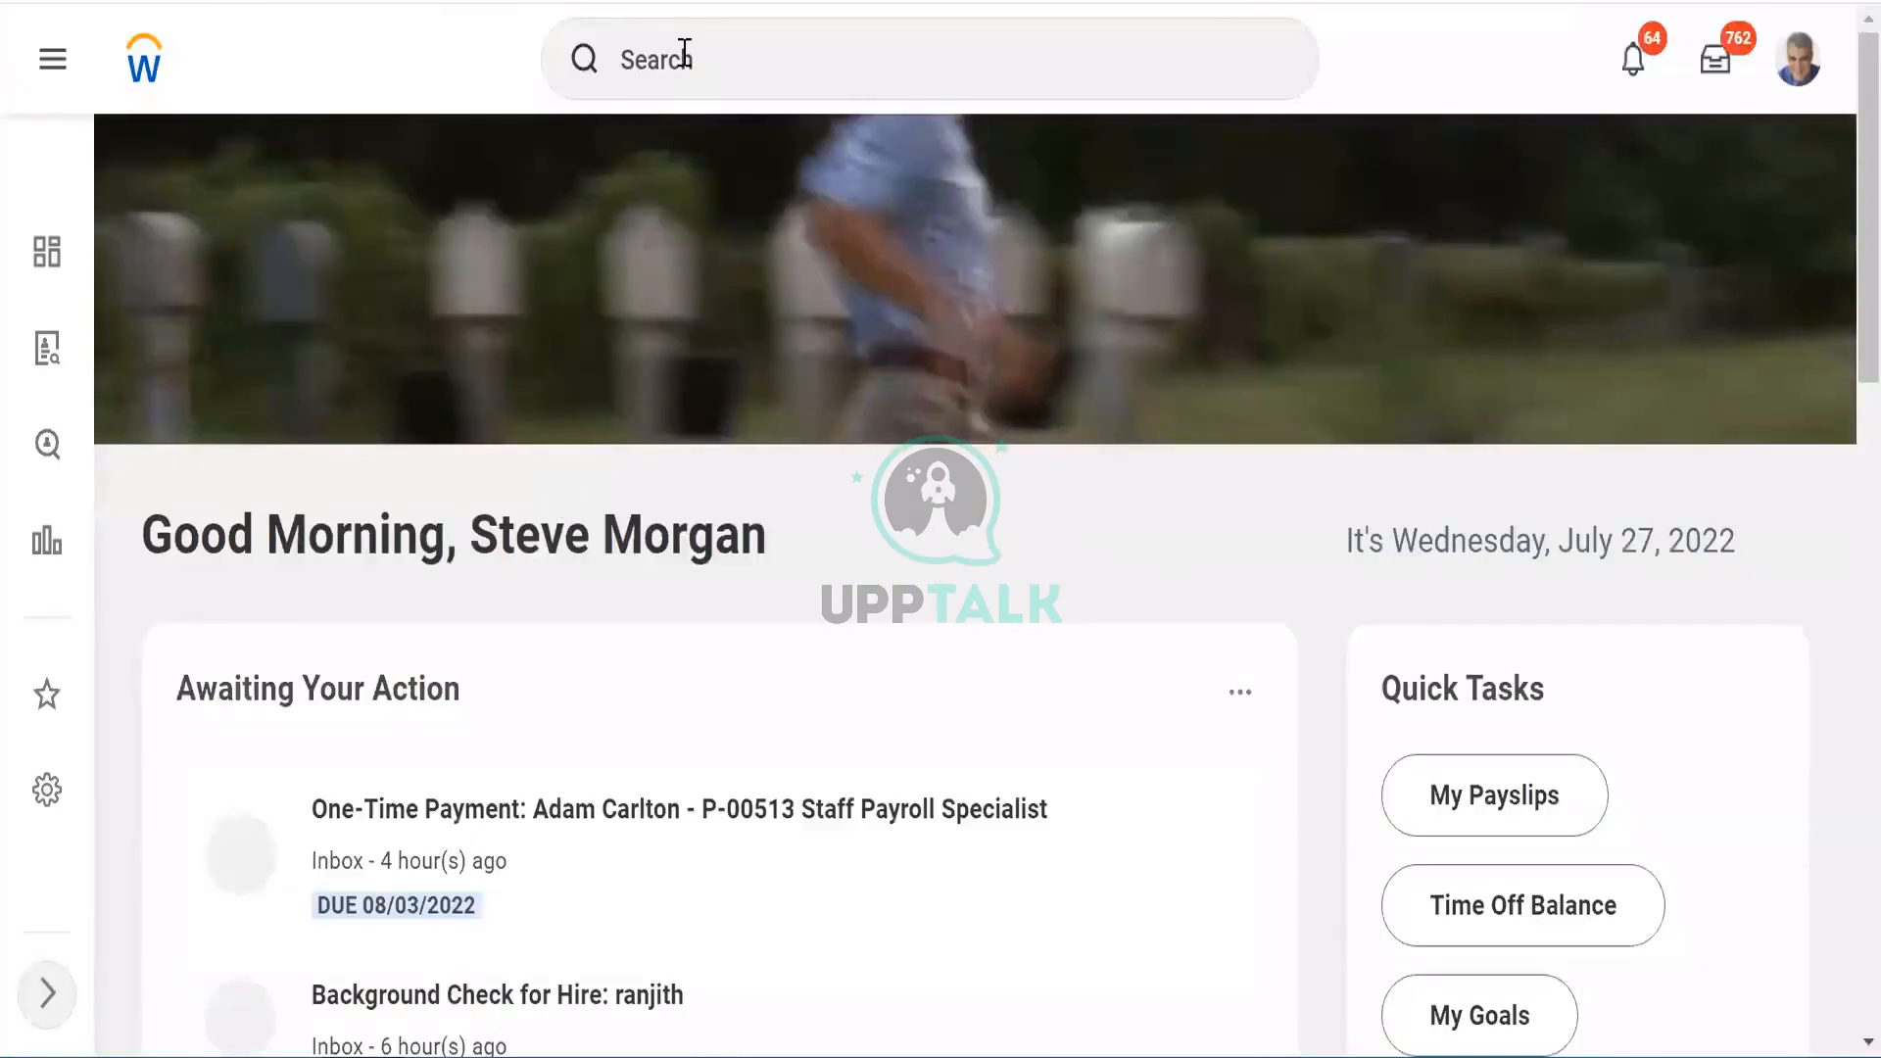
Step: Start a new percent-based allowance plan with an effective date of 07/27/2022
click(685, 54)
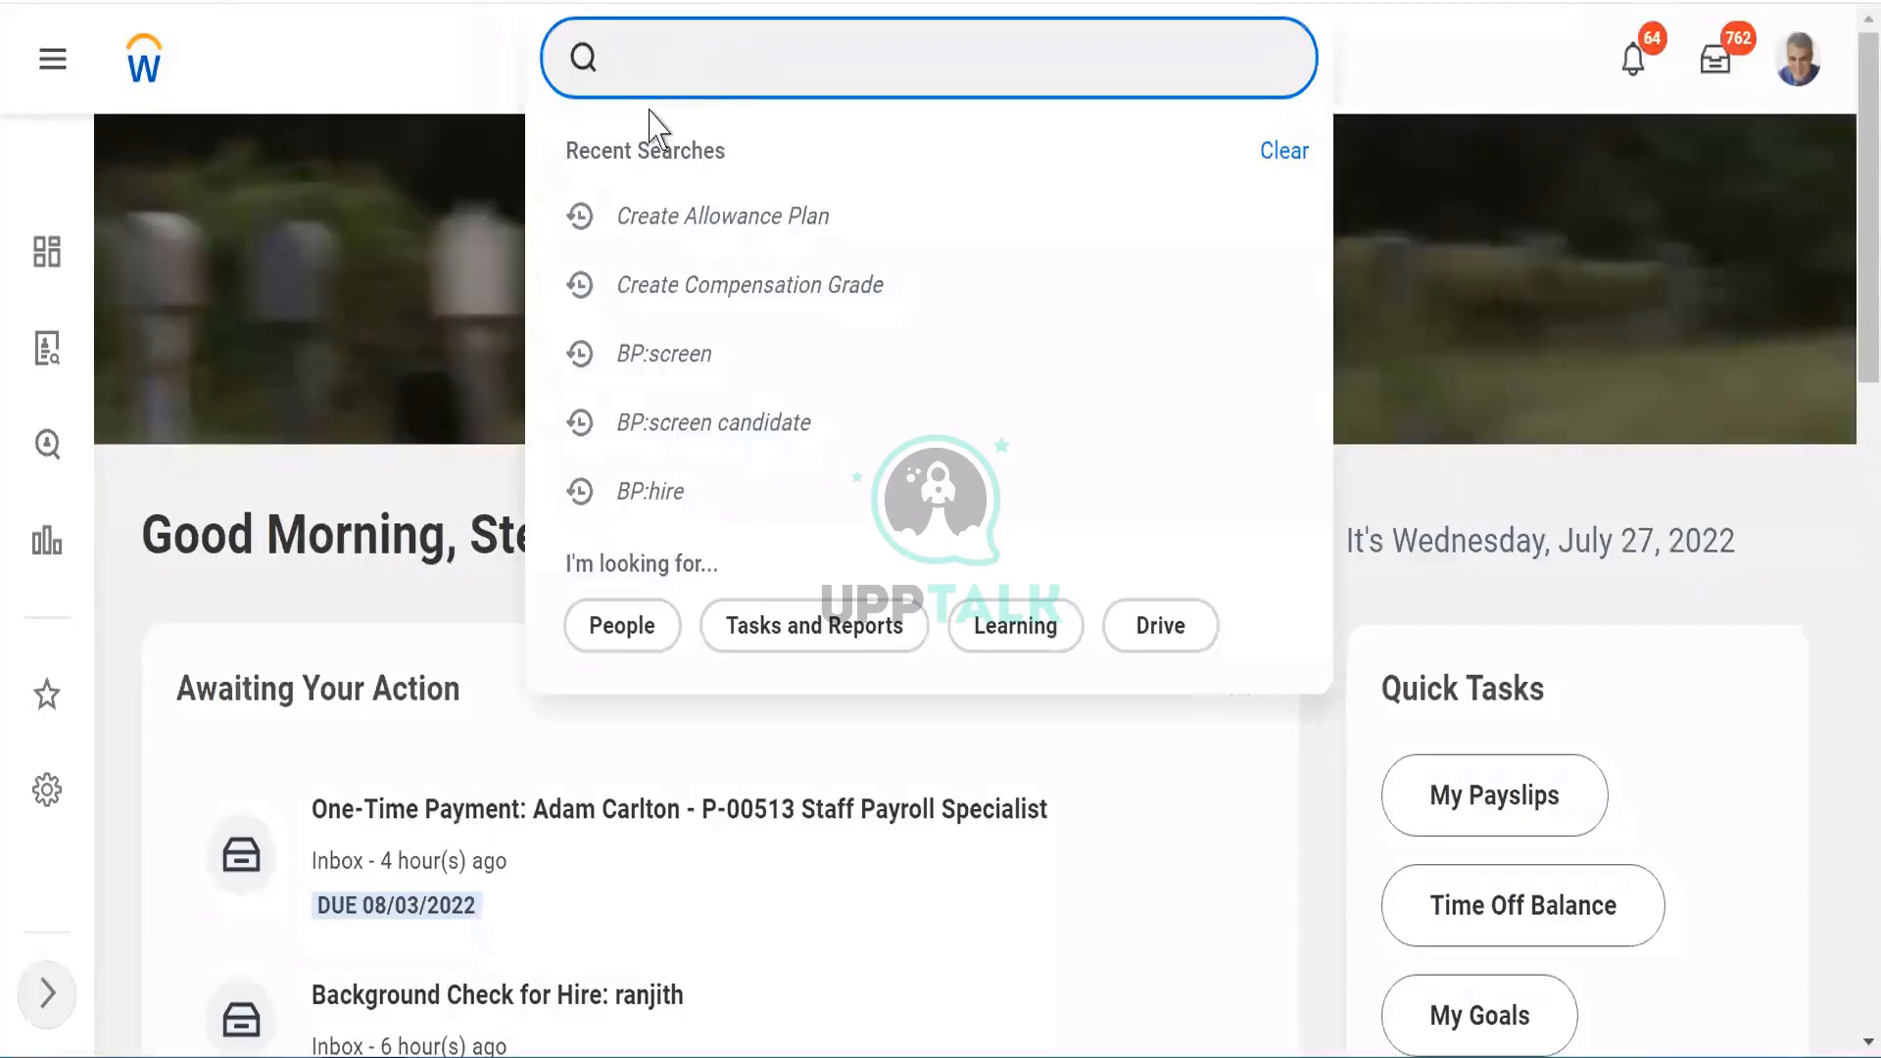
click(666, 225)
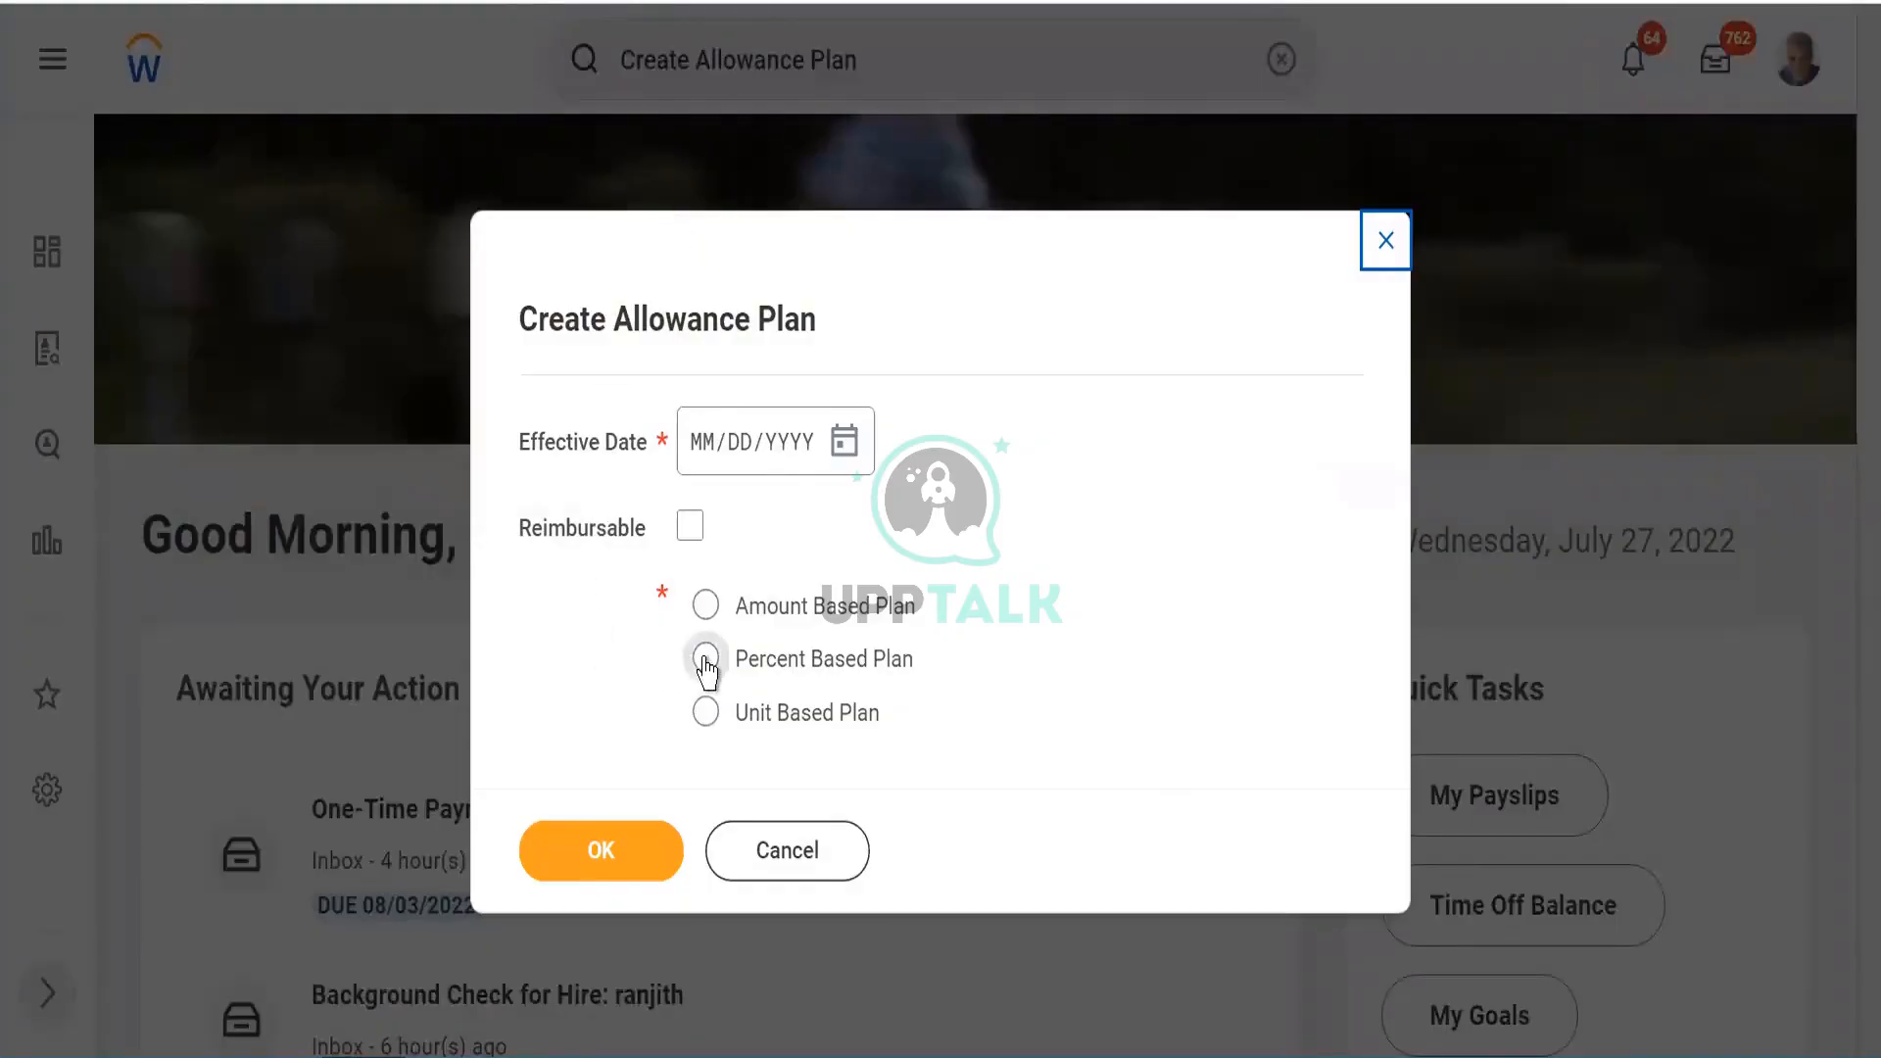
click(704, 659)
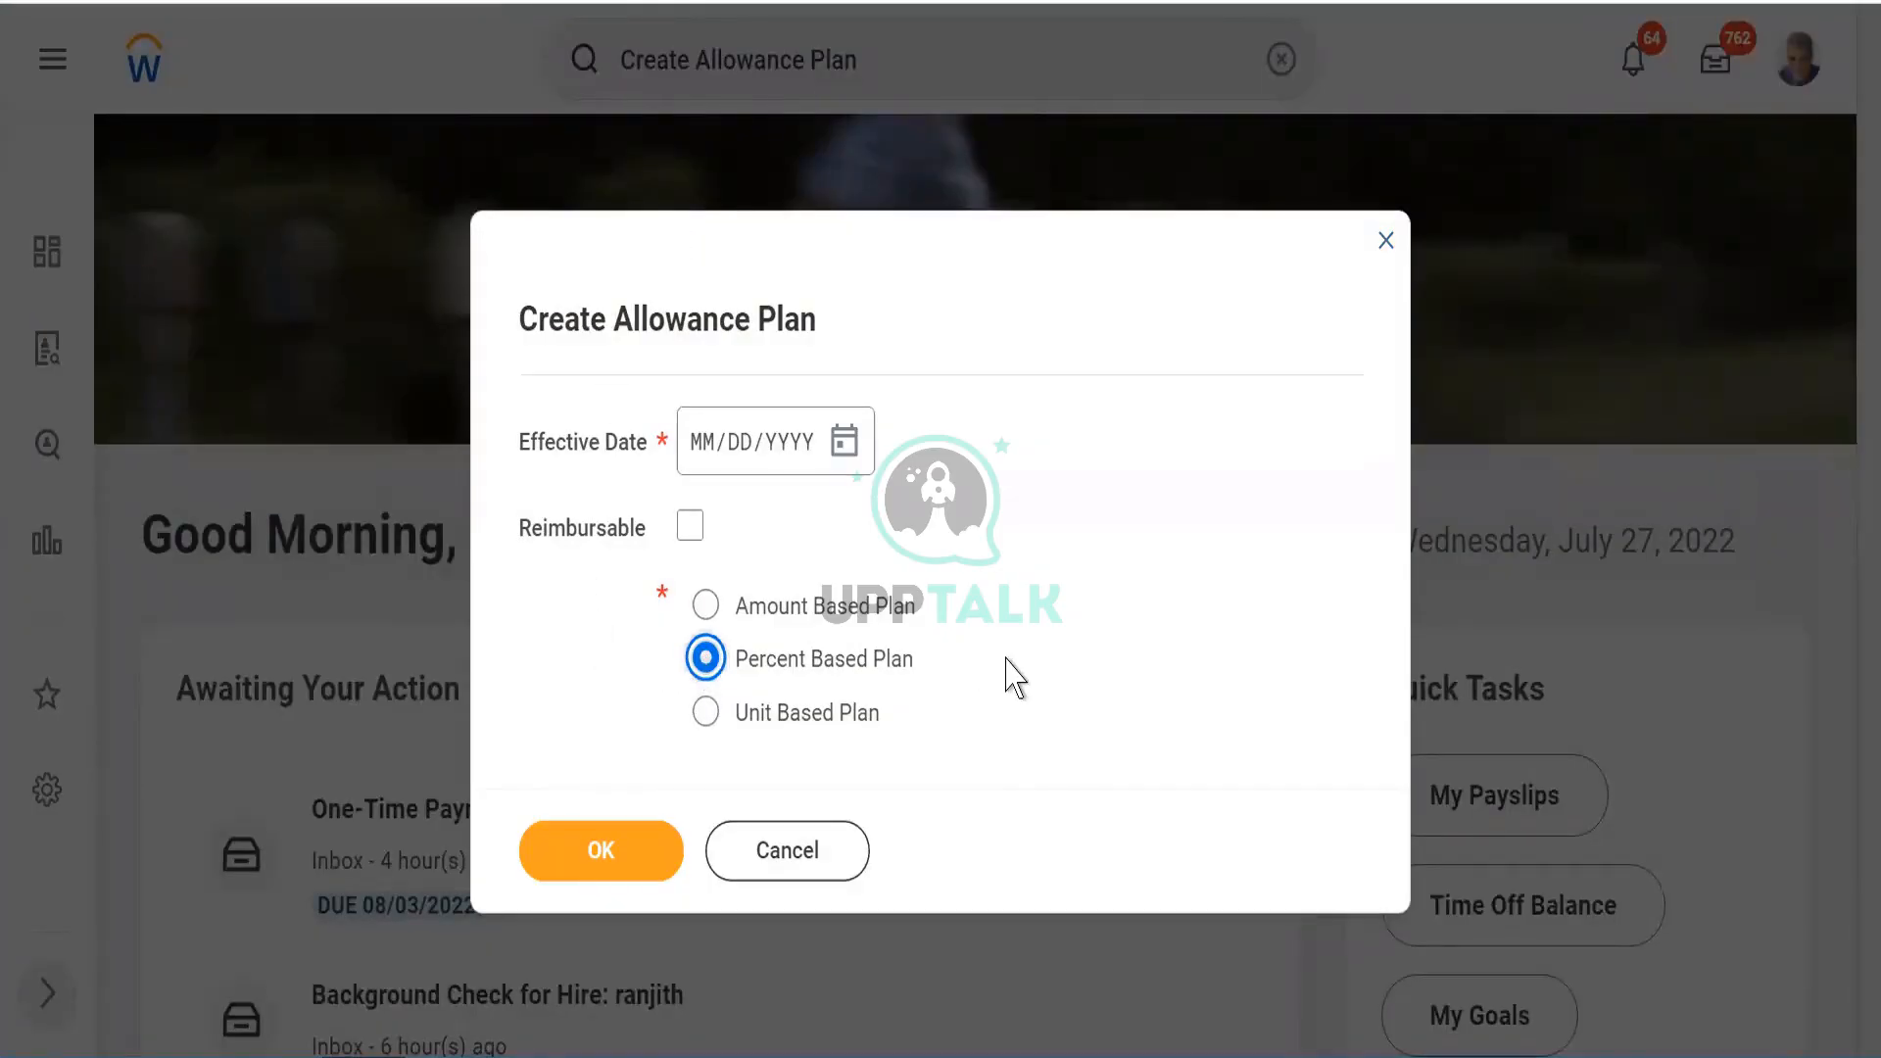
click(600, 850)
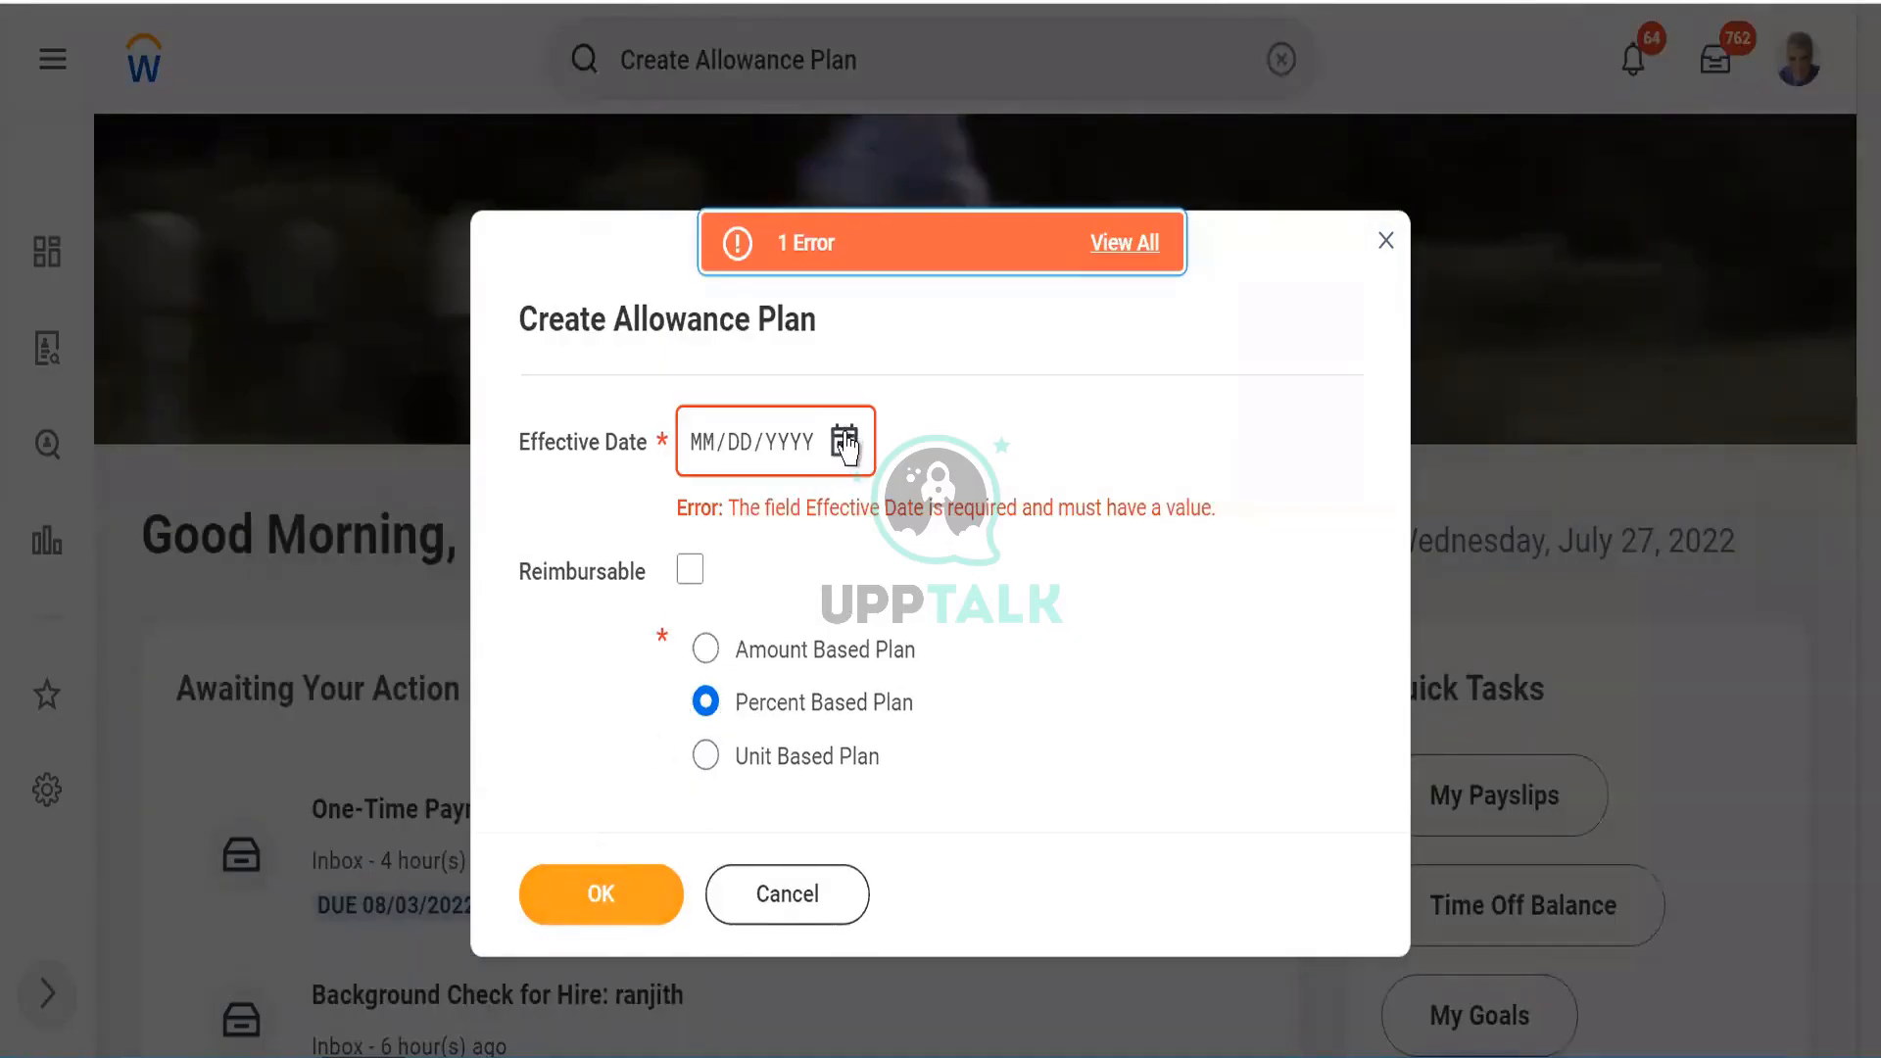
click(845, 443)
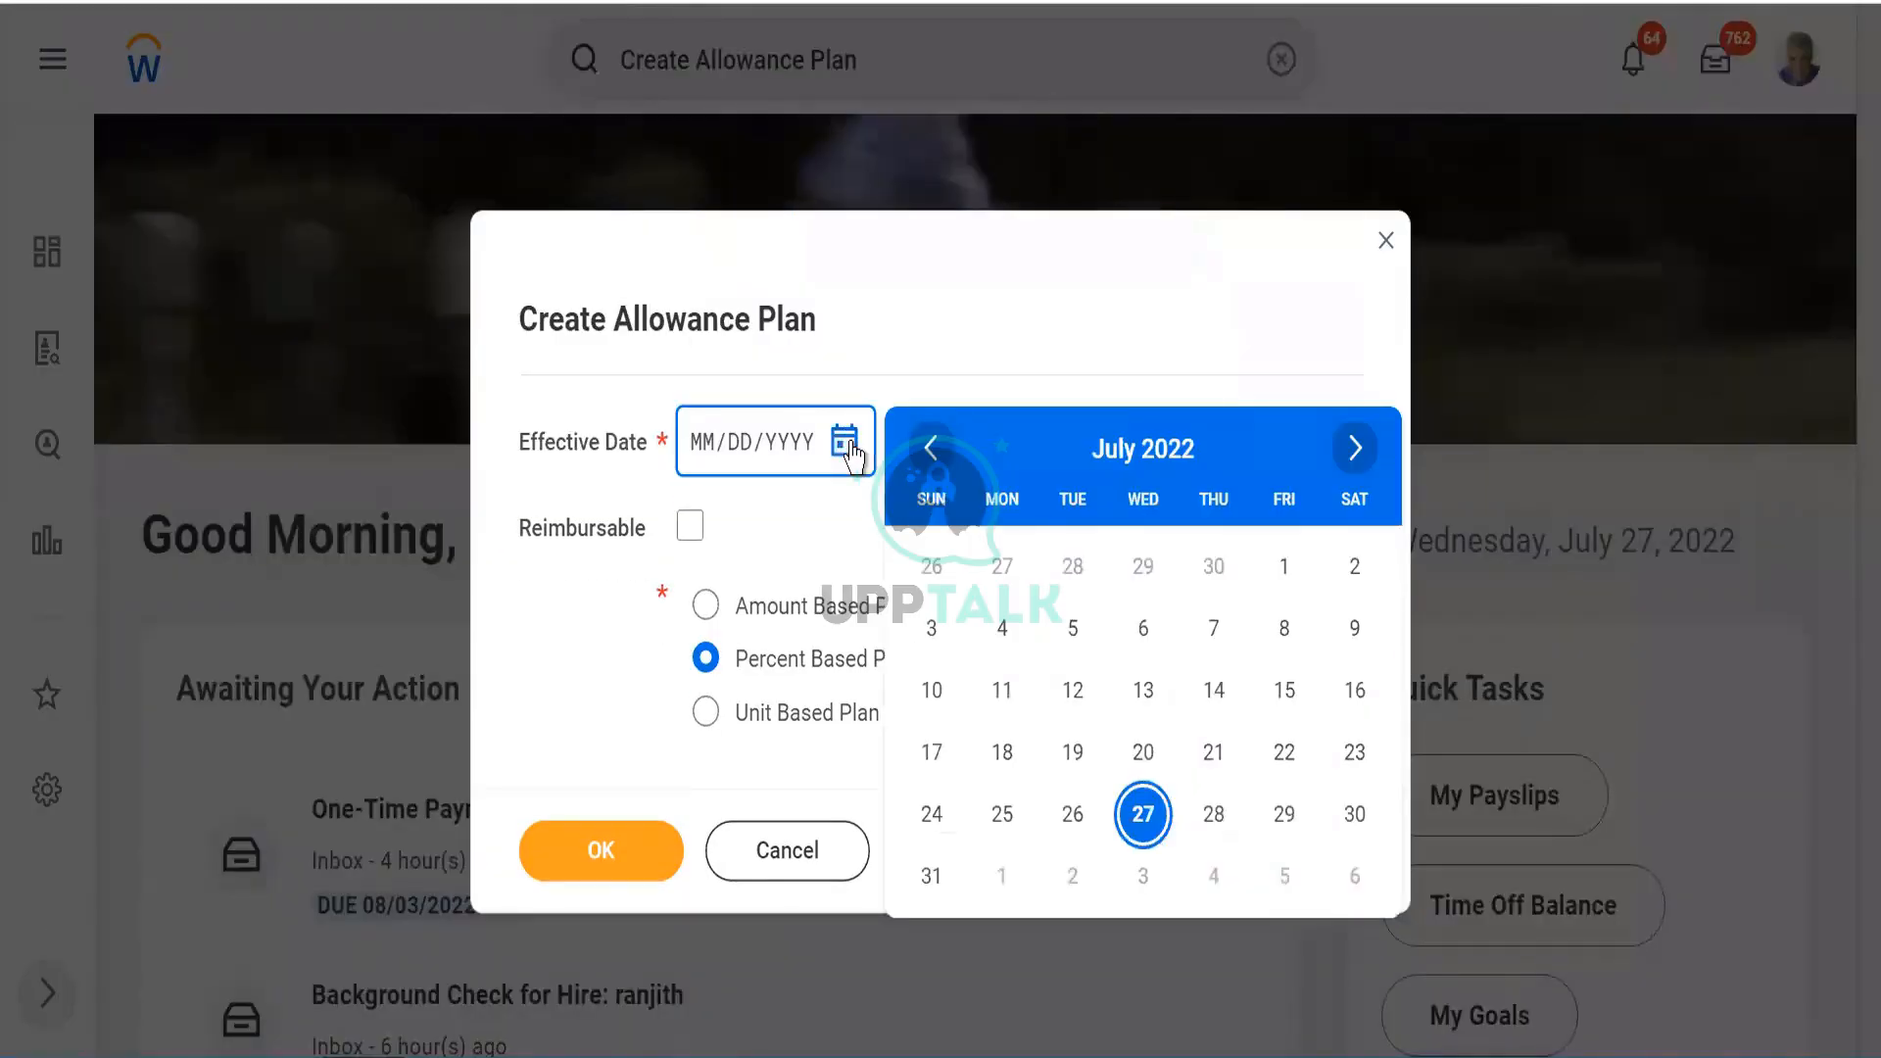
click(1142, 825)
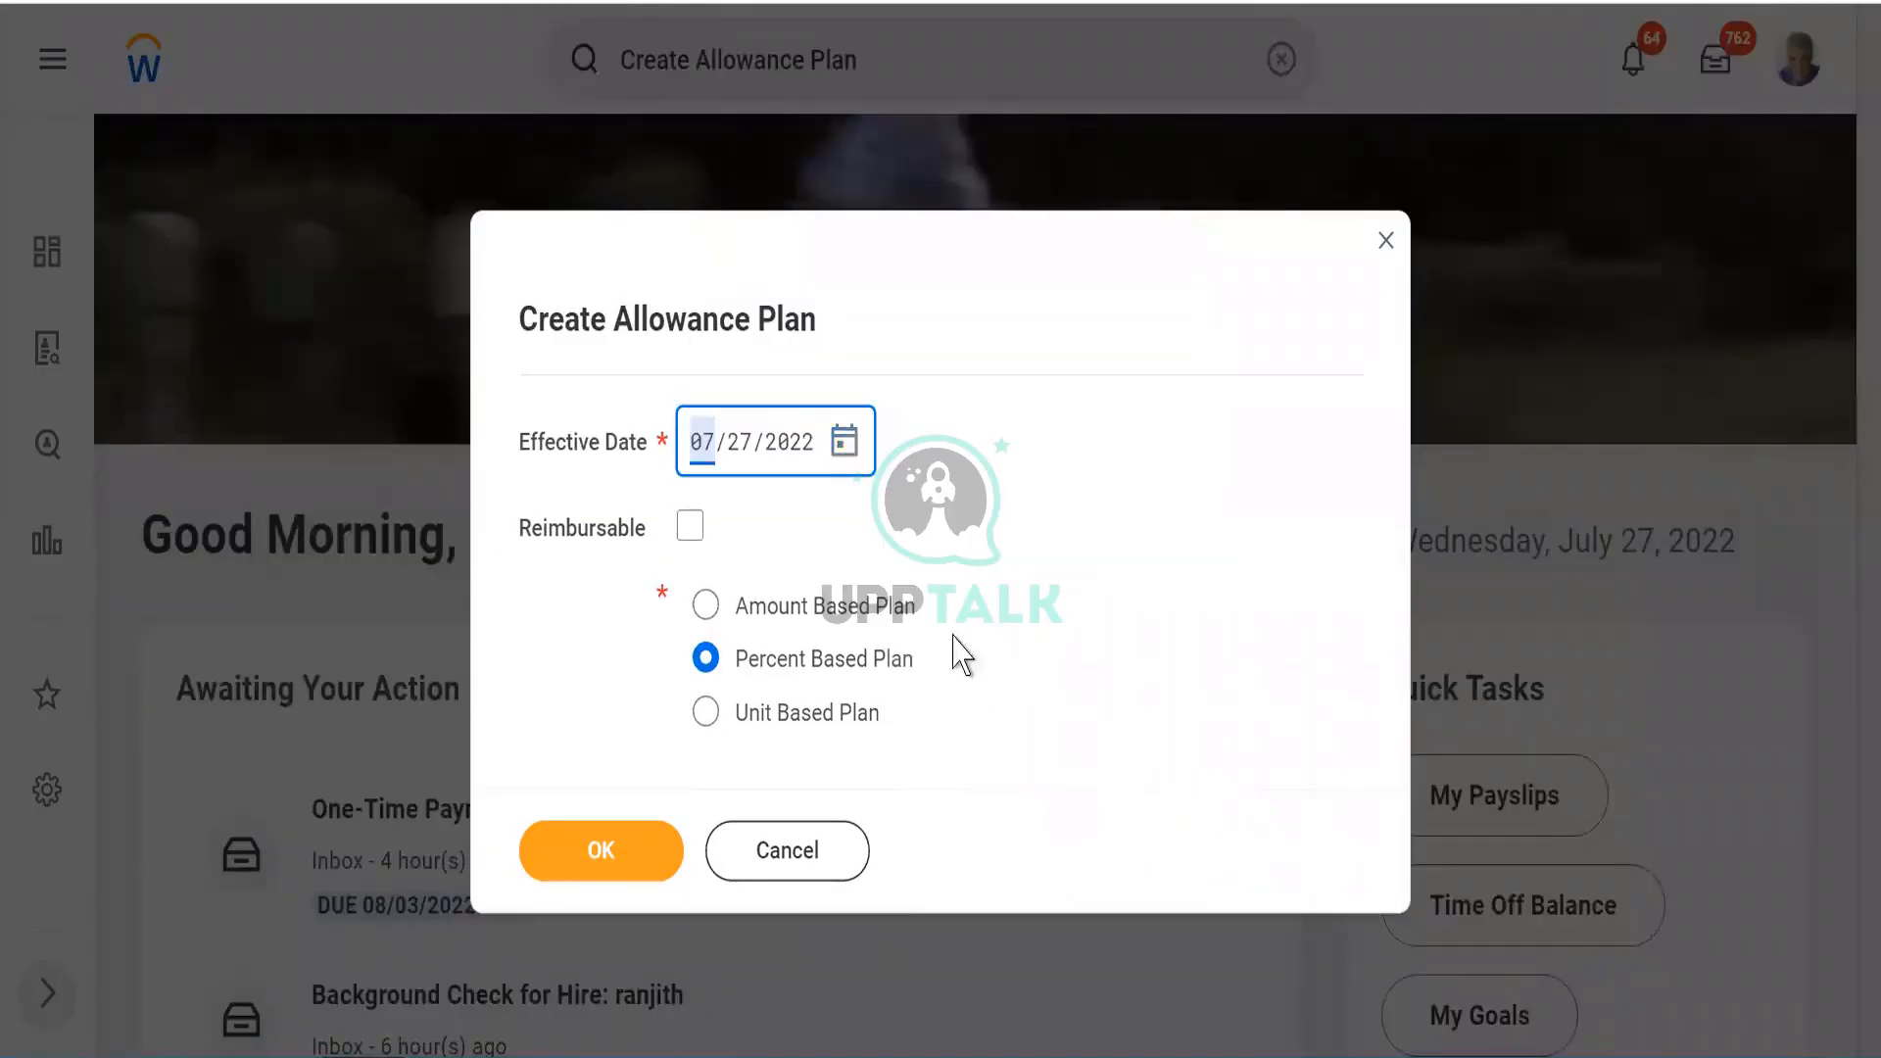
click(576, 860)
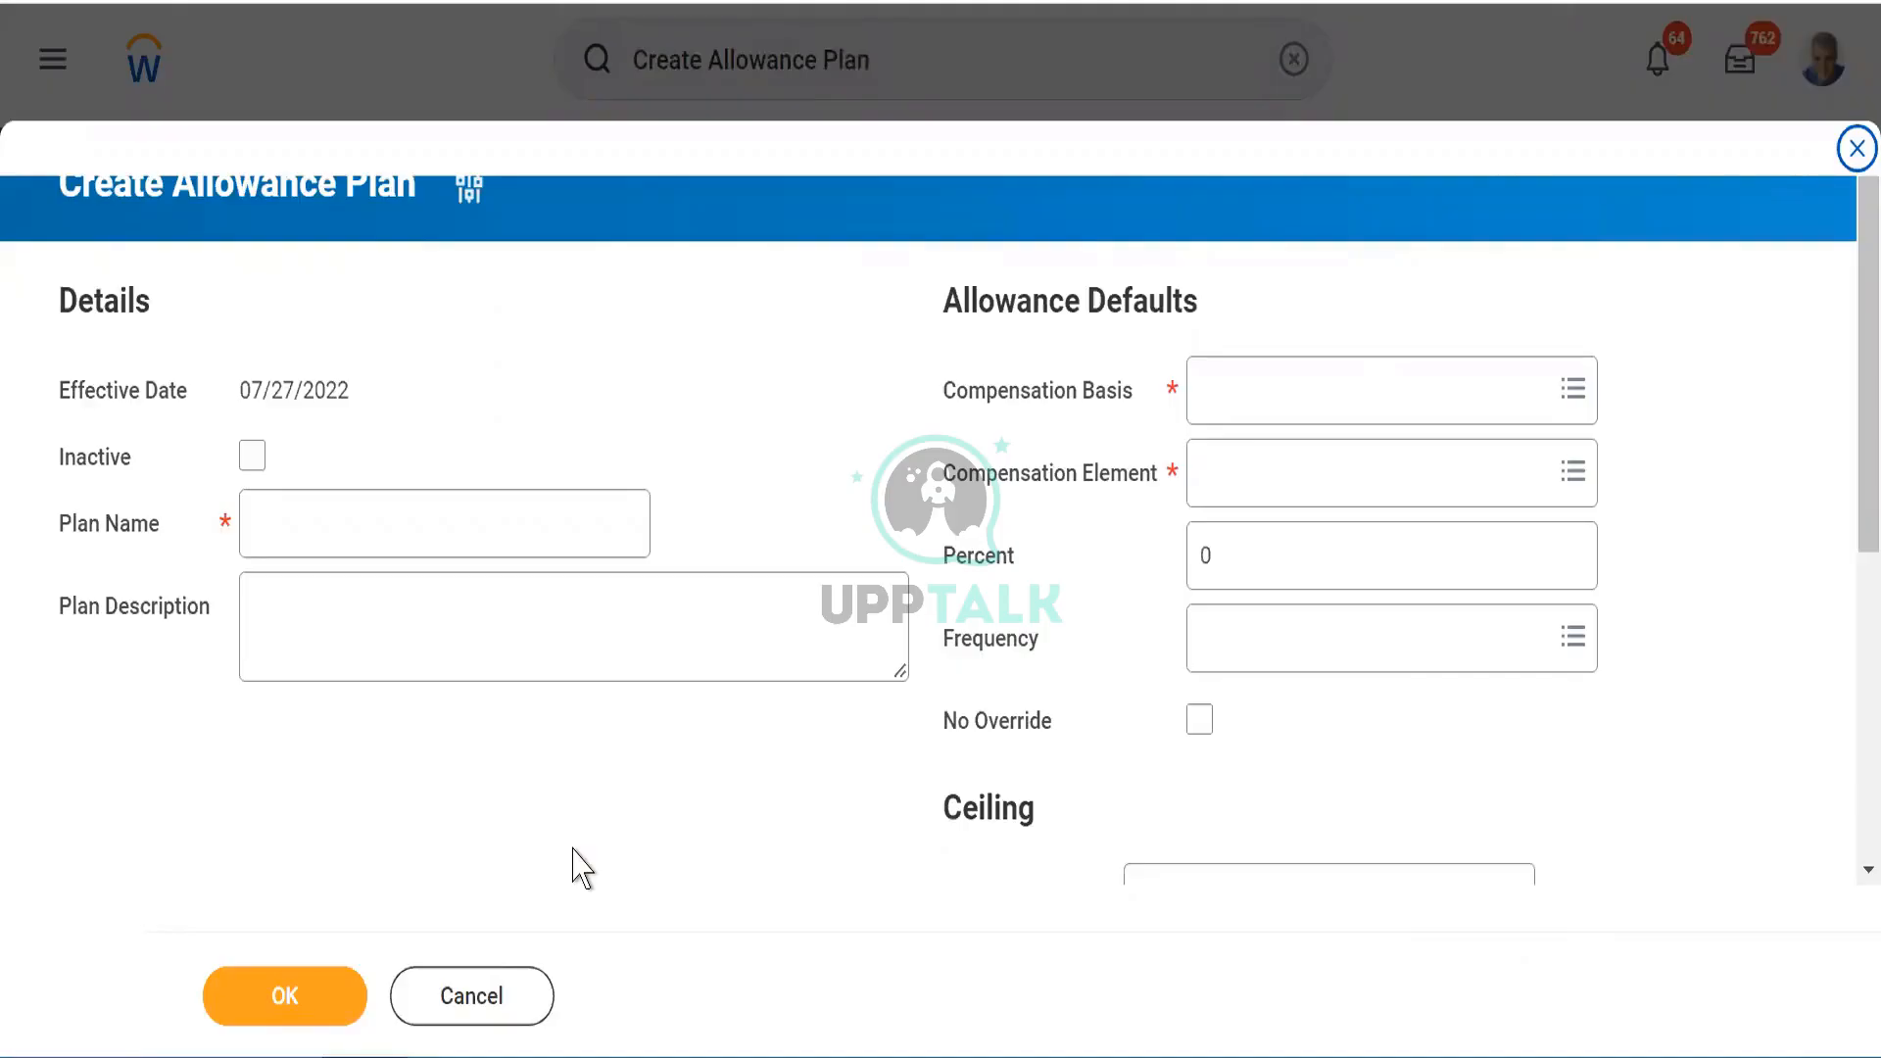
Step: Name the new percent-based plan WLE_Performance Bonus
click(299, 534)
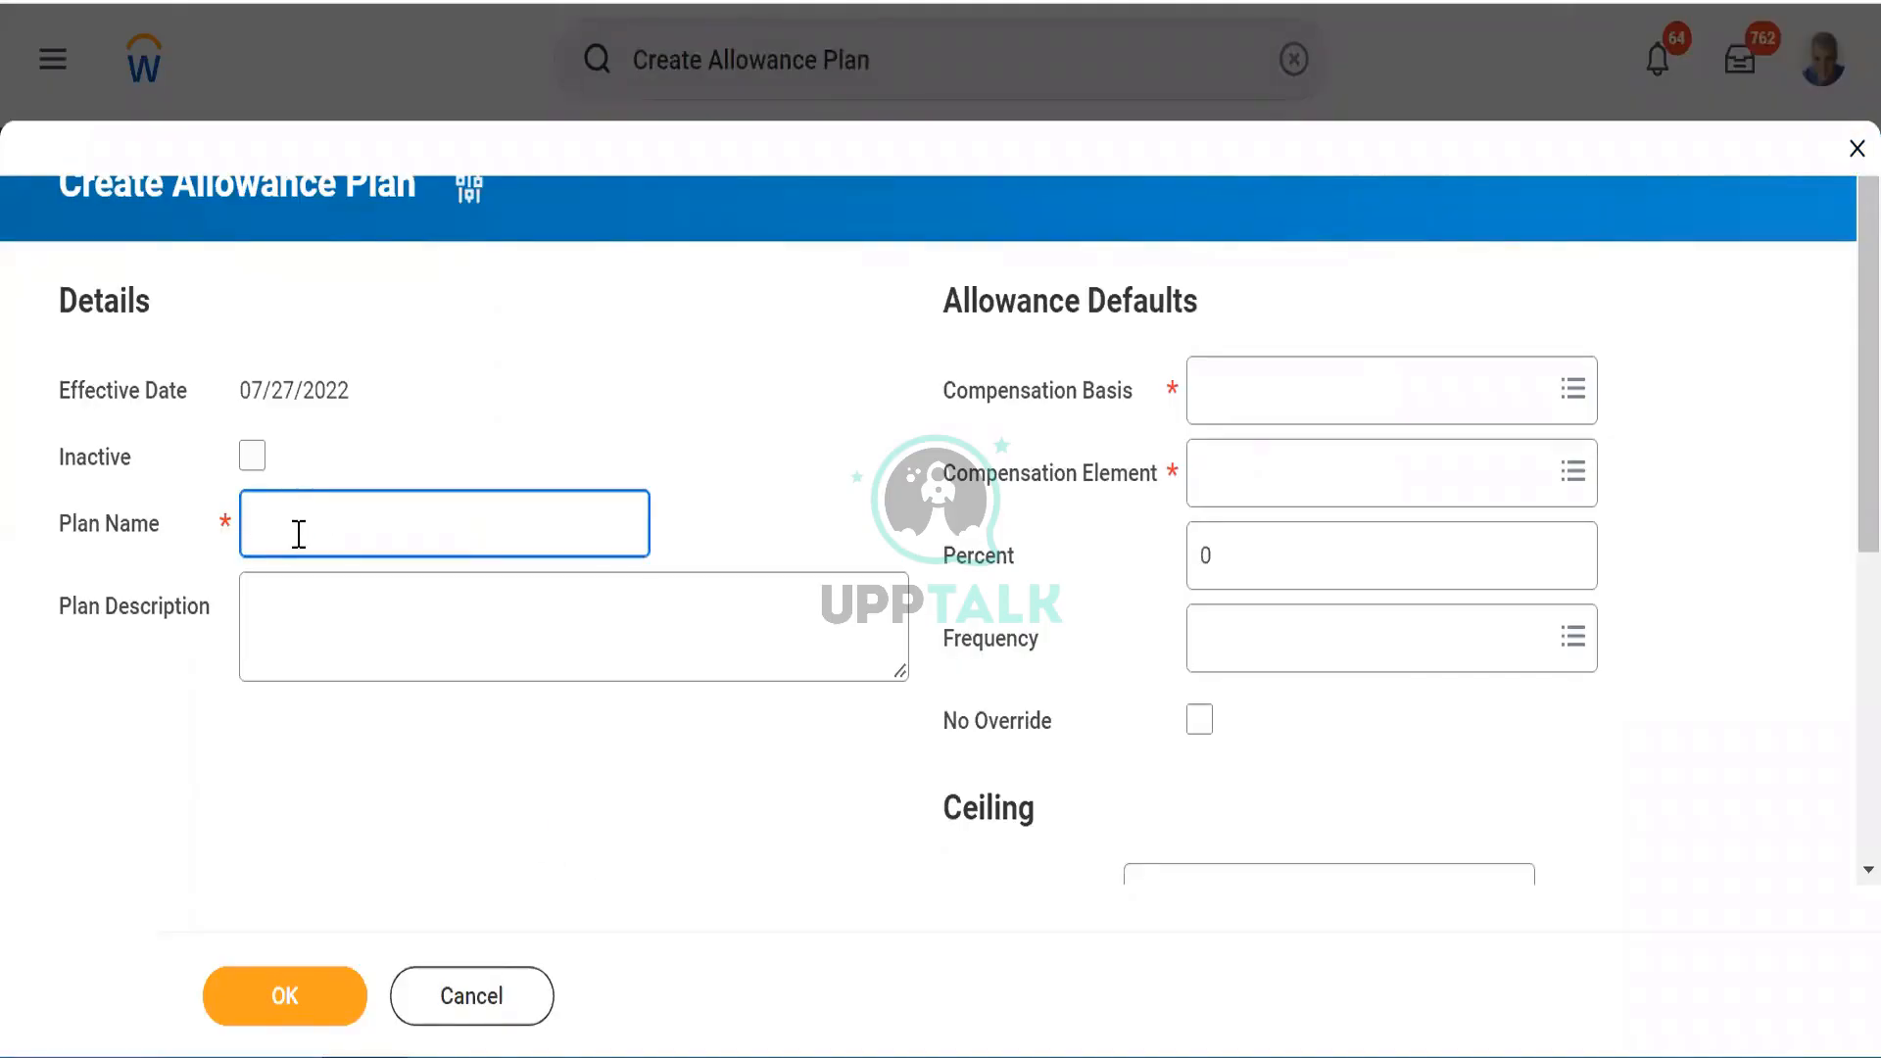
text(WLE_ Performance Bonus)
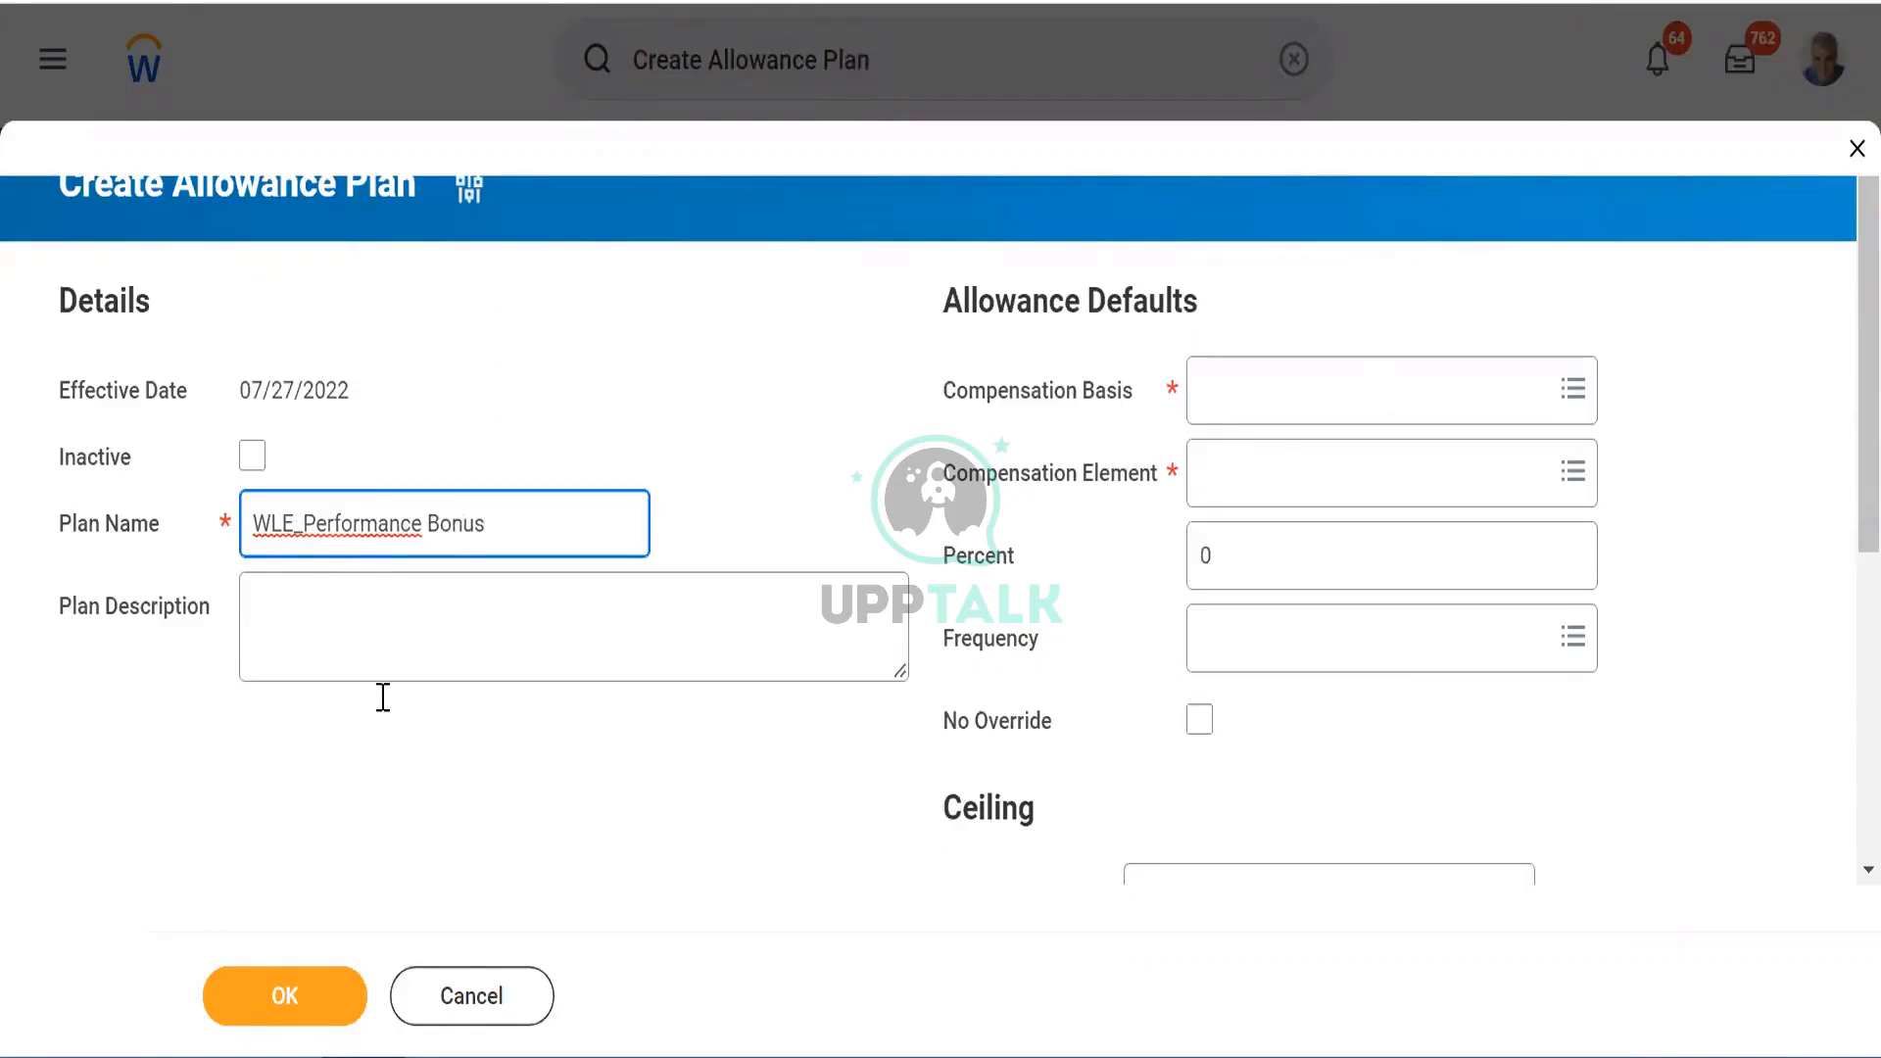
click(560, 785)
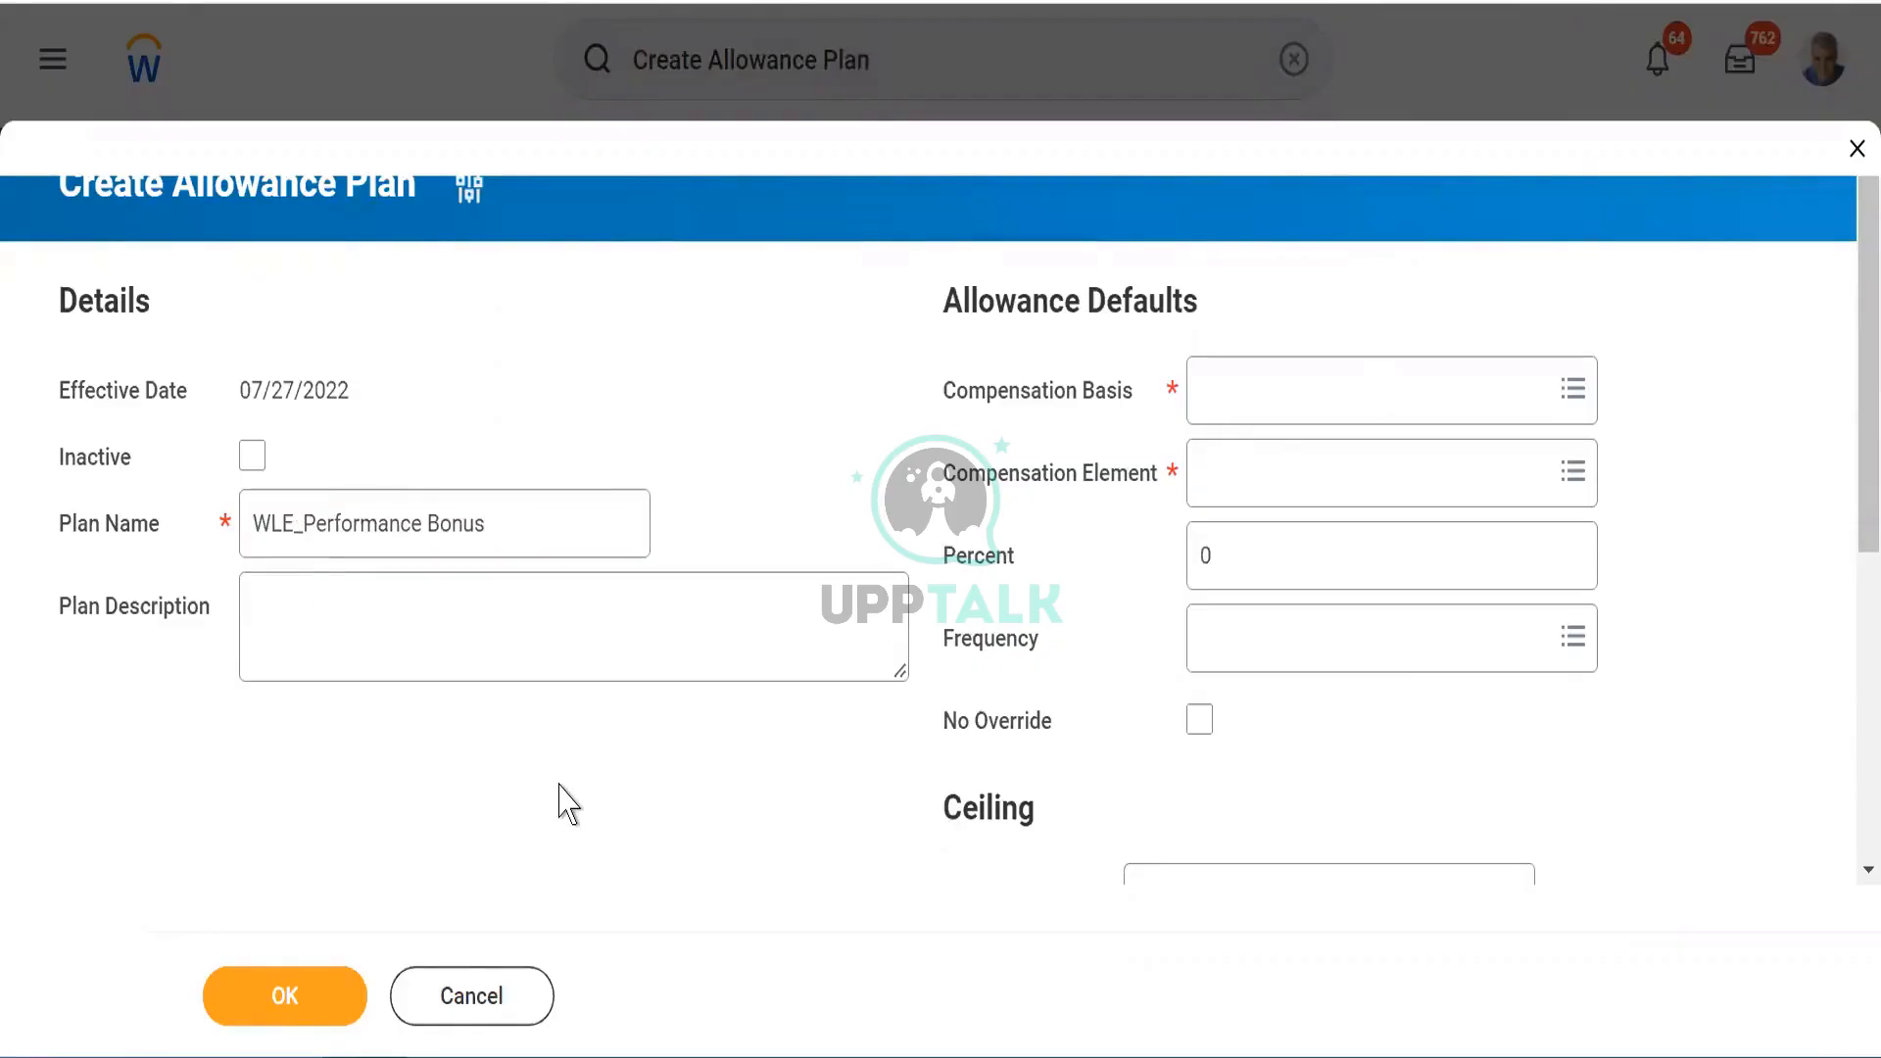
Step: Set the allowance defaults' compensation basis to Total Base Pay and the compensation element to Base Pay
scroll(559, 785, down, 5)
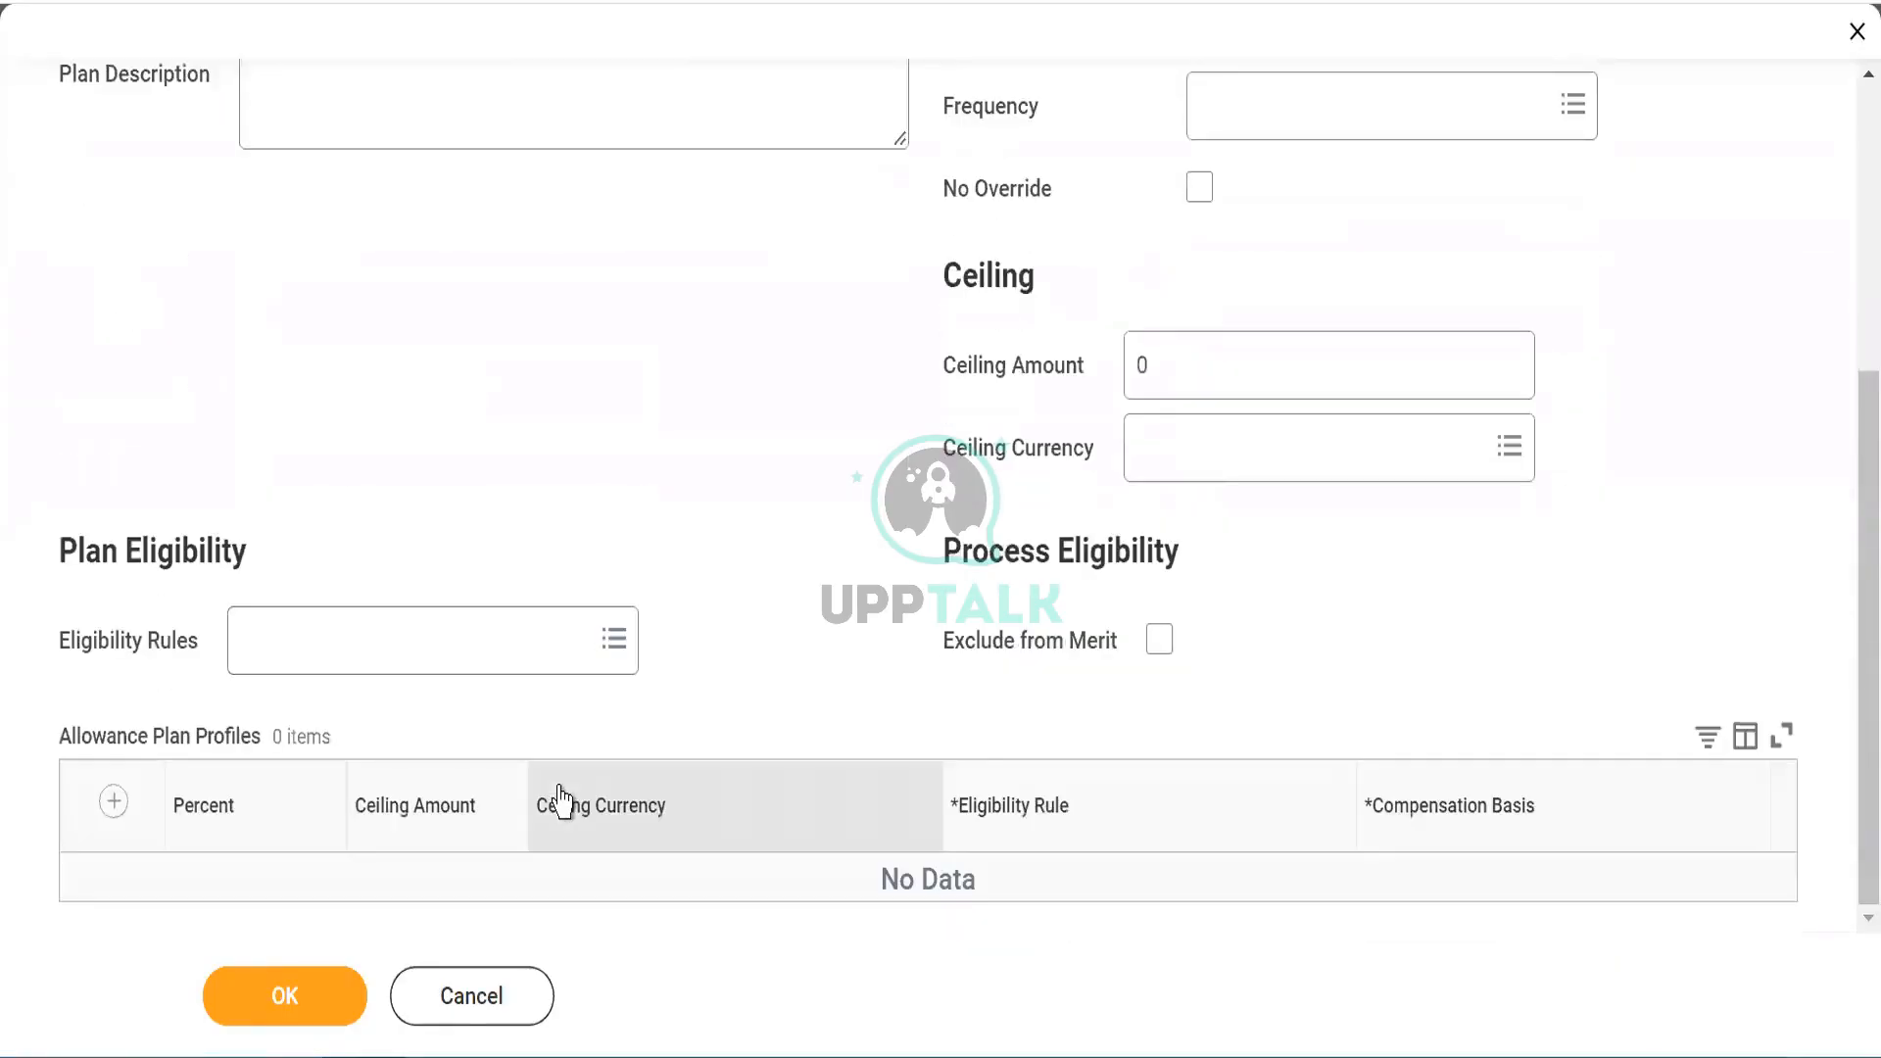
scroll(559, 799, up, 2)
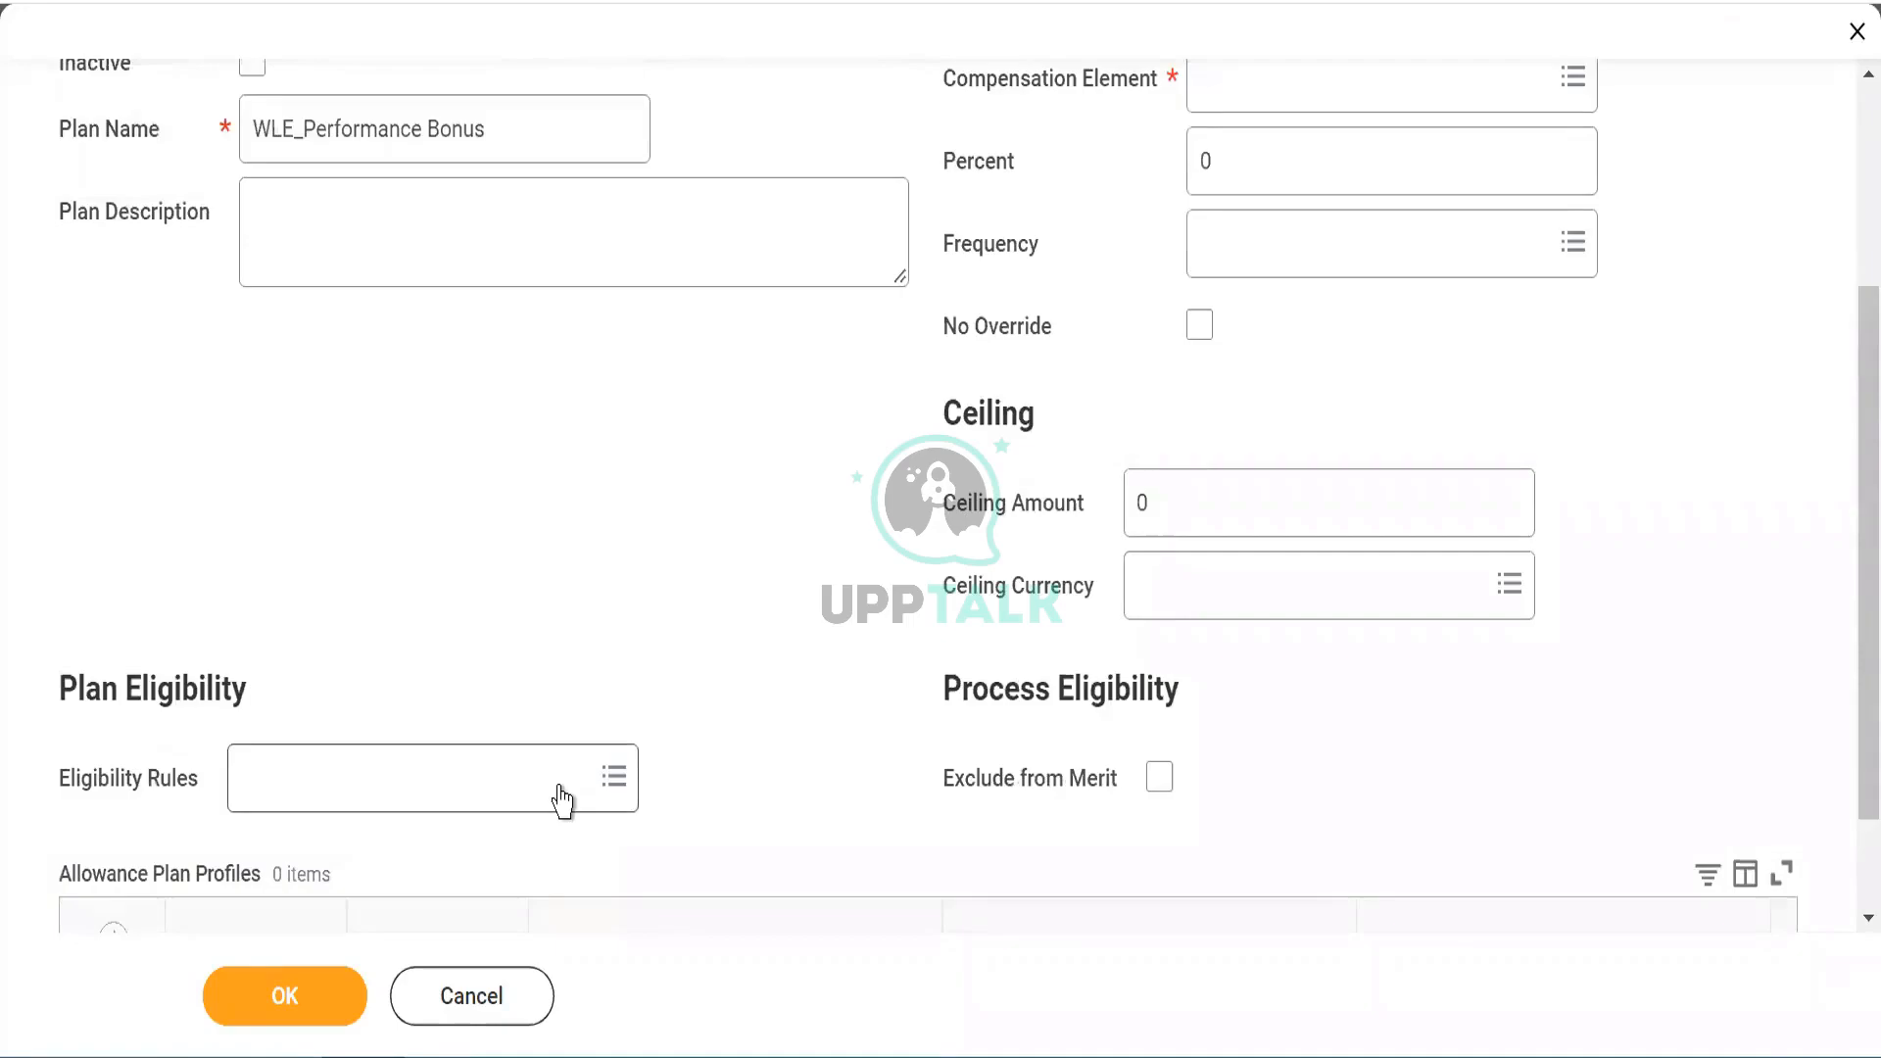
scroll(562, 801, down, 1)
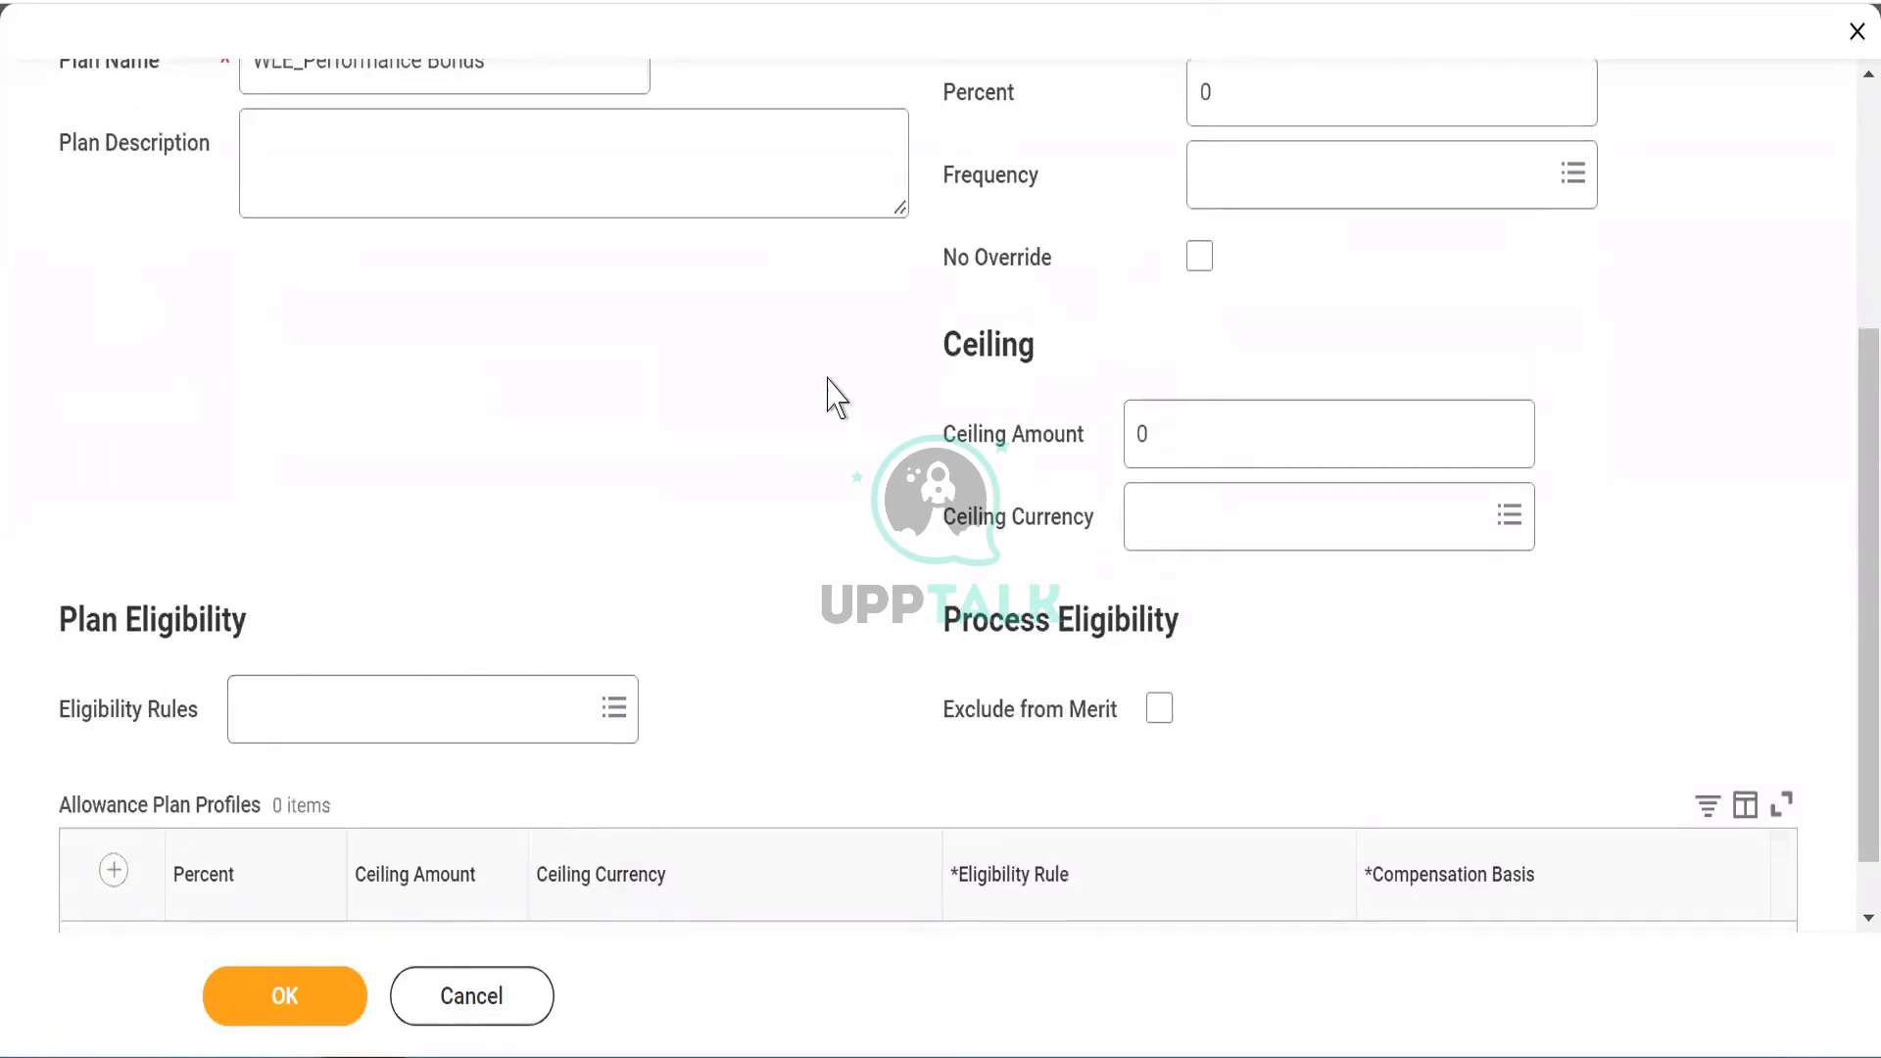
scroll(828, 392, up, 5)
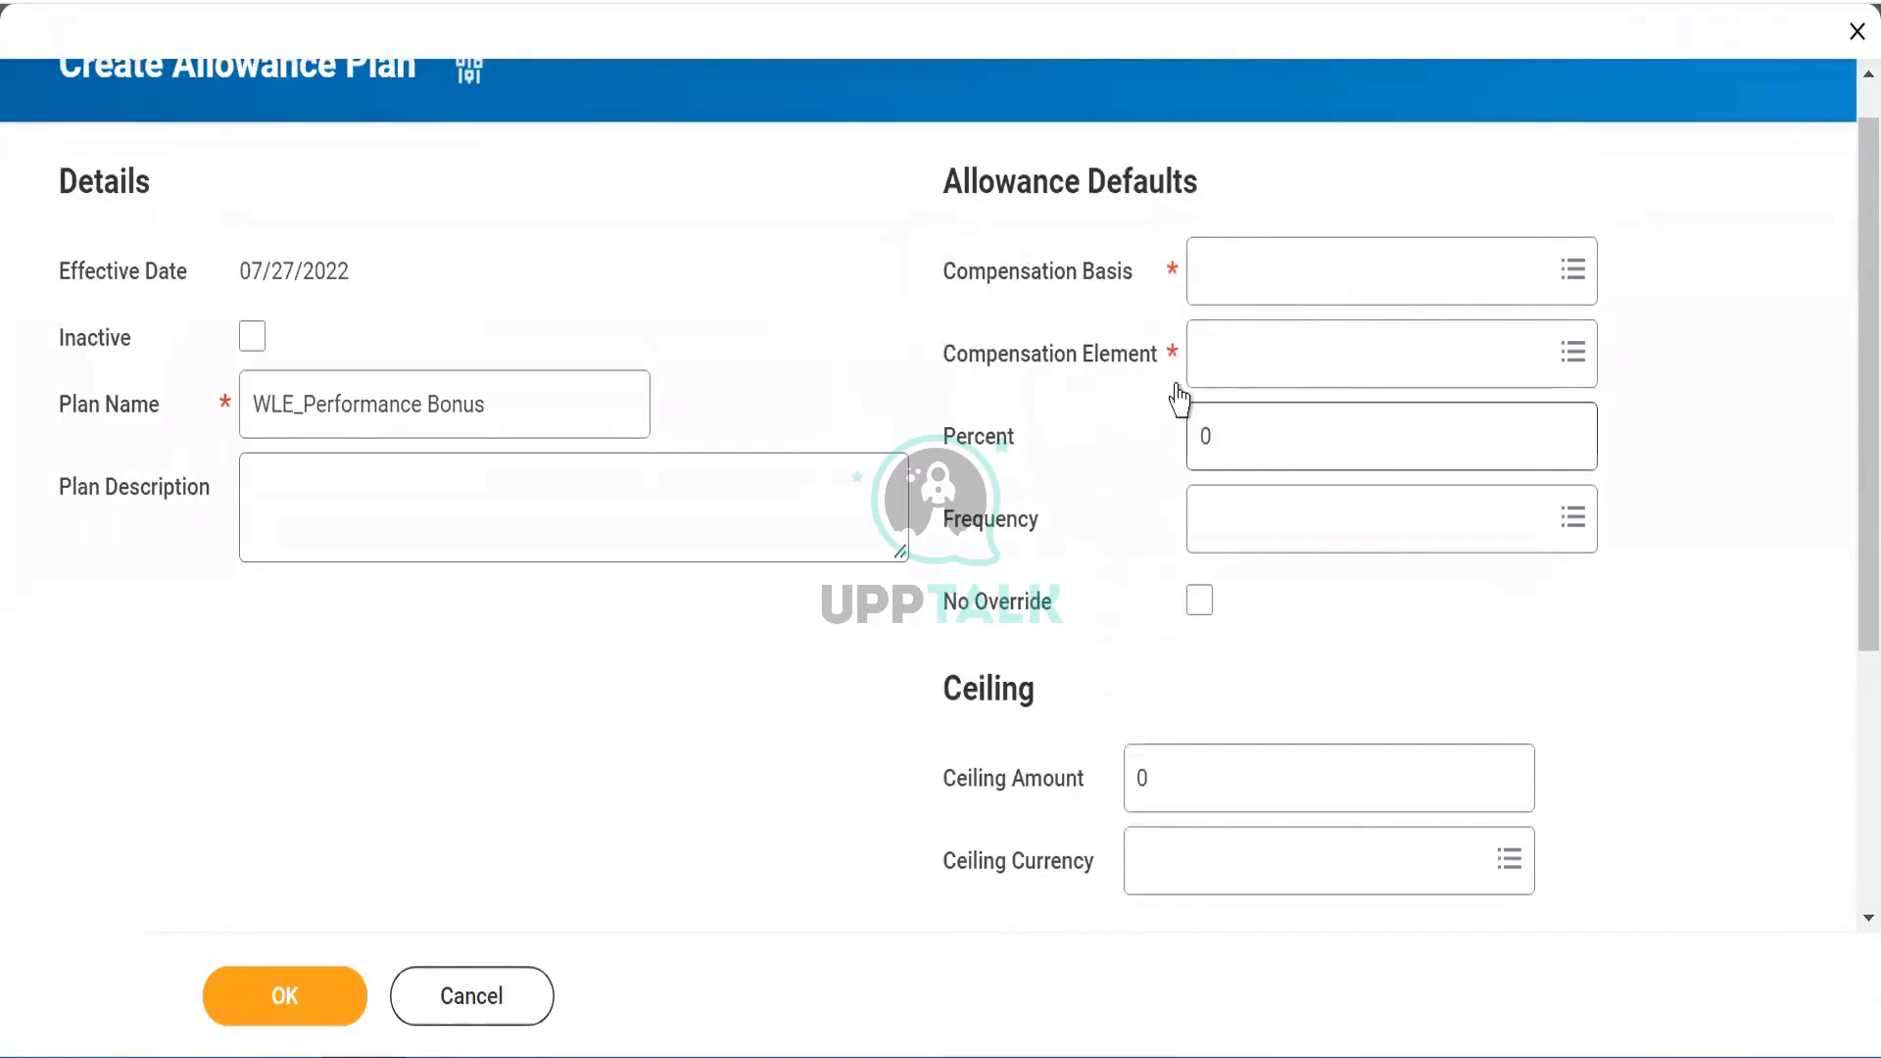
click(1244, 279)
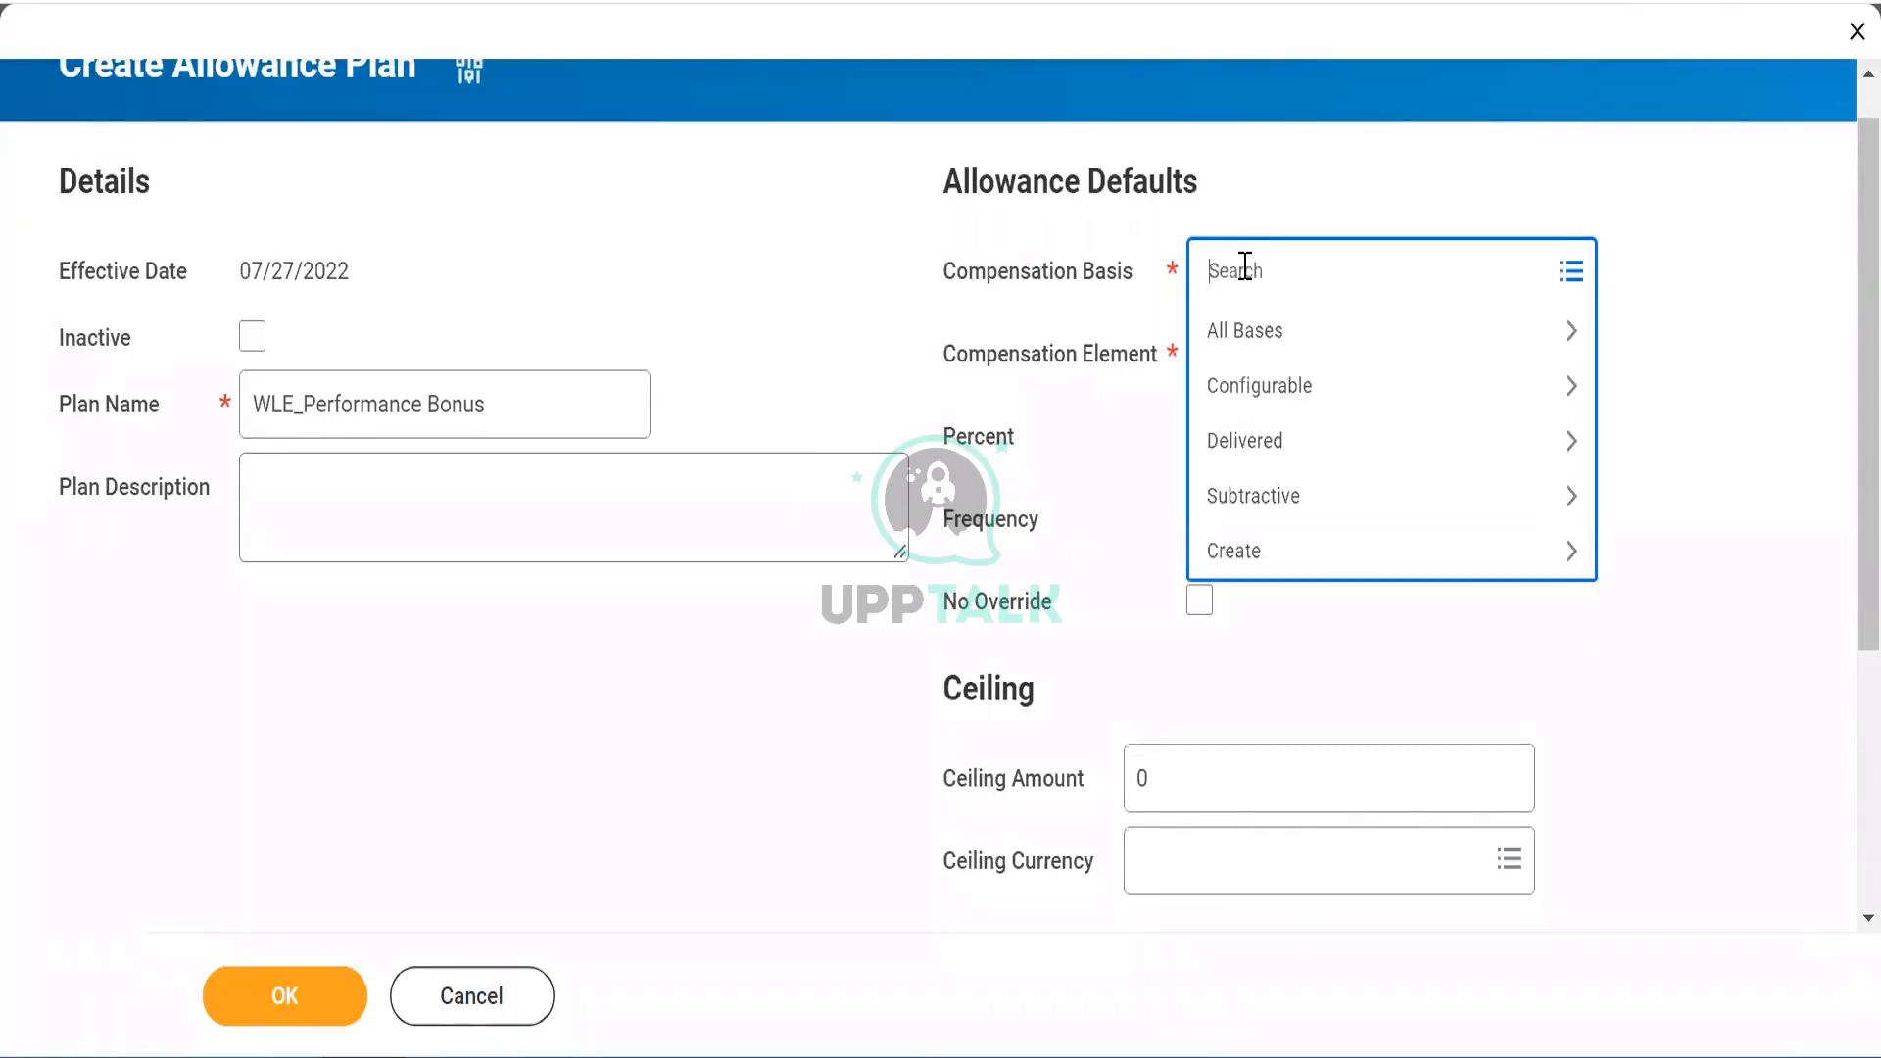
text(Total base pay)
key(Return)
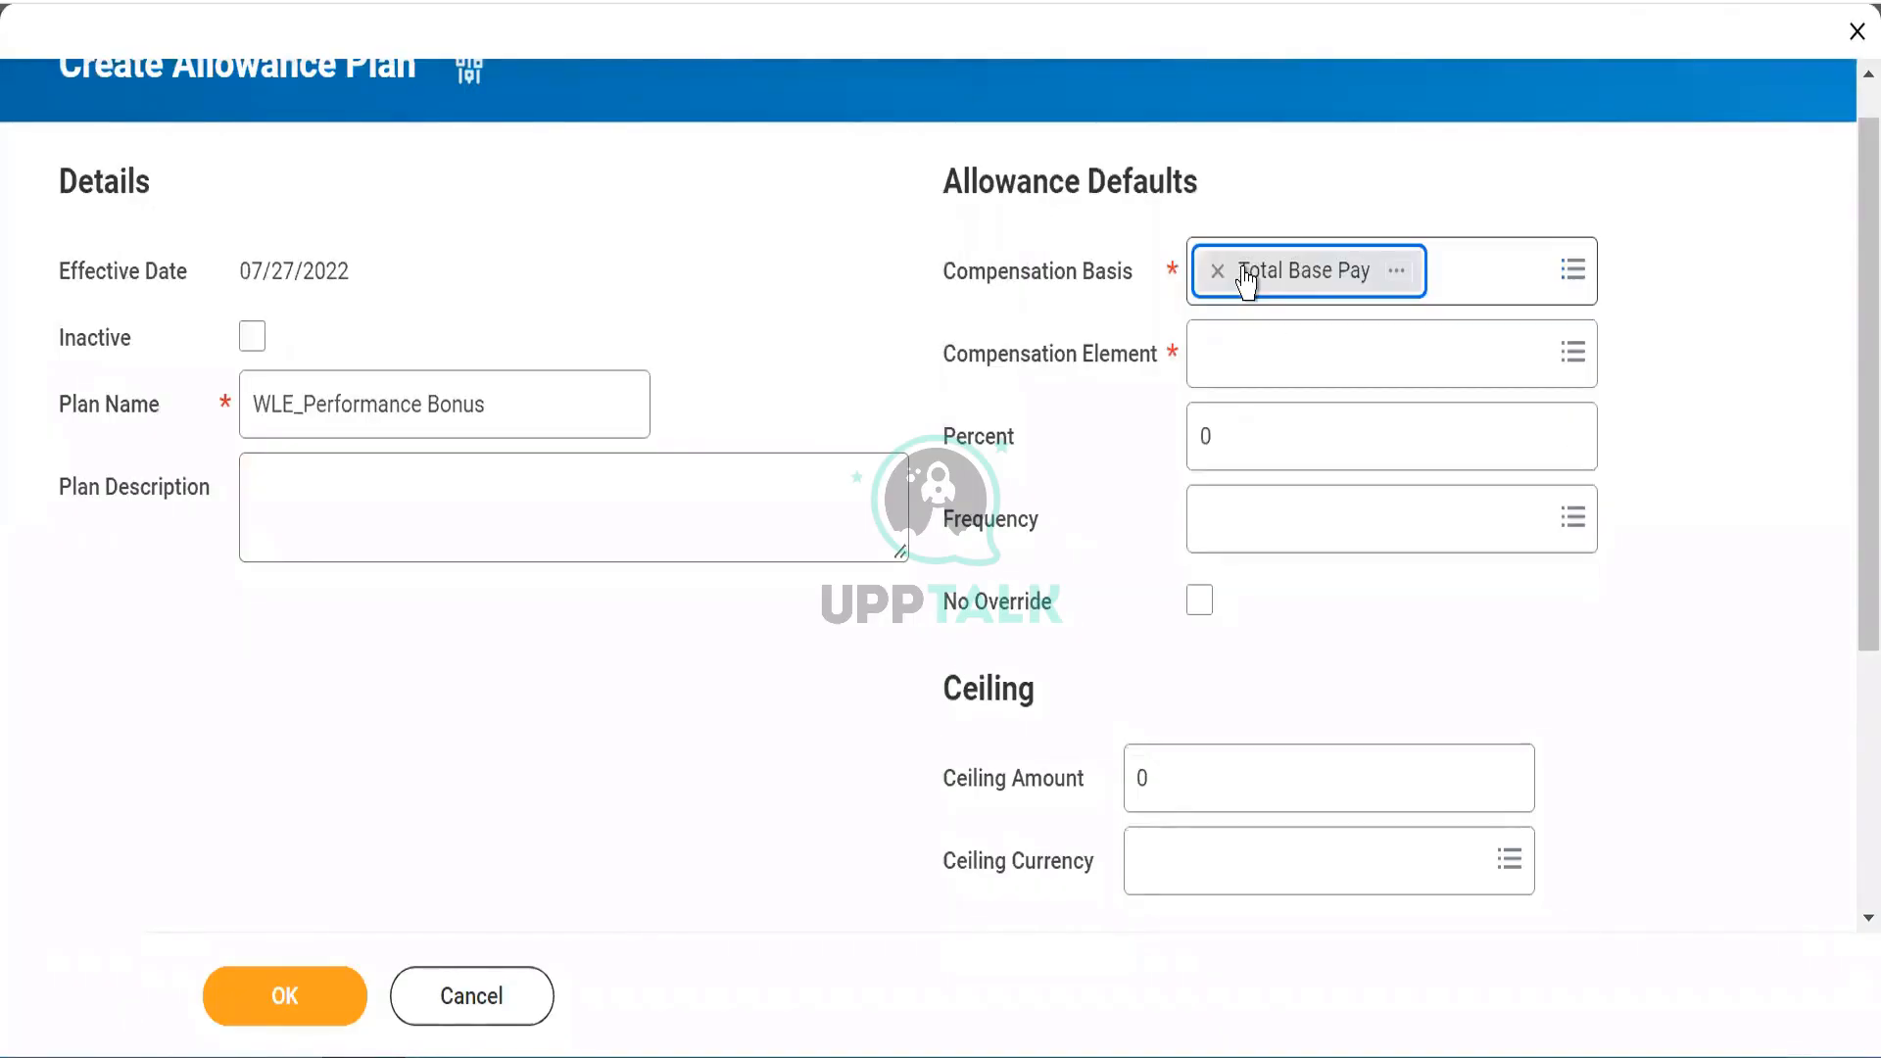
click(1221, 368)
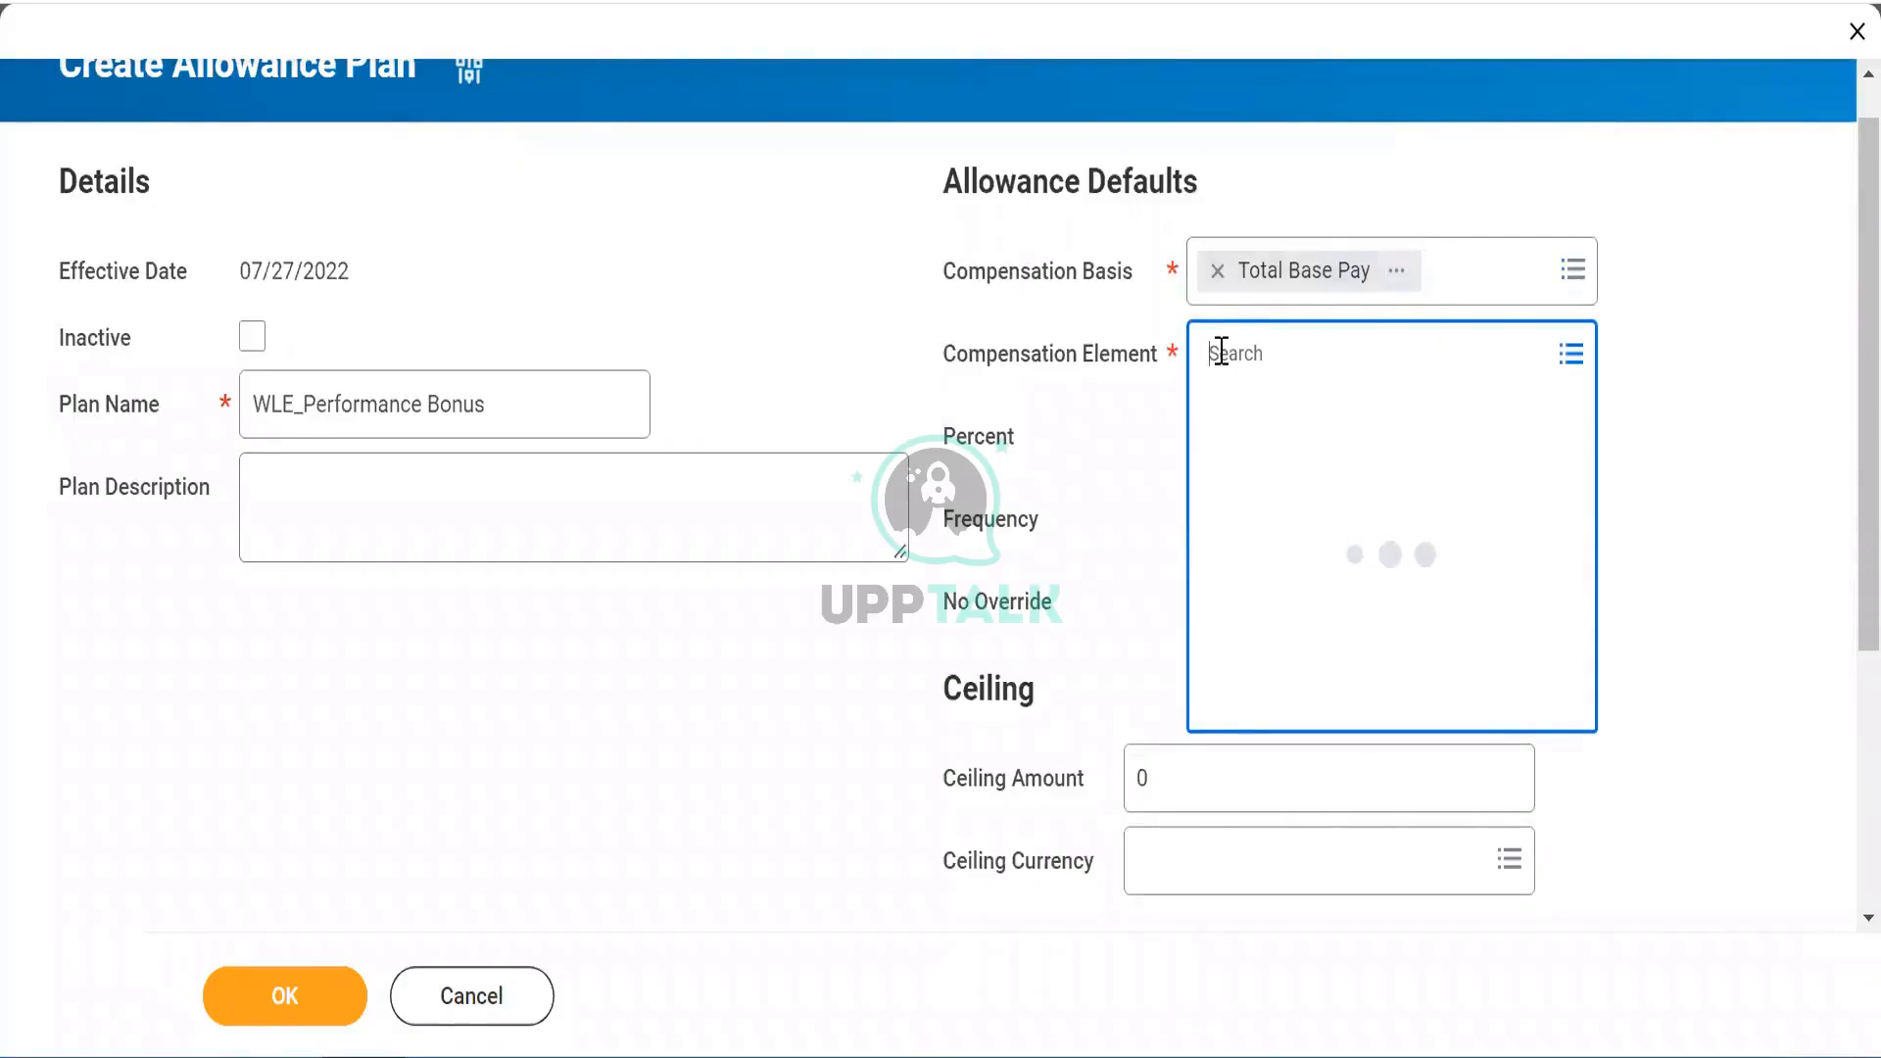
text(base pay\)
key(Return)
click(1221, 486)
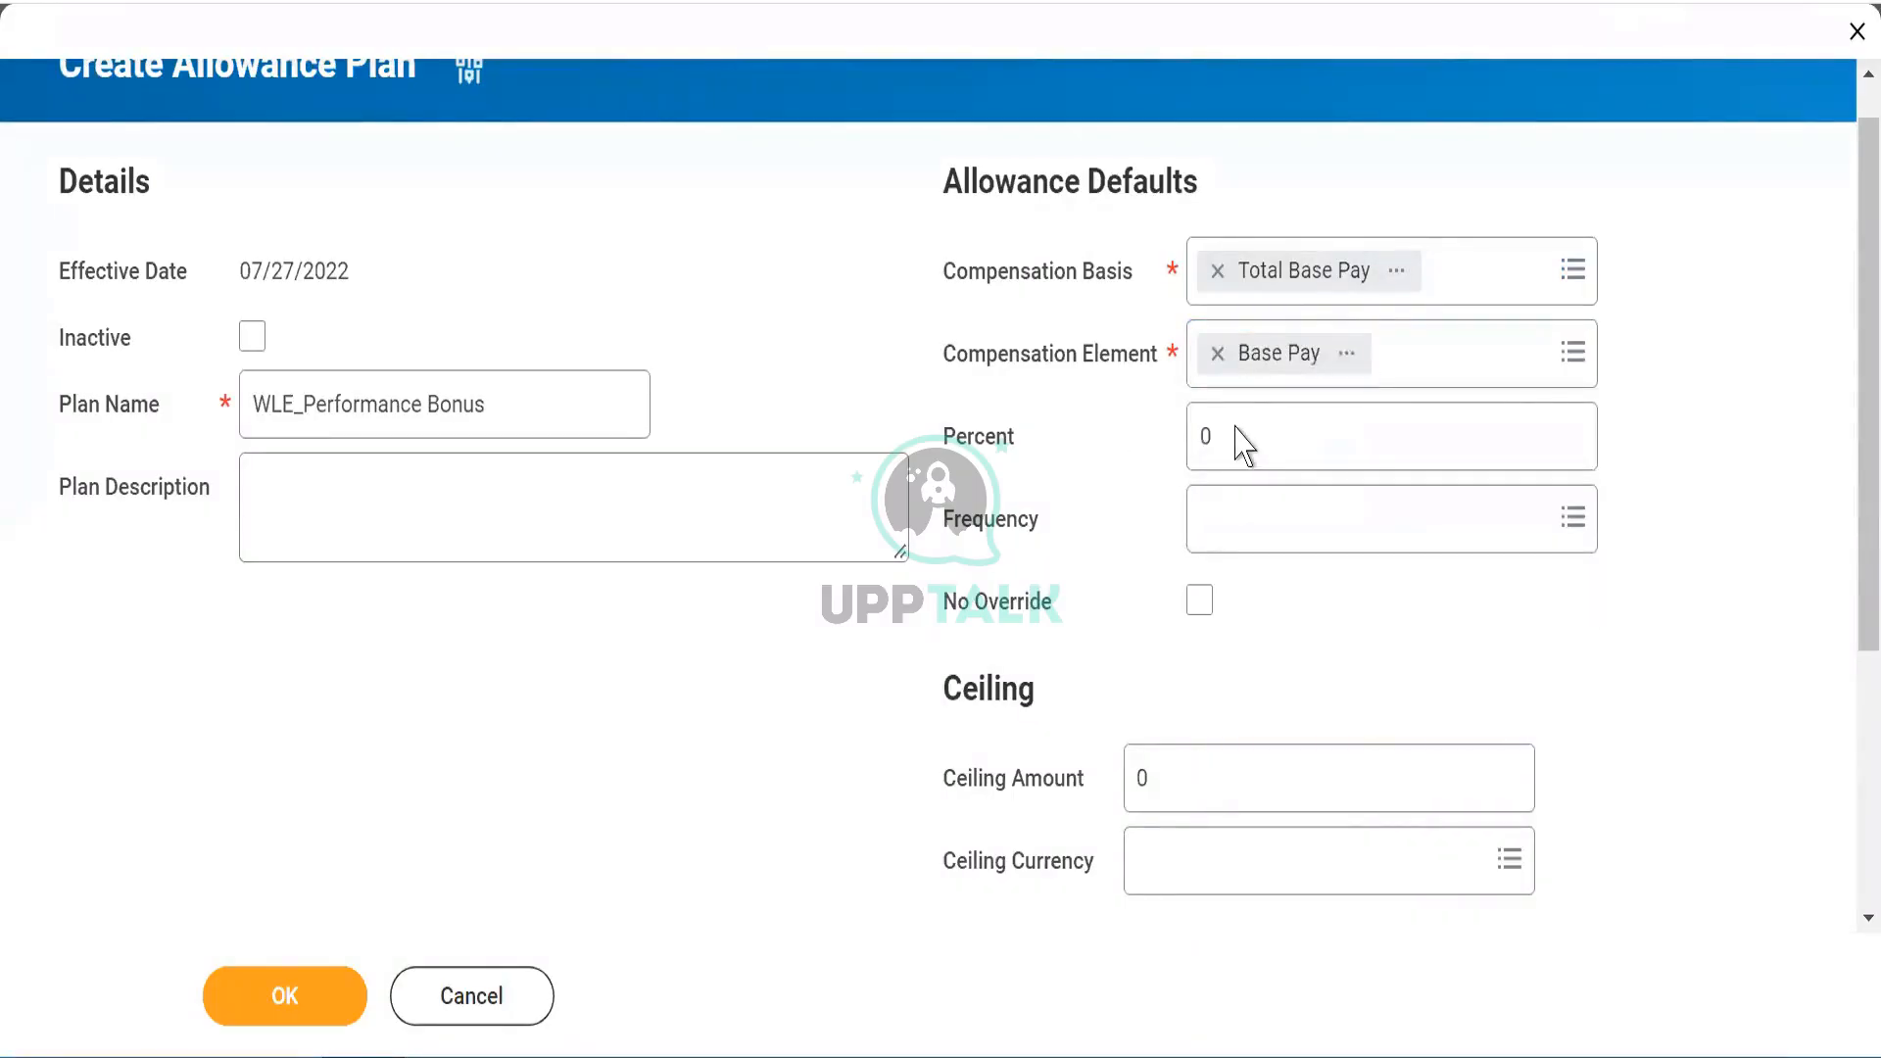
Step: Set the default allowance percent to 10 and the frequency to Annual
click(1244, 427)
text(10)
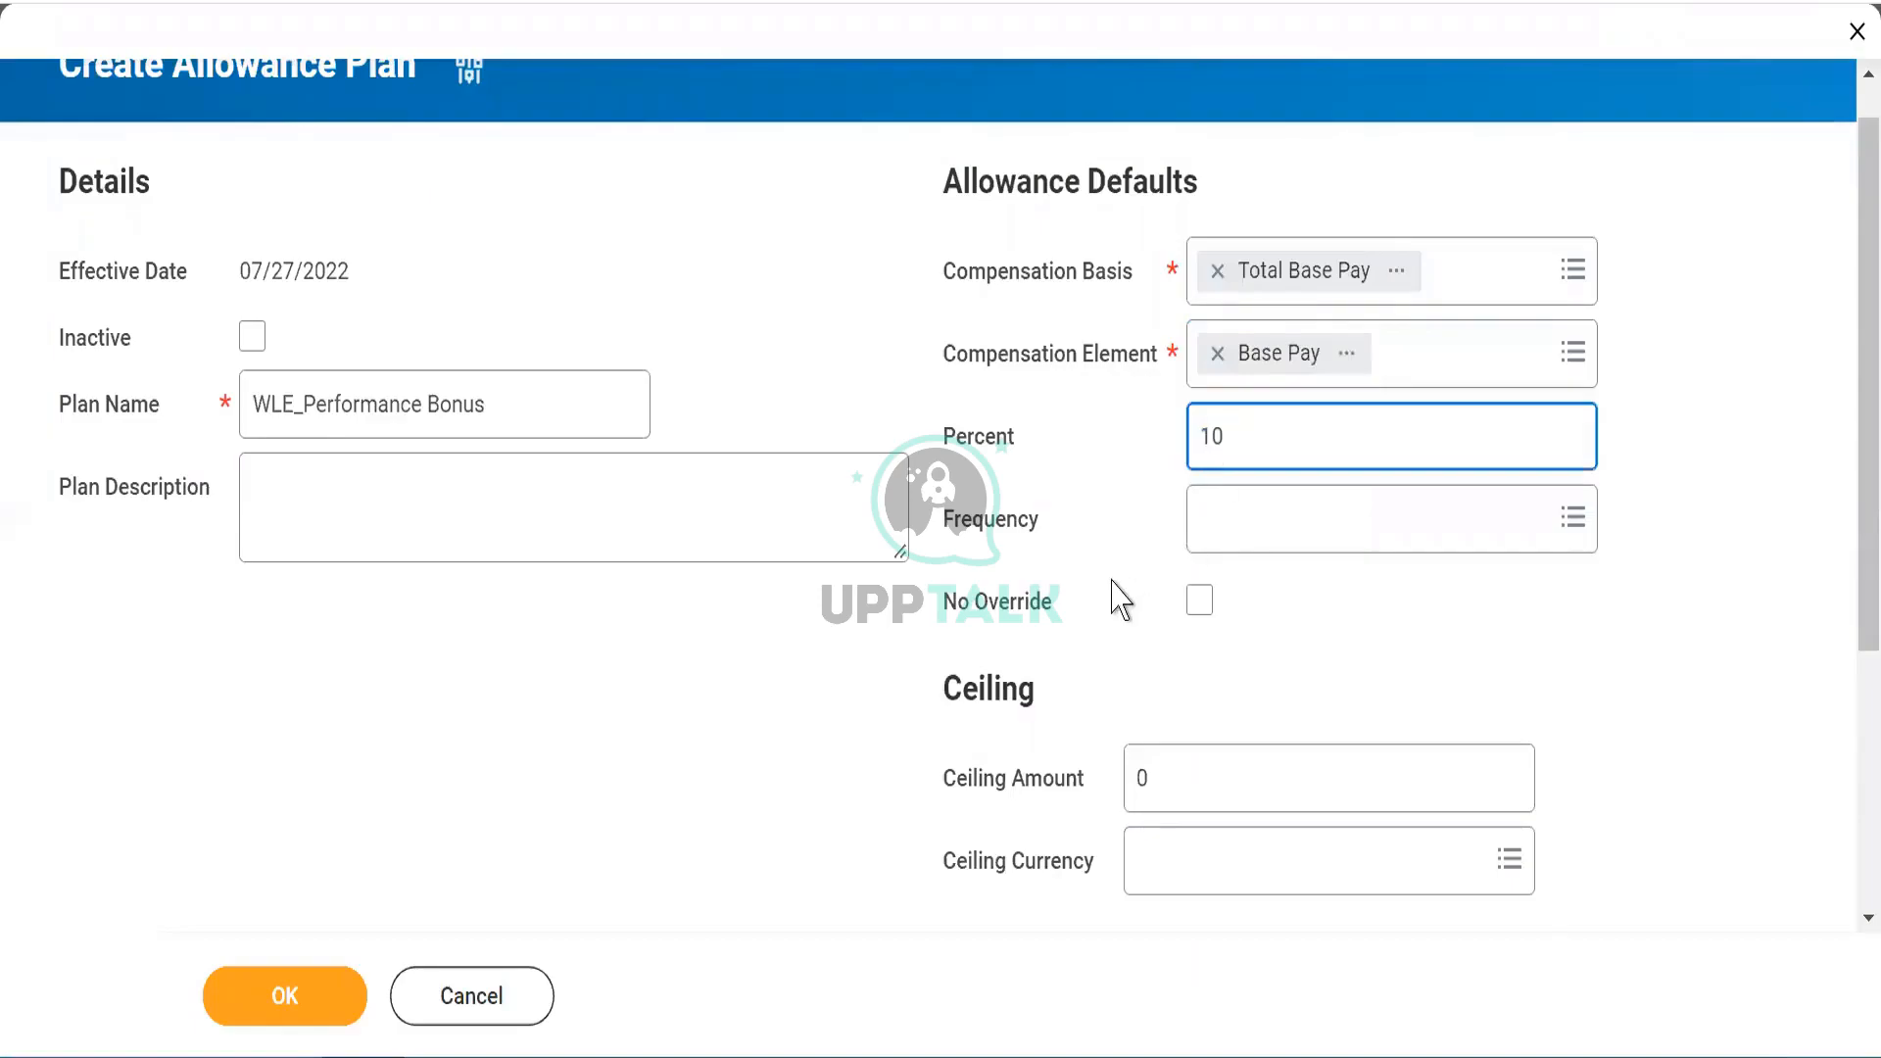
click(1208, 569)
click(1235, 534)
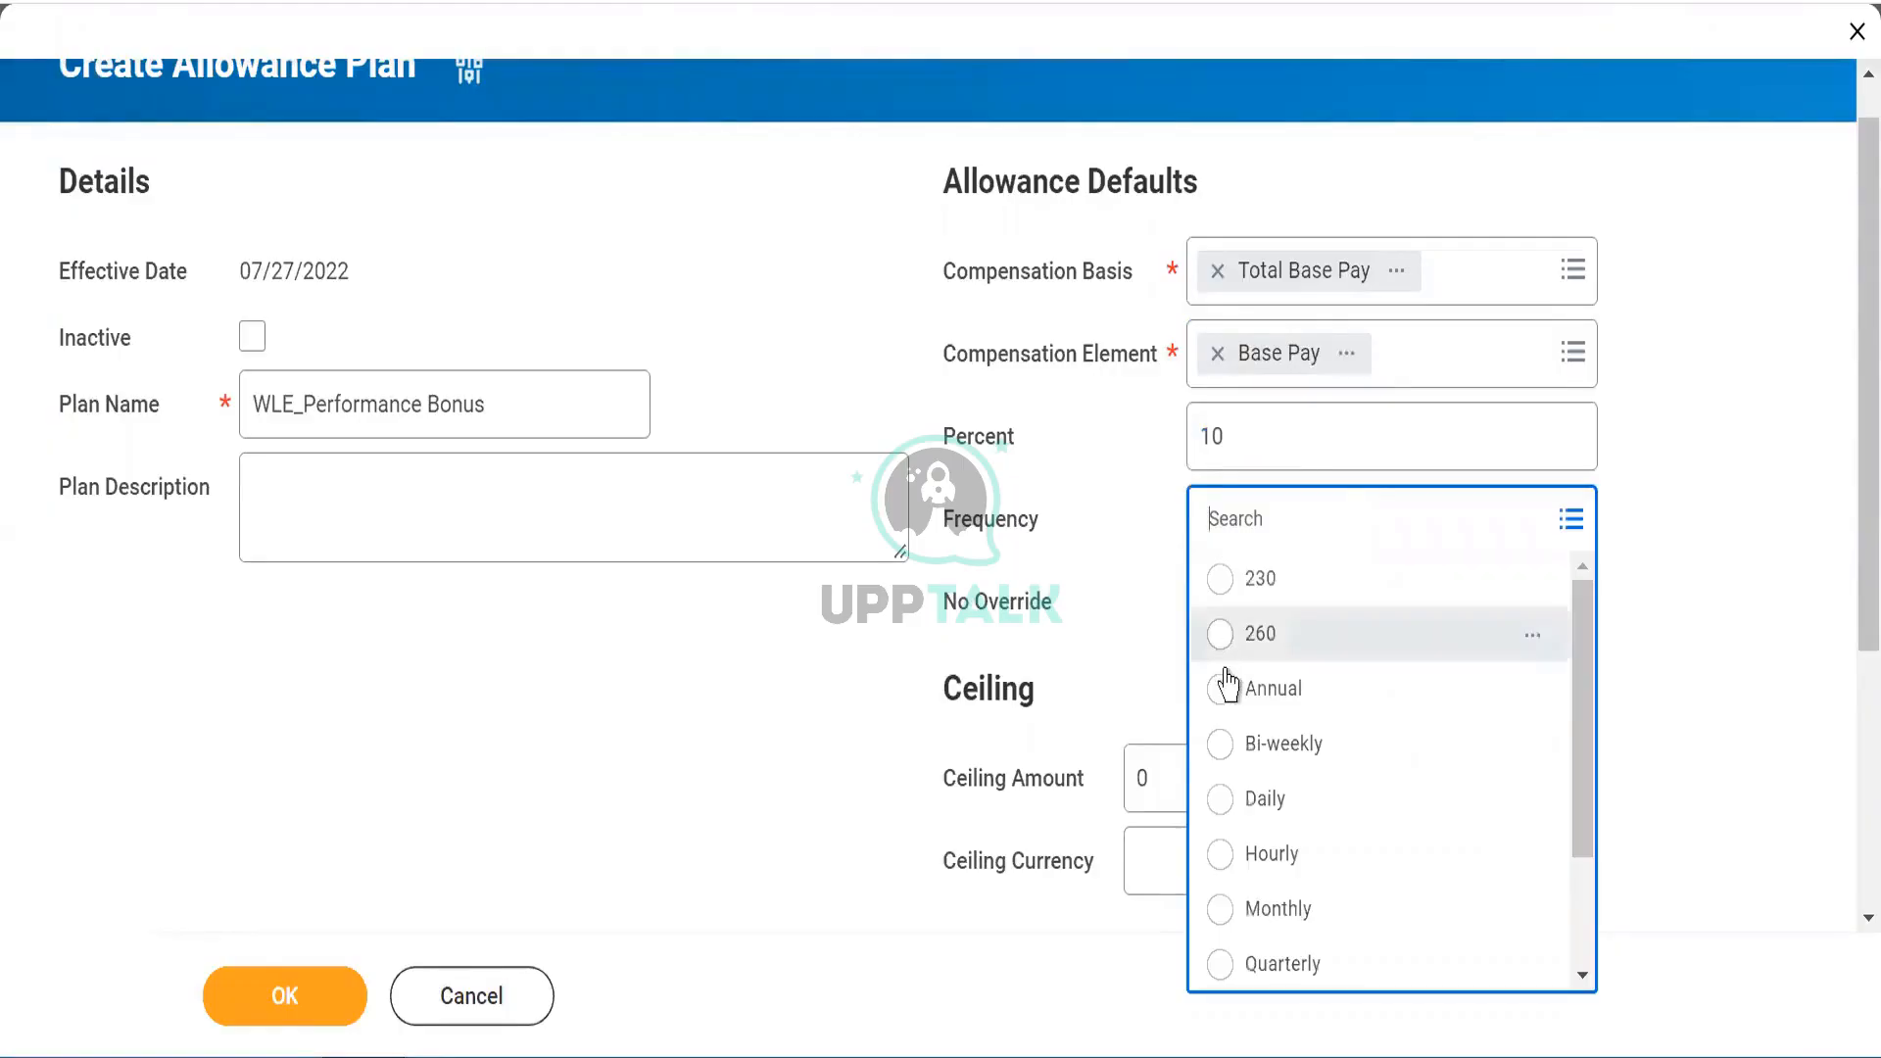
click(1221, 698)
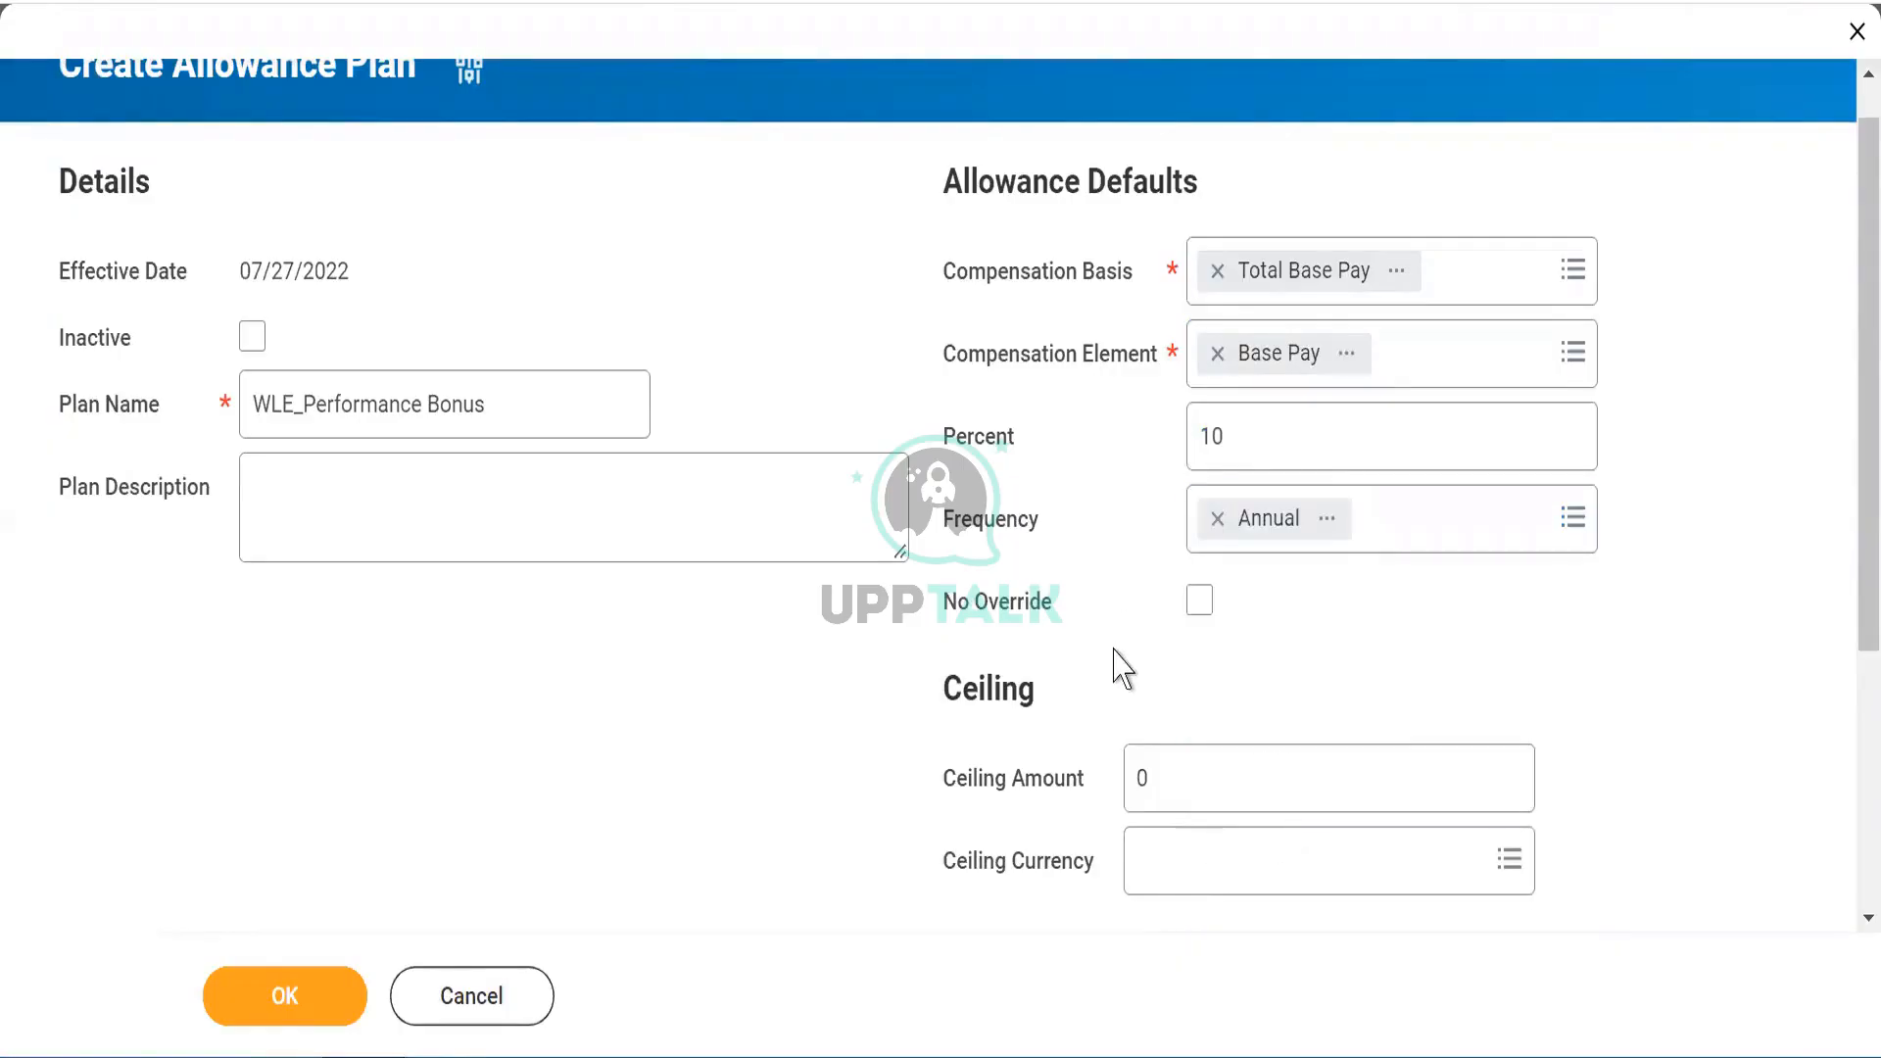
Step: Enable No Override in the percent-based plan's allowance defaults
click(1199, 600)
click(1393, 641)
triple_click(361, 403)
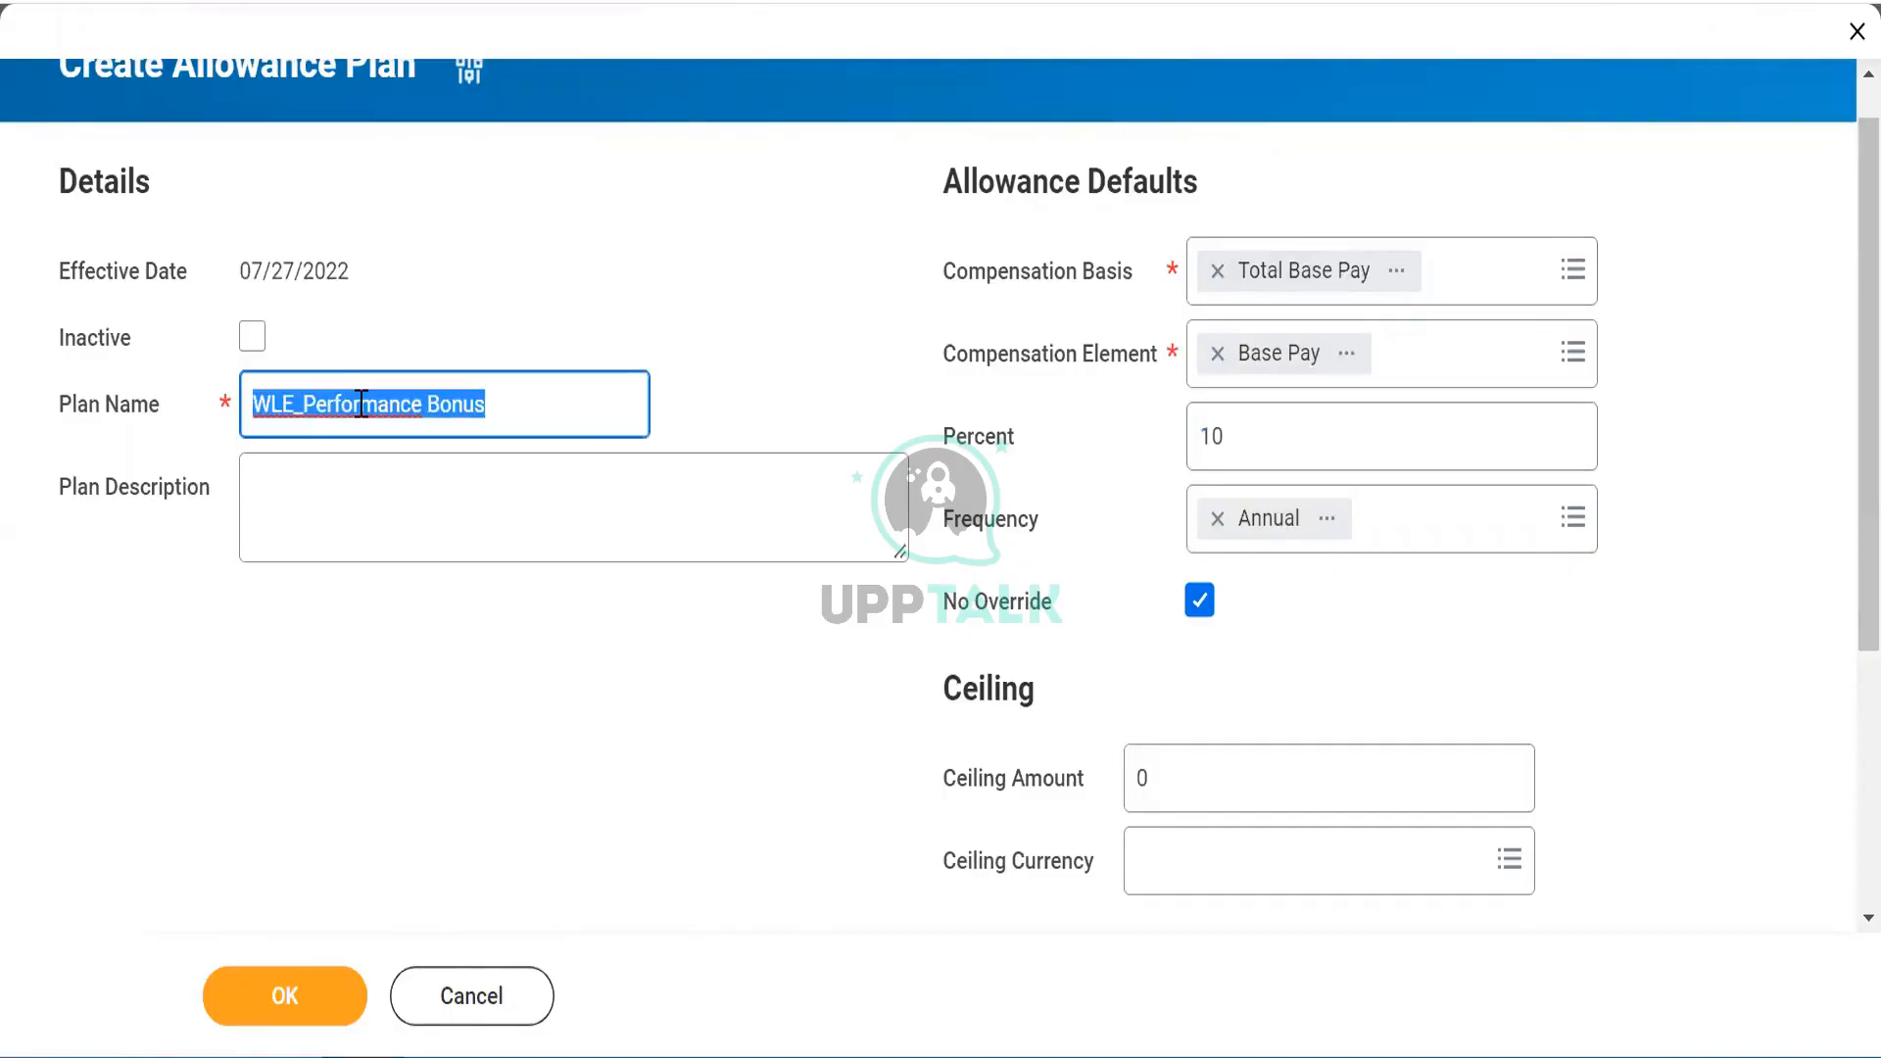
click(416, 700)
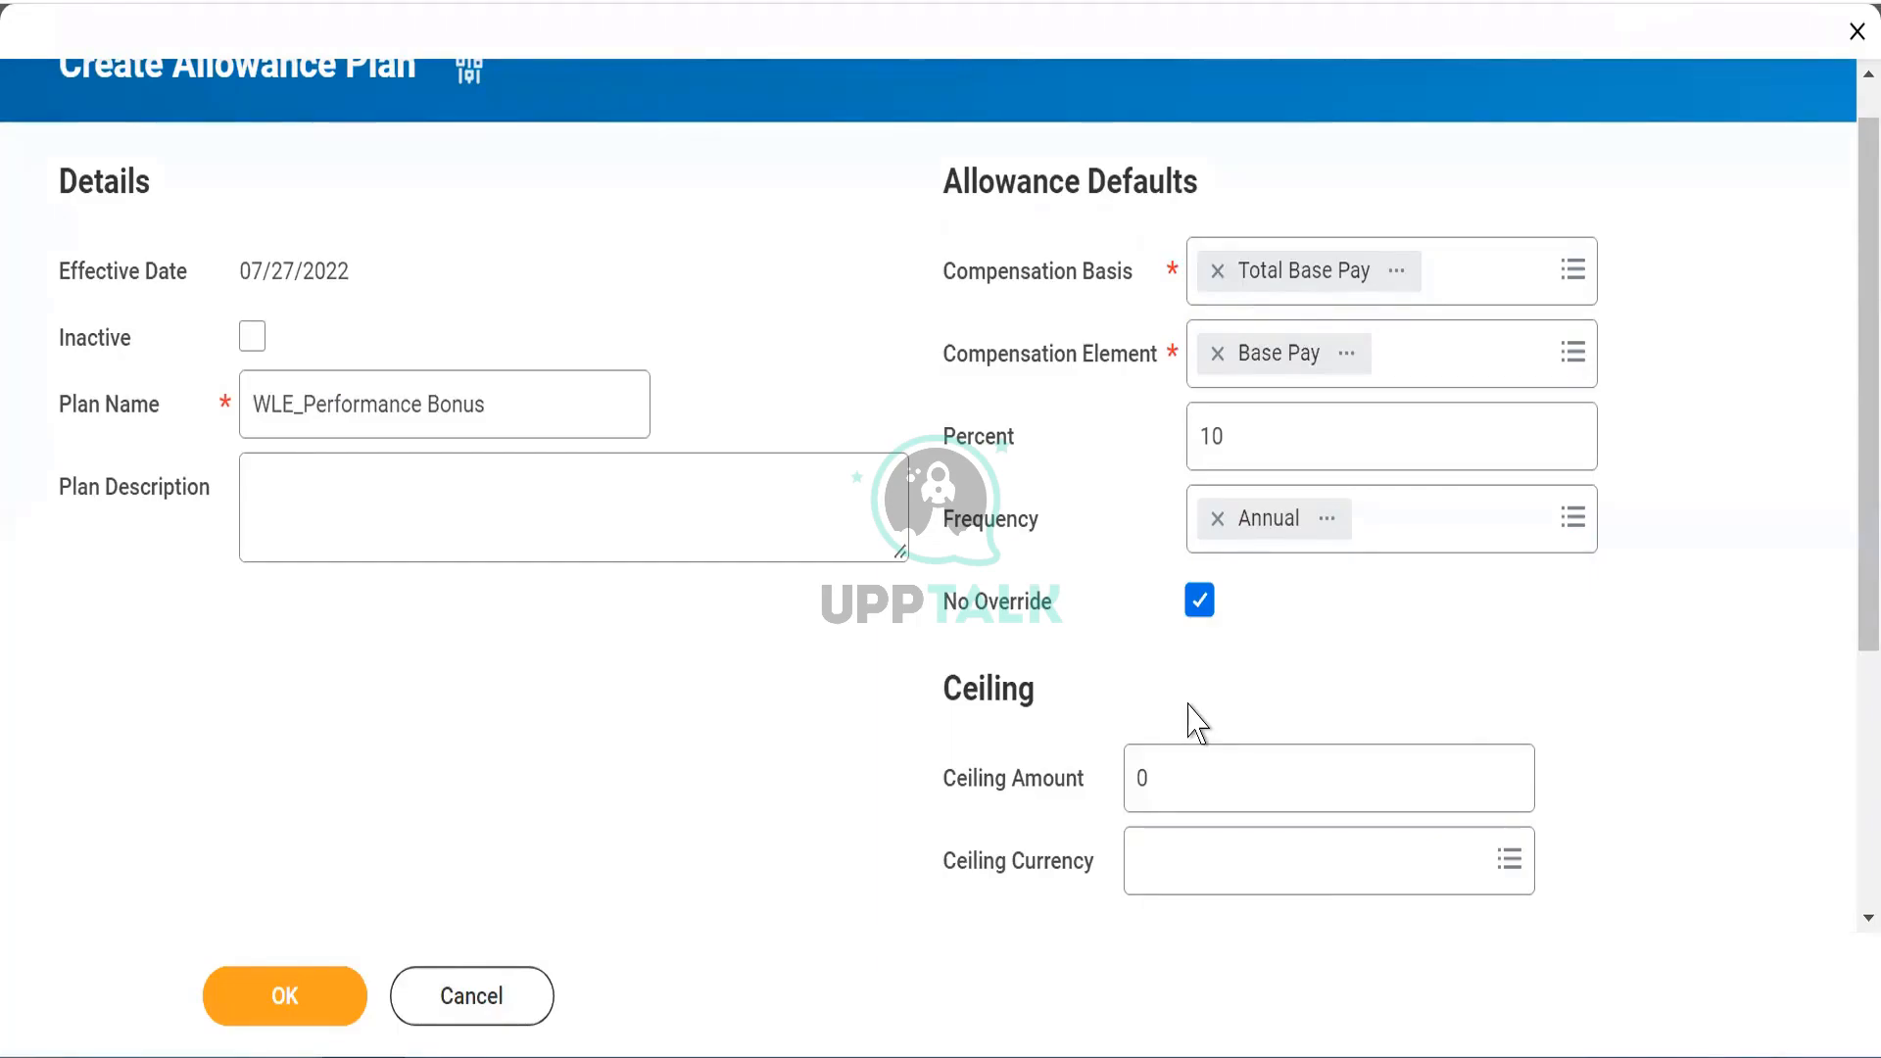
Step: Set the plan's ceiling amount to 200000 and the ceiling currency to INR
double_click(970, 668)
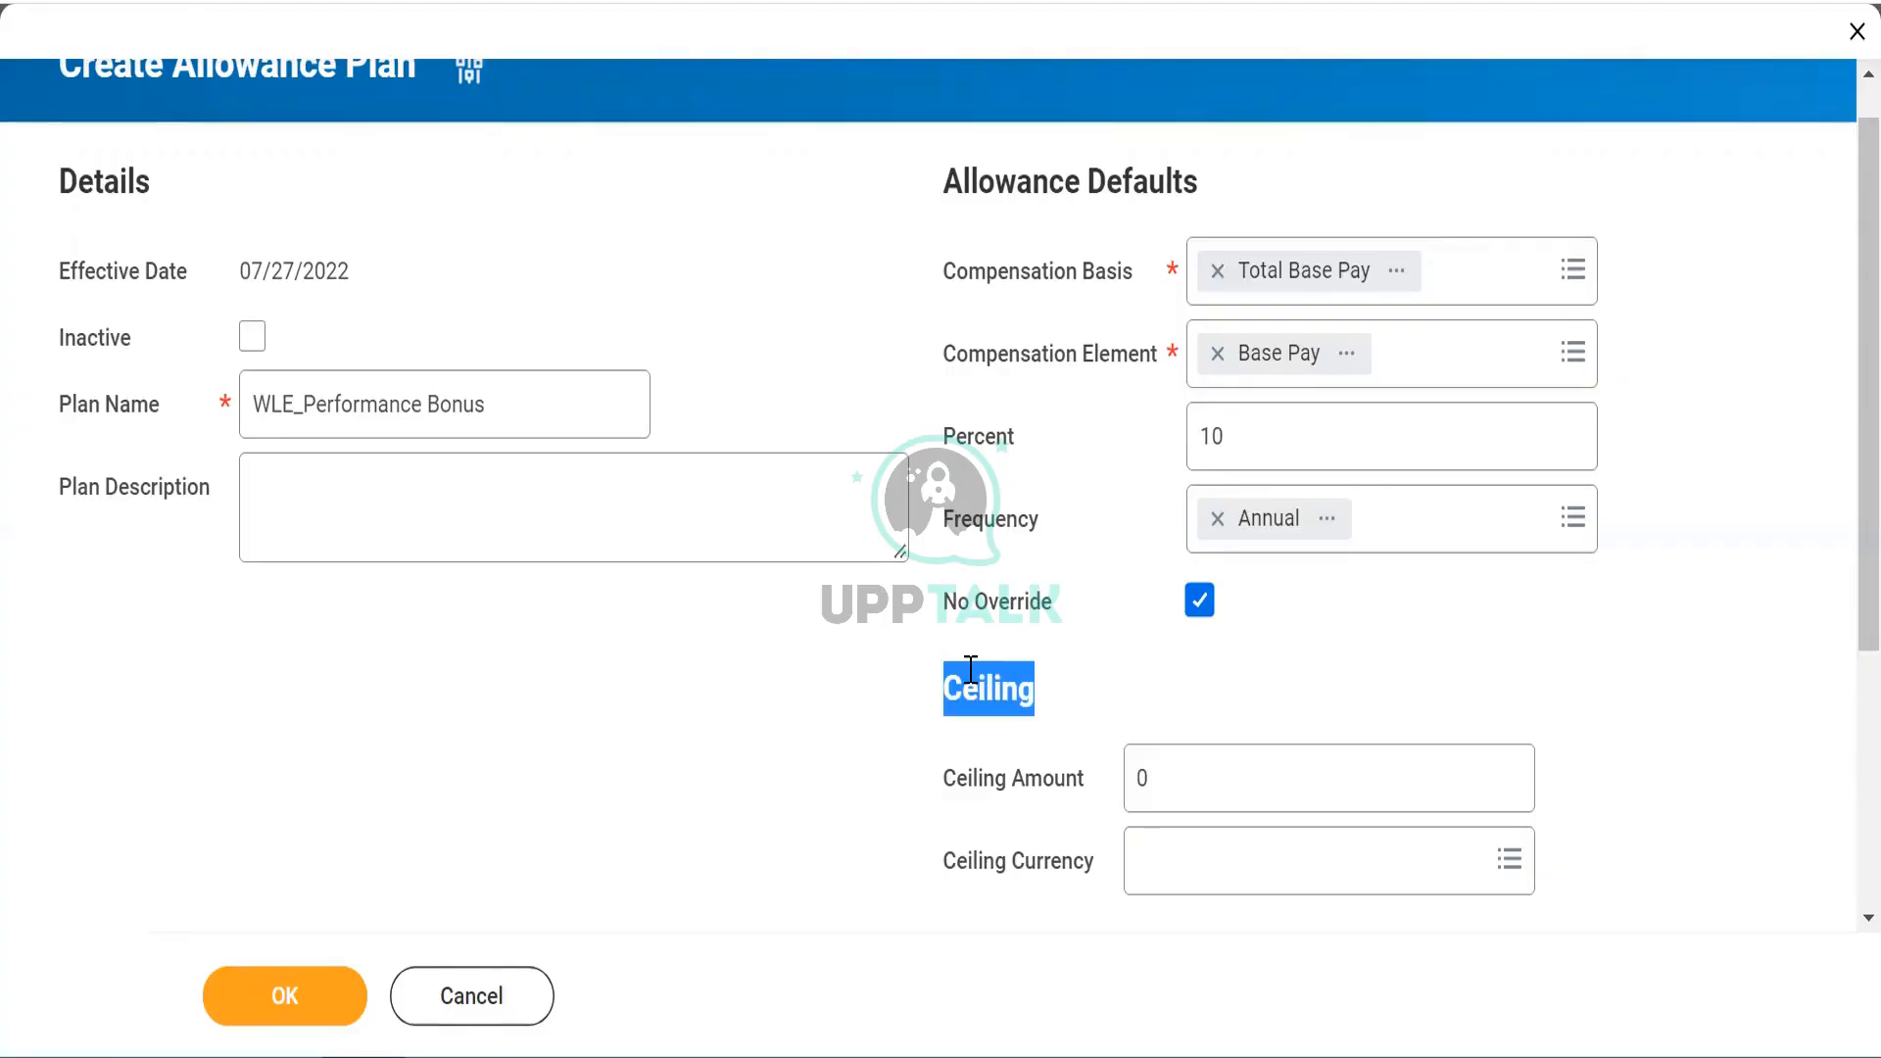
double_click(1177, 781)
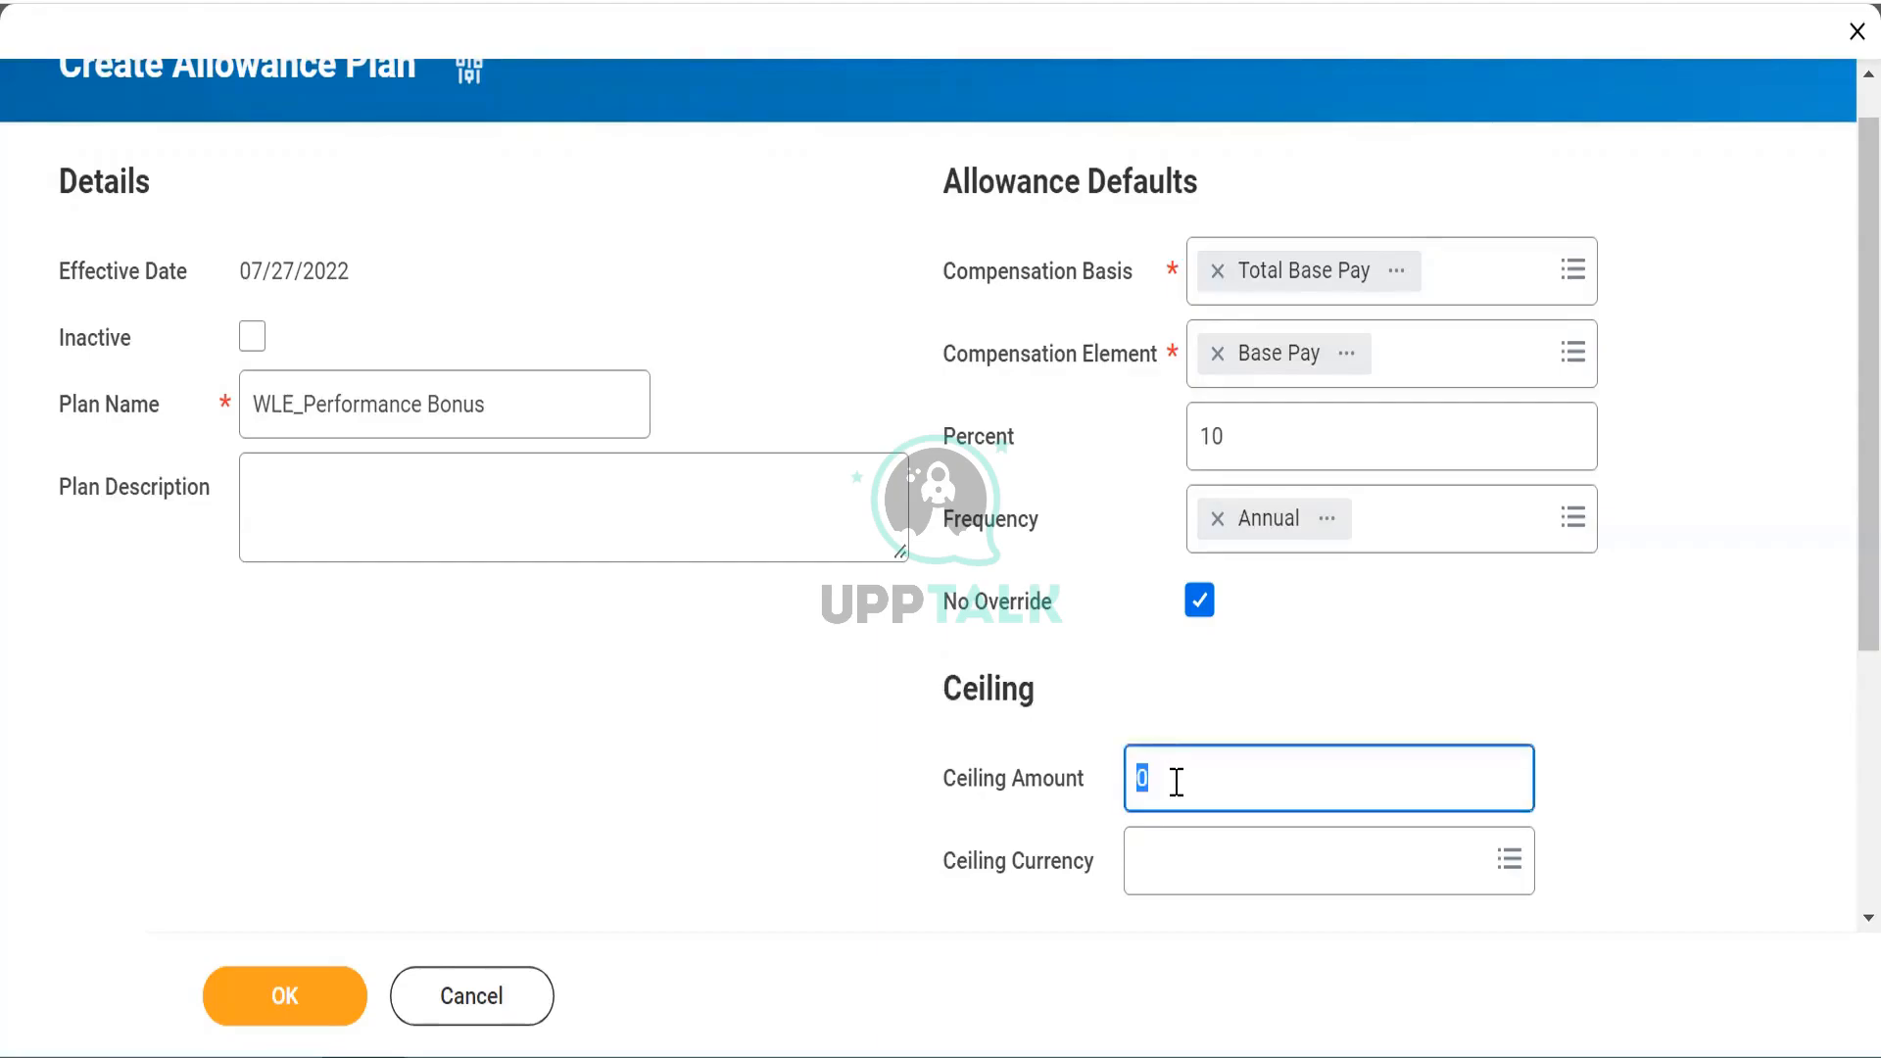
text(200000)
click(1257, 1008)
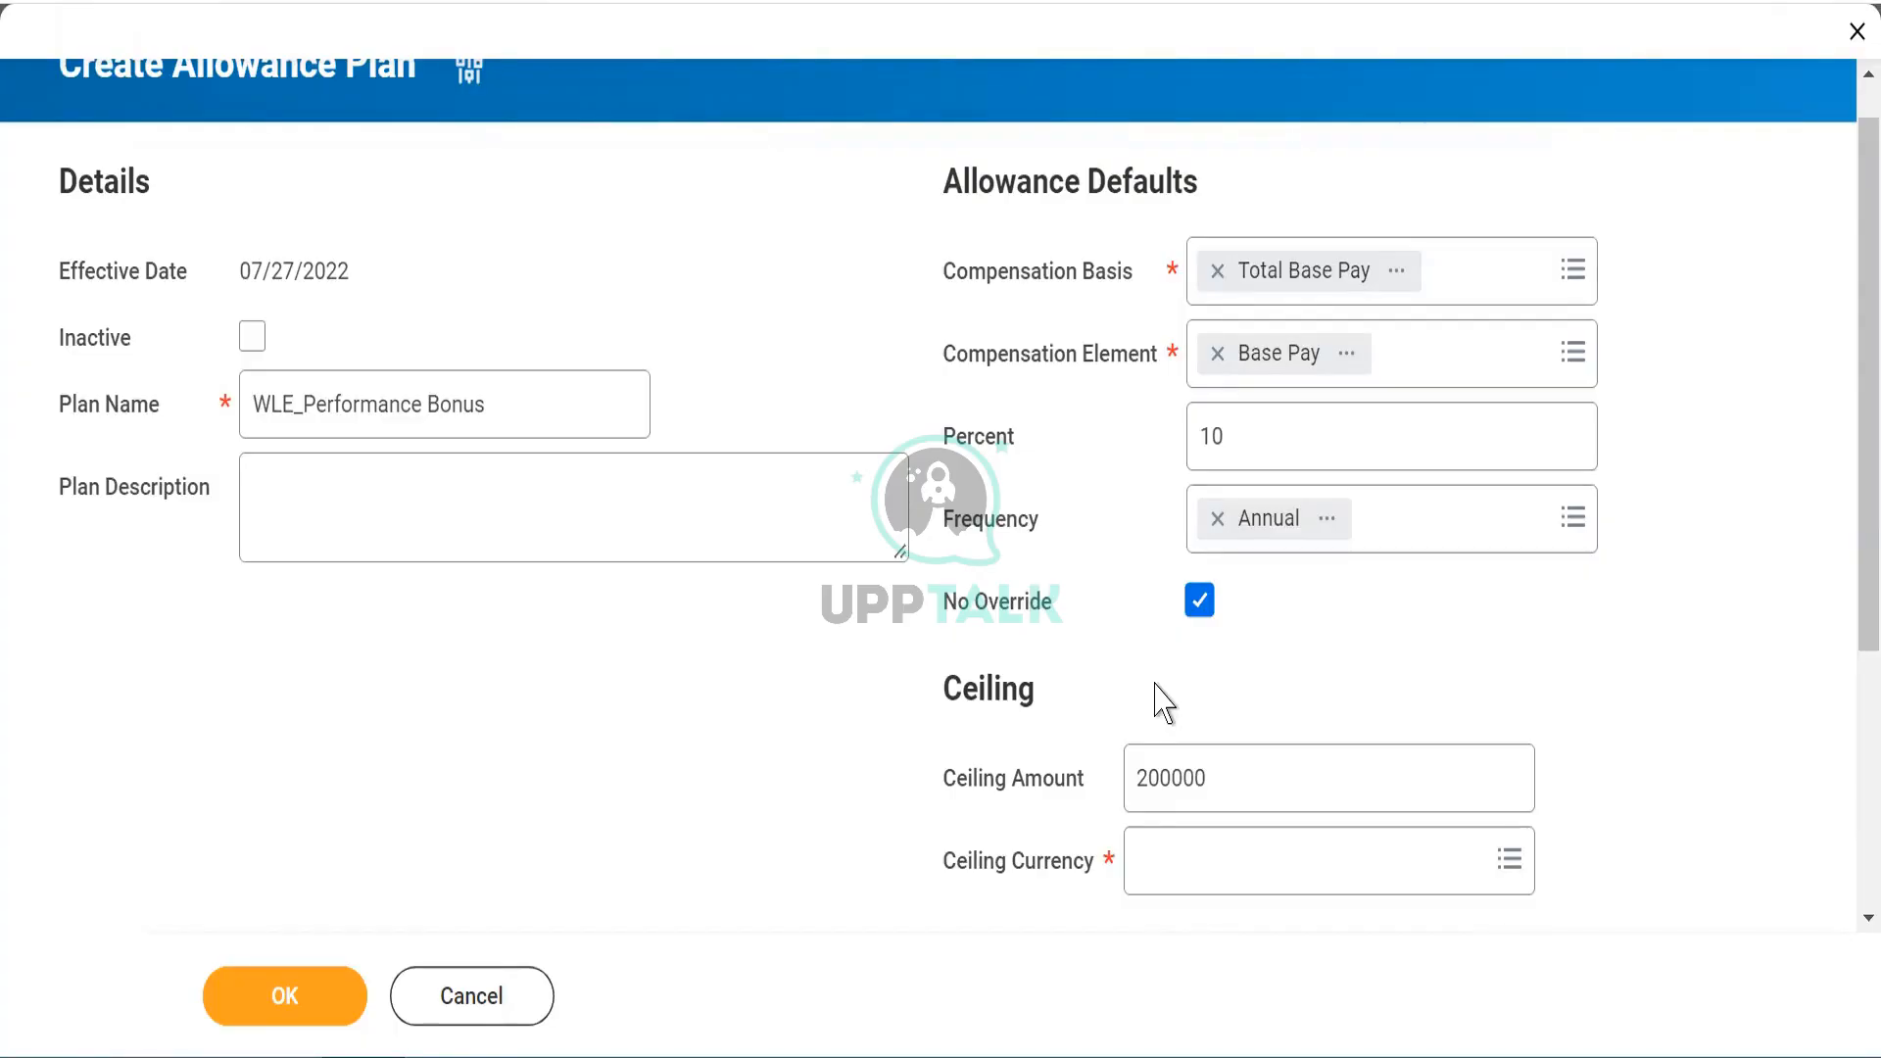
click(1184, 868)
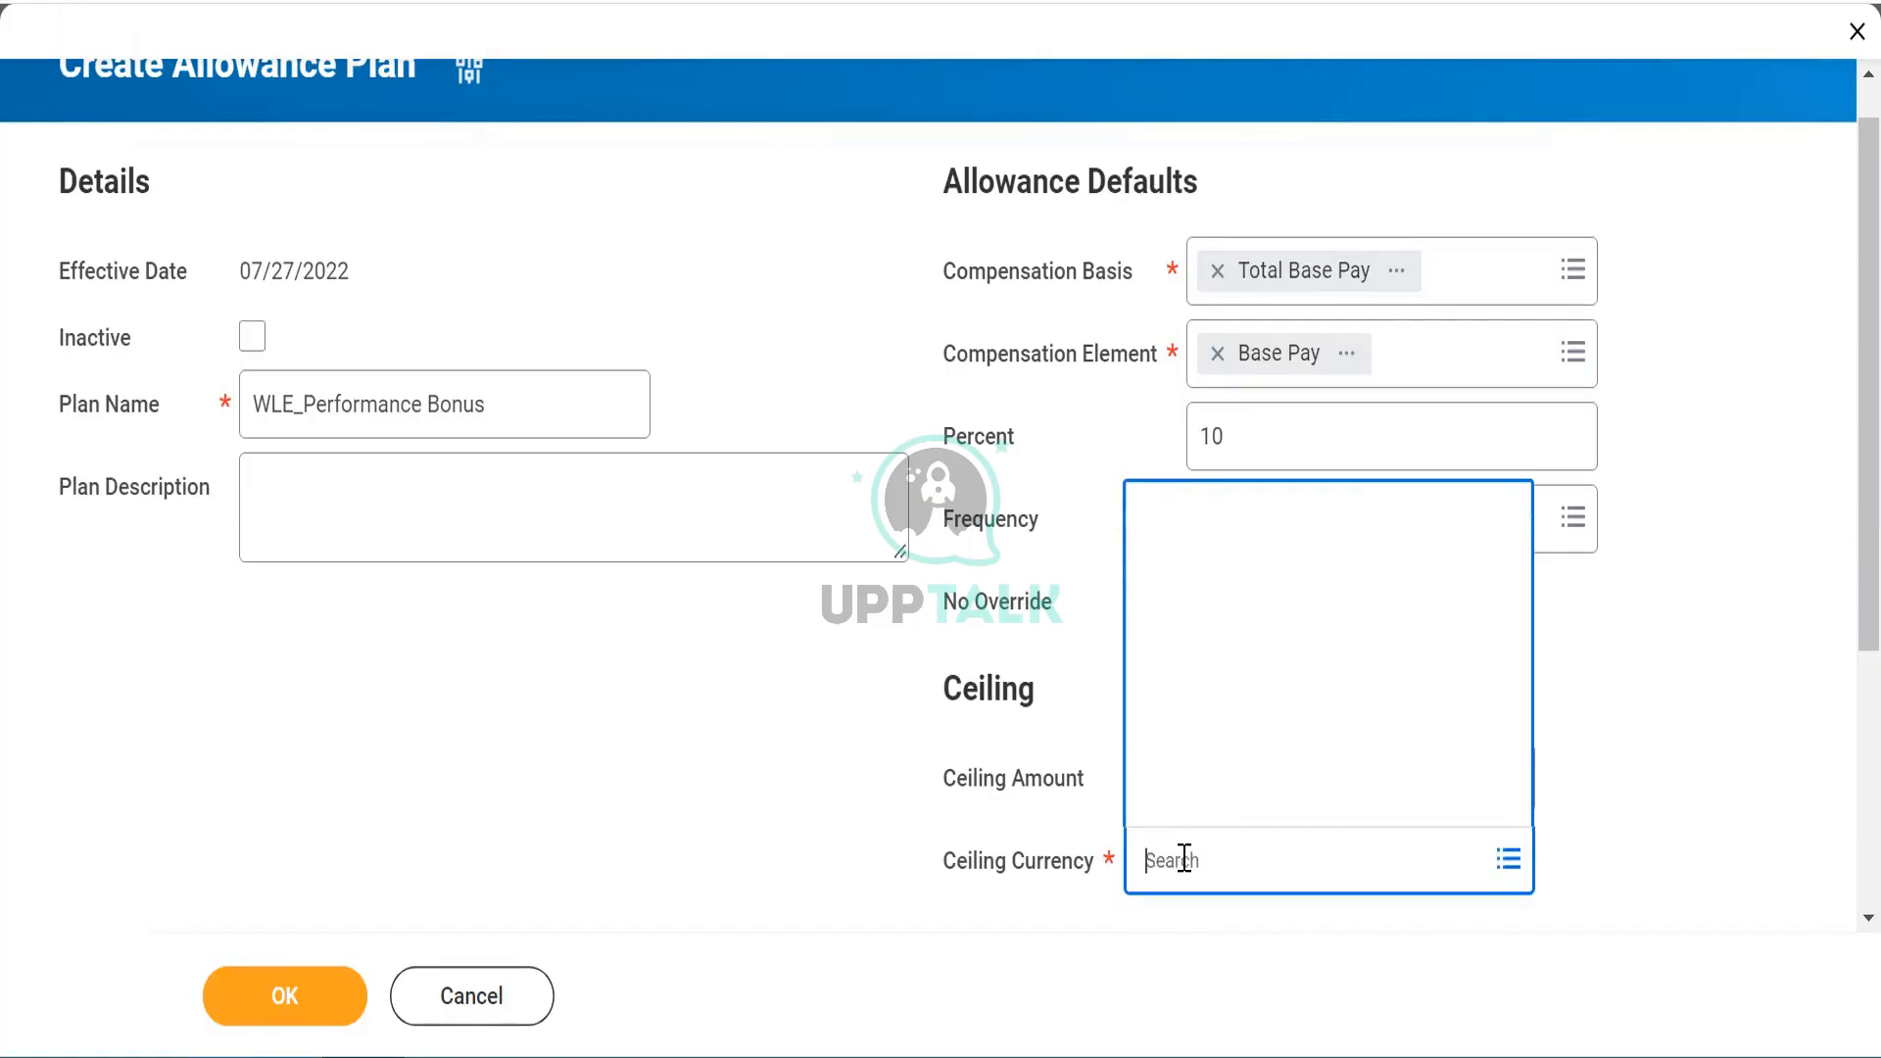
text(inr)
key(Return)
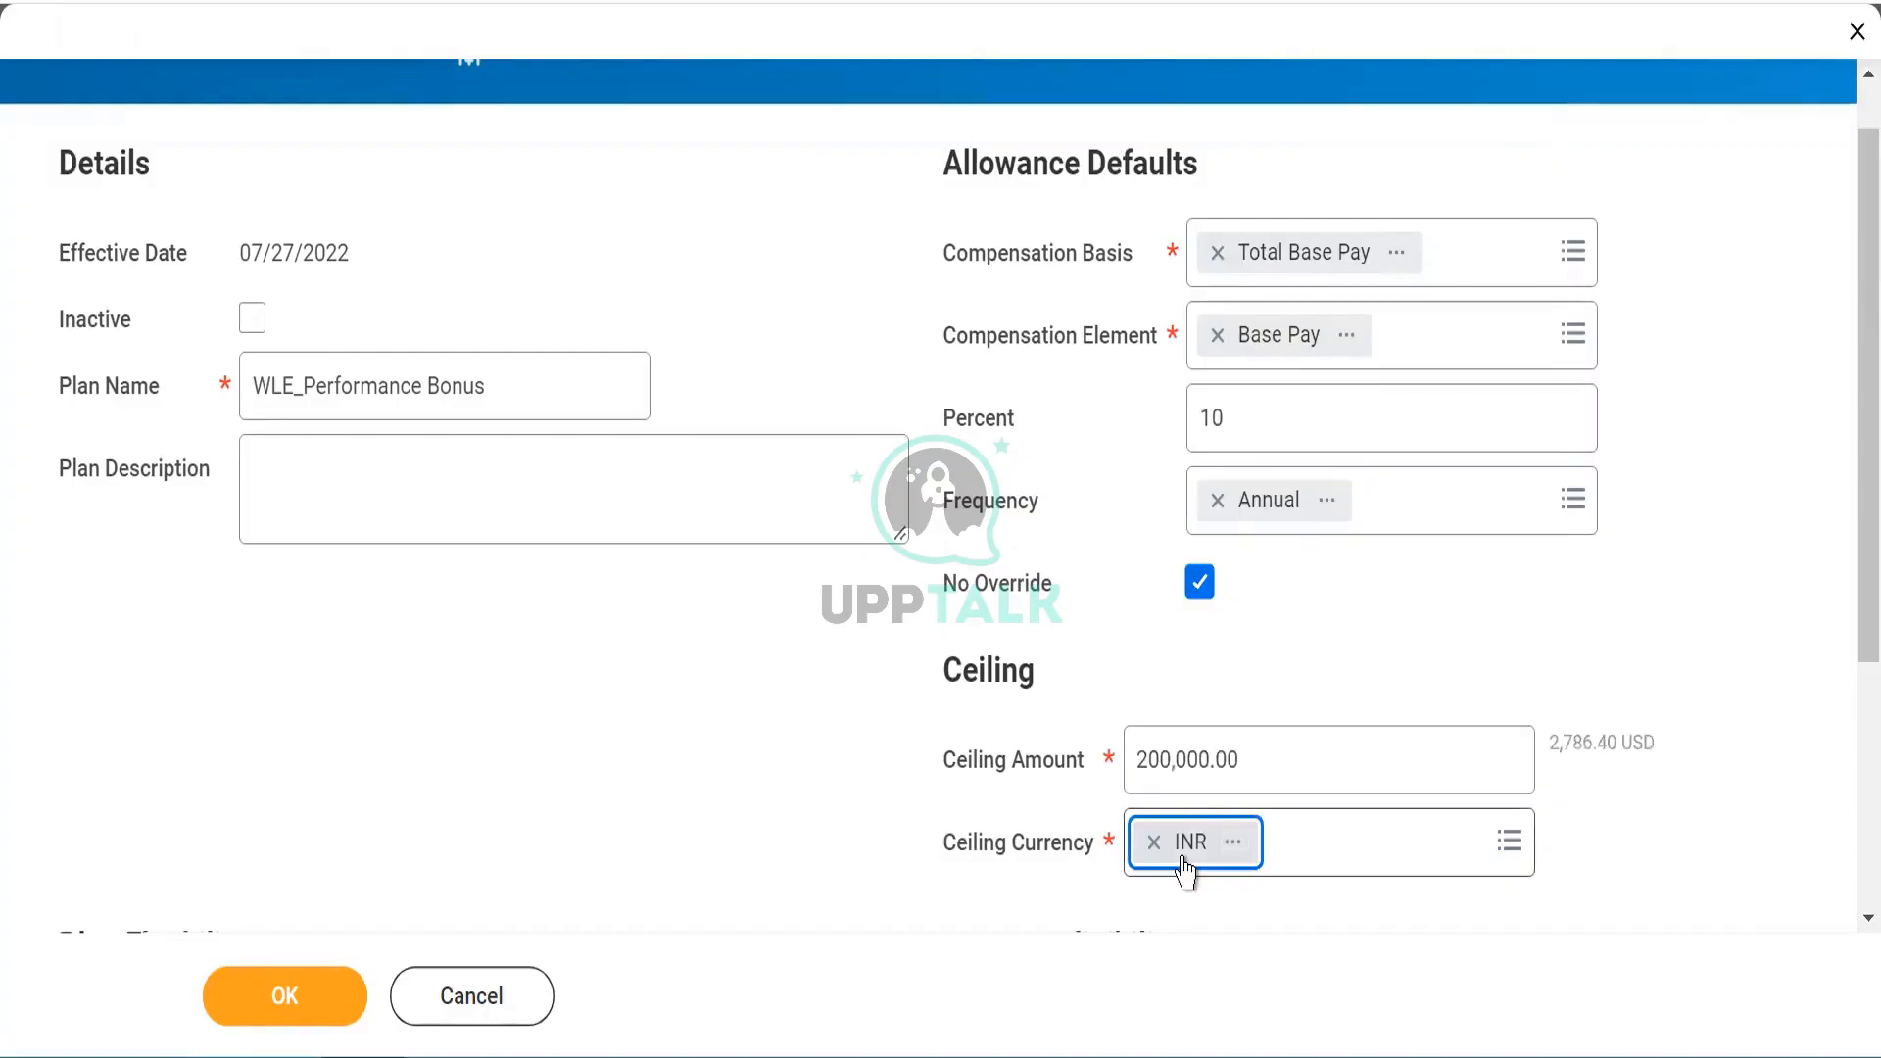
click(1180, 893)
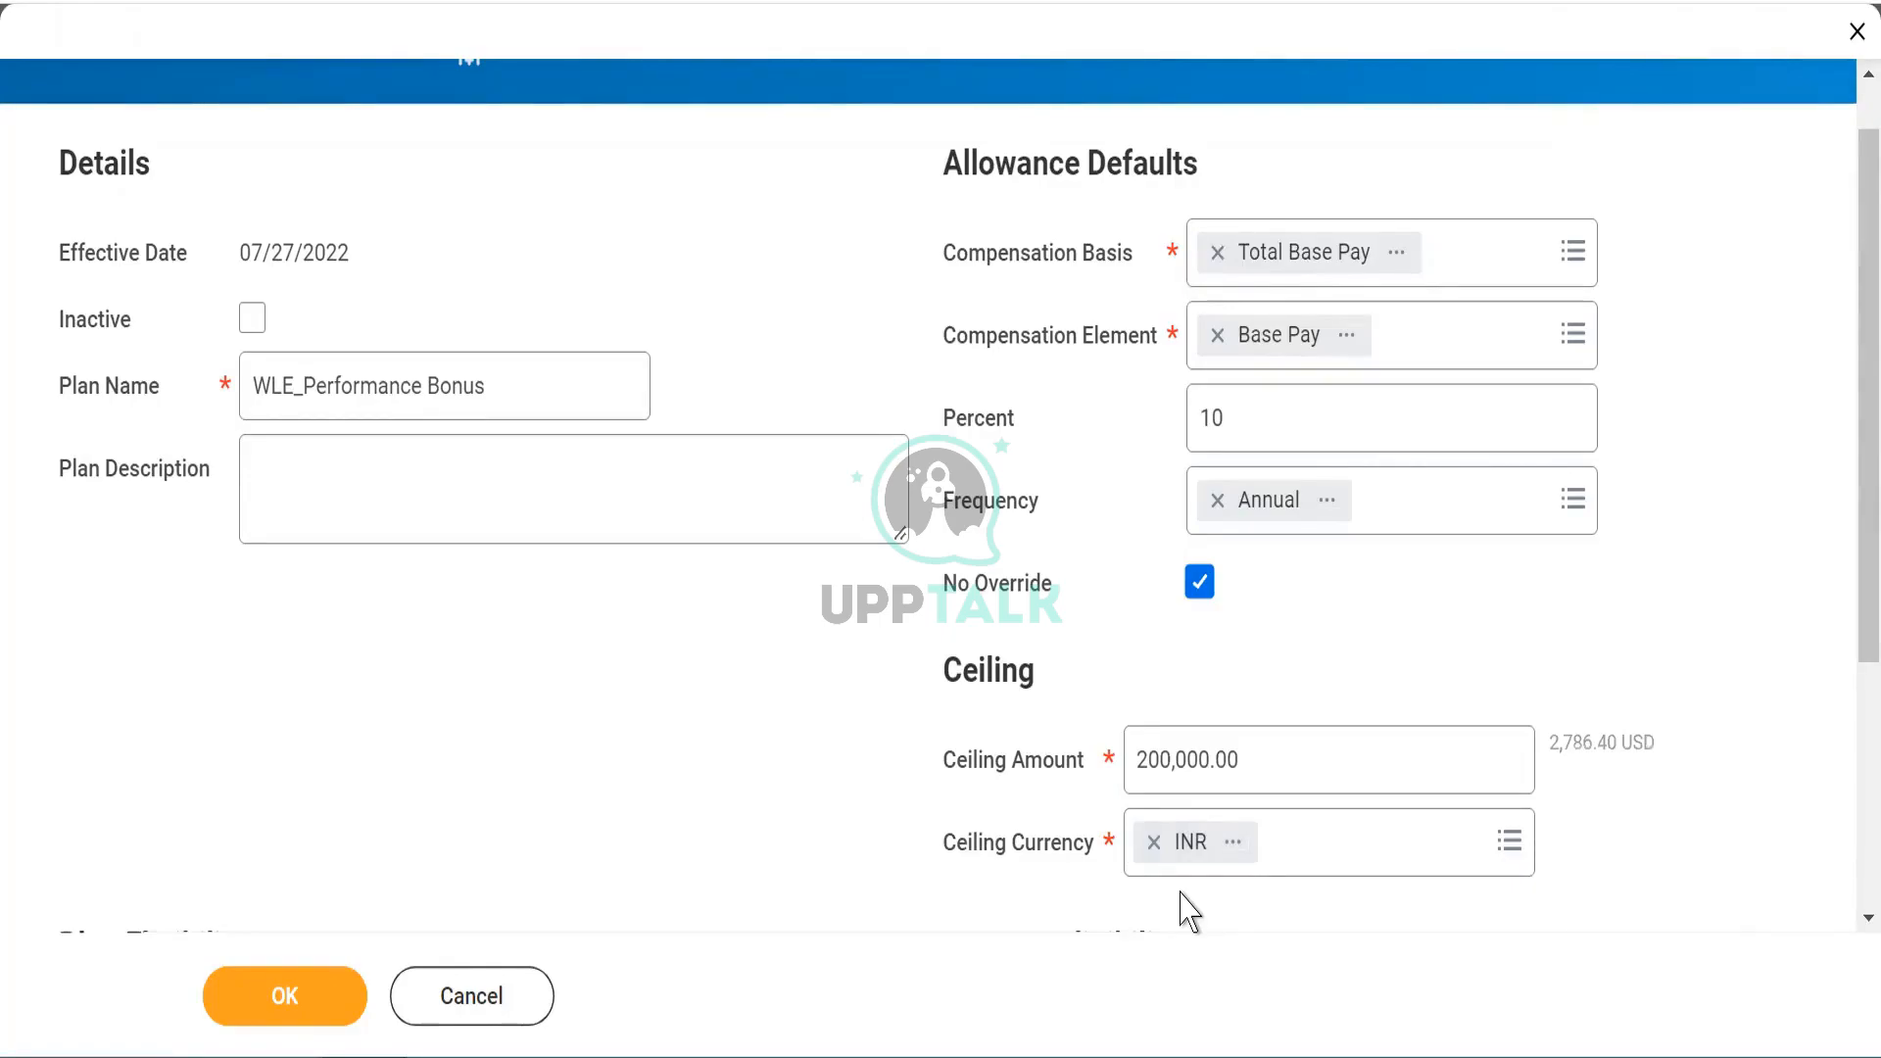
Step: Submit the WLE_Performance Bonus plan without an eligibility rule and close its saved details
drag(1842, 584, 1852, 870)
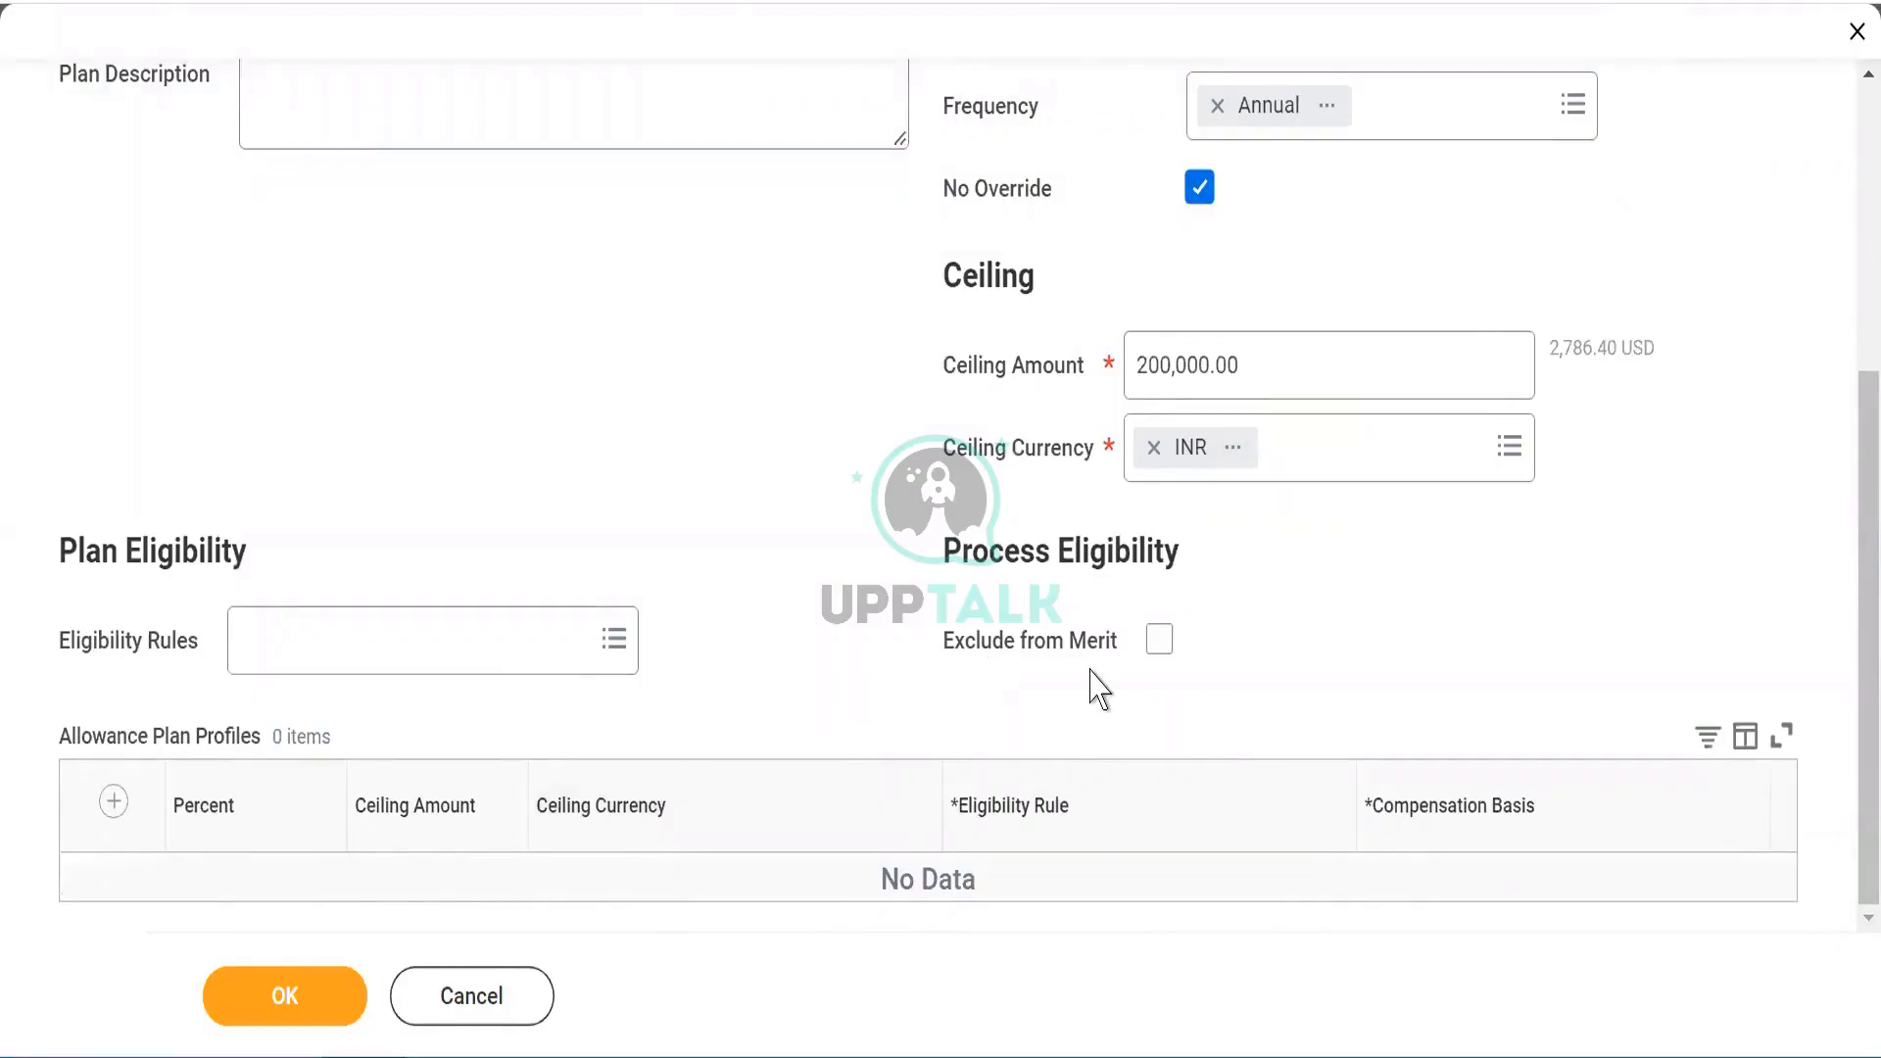
click(265, 1019)
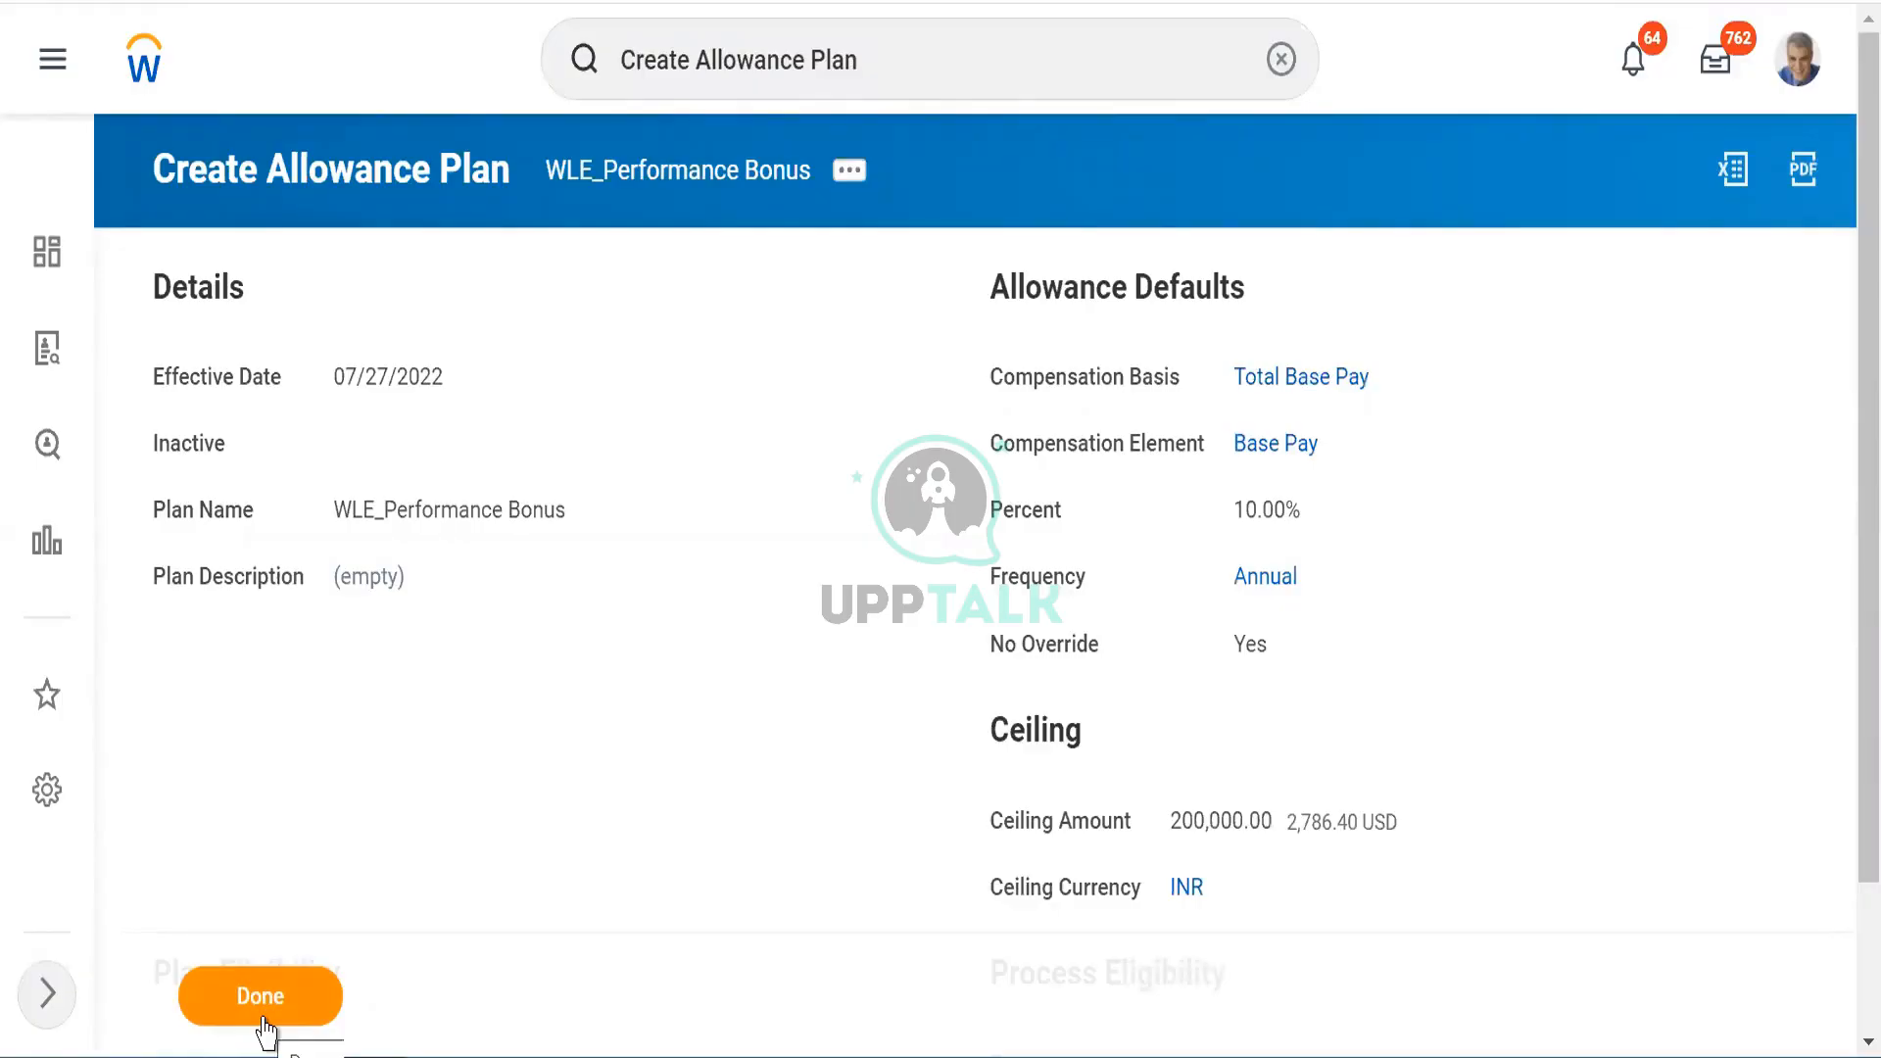
click(263, 1019)
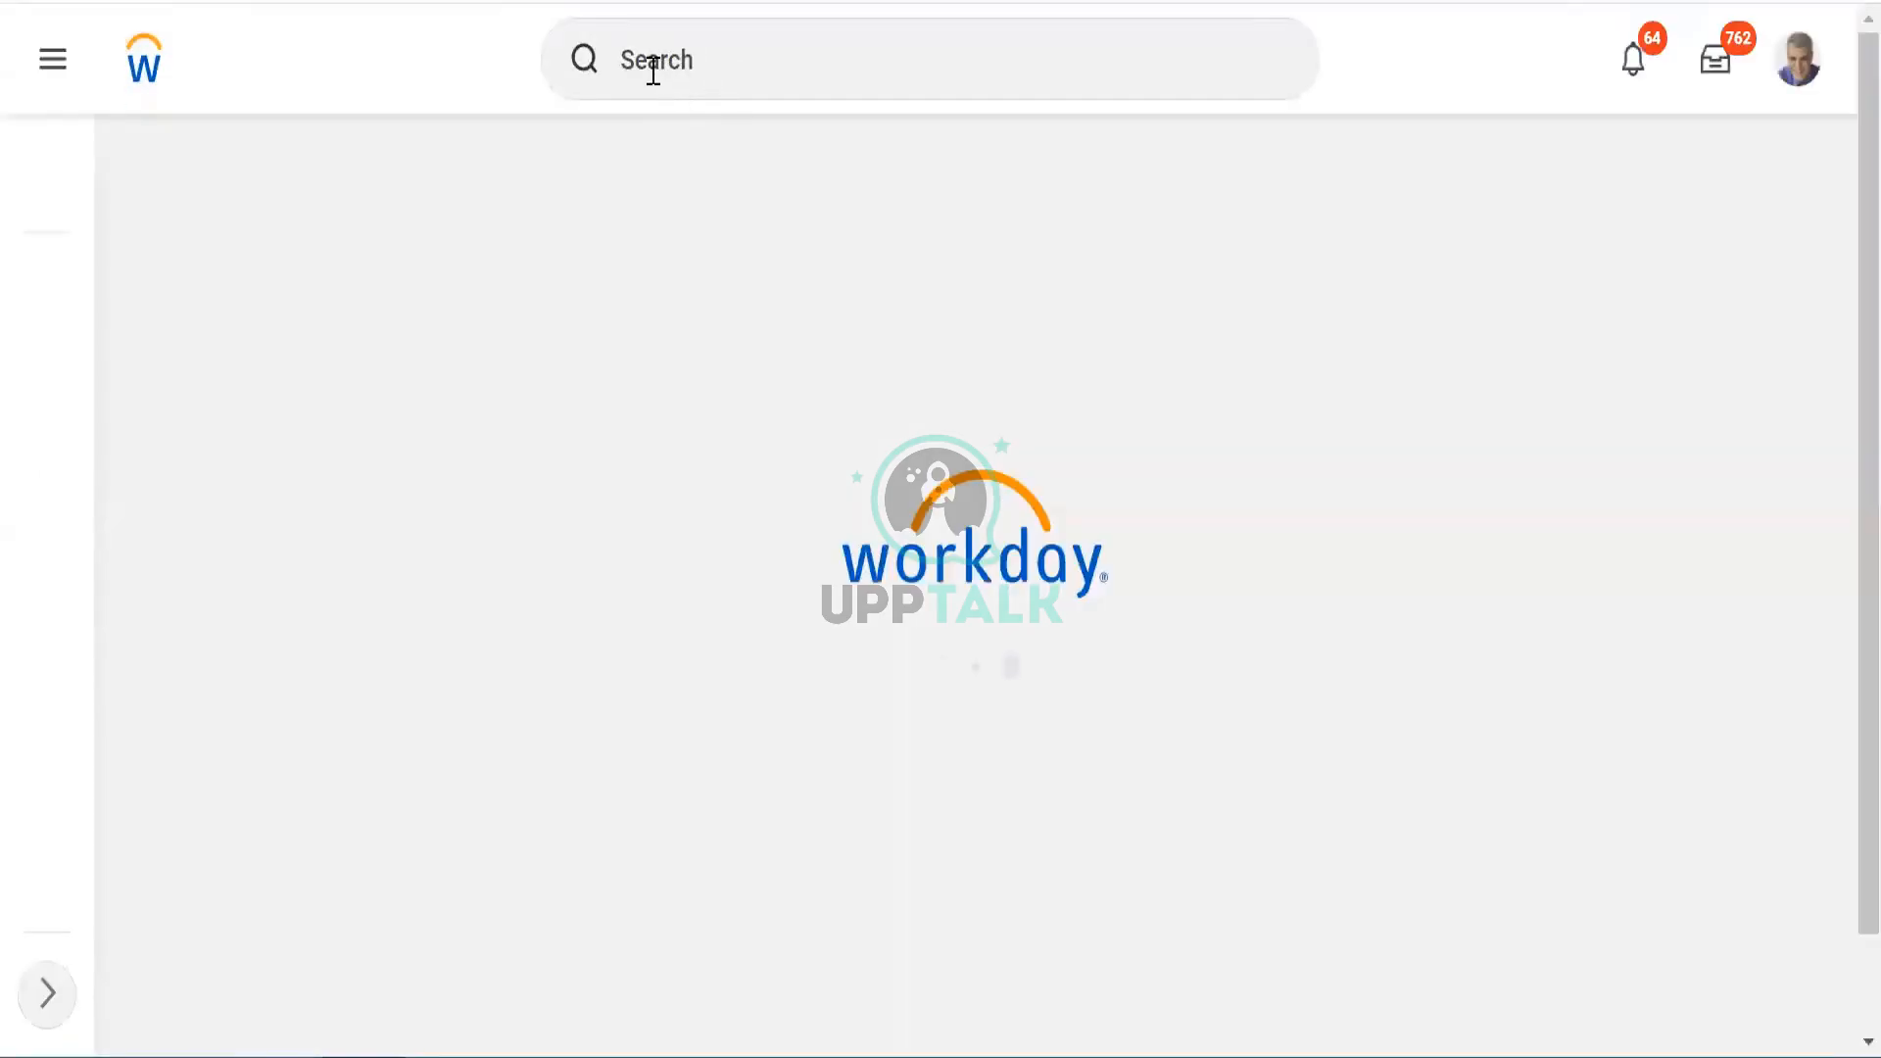
click(653, 65)
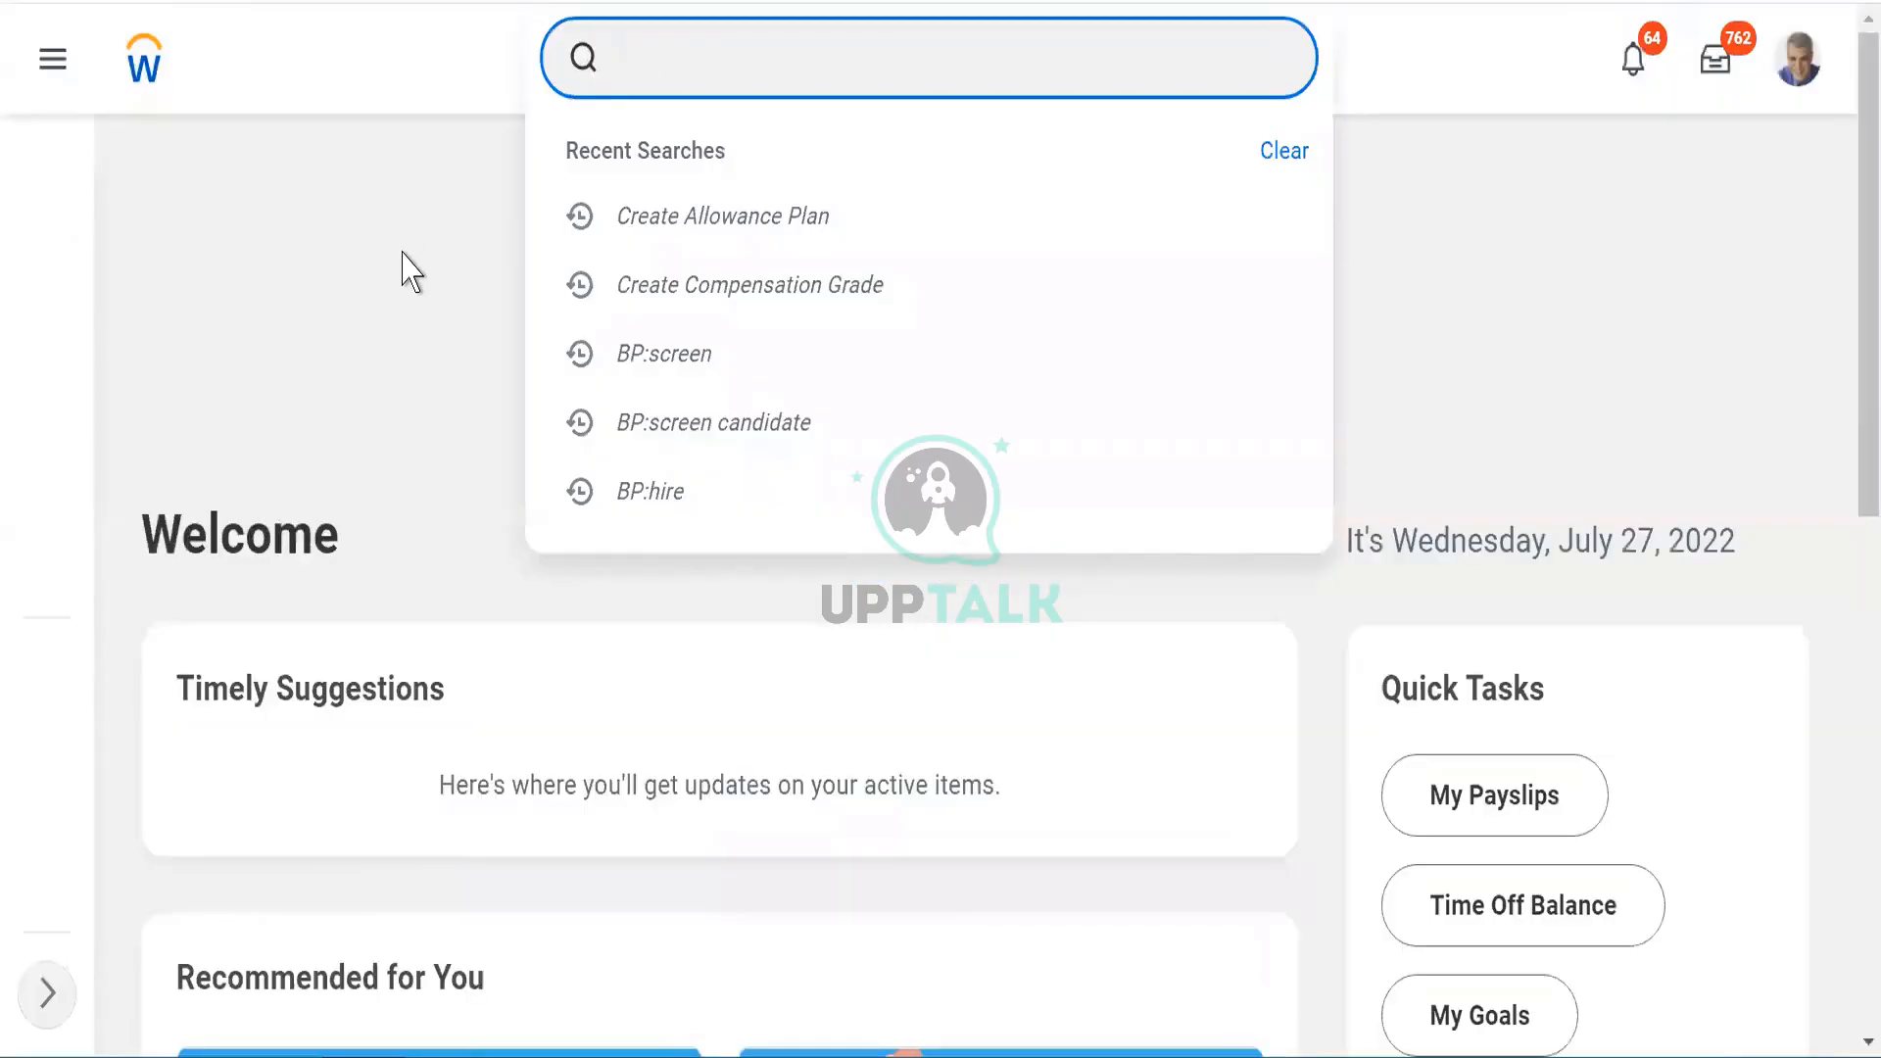
click(403, 252)
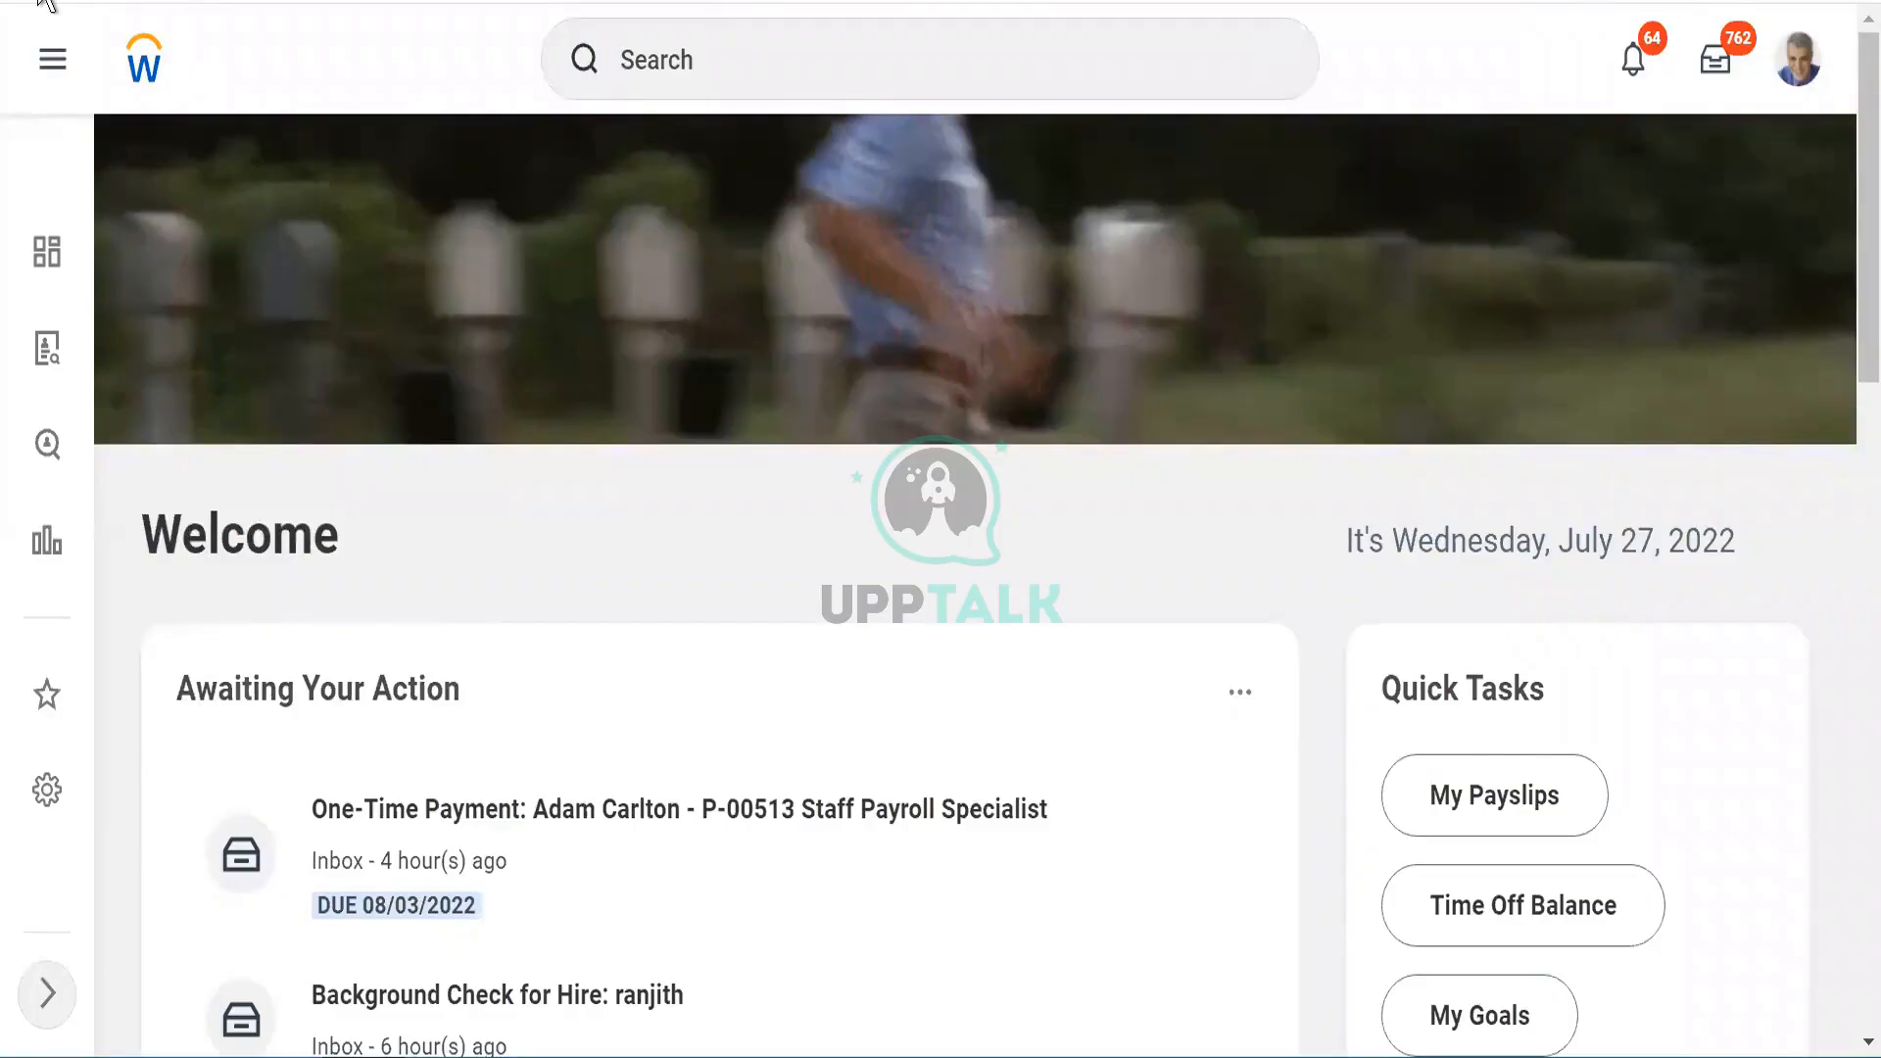
click(39, 0)
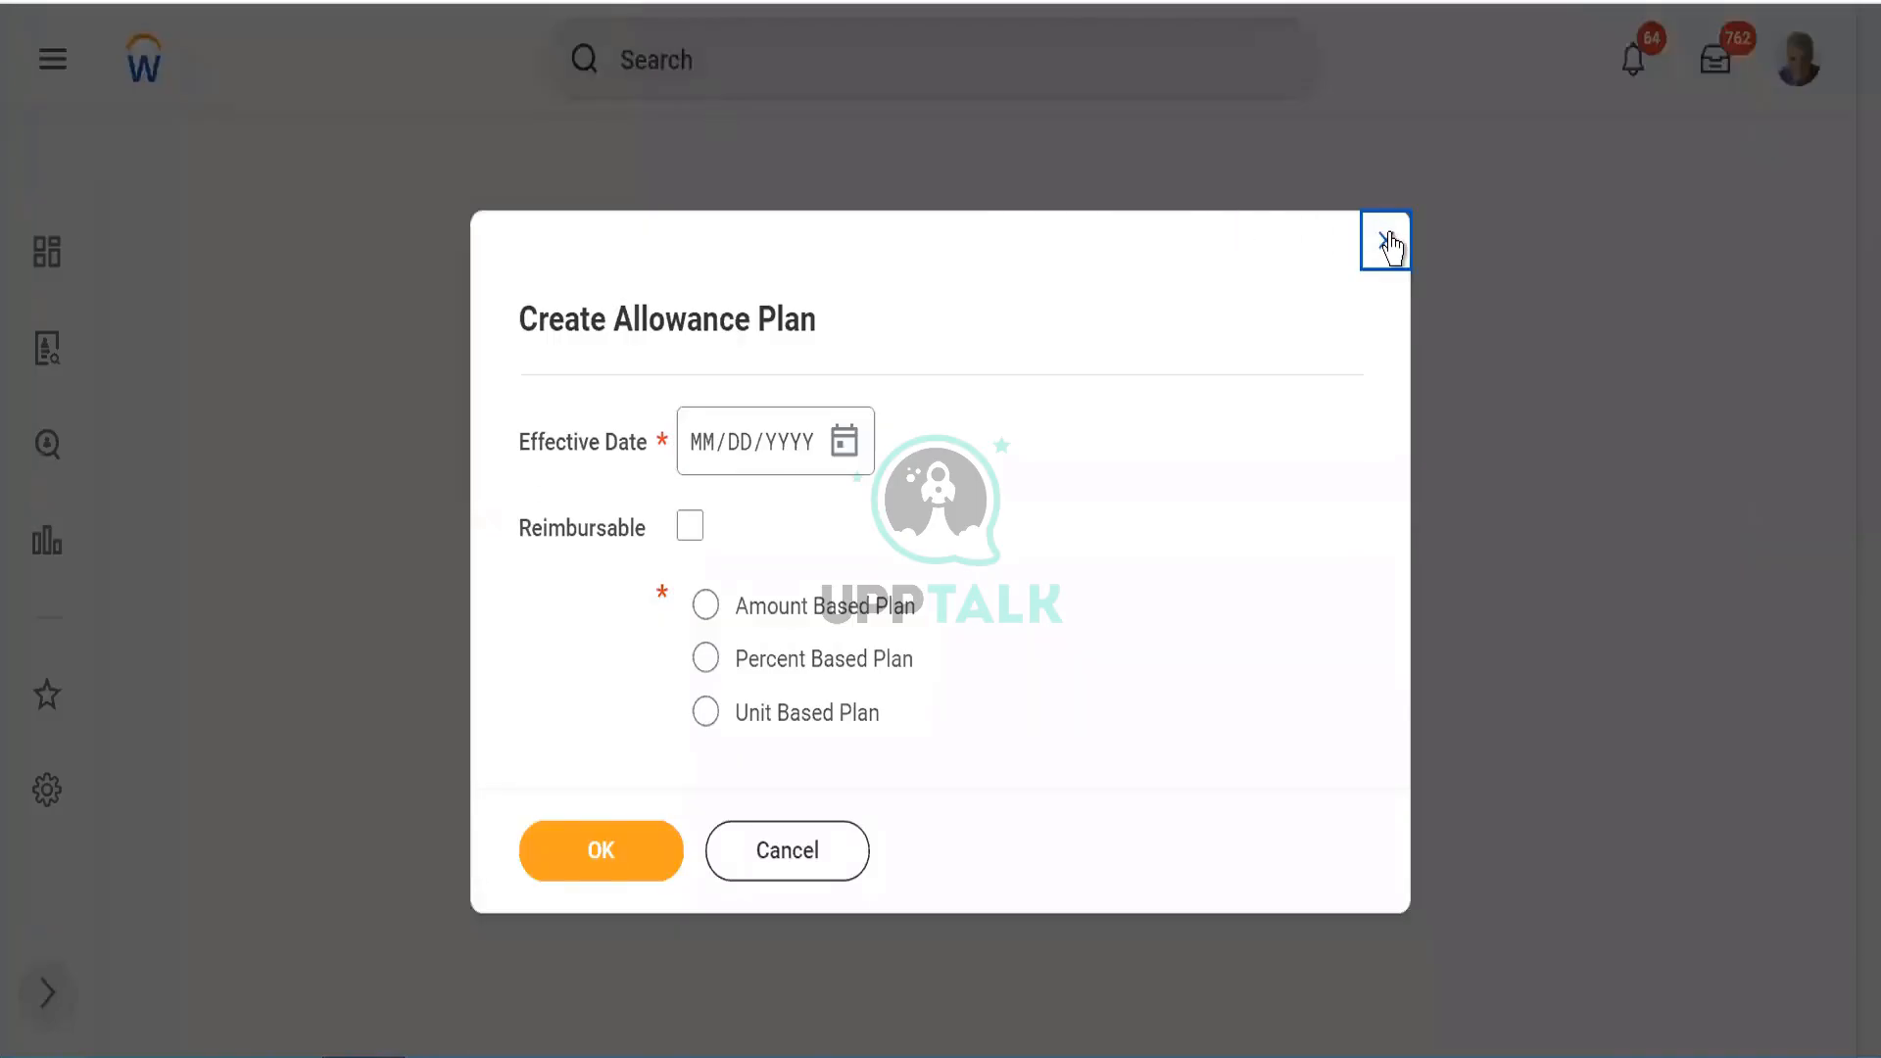
click(1387, 243)
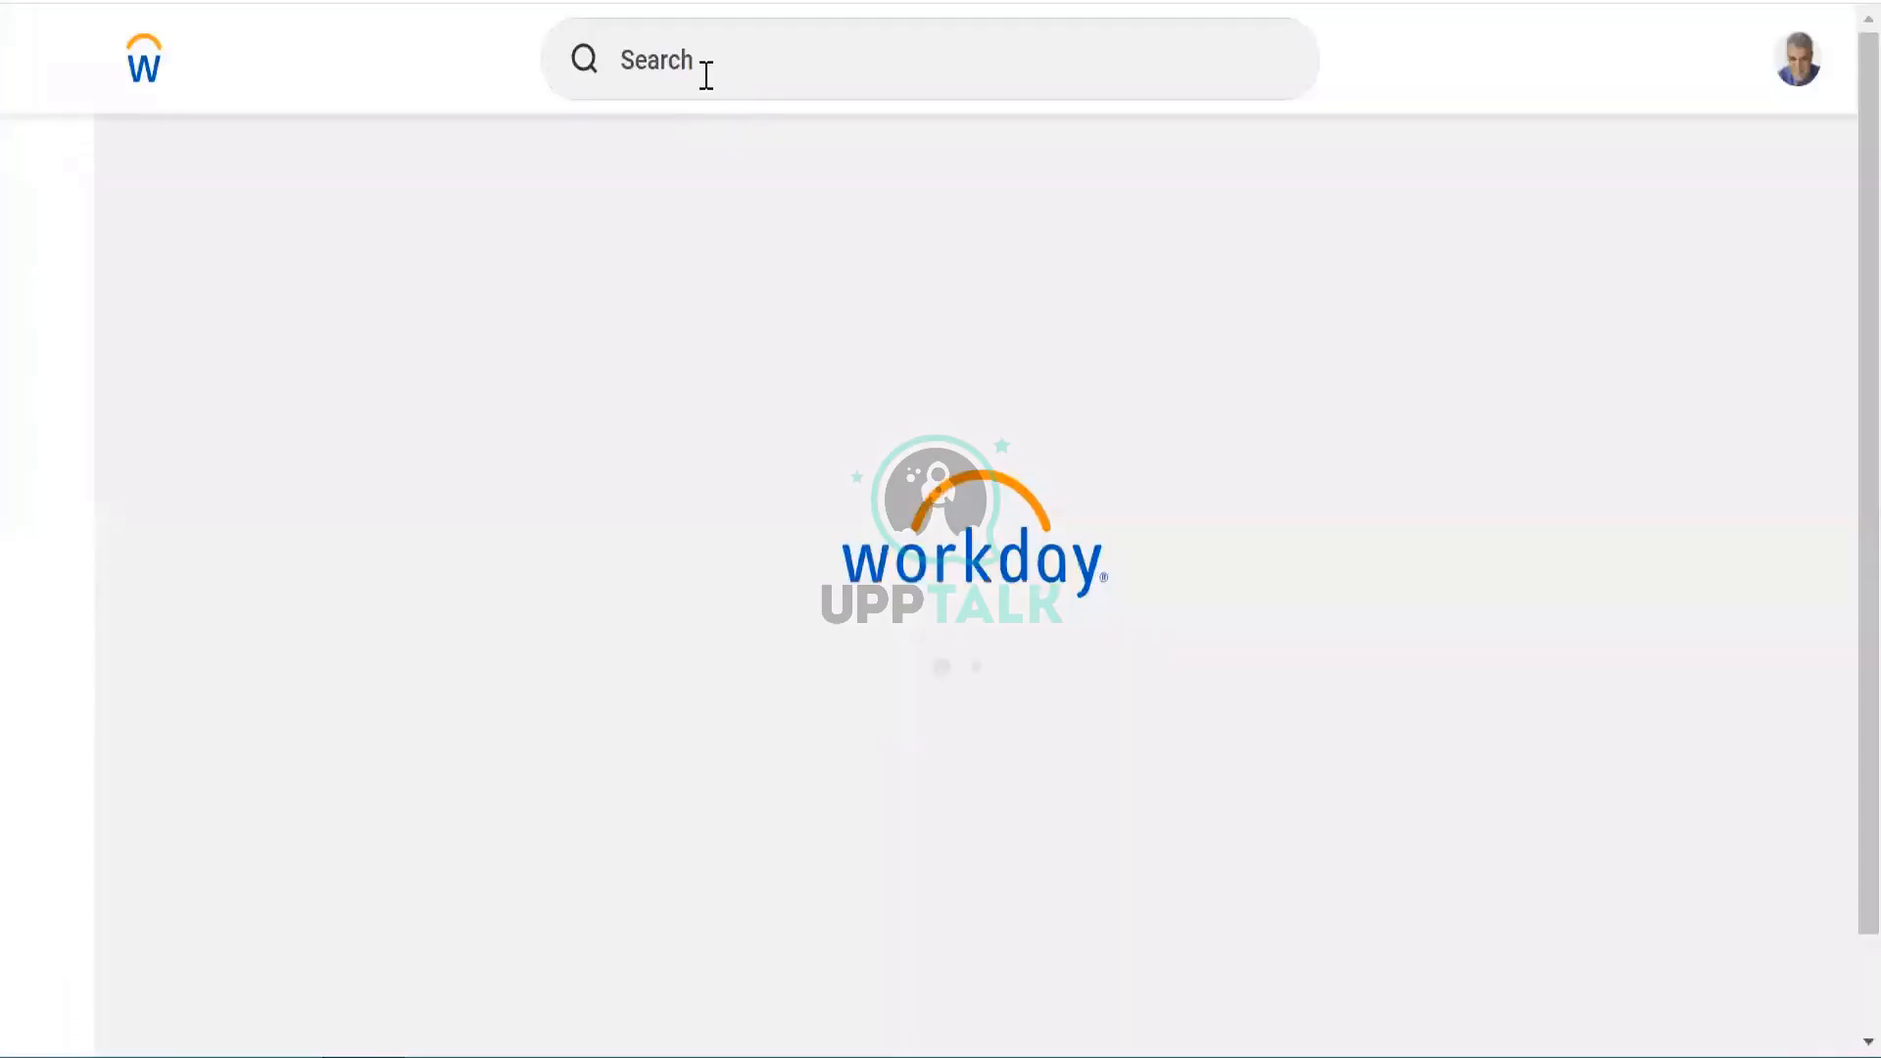
Step: Search for "cre allow" and open the Create Allowance Plan task
click(705, 74)
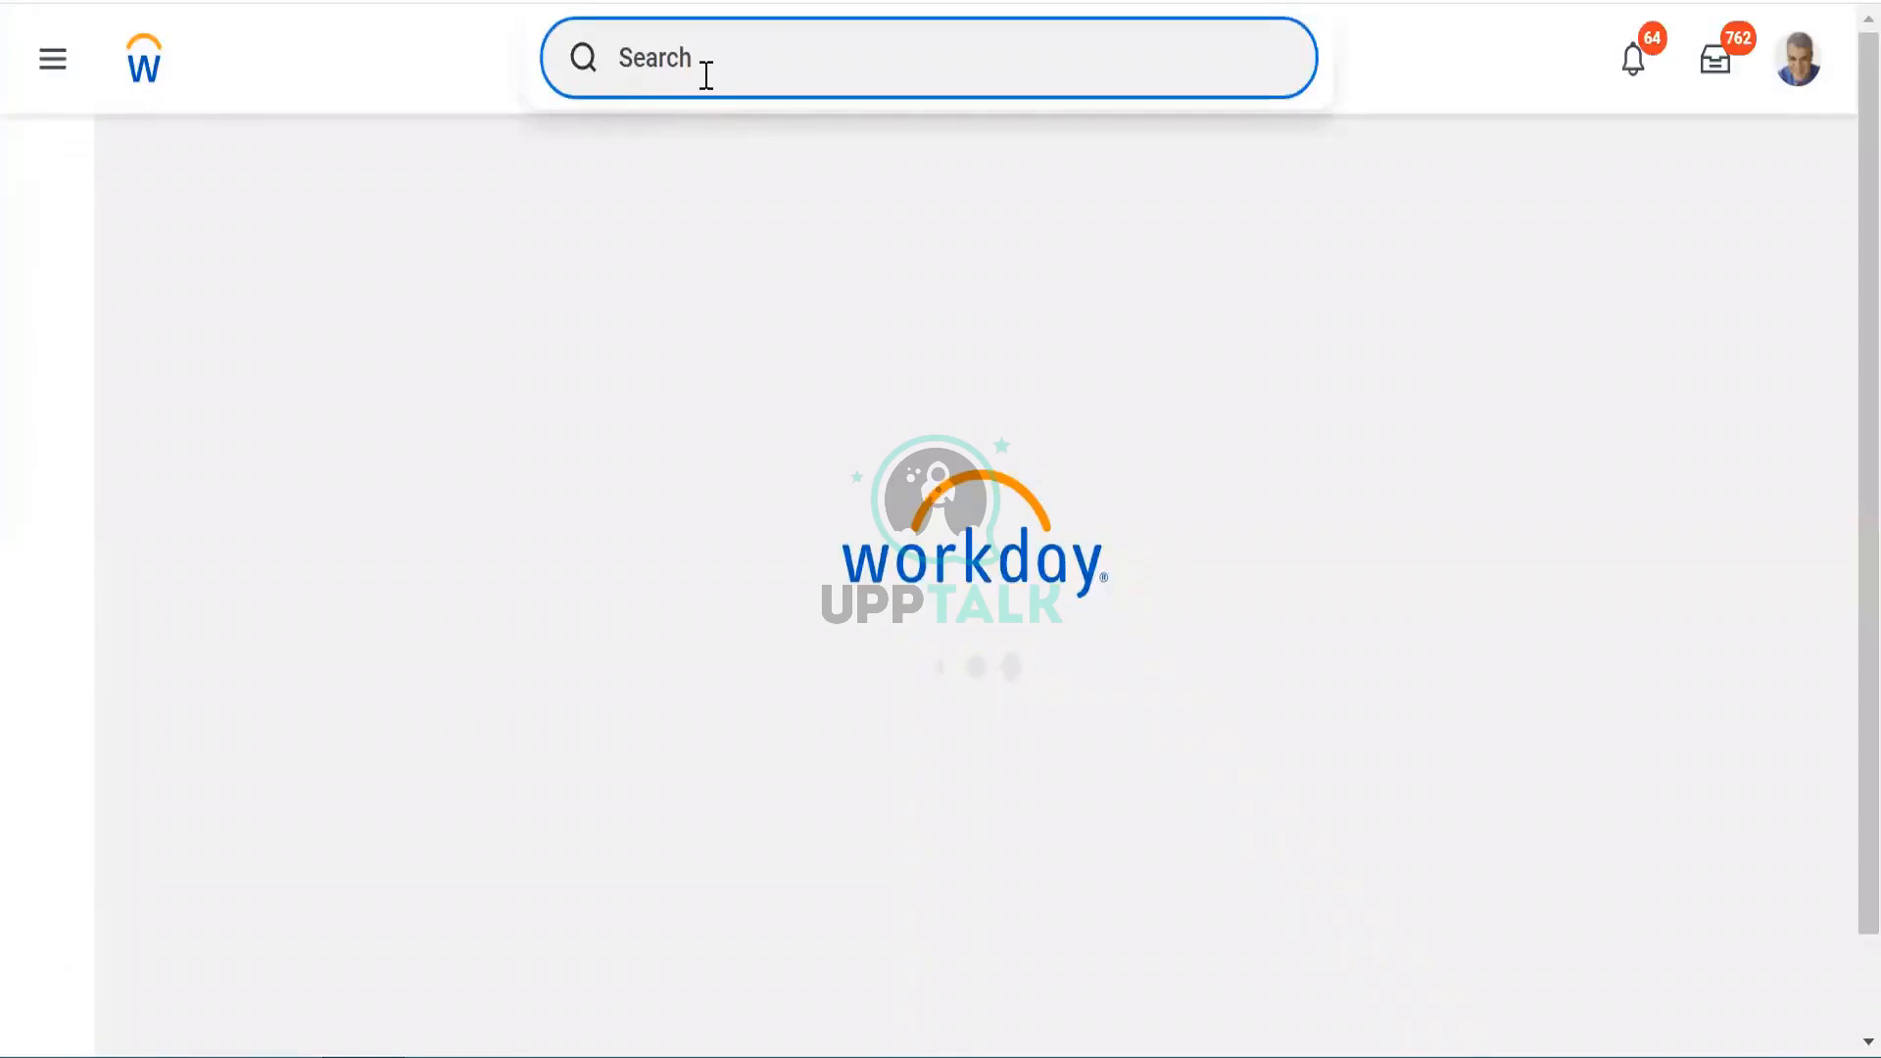
text(cre a)
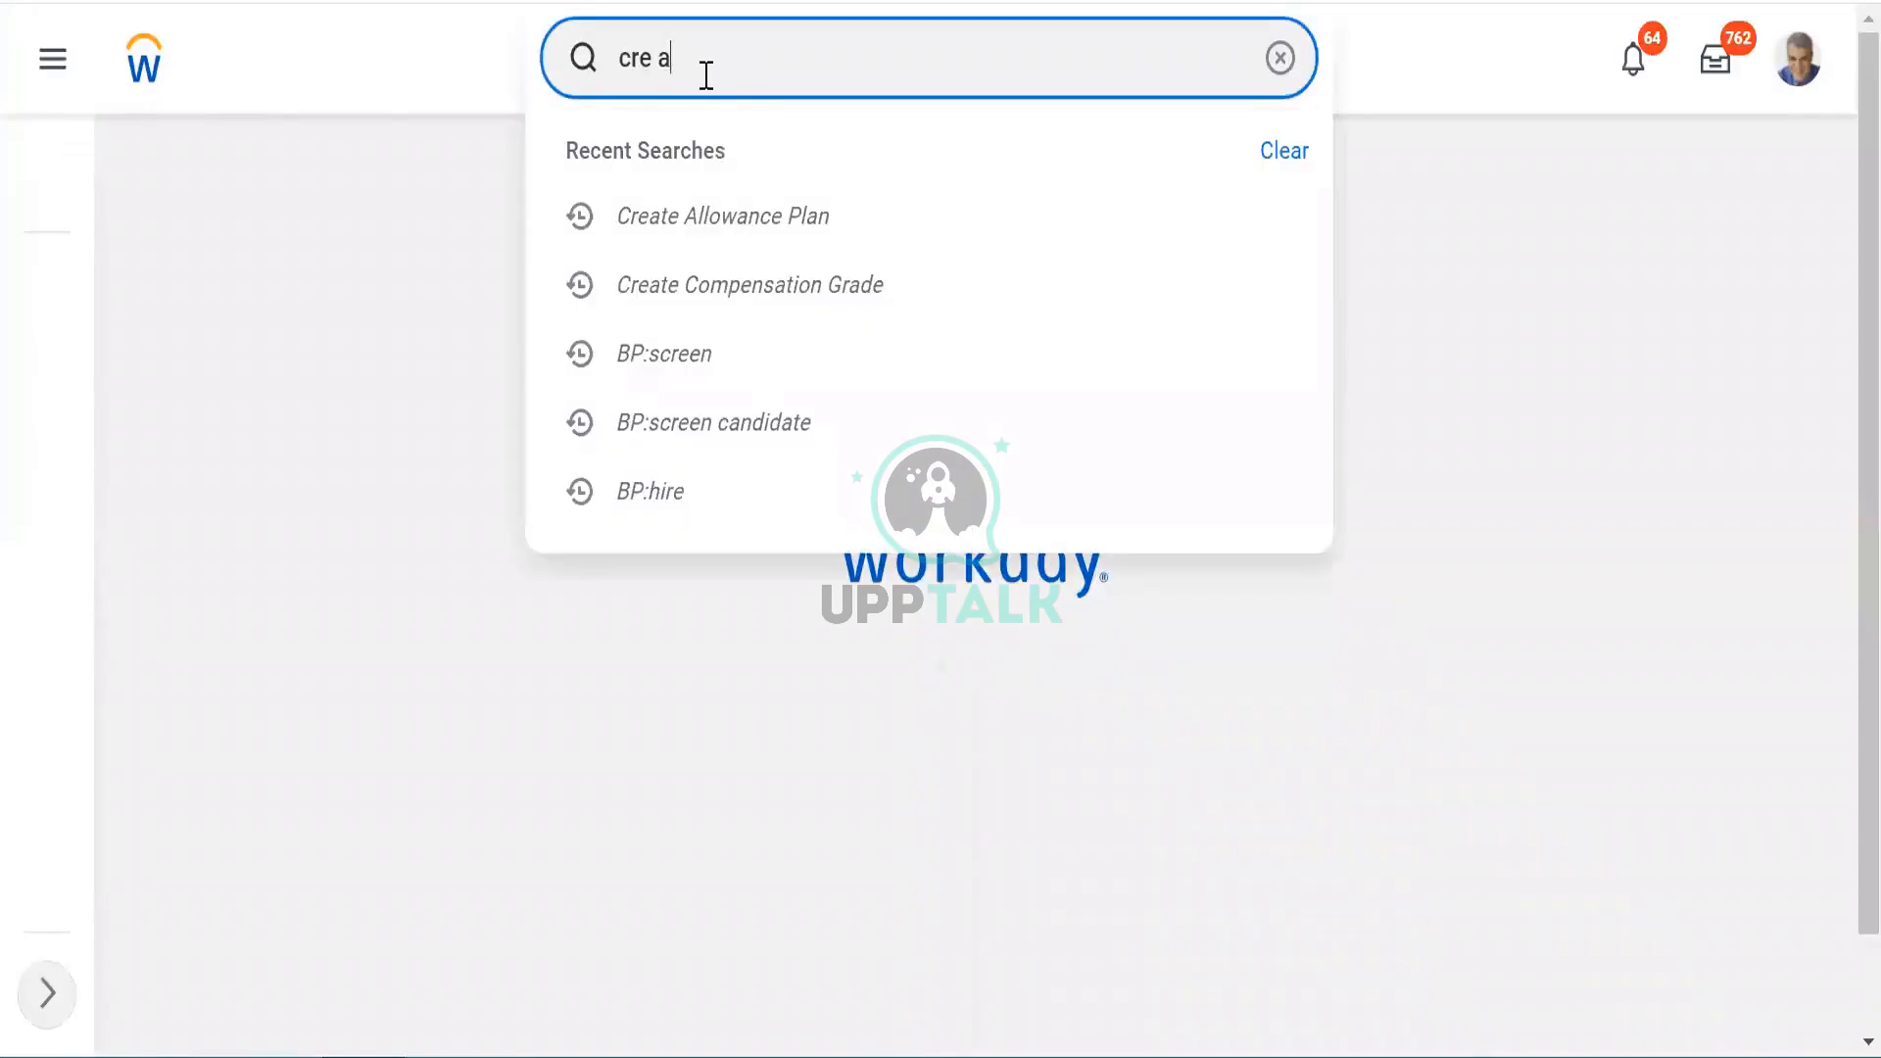
text(loo)
key(BackSpace)
key(BackSpace)
key(BackSpace)
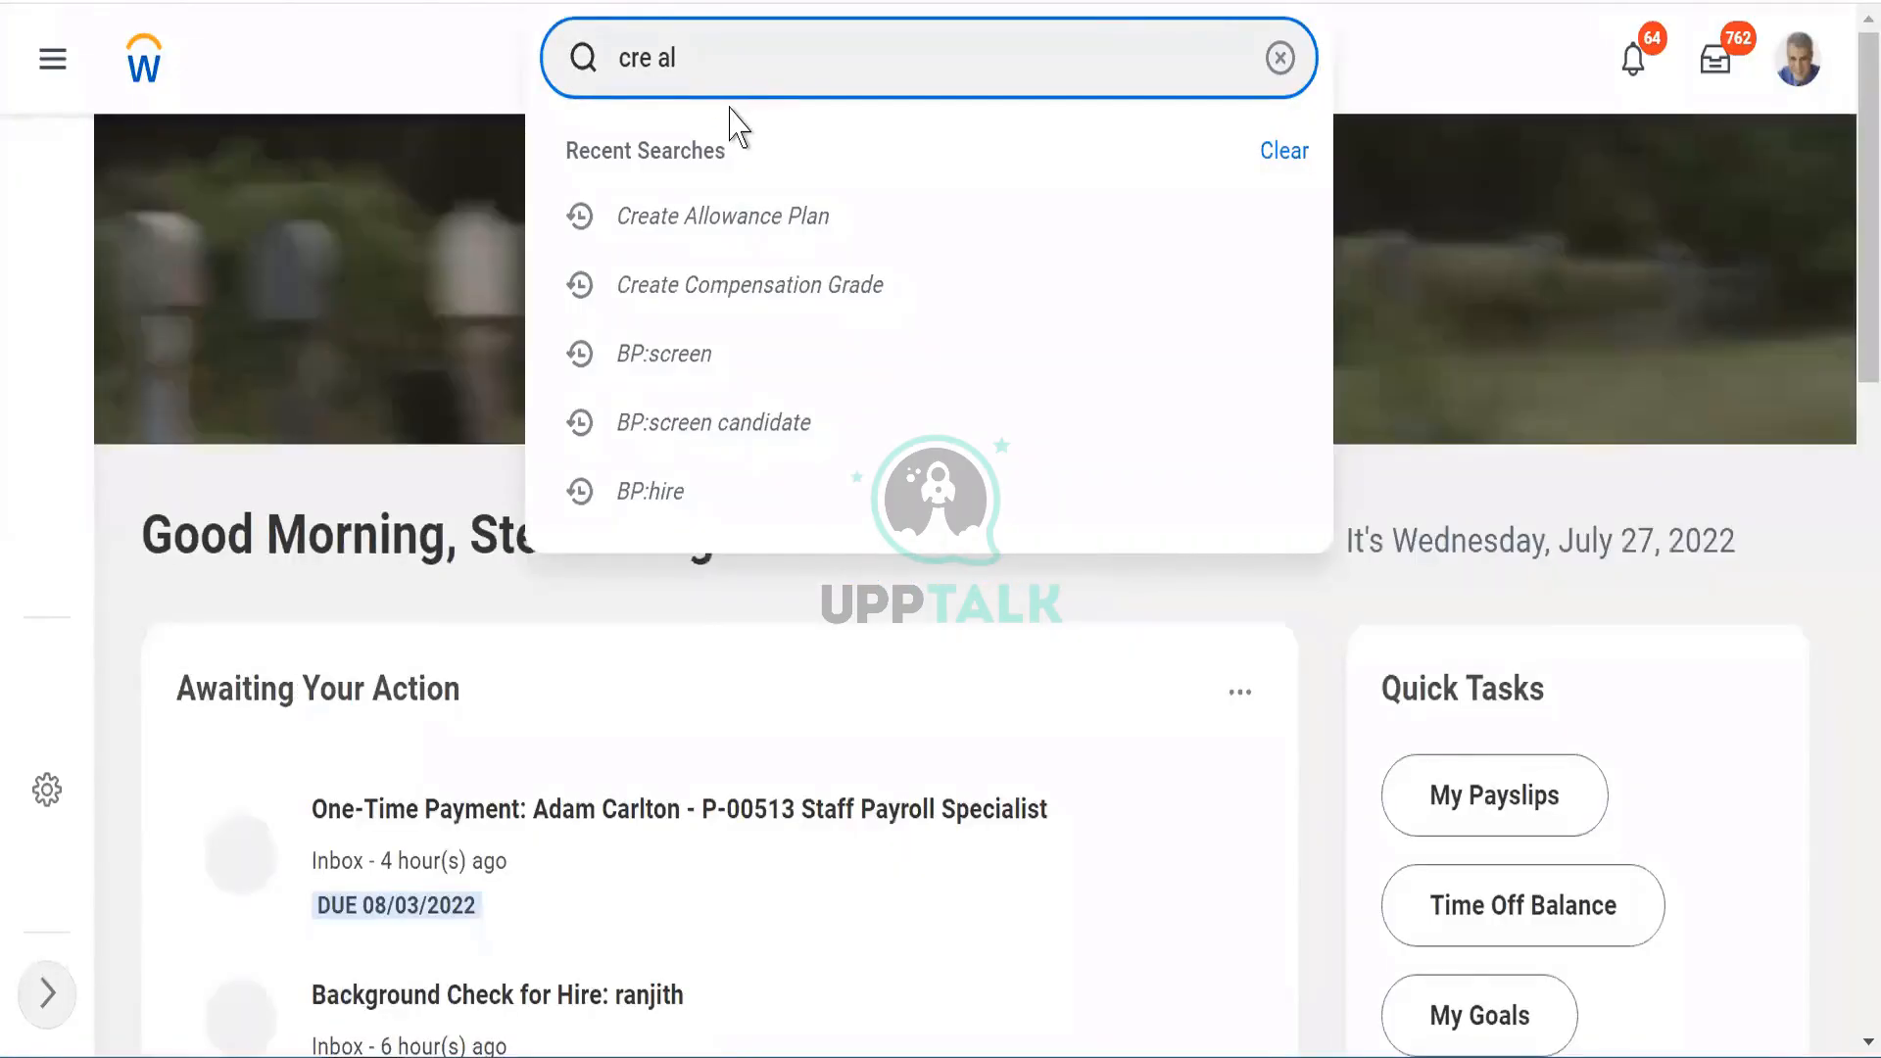
click(725, 108)
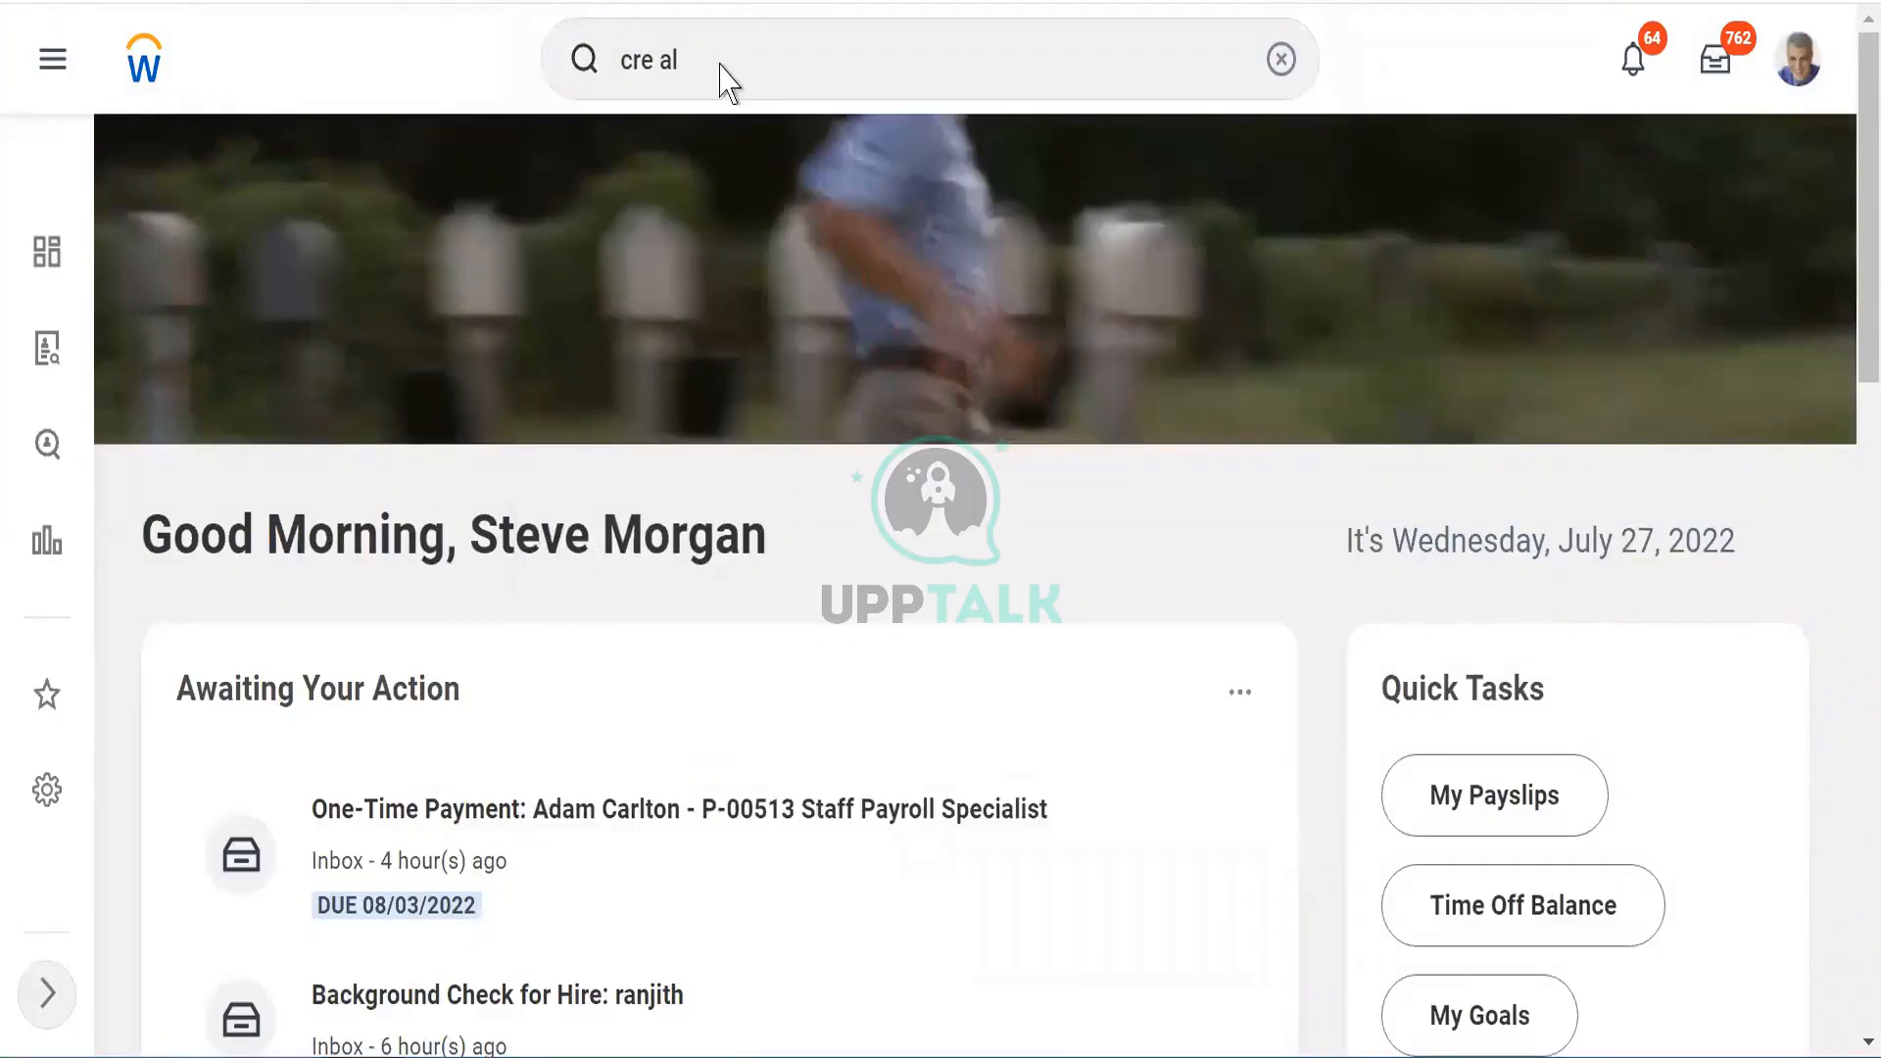
click(722, 63)
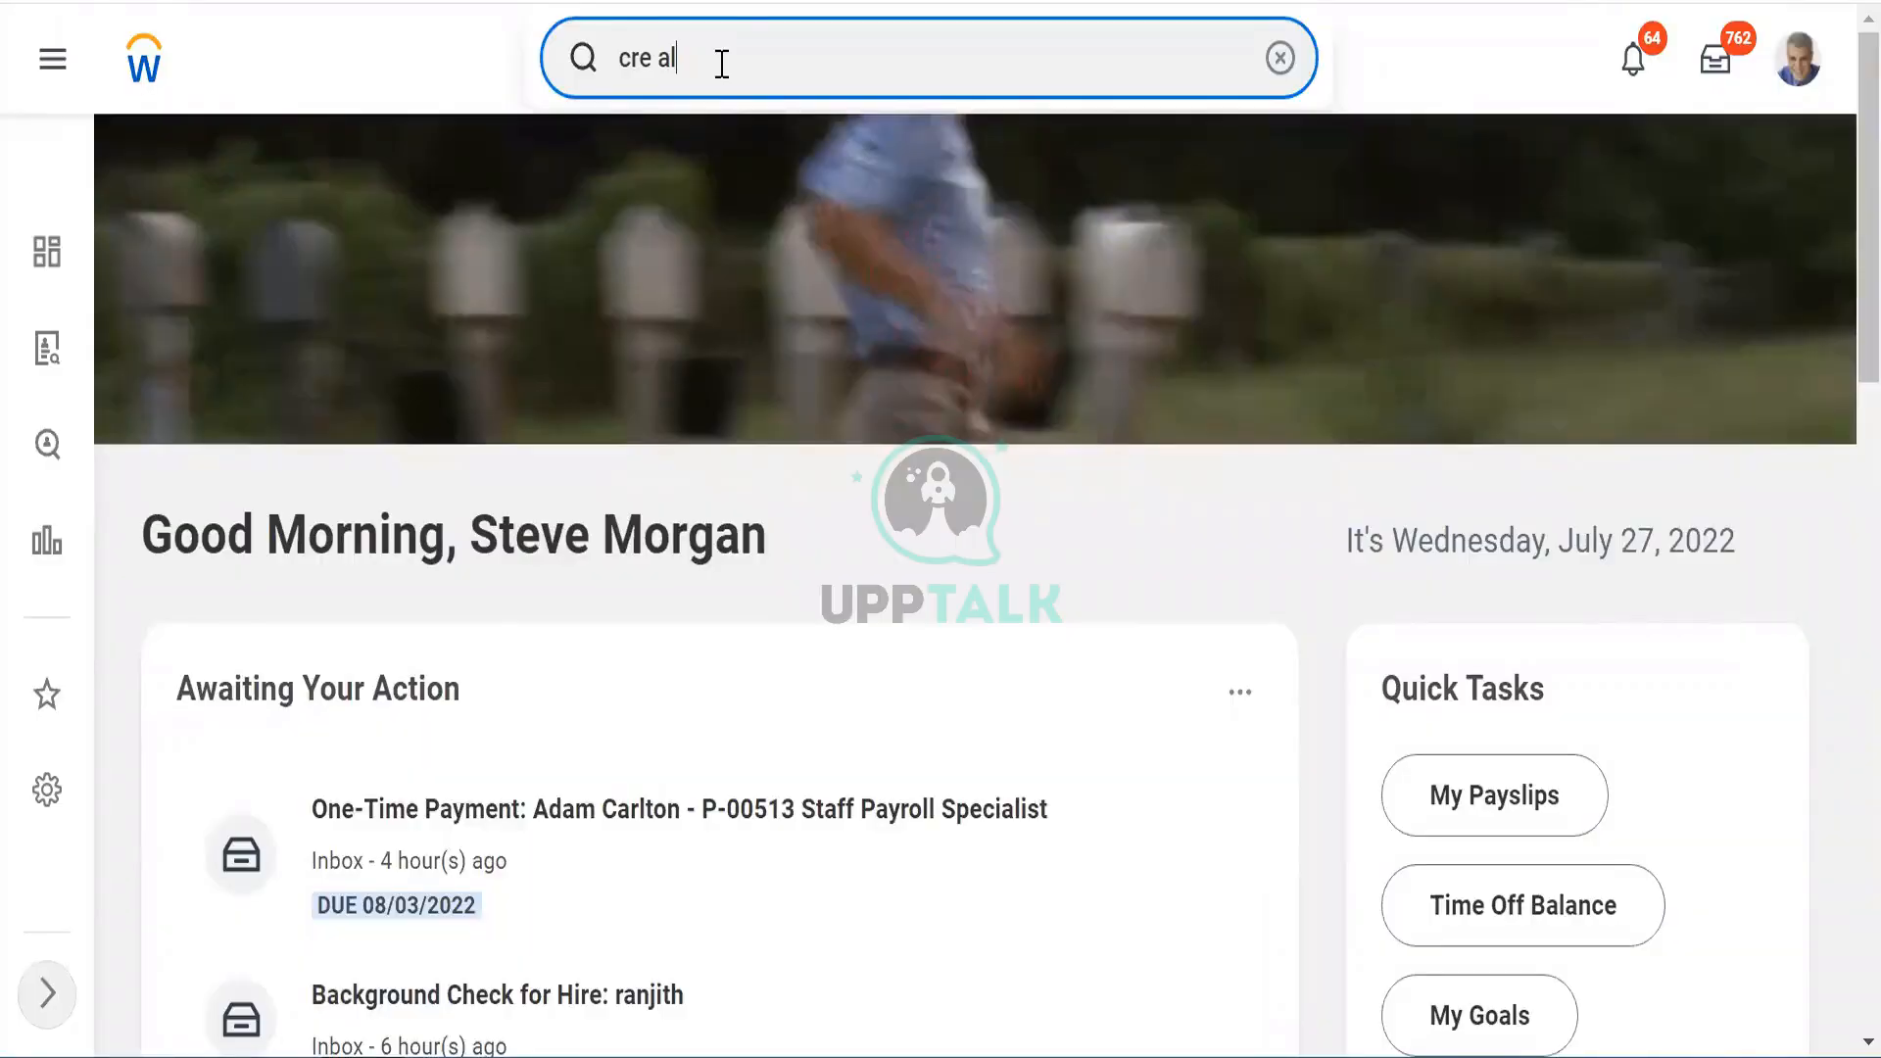
text(low)
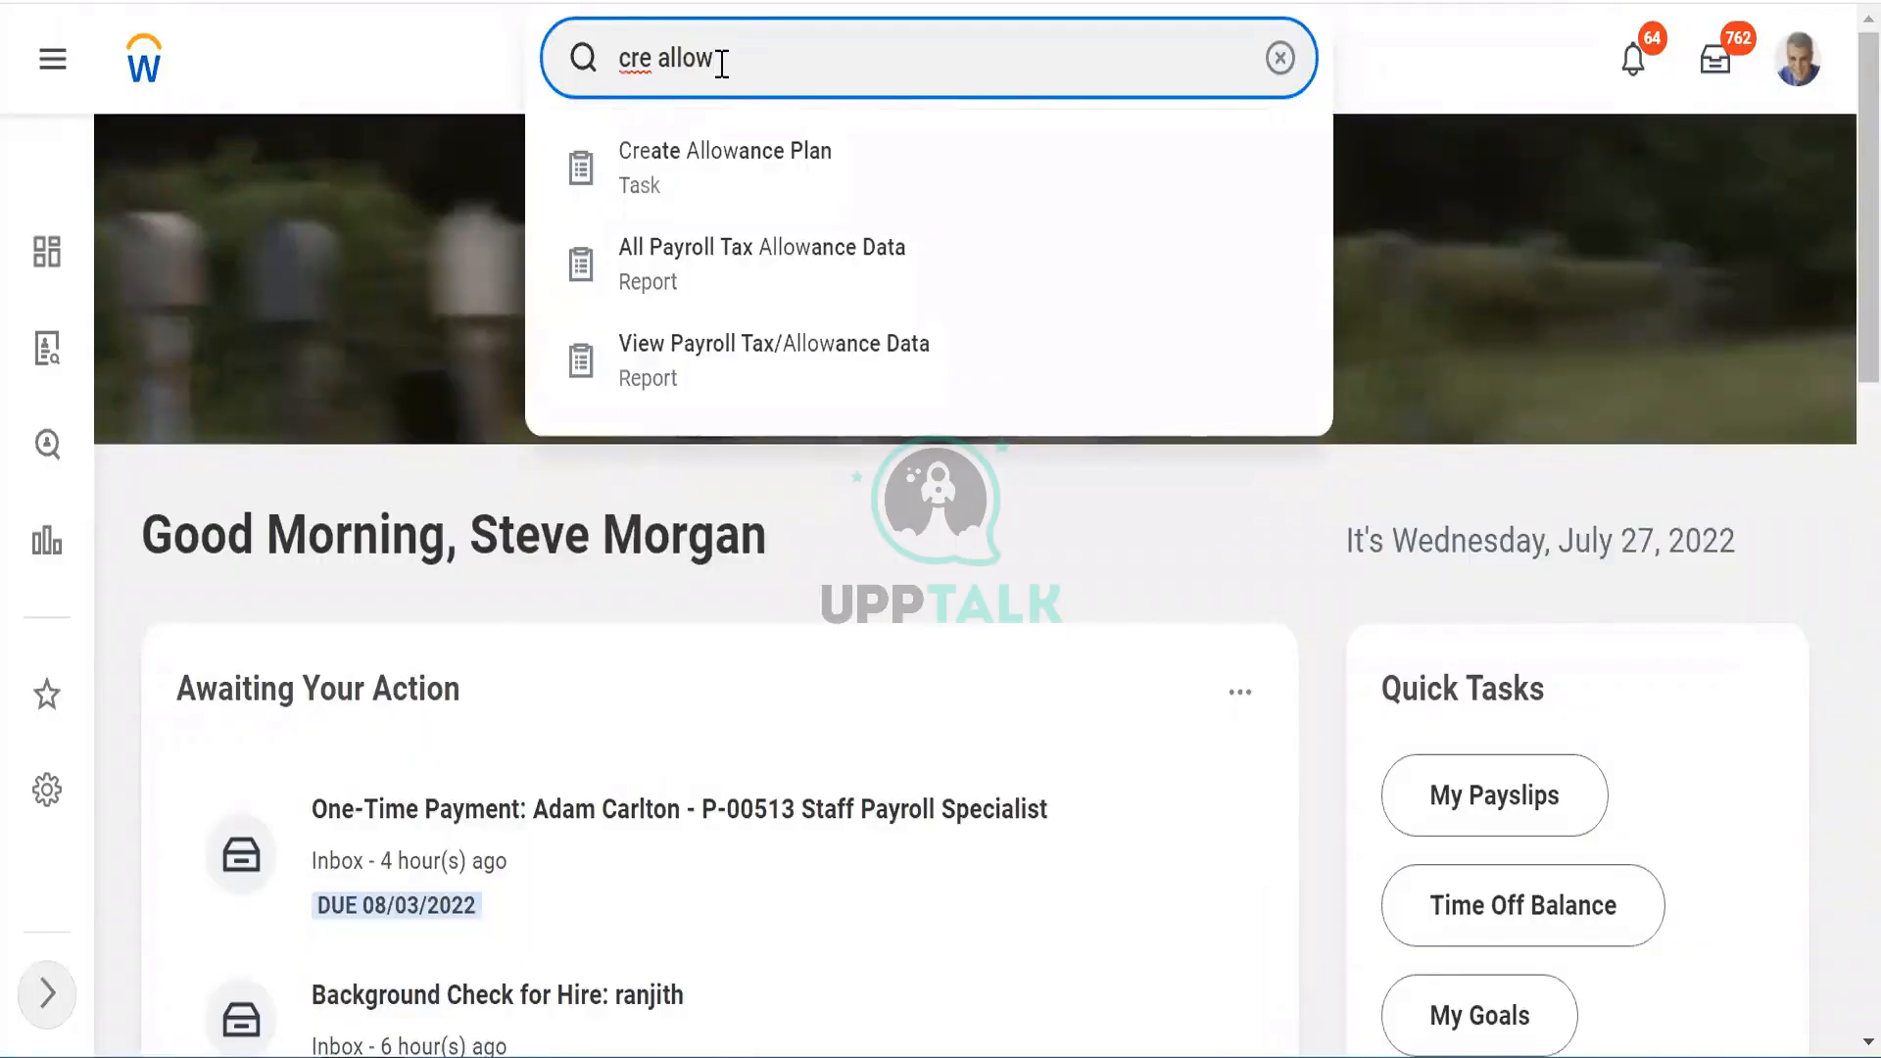
click(689, 162)
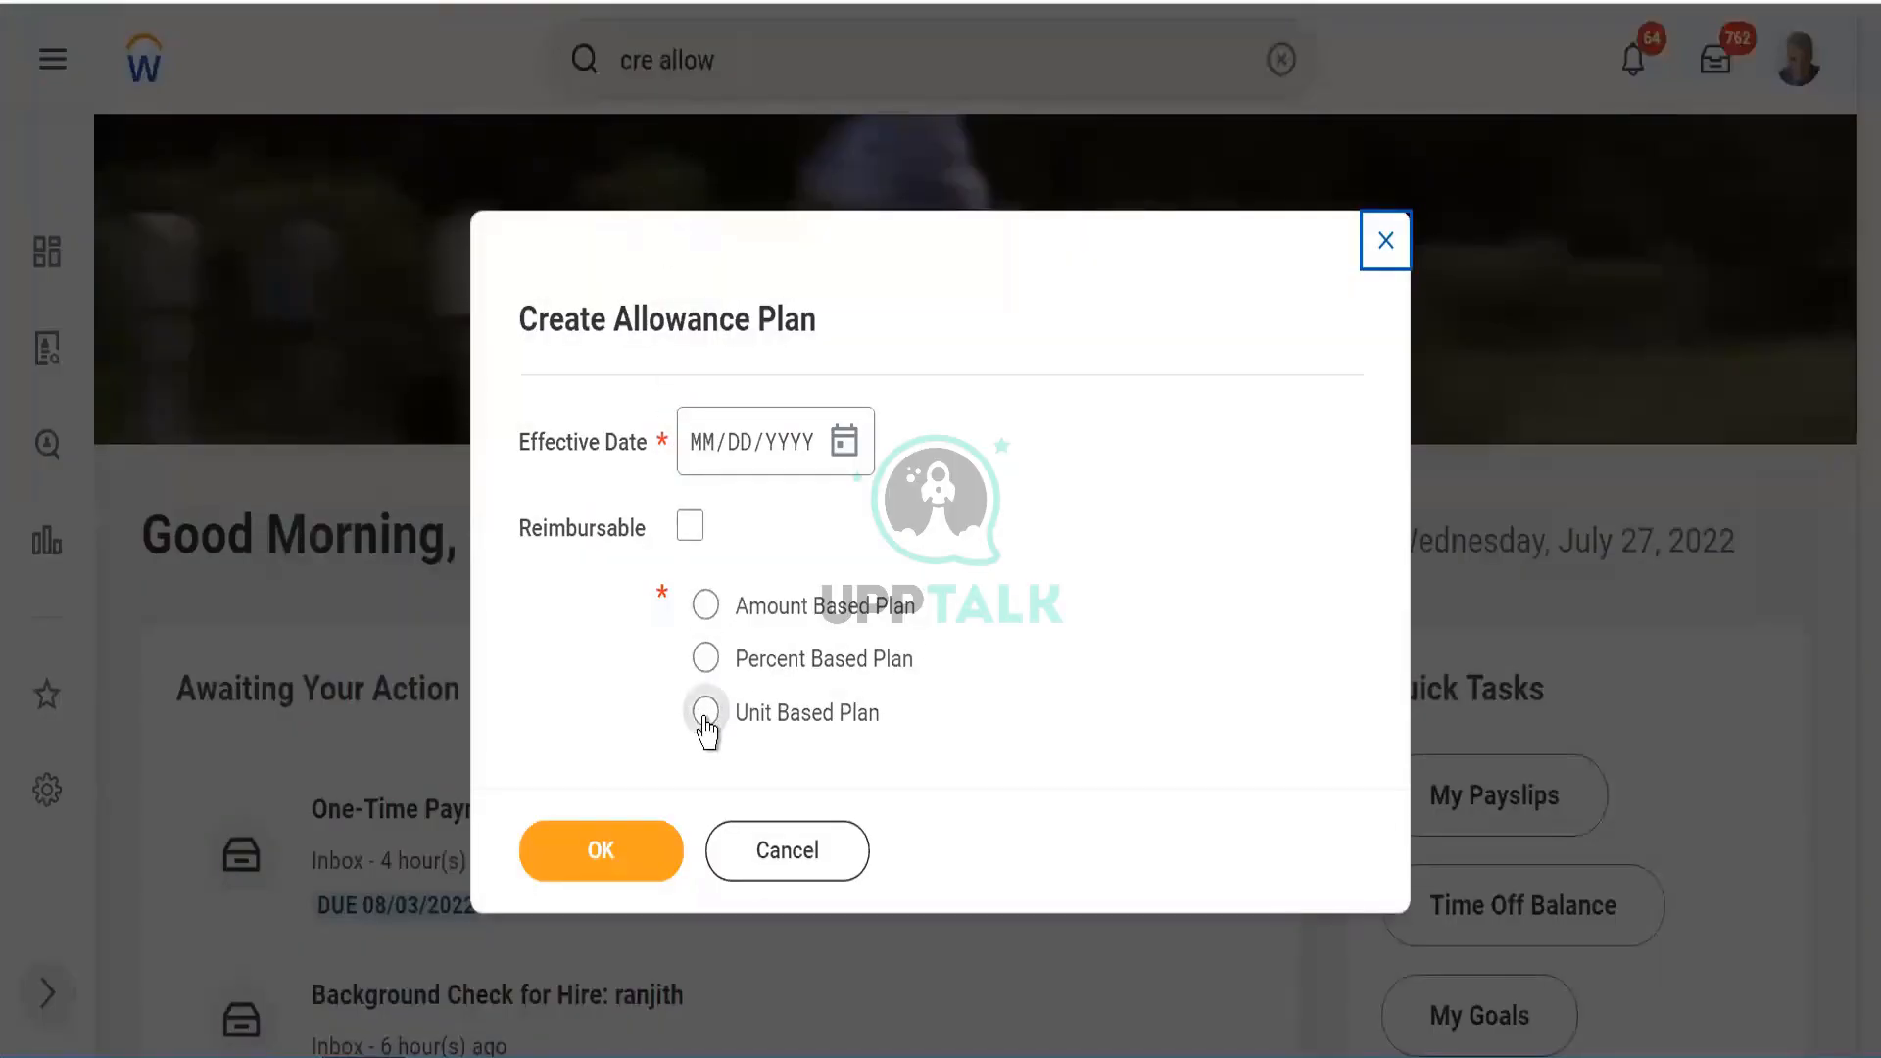
Step: Start a unit-based allowance plan with the effective date 07/27/2022
click(705, 715)
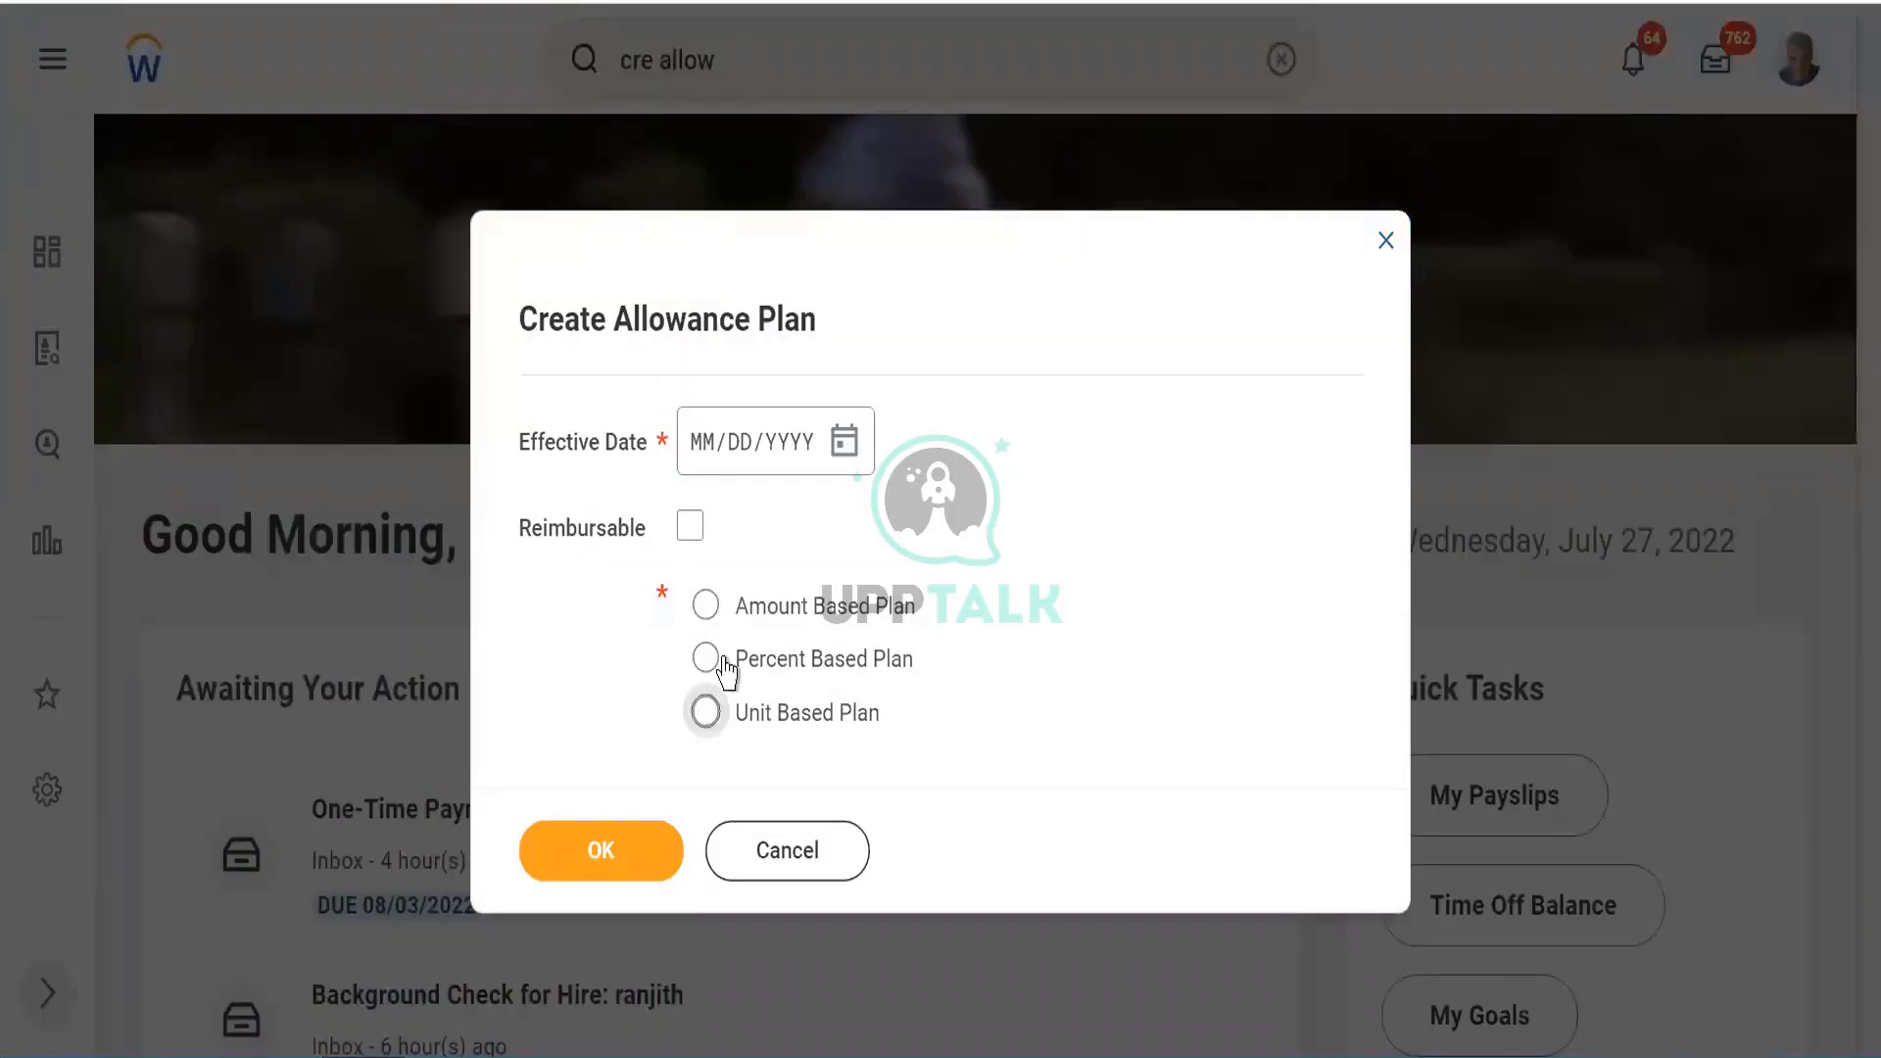
click(843, 441)
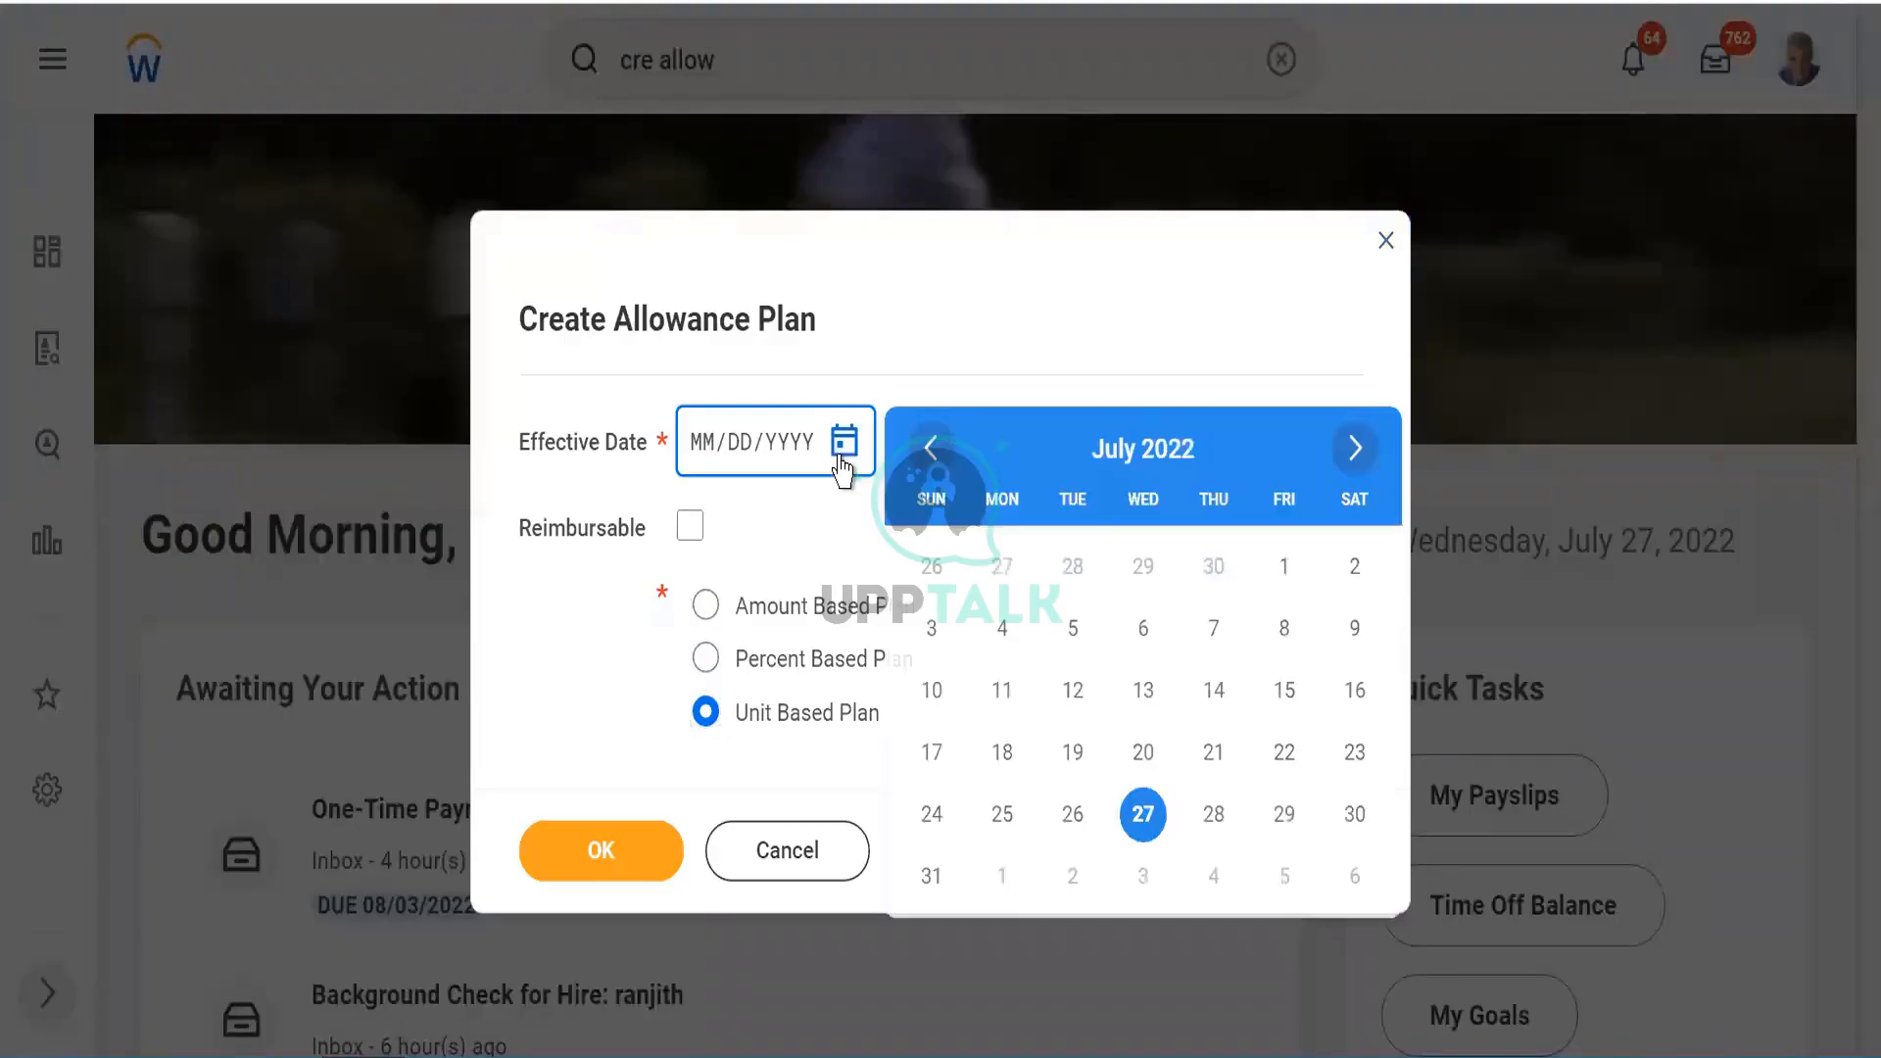
click(1141, 816)
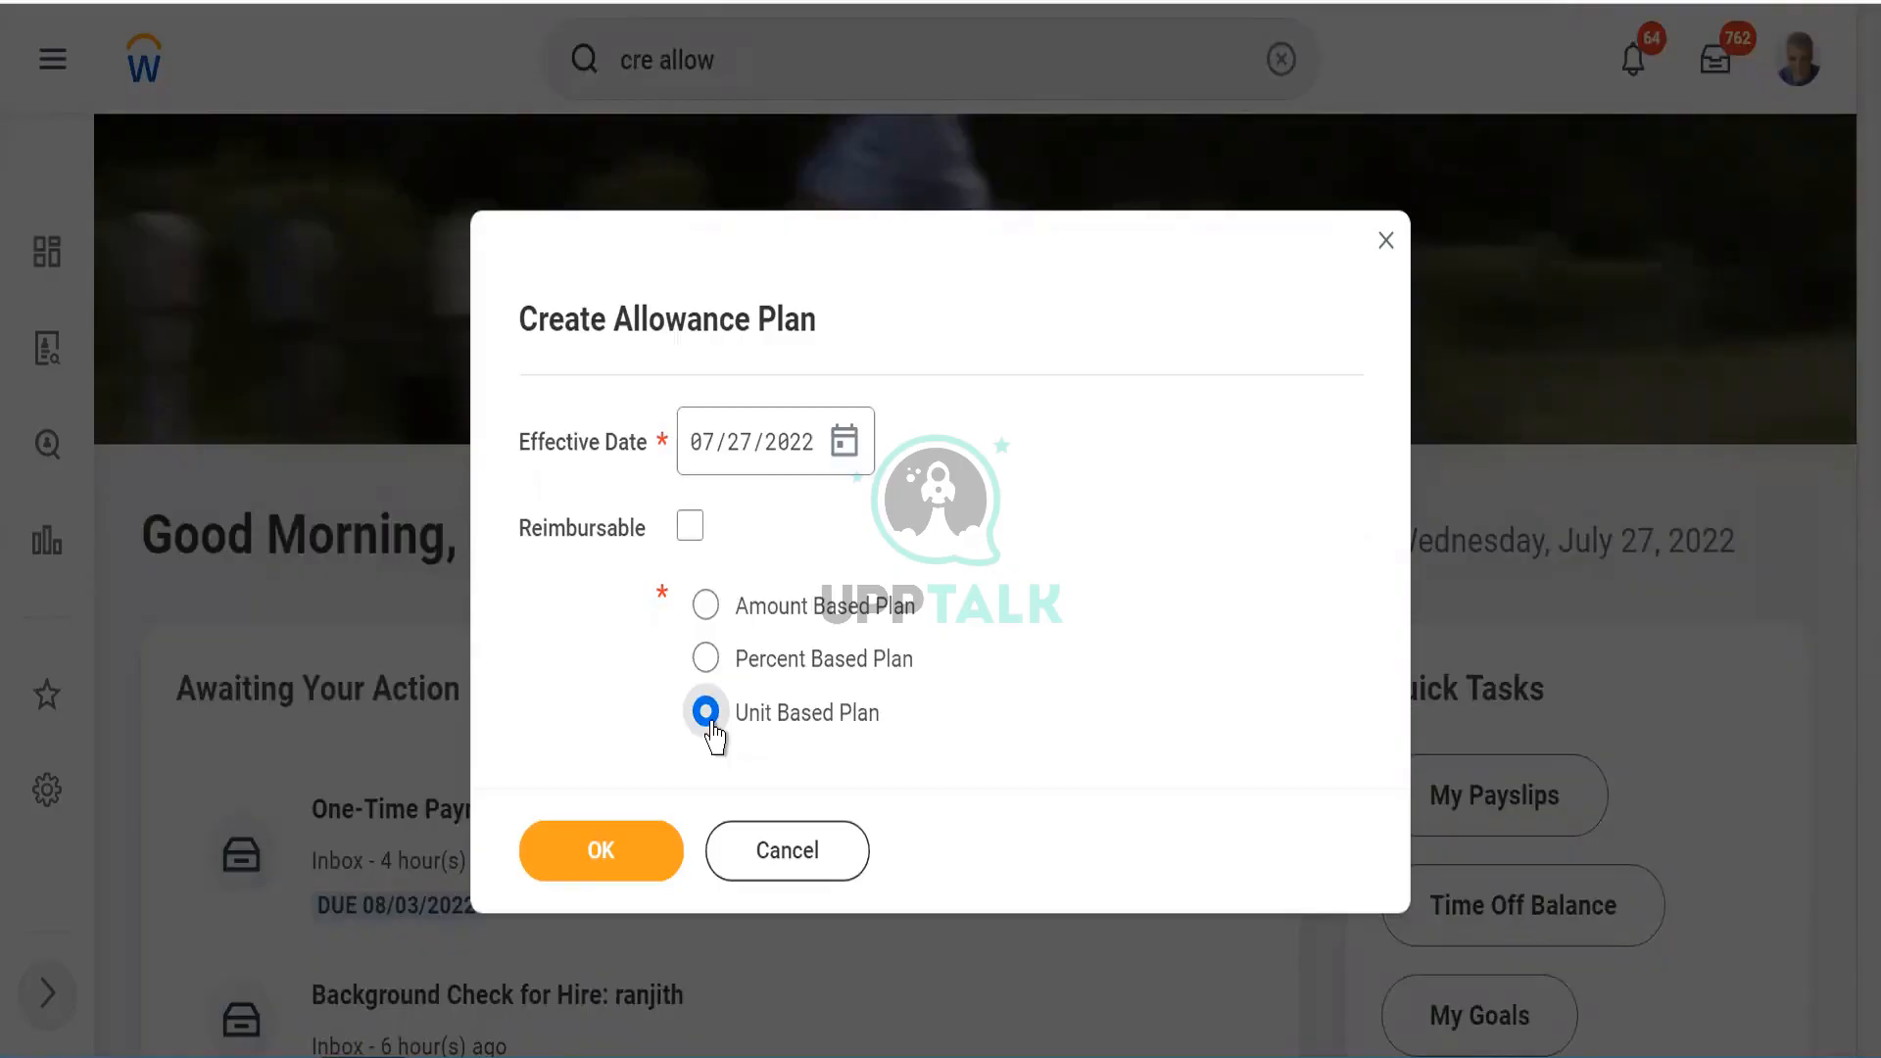
click(582, 870)
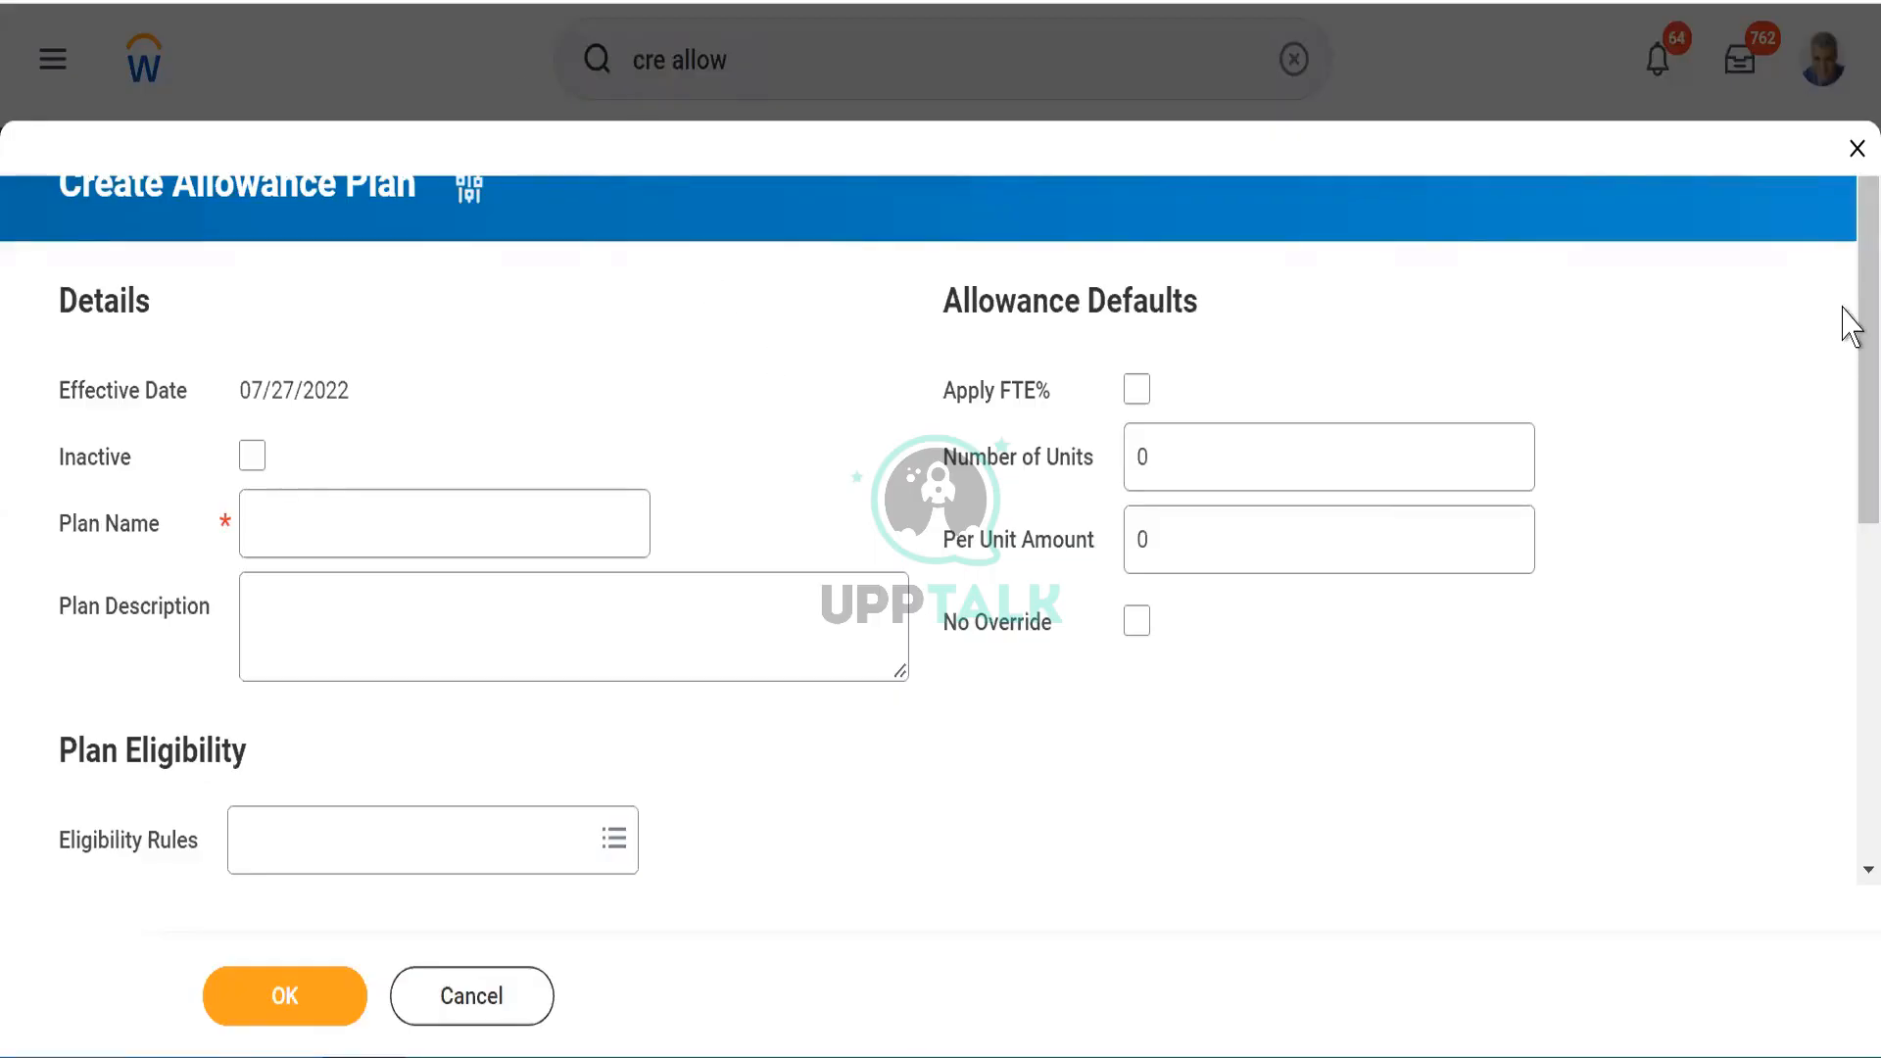
Step: Name the unit-based allowance plan "WLE7_Backlog incentive Plan"
scroll(1849, 324, down, 5)
scroll(1847, 126, up, 5)
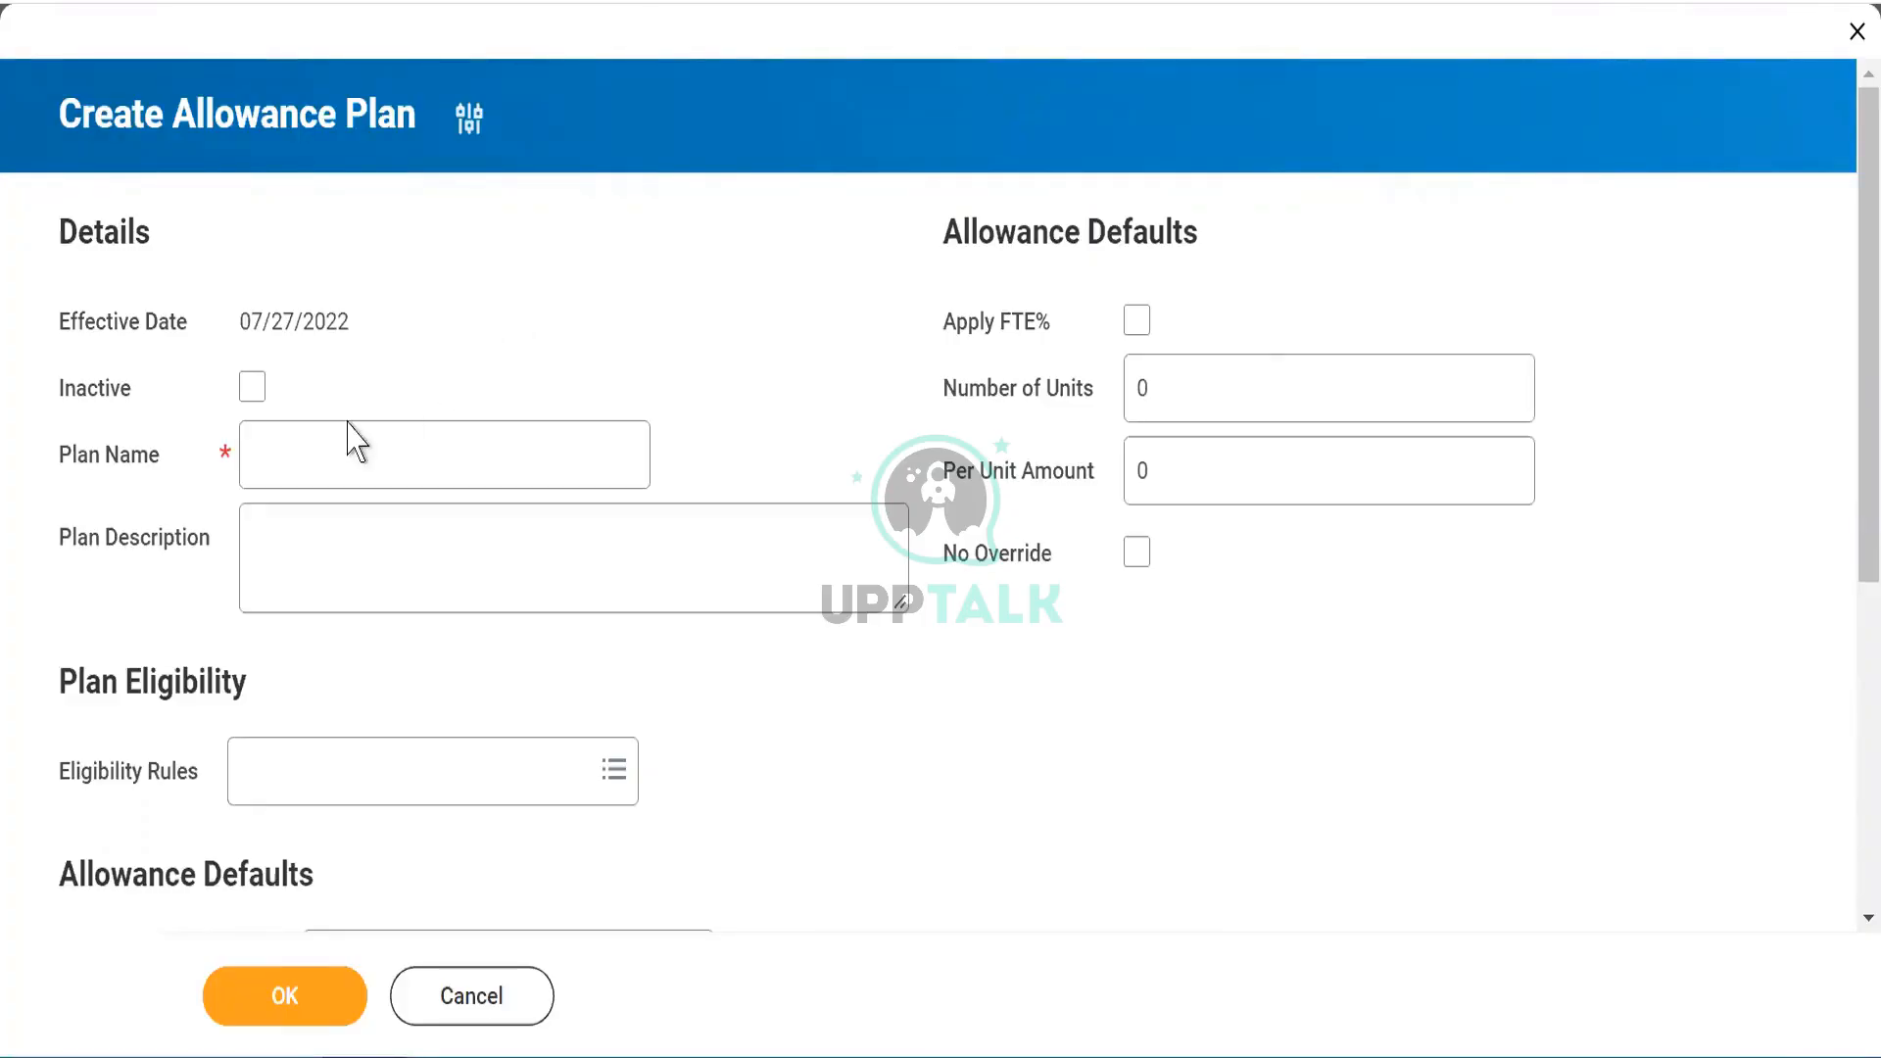
click(300, 437)
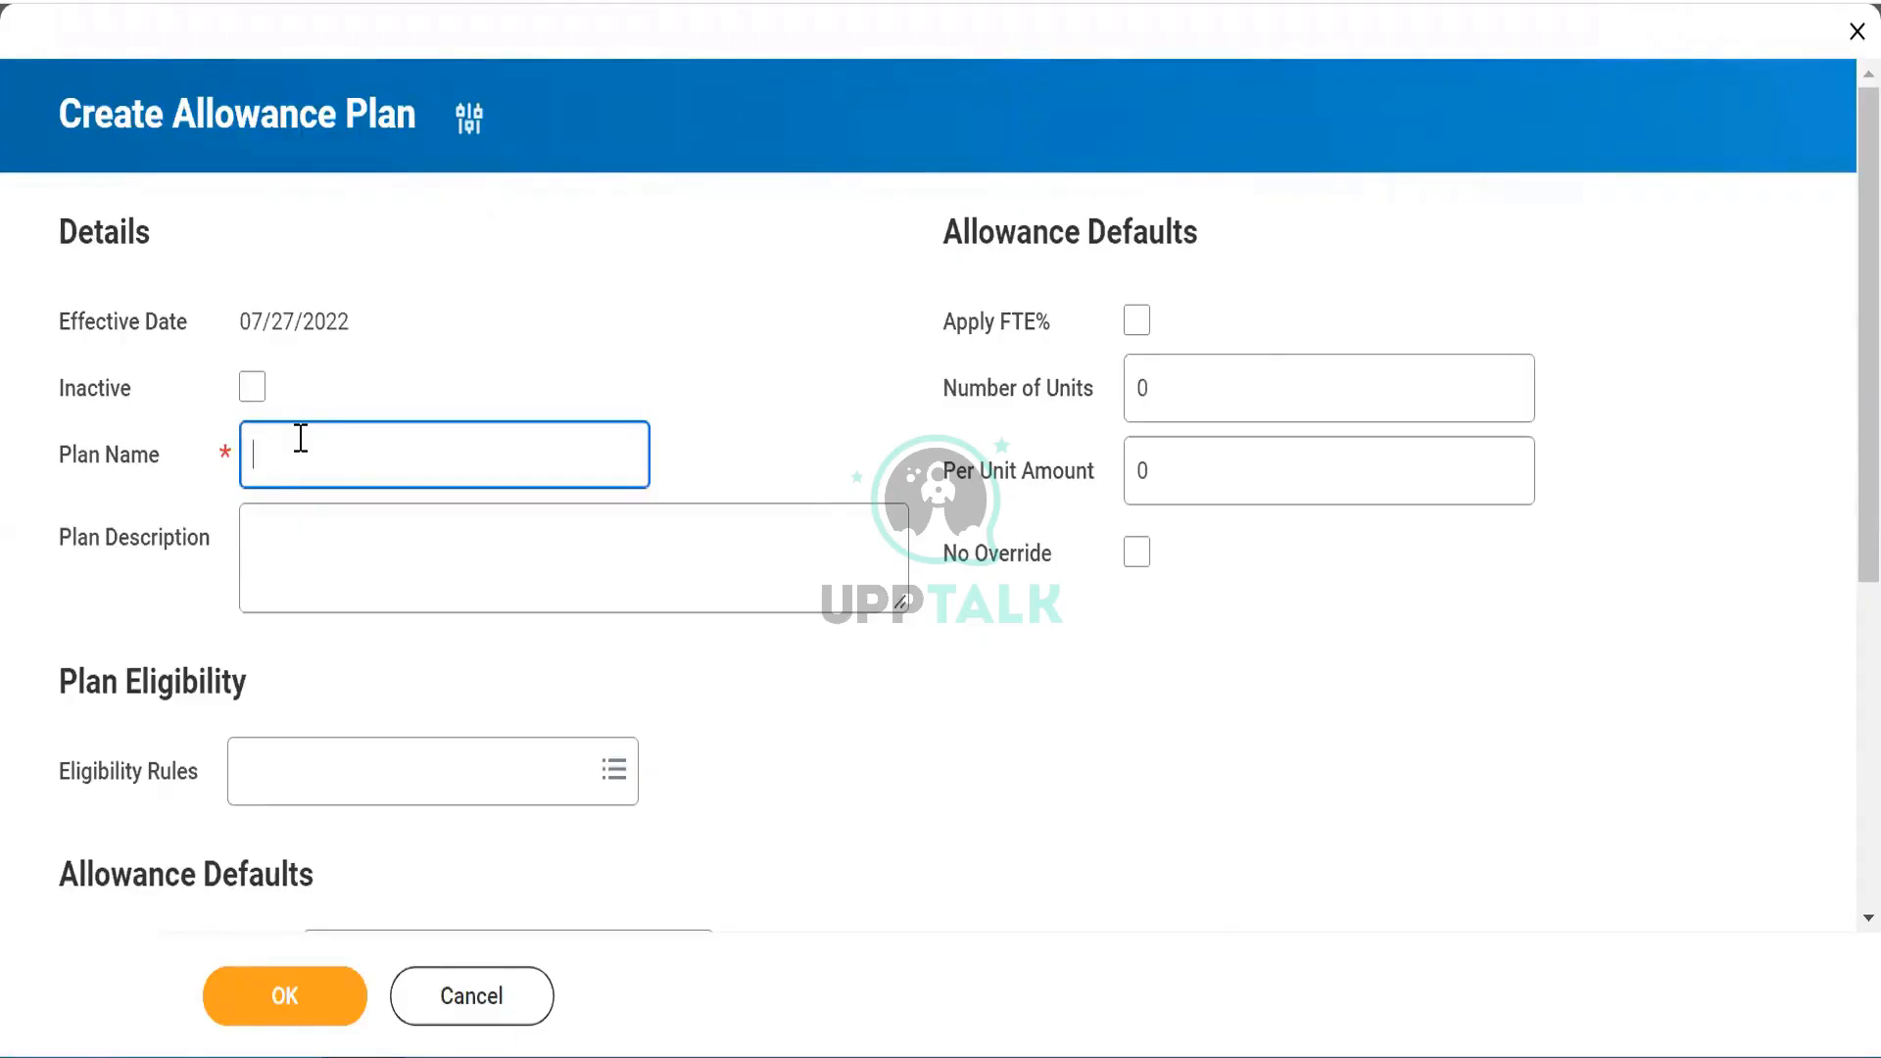
text(WLE7_Backlog incentive)
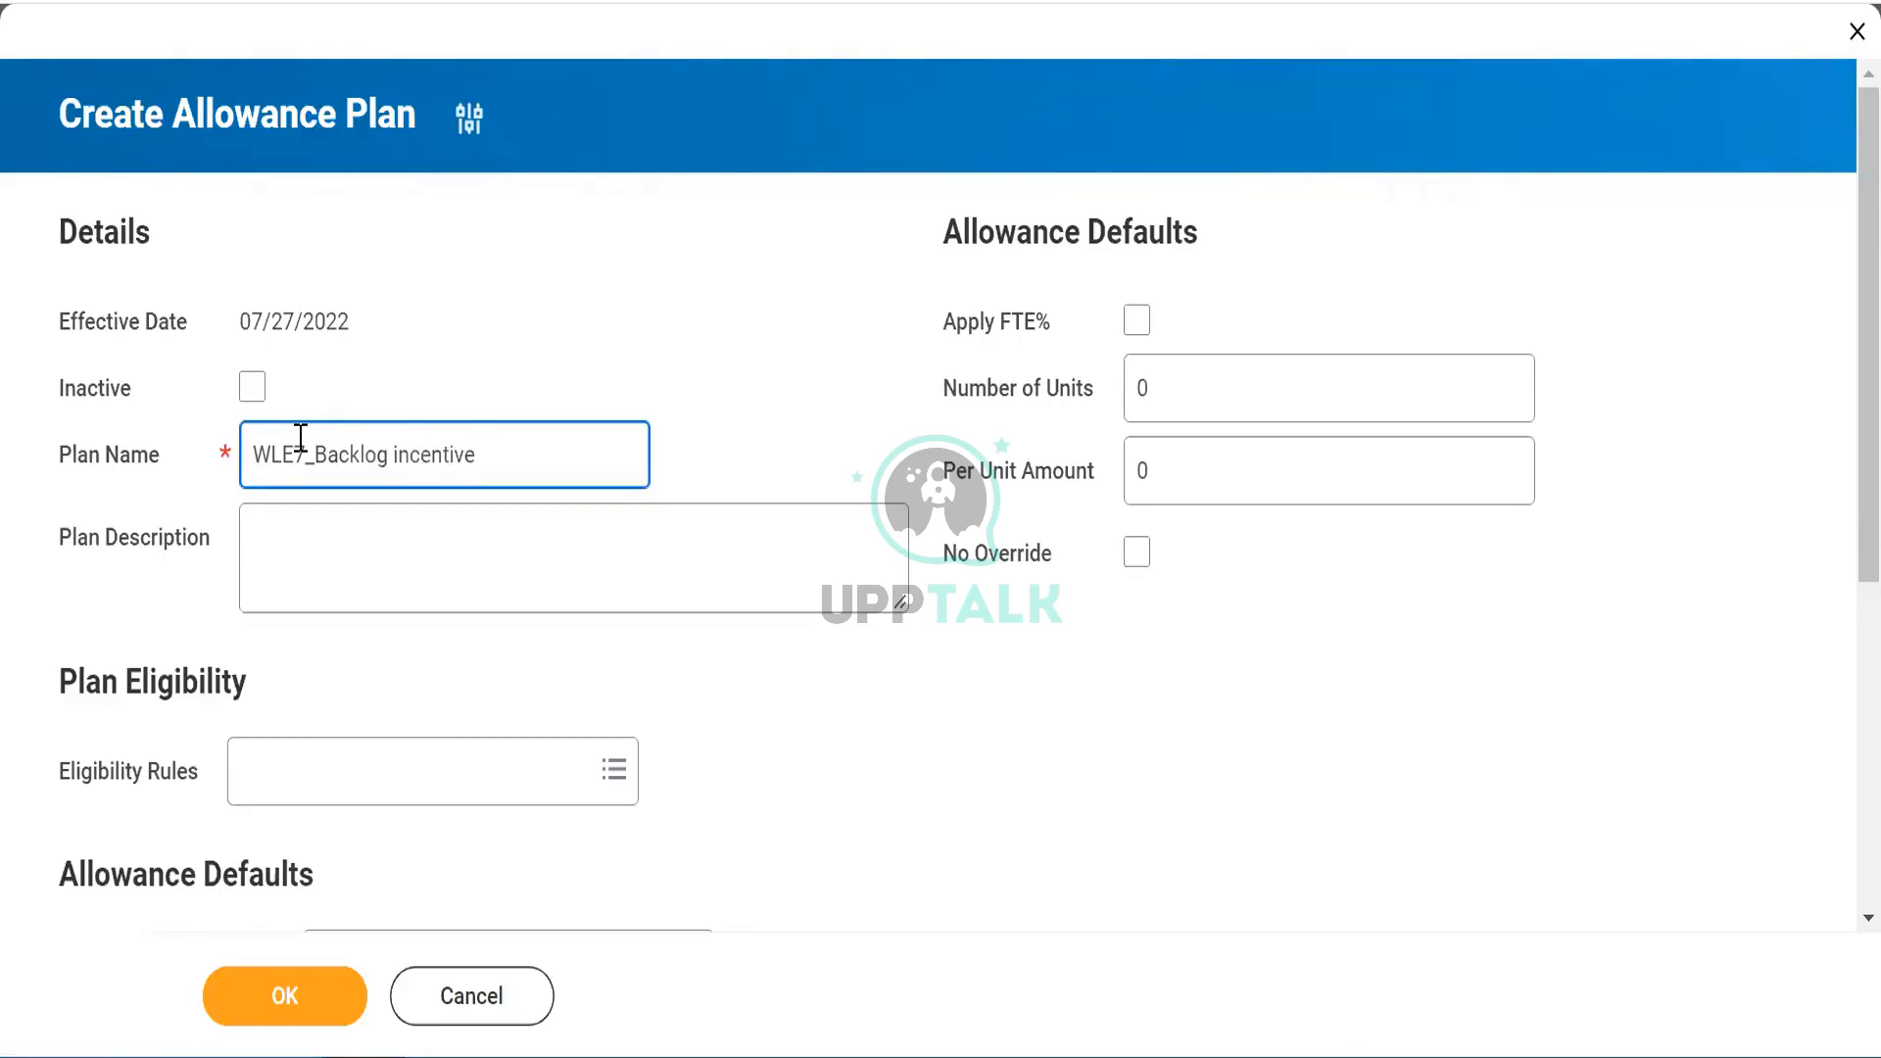
text( Plan)
click(745, 735)
Step: Set the compensation element in the plan's allowance defaults to Base Pay
scroll(745, 735, down, 1)
scroll(753, 735, down, 5)
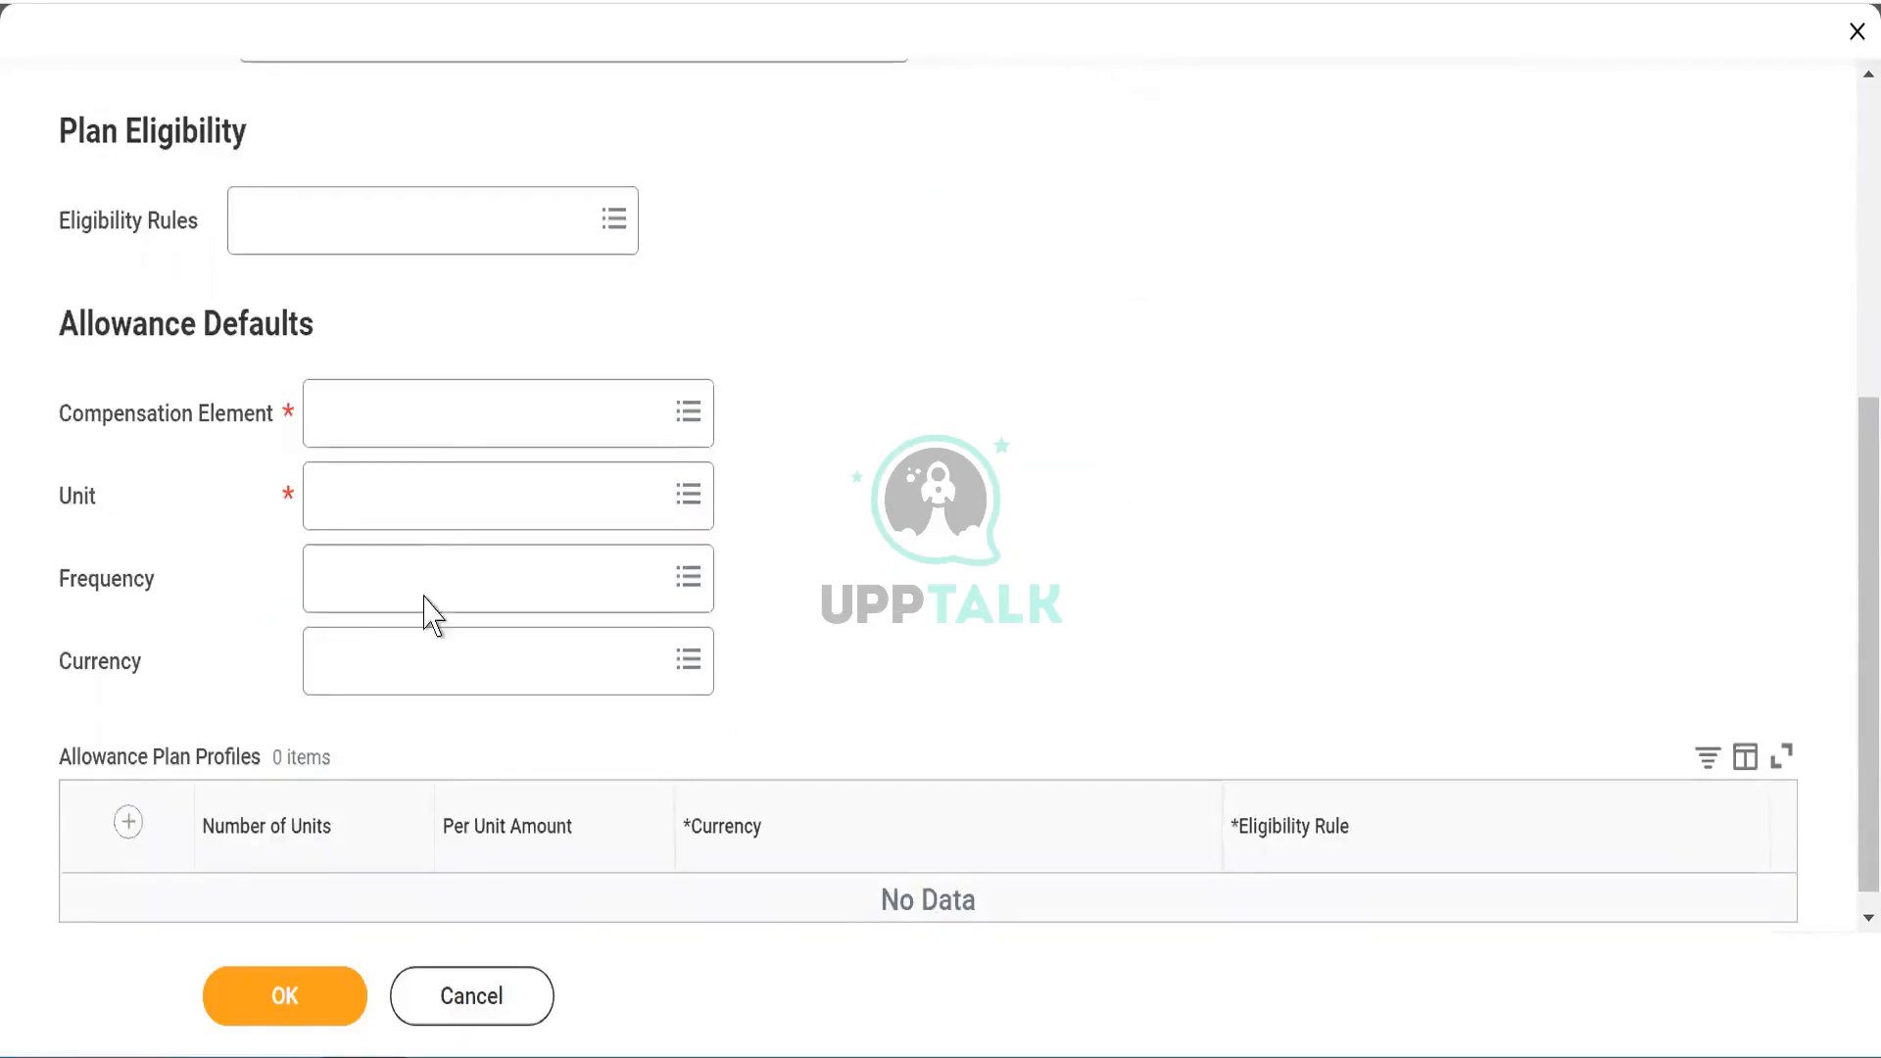
click(365, 423)
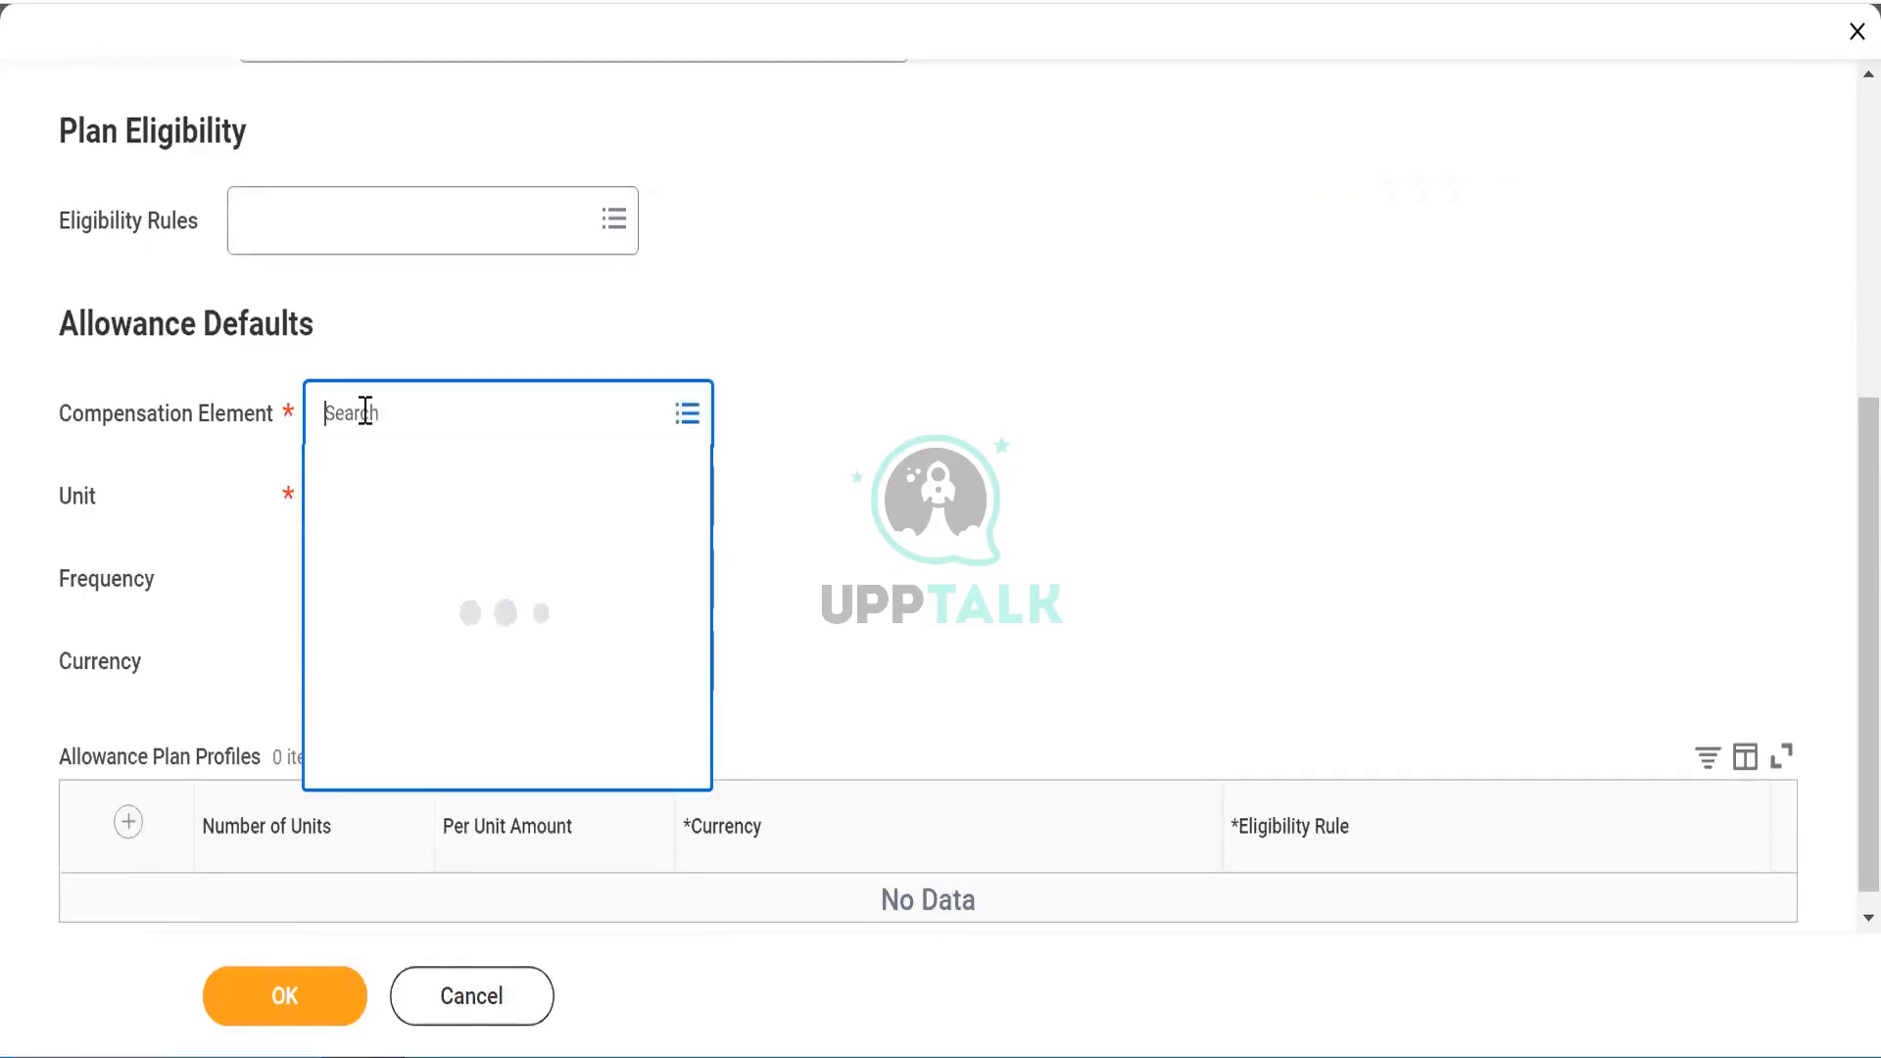
text(base pay)
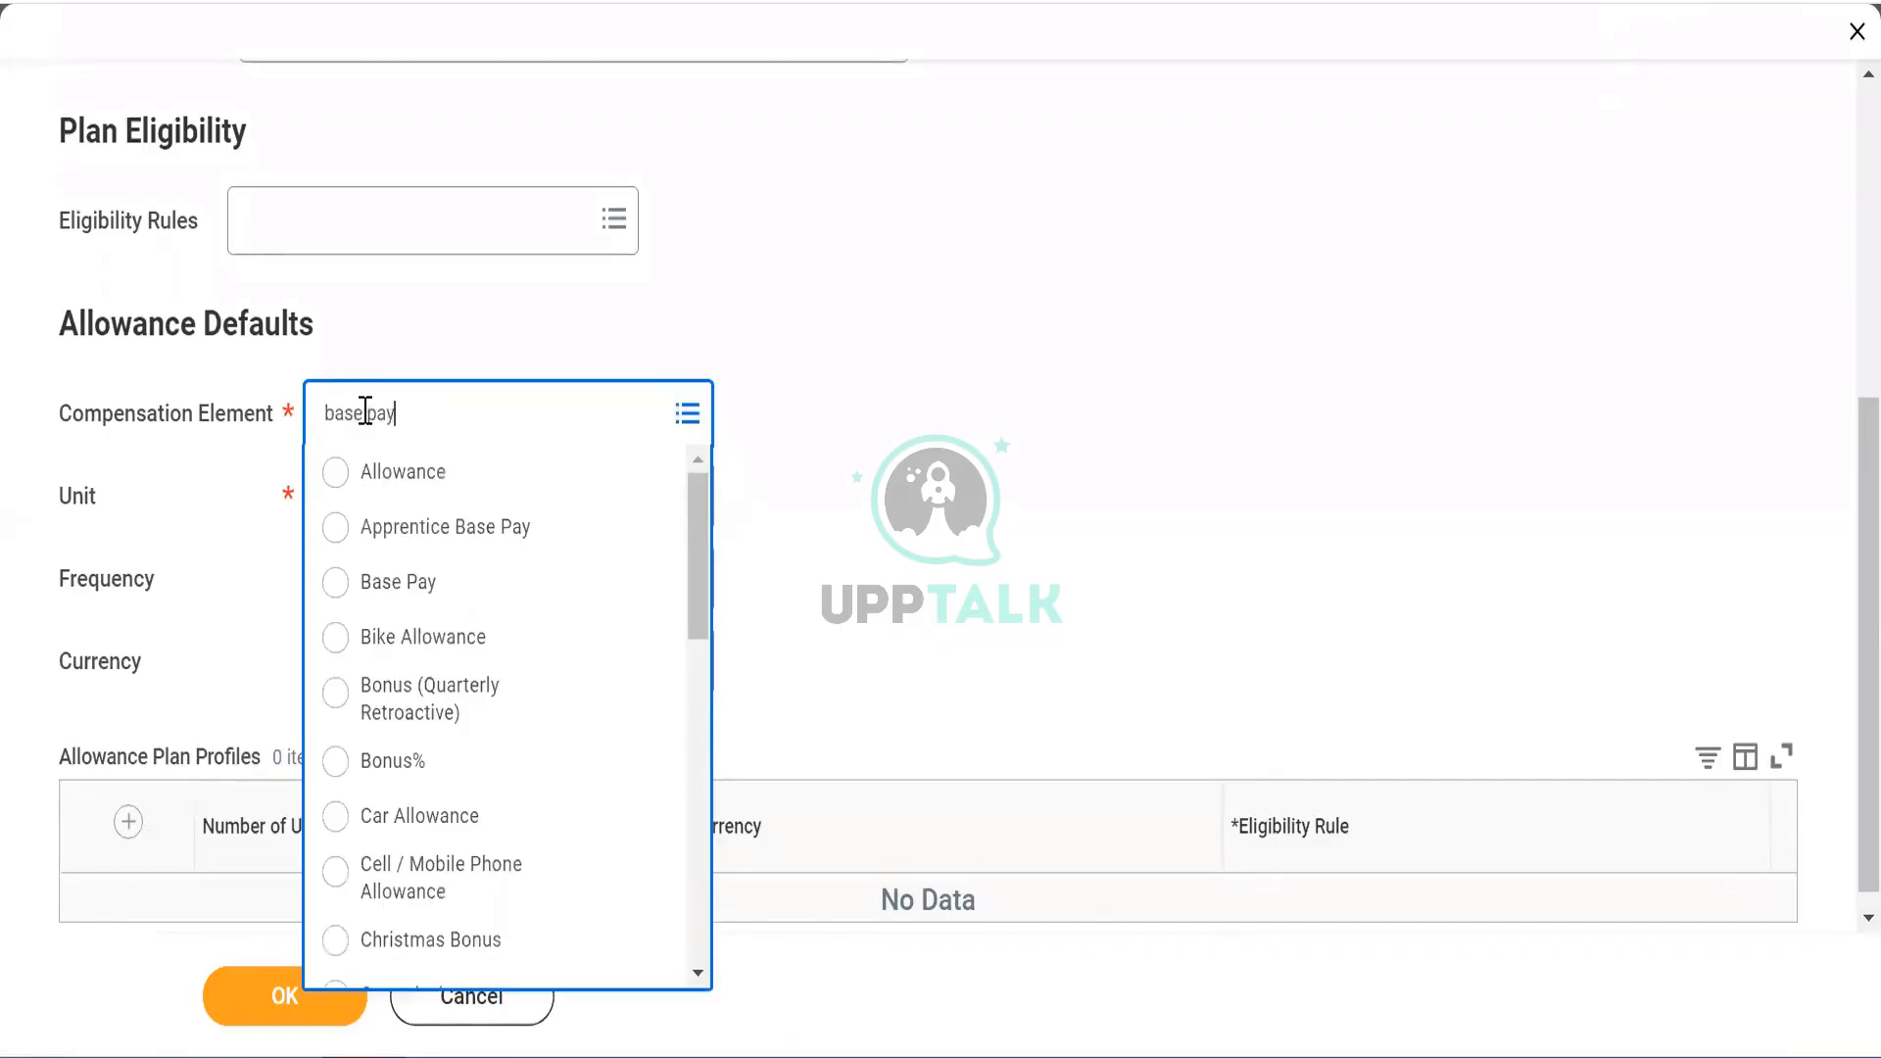
key(Return)
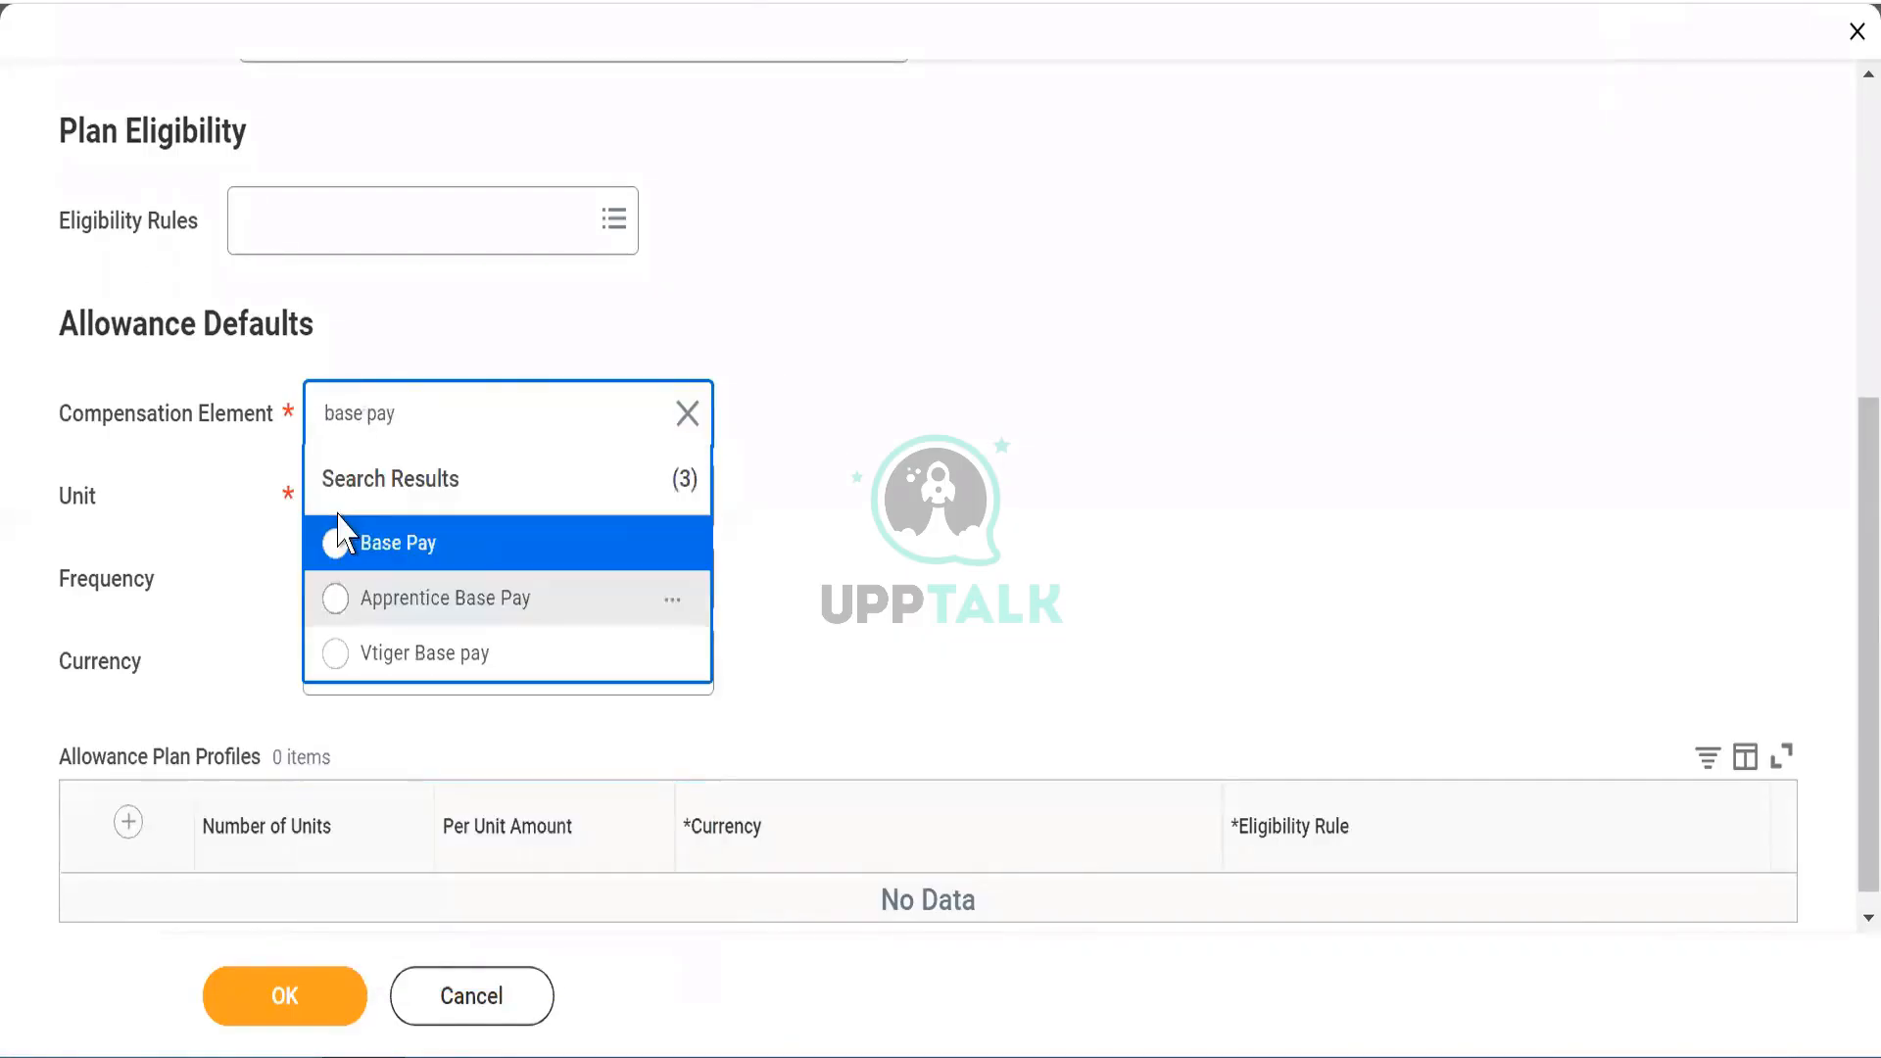
click(336, 543)
click(1127, 502)
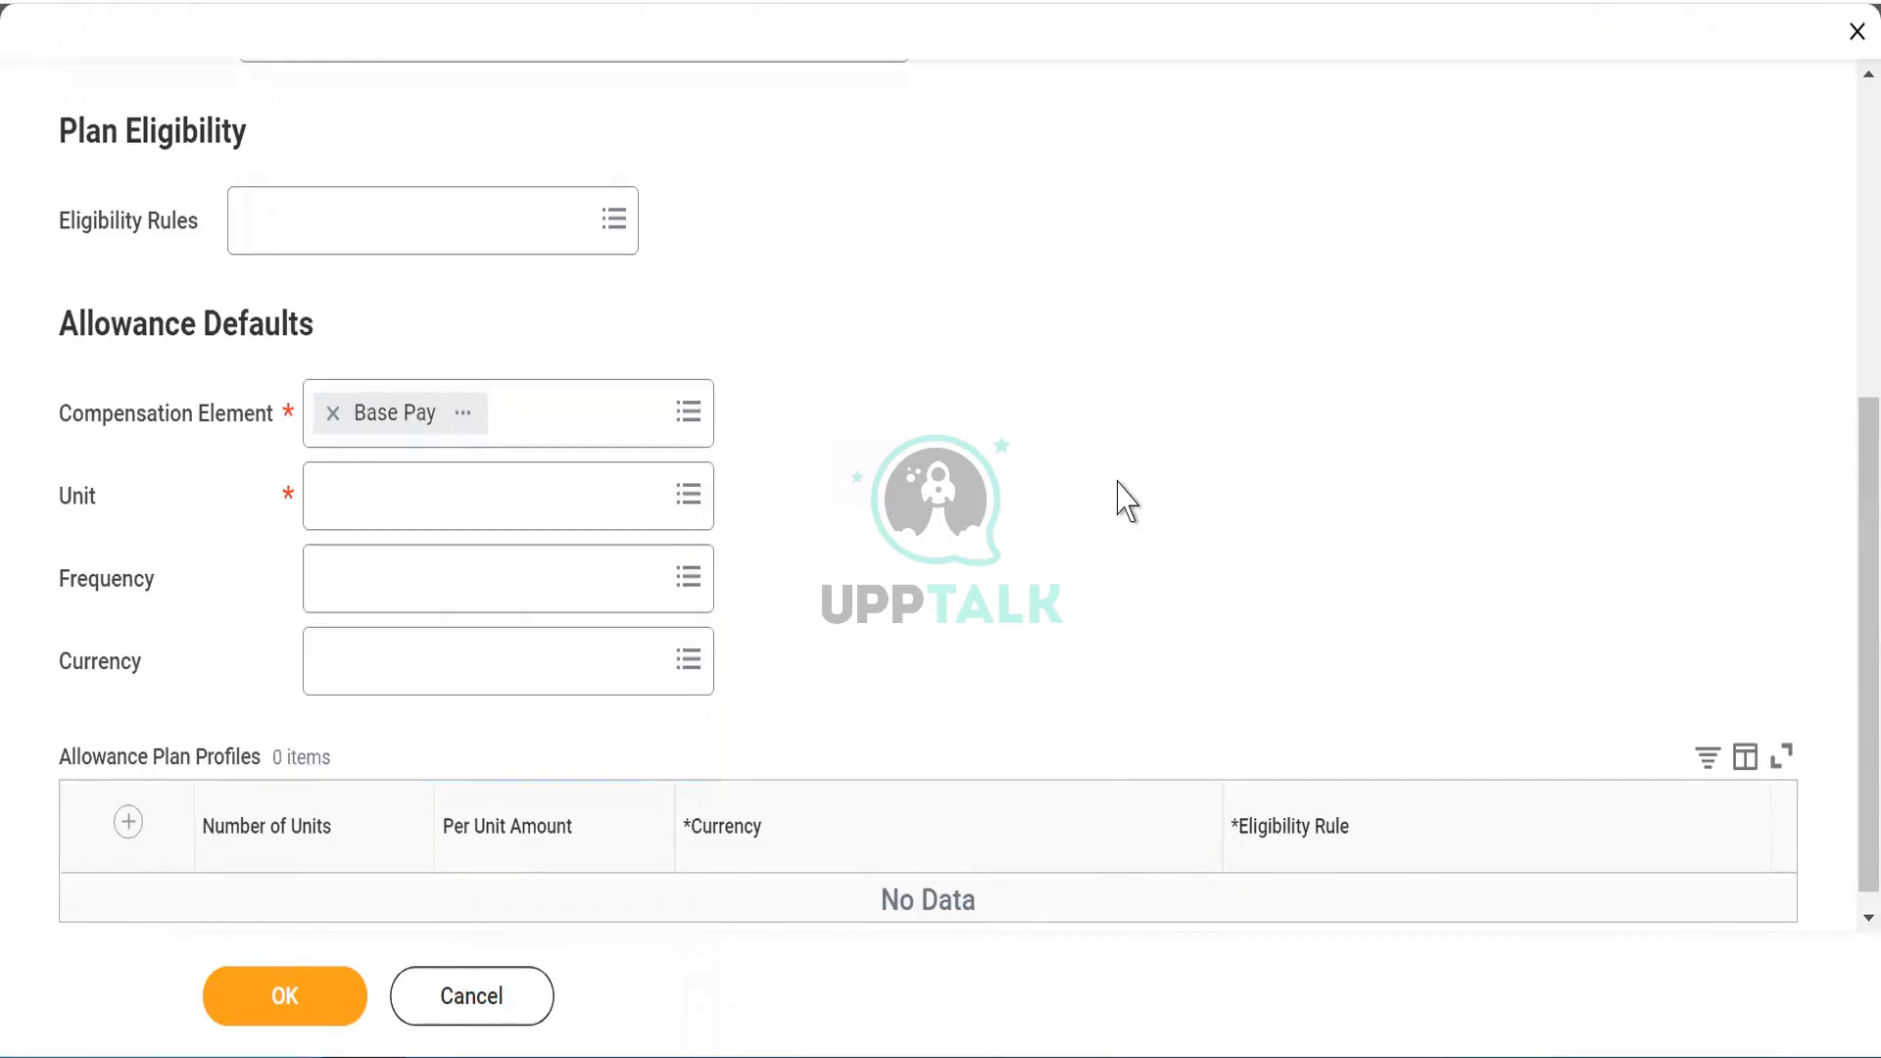
click(387, 480)
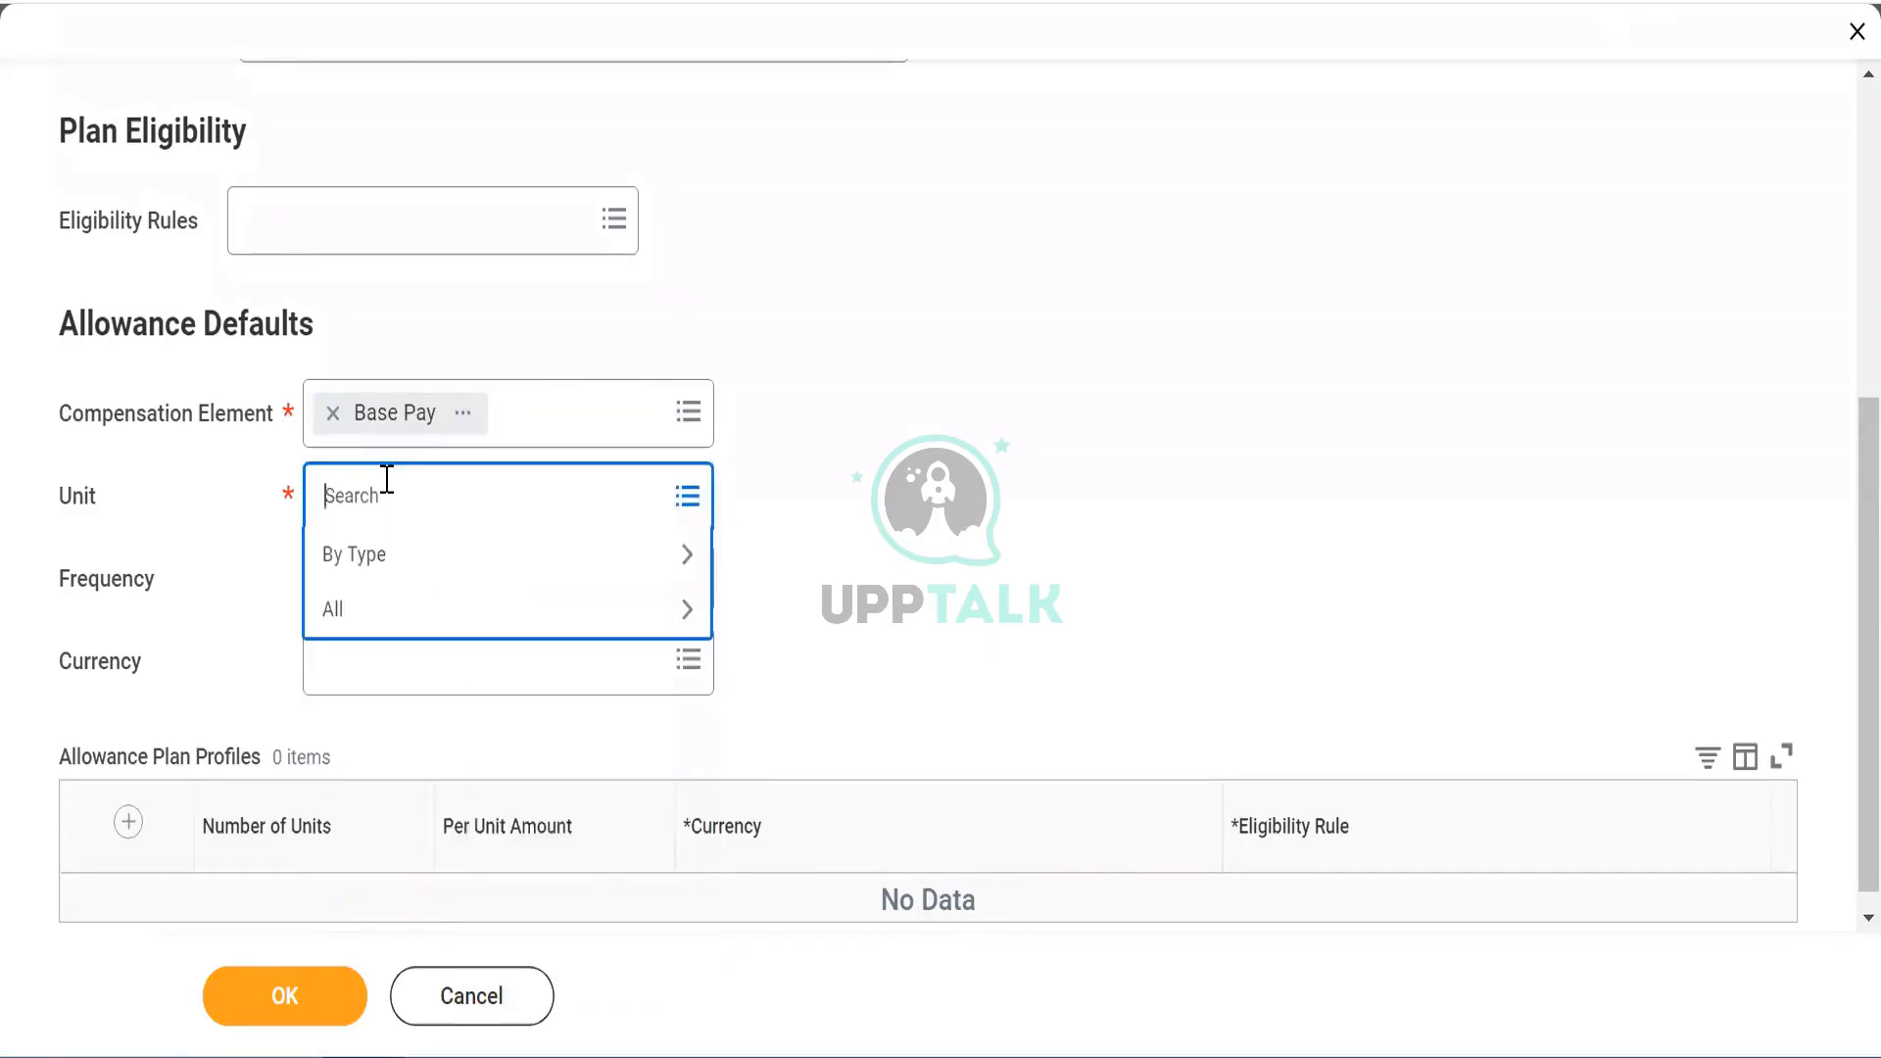
text(cases)
key(BackSpace)
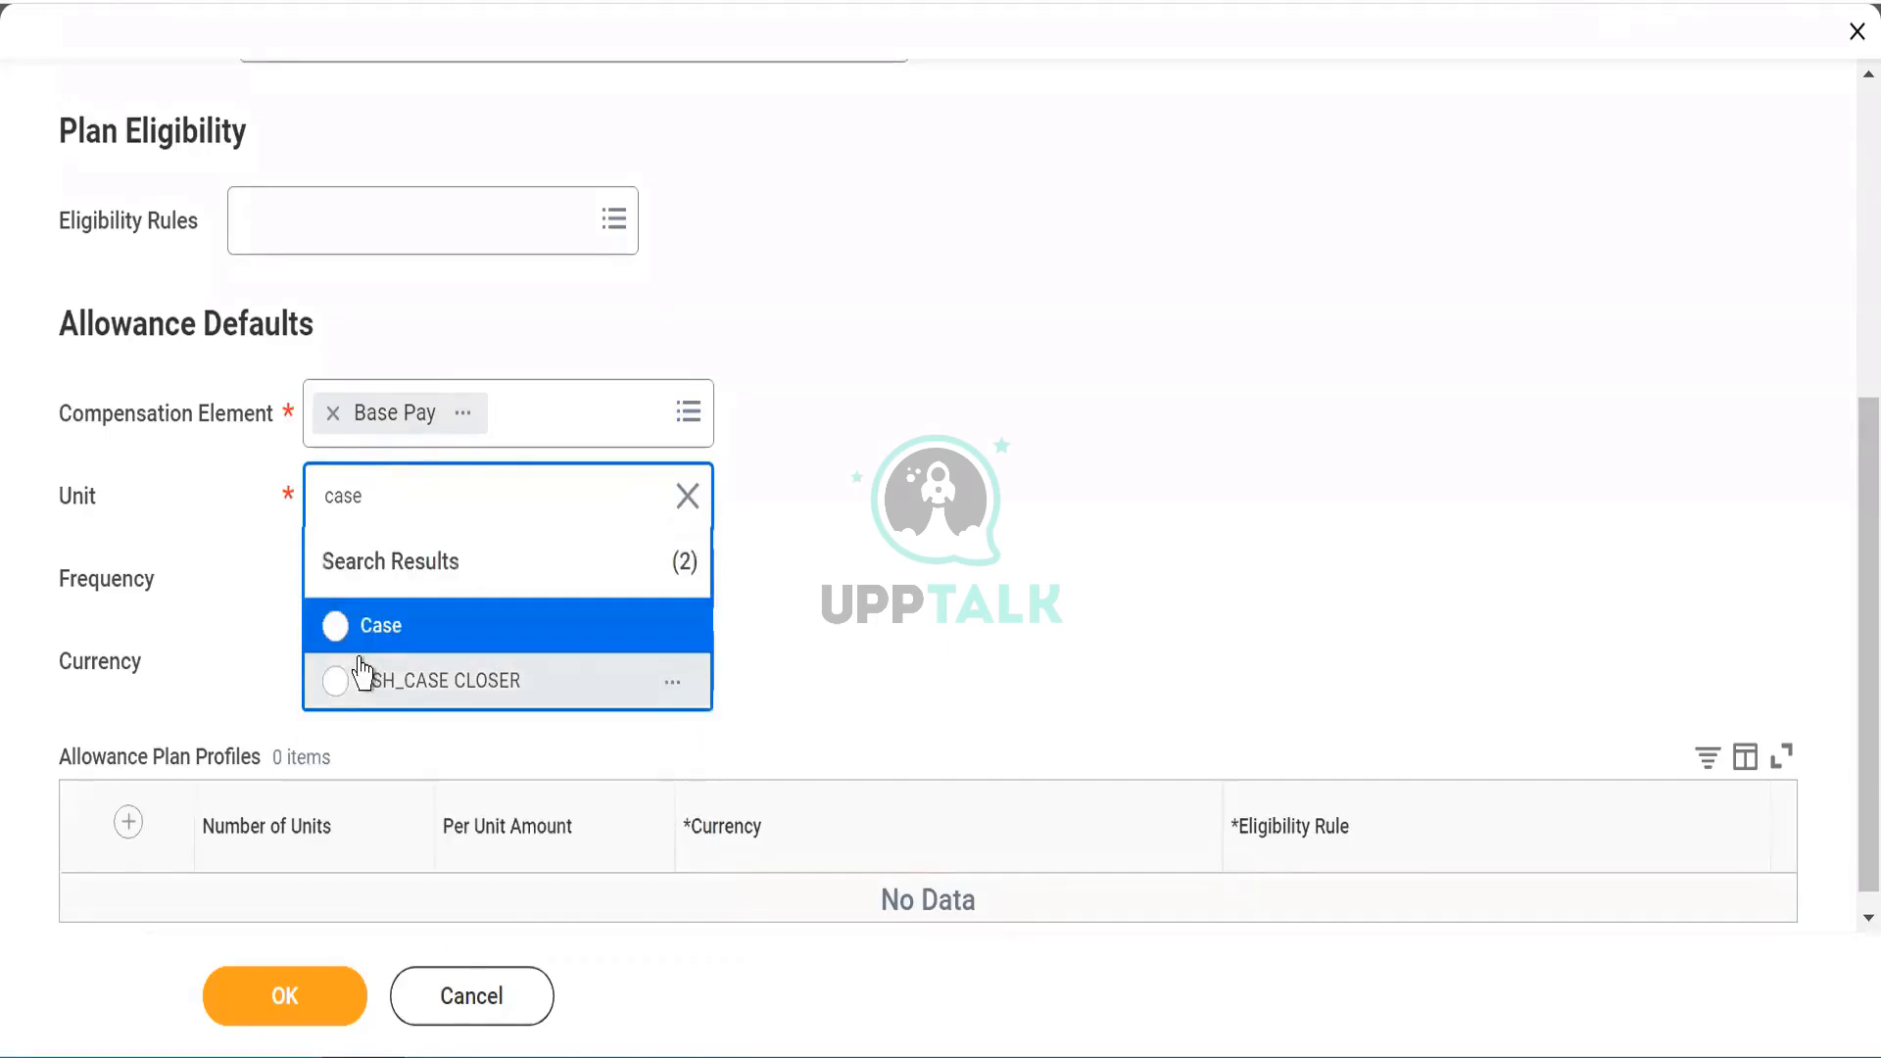
click(689, 497)
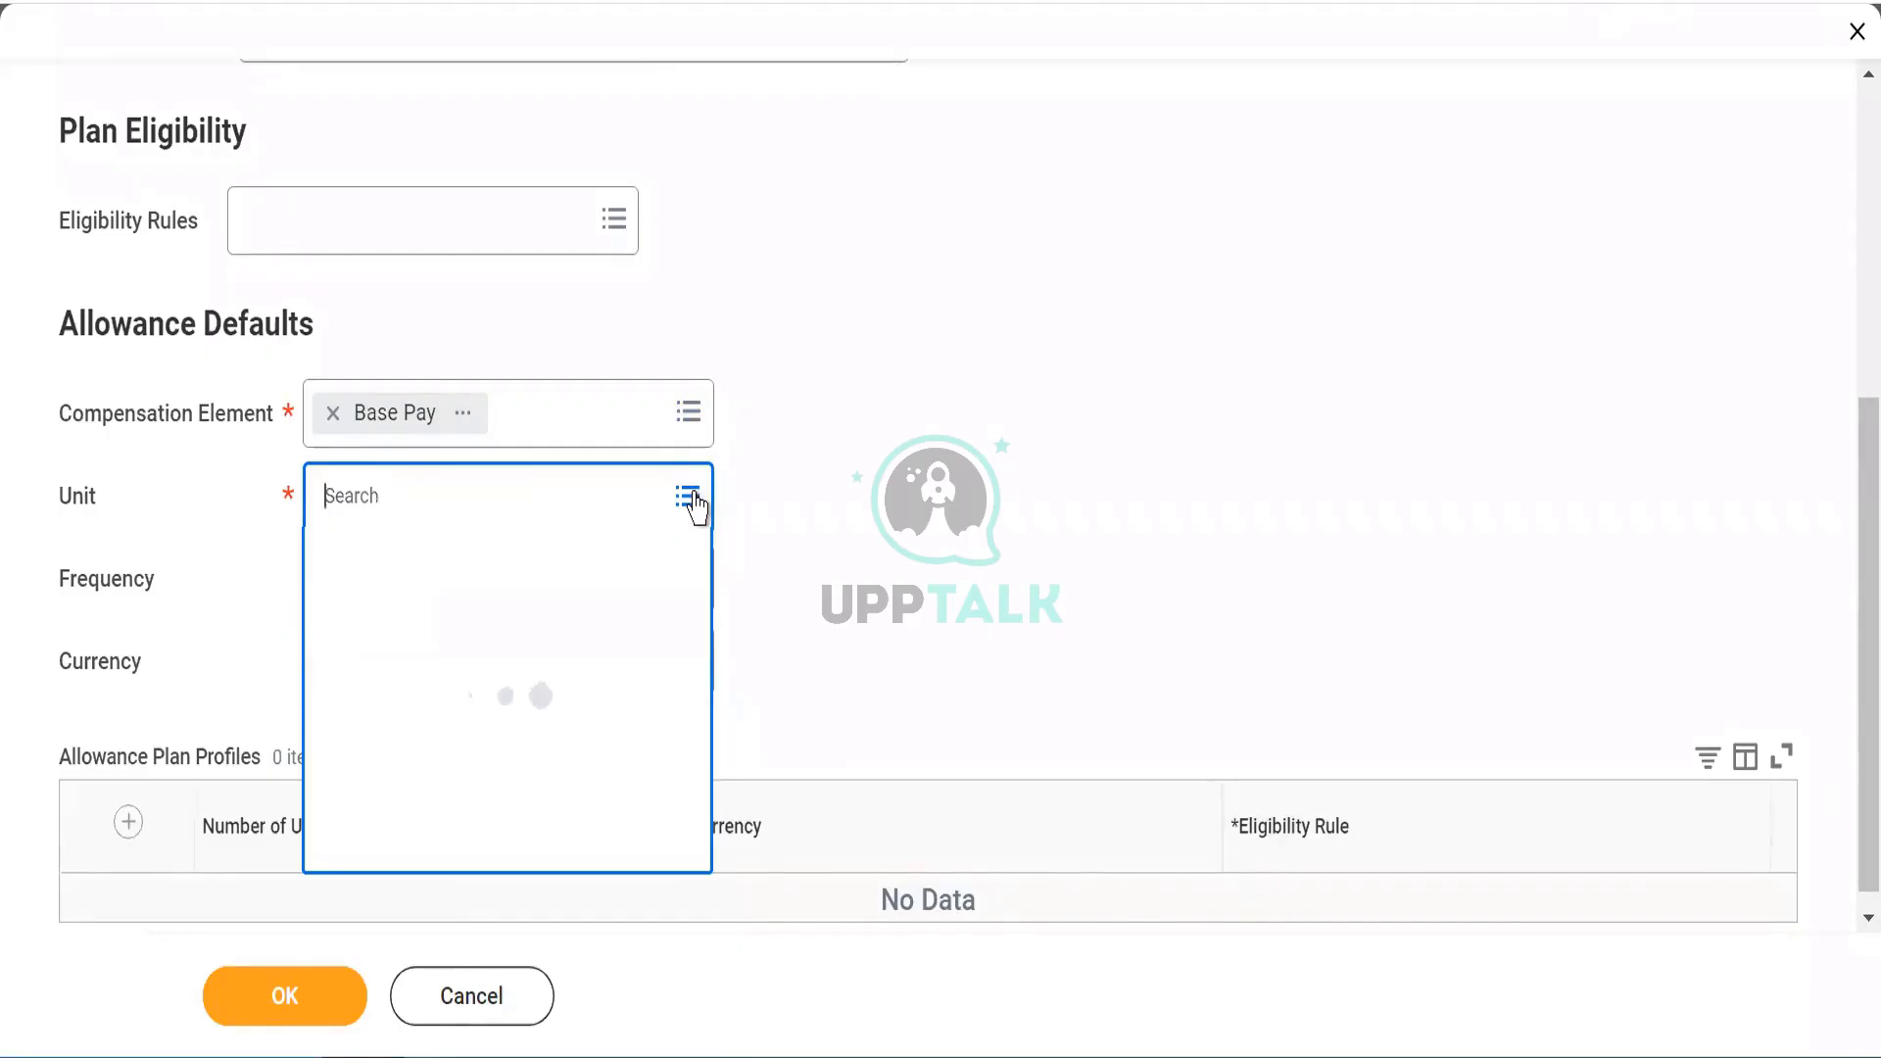
click(689, 500)
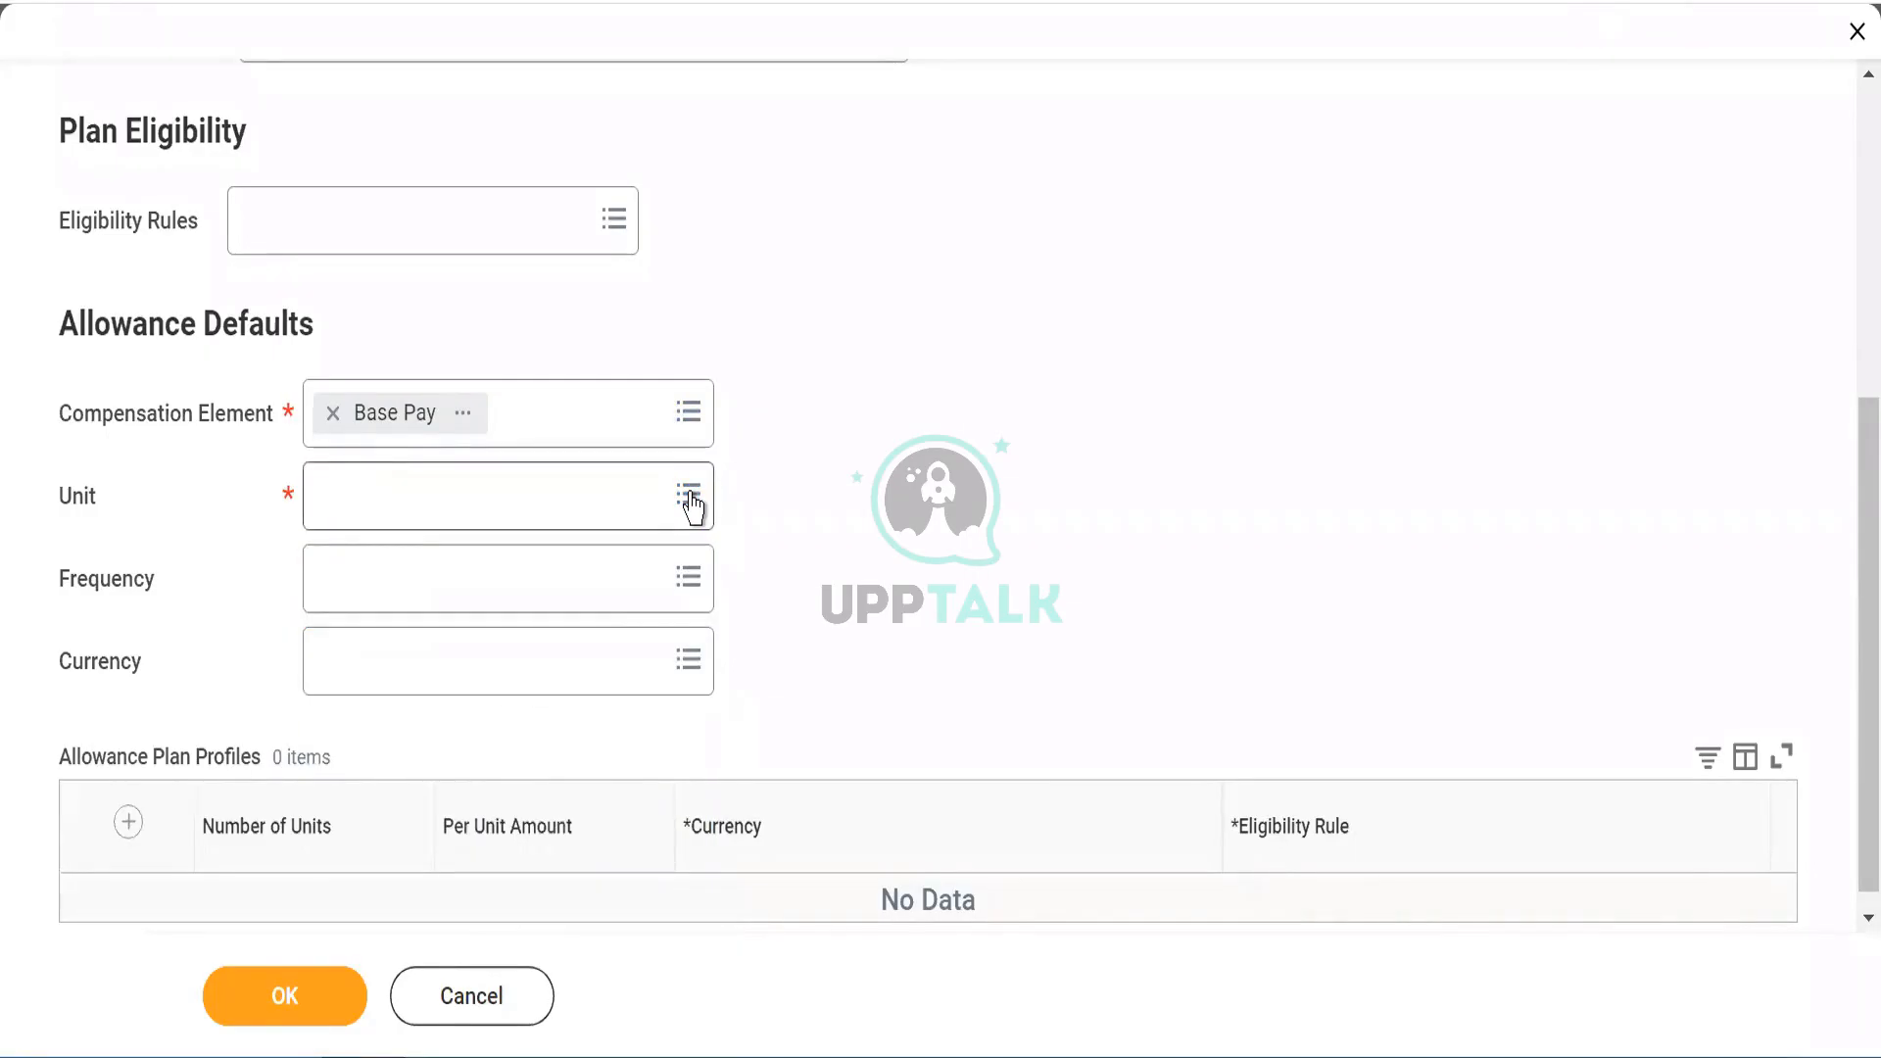
click(690, 499)
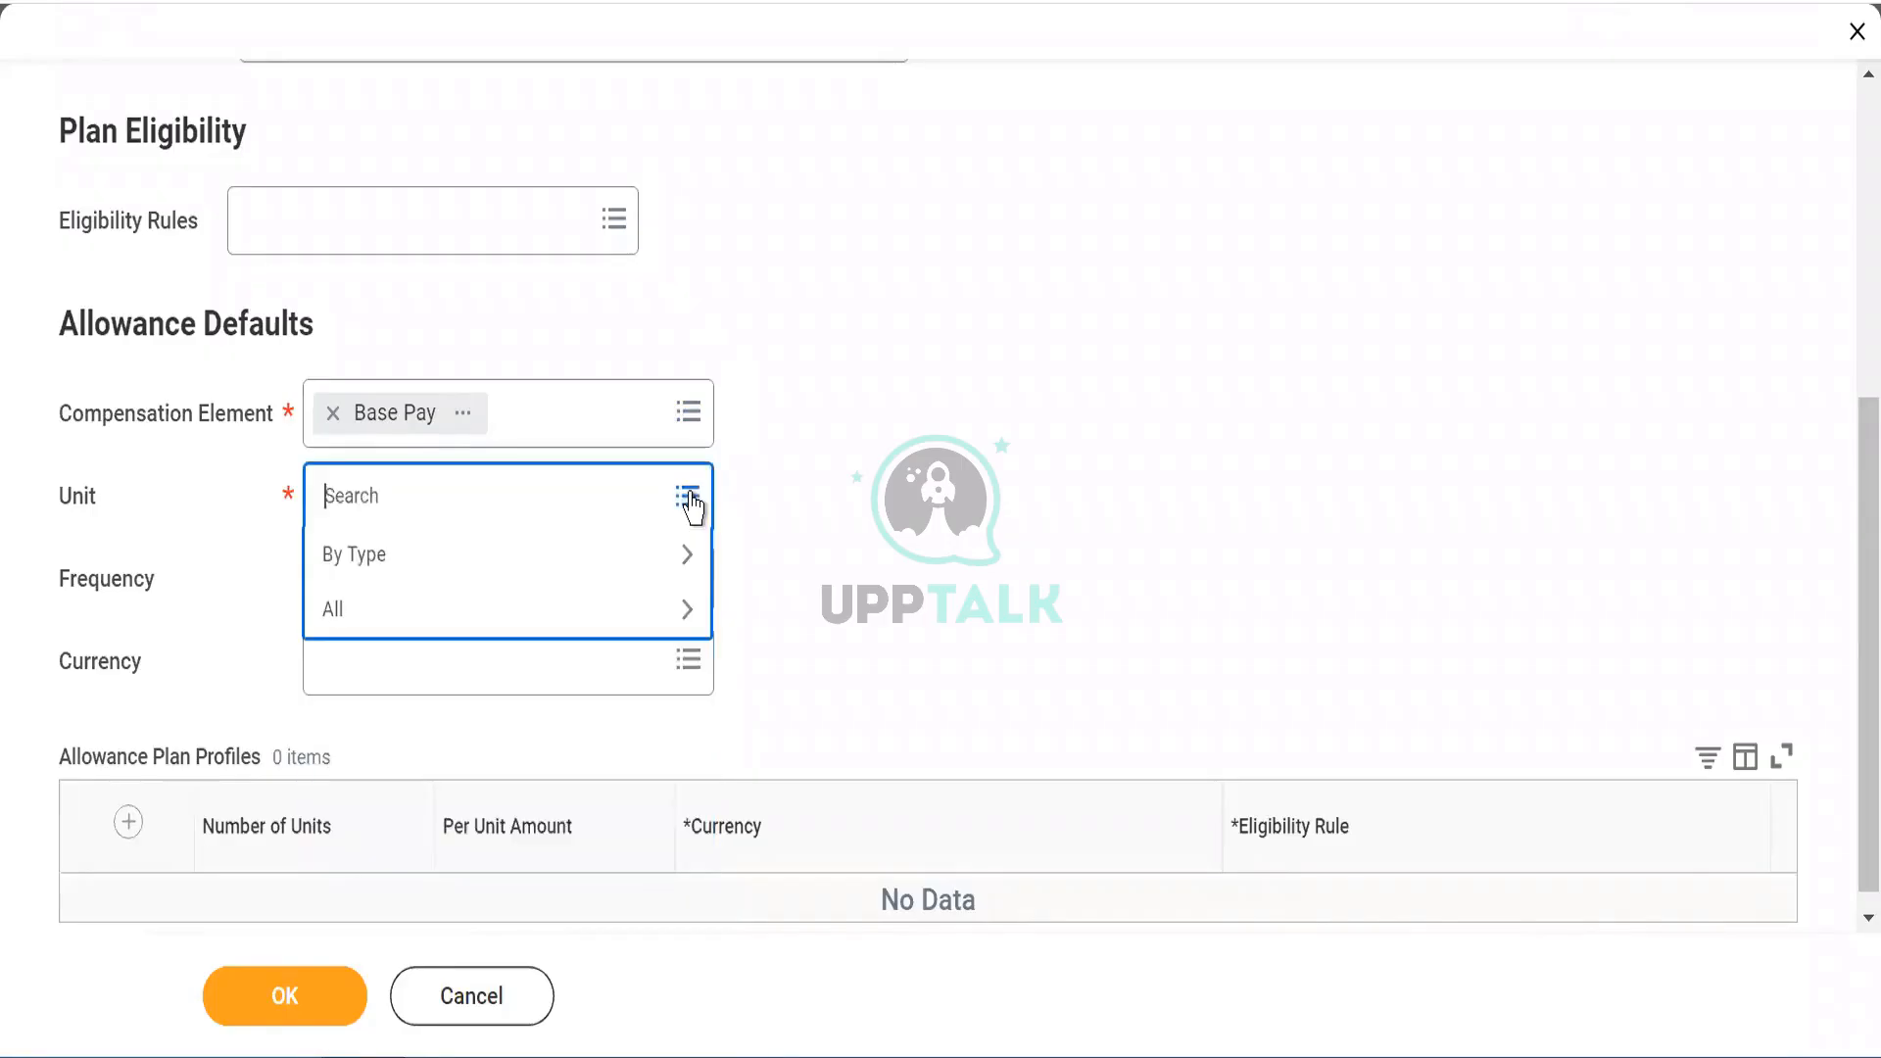
click(683, 622)
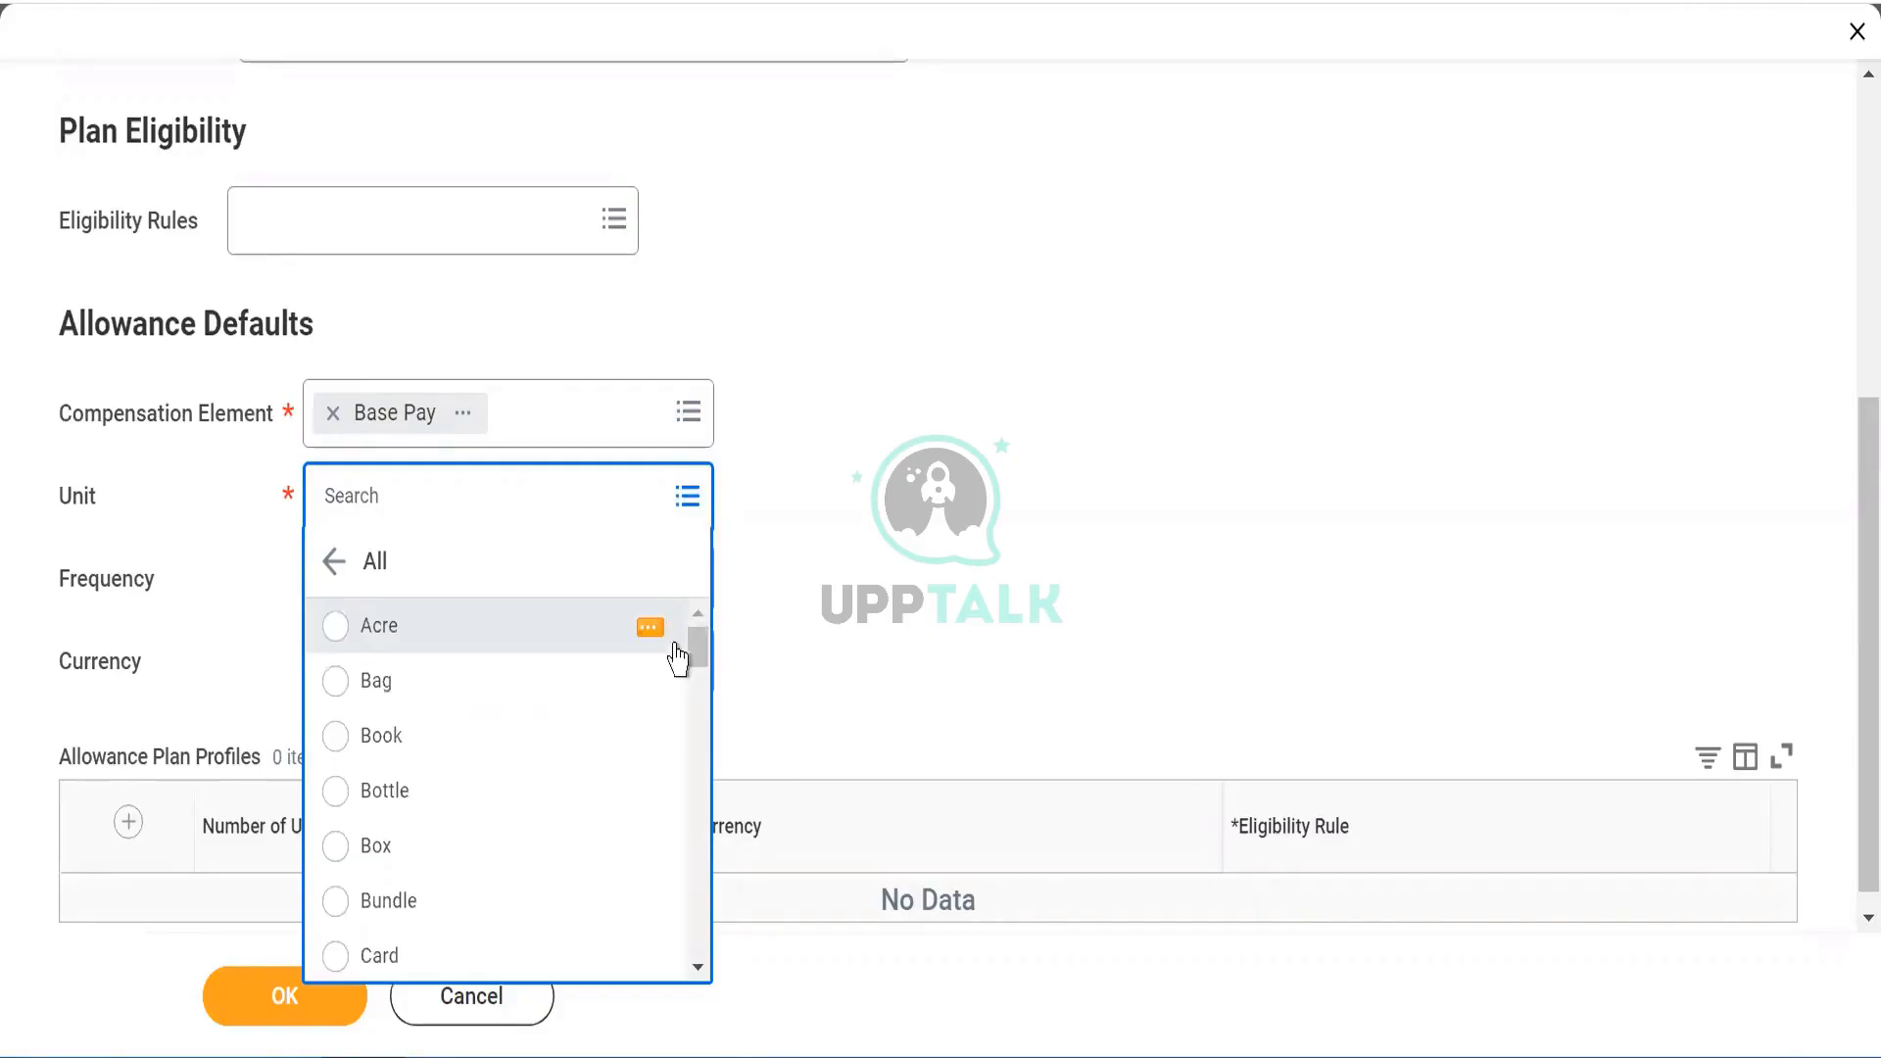
click(694, 709)
click(698, 725)
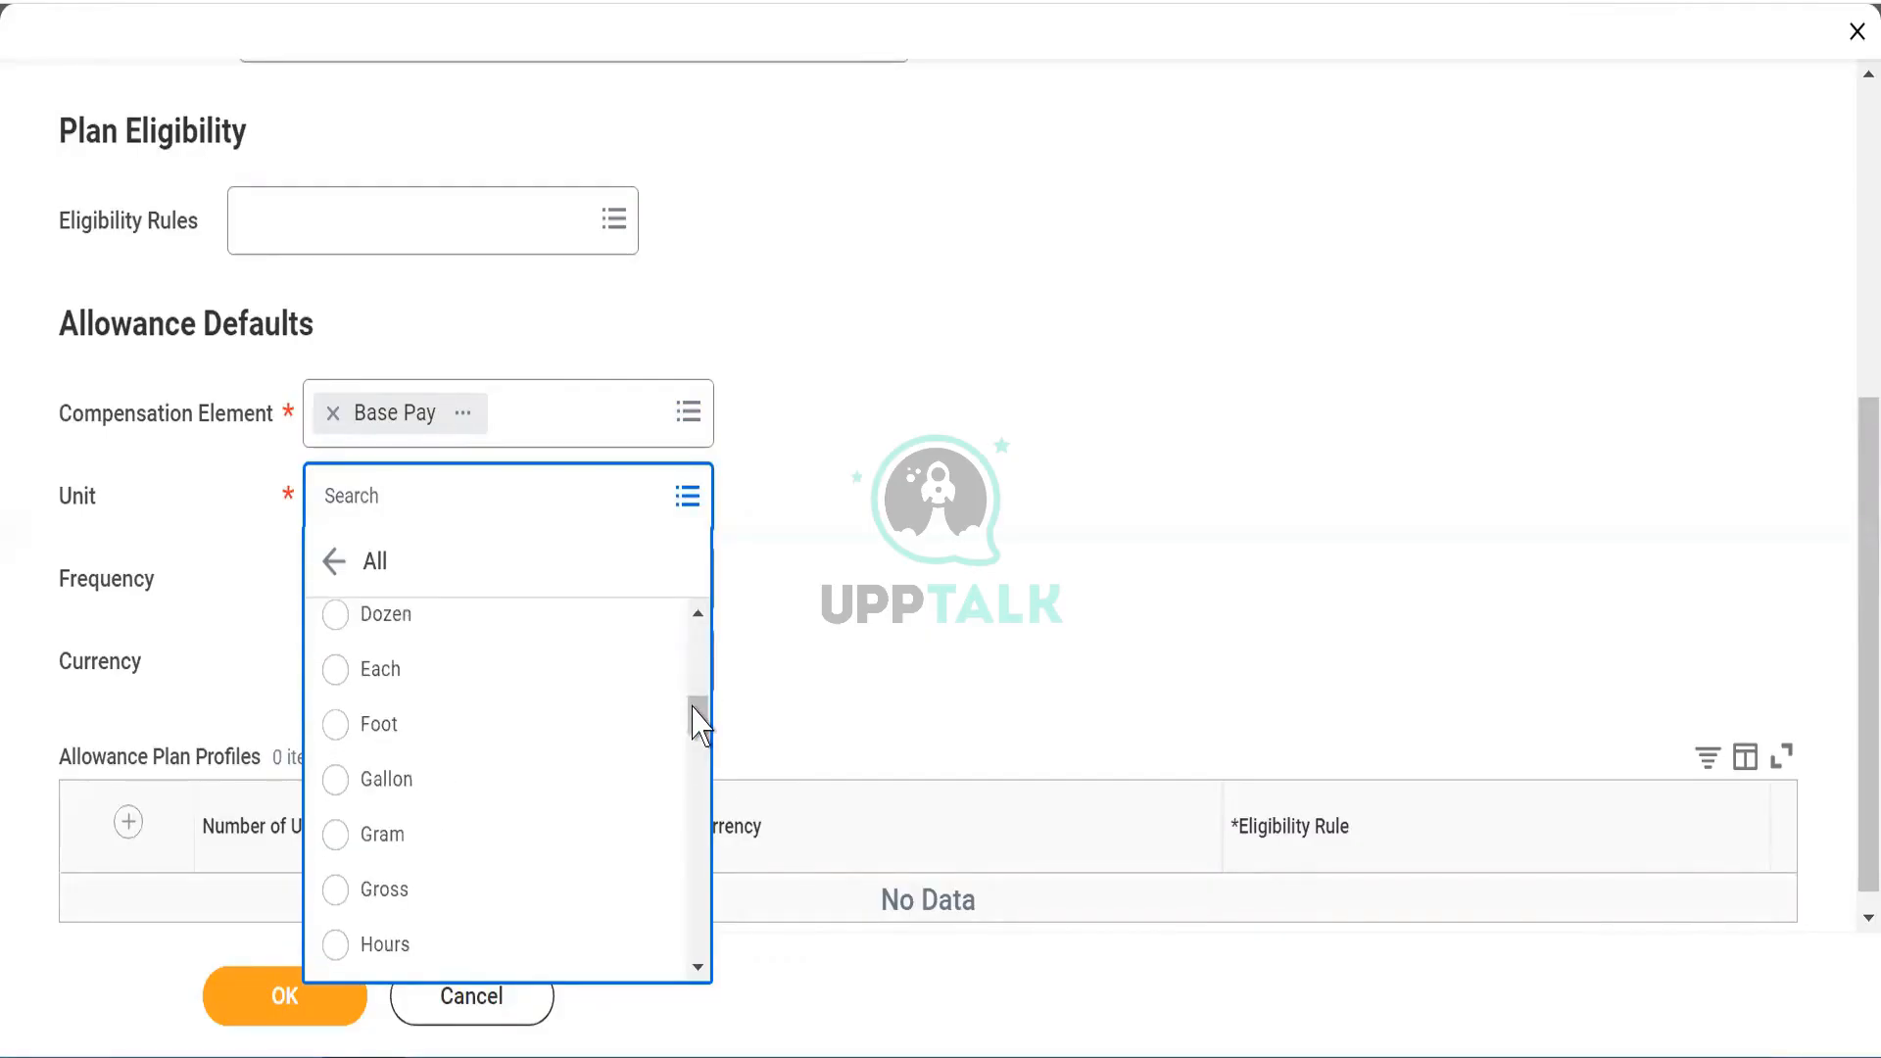
drag(697, 723, 663, 618)
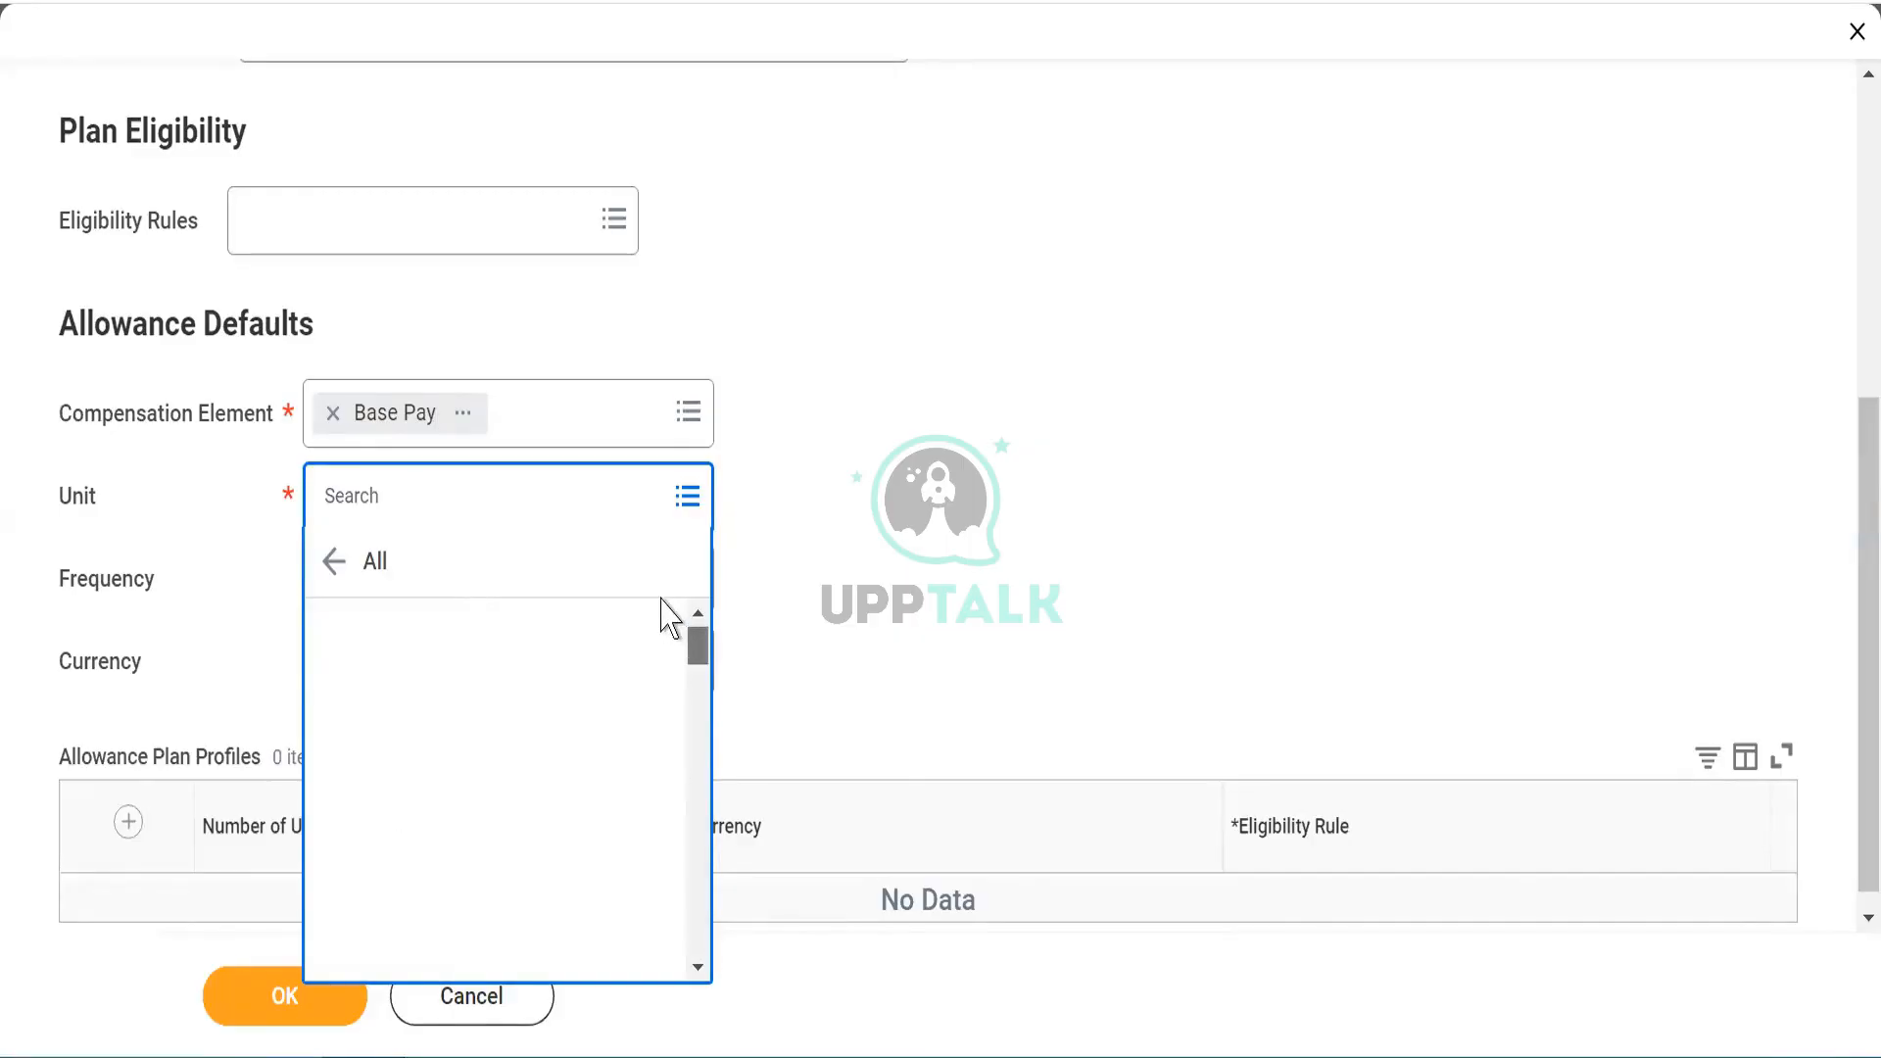
Step: Search the units for "cas" and set the allowance unit to Case
click(454, 490)
text(cs)
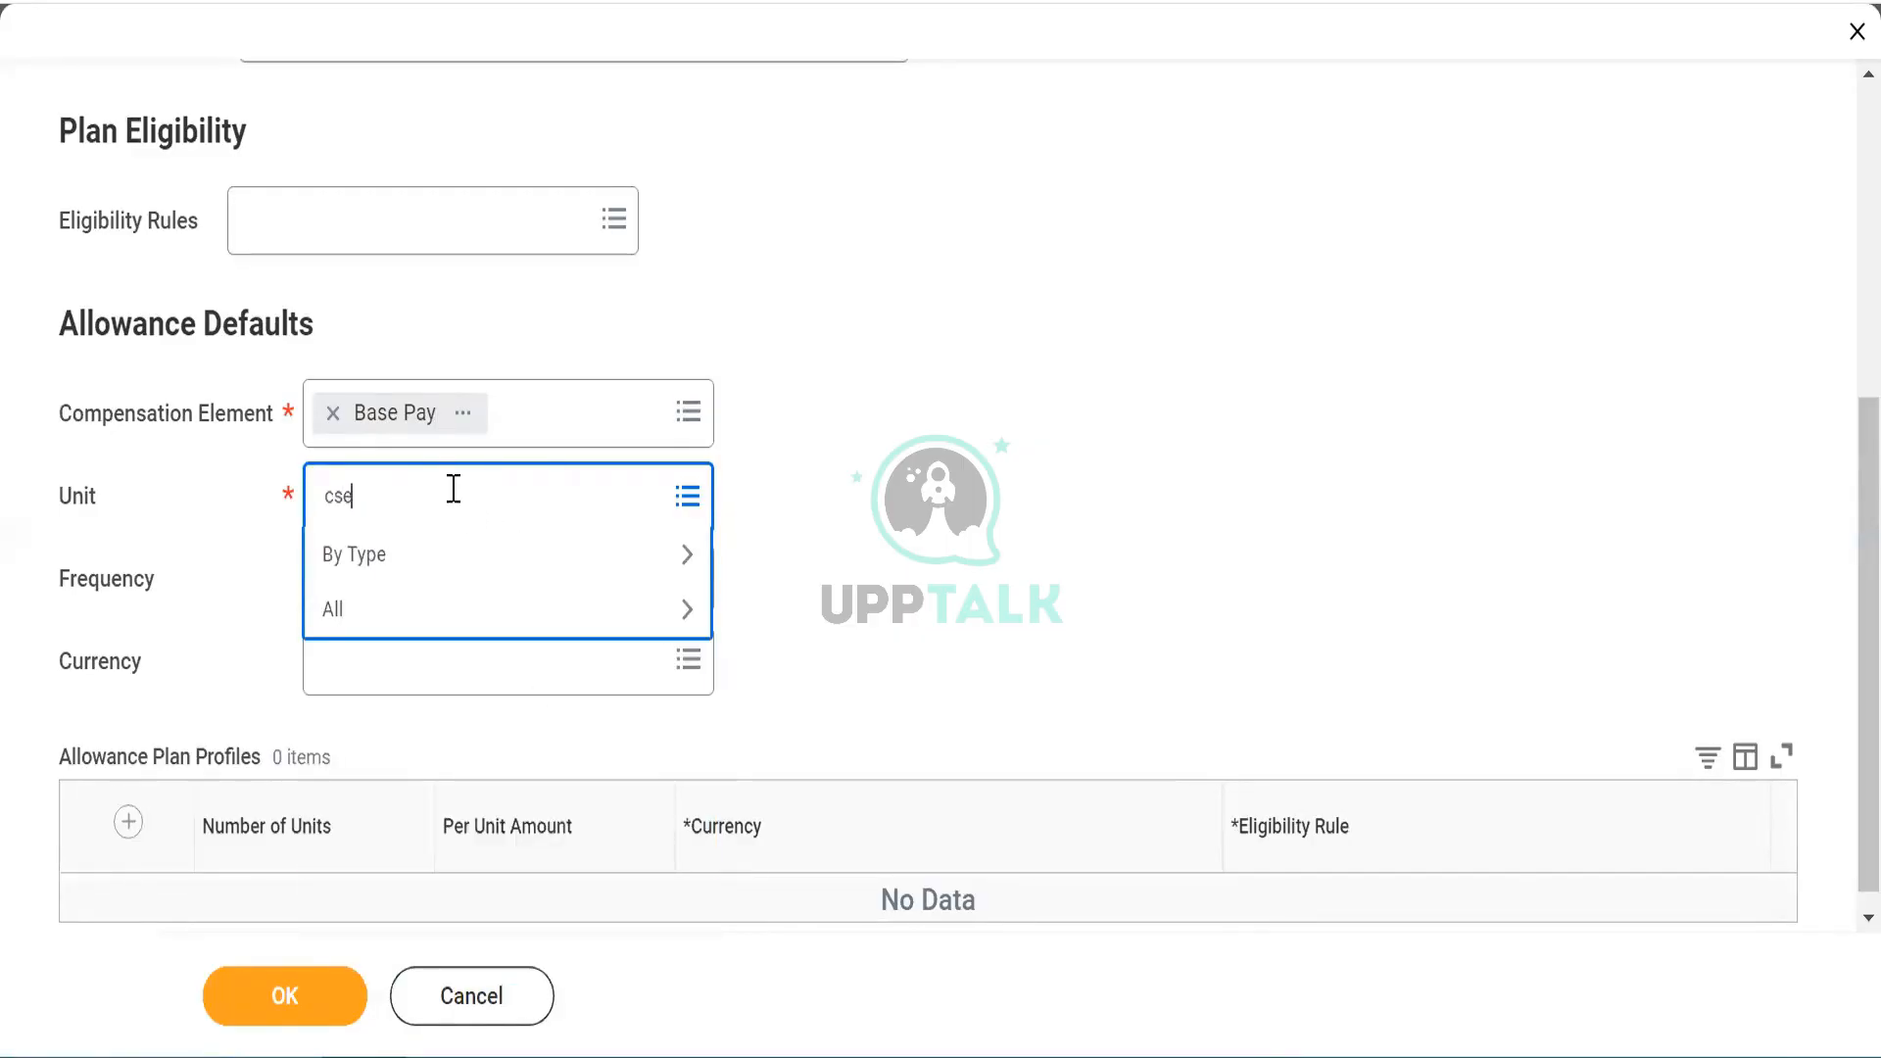
key(BackSpace)
text(as)
key(Return)
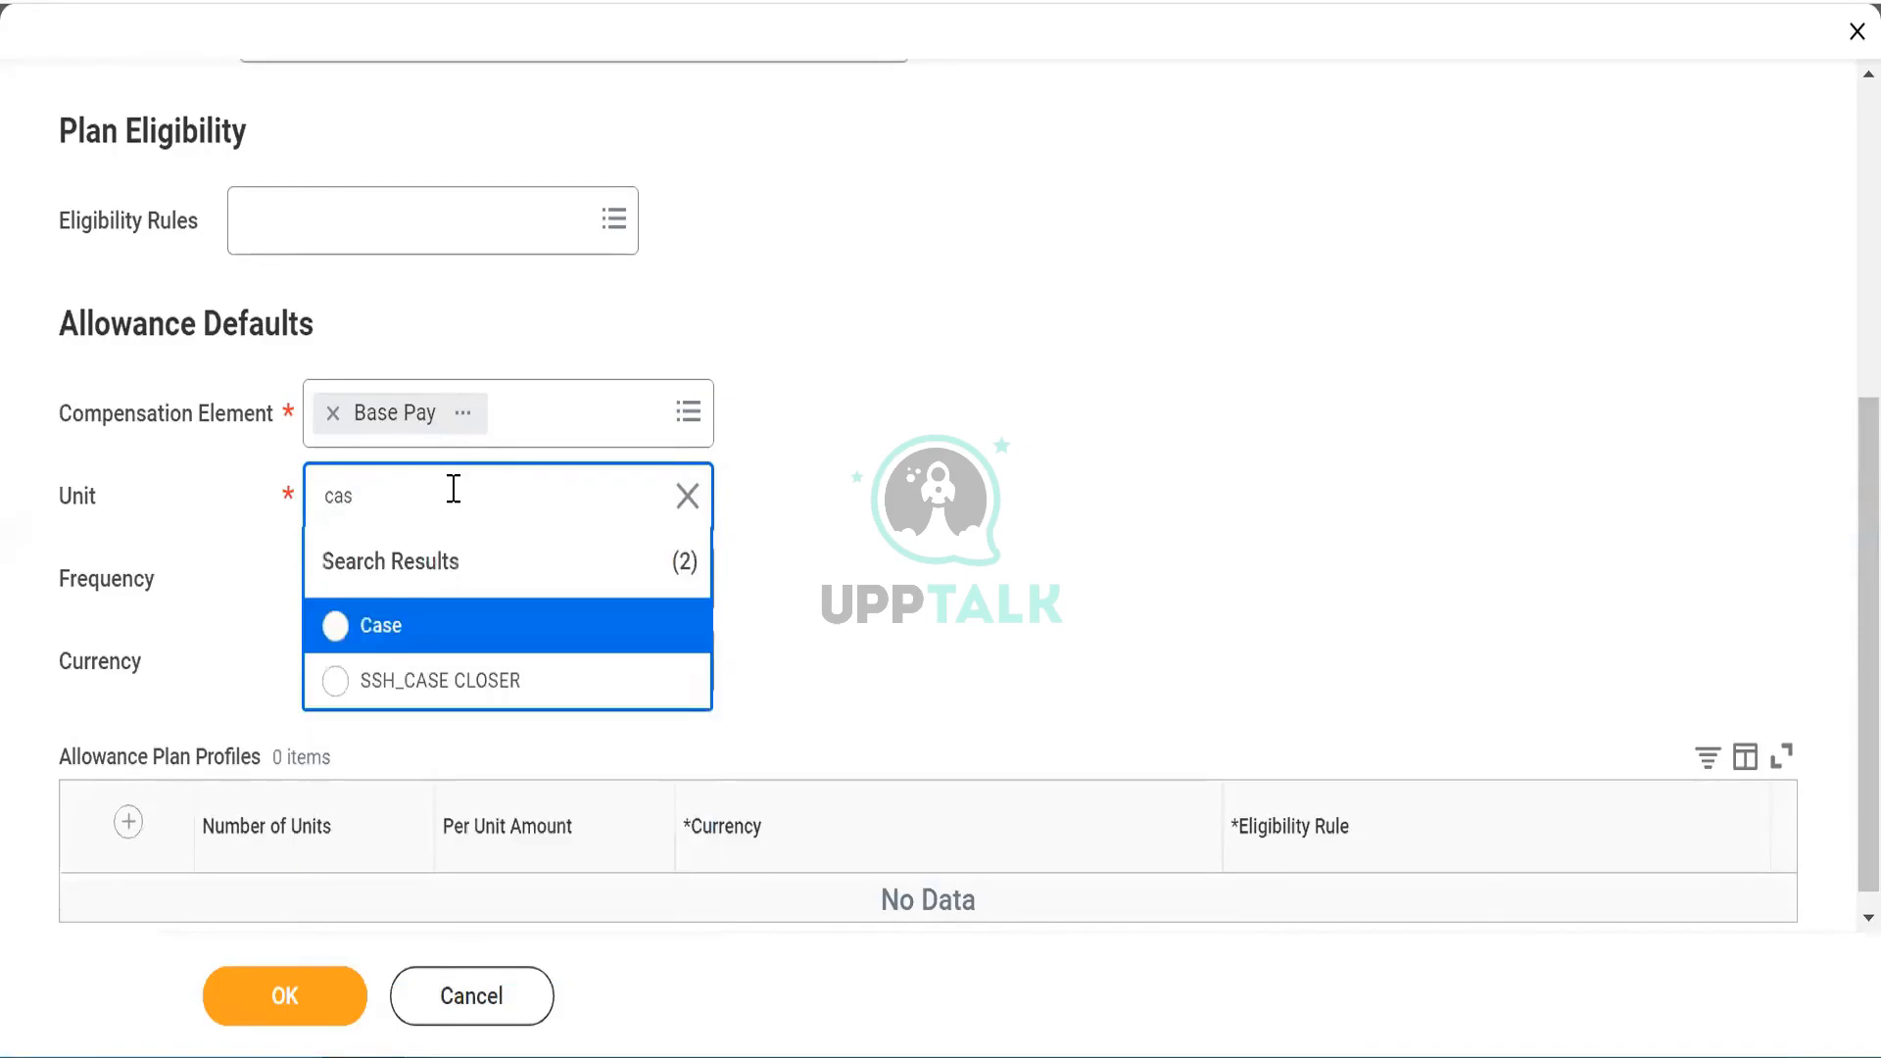
click(331, 632)
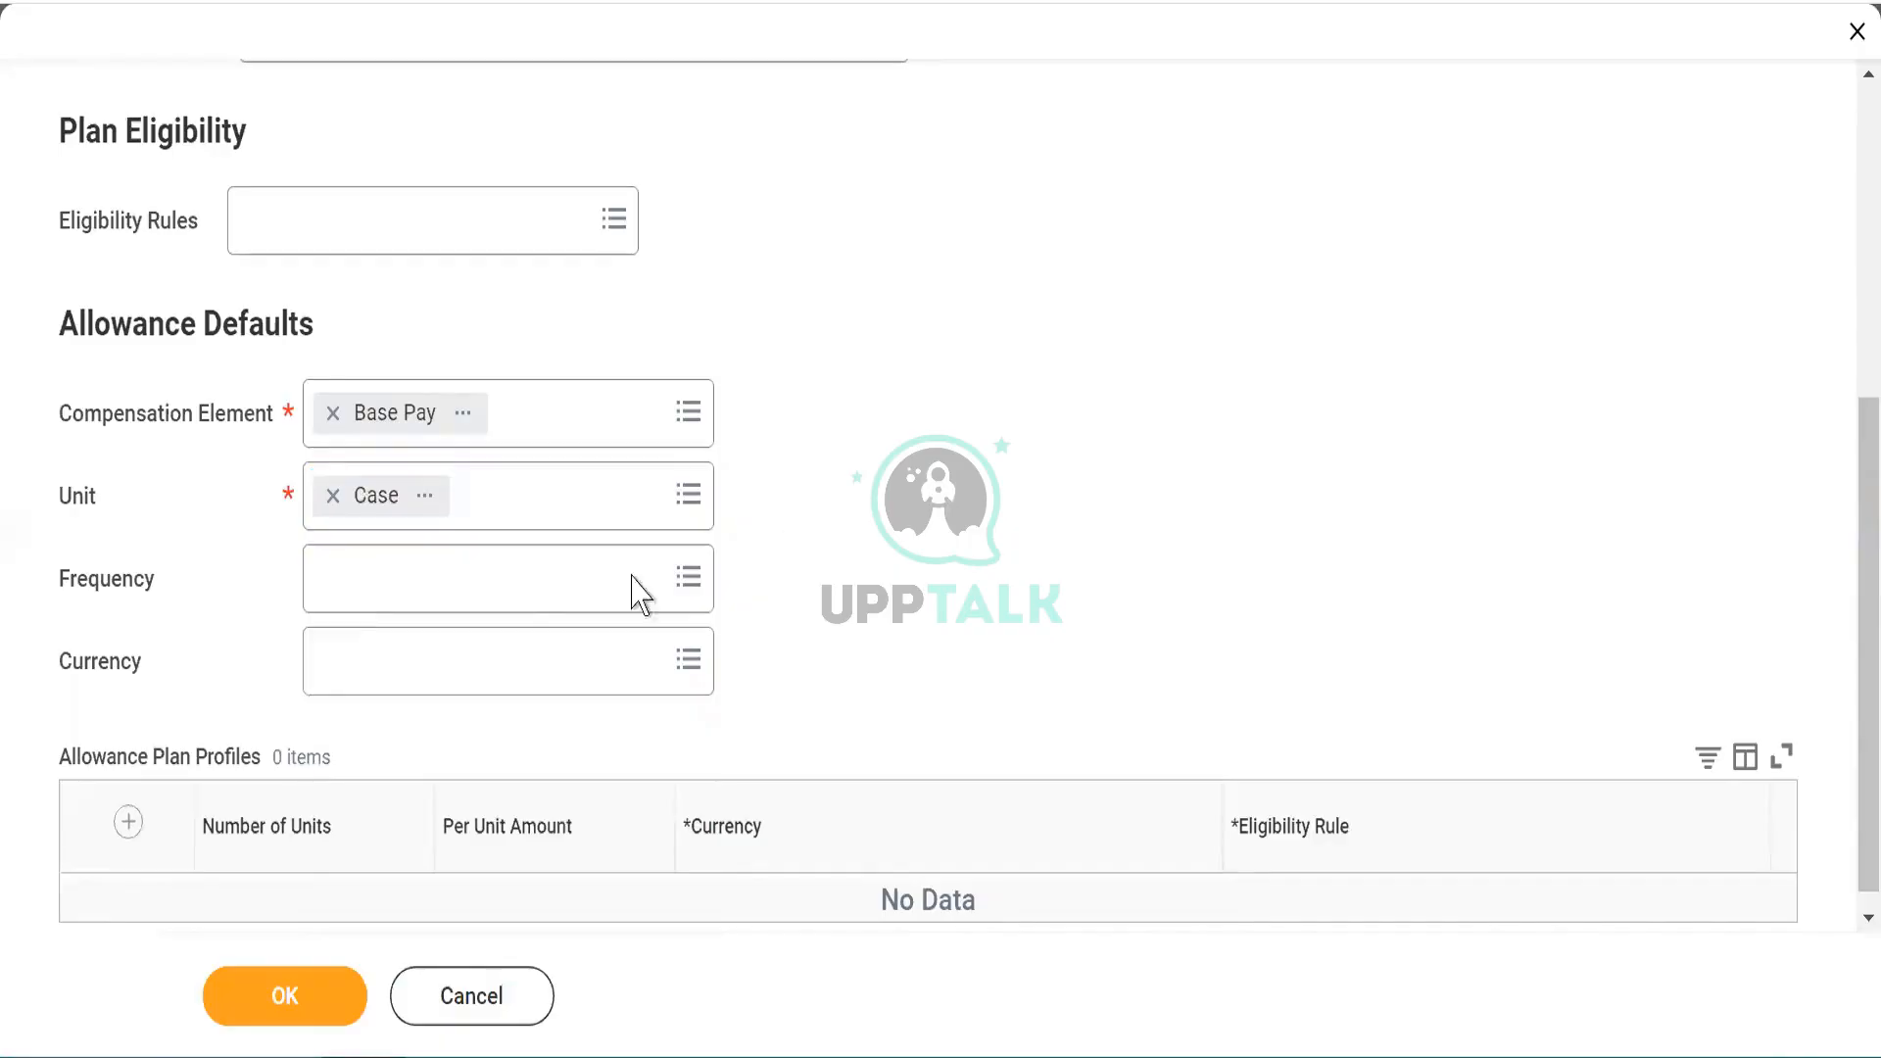
Step: Set the frequency in the plan's allowance defaults to Monthly
click(348, 592)
click(347, 592)
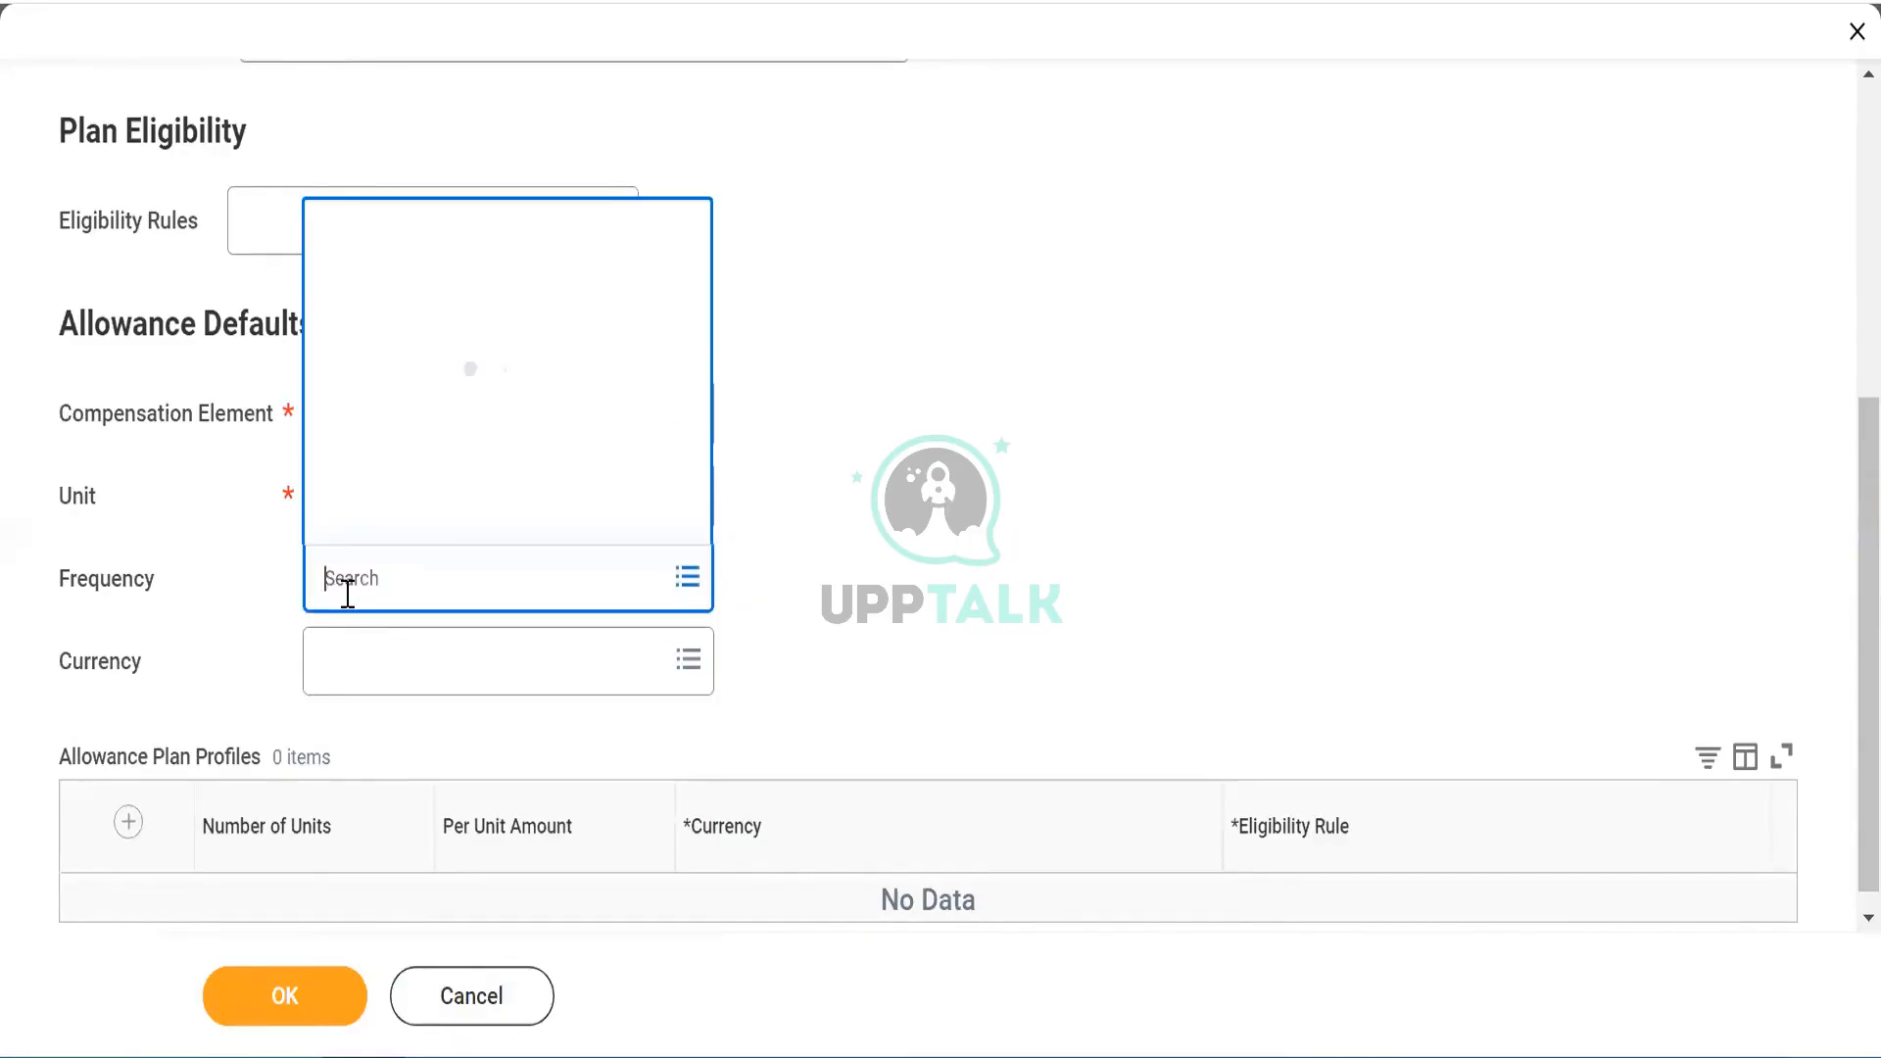
text(Monthly)
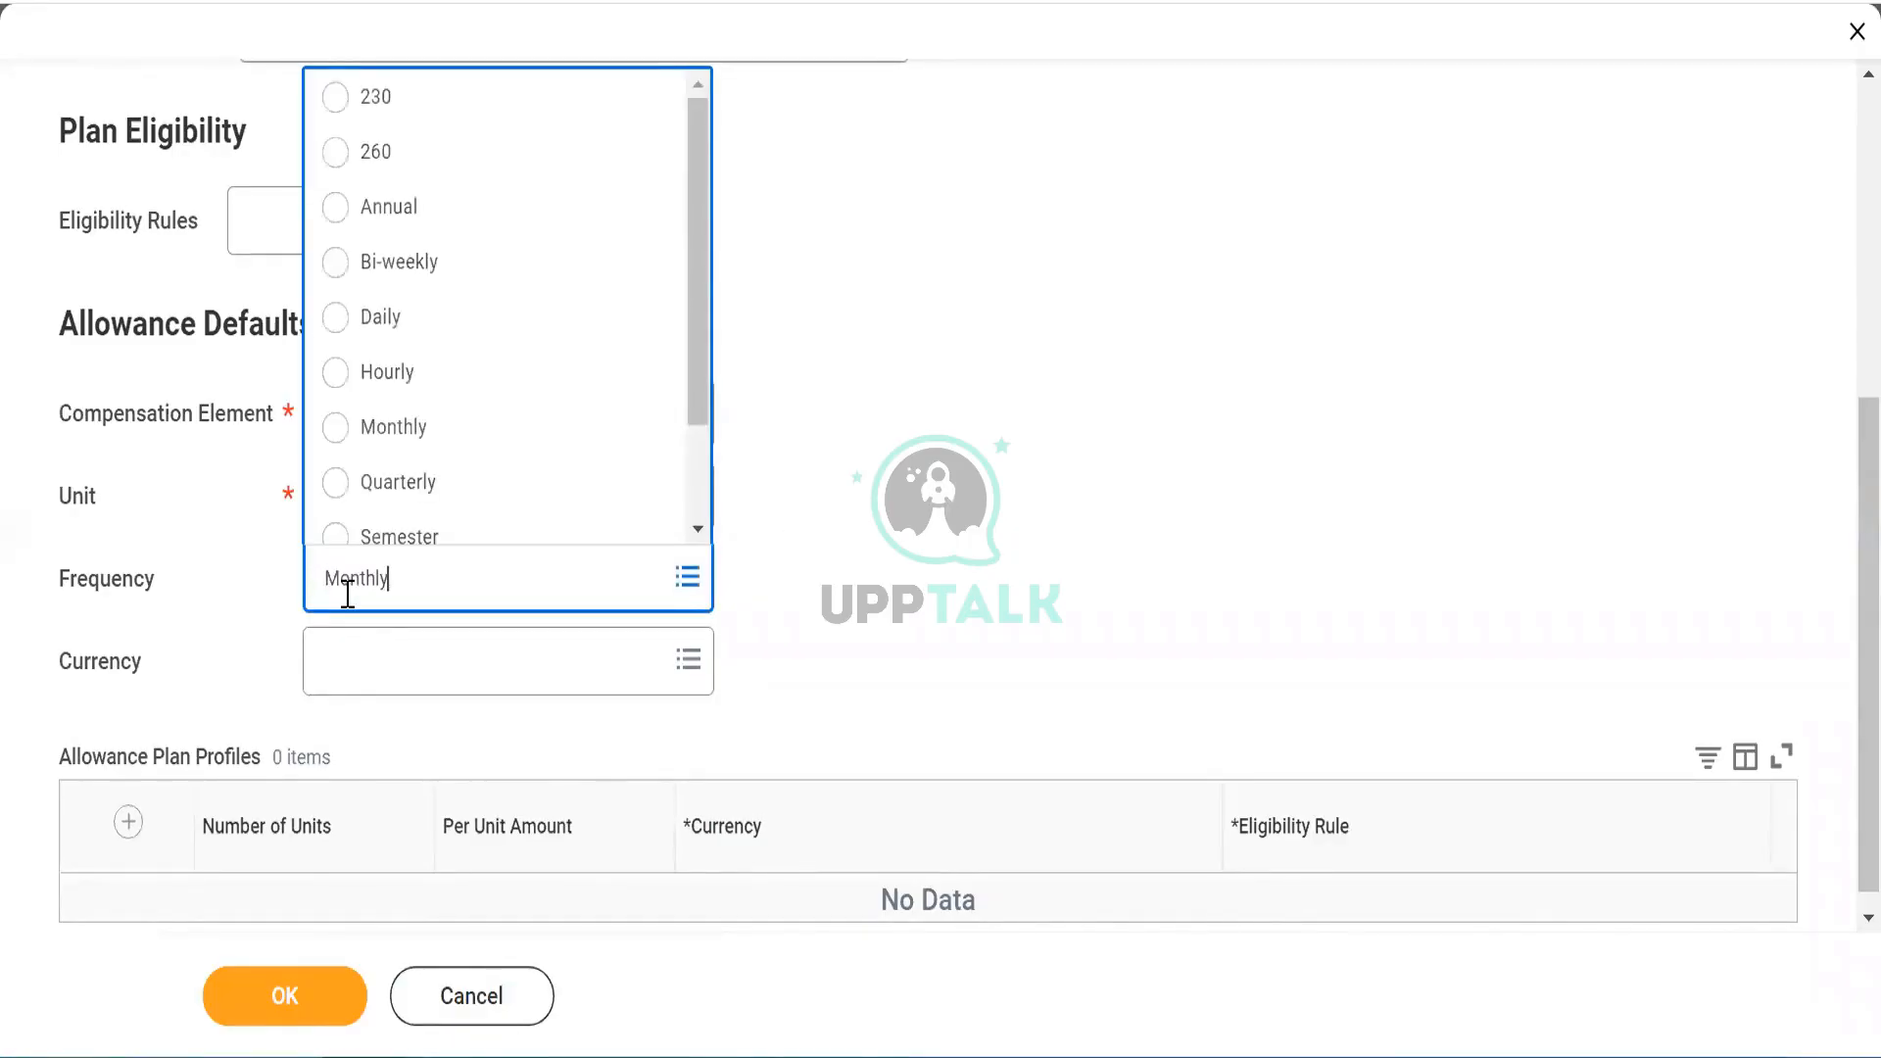
key(Return)
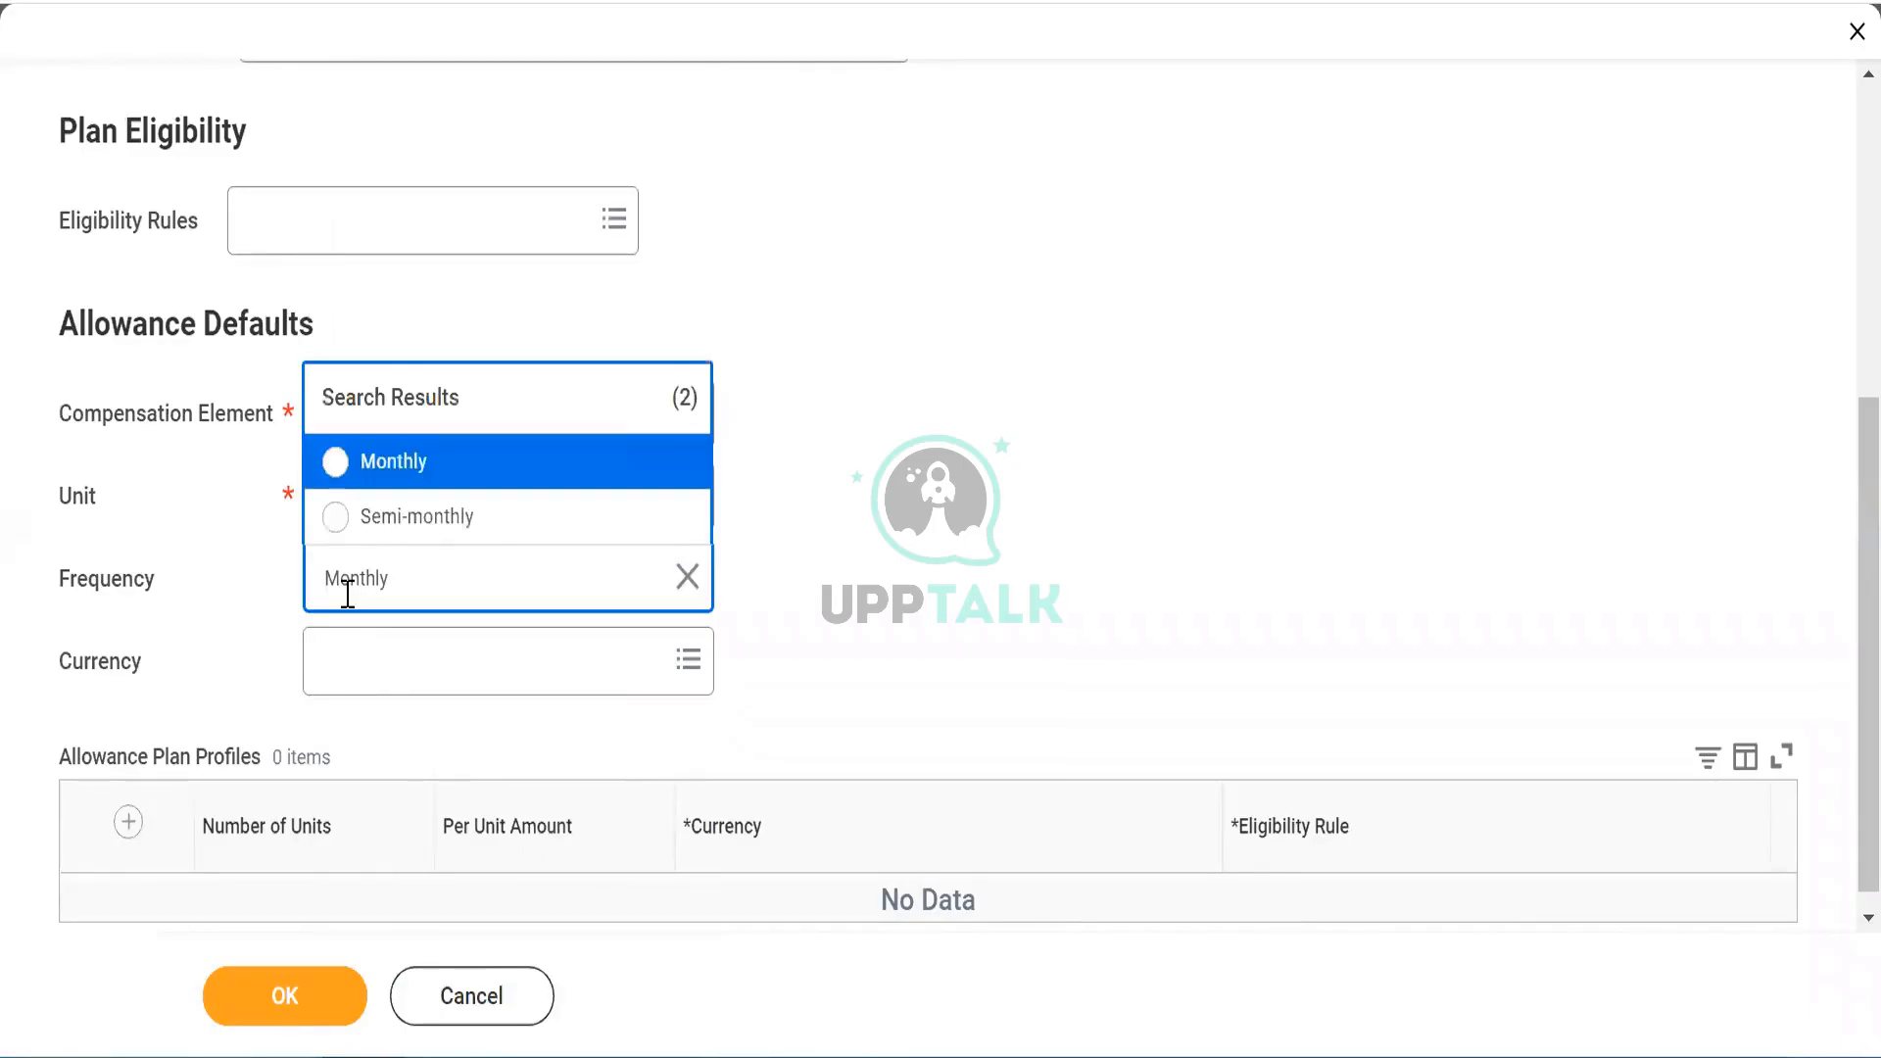
click(335, 461)
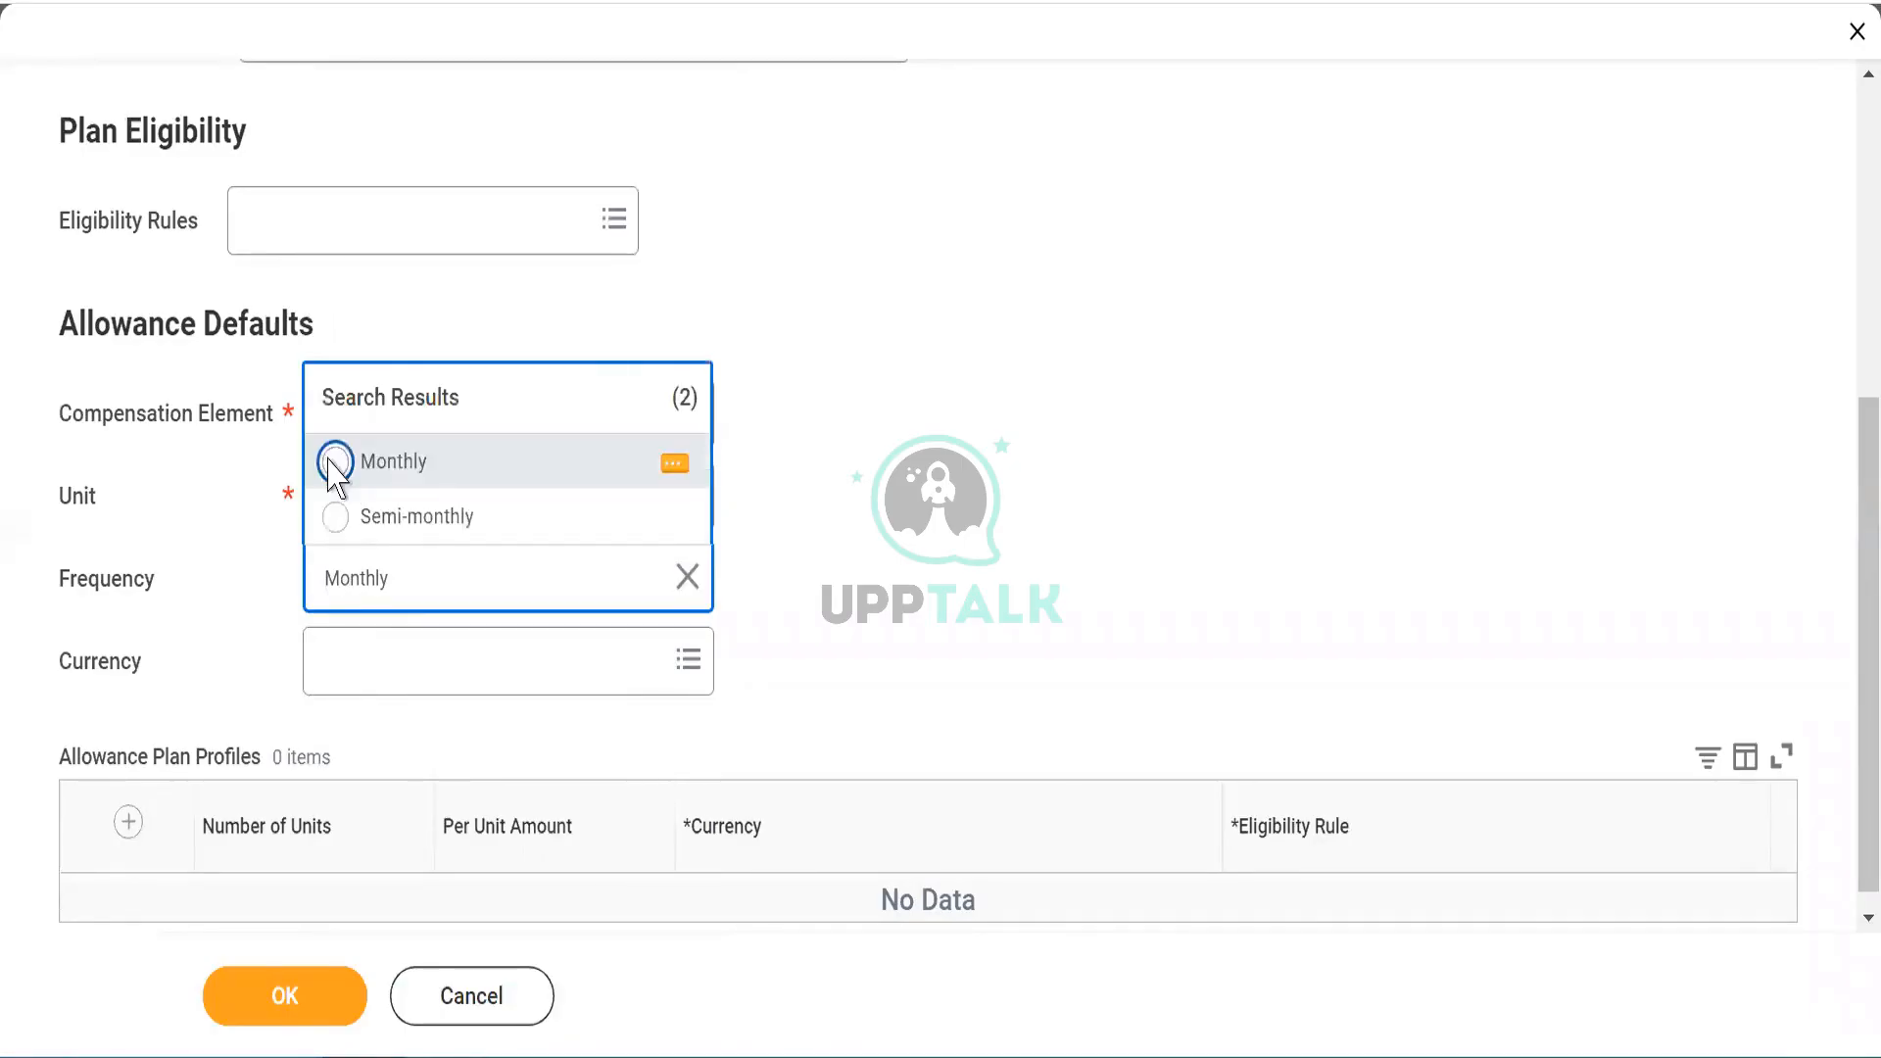
Step: Set the currency in the plan's allowance defaults to INR
click(333, 674)
text(Inr)
key(Return)
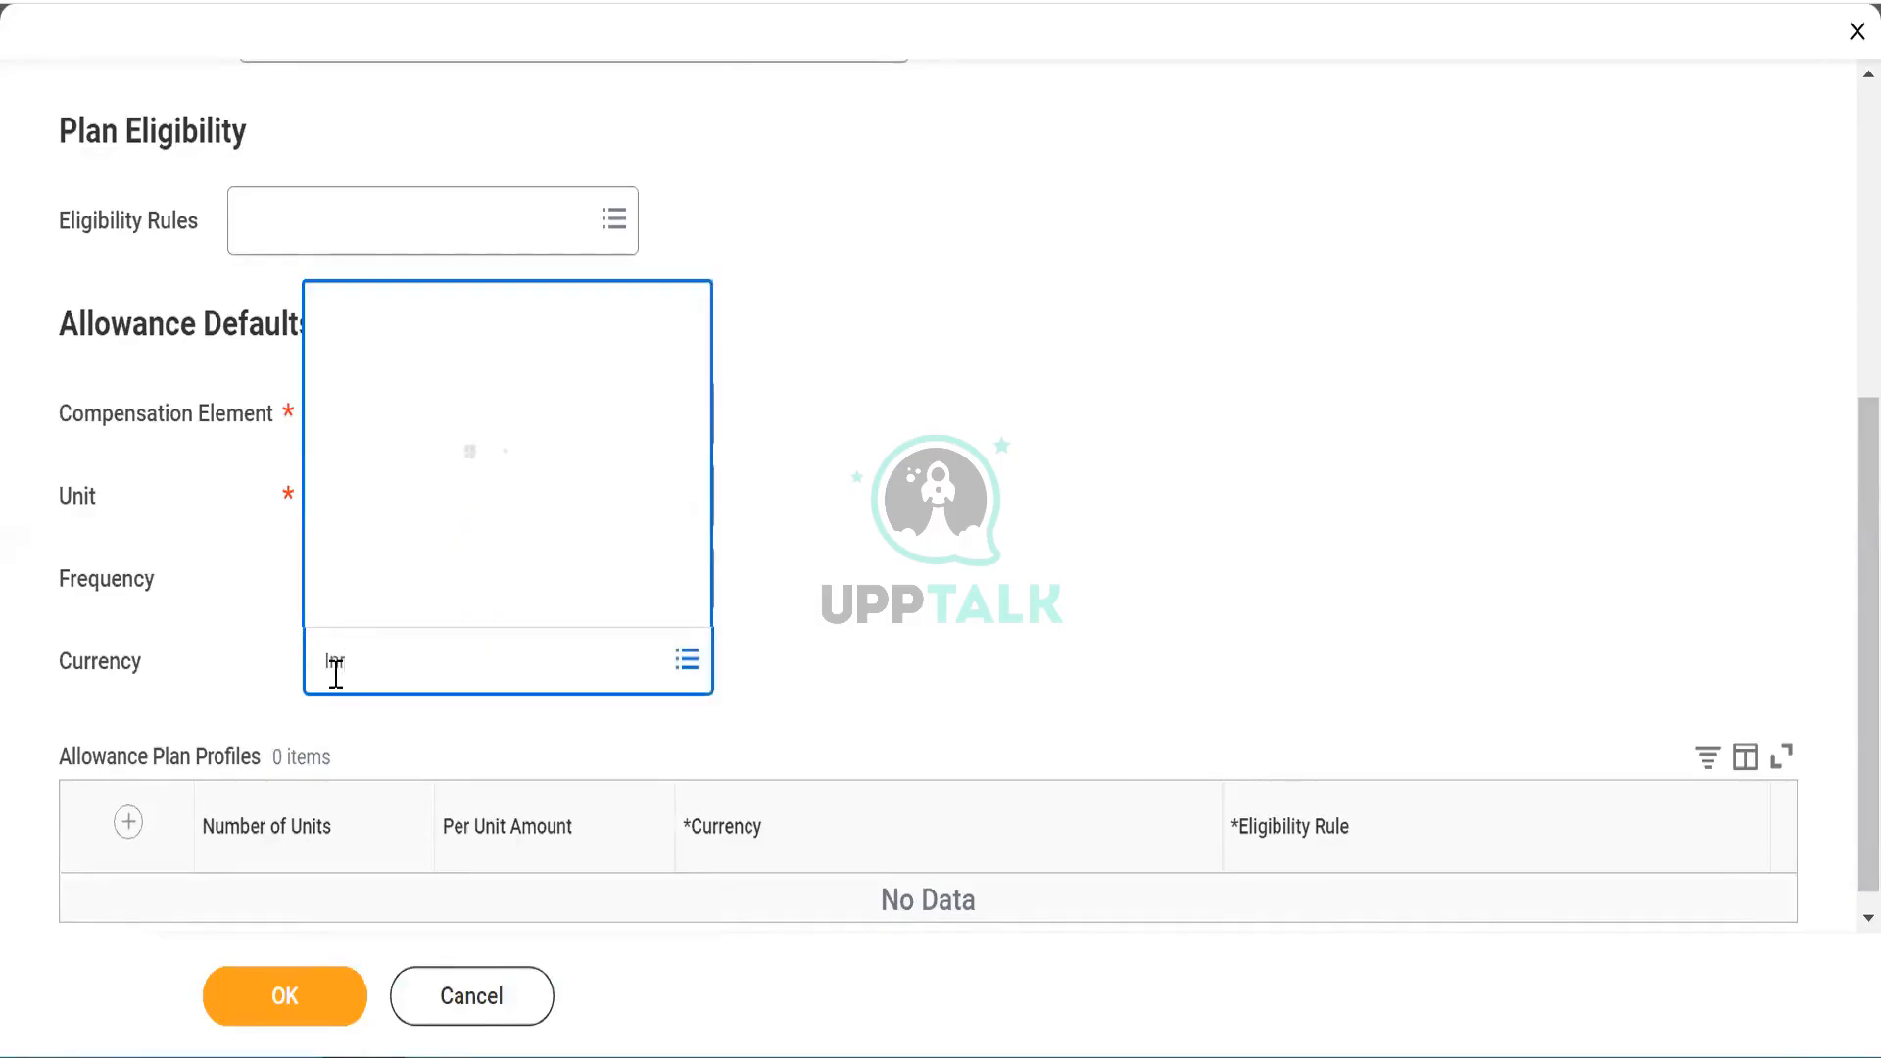
click(883, 564)
Step: Set the default per unit amount of the backlog incentive plan to 1,000
drag(1860, 588, 1838, 189)
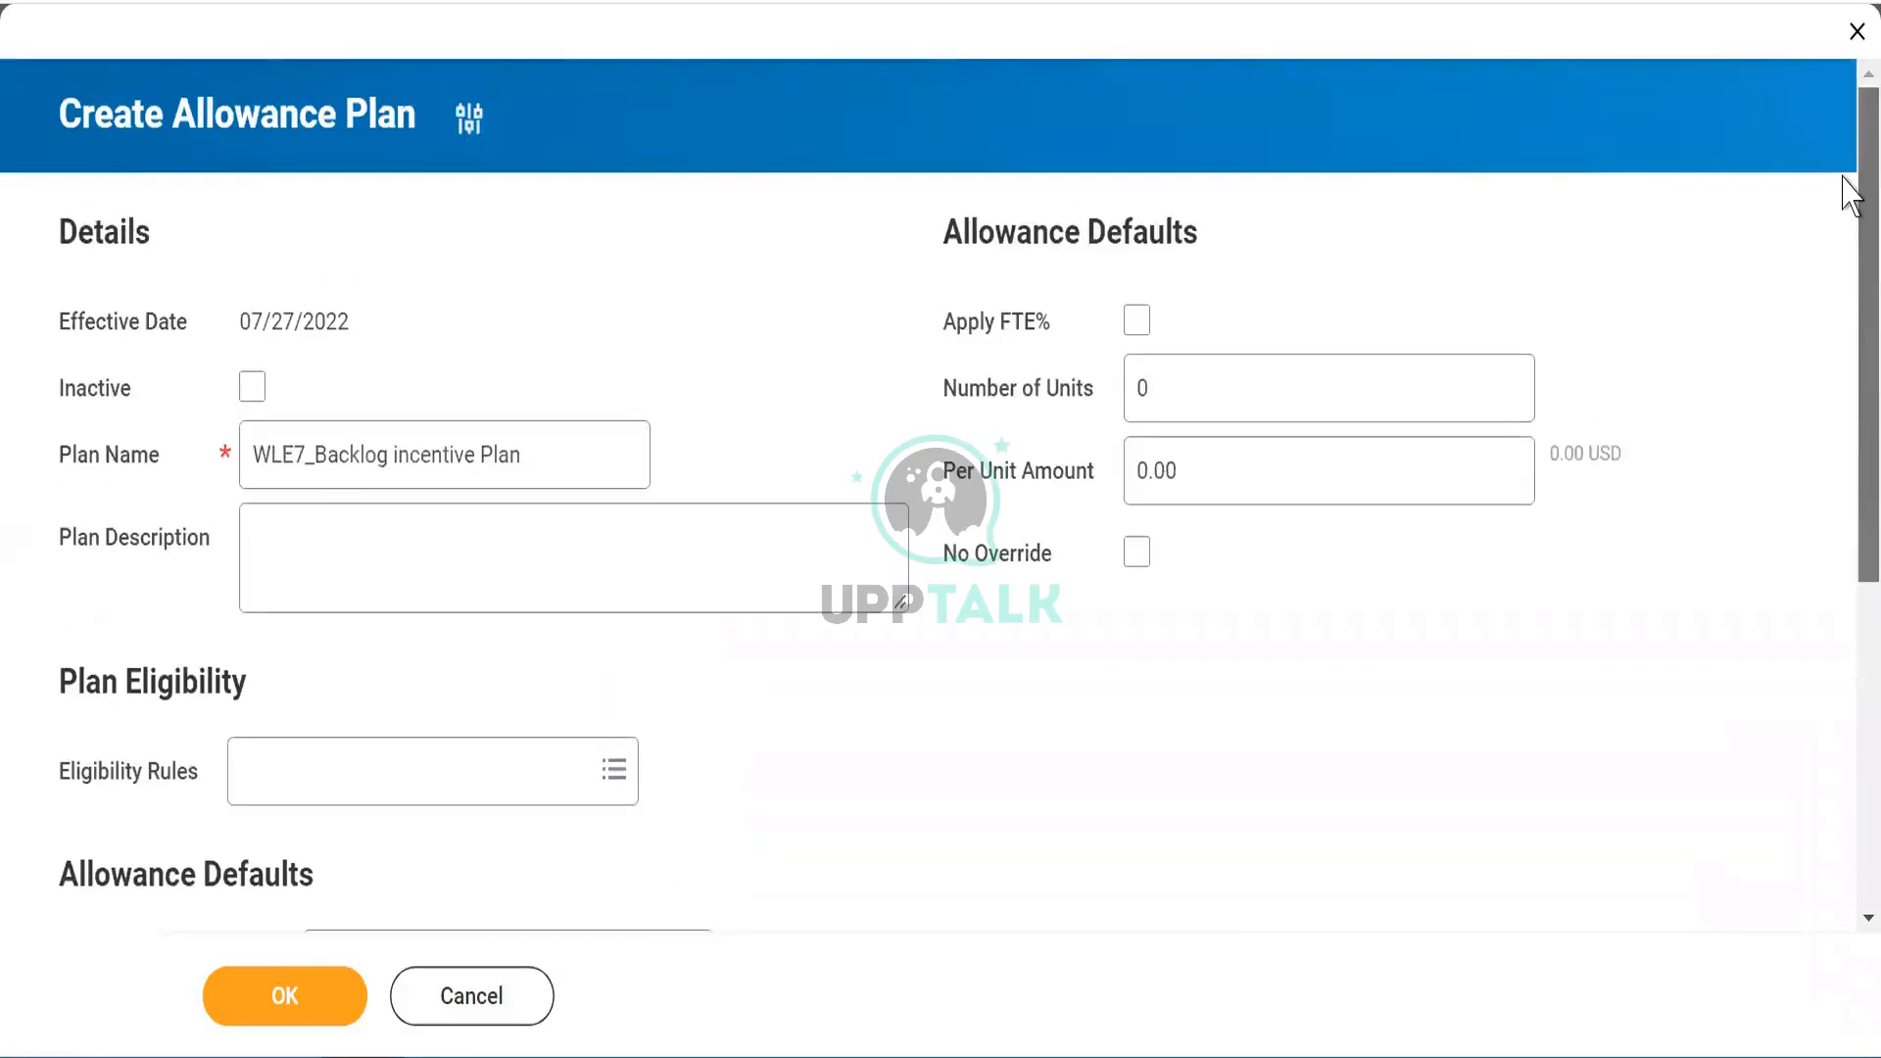
triple_click(1028, 341)
mouse_move(1052, 330)
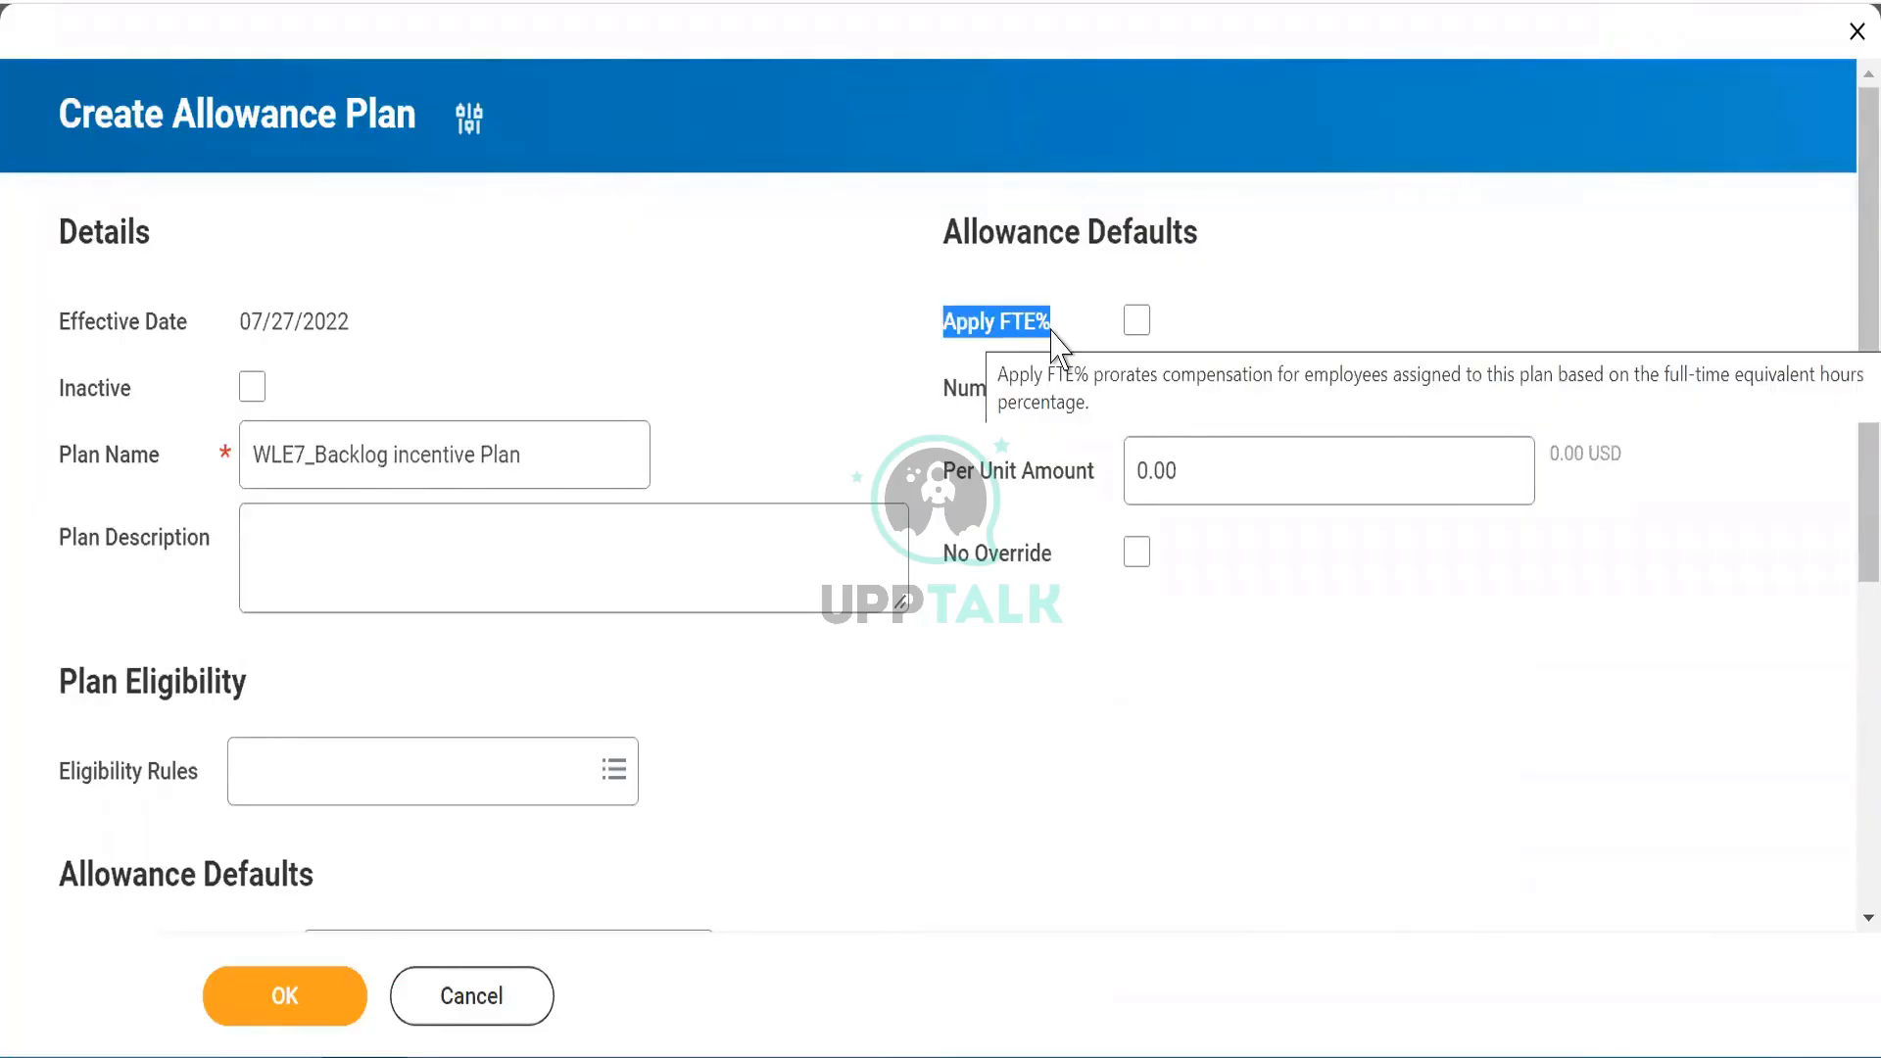
click(1049, 692)
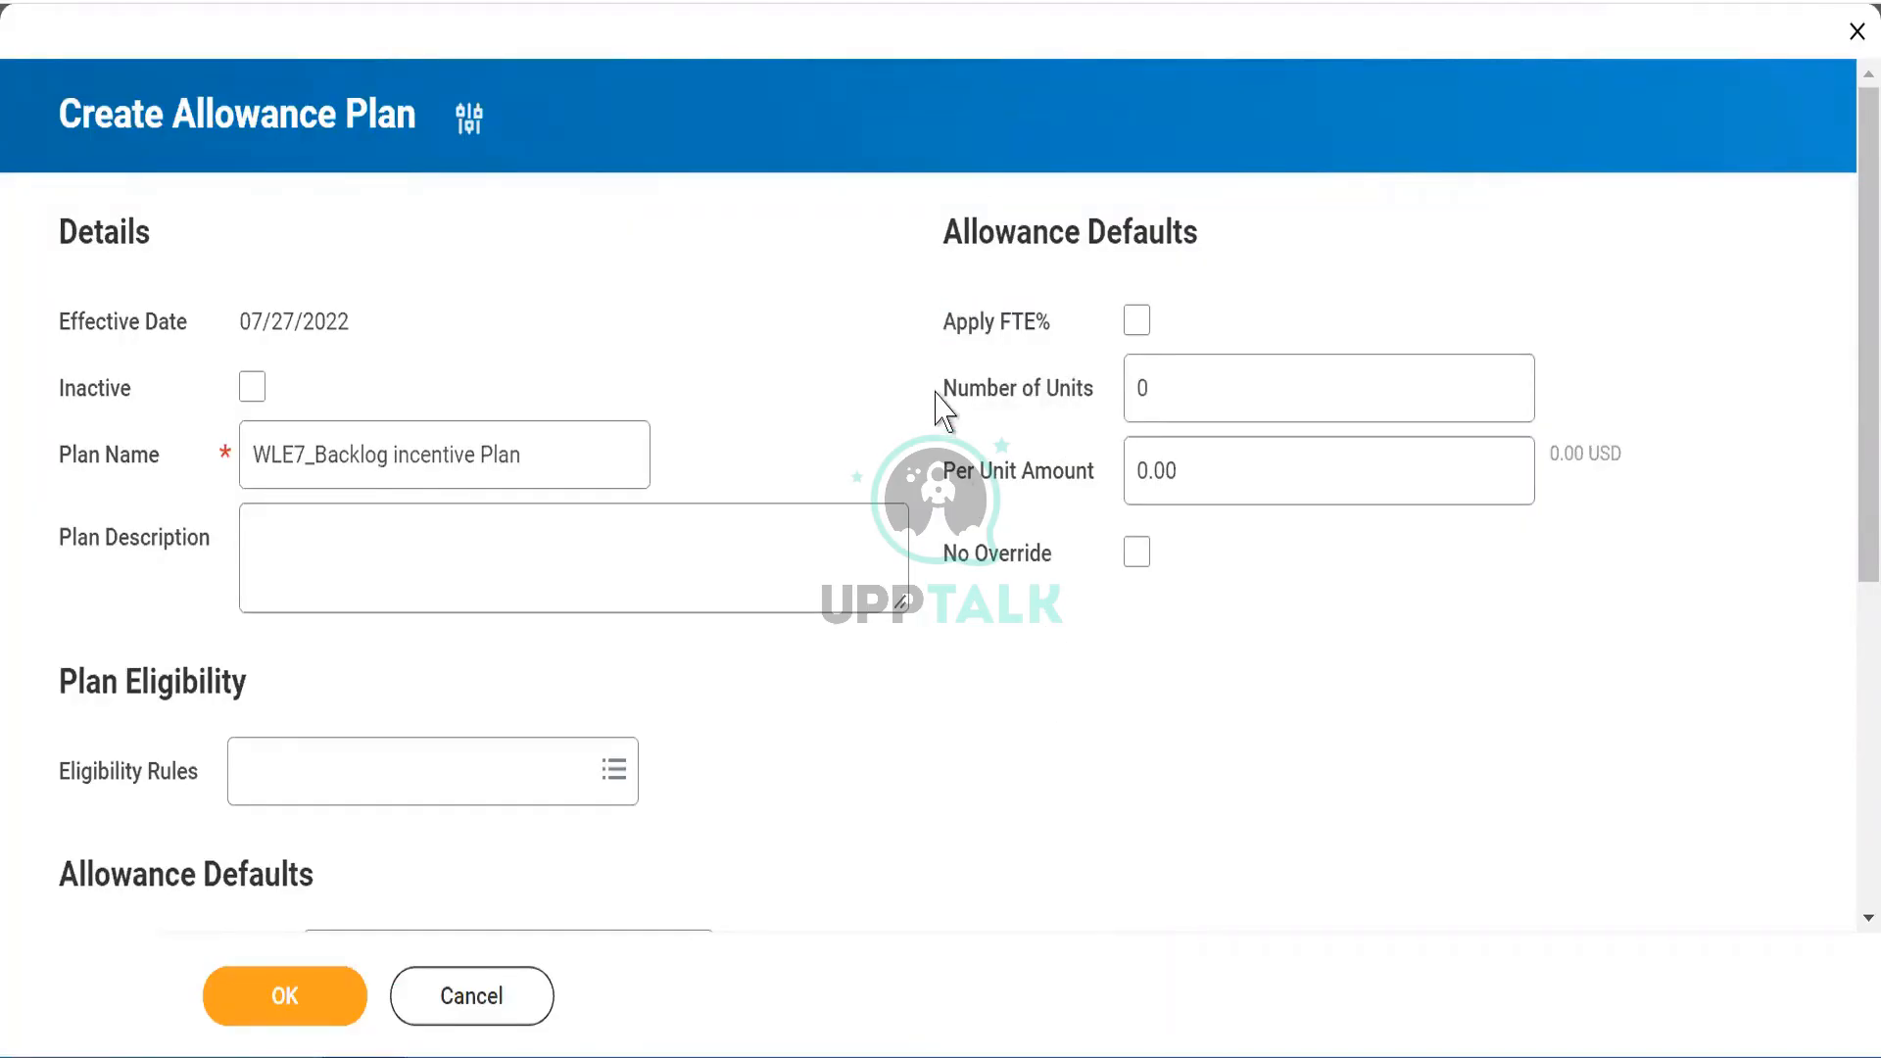
double_click(1186, 388)
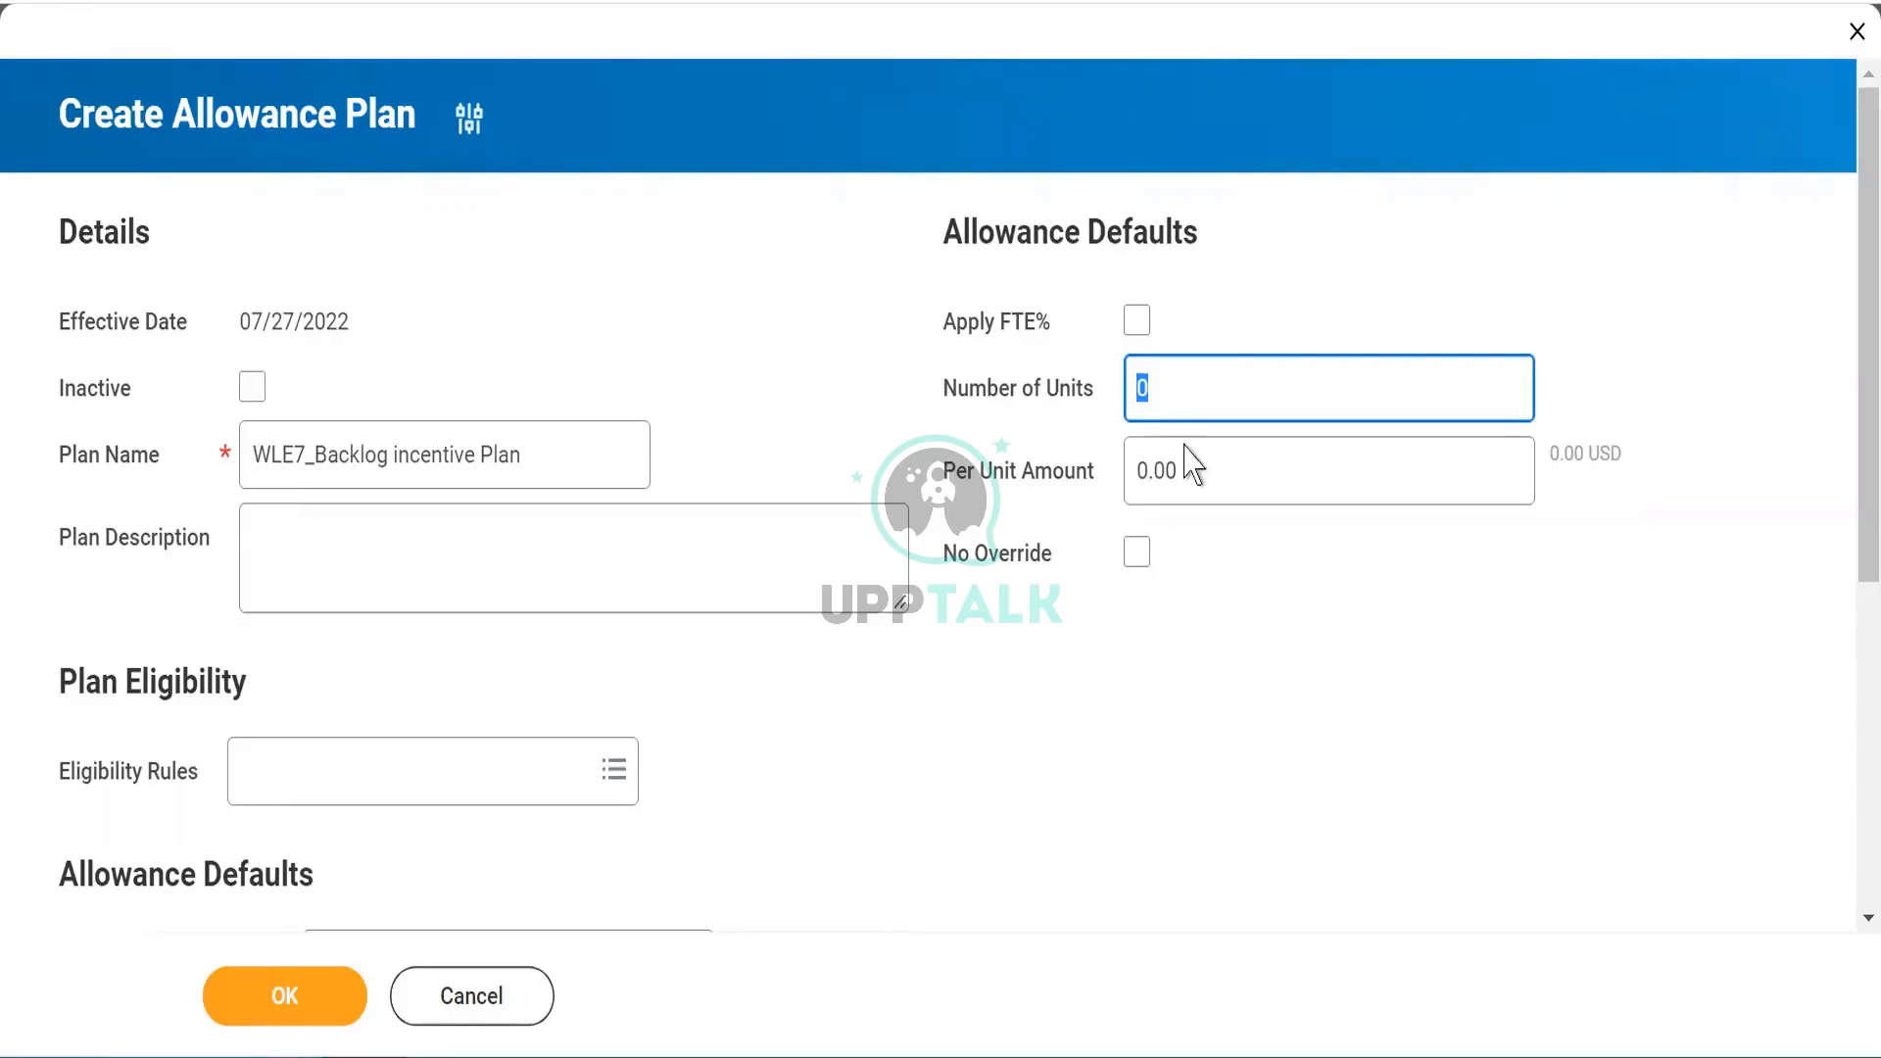
key(Tab)
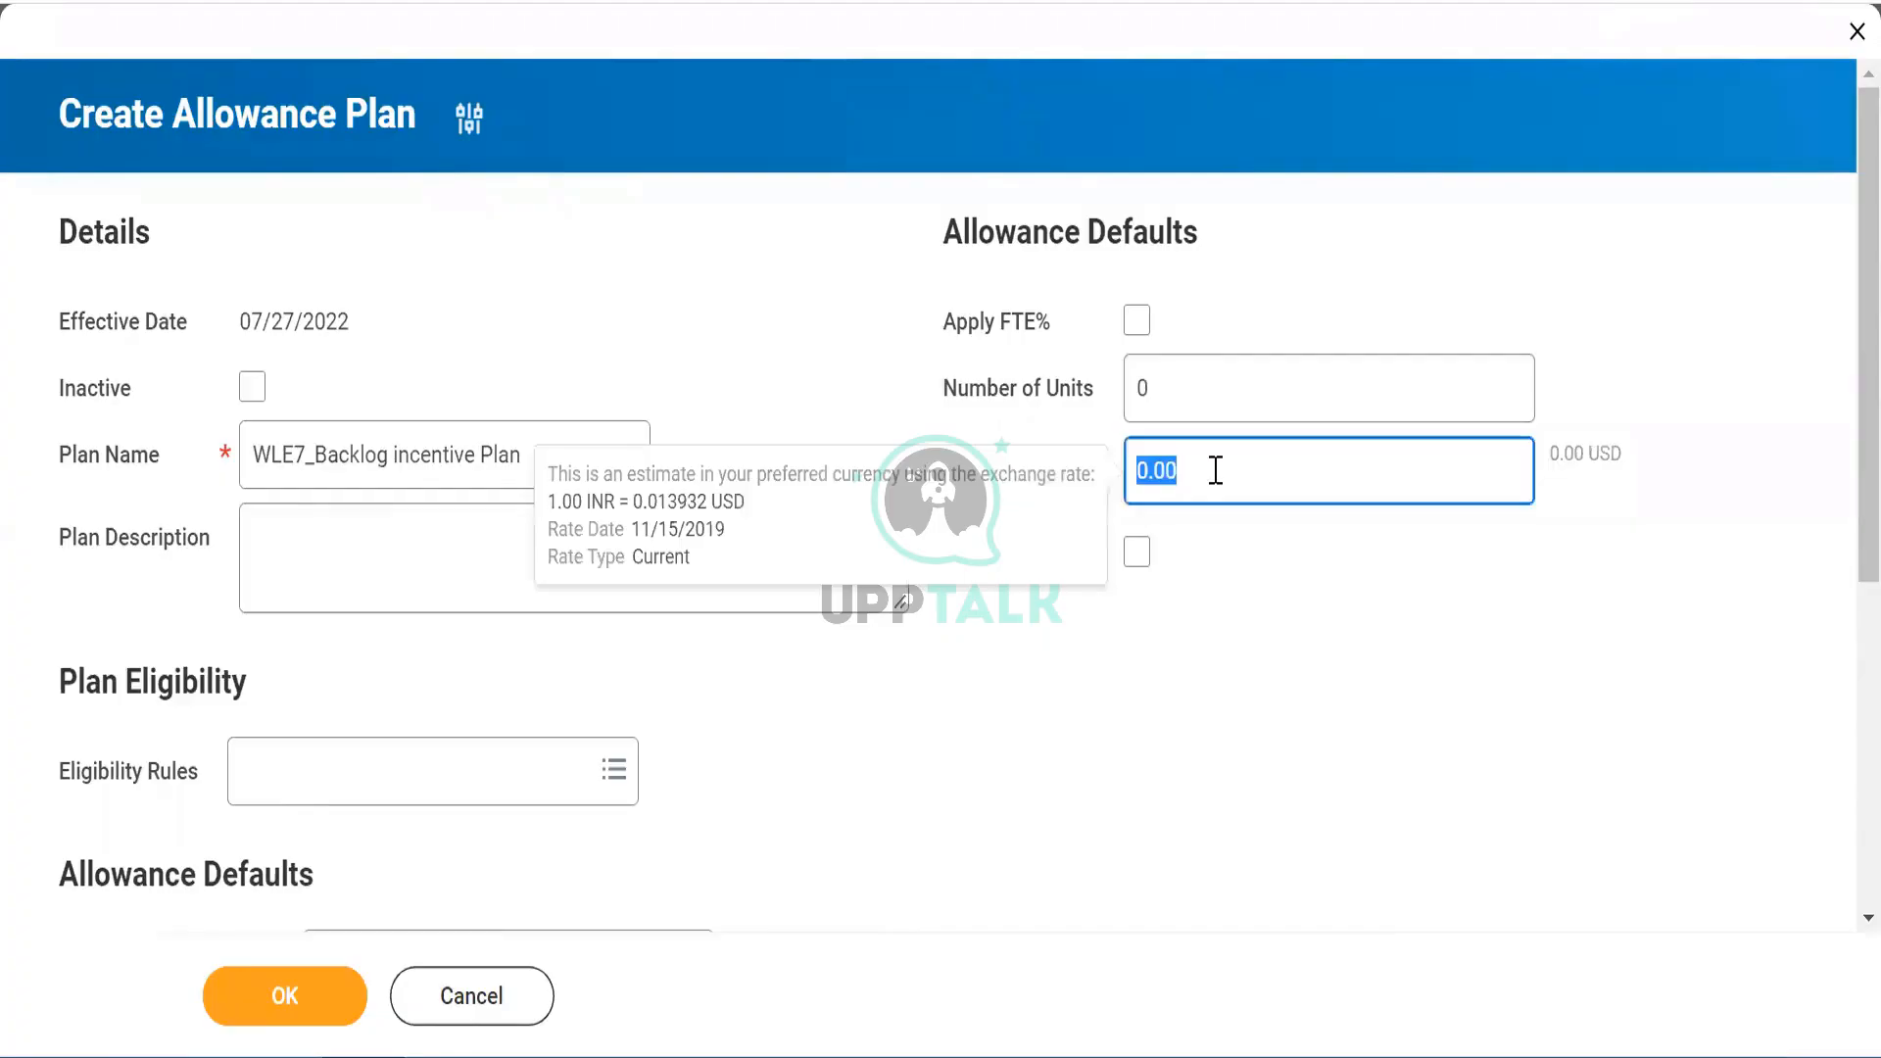
text(1000)
click(1258, 713)
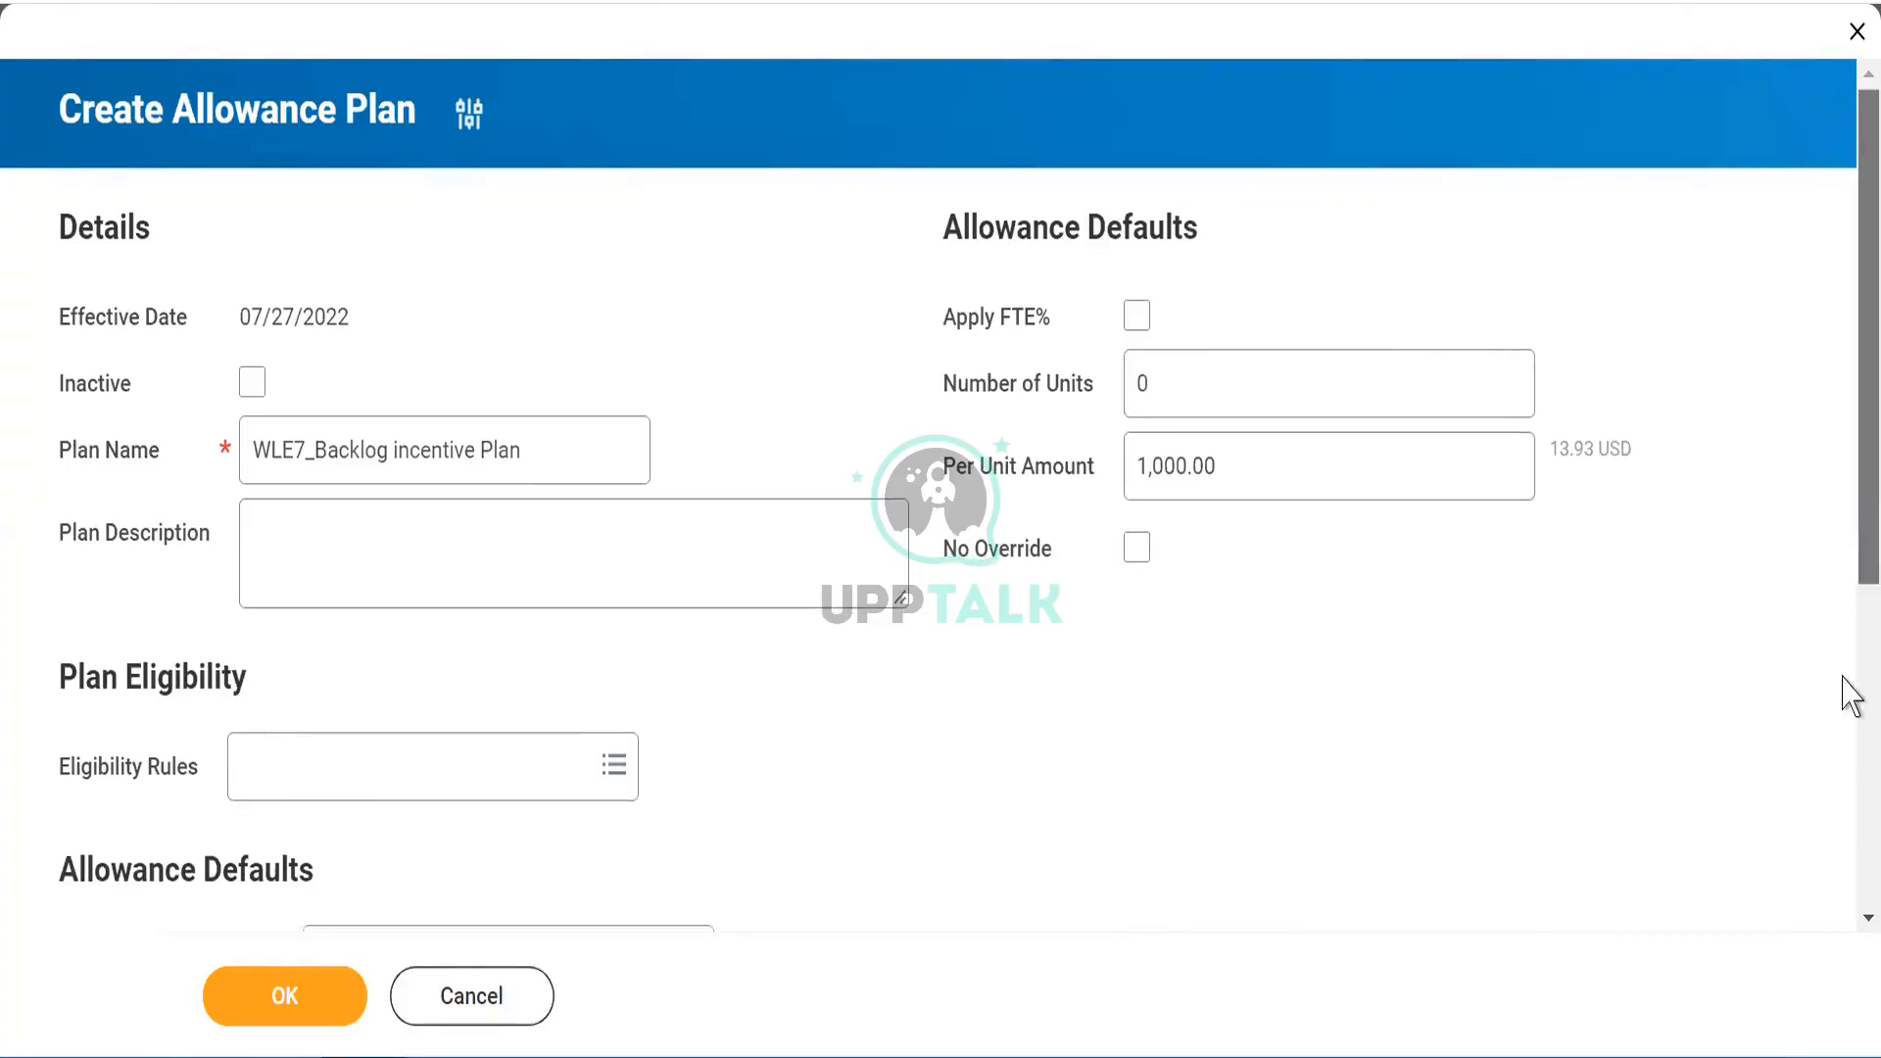
Step: Check the entries of the WLE7_Backlog incentive Plan and submit it
scroll(1848, 693, down, 3)
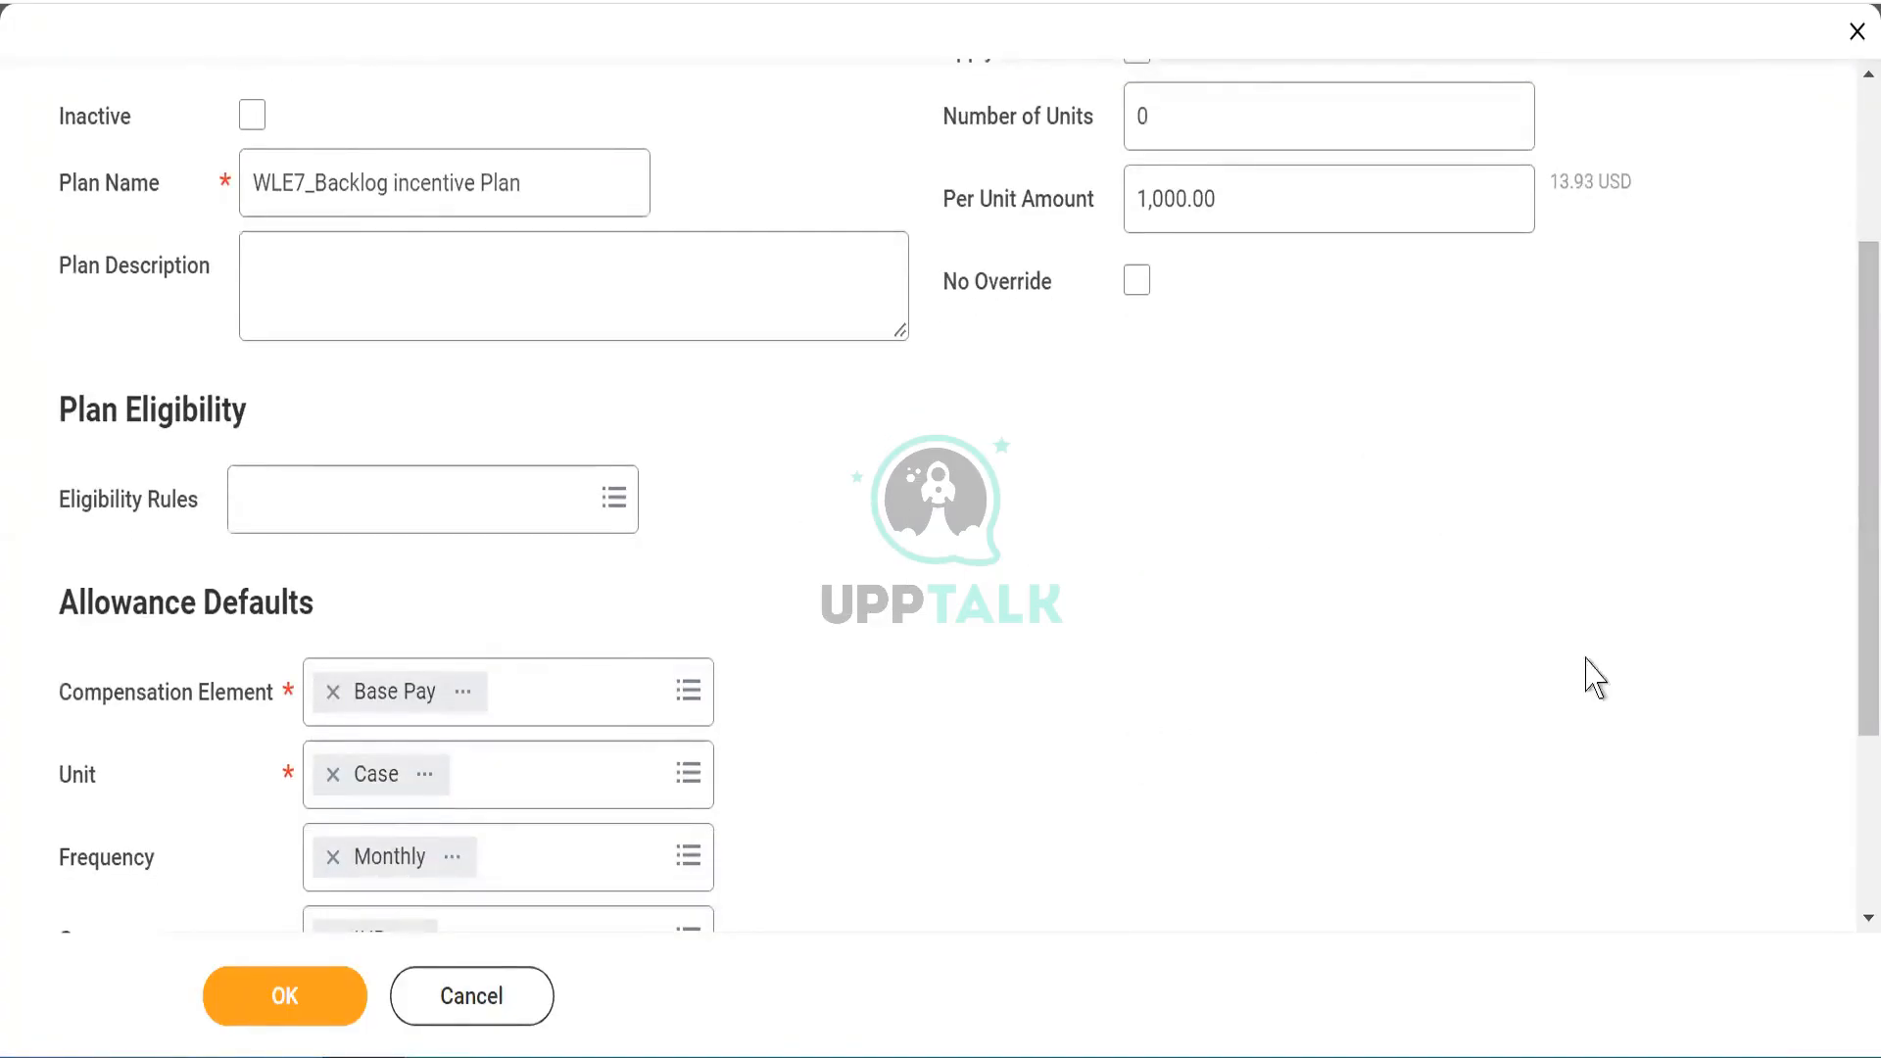
scroll(1844, 637, down, 3)
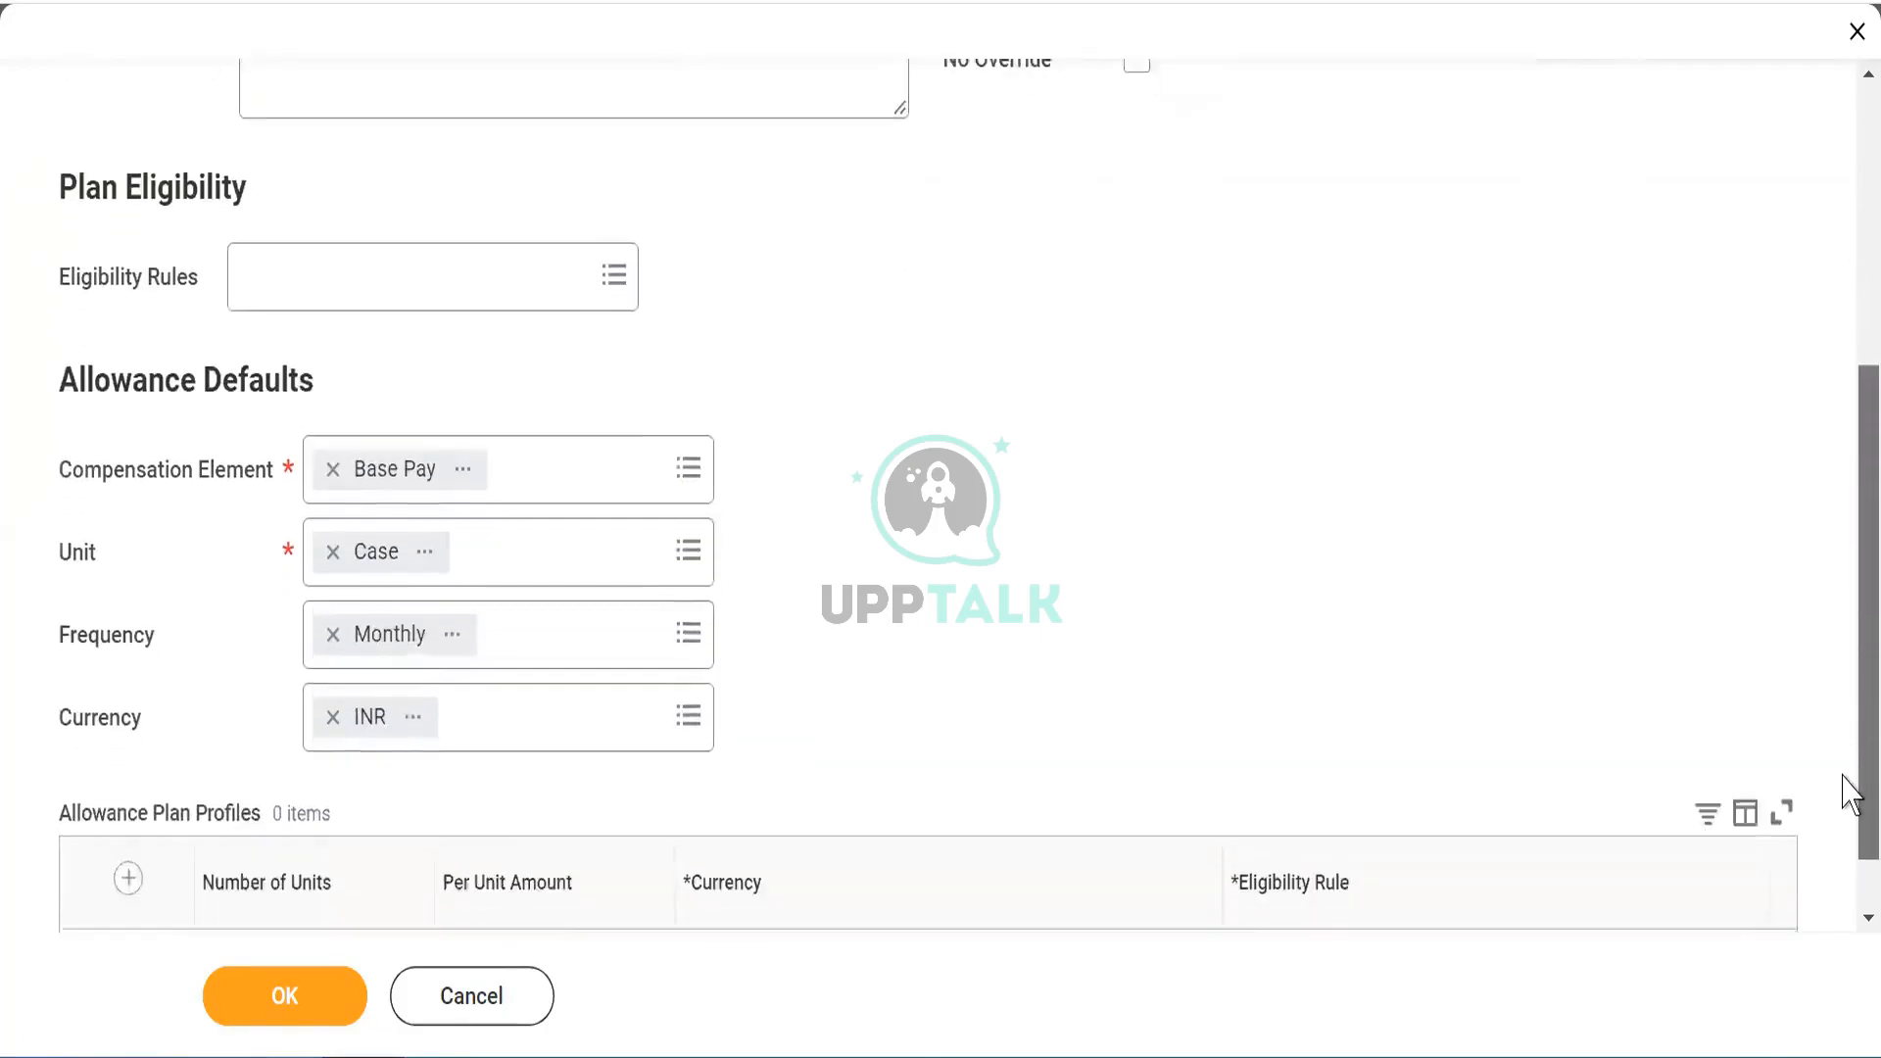
scroll(1844, 720, up, 5)
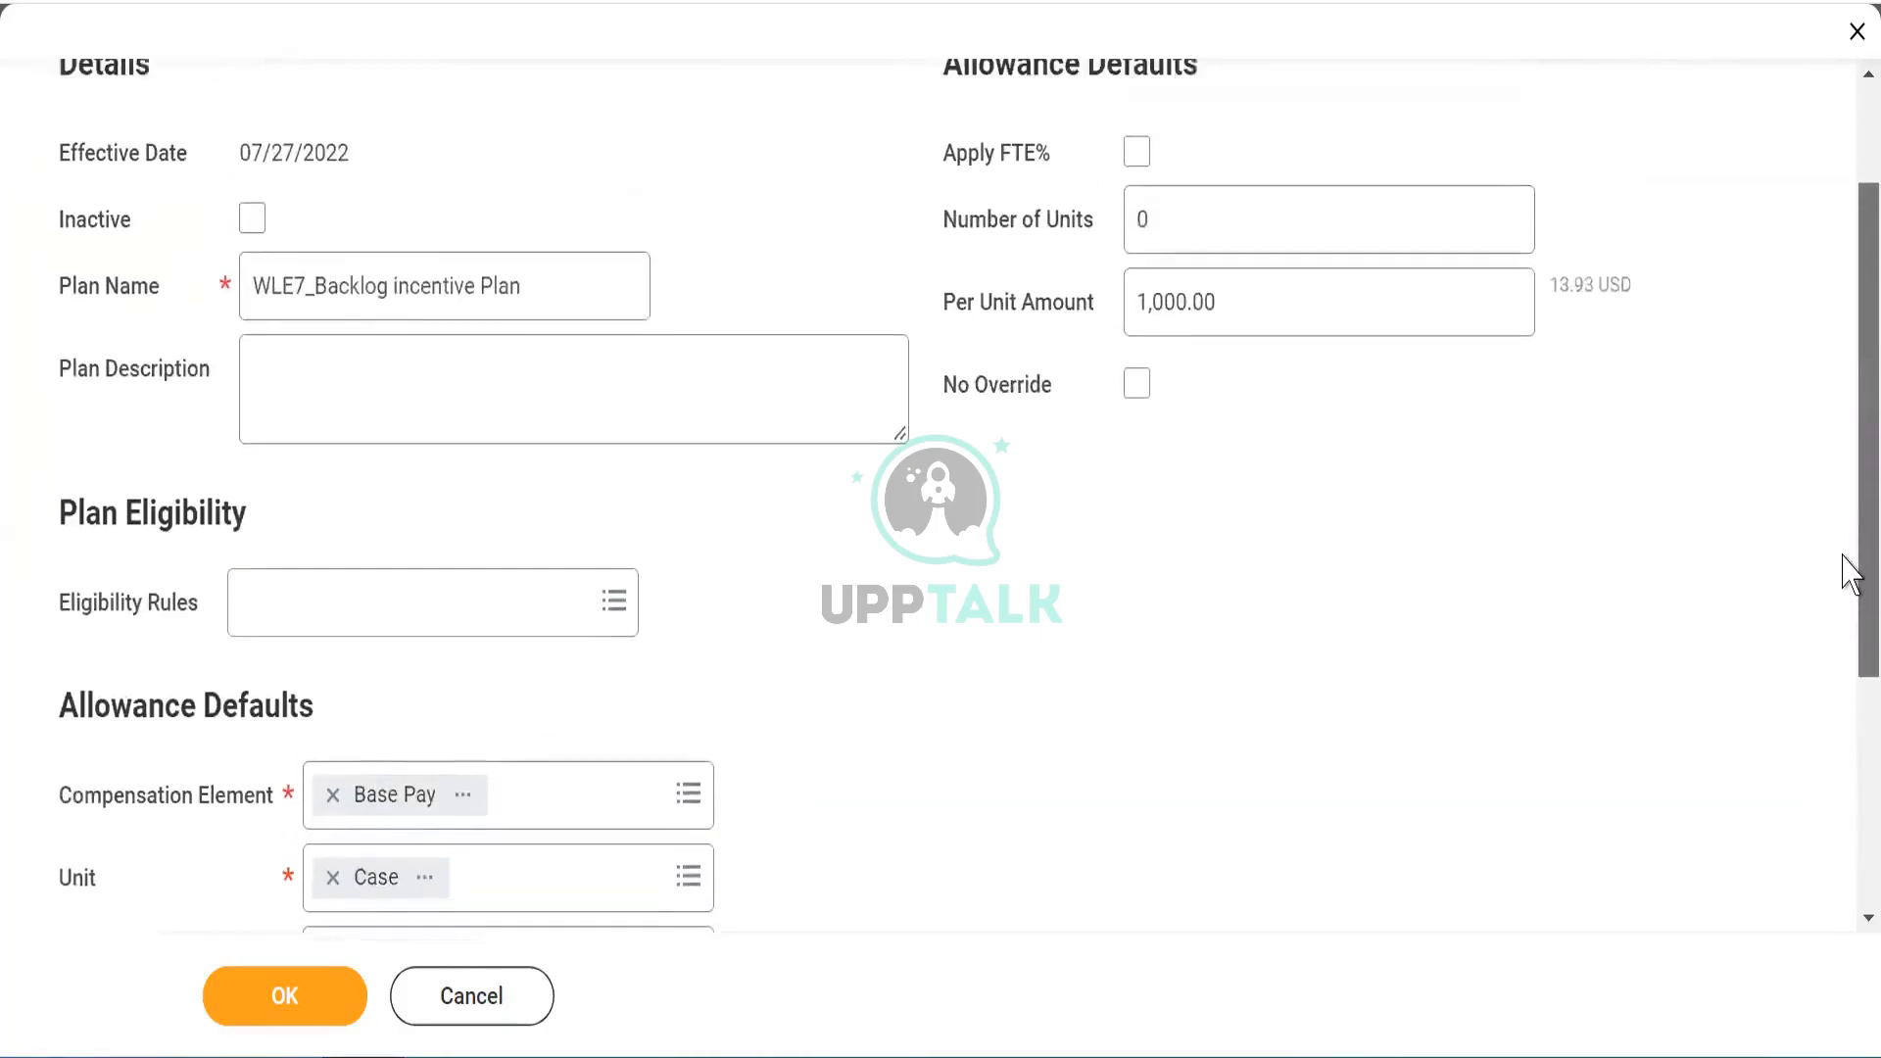
scroll(1843, 423, up, 1)
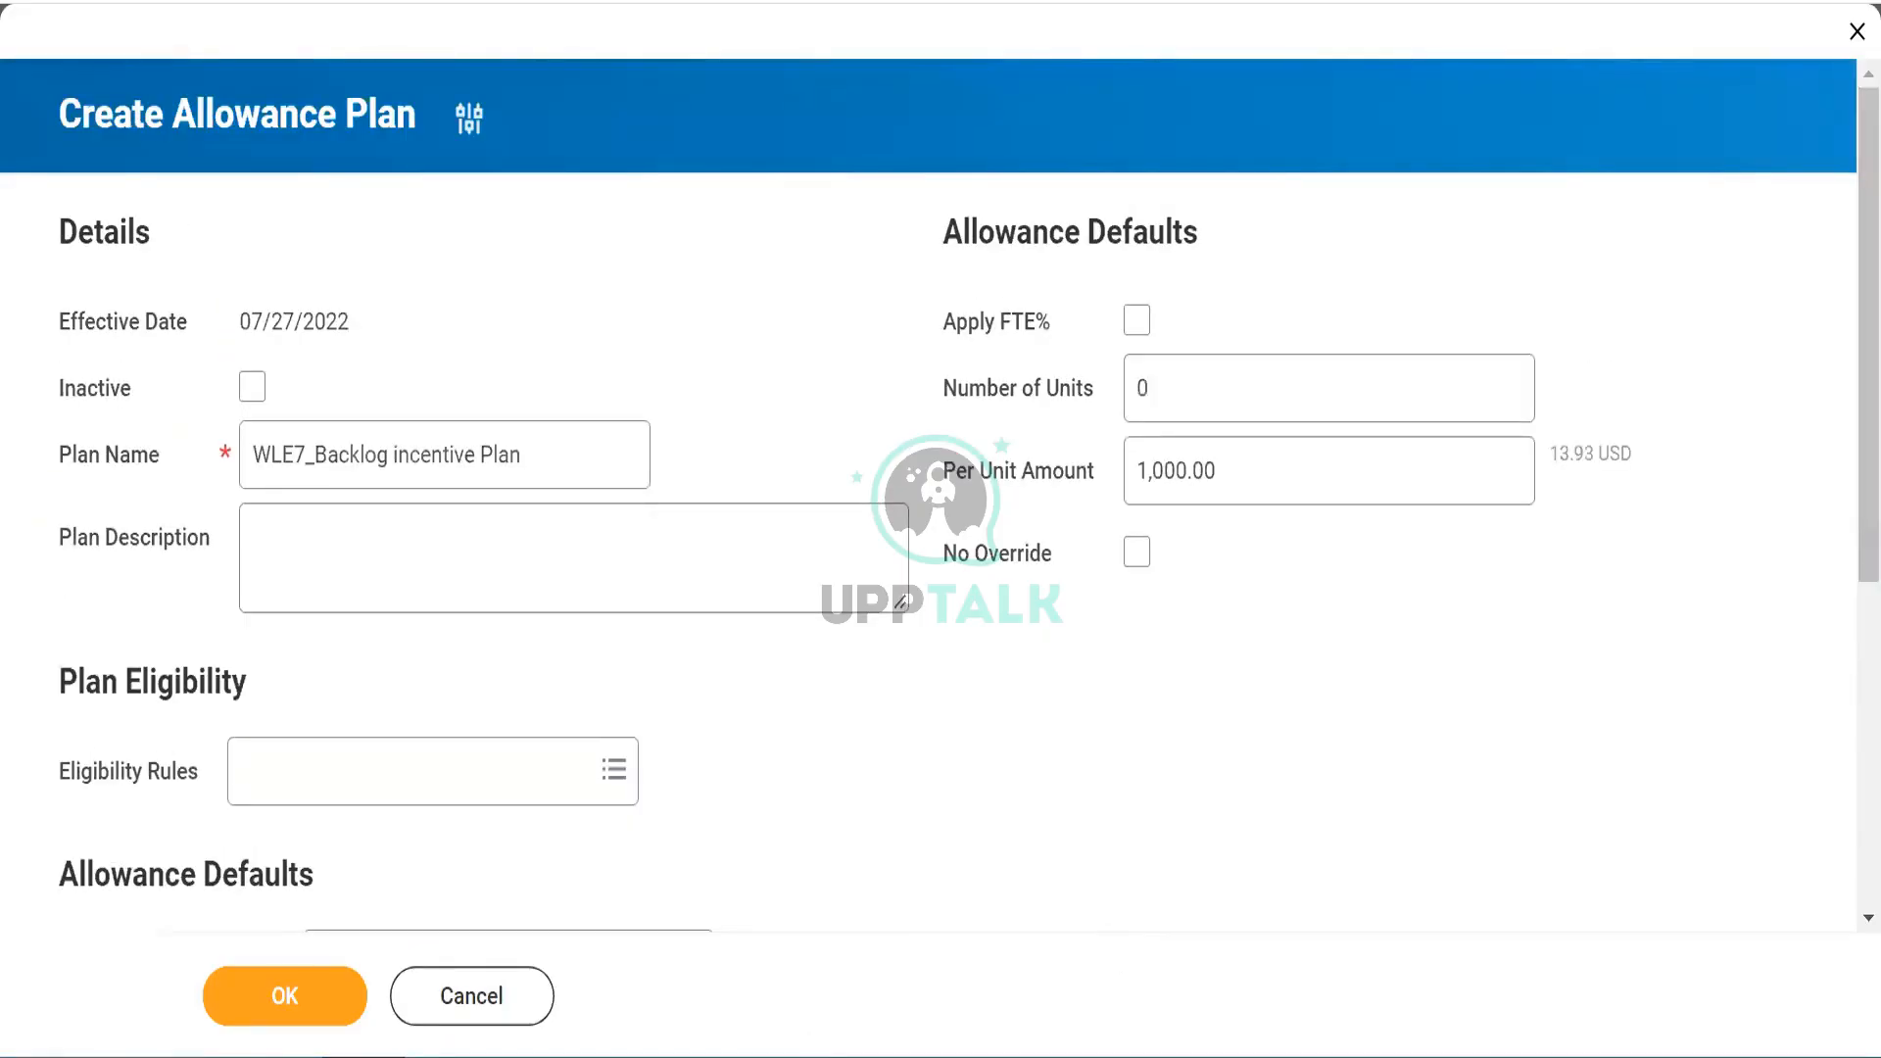
click(258, 998)
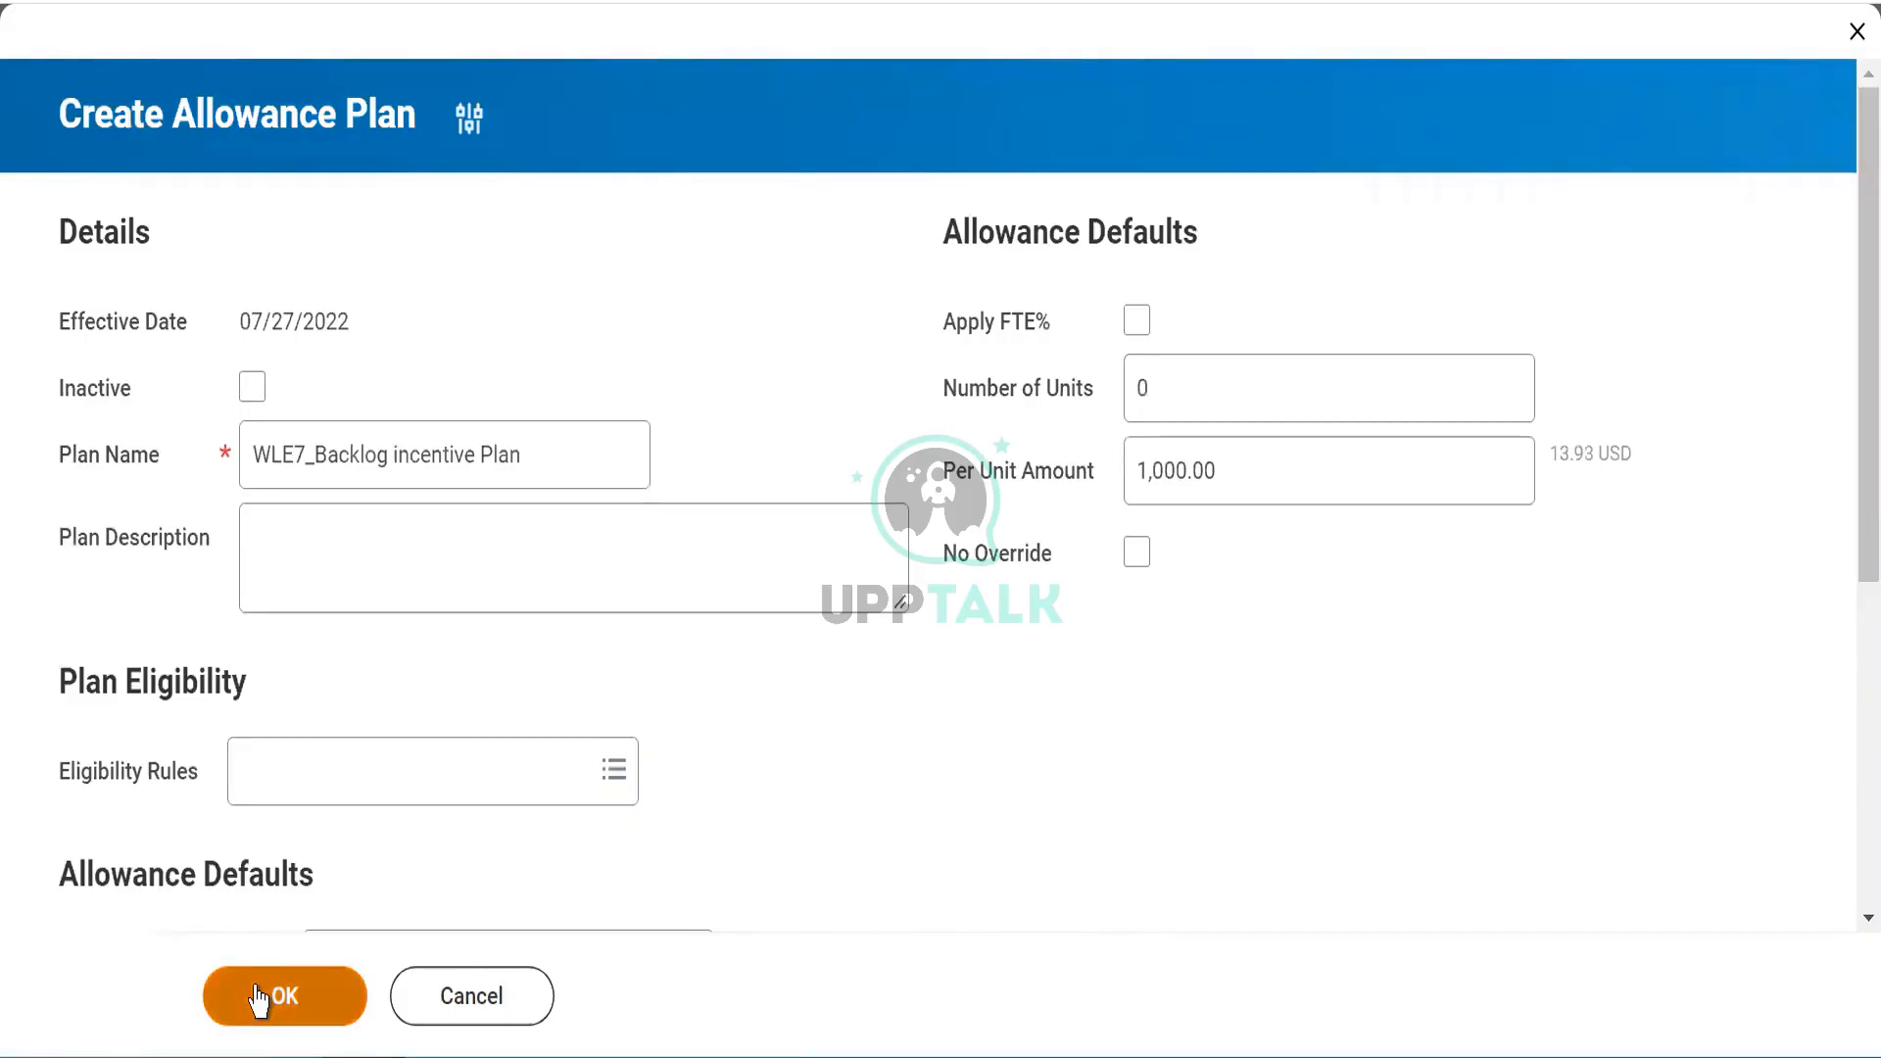
click(257, 998)
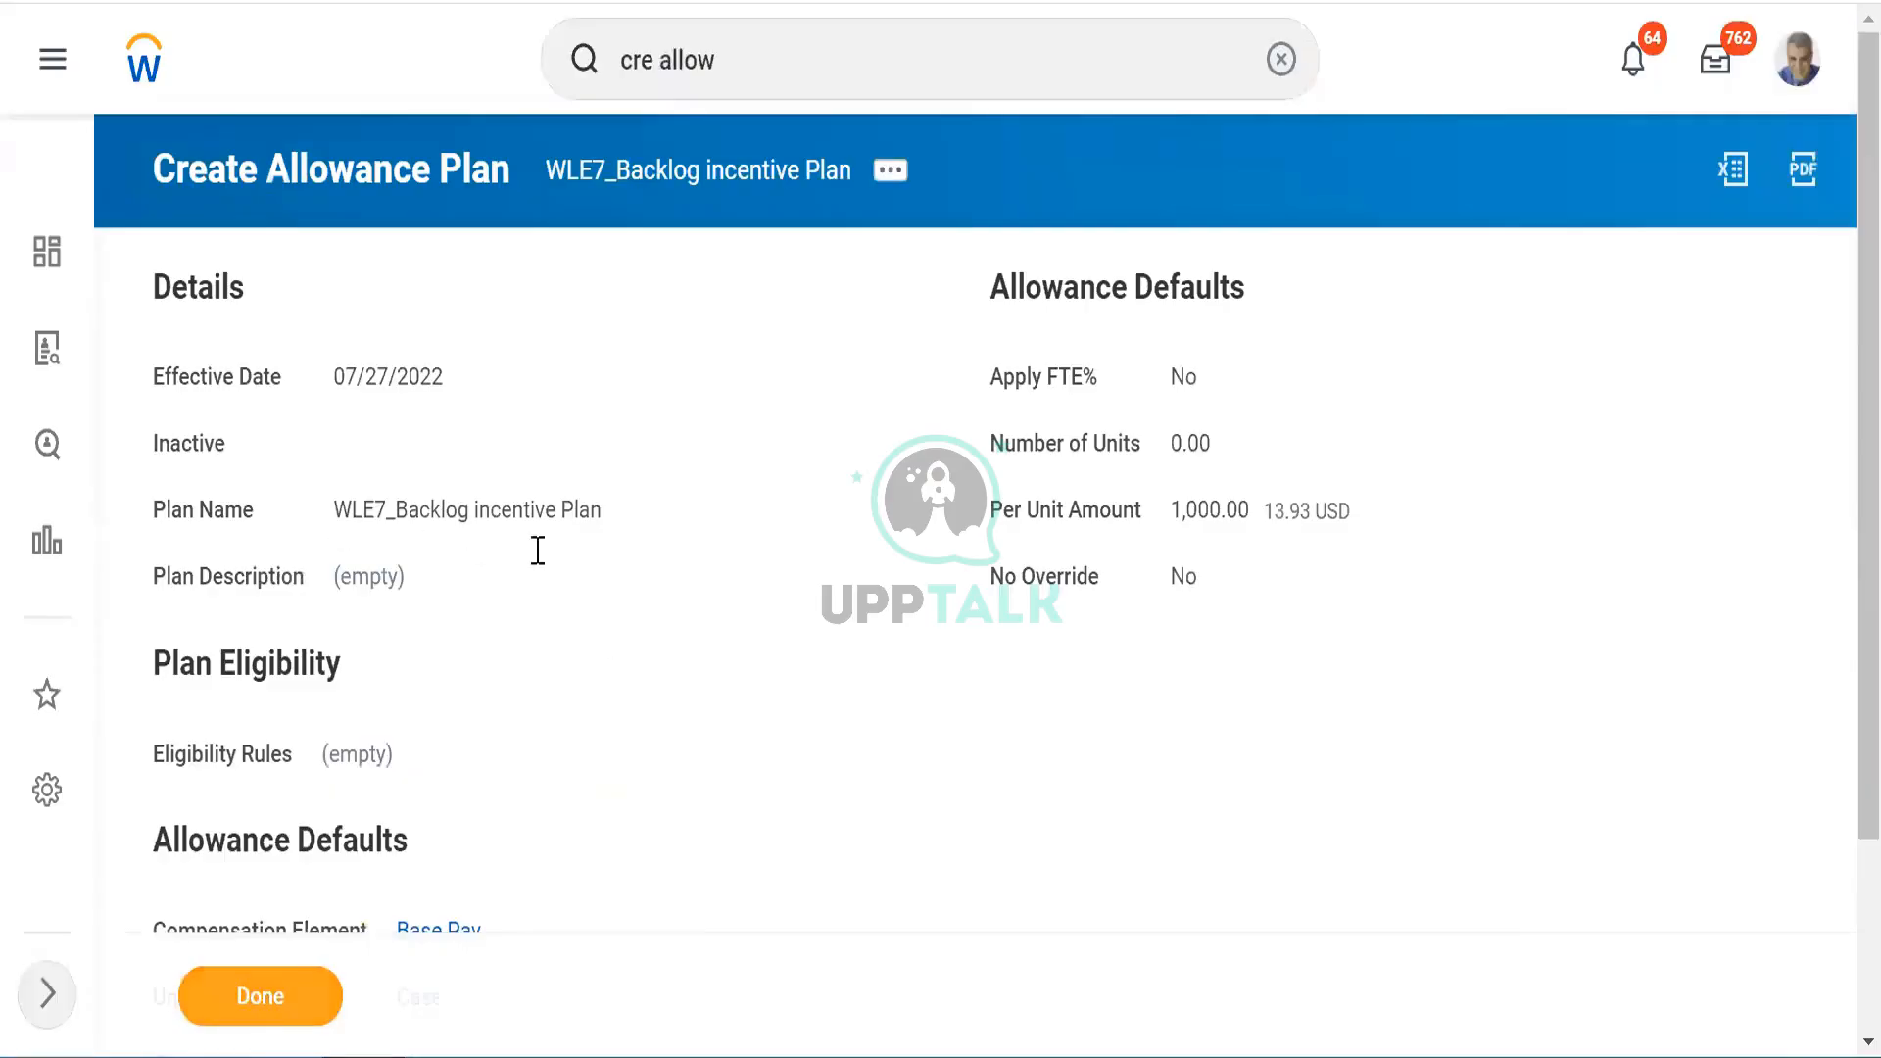
Step: Review the summary of the submitted backlog incentive plan and finish the task
scroll(593, 635, down, 3)
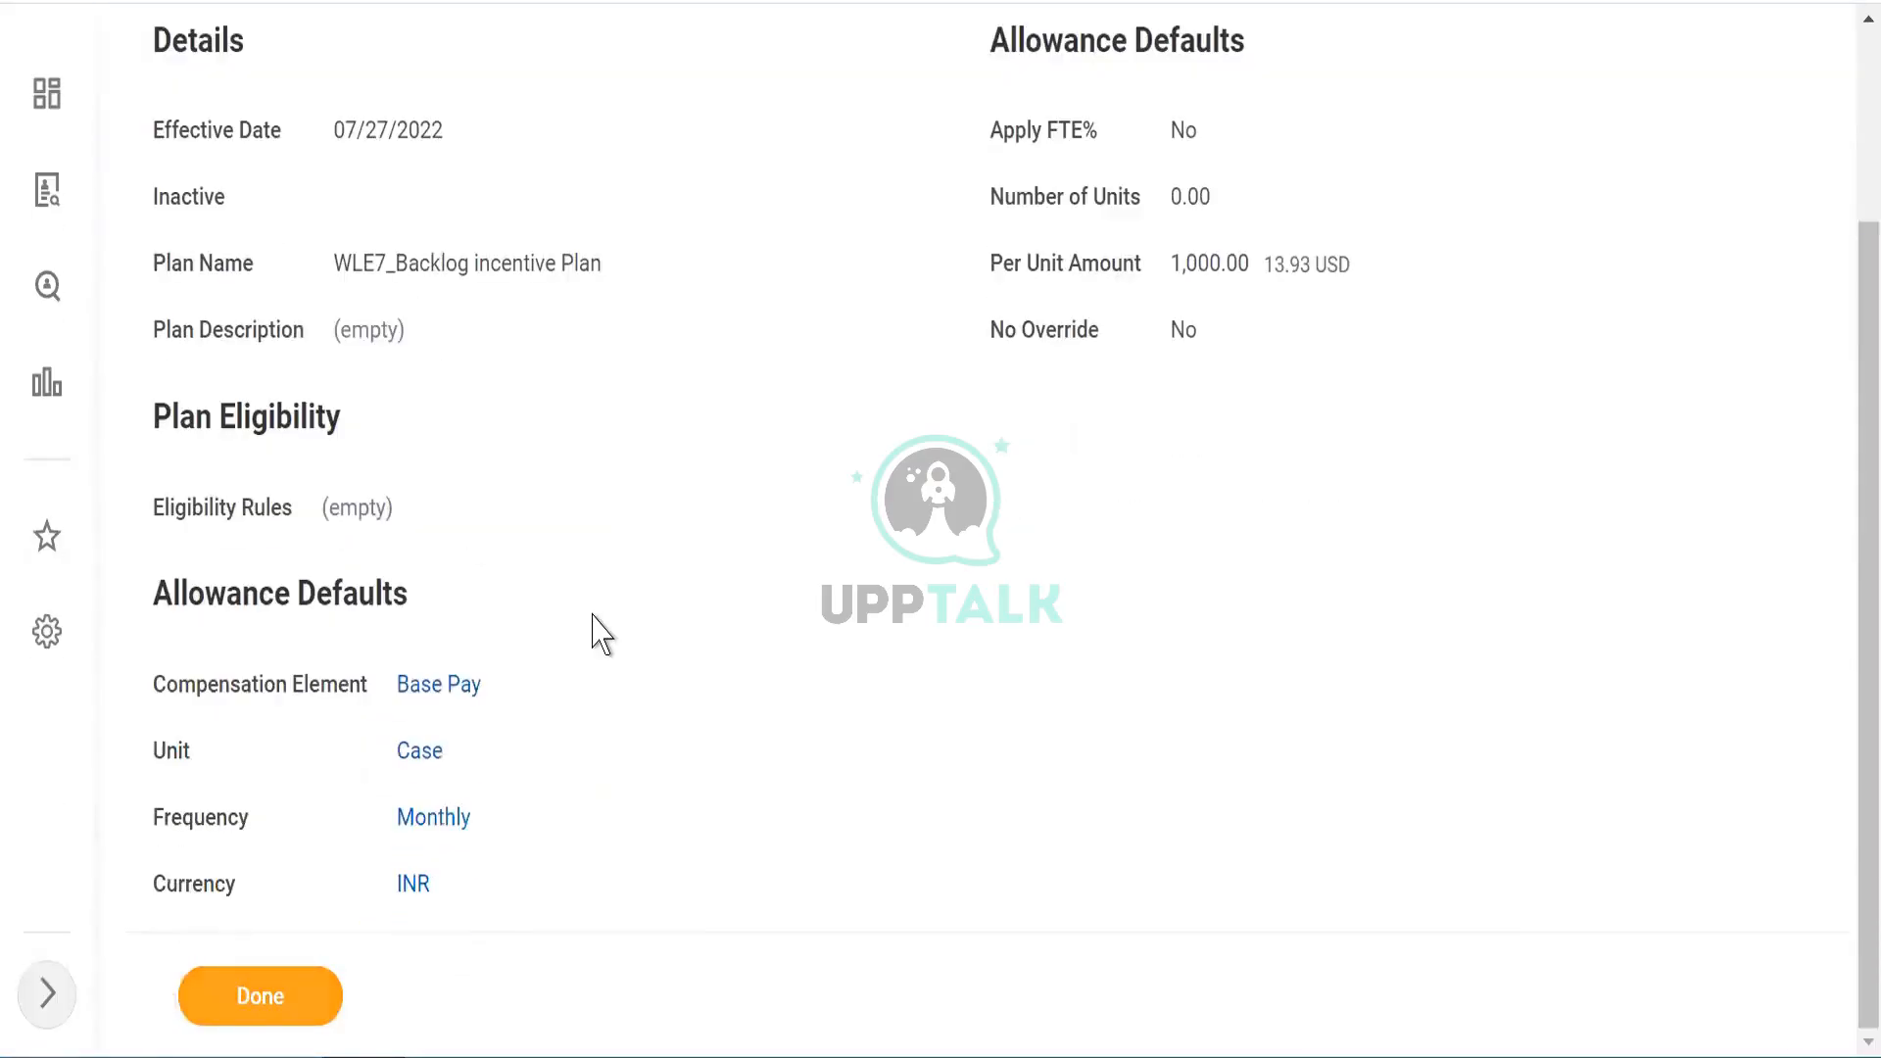
scroll(592, 635, up, 3)
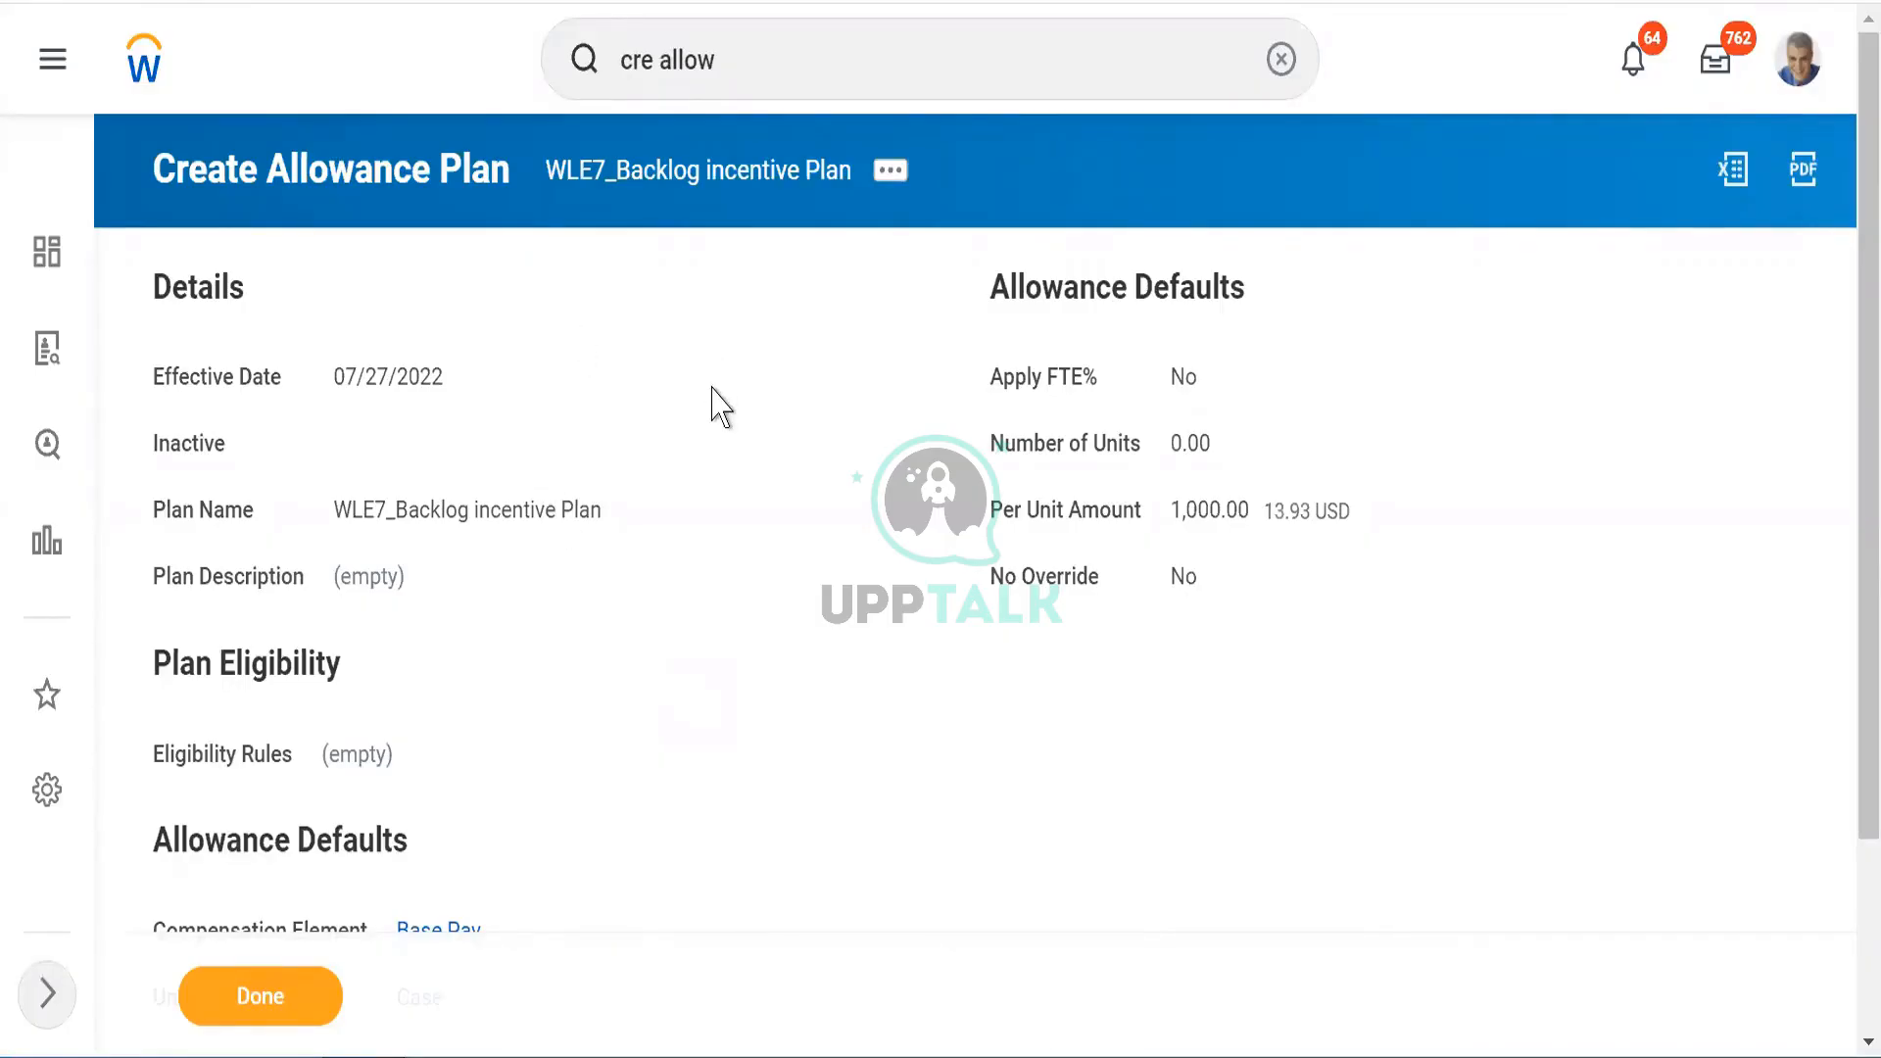
click(242, 996)
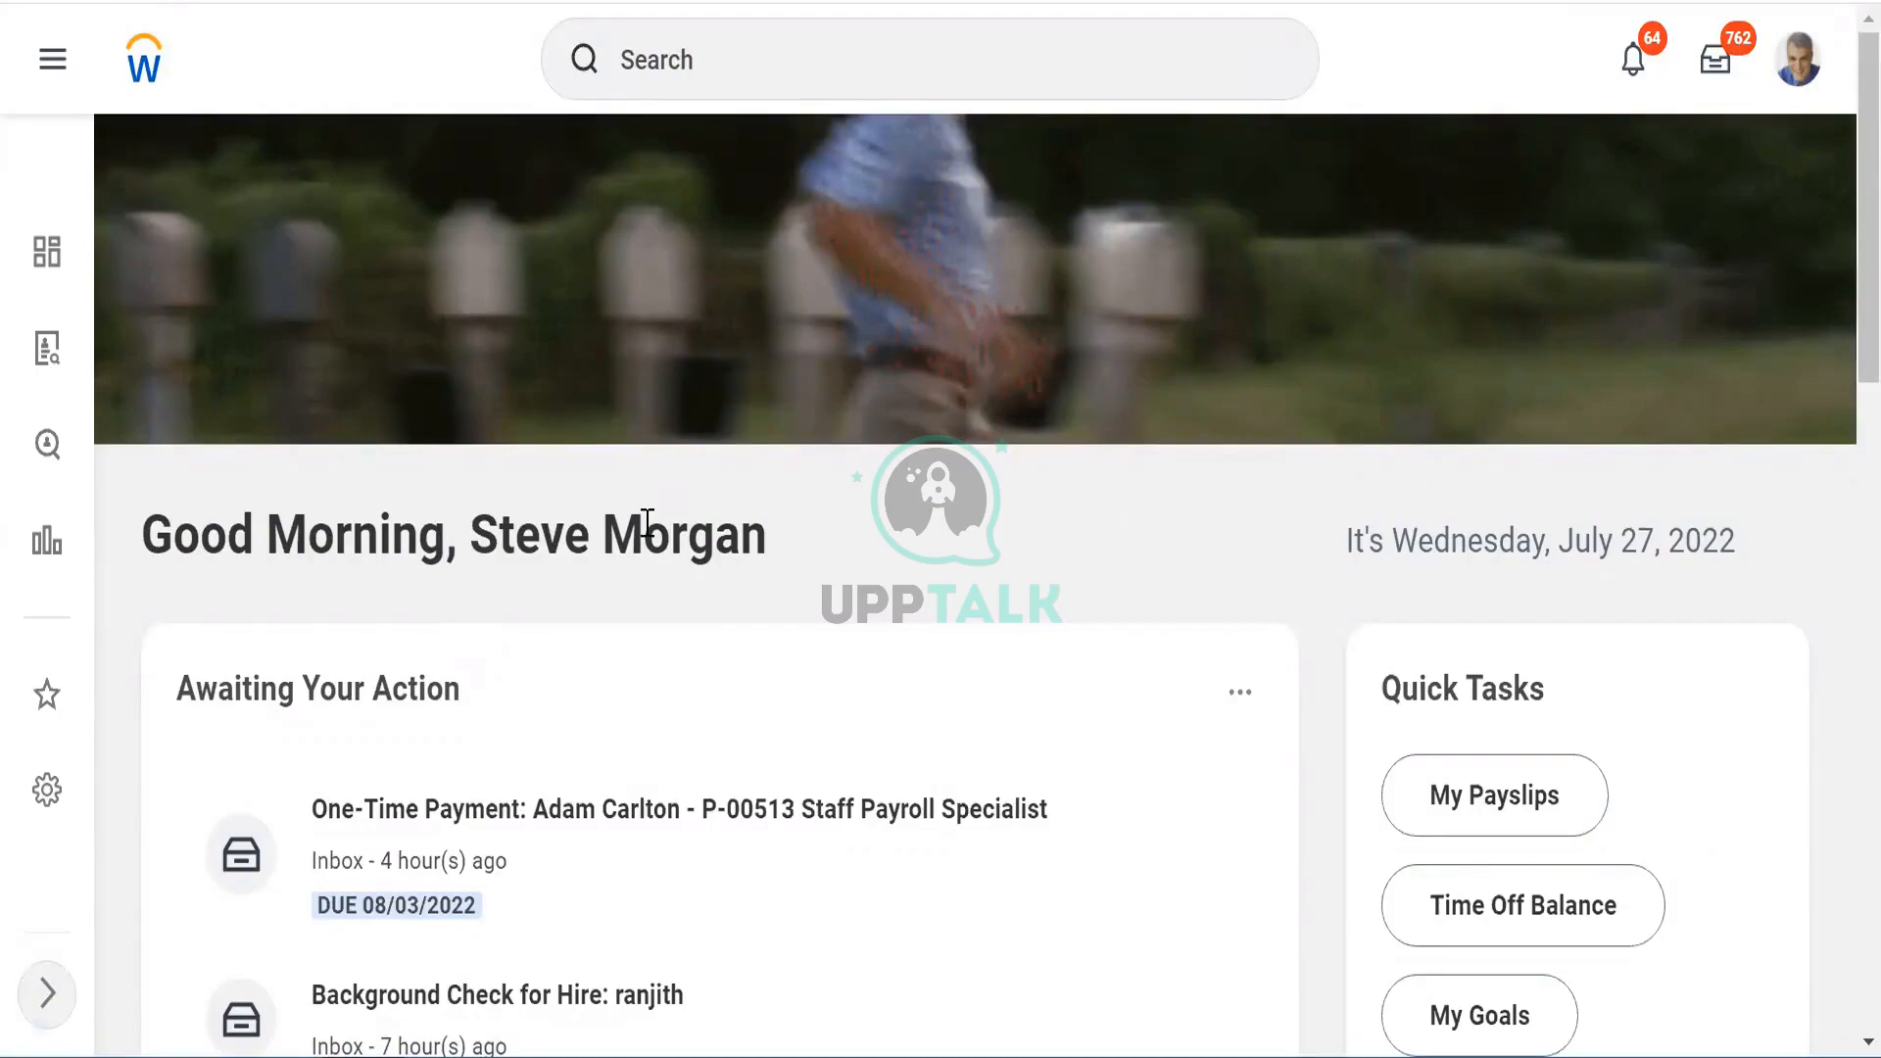
Step: Search for "cre al" and open the Create Allowance Plan task
click(713, 74)
text(cr)
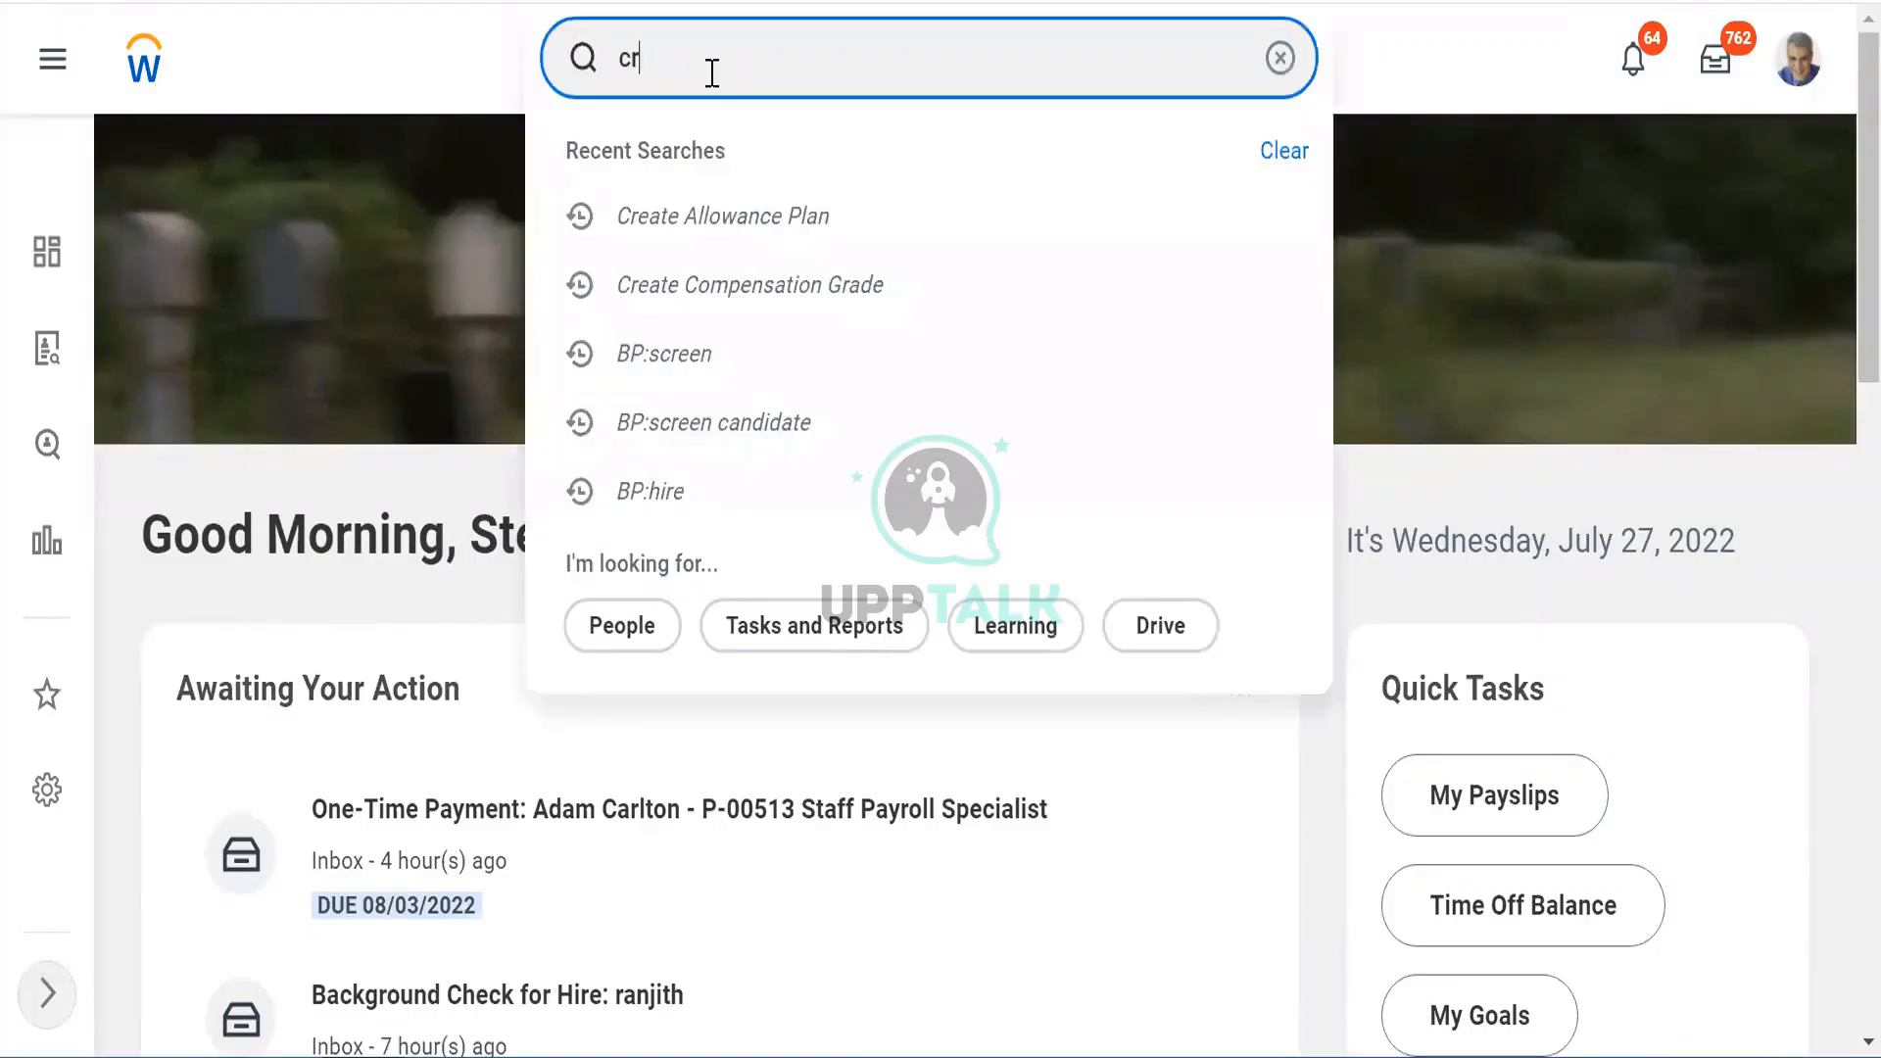
text(e aloo)
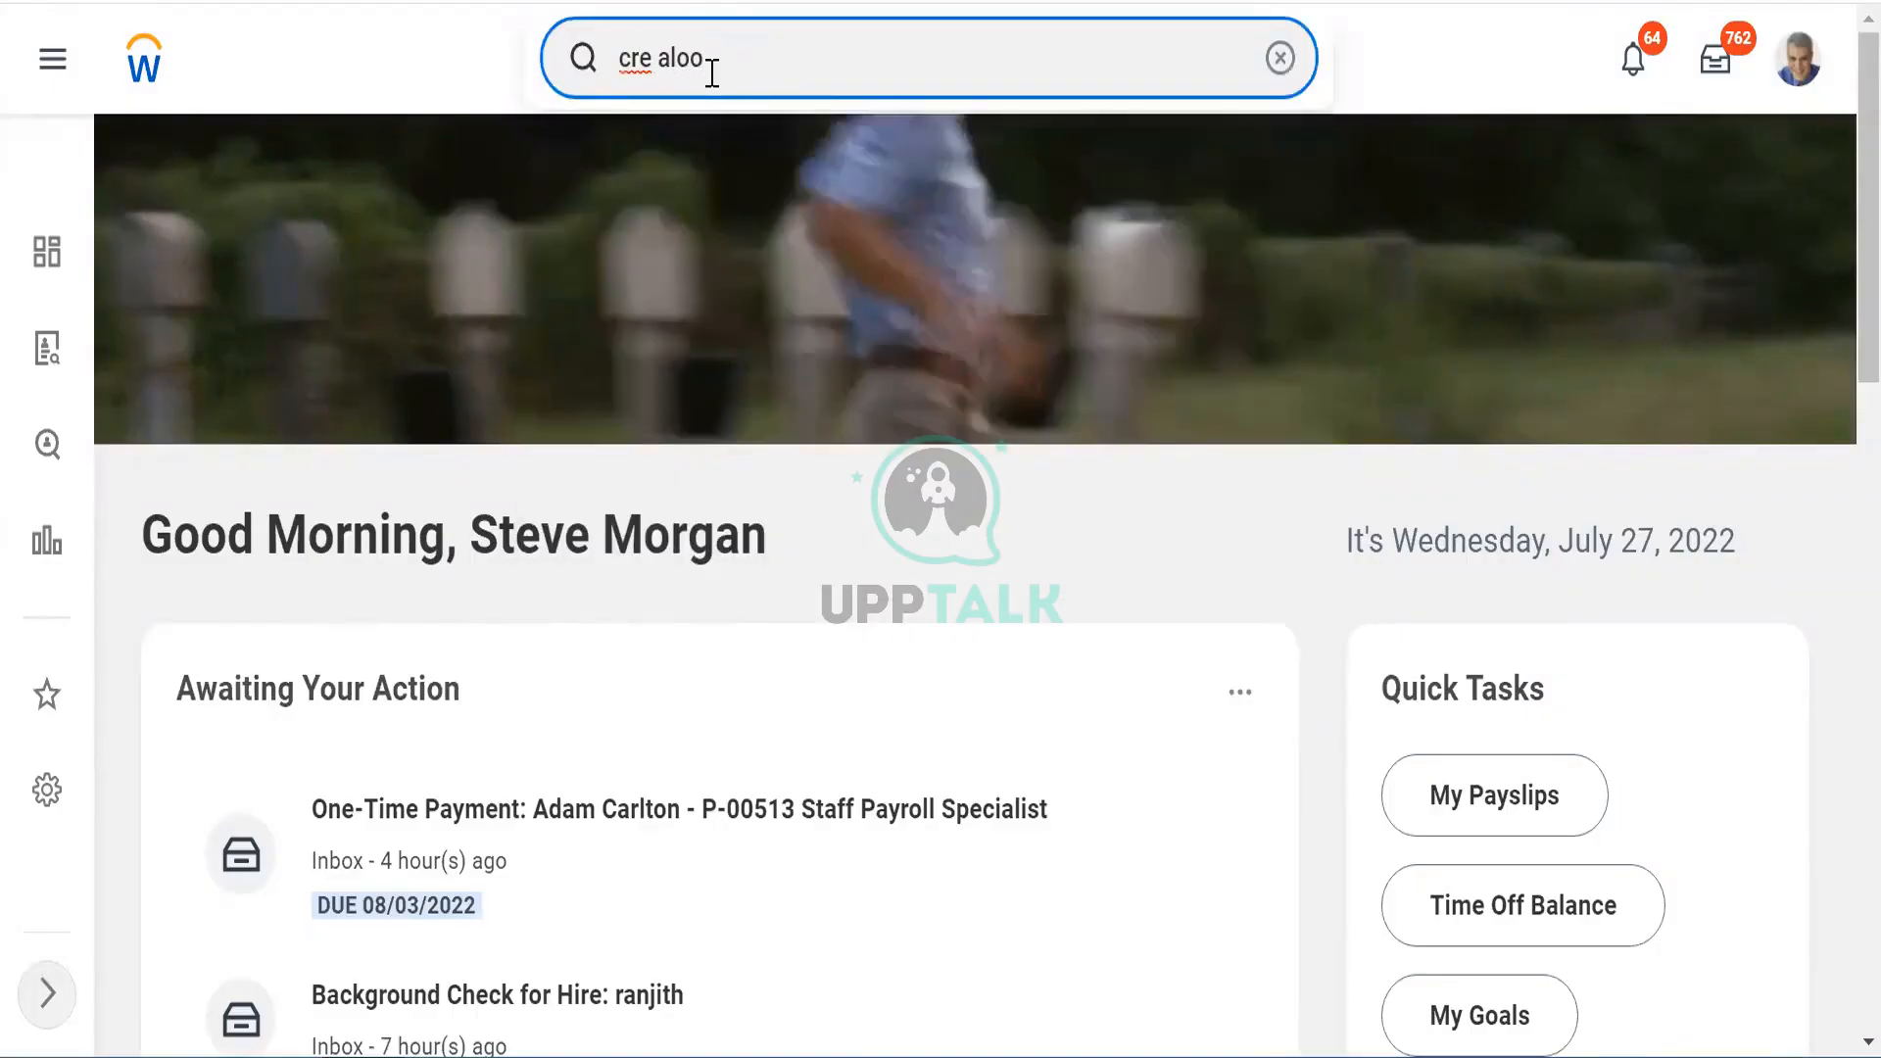
key(BackSpace)
key(BackSpace)
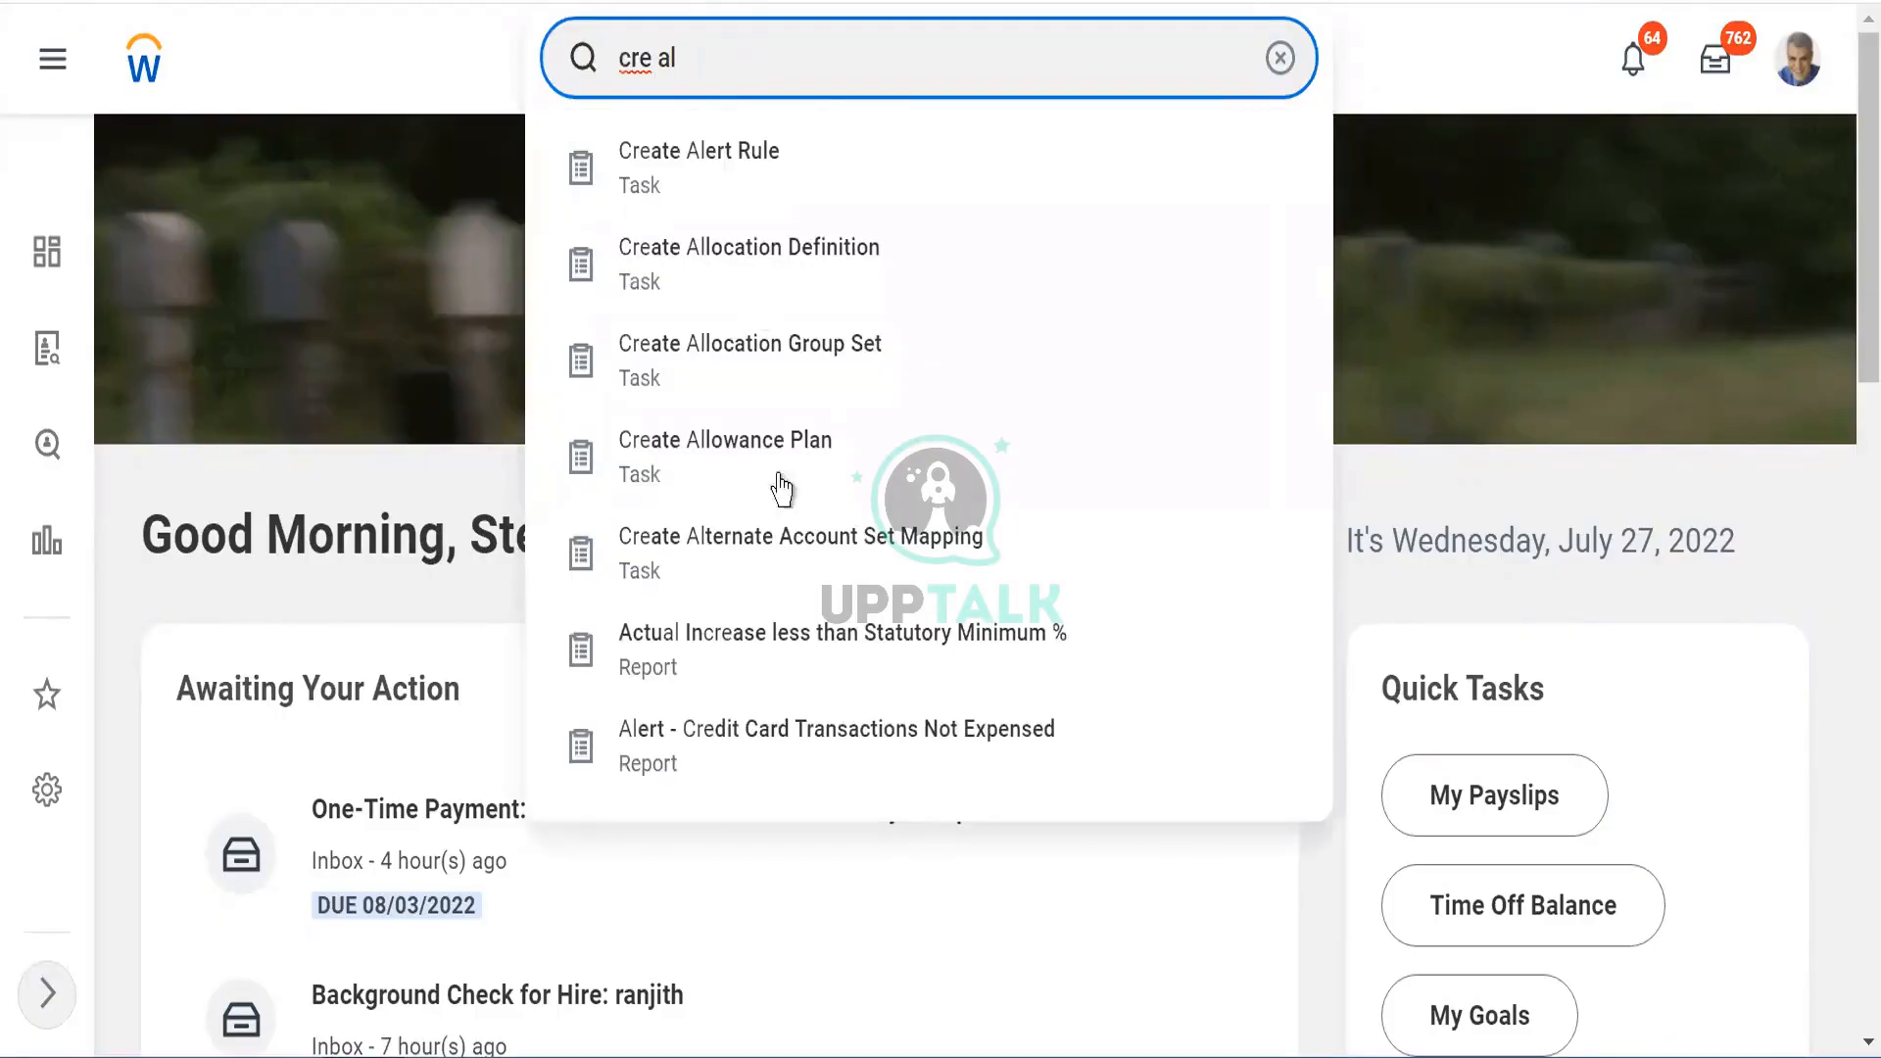
click(723, 458)
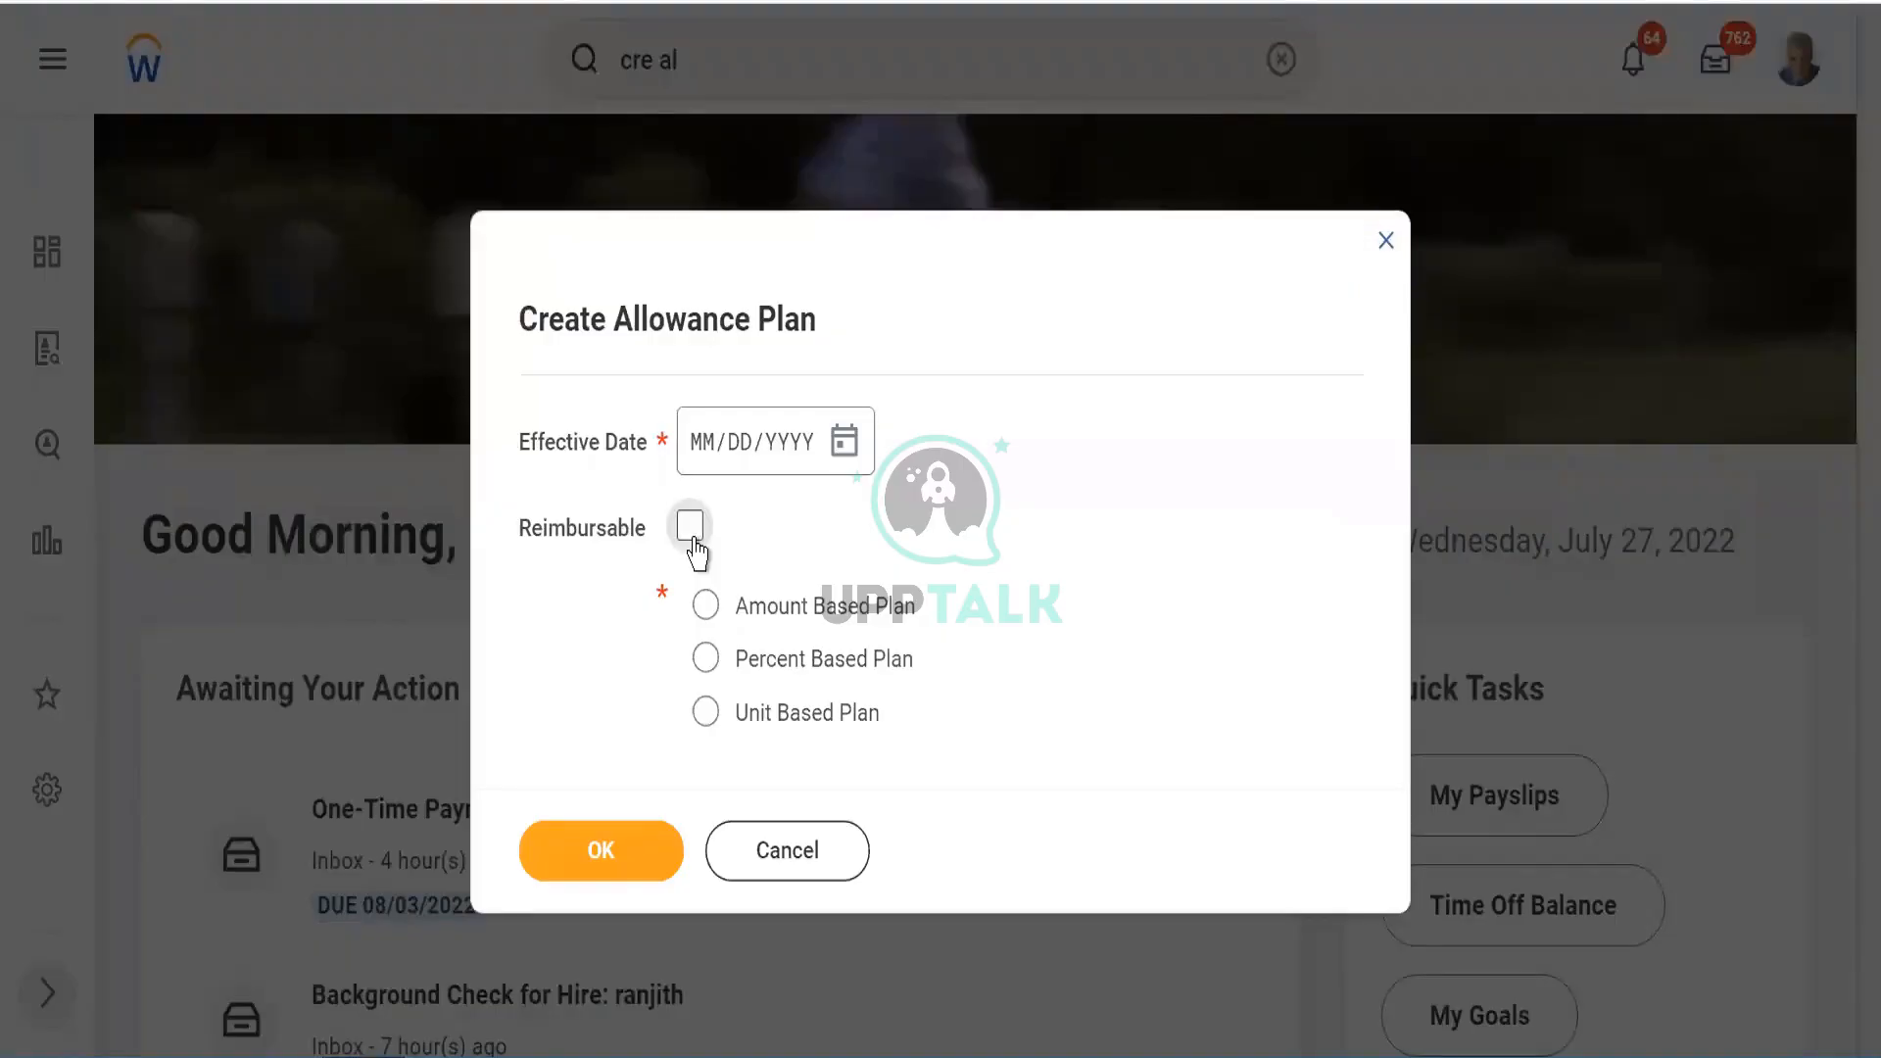
Step: Start a reimbursable, amount-based allowance plan with the effective date 07/27/2022
click(691, 538)
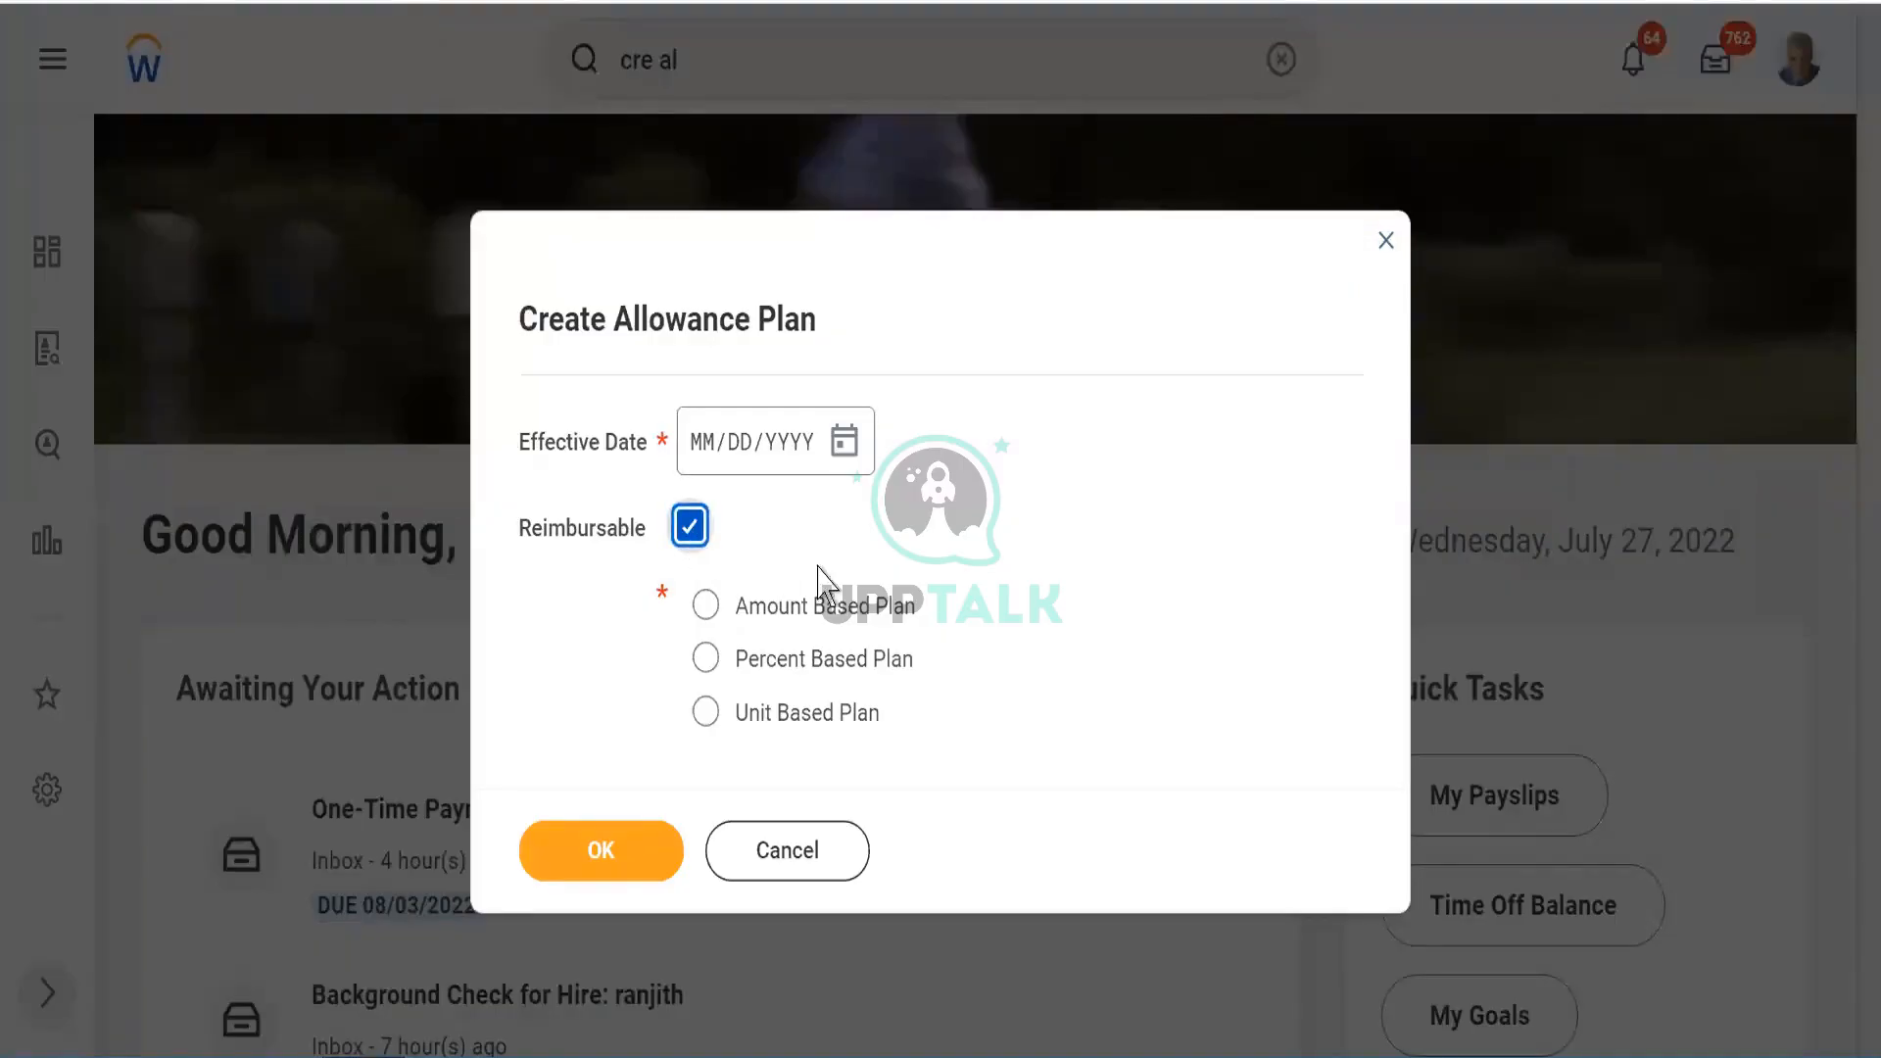
click(705, 608)
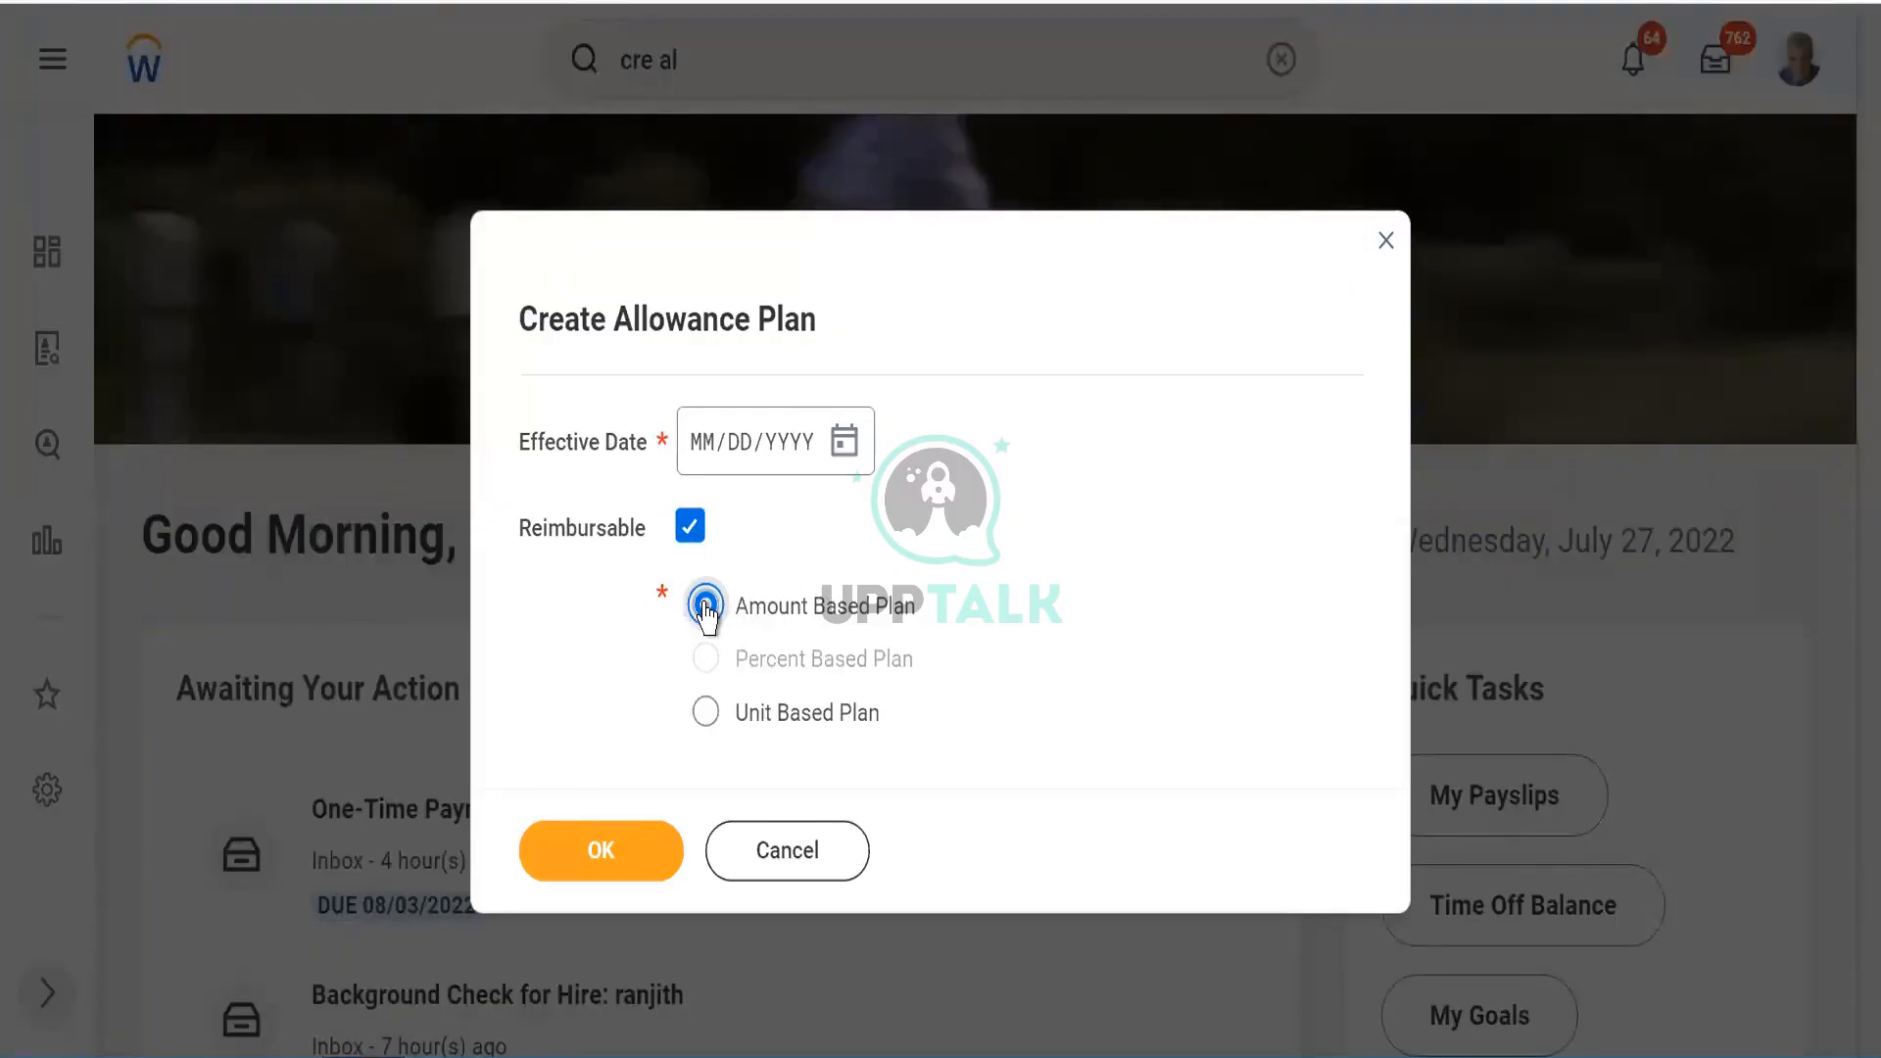
click(845, 443)
click(1142, 812)
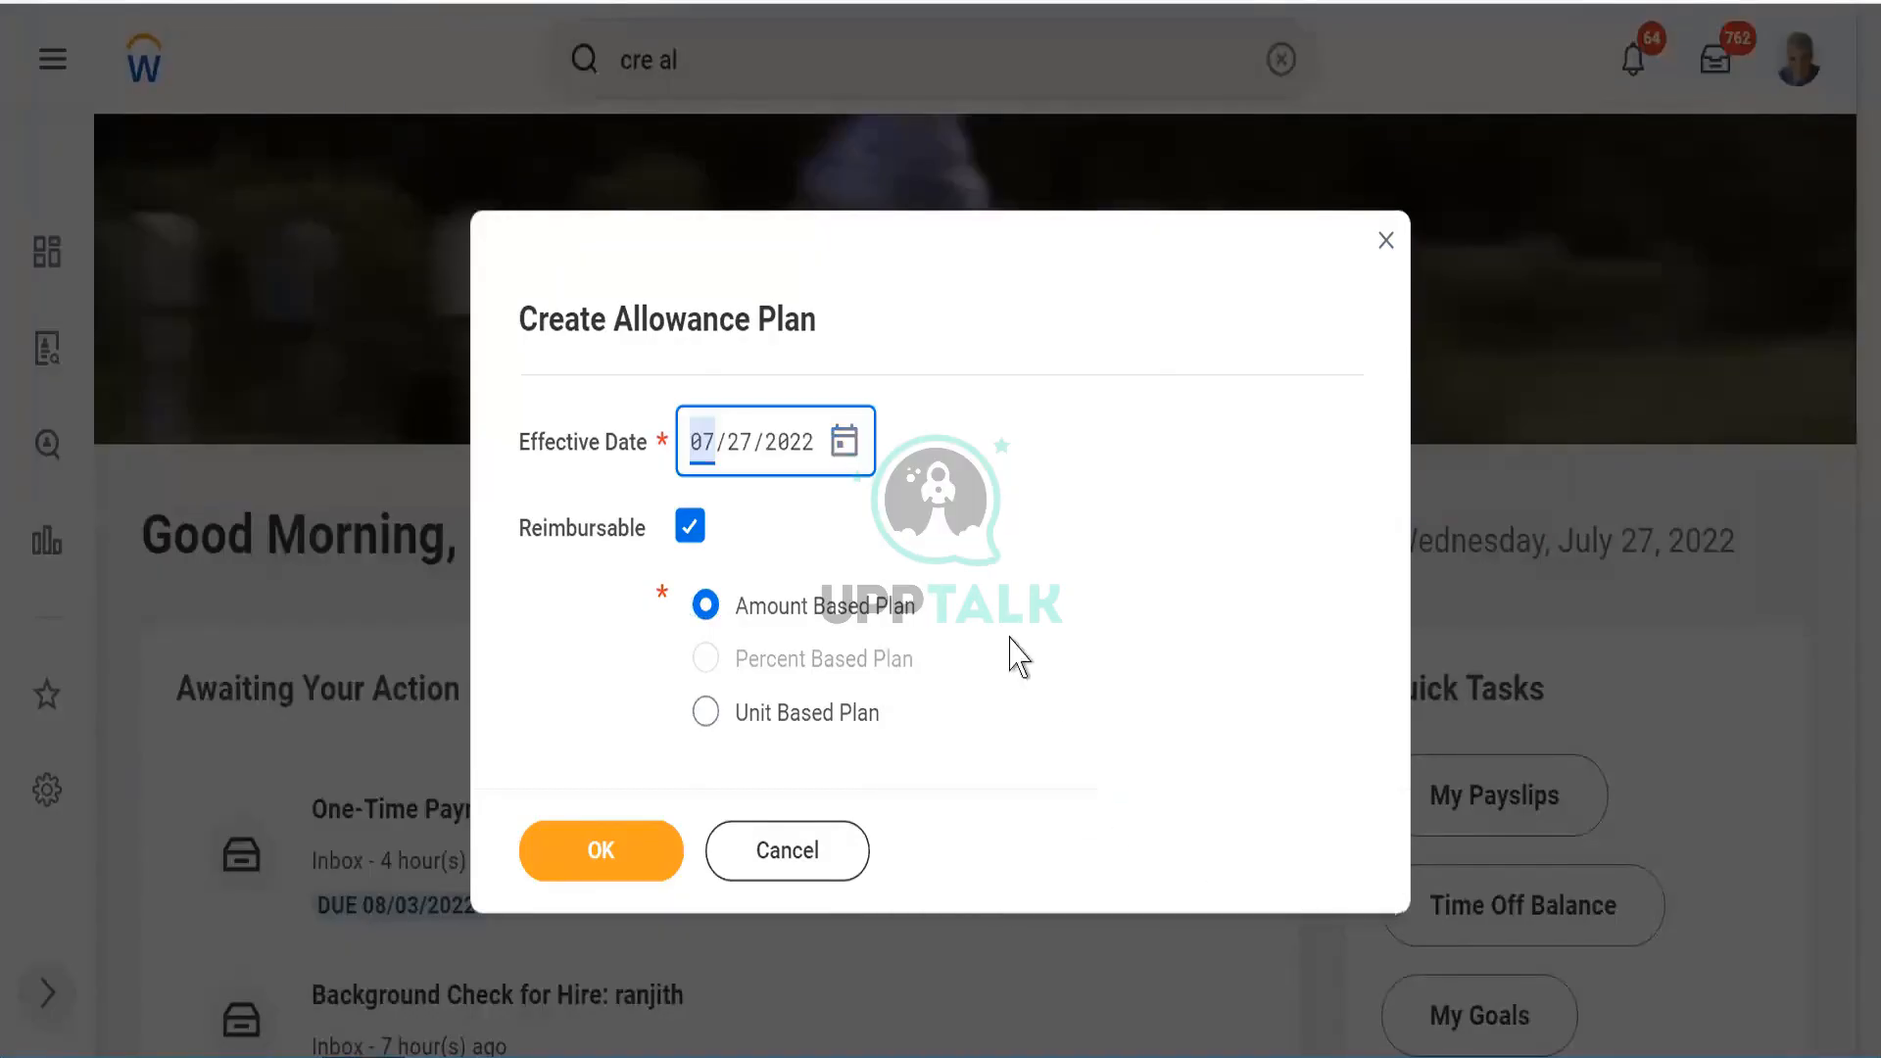
click(983, 552)
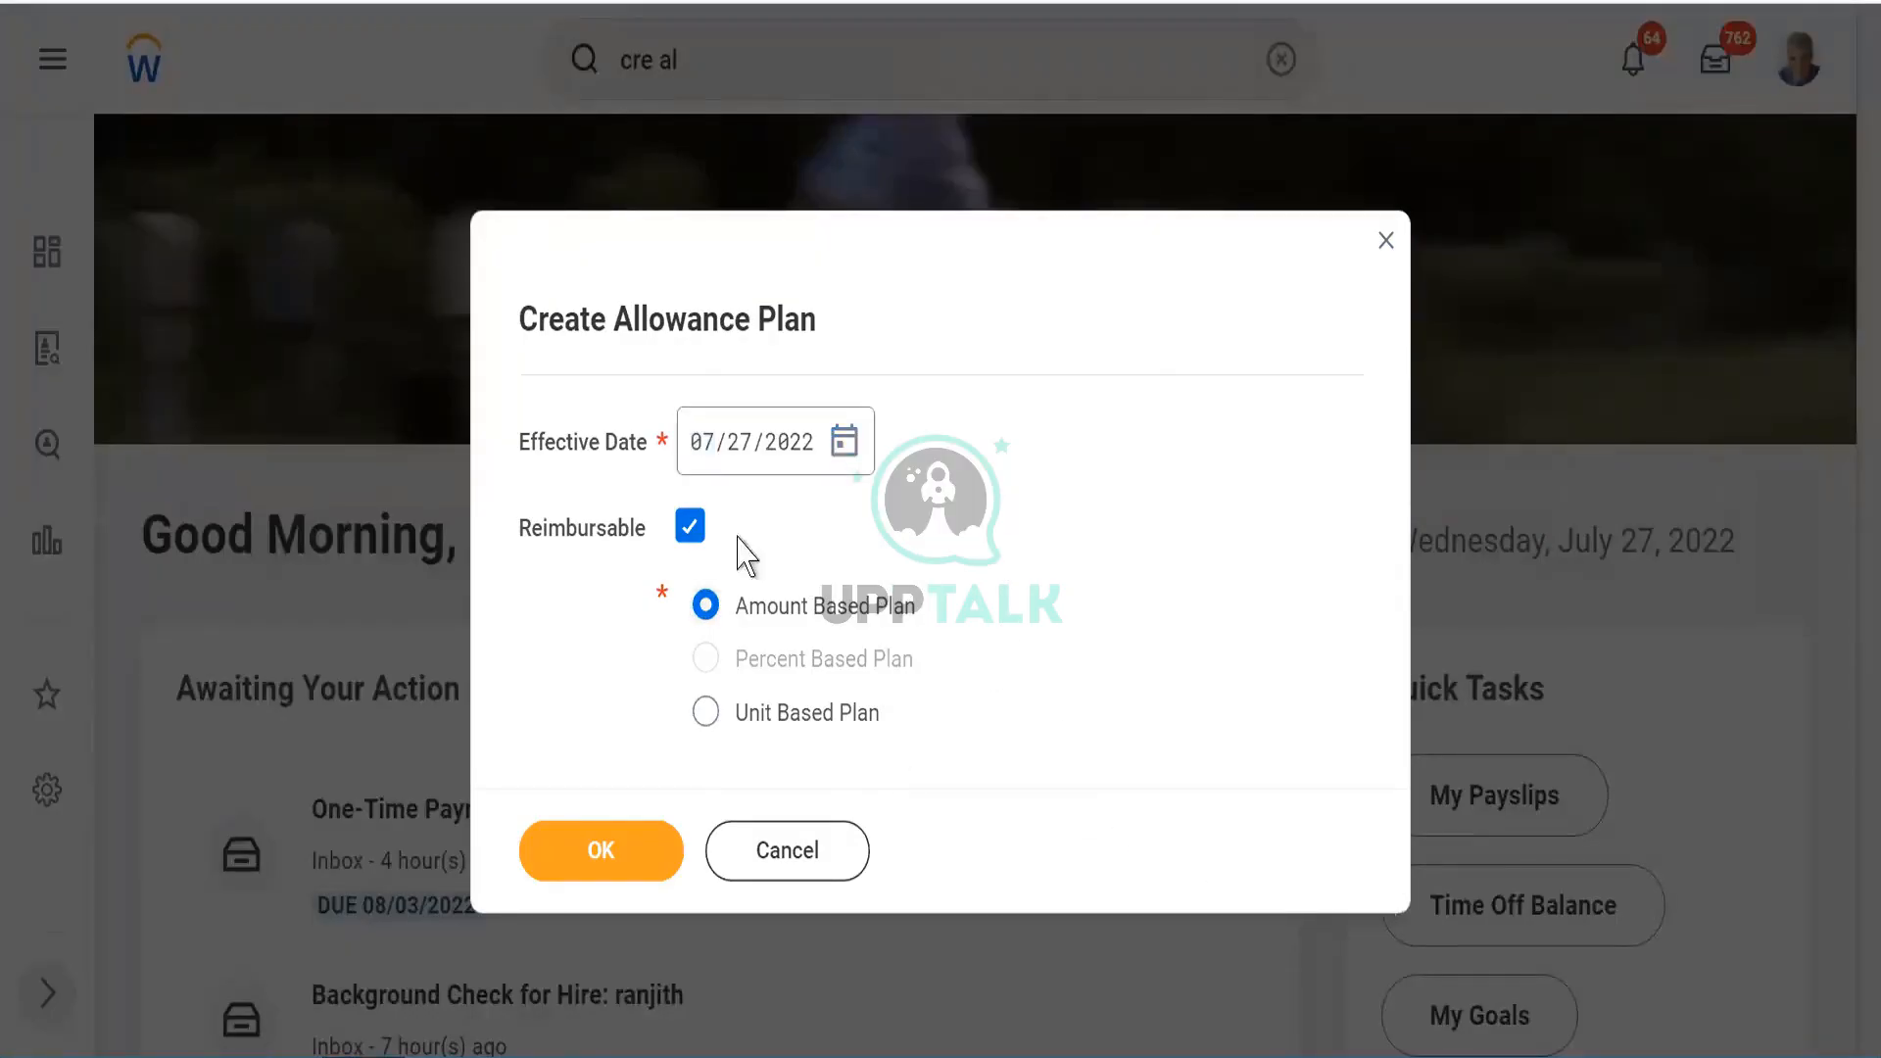
click(586, 869)
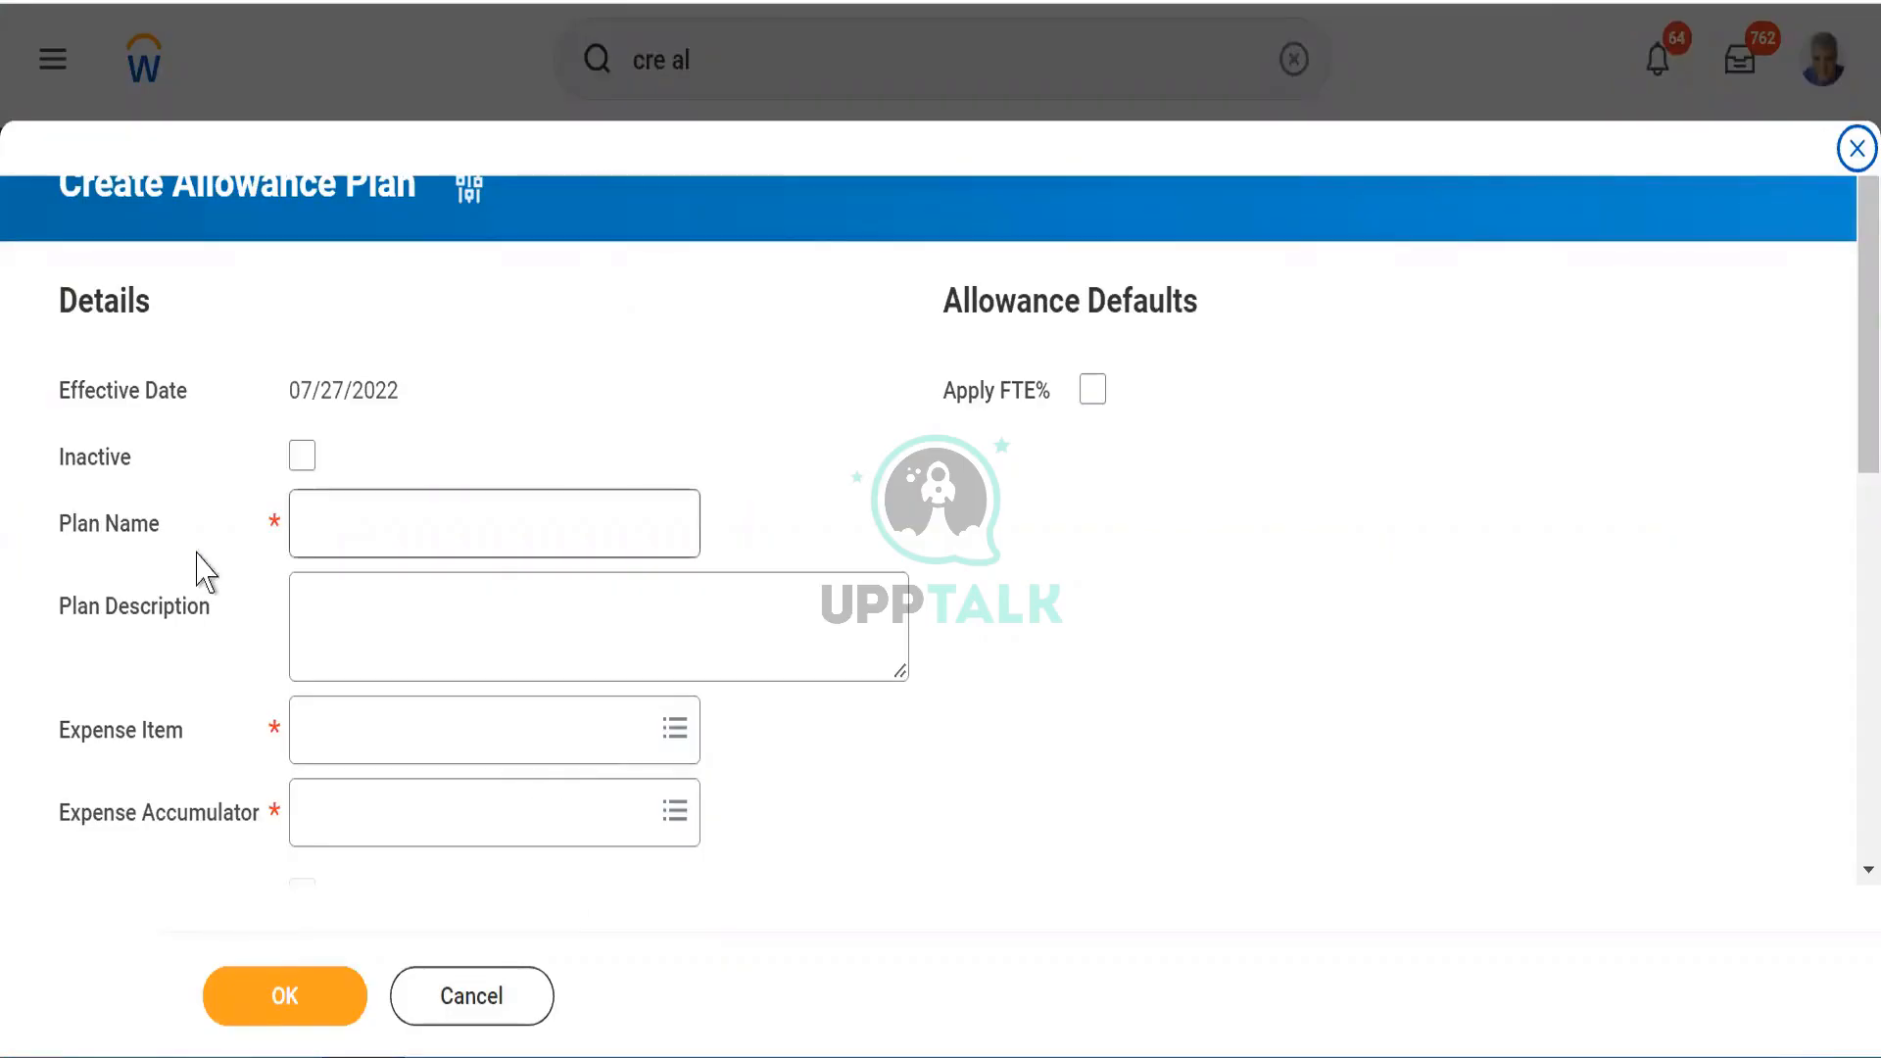
Step: Name the reimbursable allowance plan "cab reimbursement"
click(366, 526)
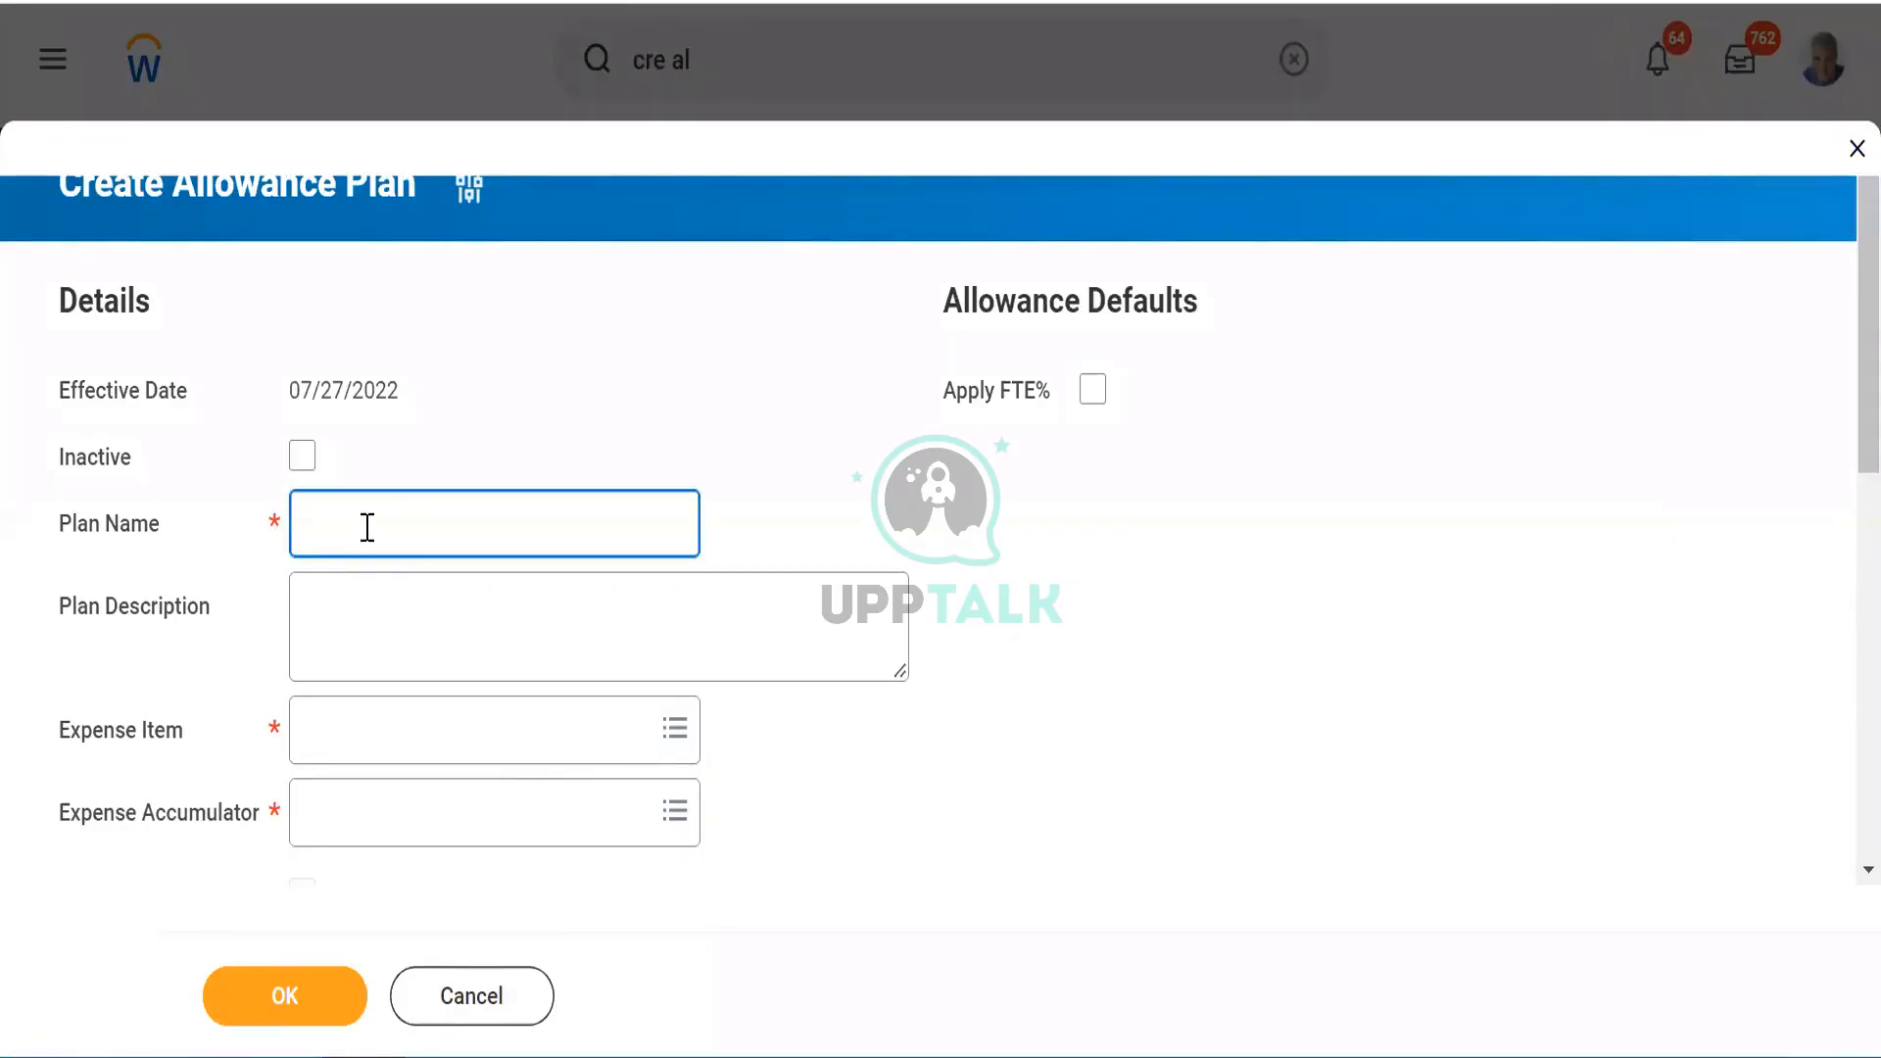
text(cab reimbursement)
click(925, 821)
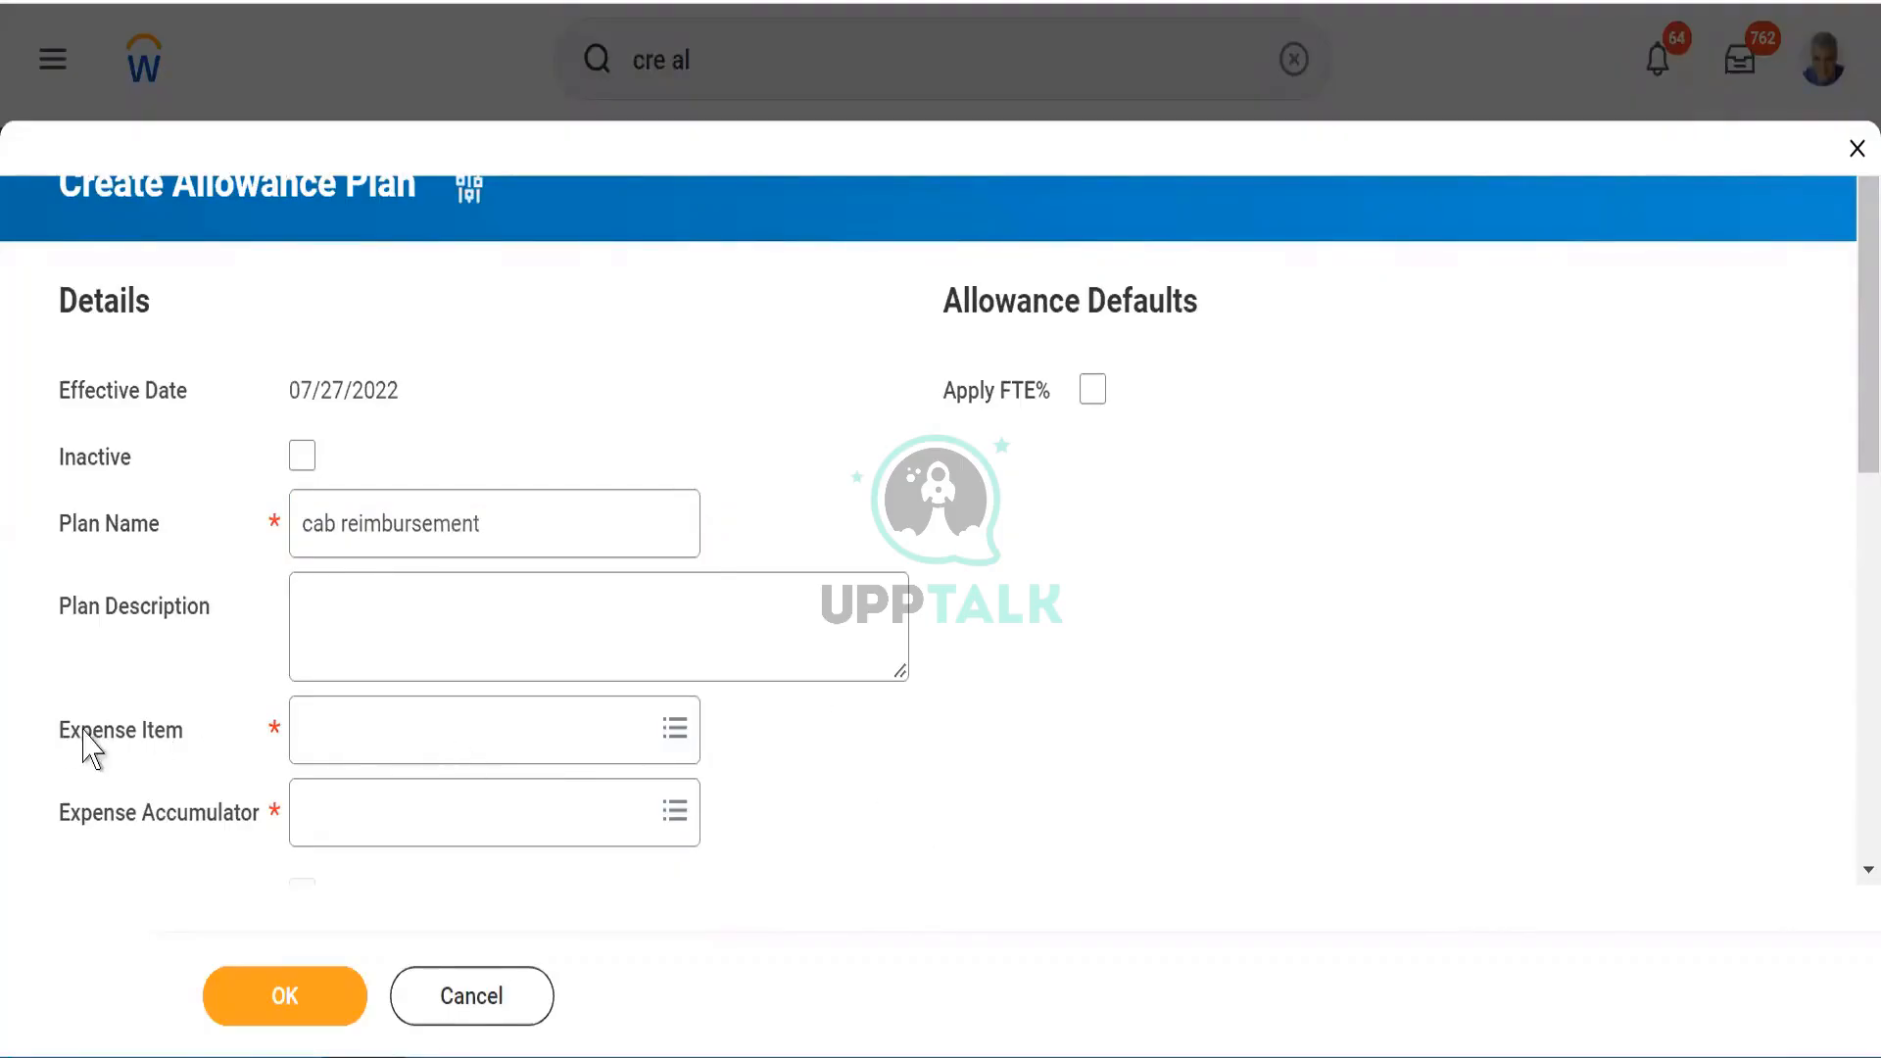
Step: Look for a suitable expense item by spend category, checking Company Car, Miscellaneous and the rest of the category list
click(382, 748)
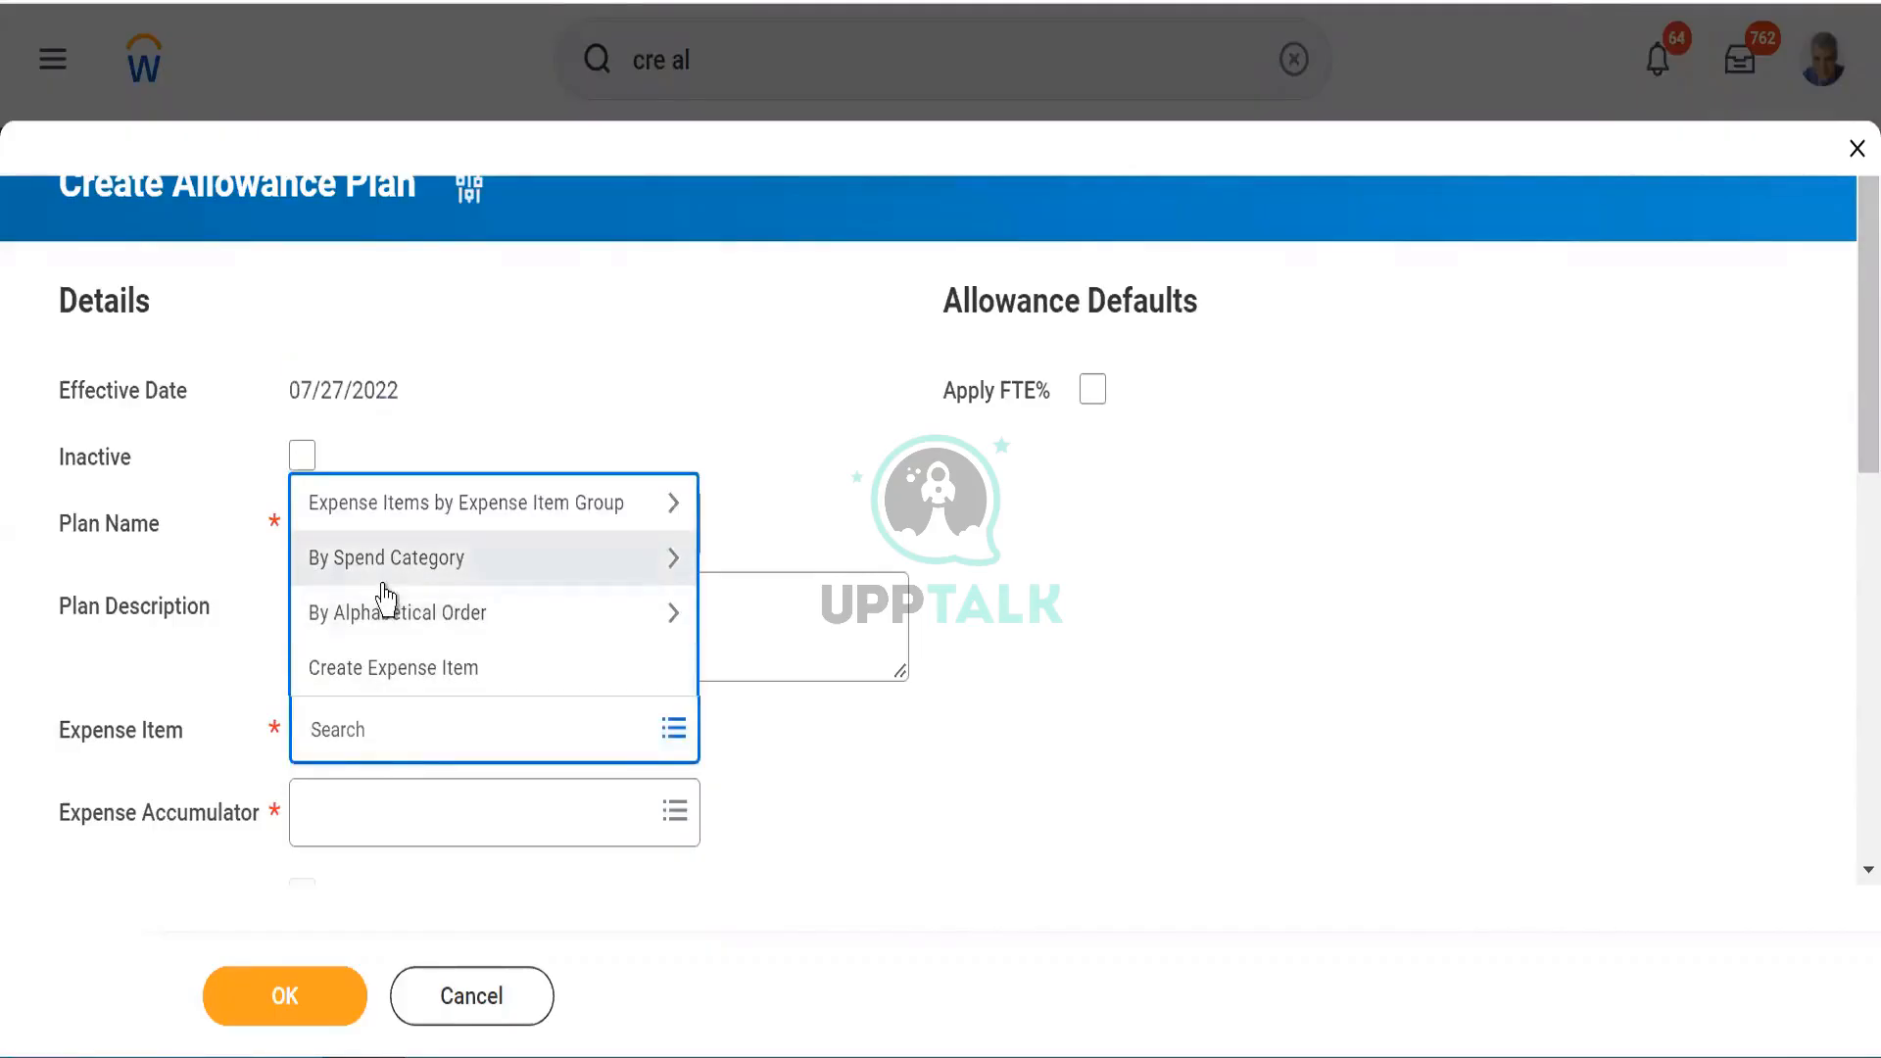
click(384, 587)
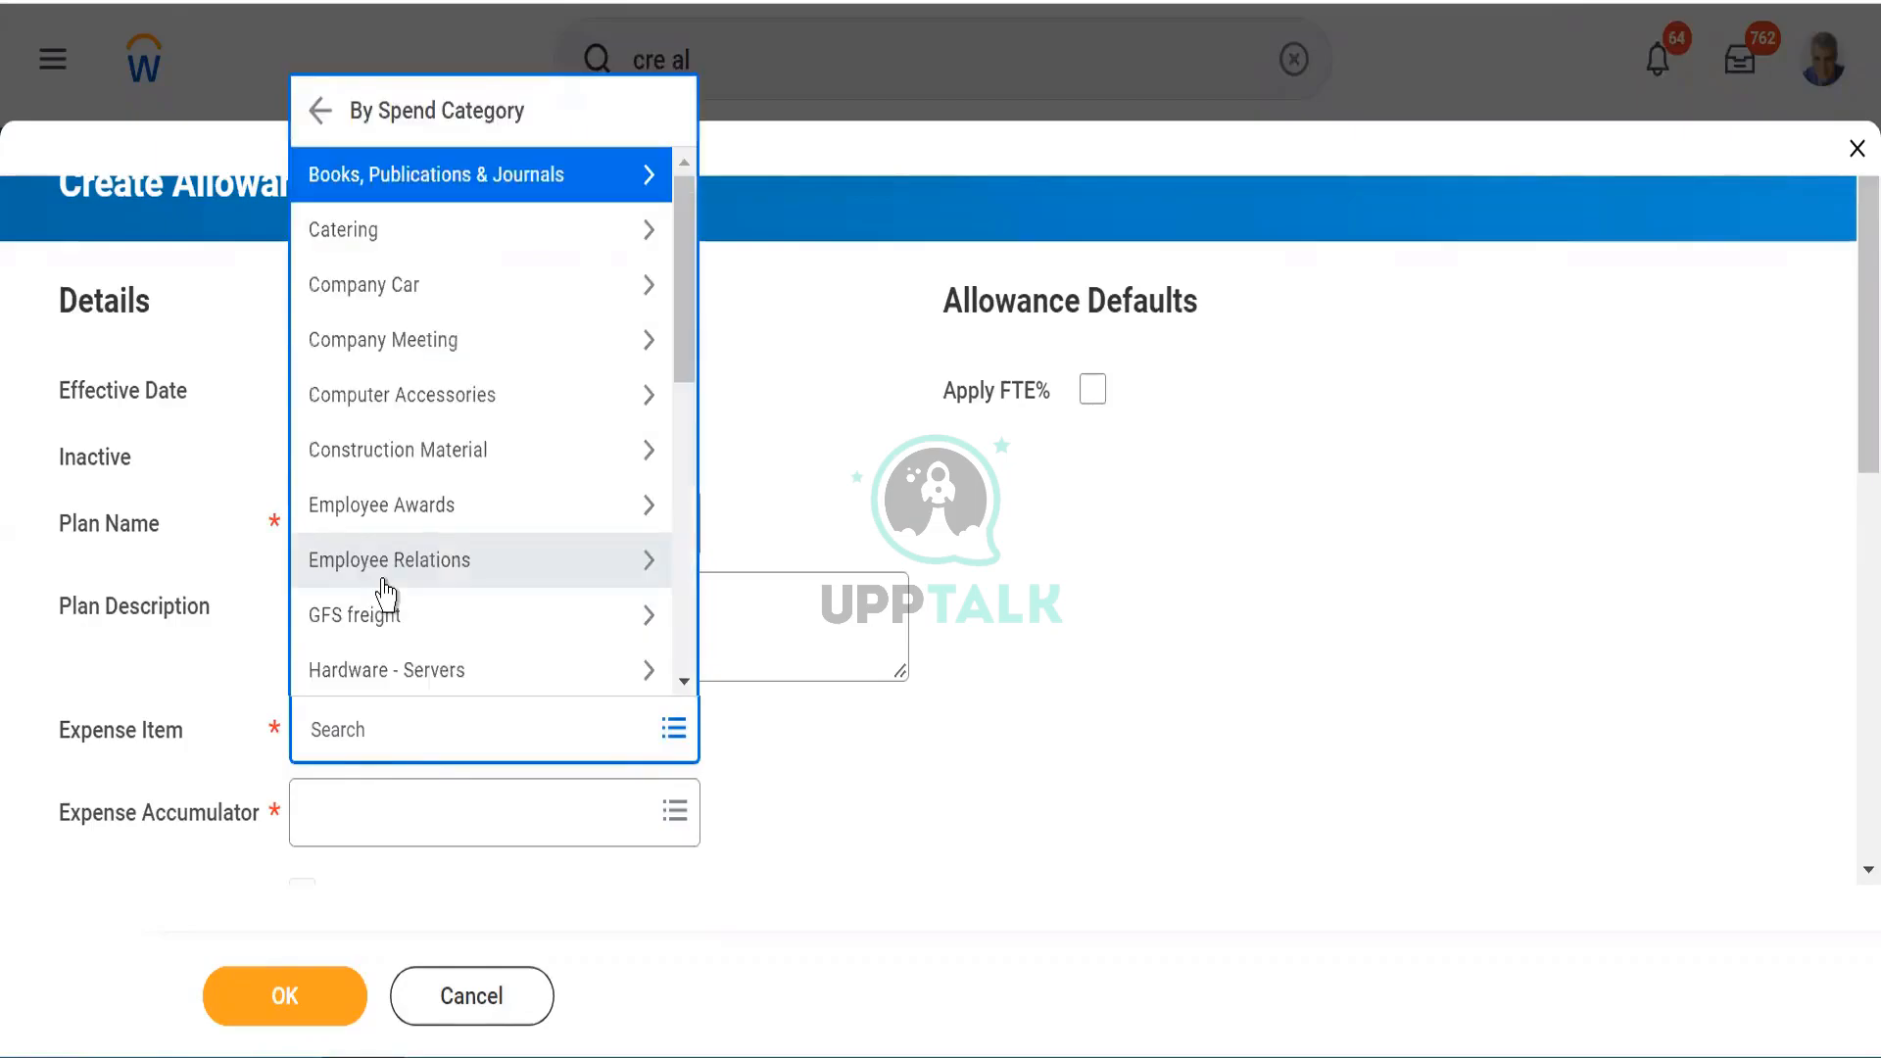
click(405, 292)
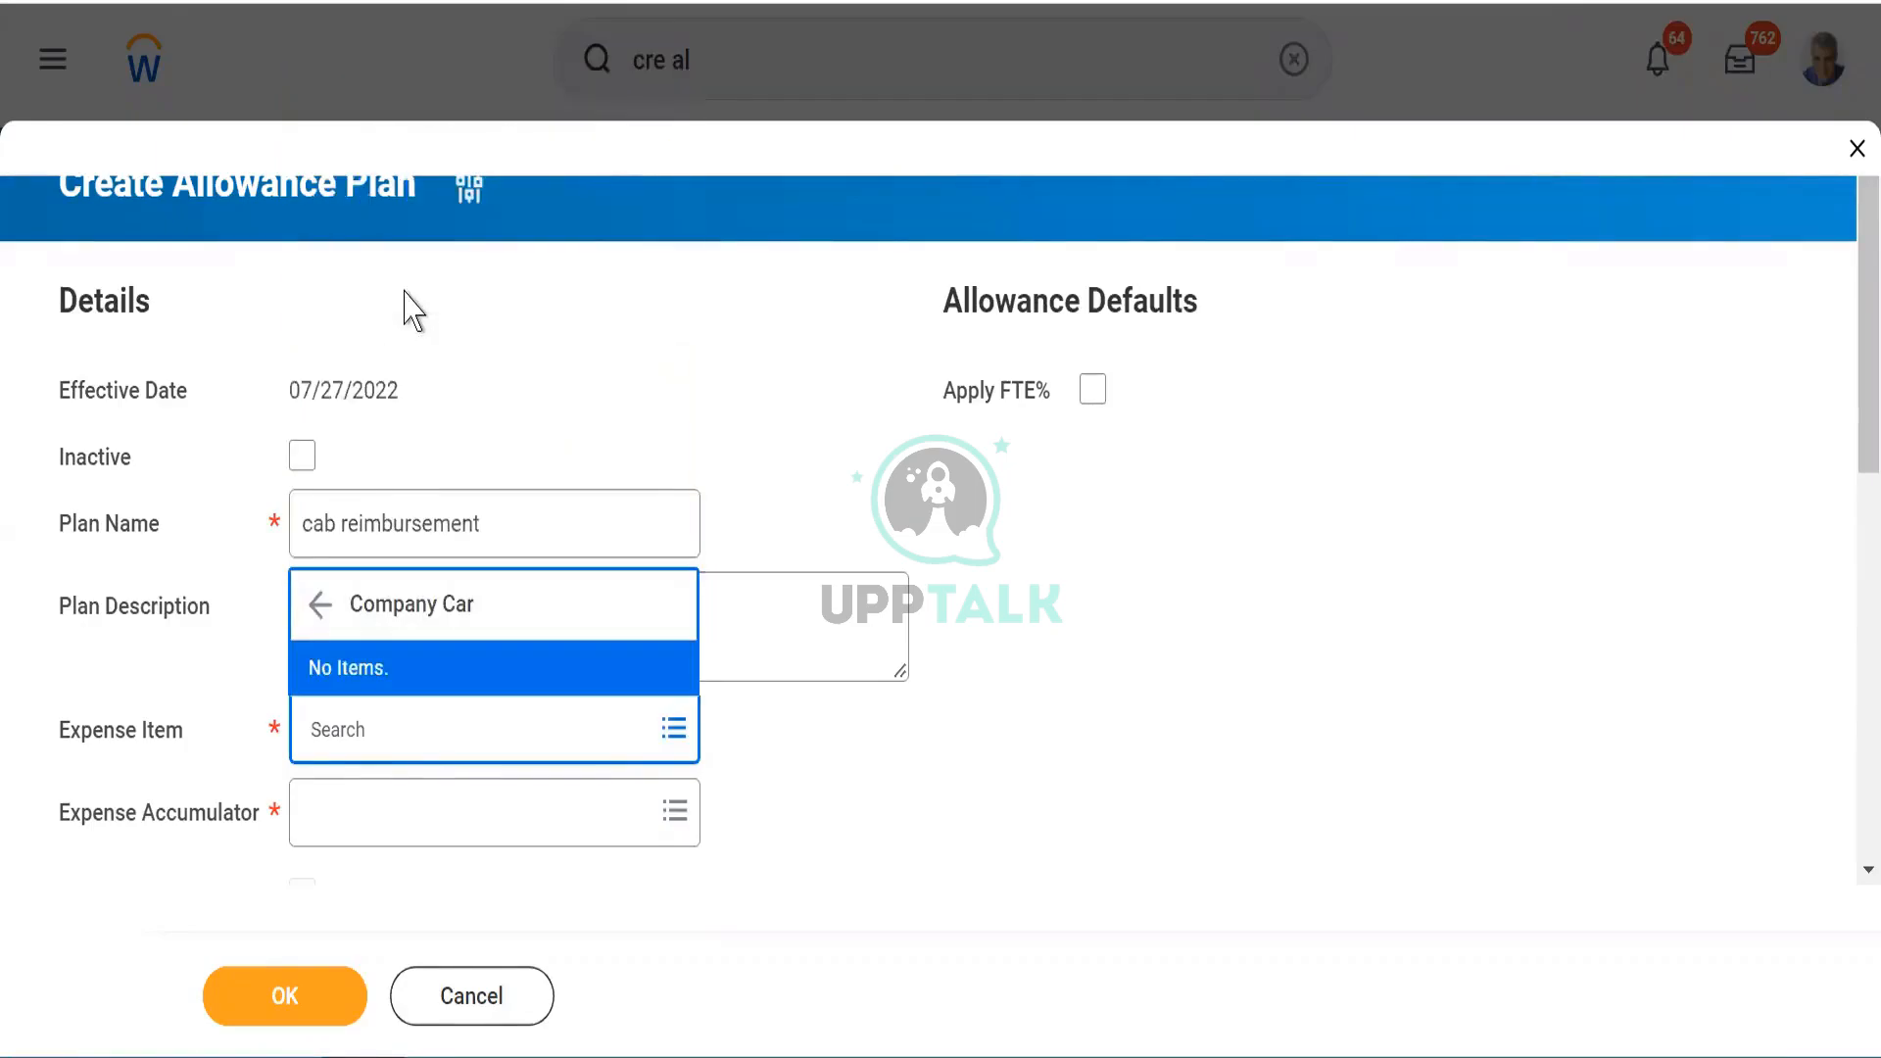
click(321, 606)
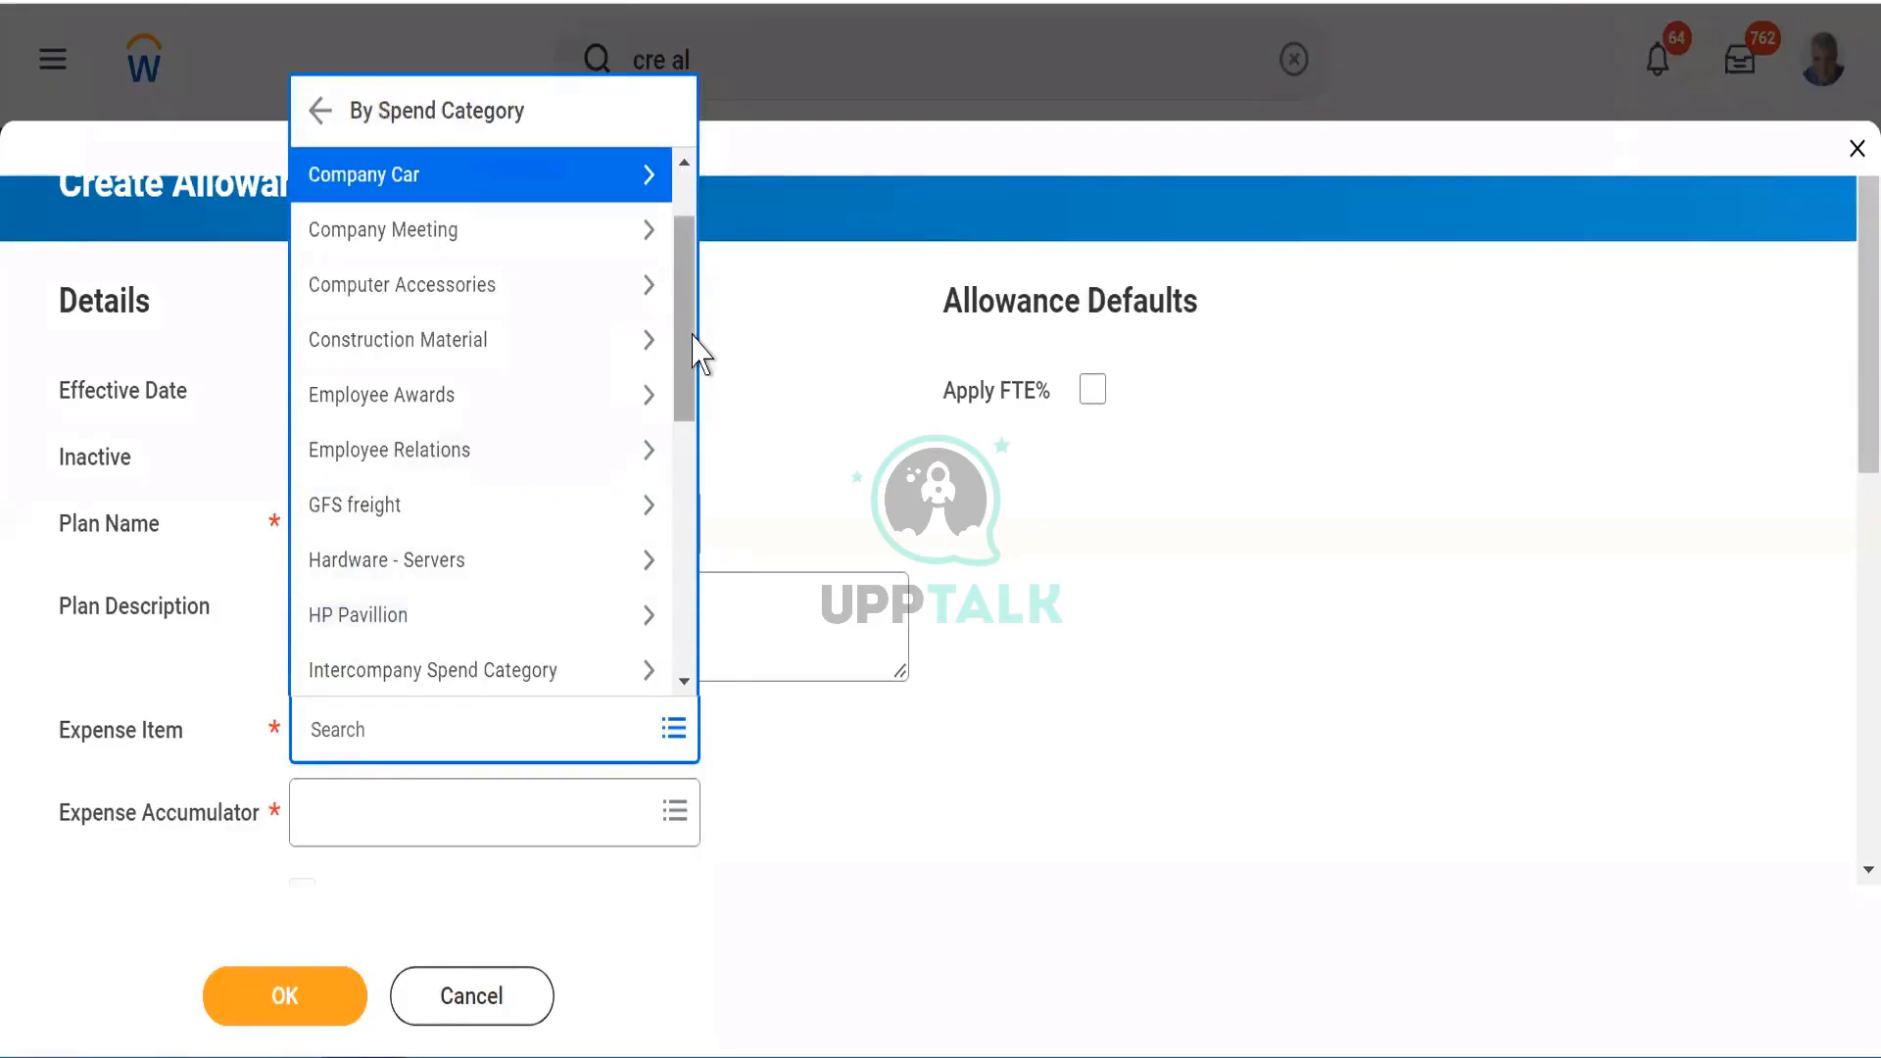
drag(692, 335, 688, 628)
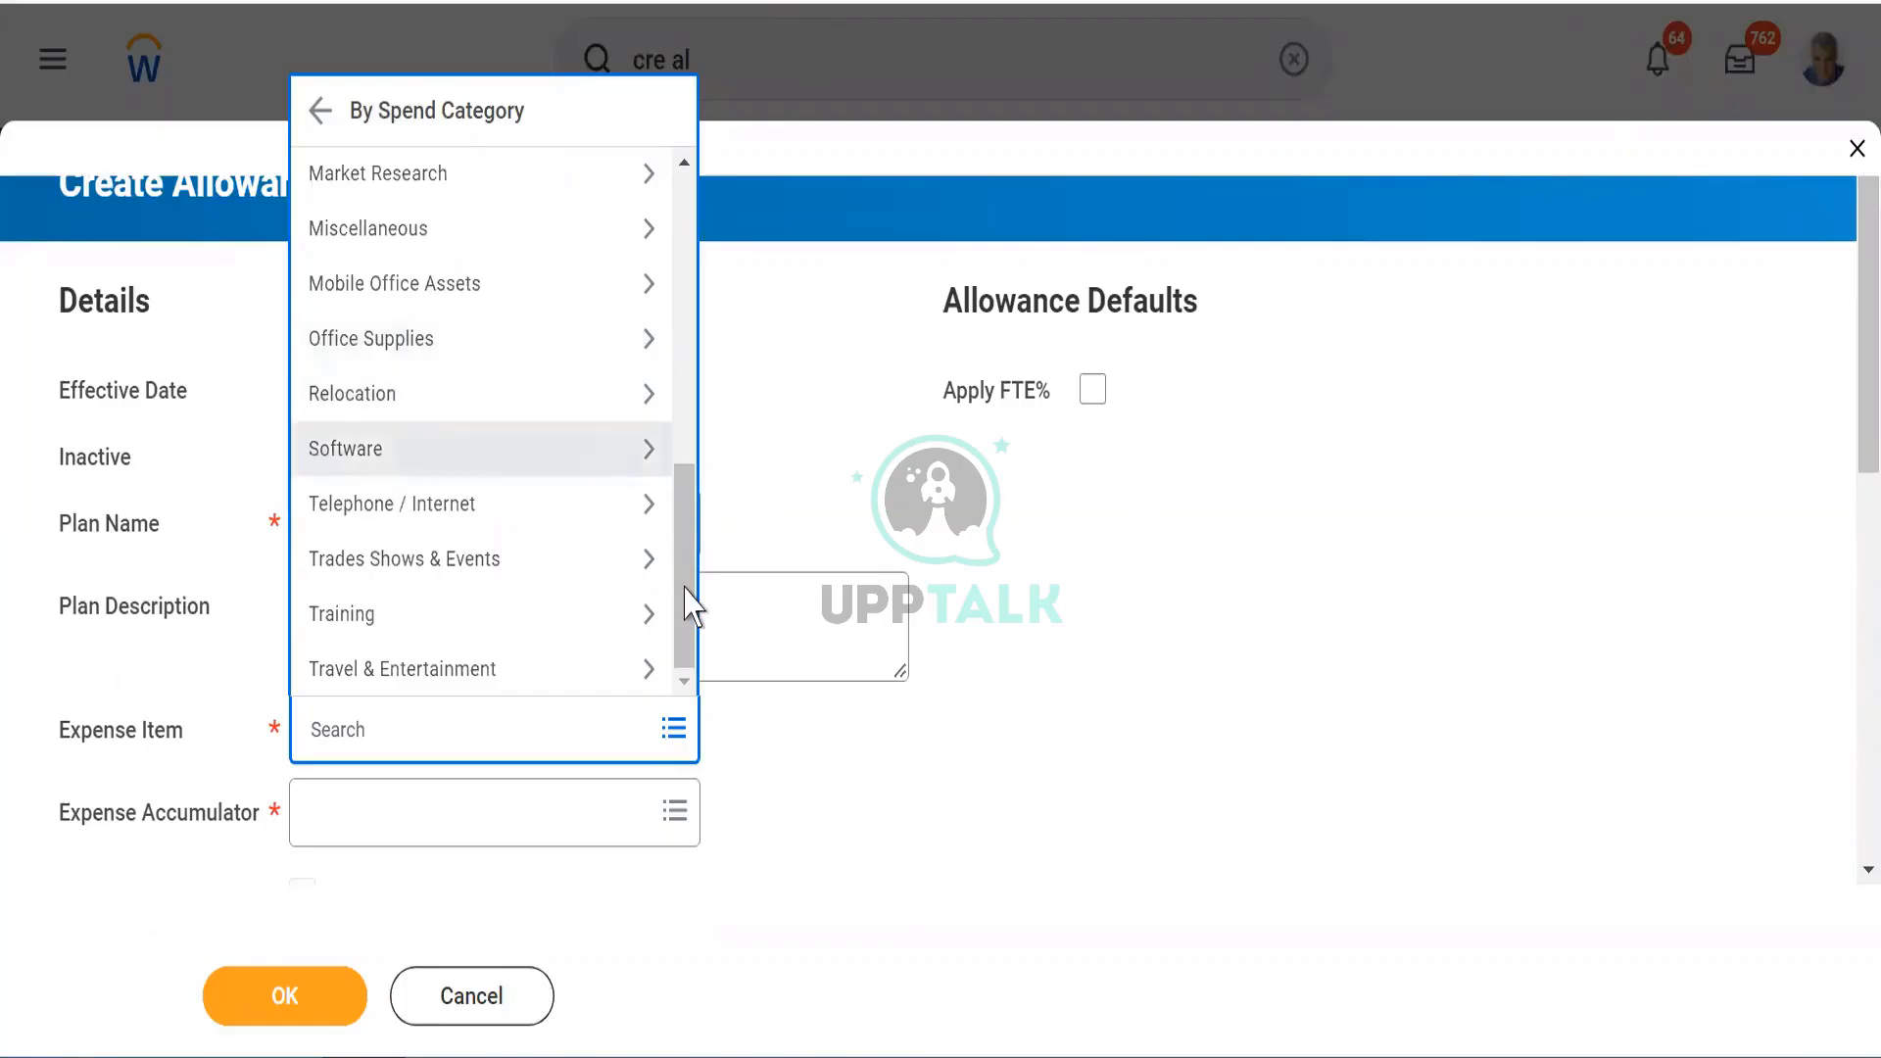
drag(688, 584, 683, 546)
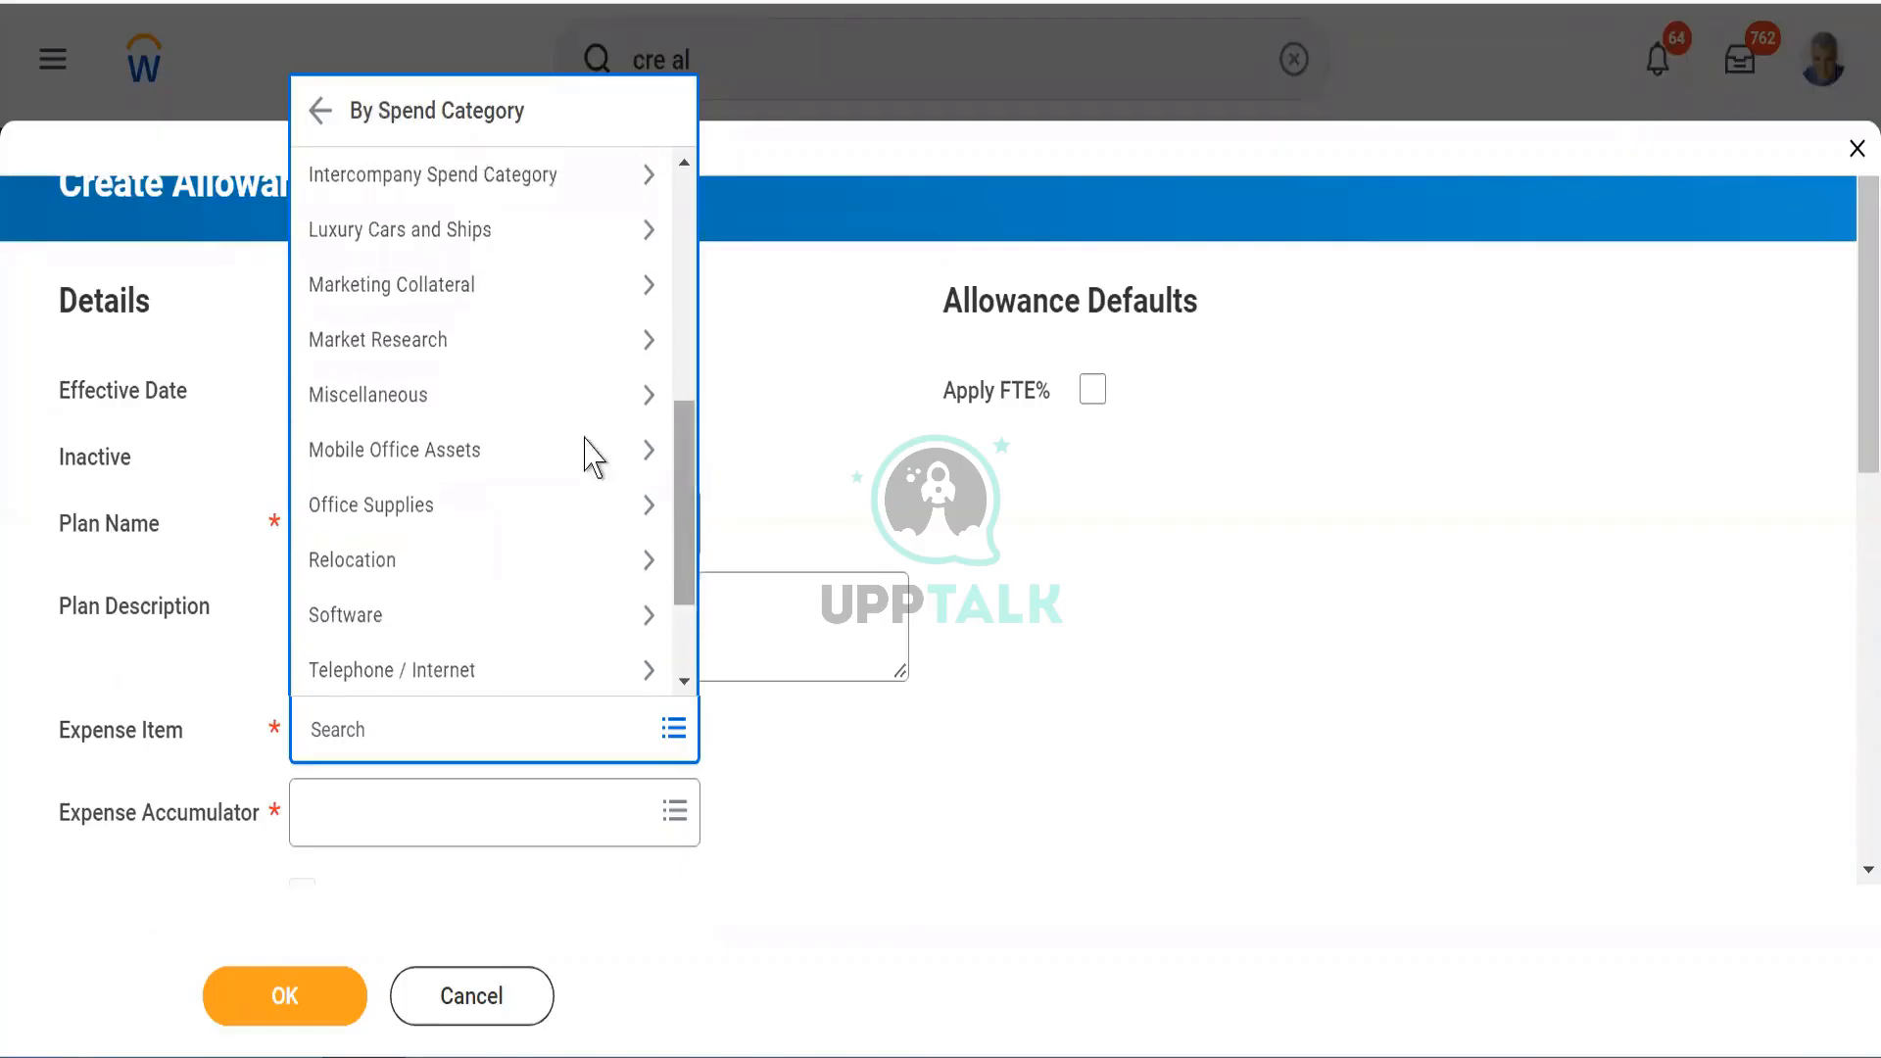
click(549, 410)
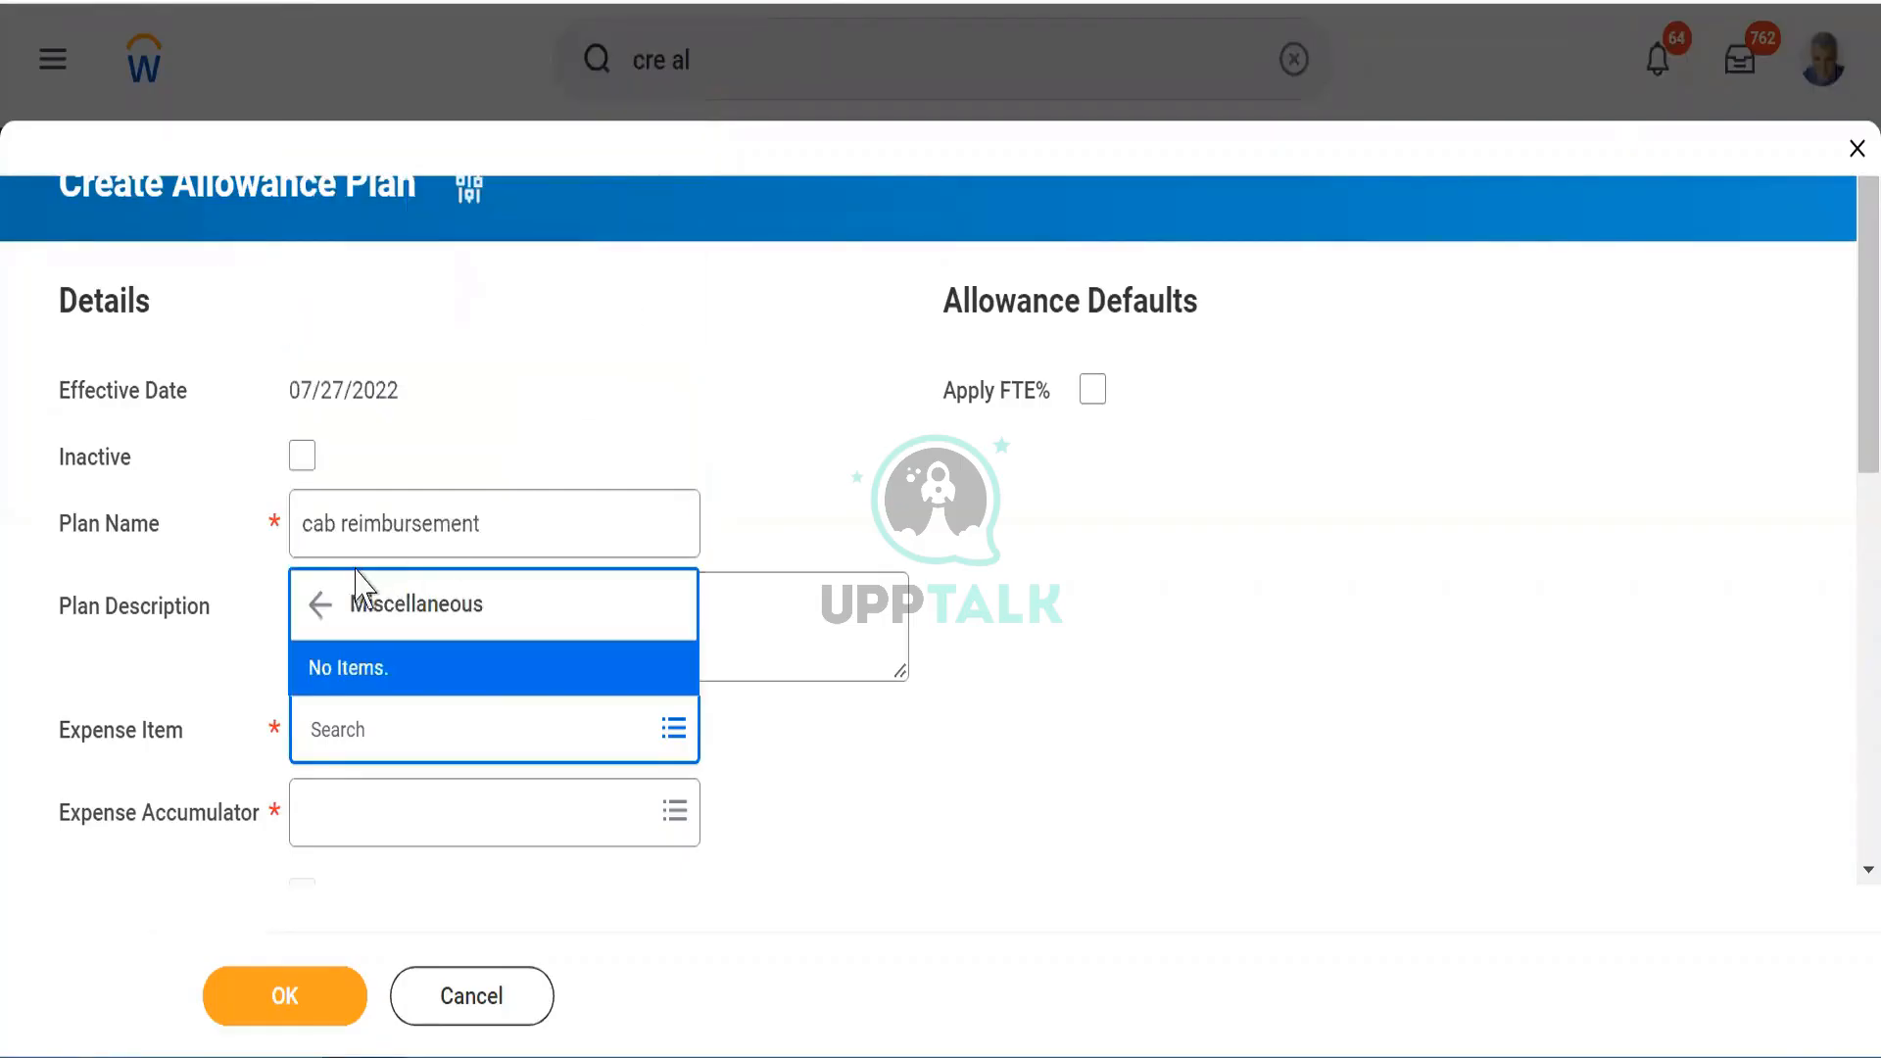
click(320, 610)
click(317, 605)
click(319, 607)
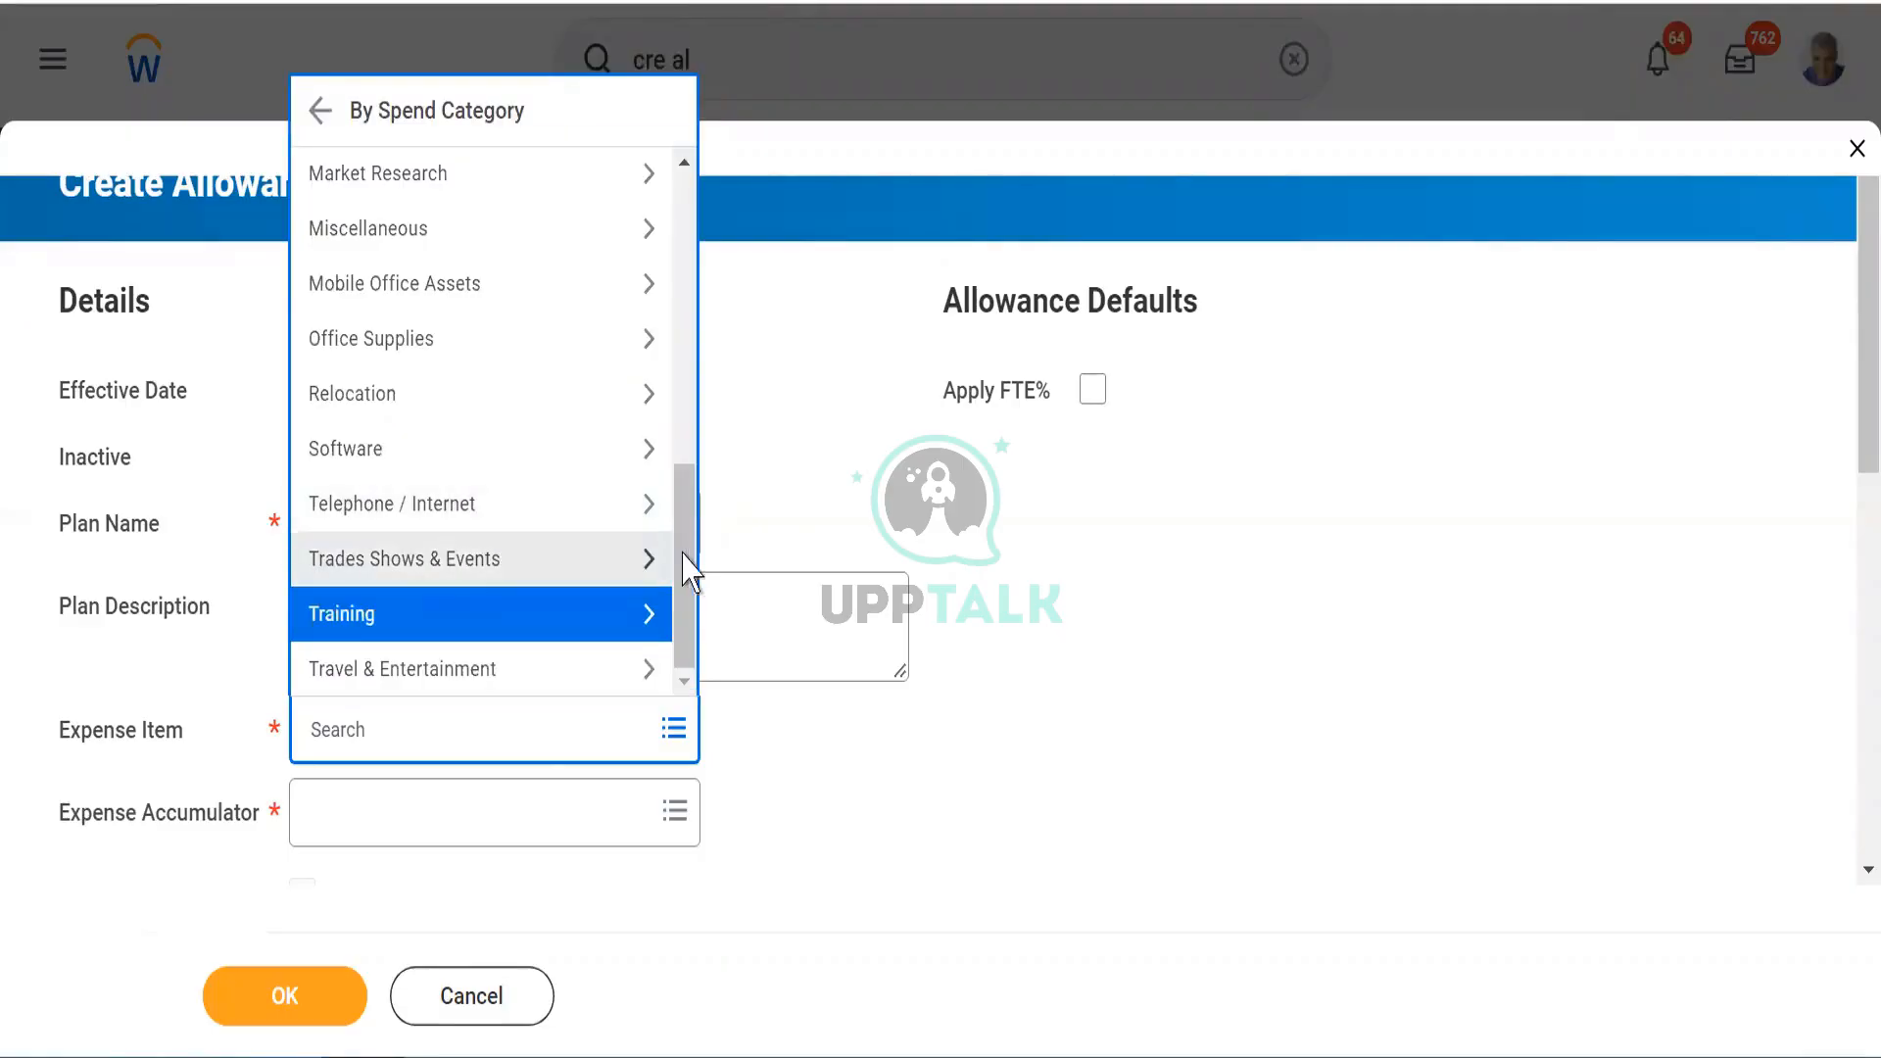
drag(695, 578, 674, 319)
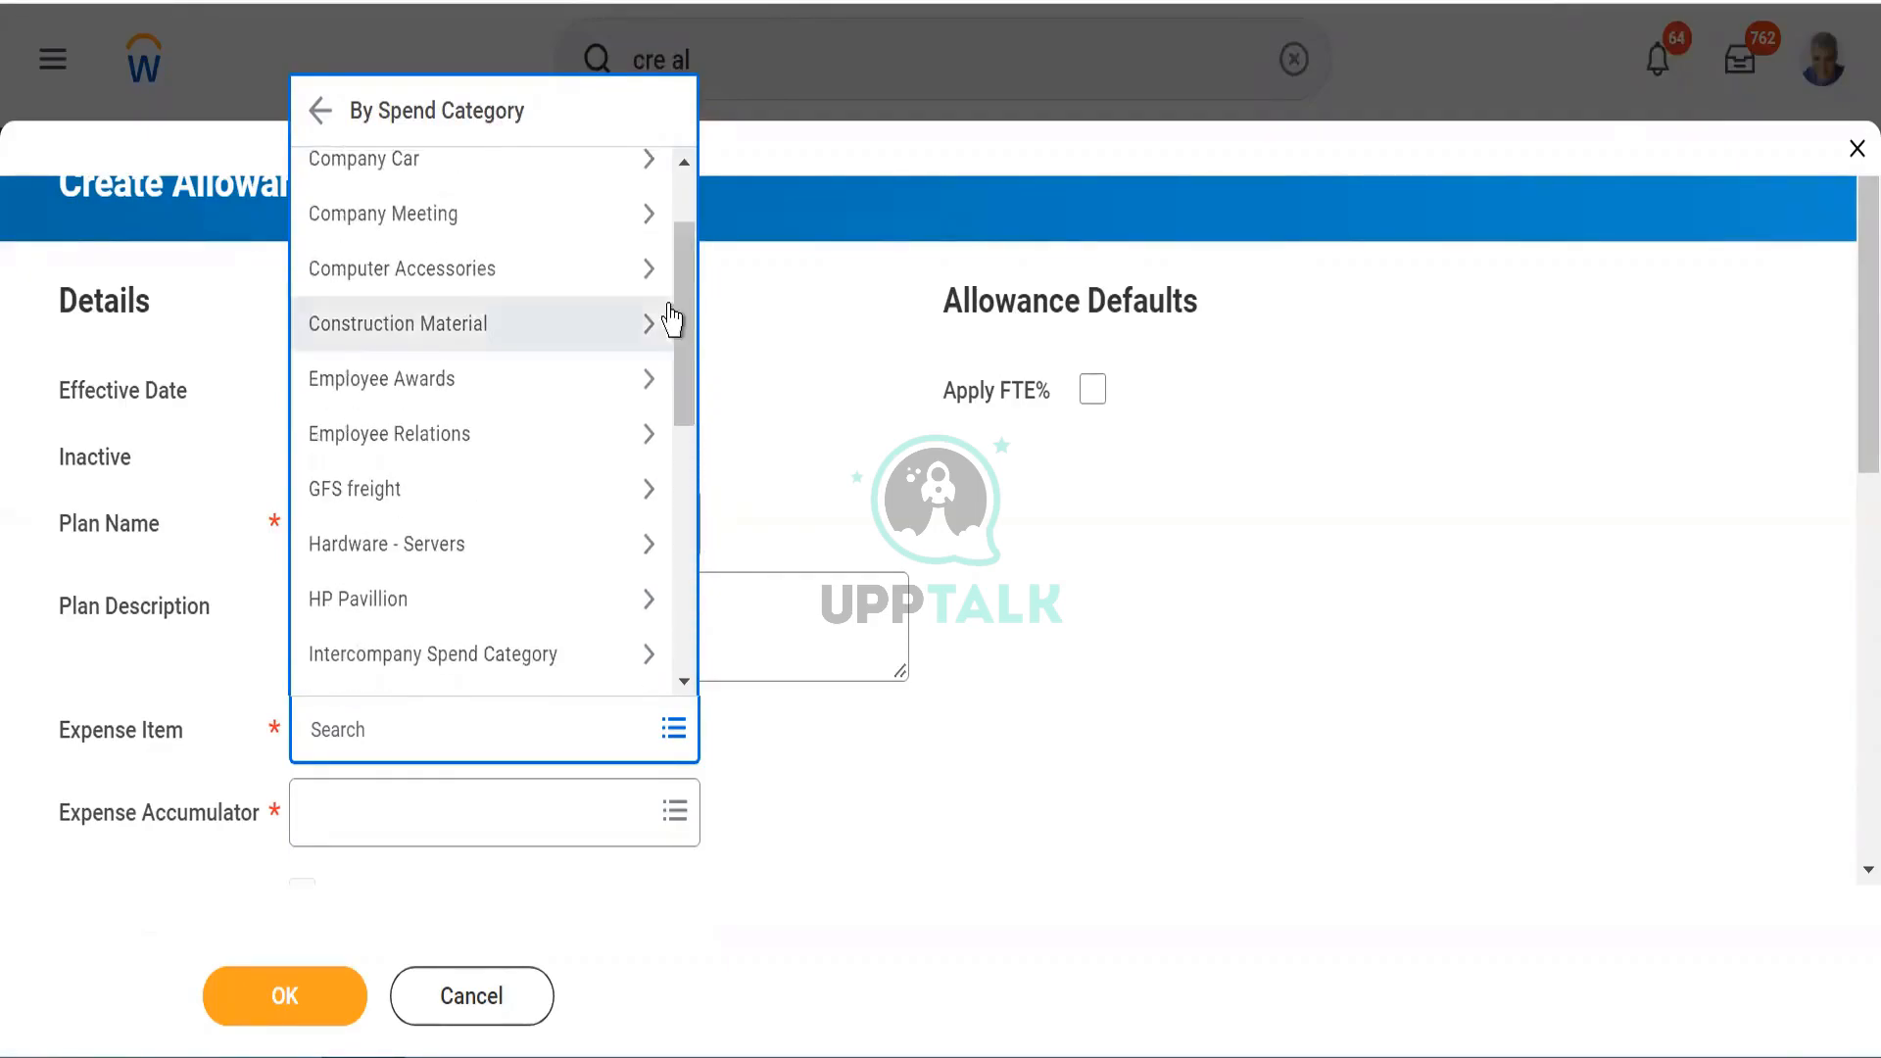
scroll(690, 253, up, 2)
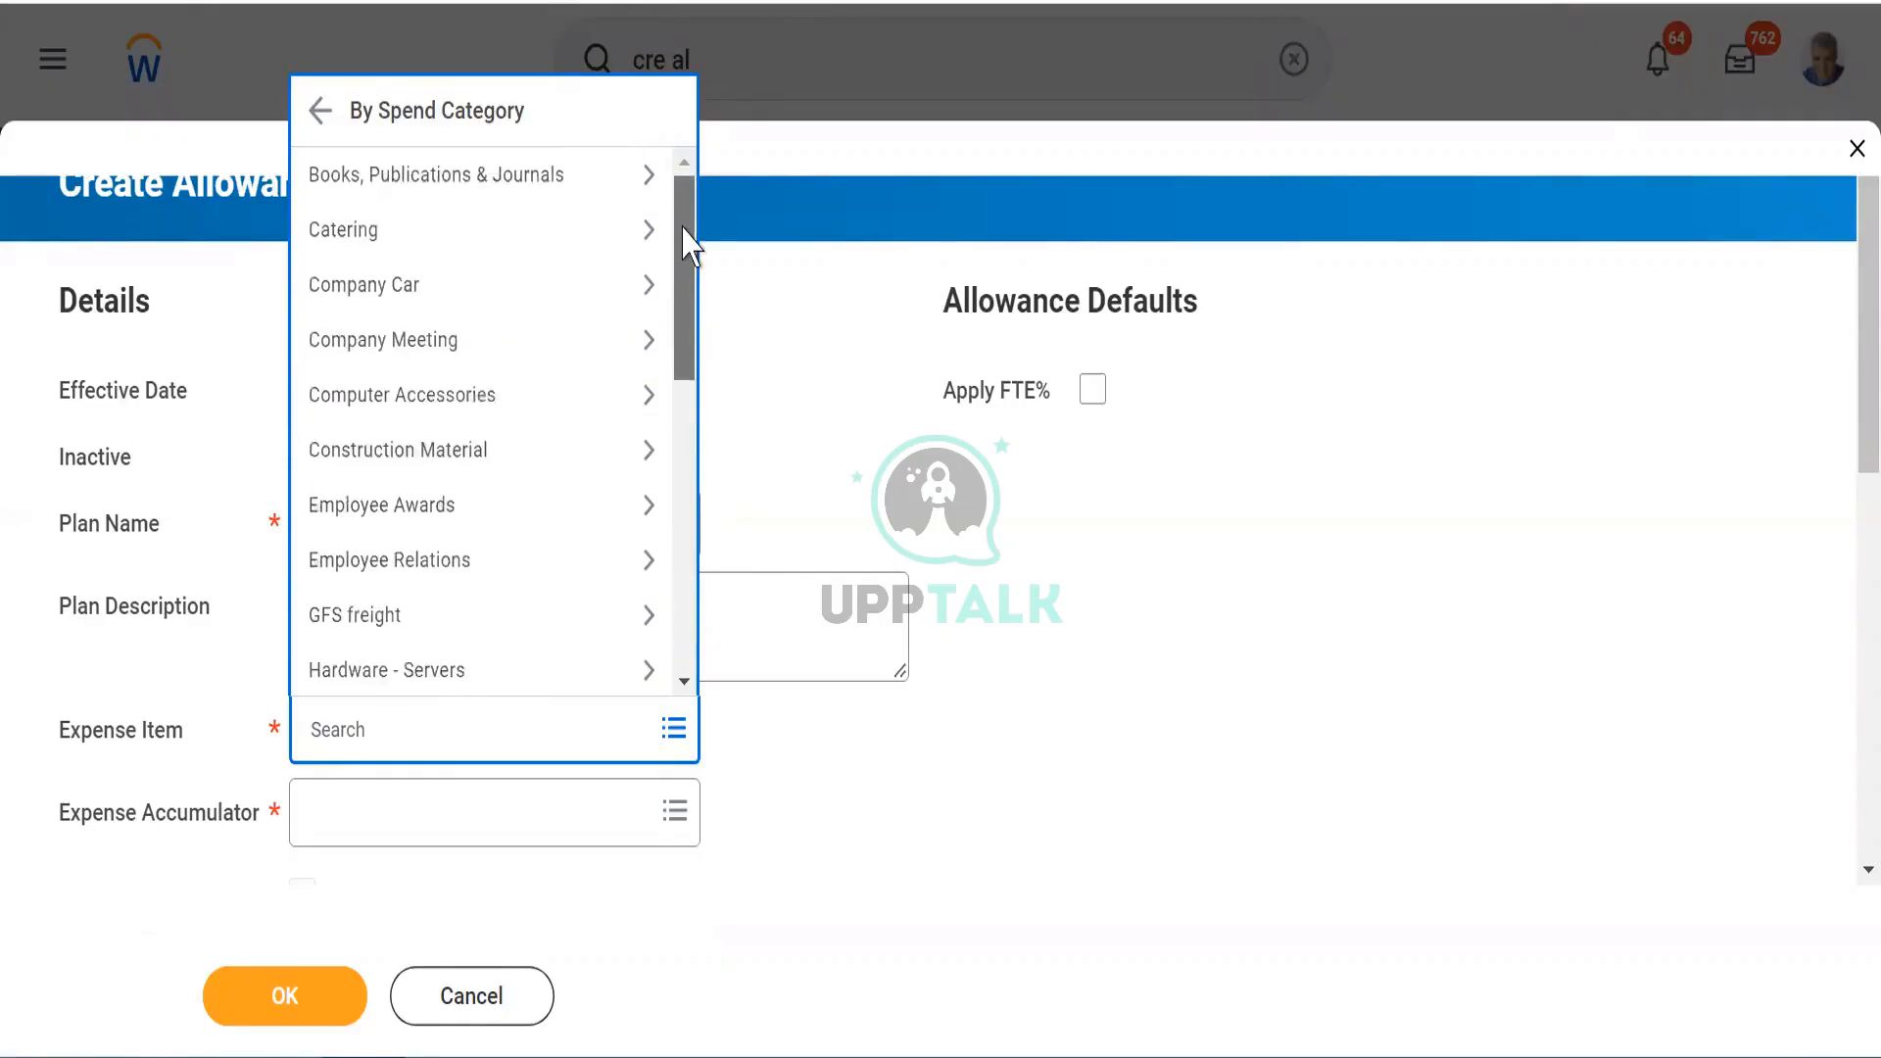
click(928, 434)
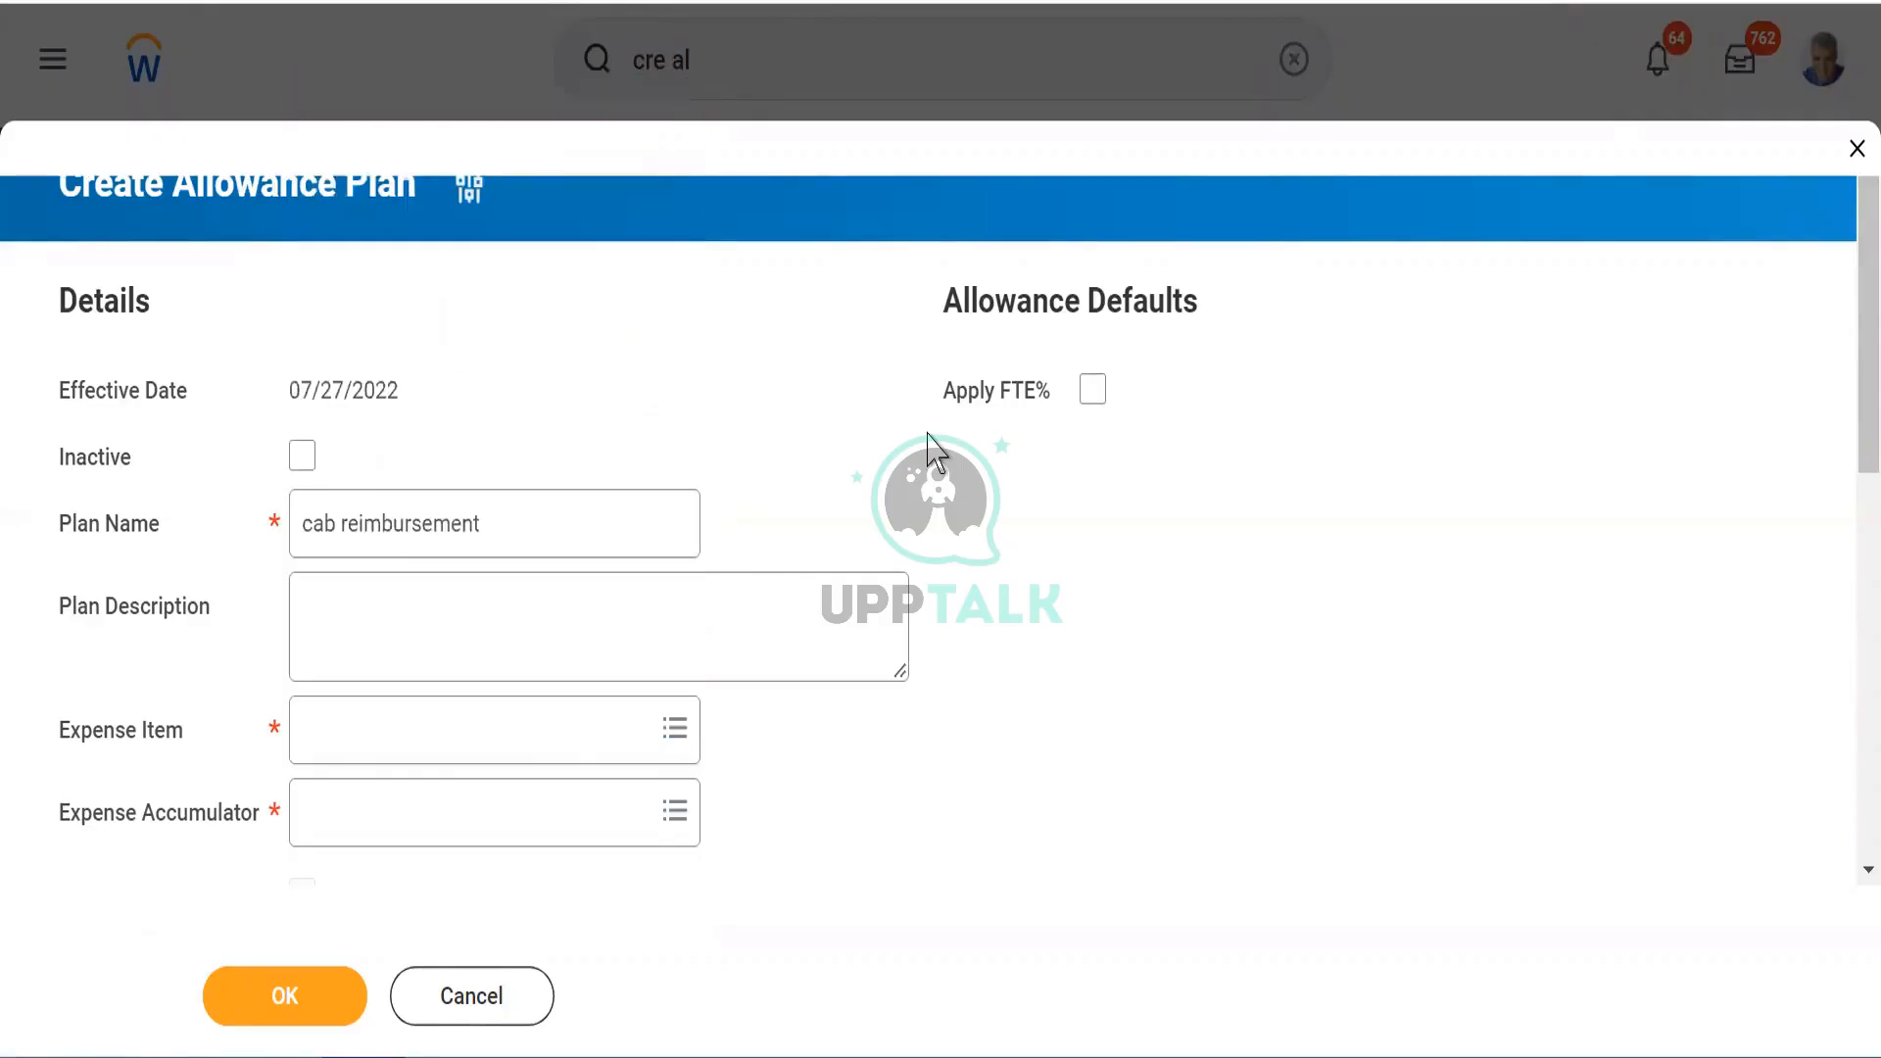
click(346, 740)
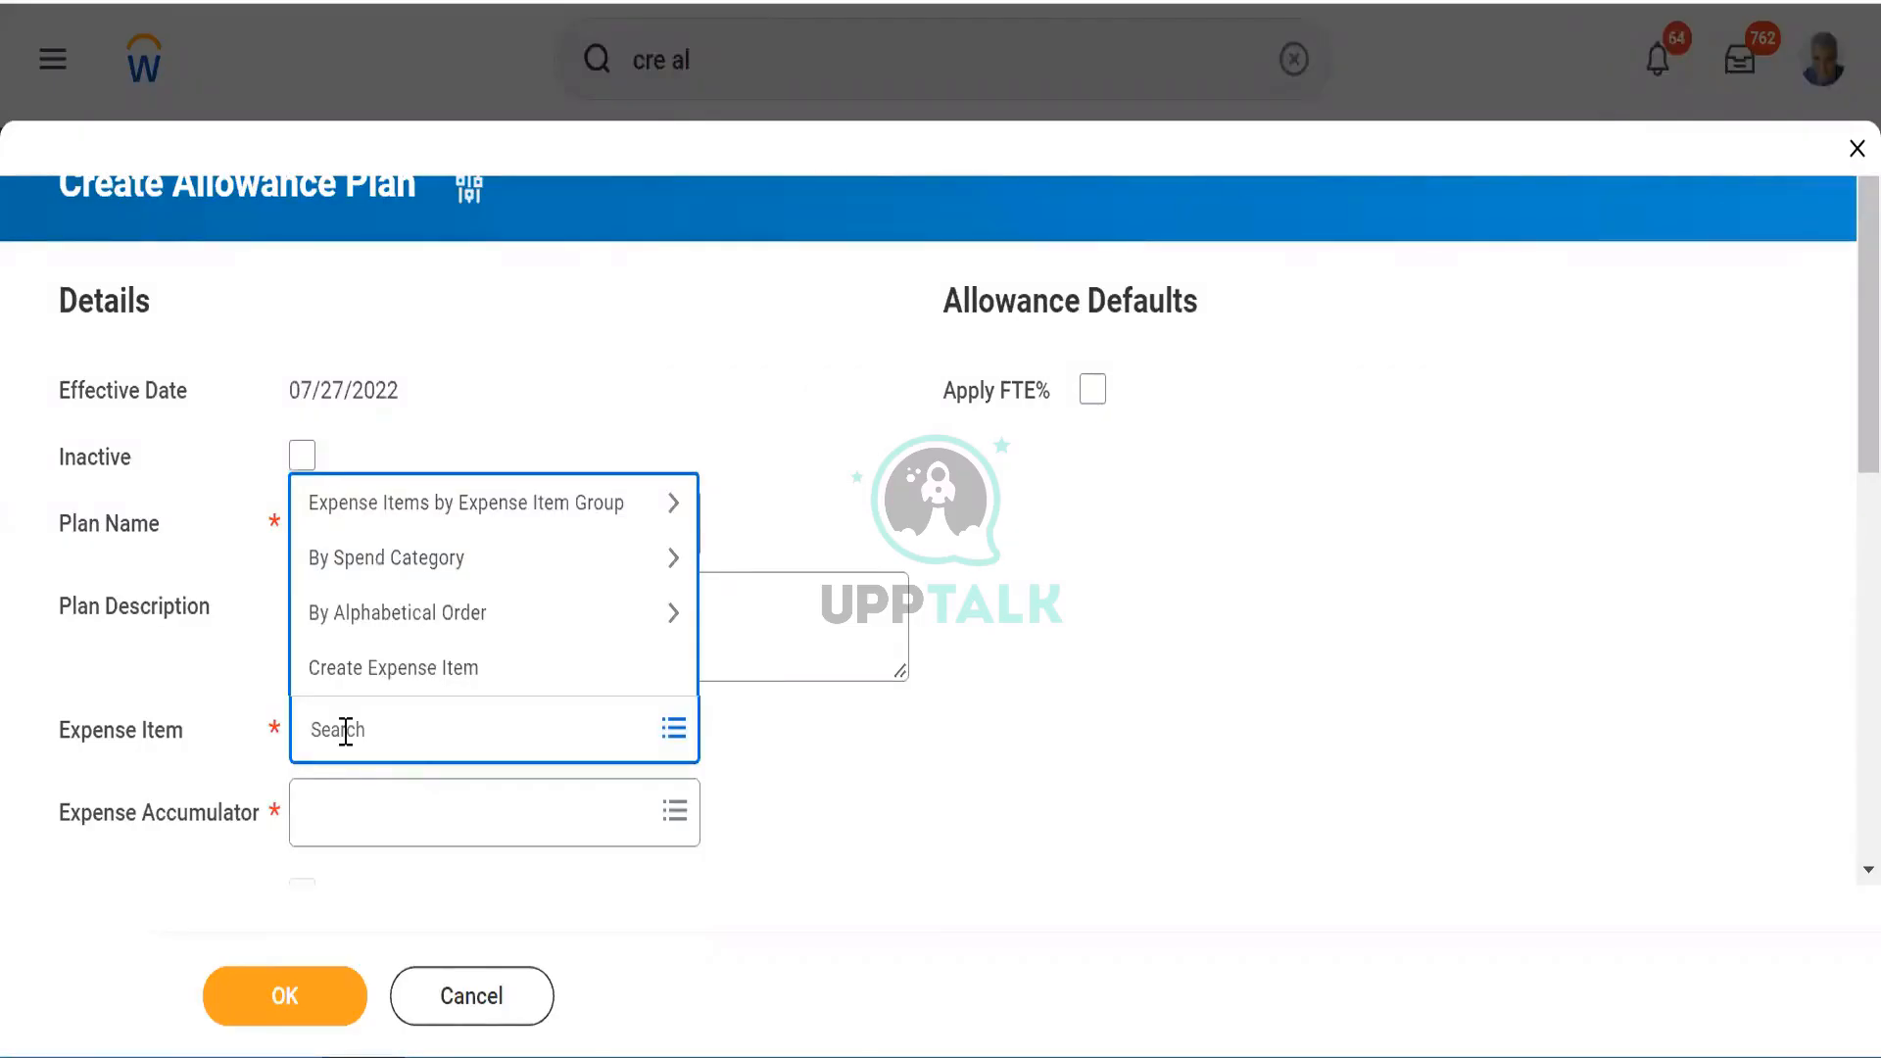
click(796, 740)
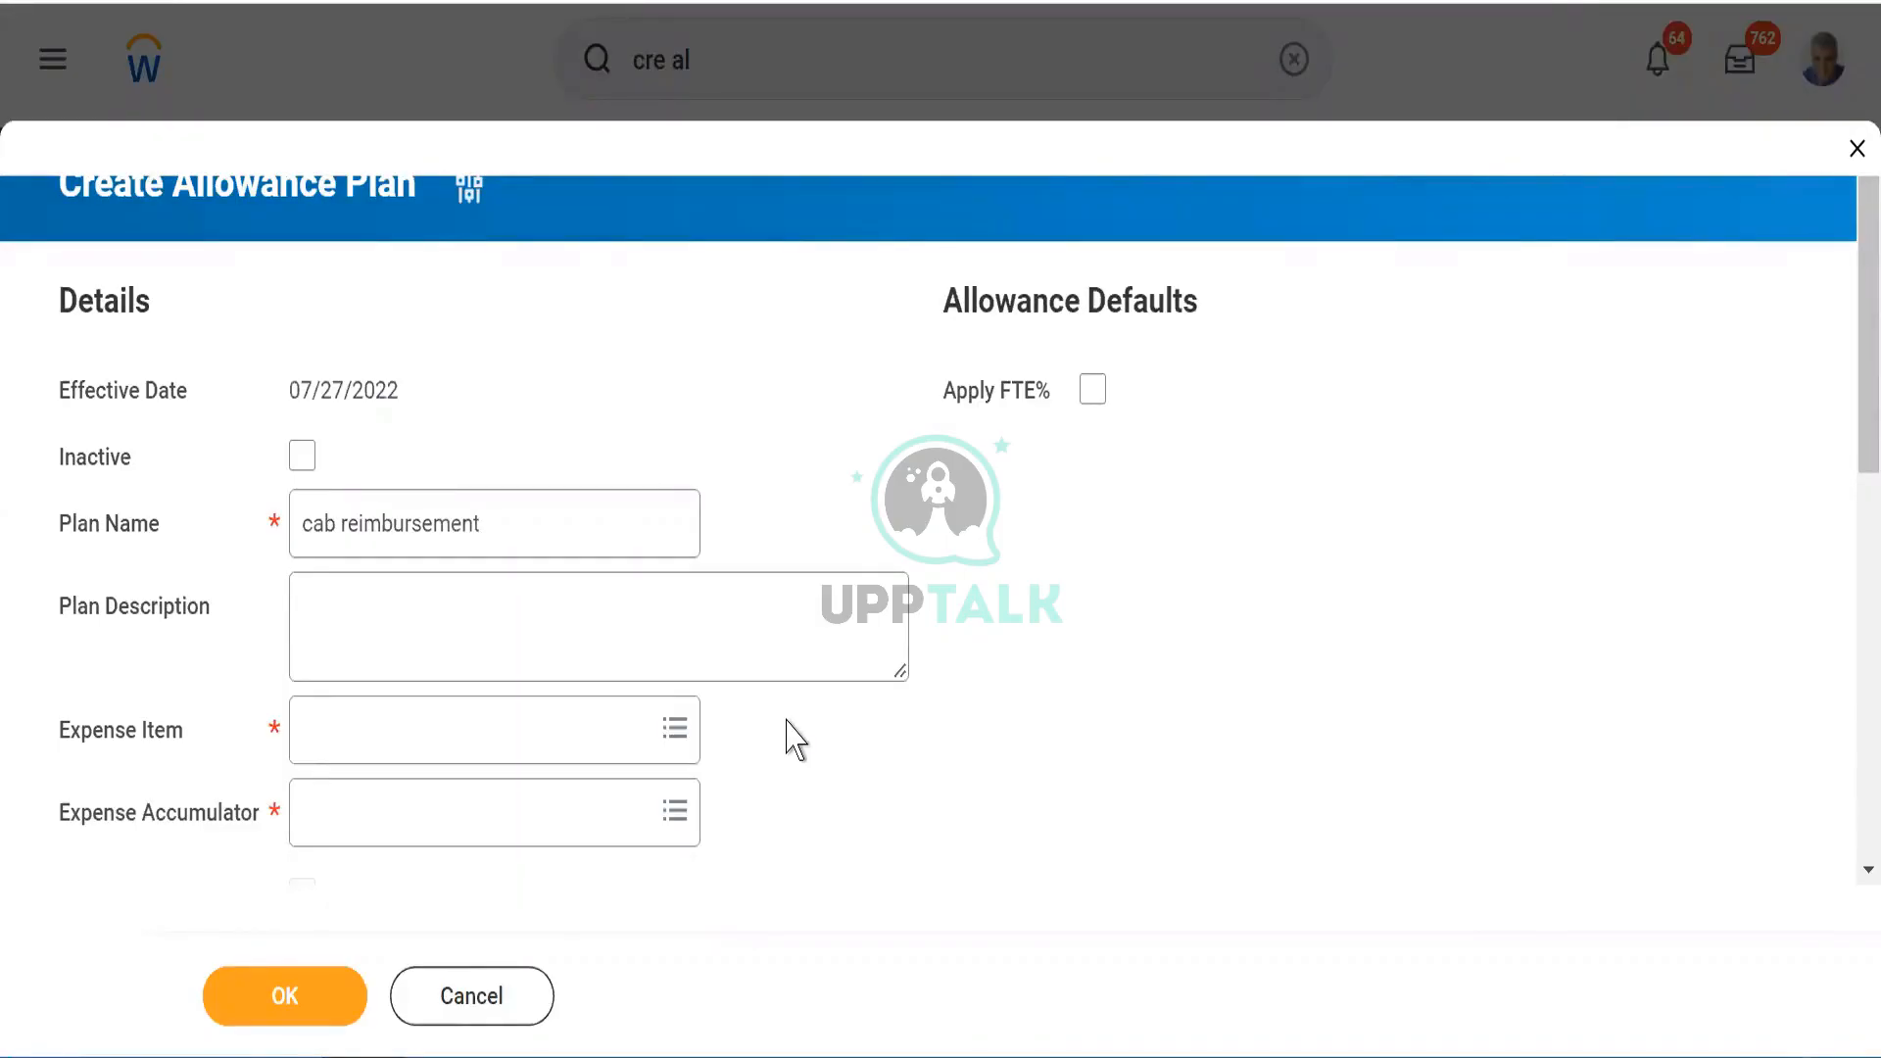
Step: Rename the allowance plan as "computer peripheral"
drag(1851, 373, 1847, 196)
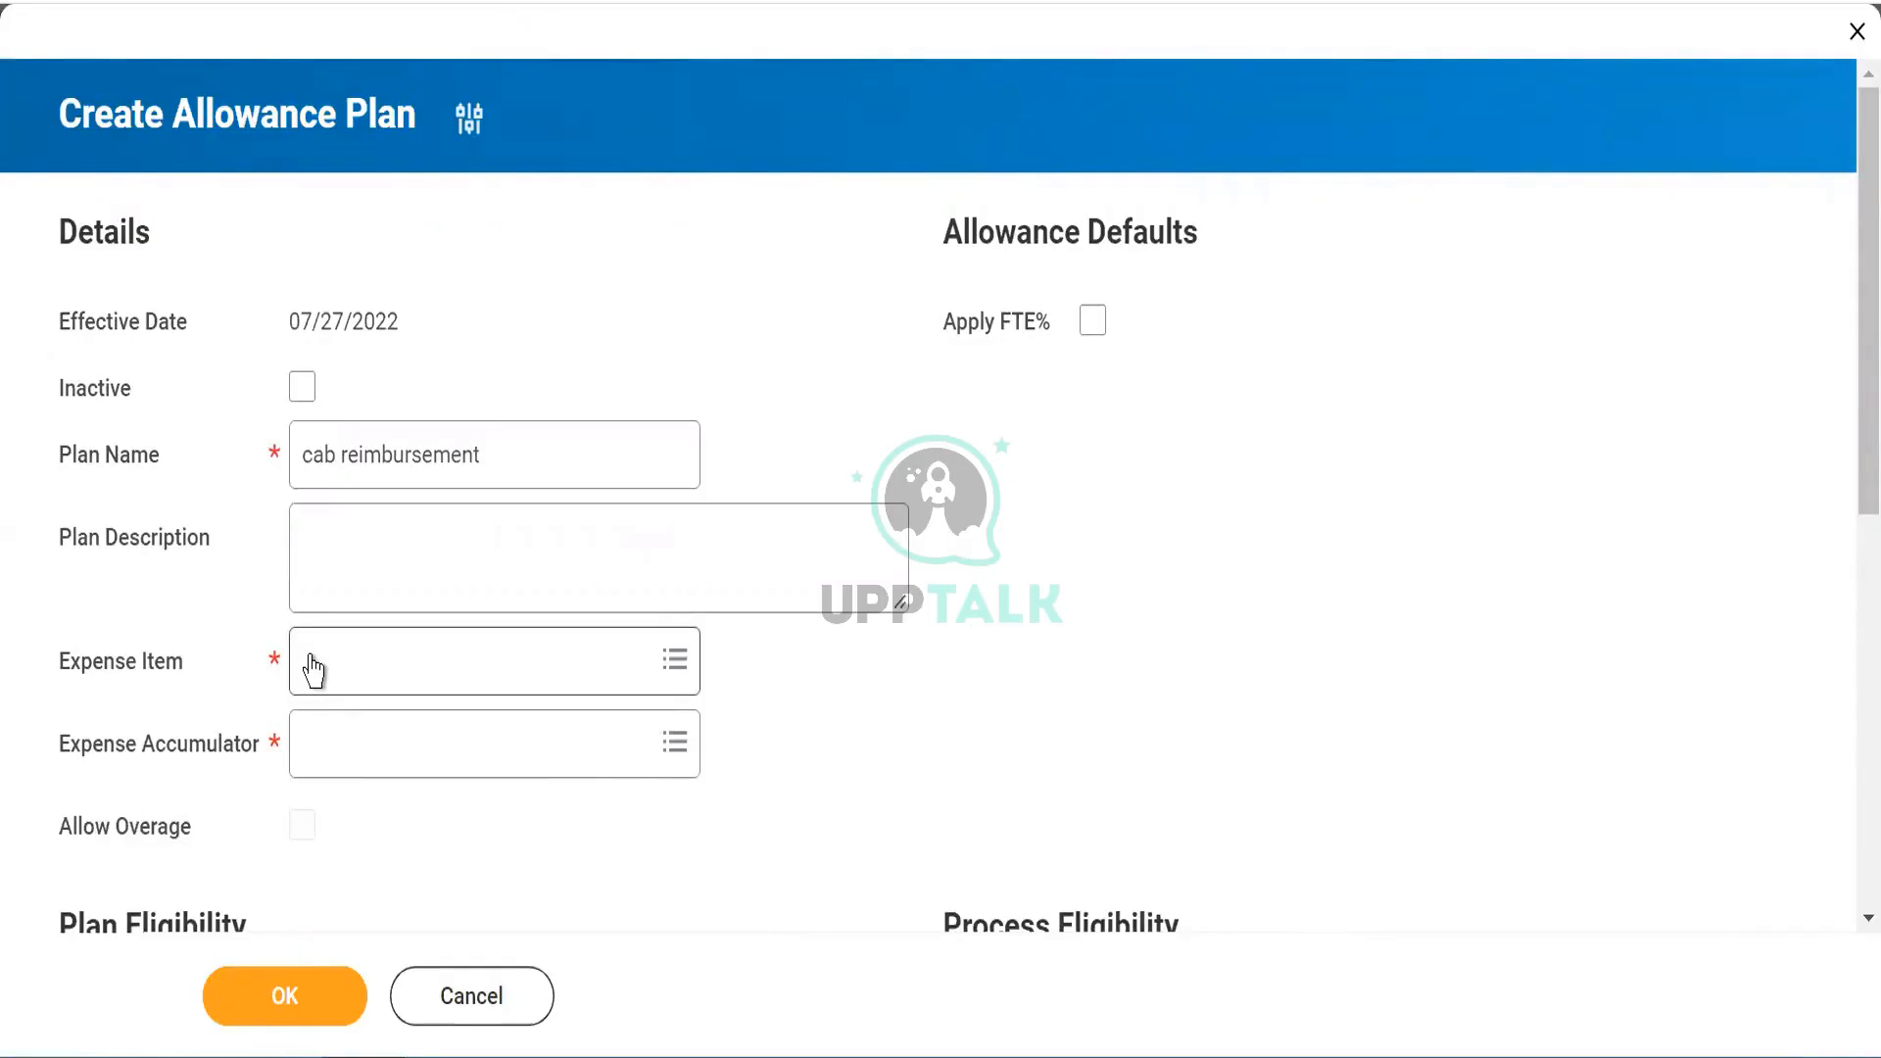
double_click(323, 457)
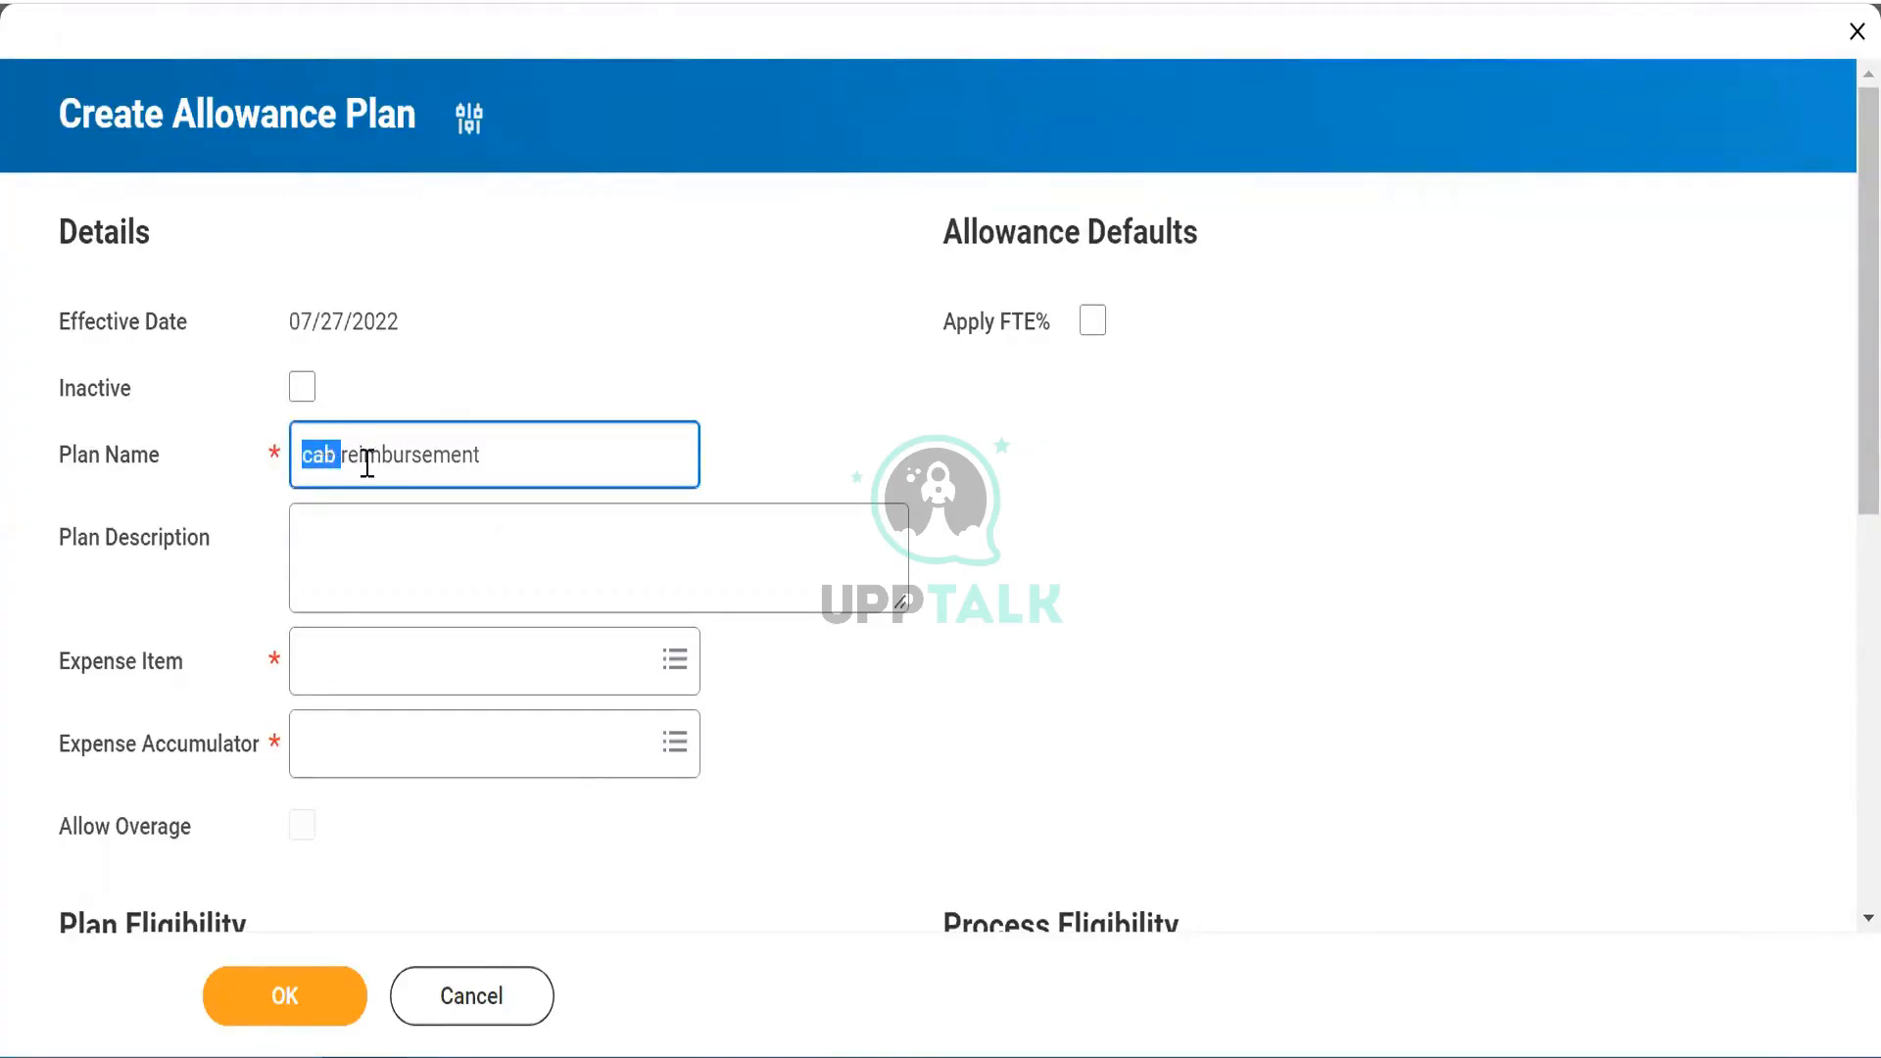
click(366, 462)
double_click(368, 462)
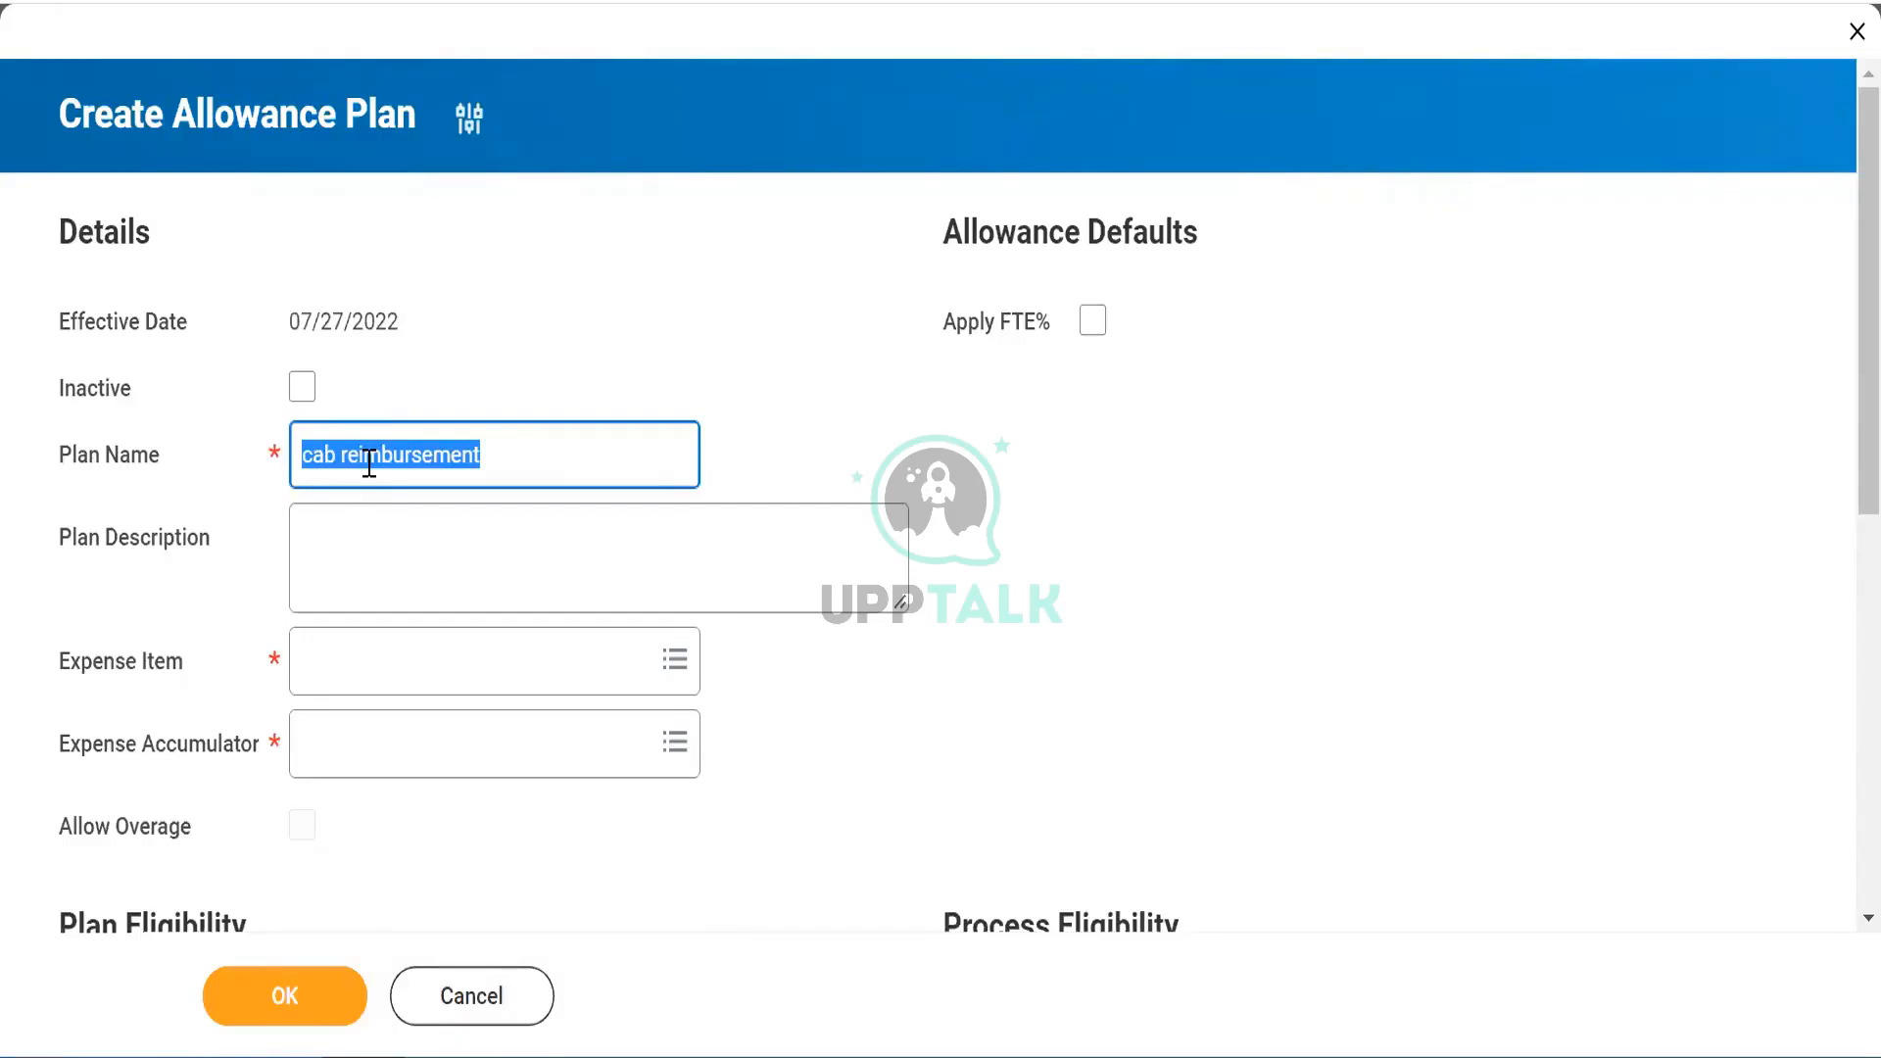
key(BackSpace)
text(c)
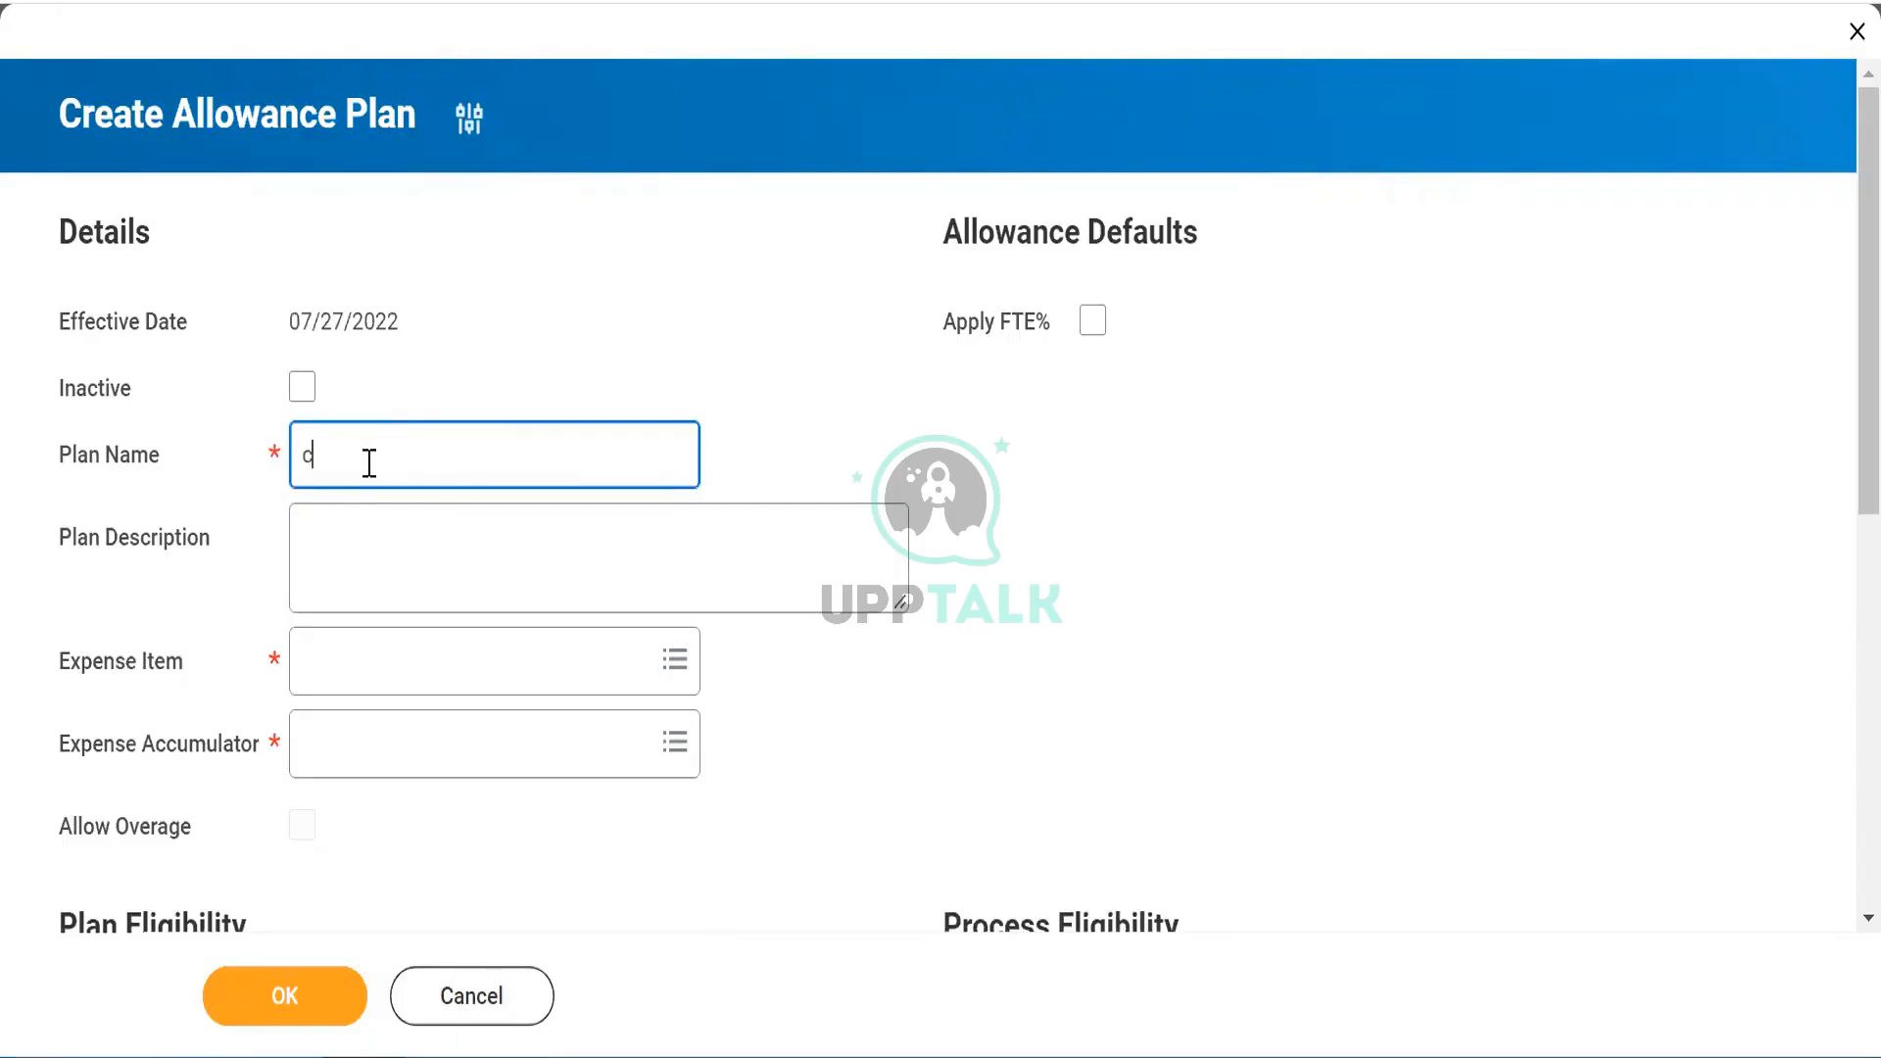
text(omputer peripheral)
click(792, 686)
Step: Look for an expense item under the Computer Accessories spend category
click(545, 675)
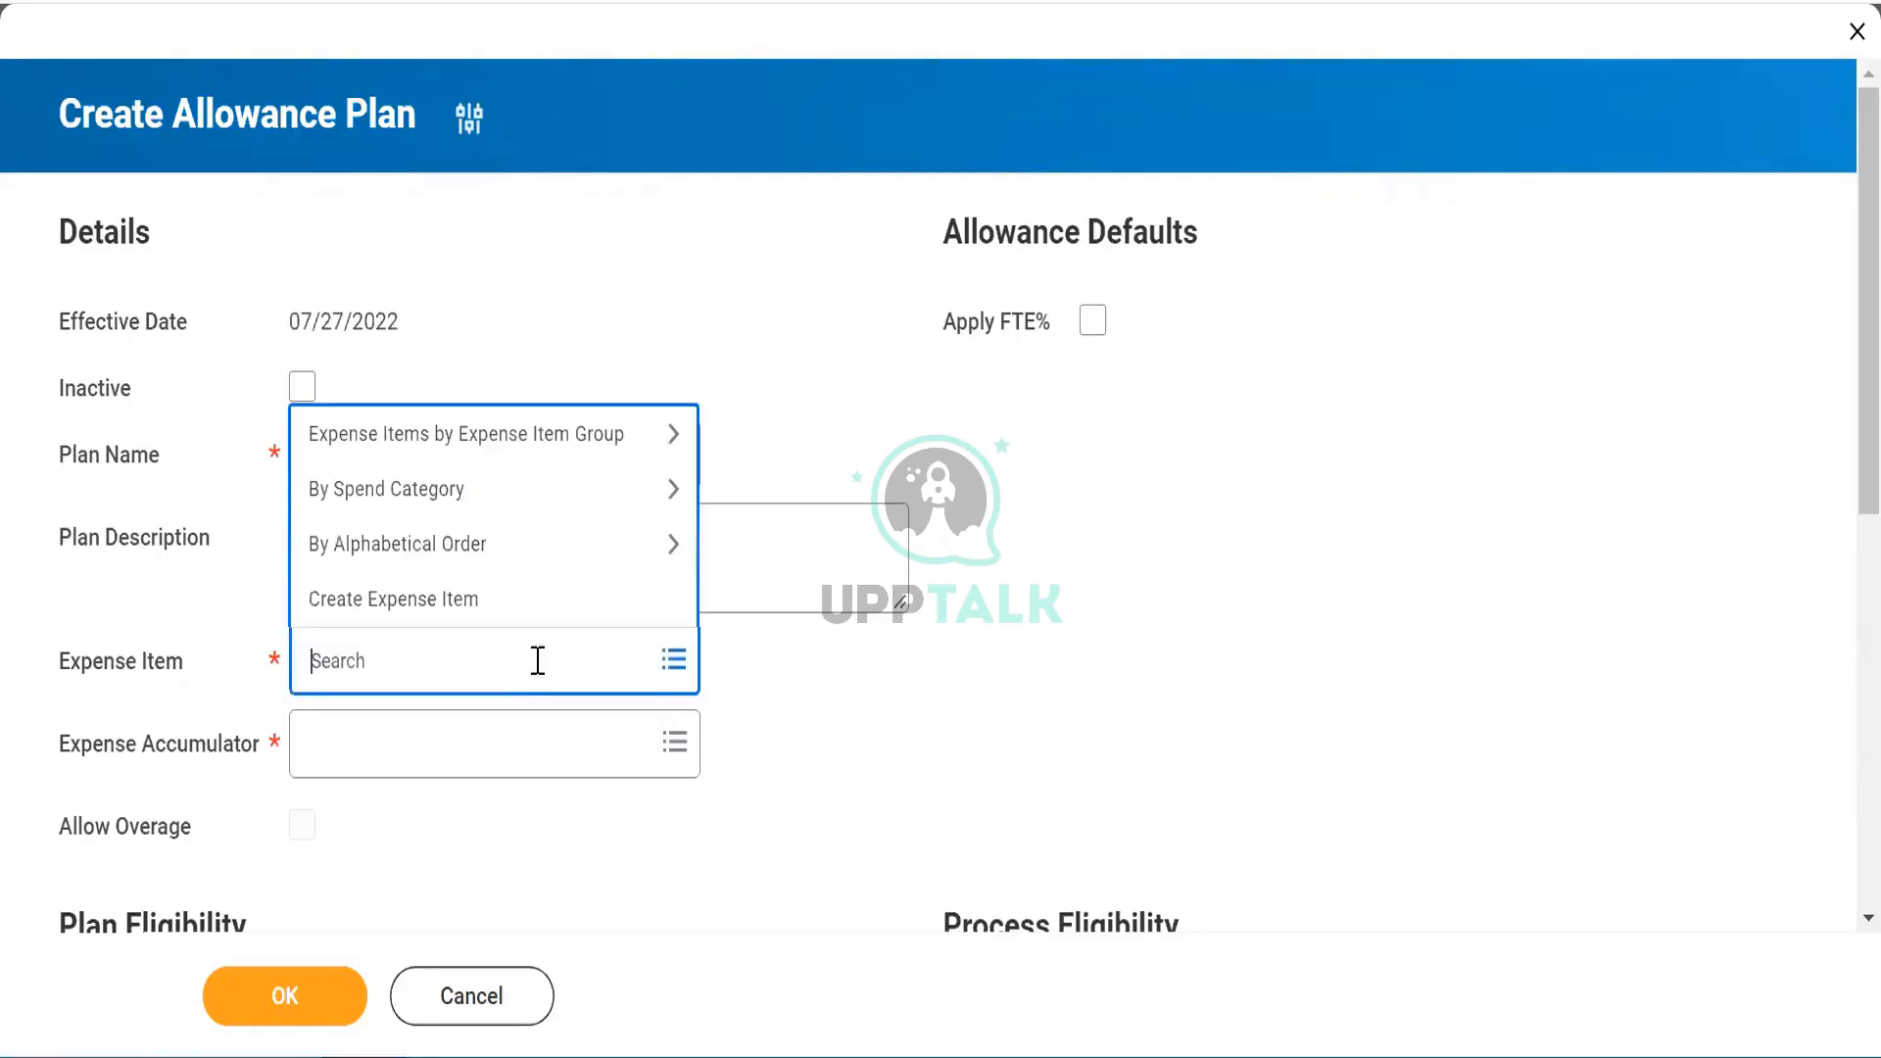
click(462, 492)
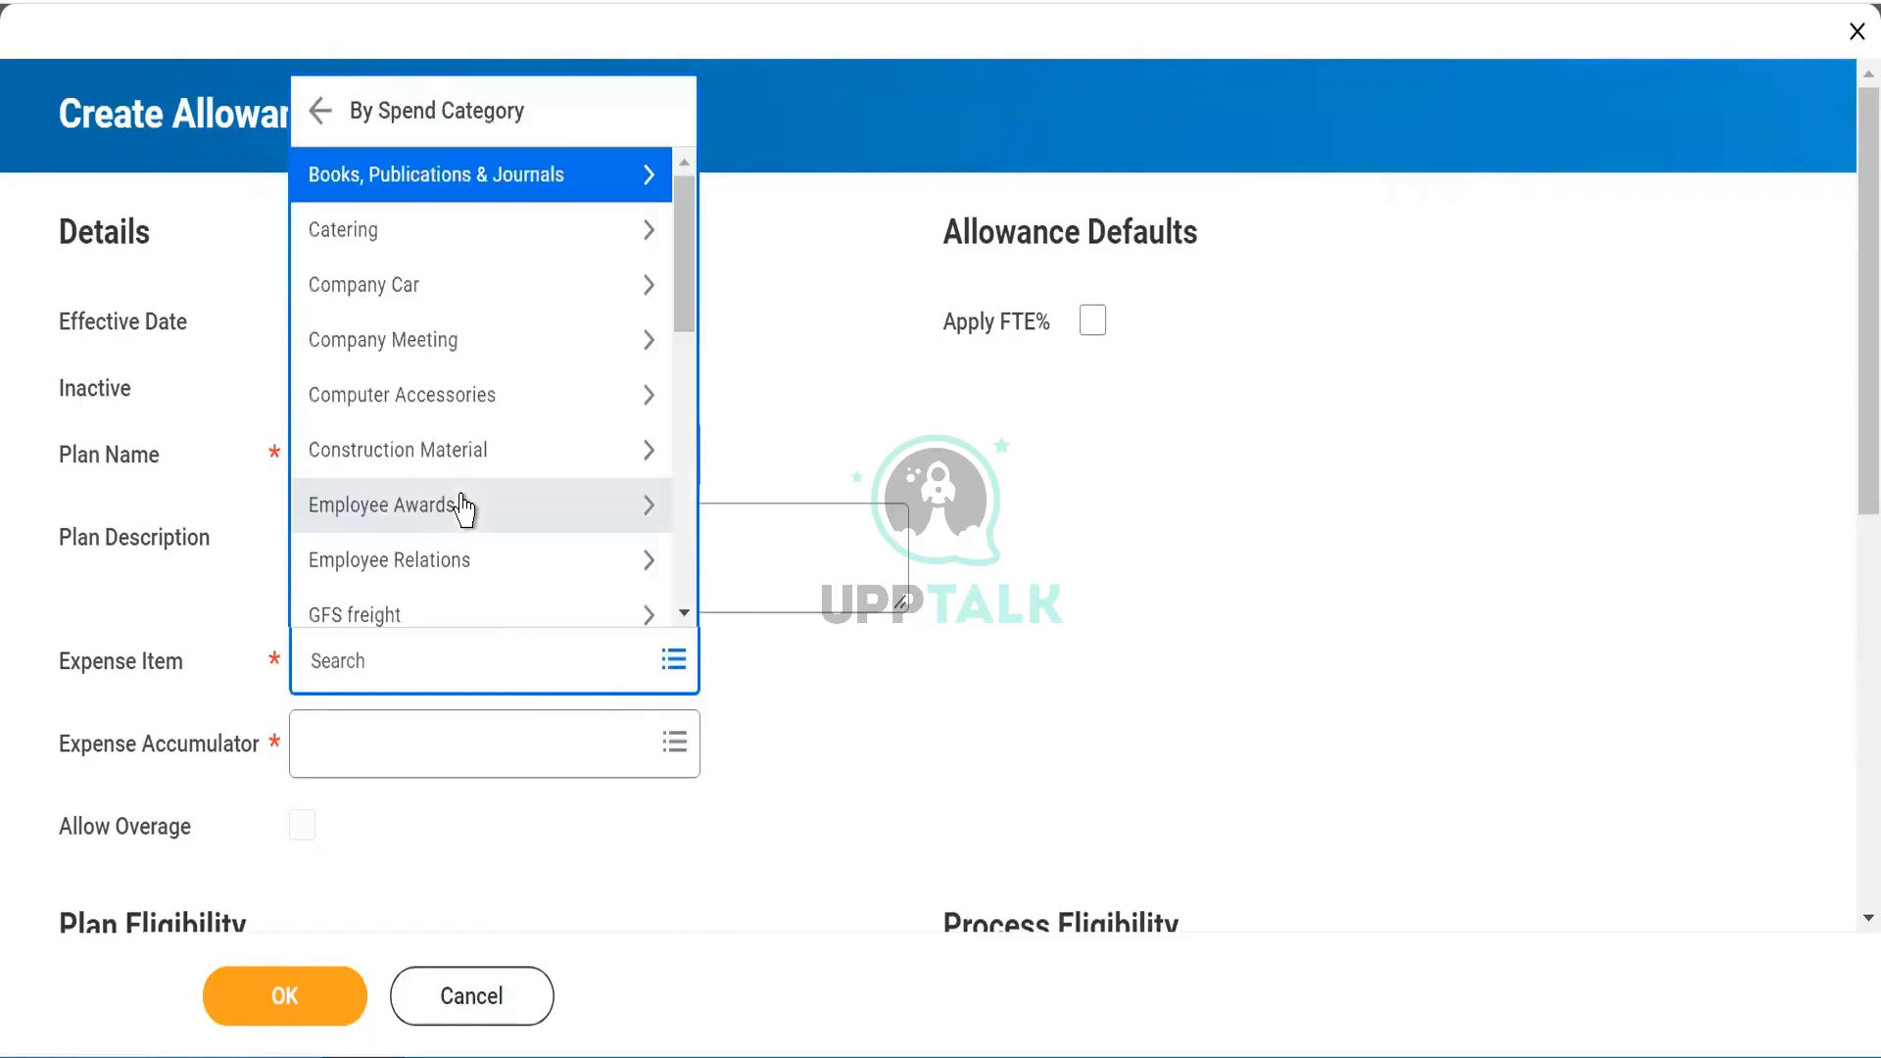
click(415, 393)
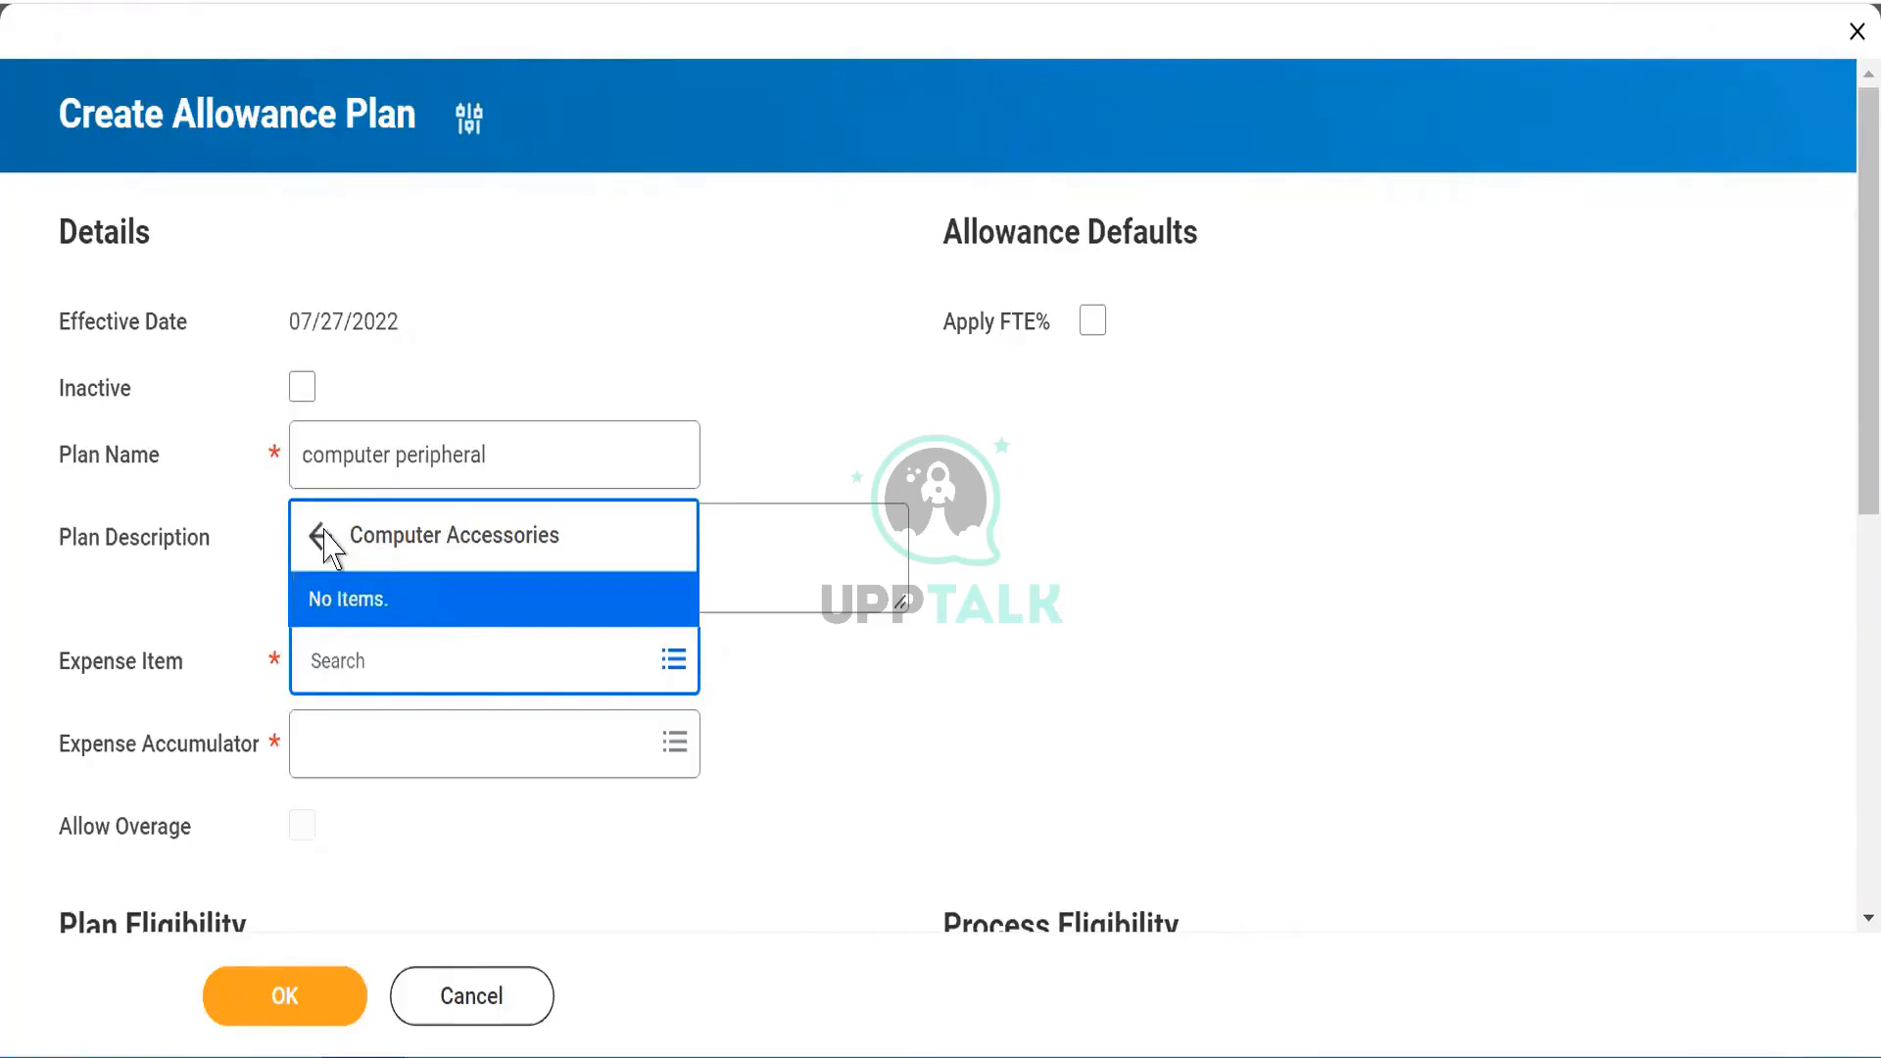
click(936, 649)
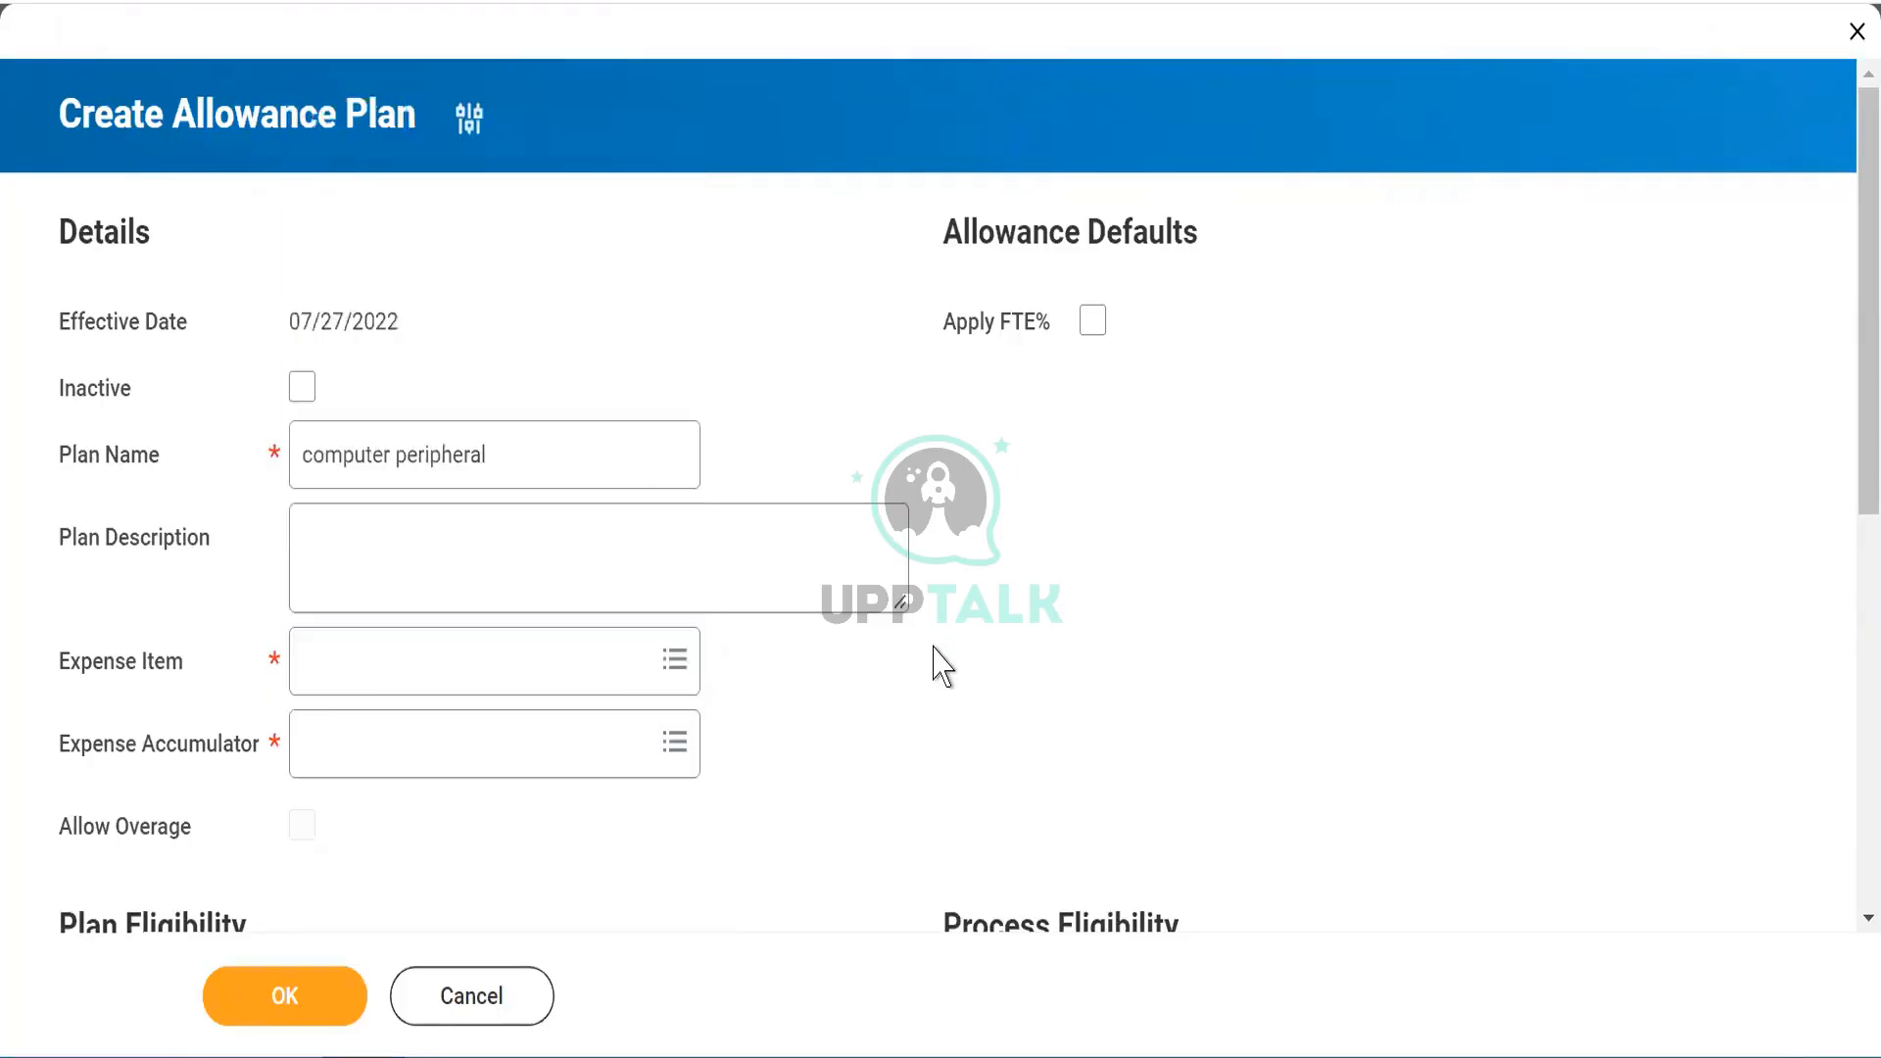
Step: Set the plan's expense accumulator to Month-to-Date
click(370, 734)
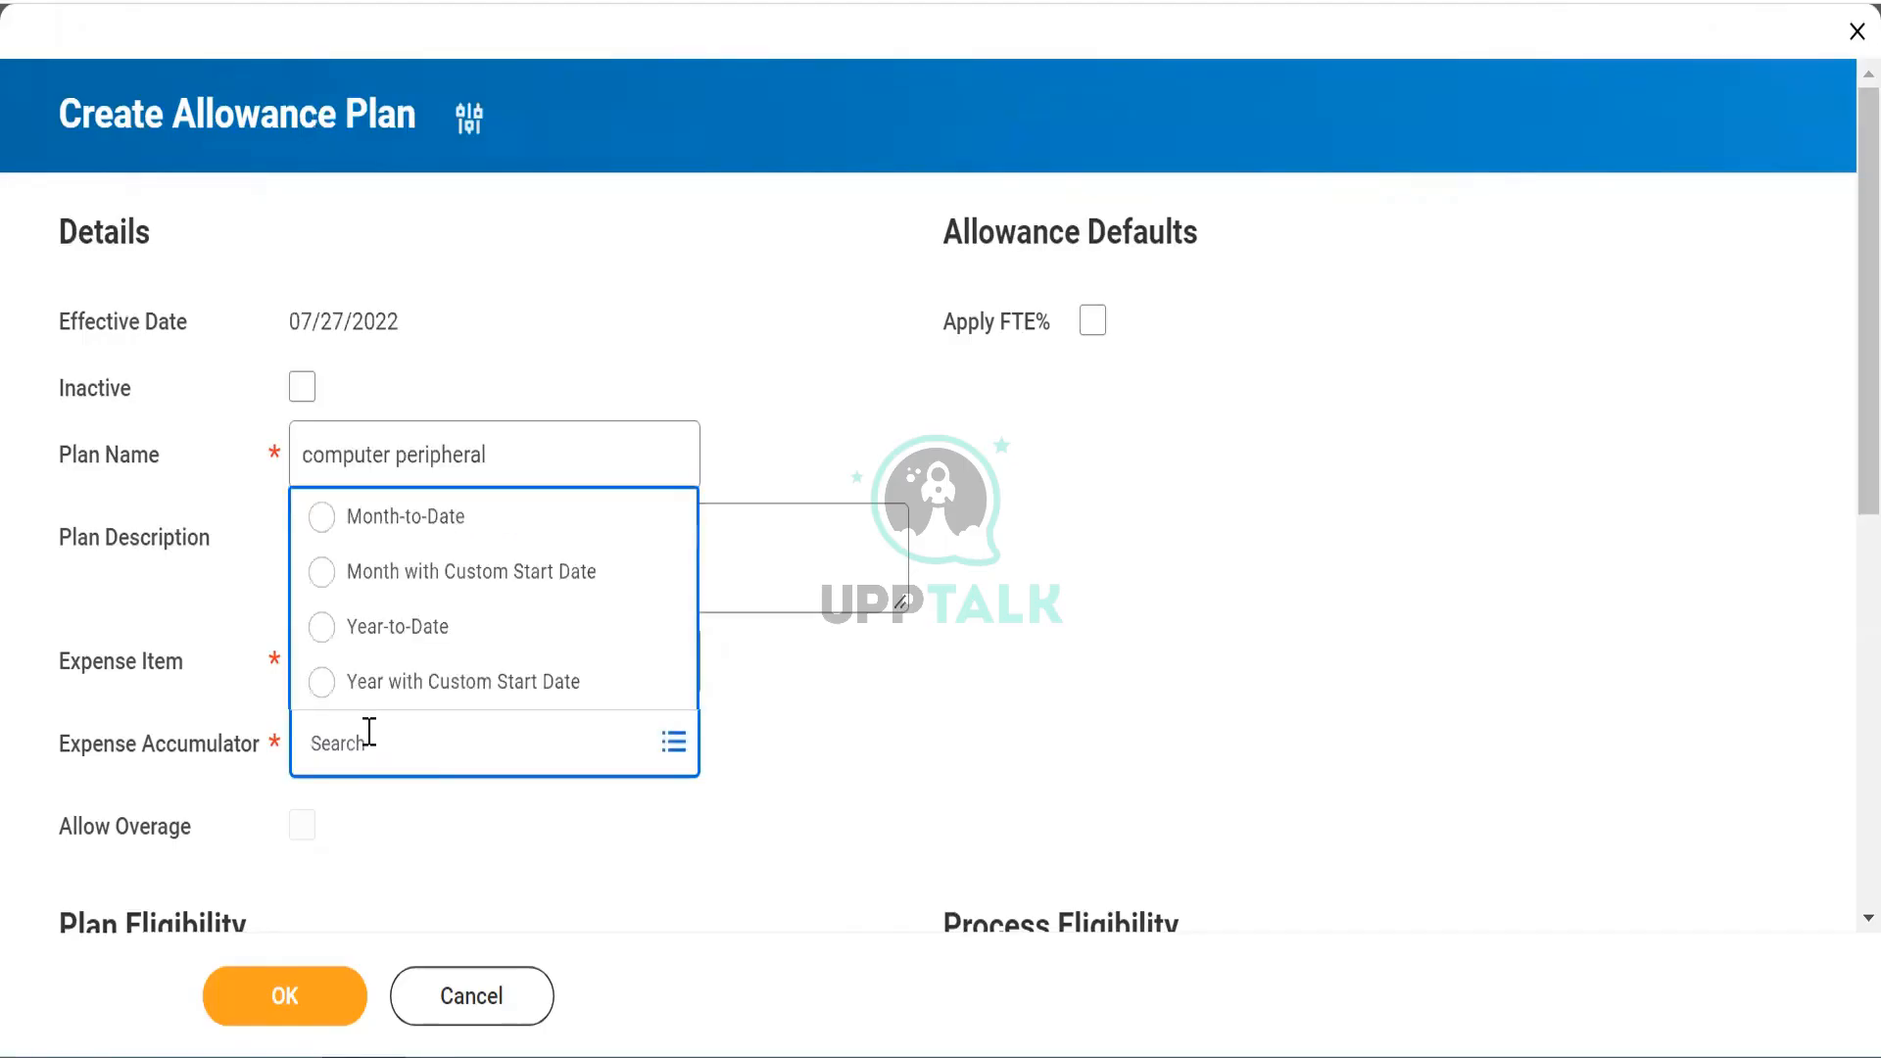
click(333, 628)
click(310, 743)
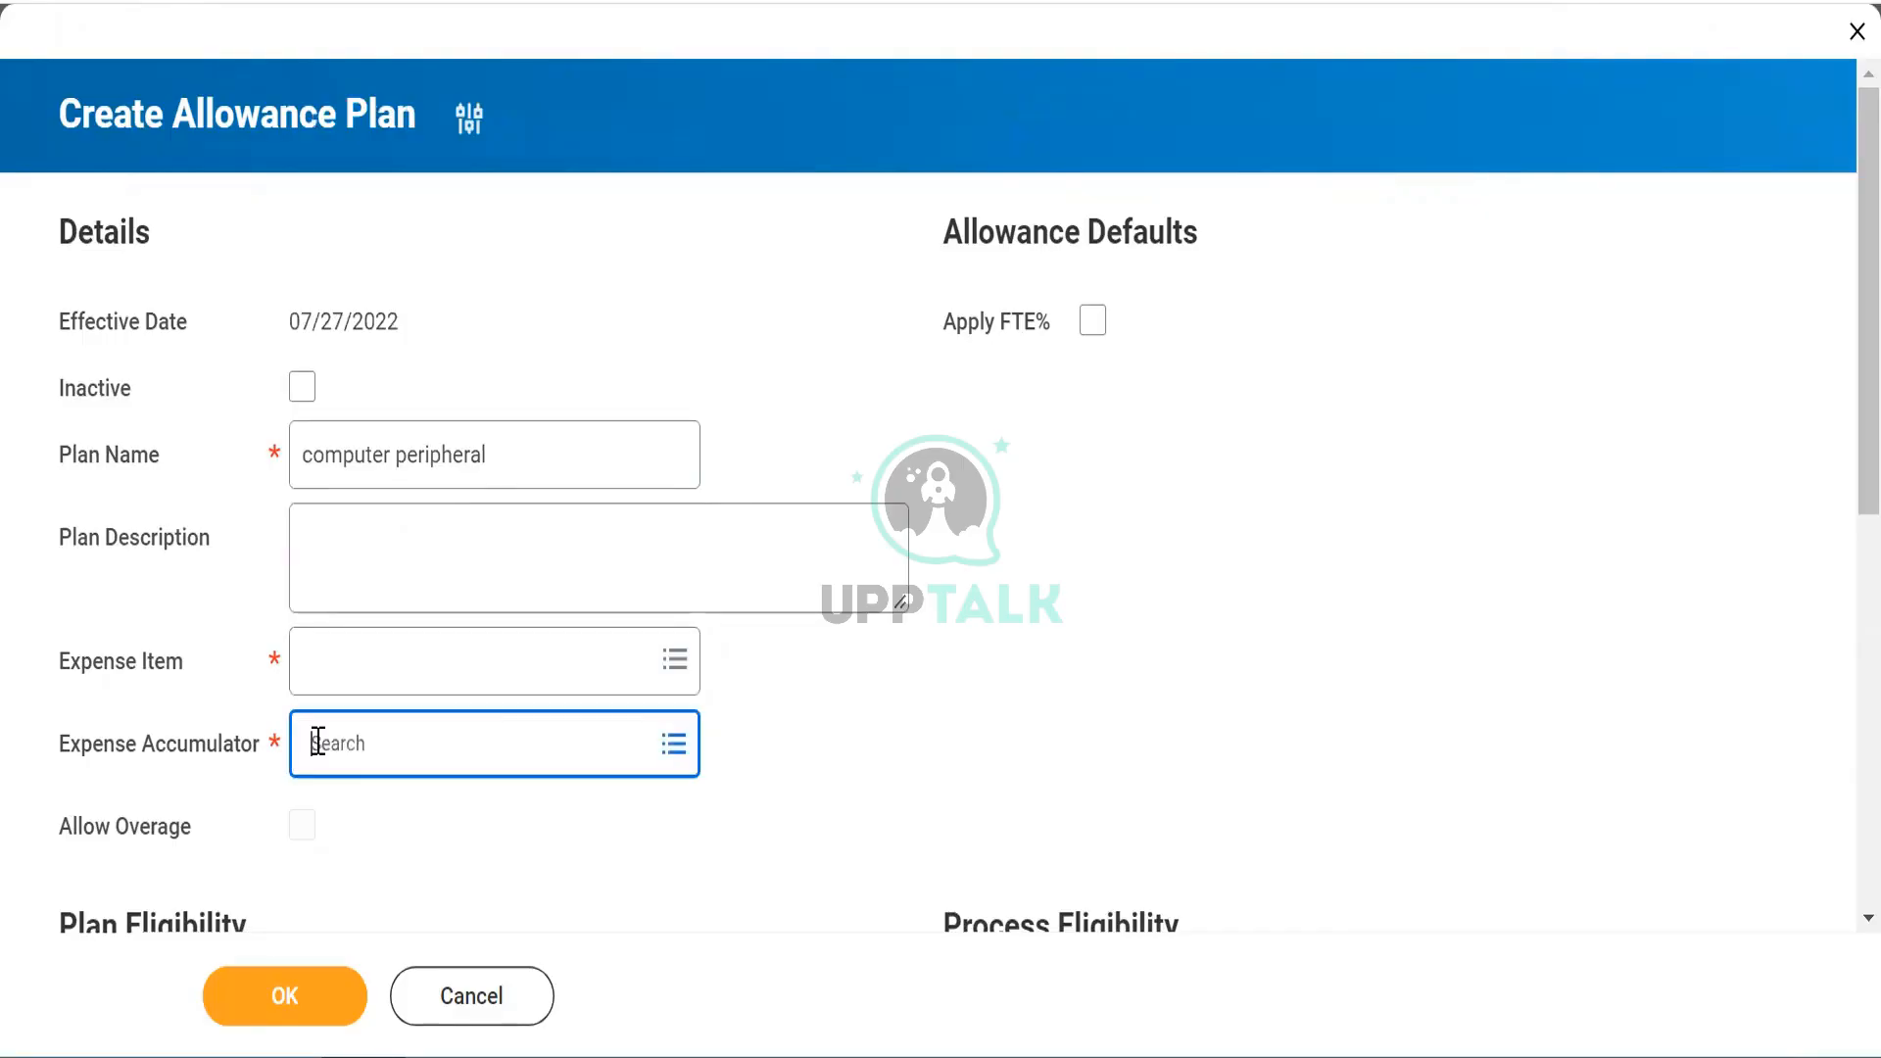
click(318, 742)
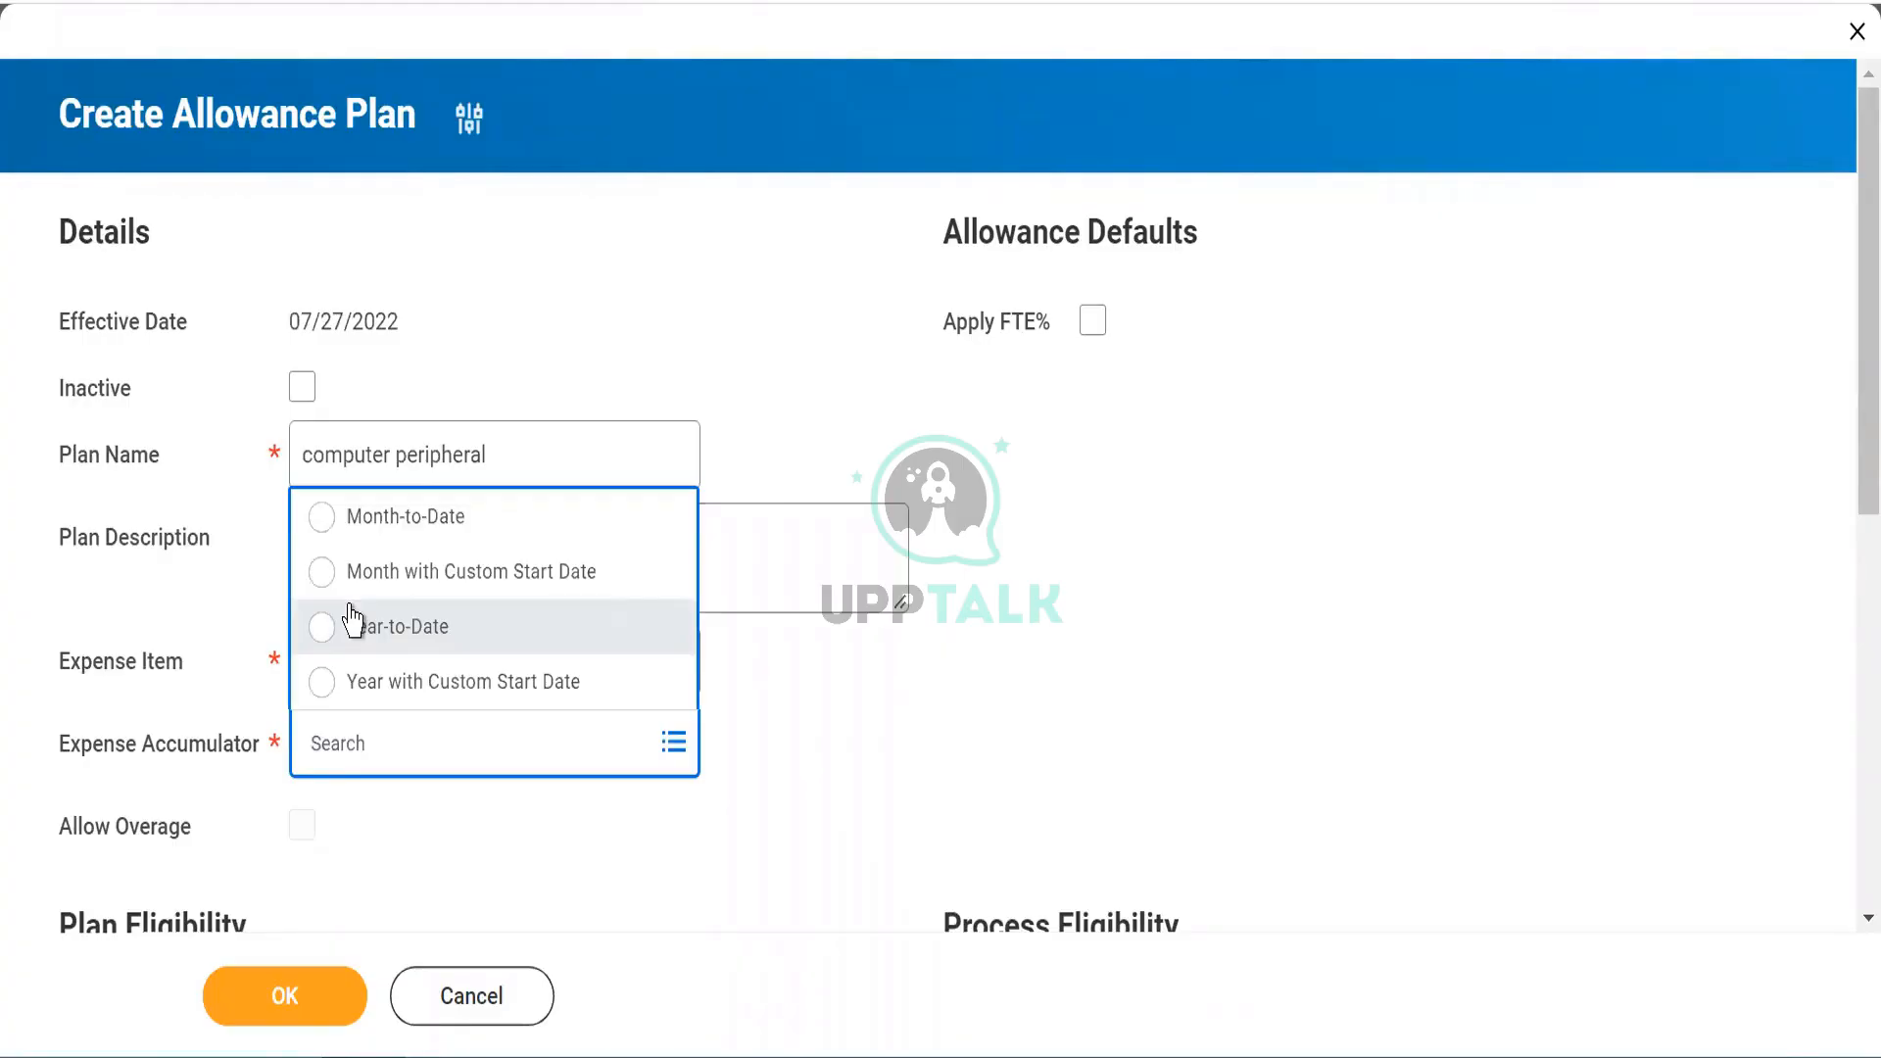
click(329, 529)
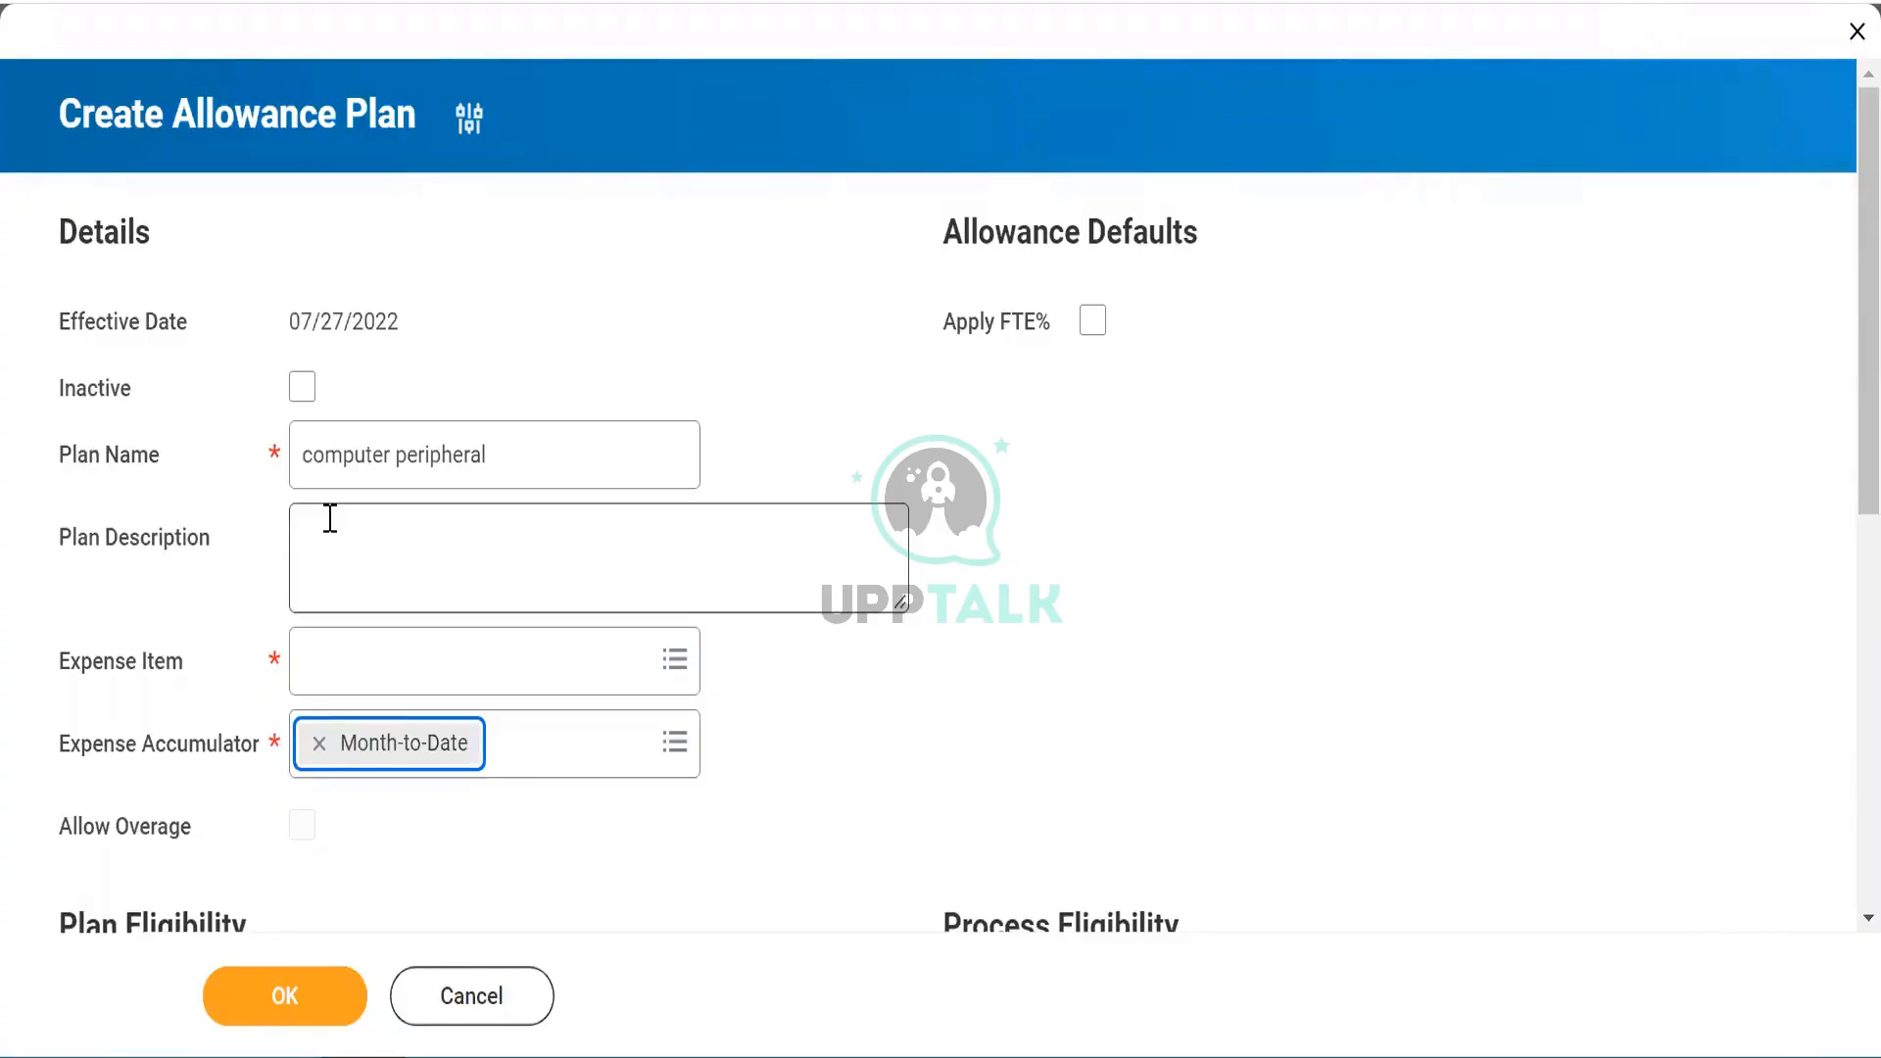
click(869, 701)
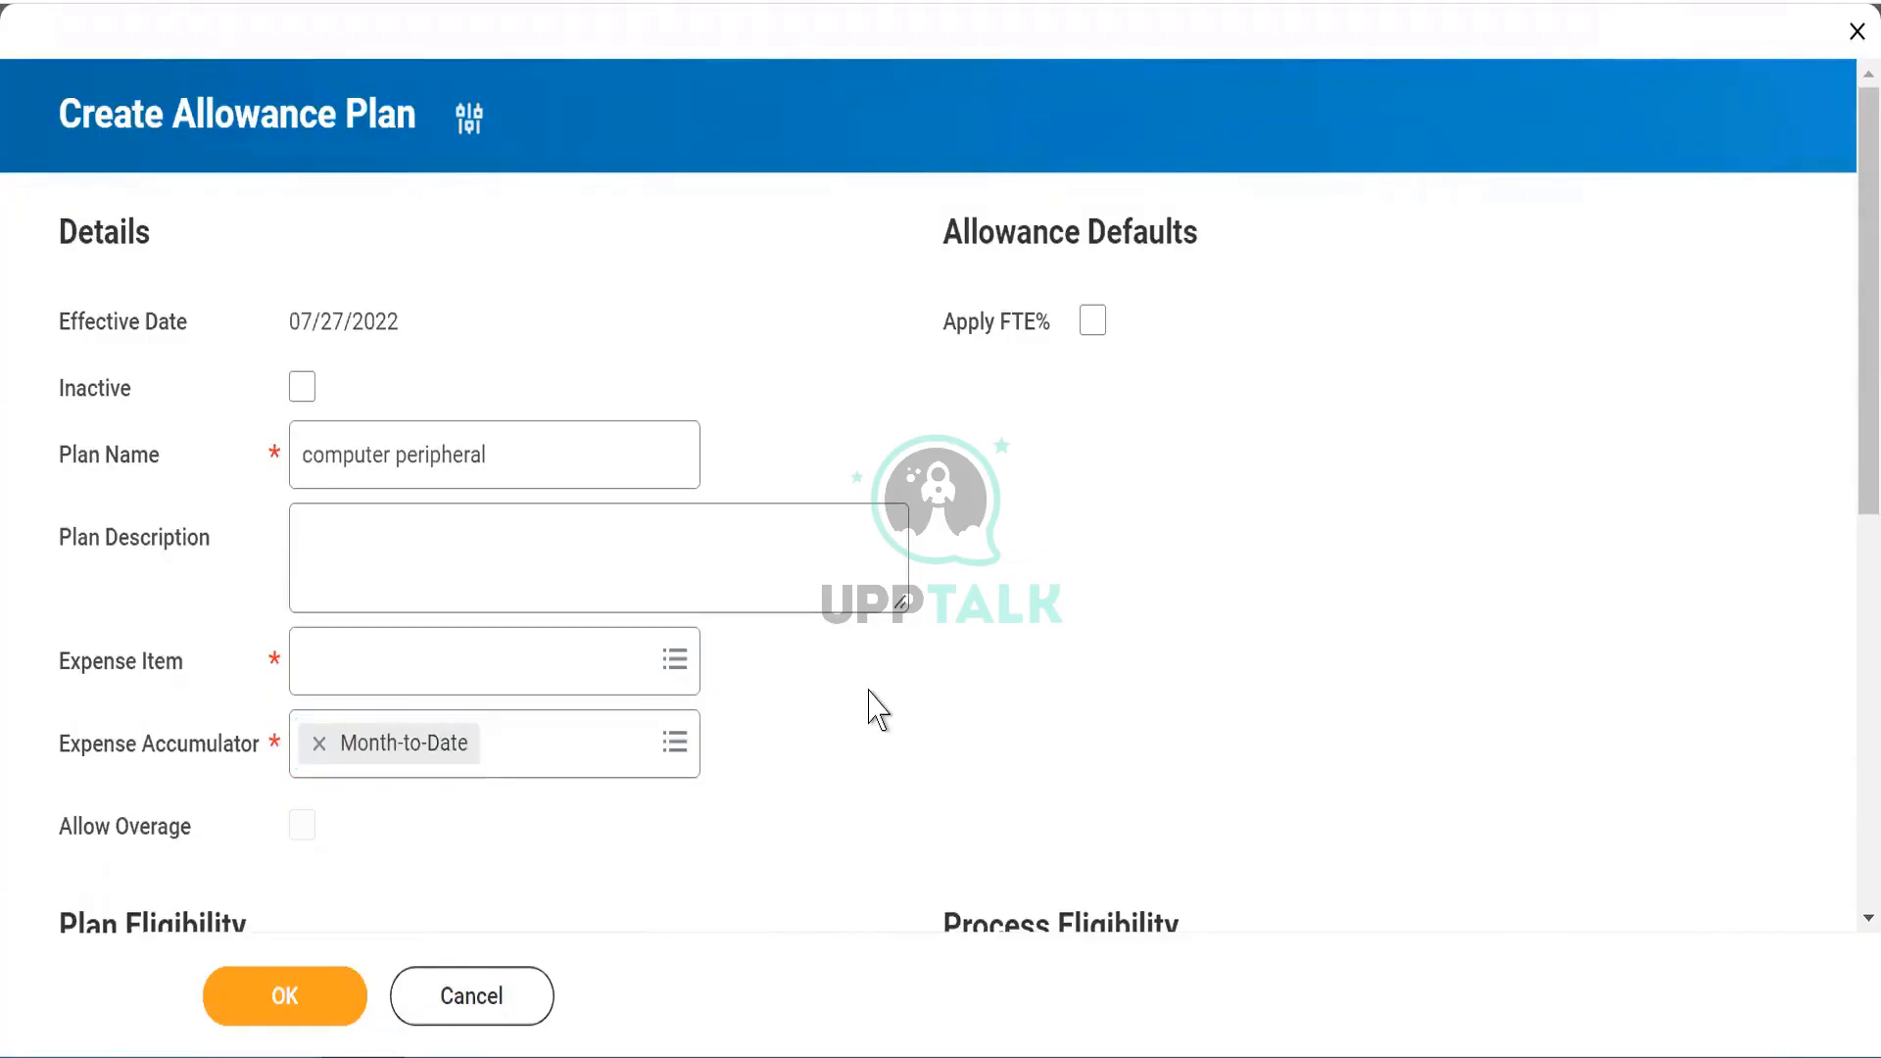
Step: Review the plan eligibility, process eligibility, allowance defaults and plan profile sections of the computer peripheral plan
scroll(869, 701, down, 2)
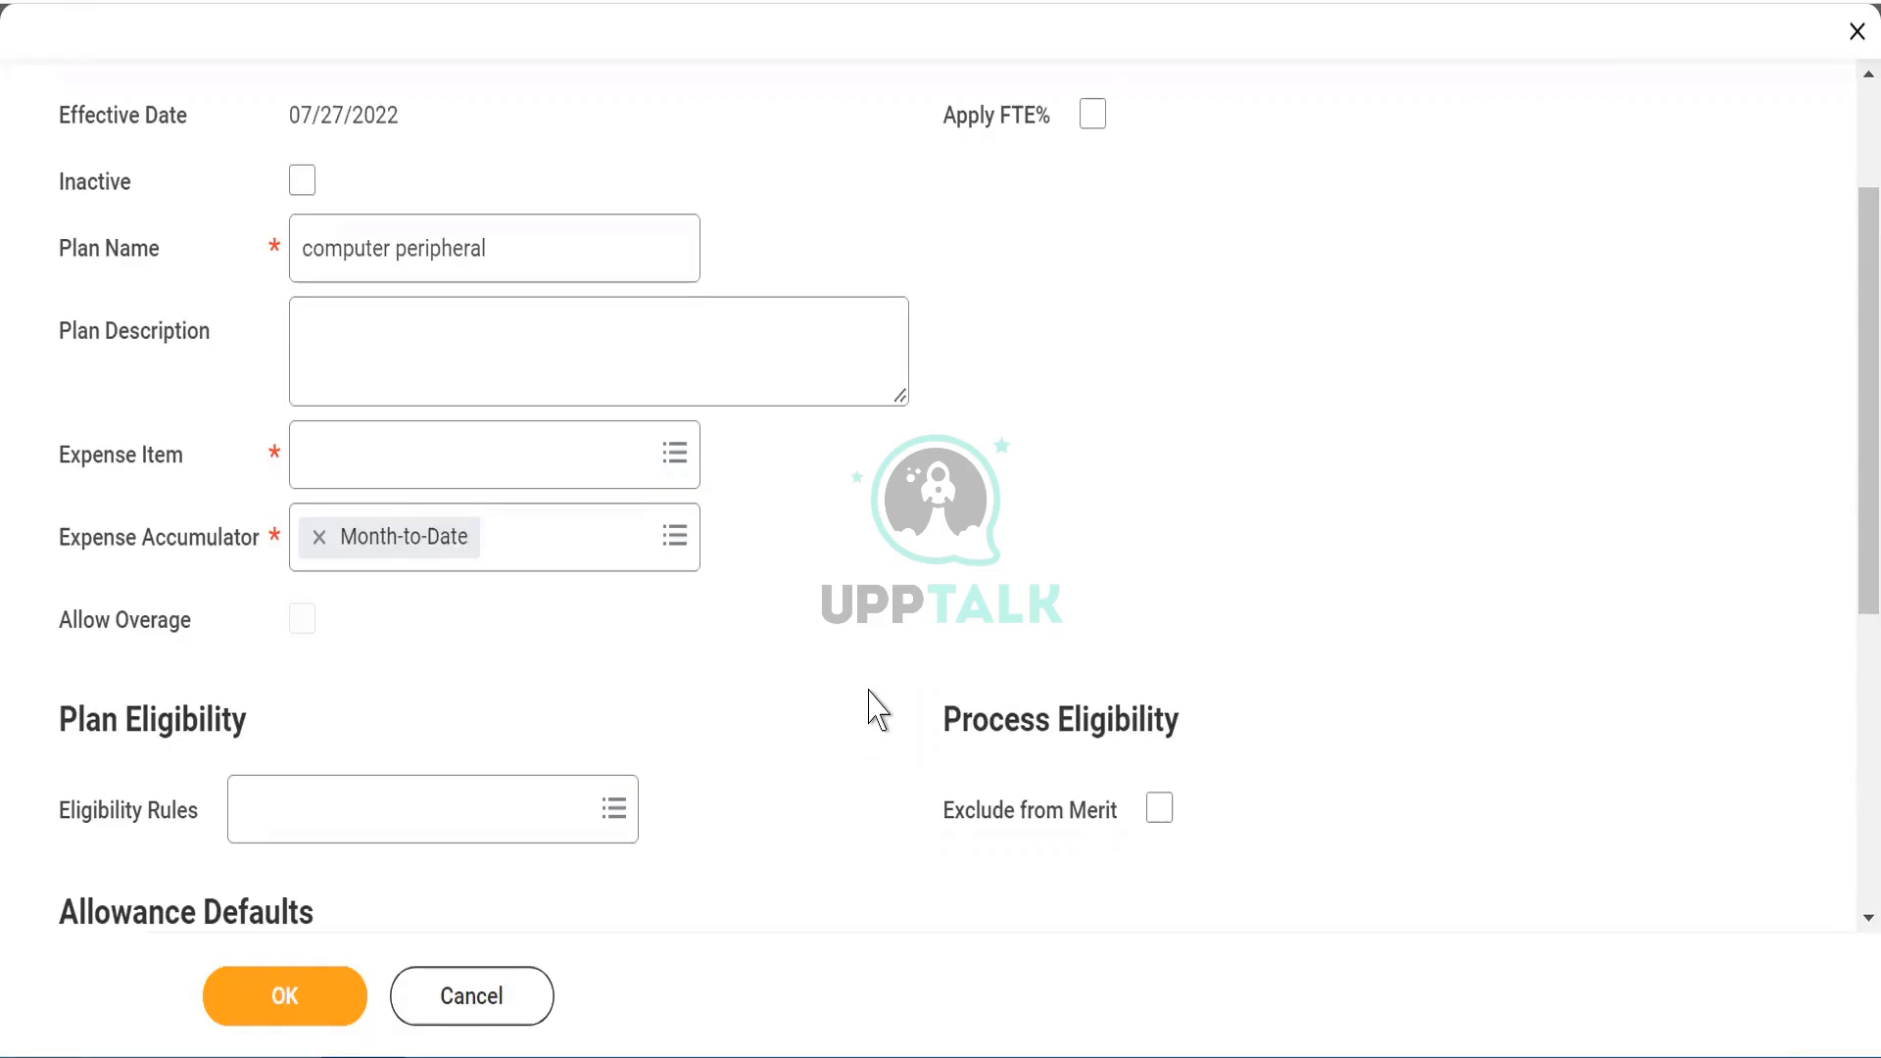
scroll(839, 693, down, 4)
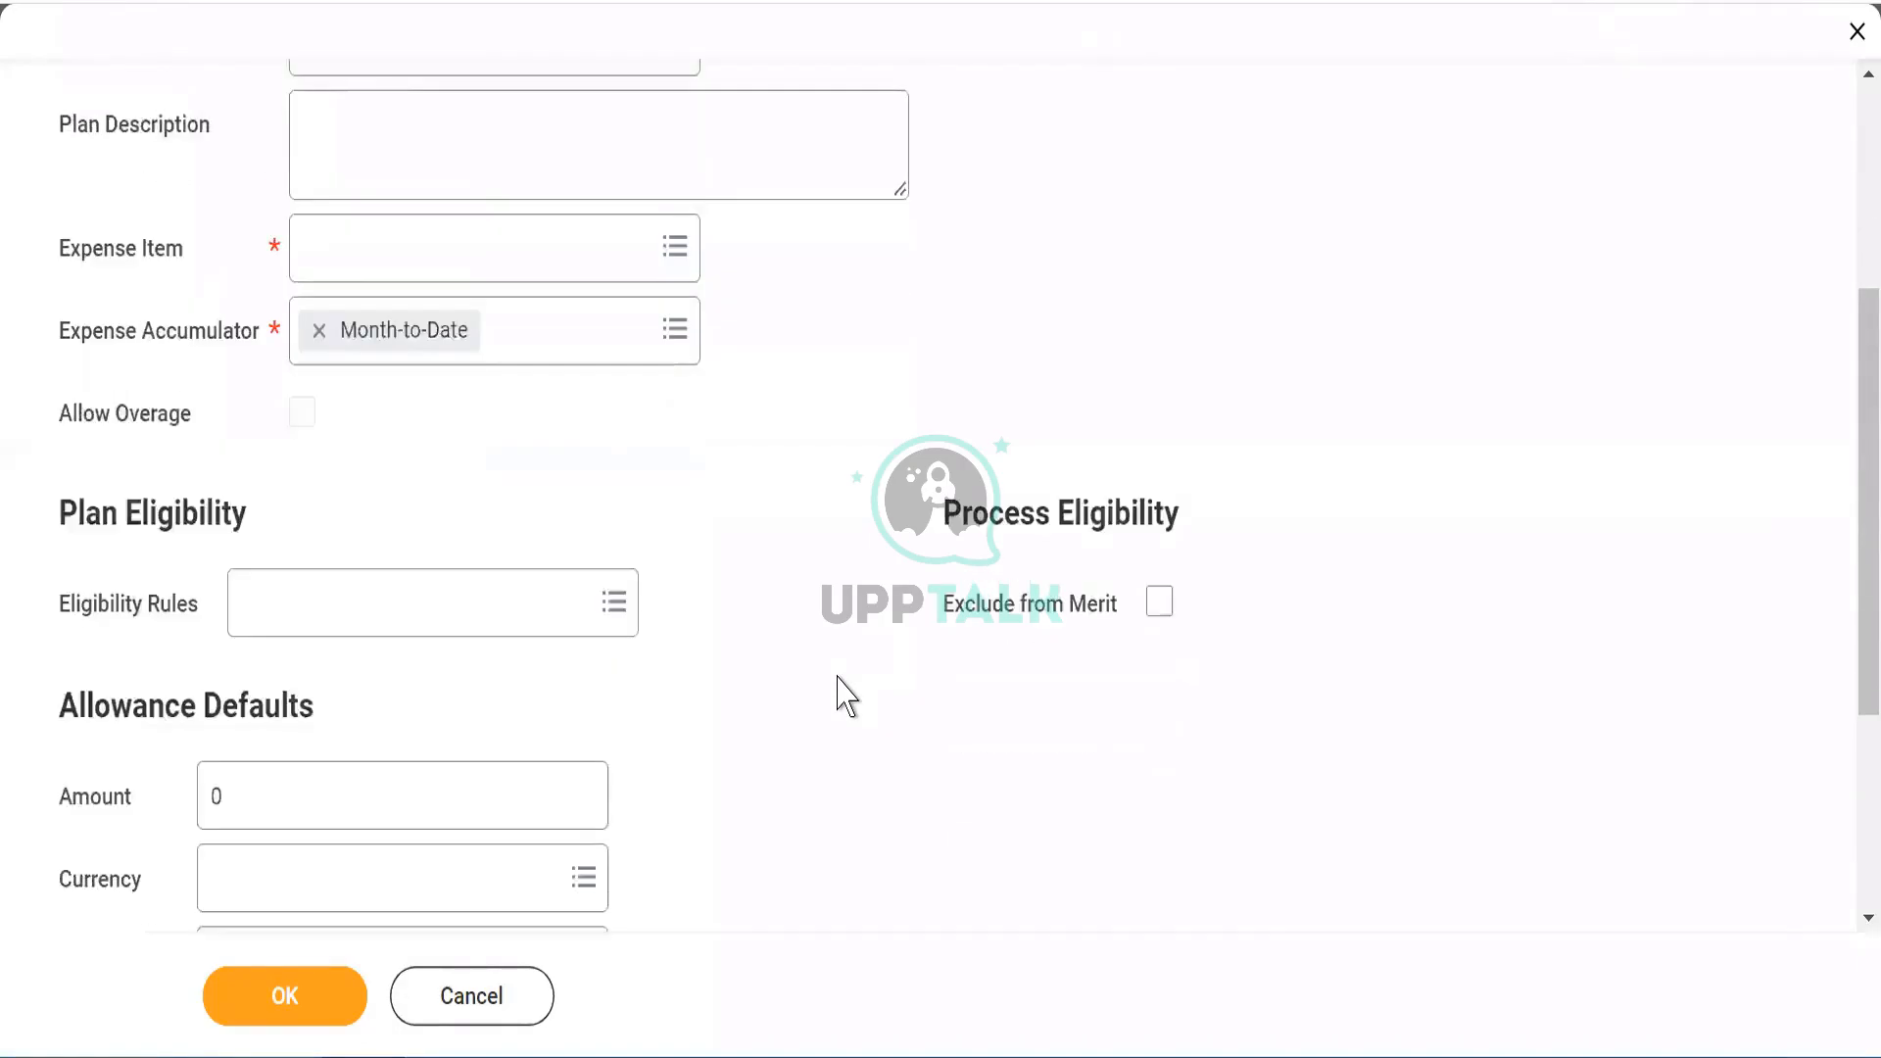
scroll(840, 693, down, 3)
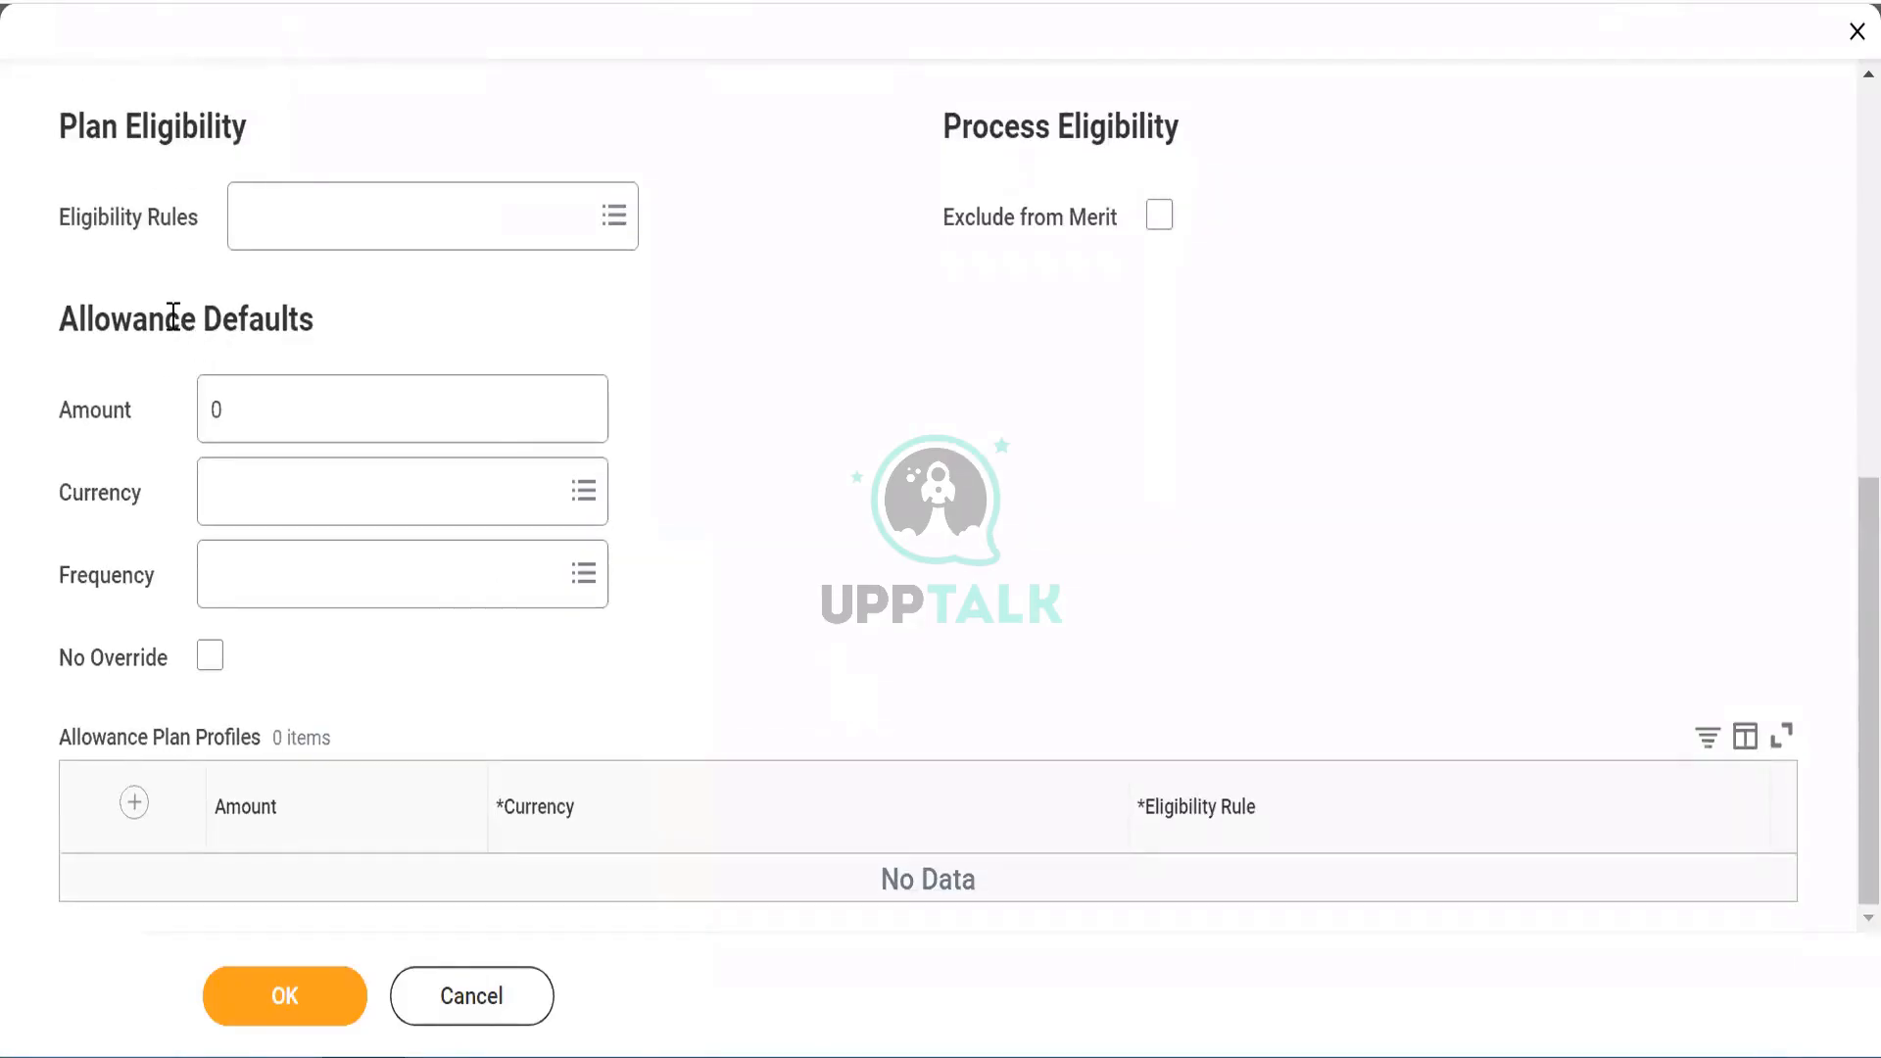
click(275, 417)
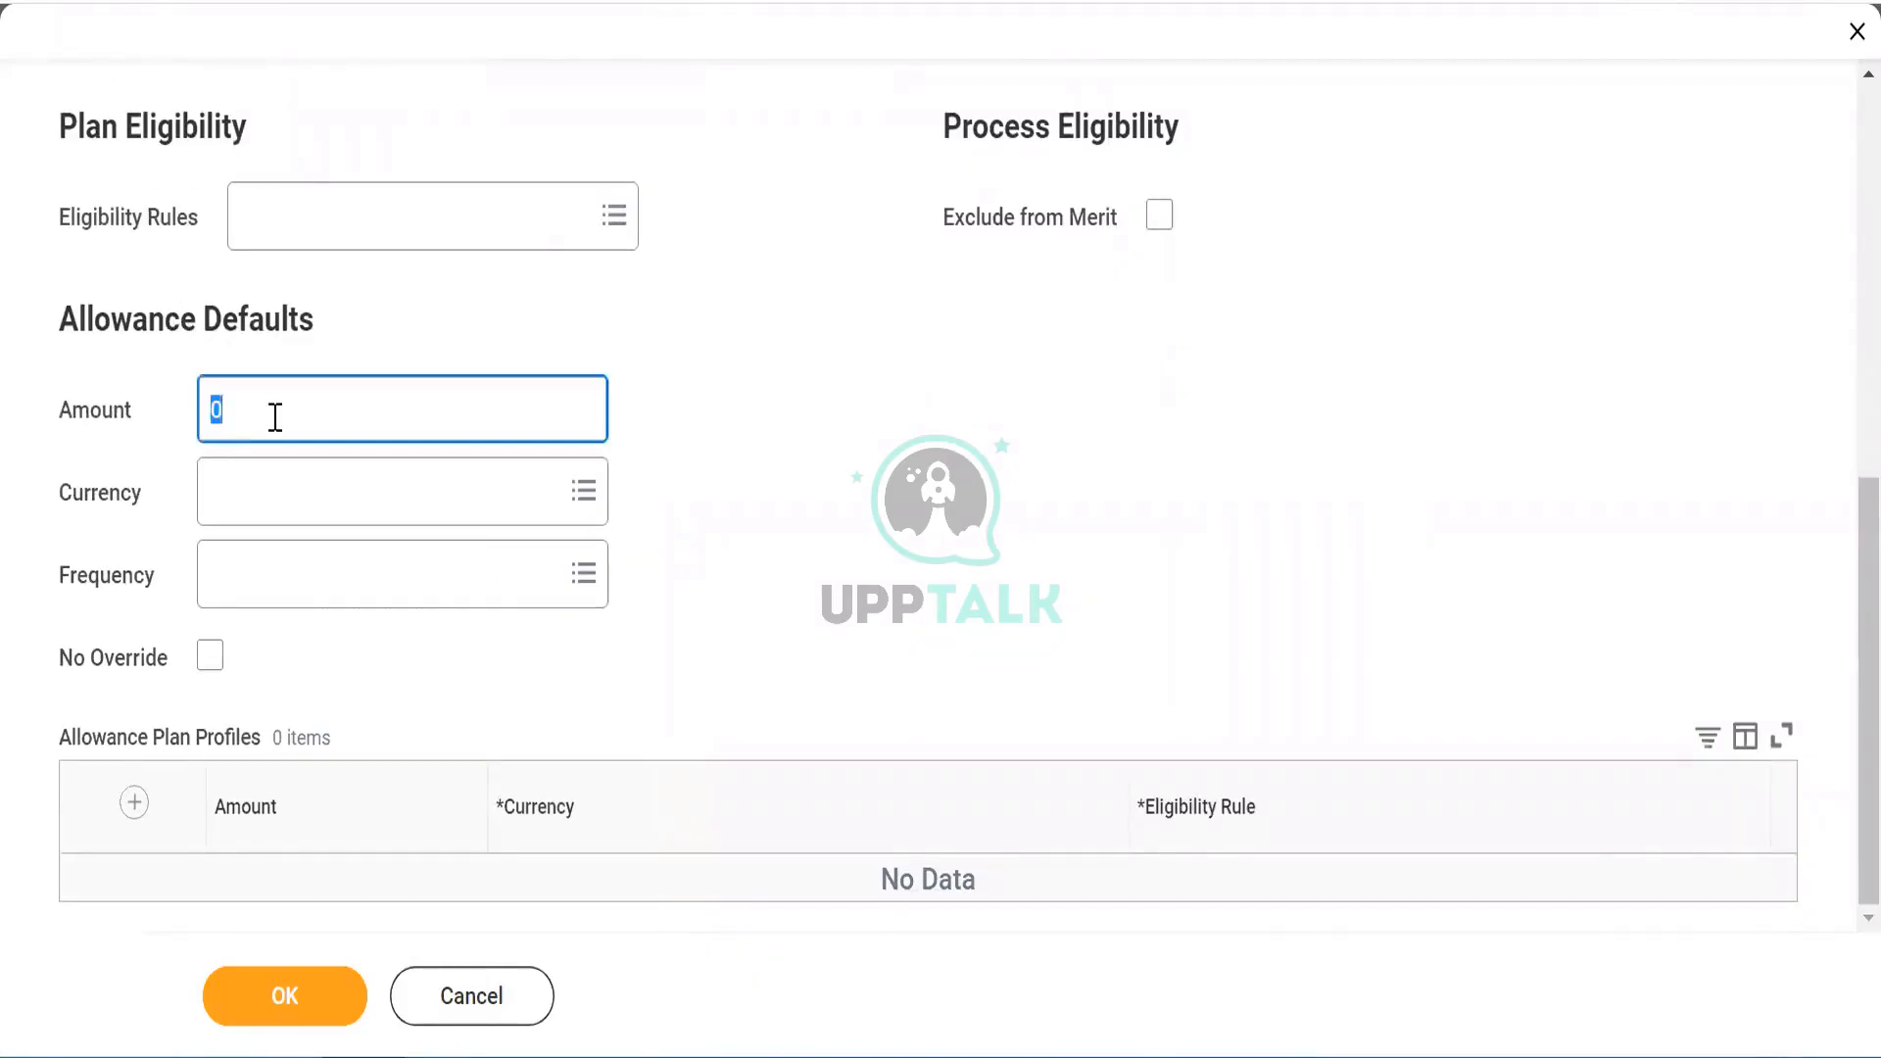
click(837, 395)
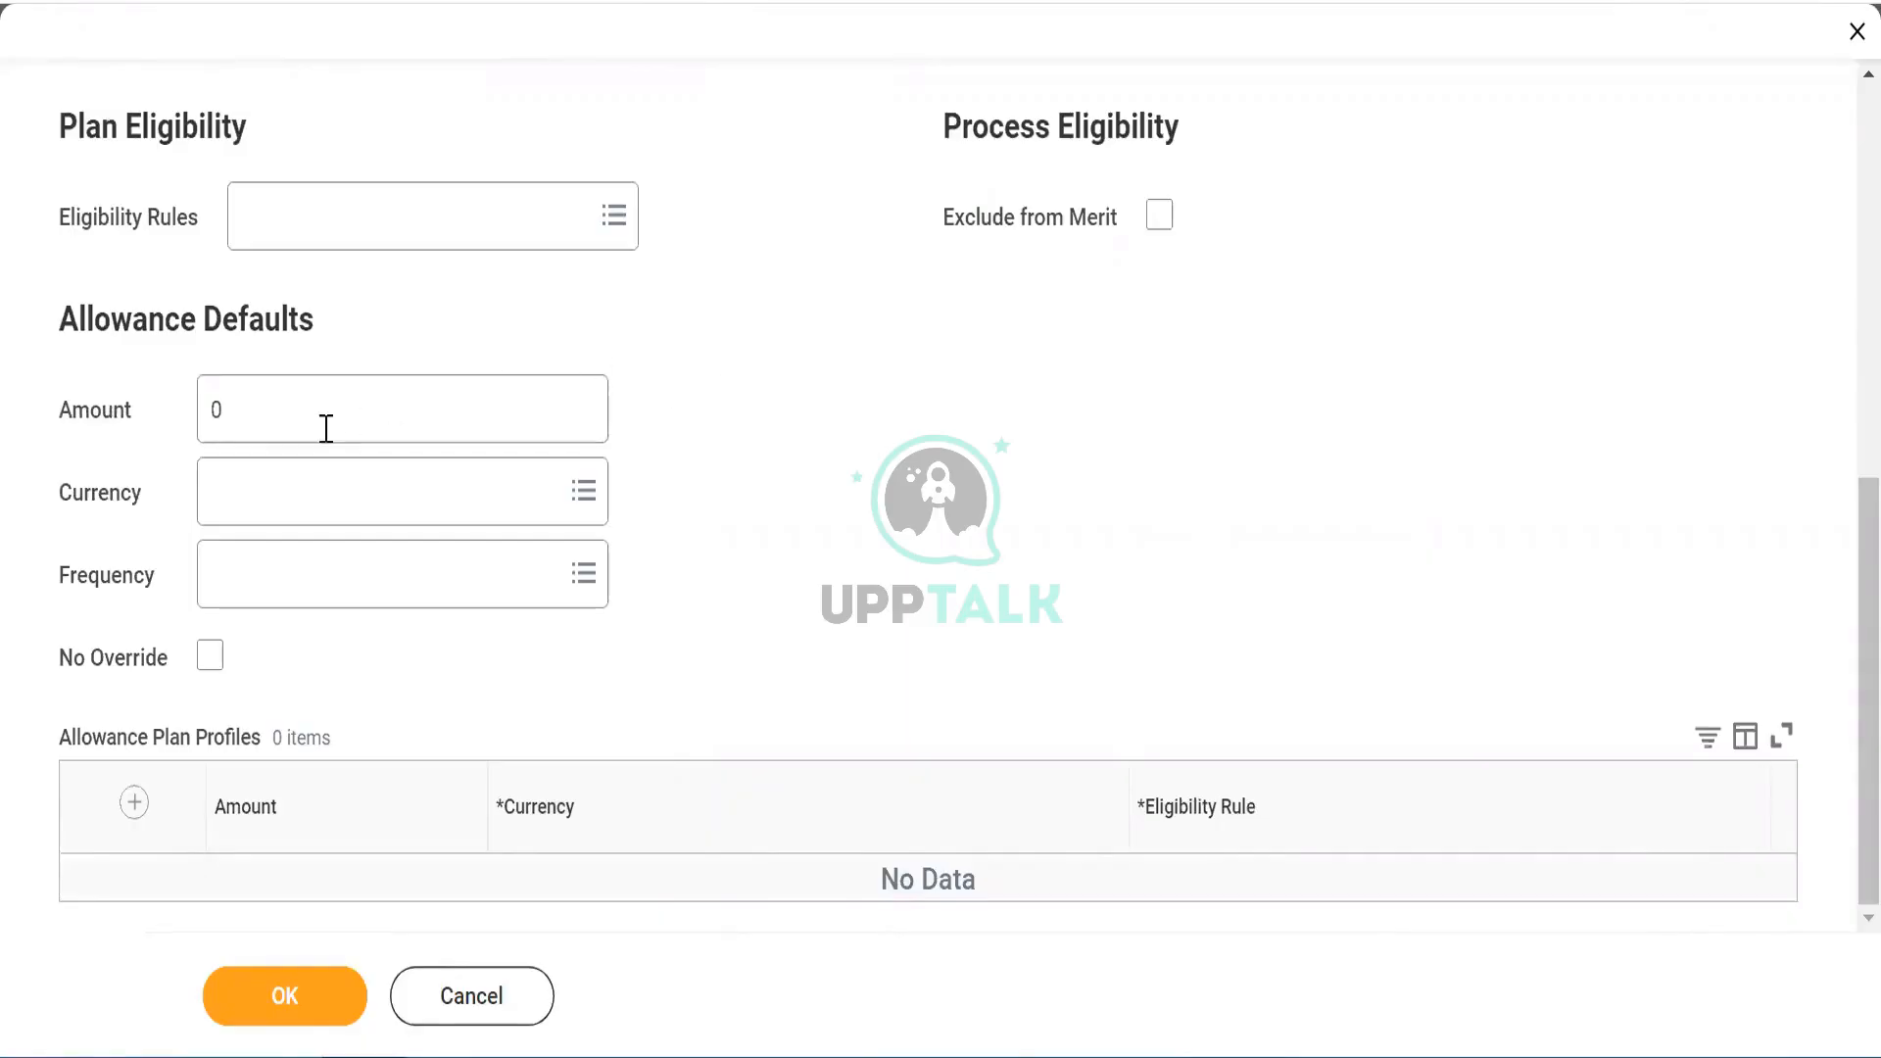
click(283, 426)
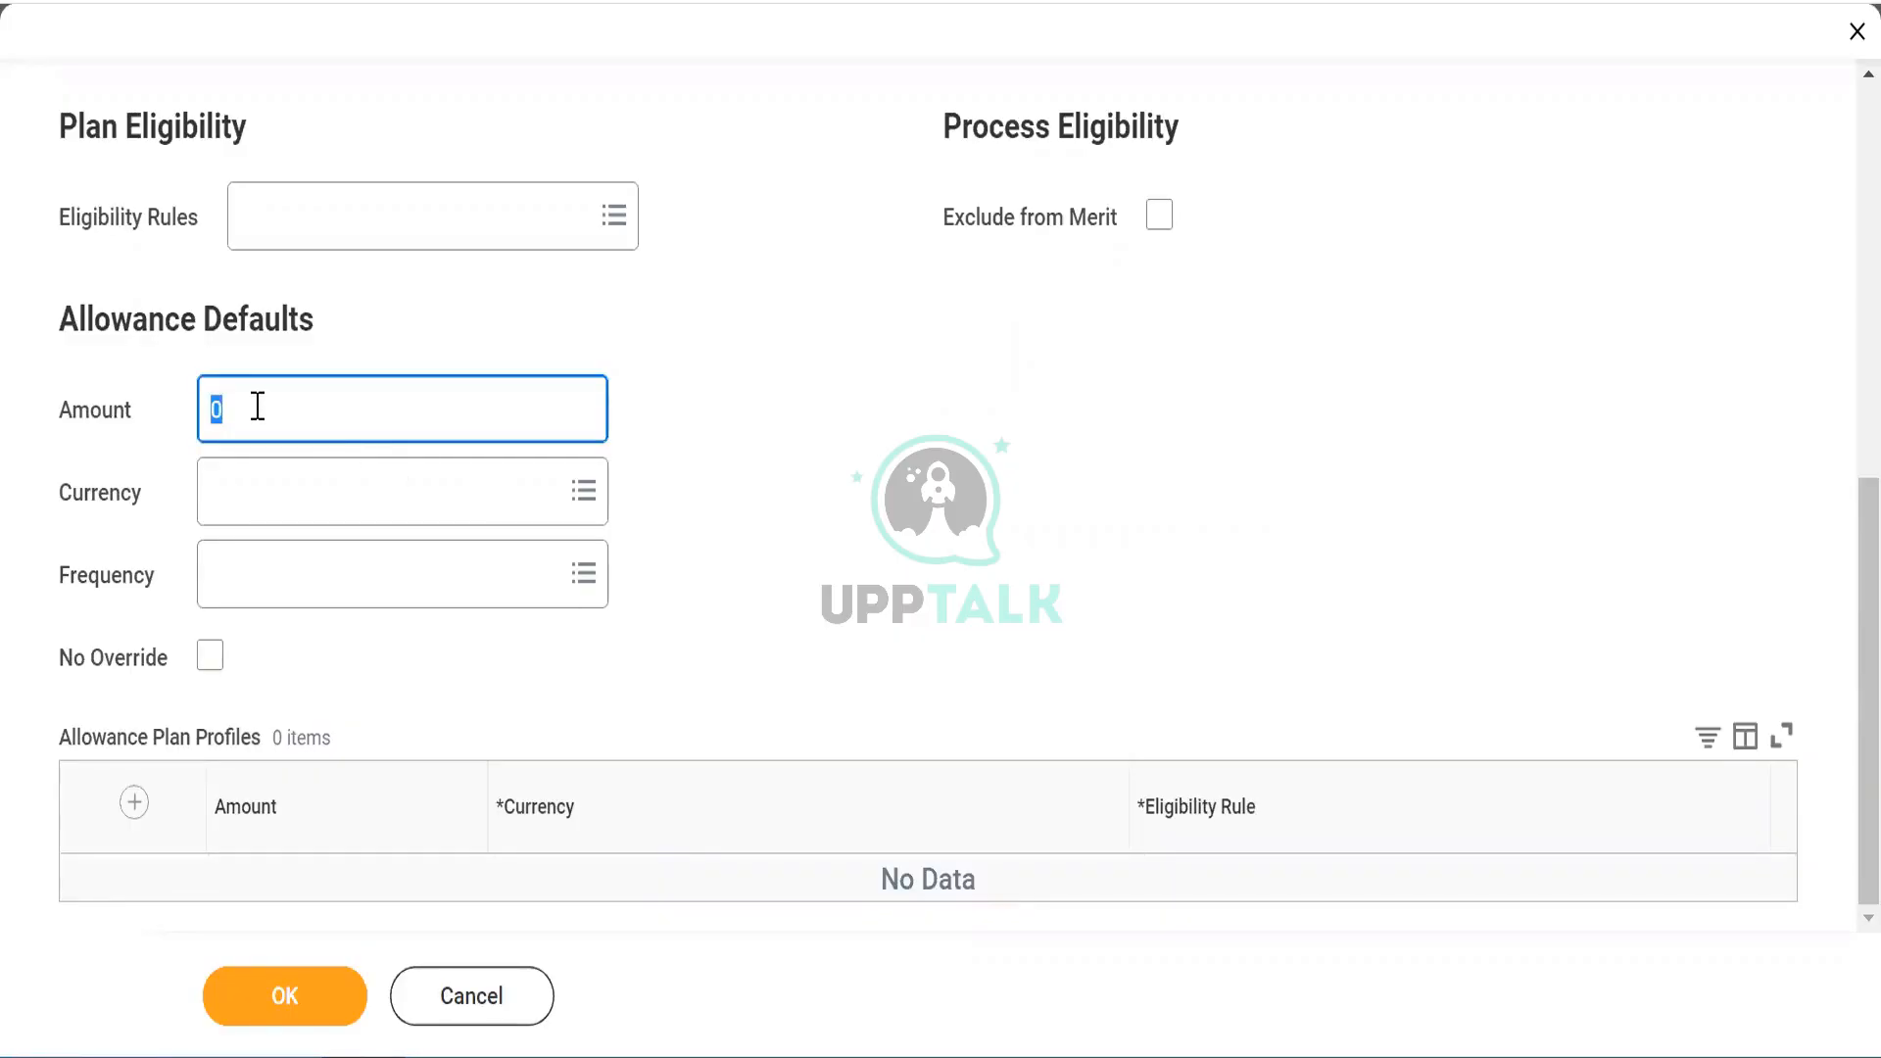
drag(94, 307, 343, 328)
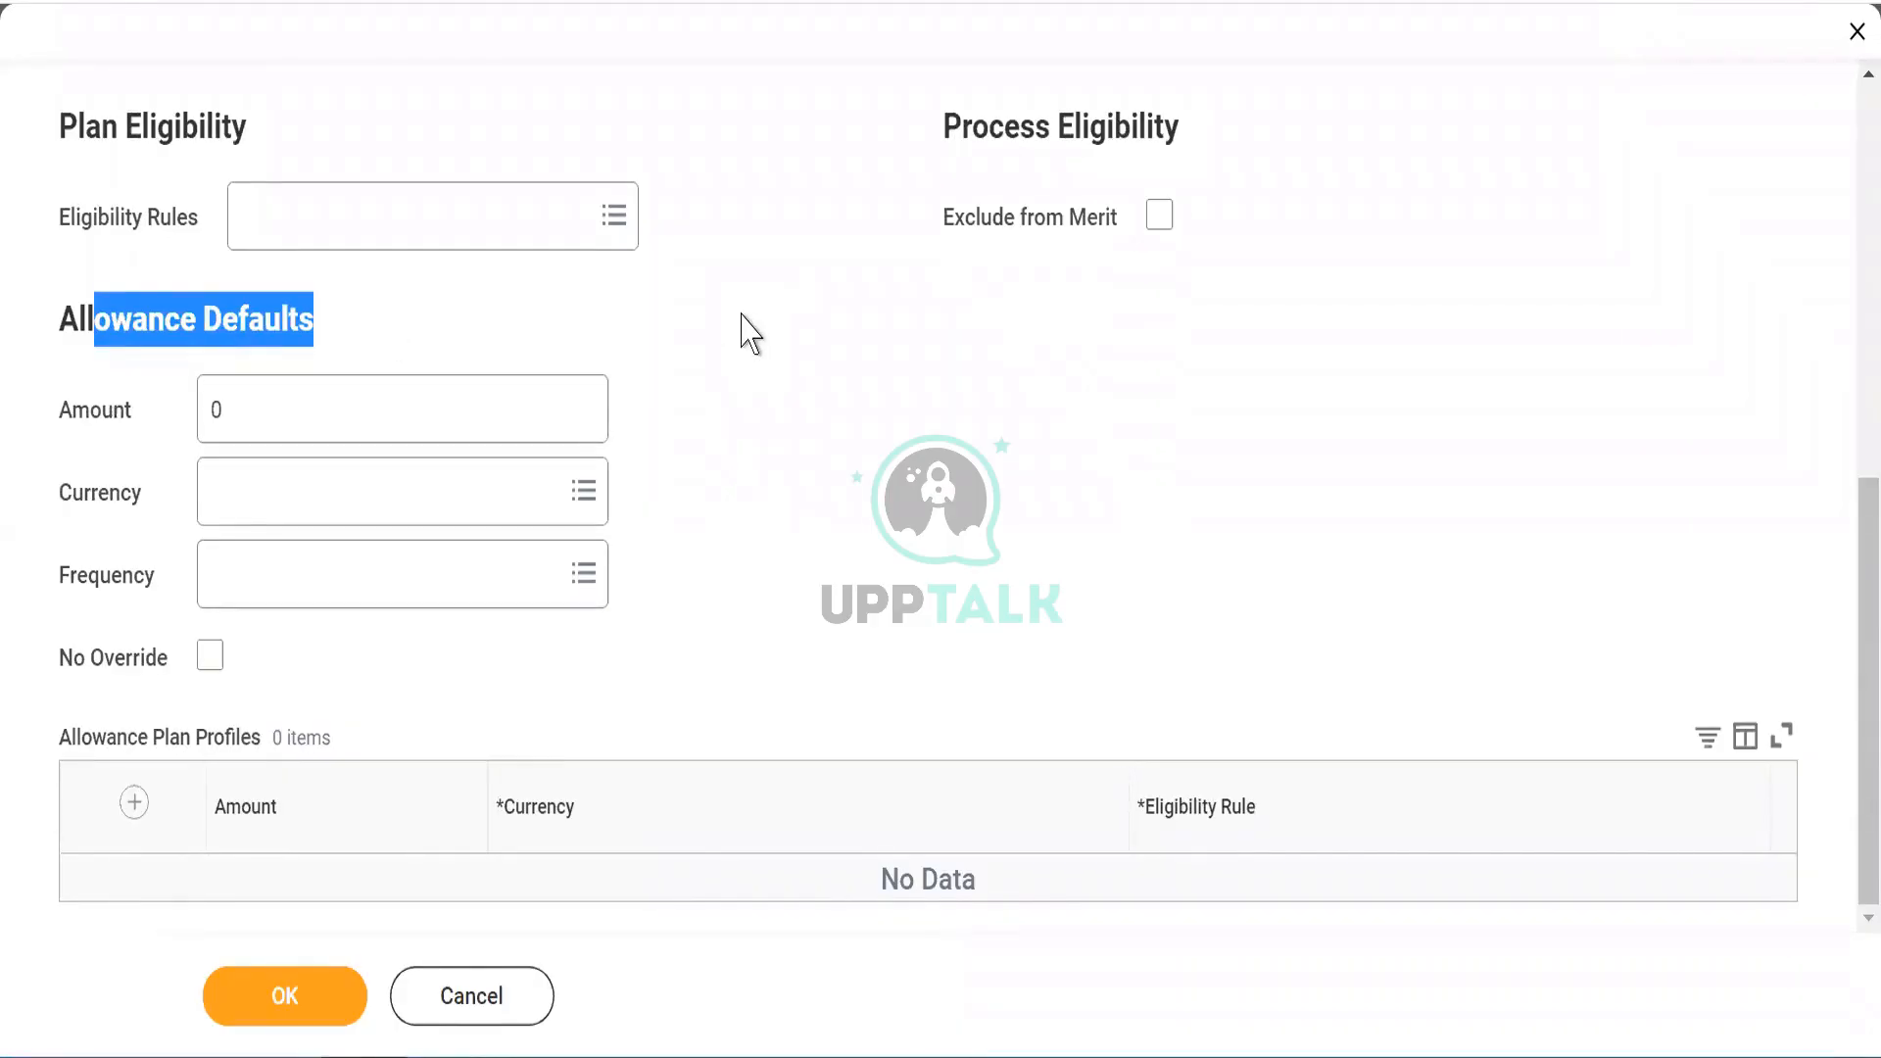
click(751, 334)
scroll(751, 334, up, 7)
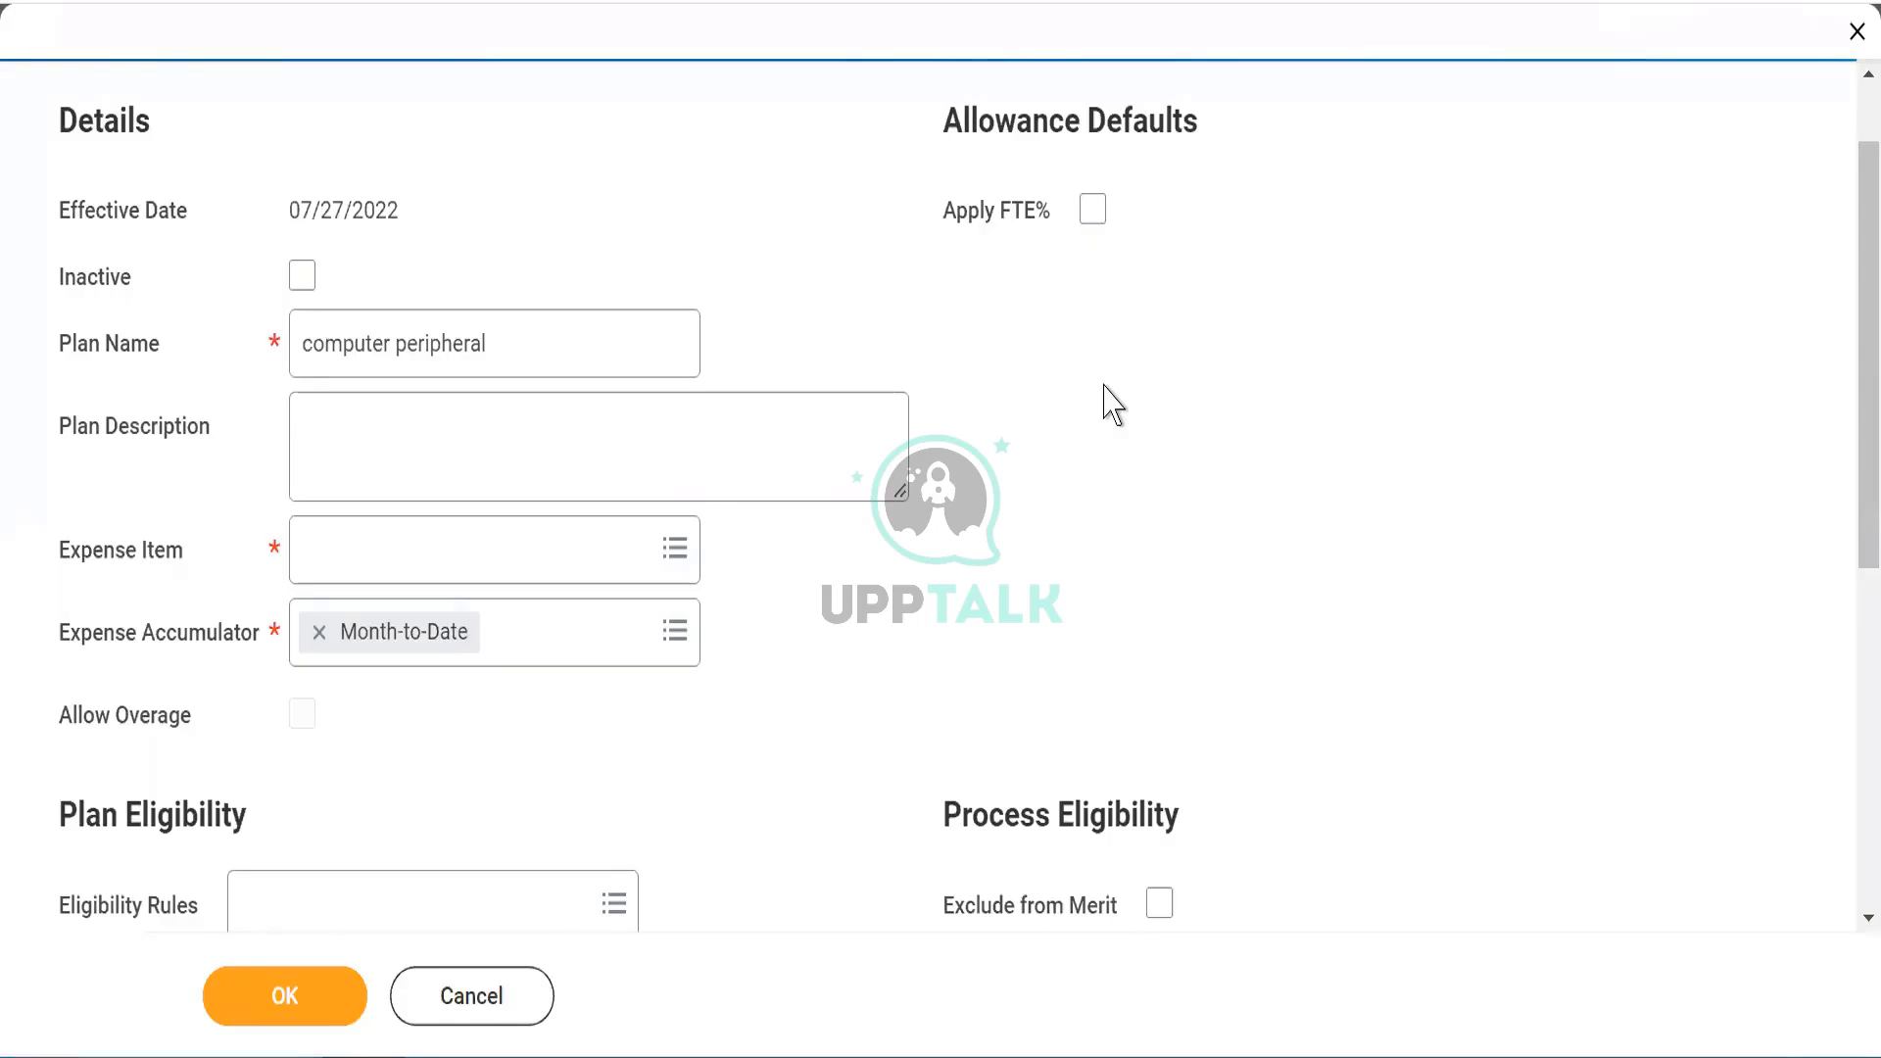
scroll(1105, 392, down, 4)
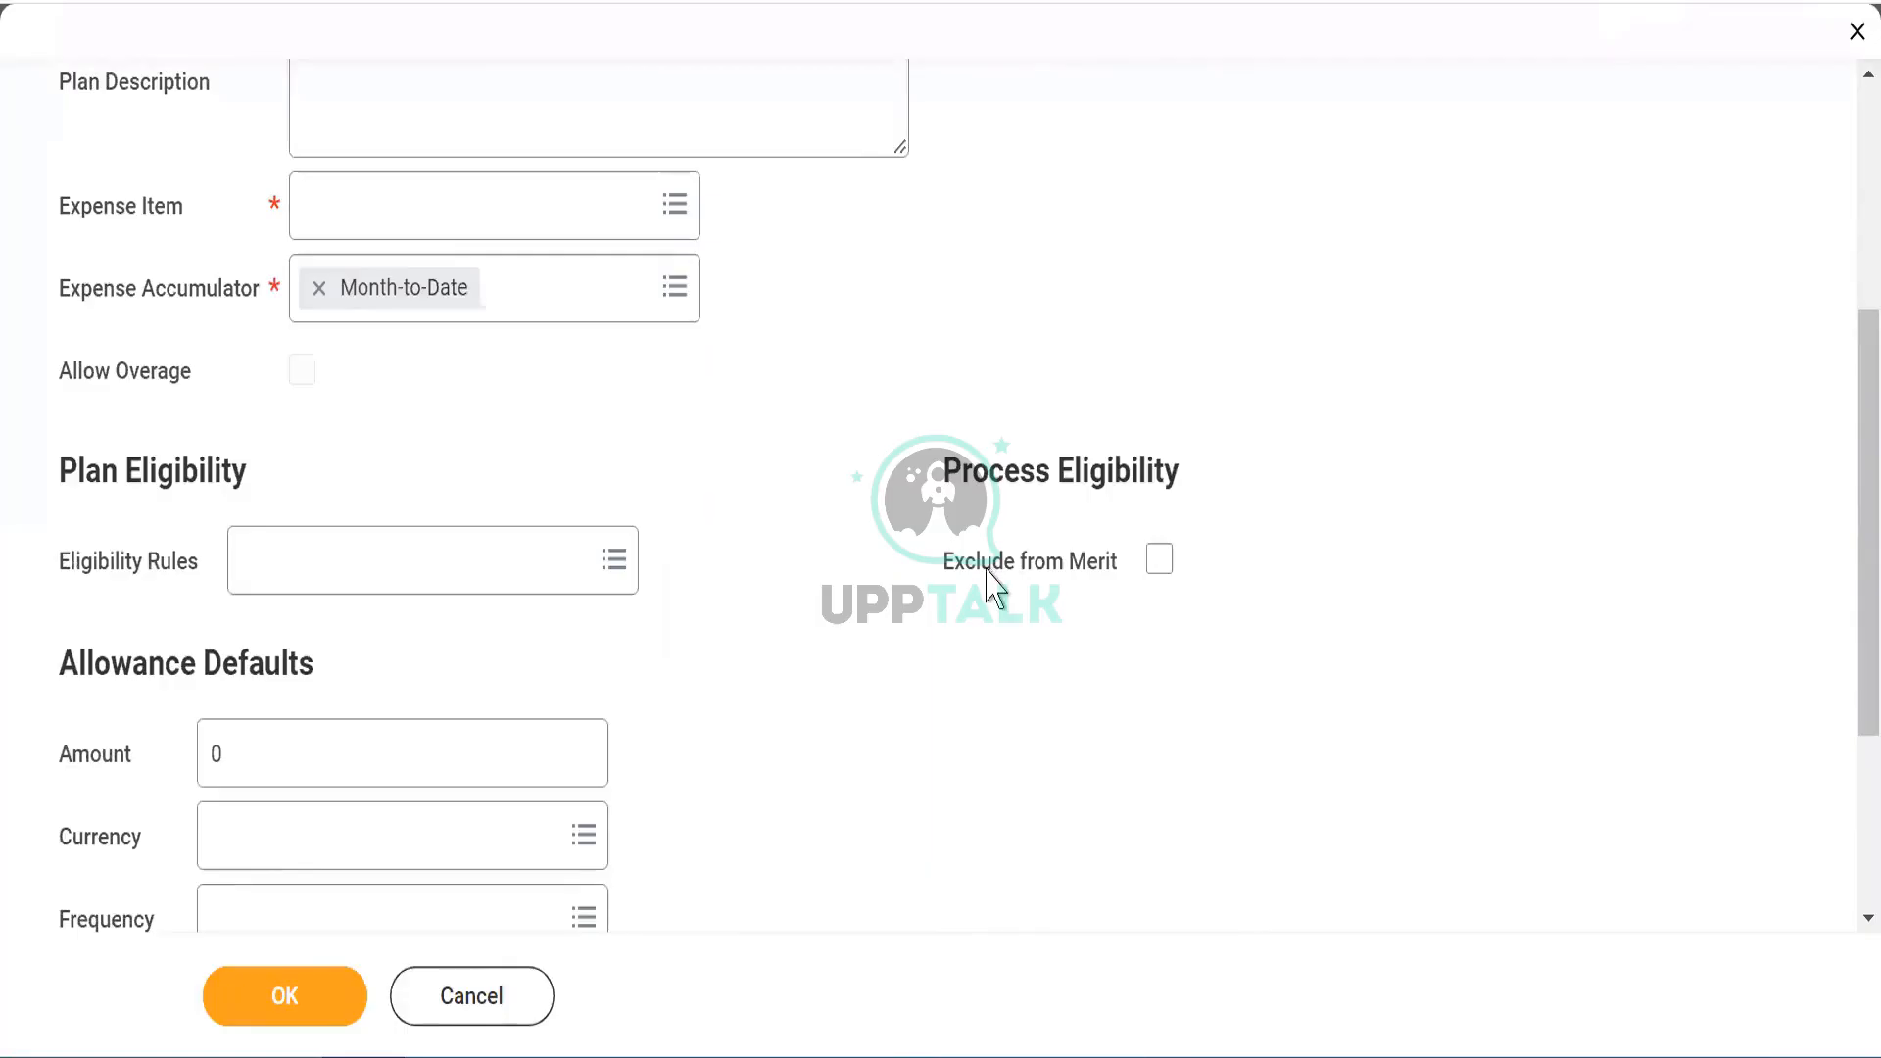
Step: Exclude the computer peripheral plan from merit and try to submit it without an expense item
click(1161, 568)
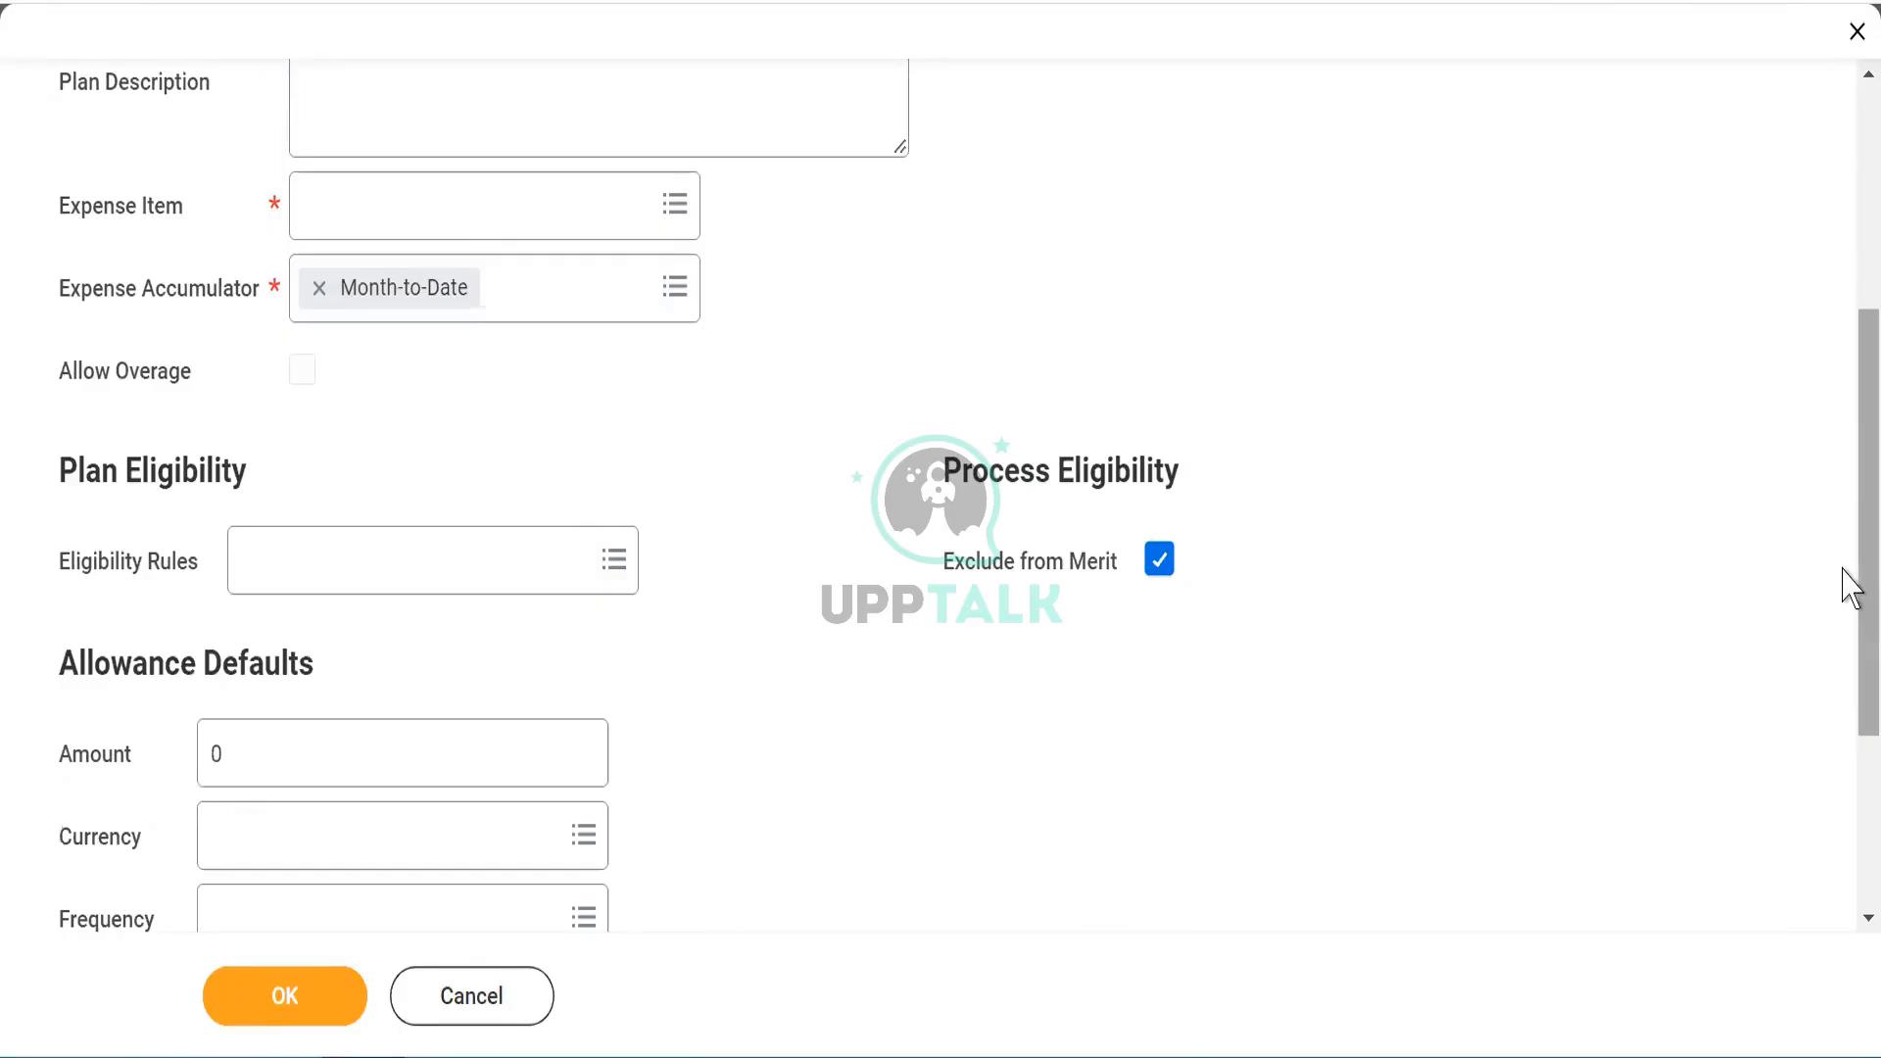
right_click(1848, 397)
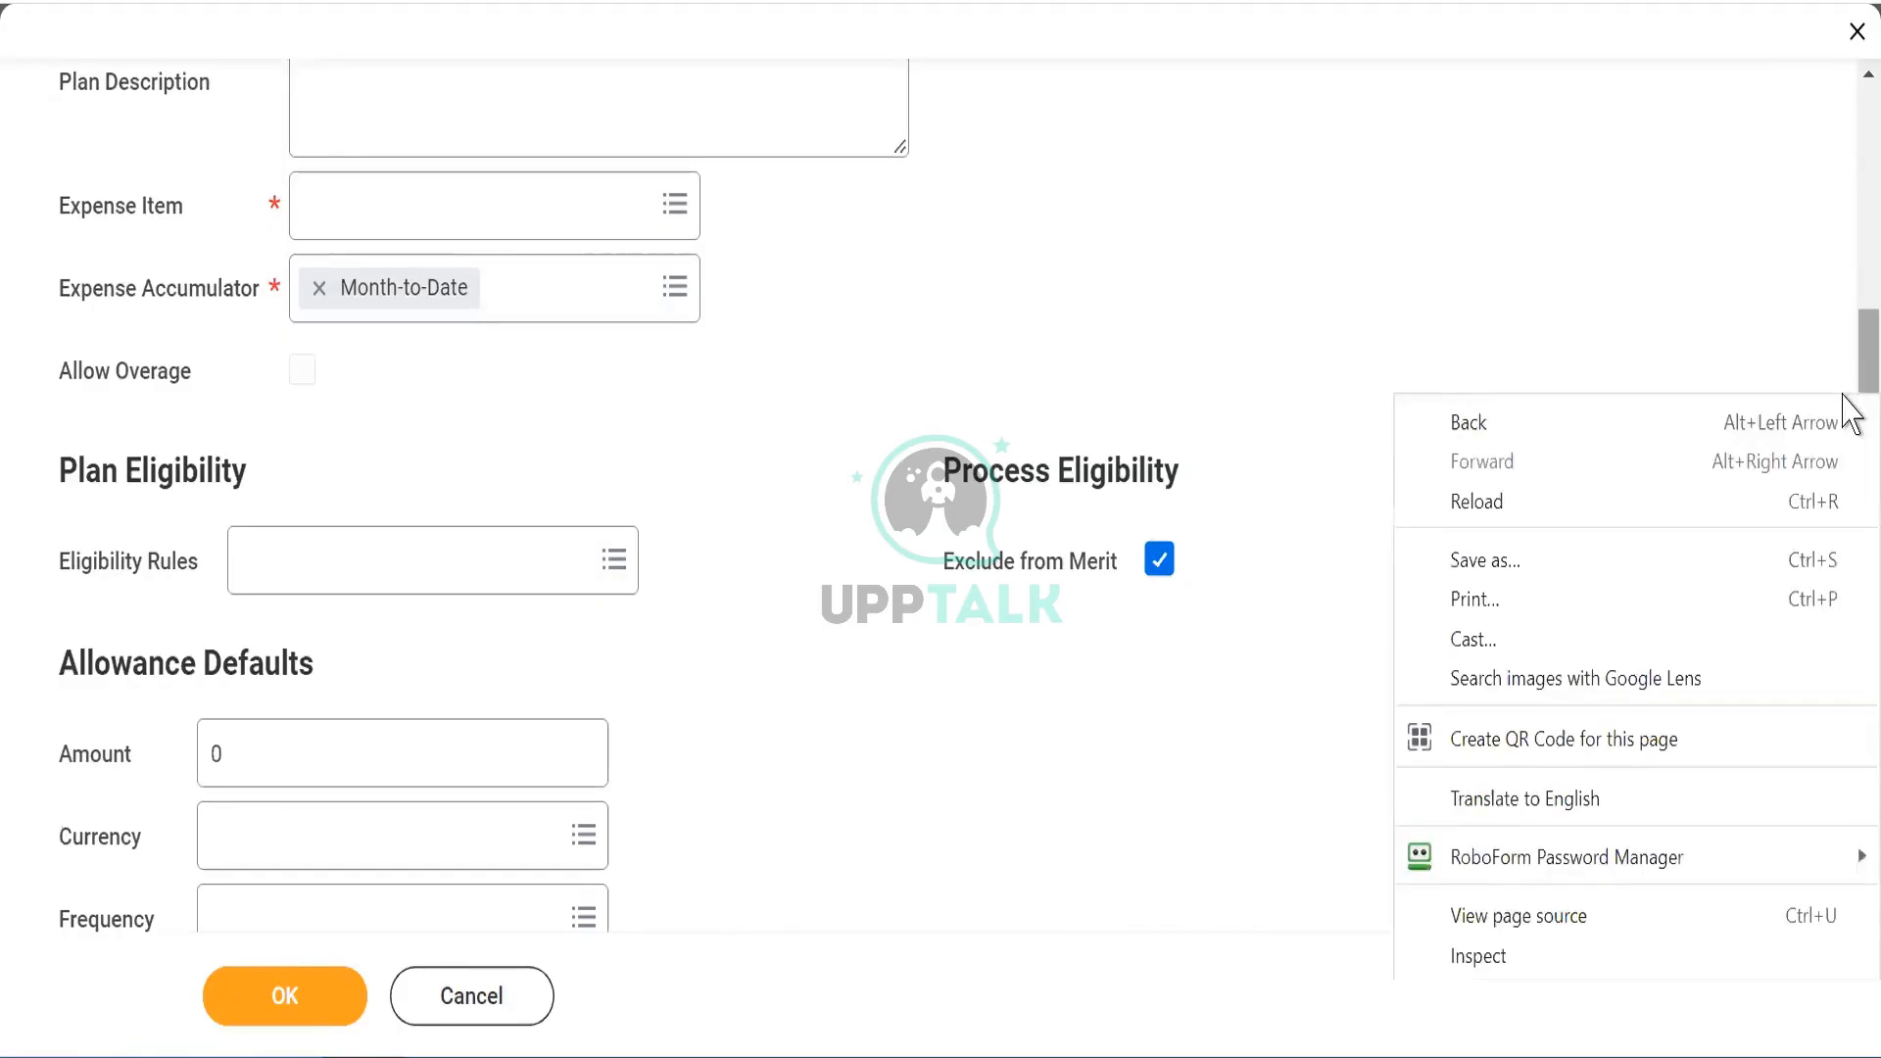
drag(1851, 360, 1852, 429)
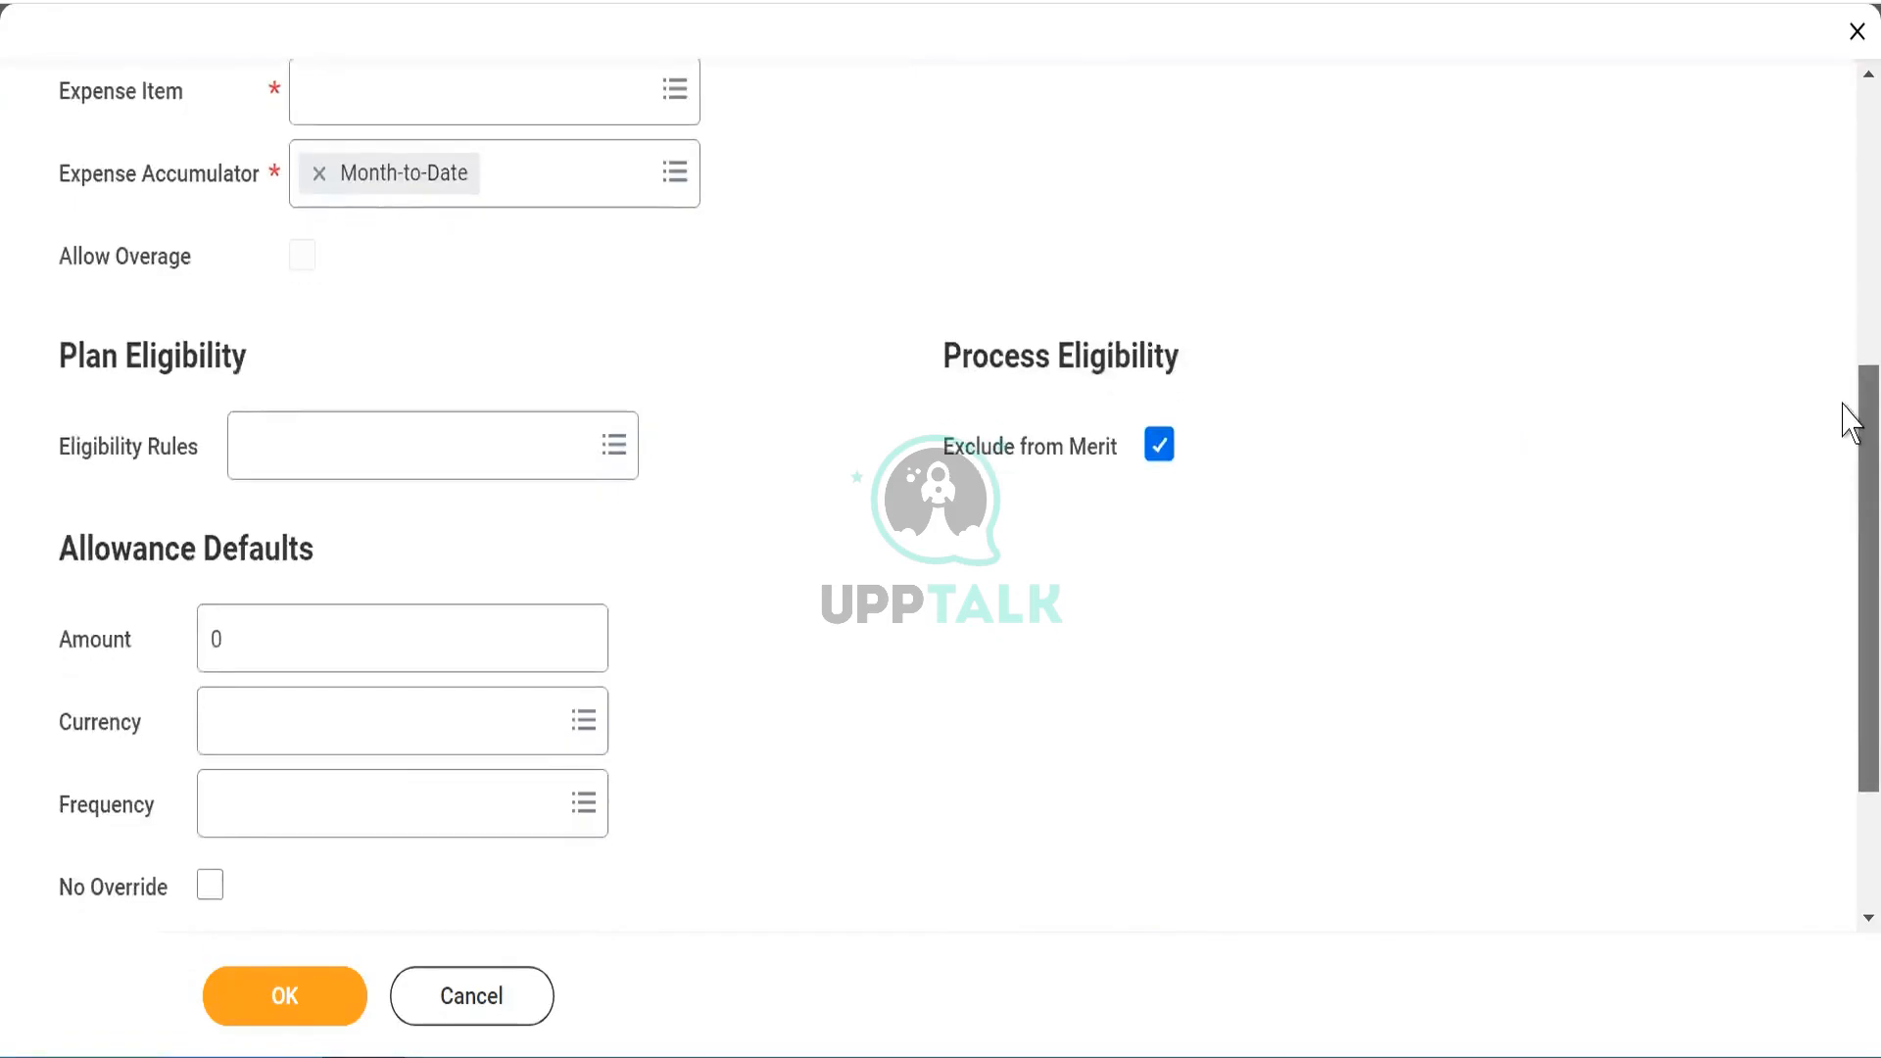
click(263, 1001)
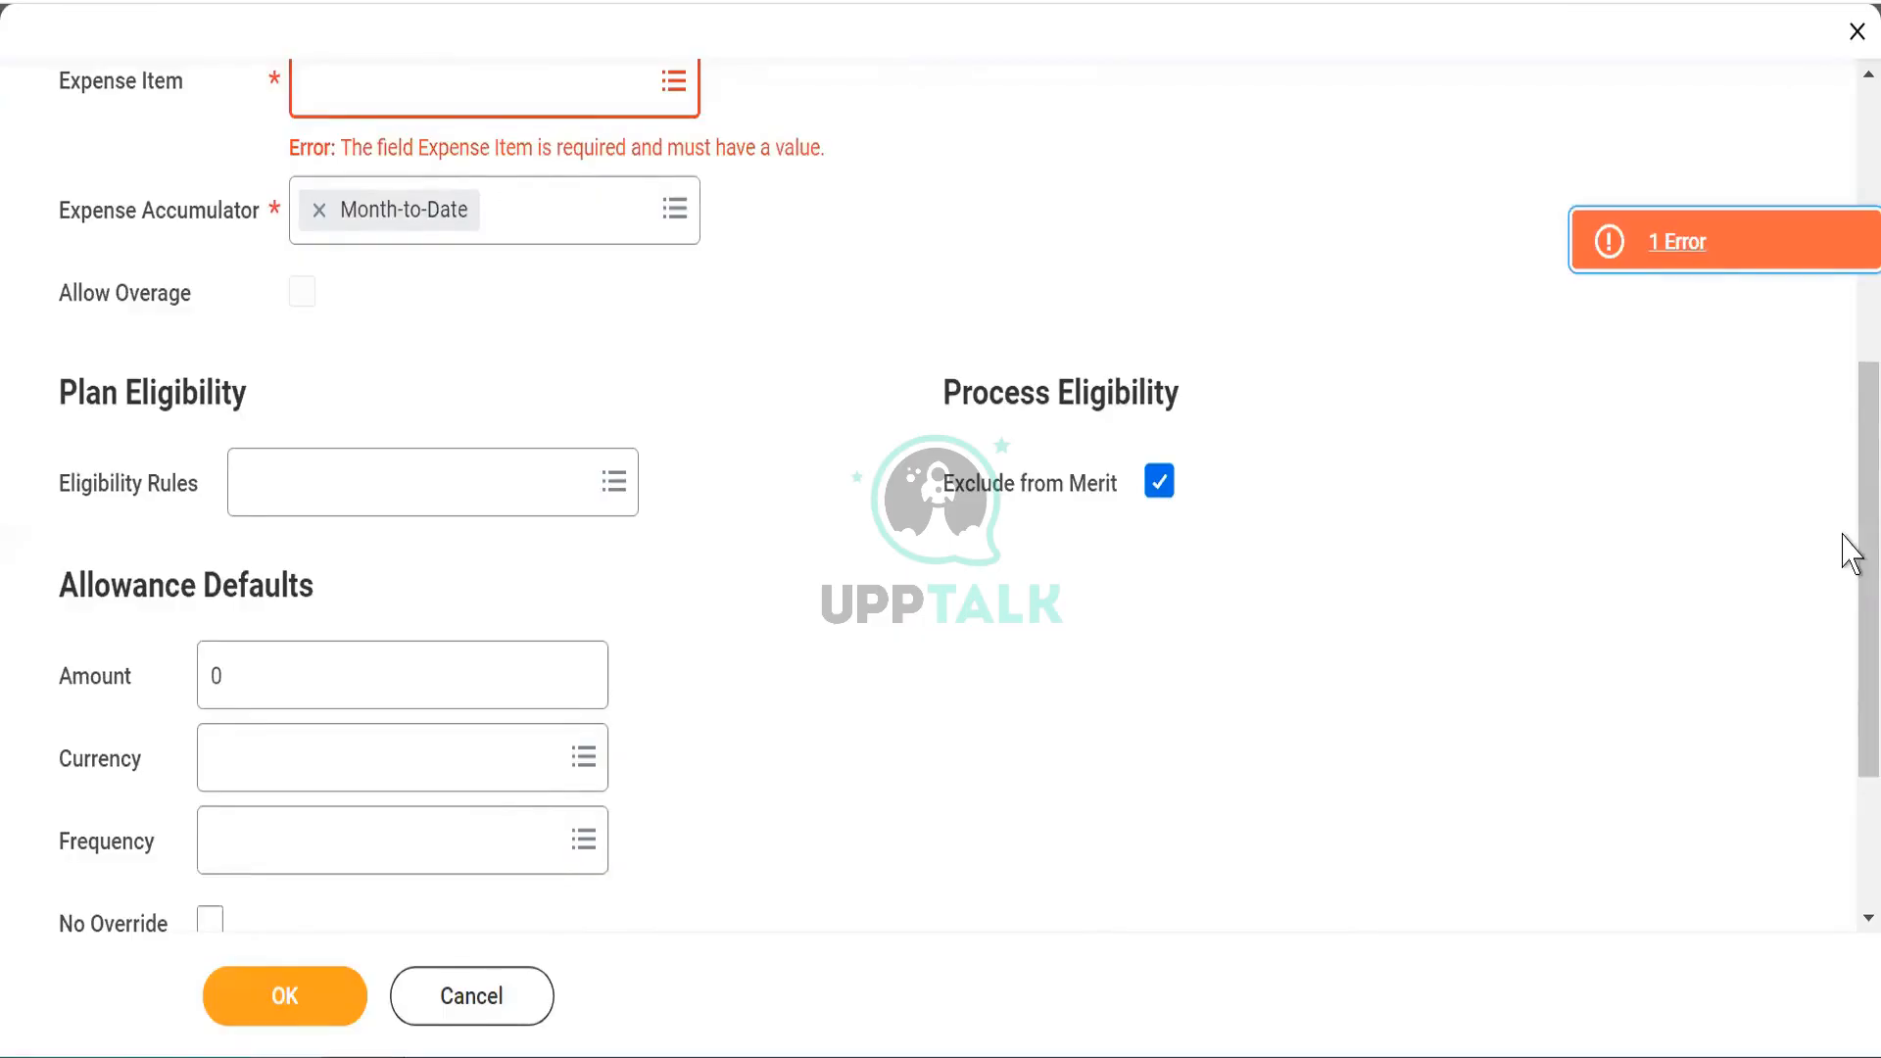
scroll(1838, 493, up, 1)
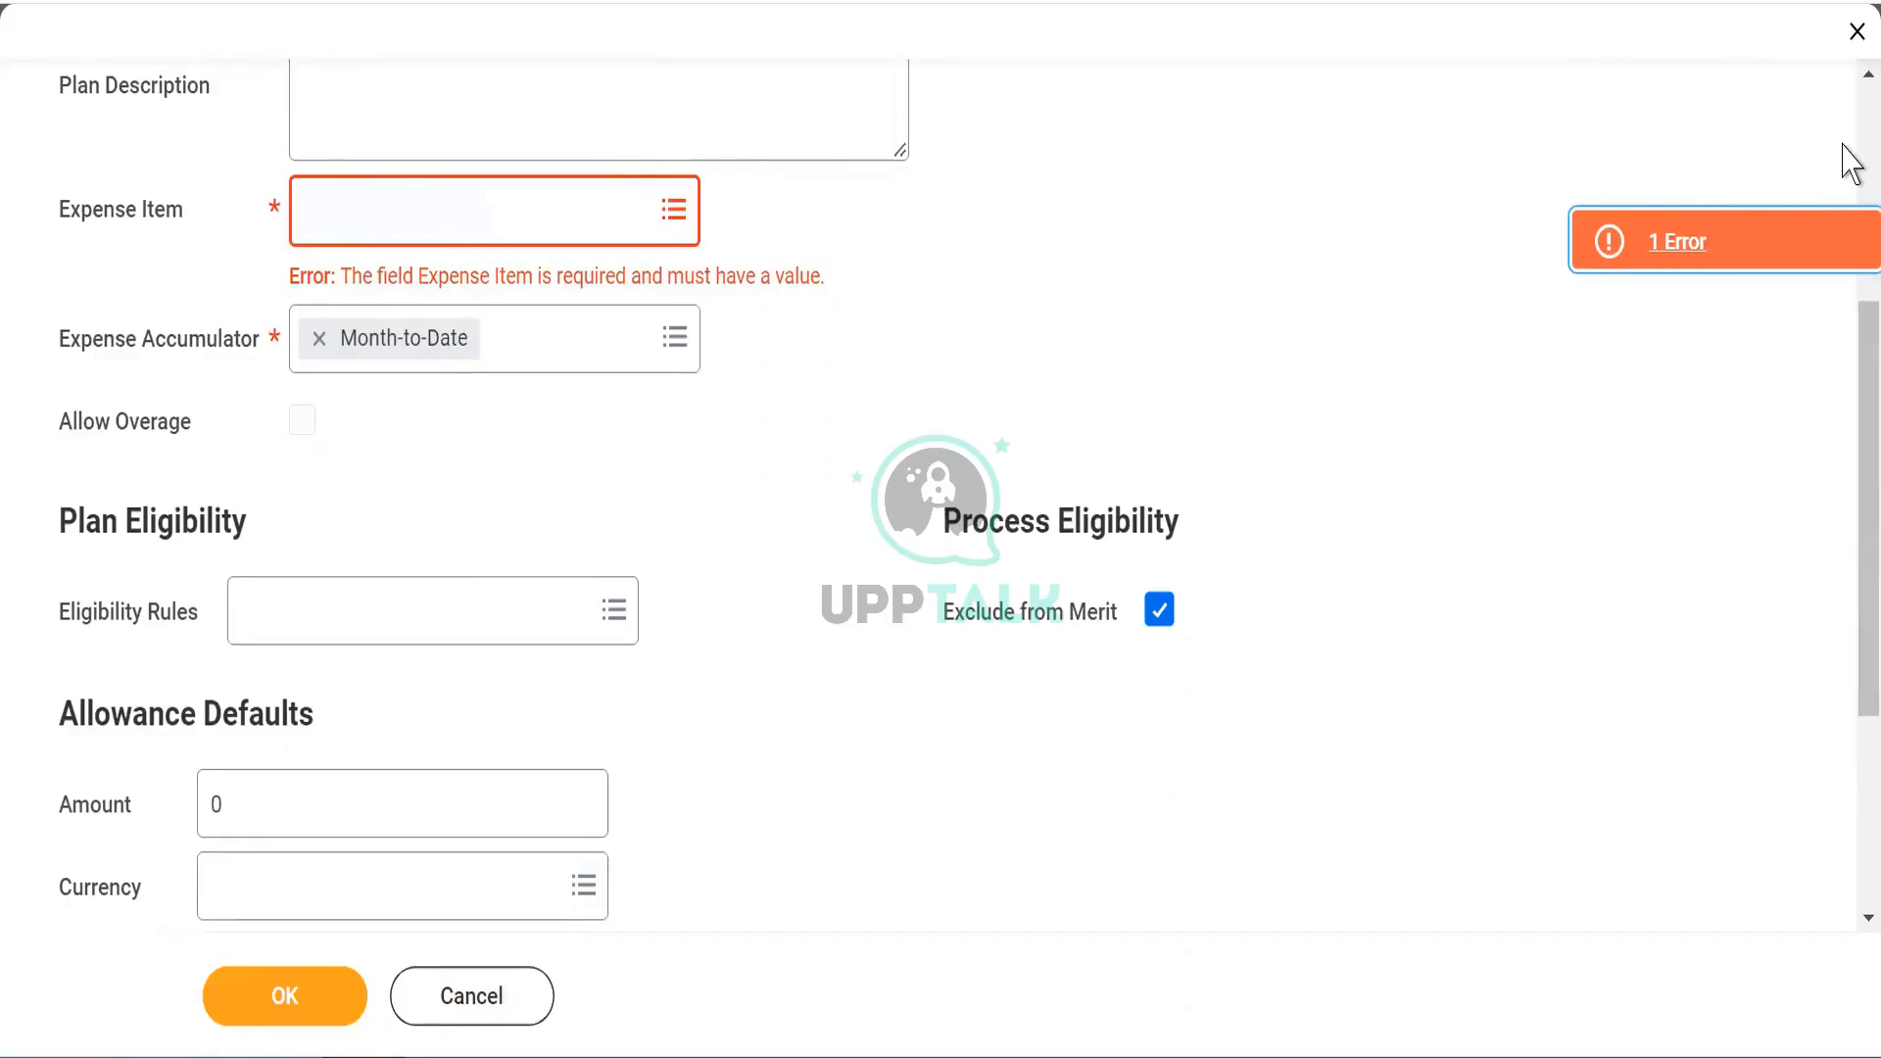
scroll(1850, 161, up, 4)
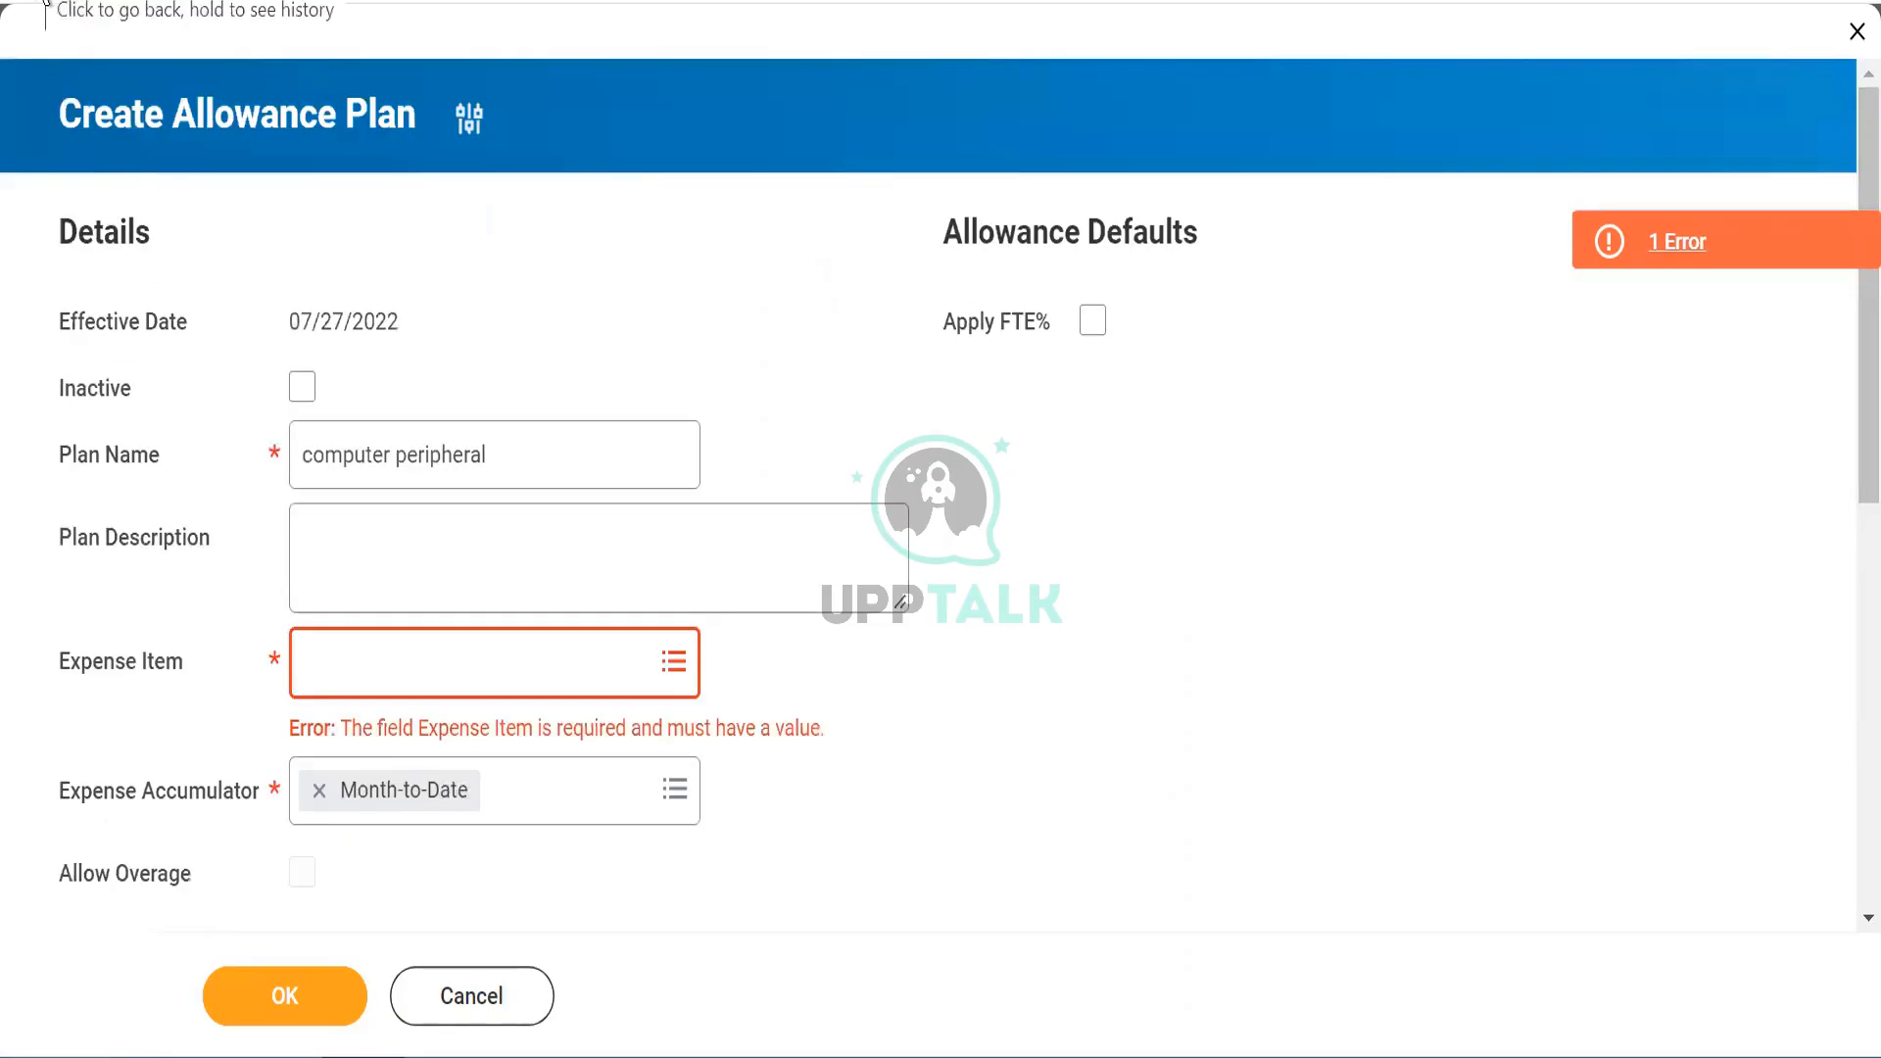
Step: Return to the initial Create Allowance Plan form and start a reimbursable, unit-based plan effective 07/27/2022
drag(46, 2, 46, 2)
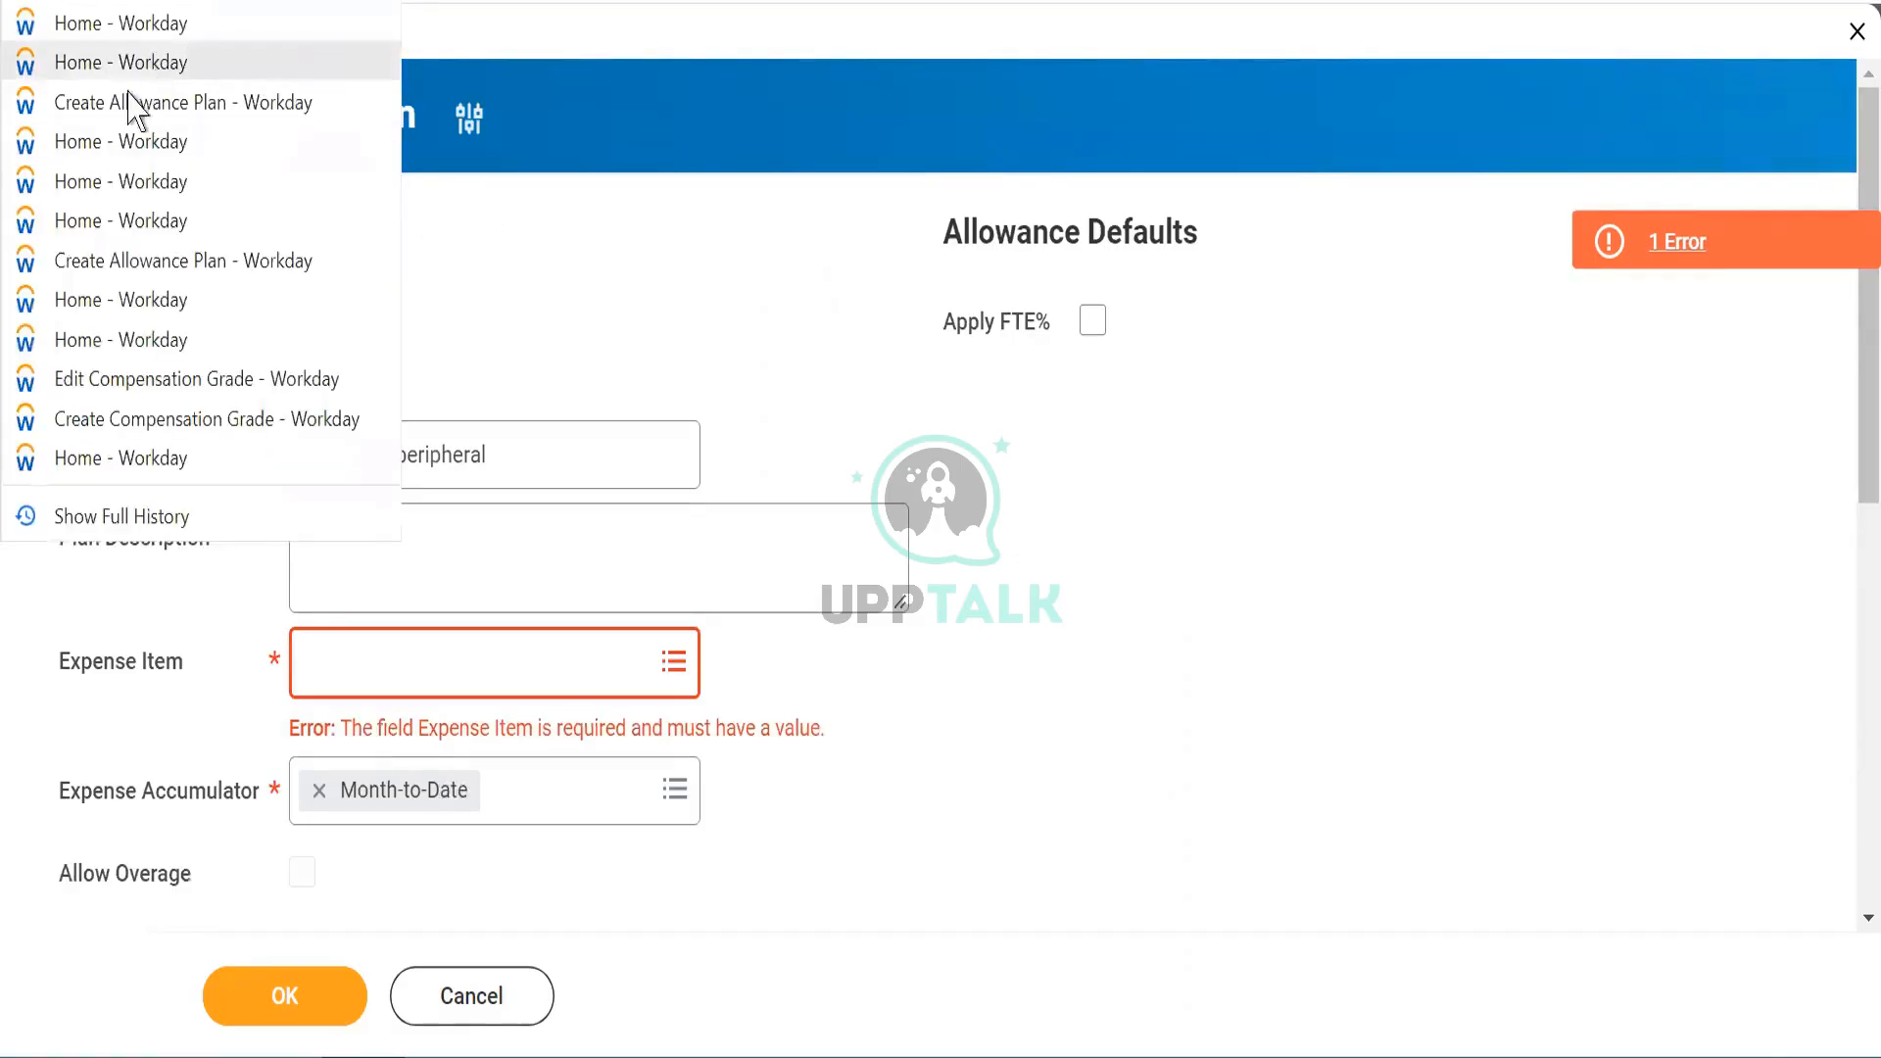
click(127, 110)
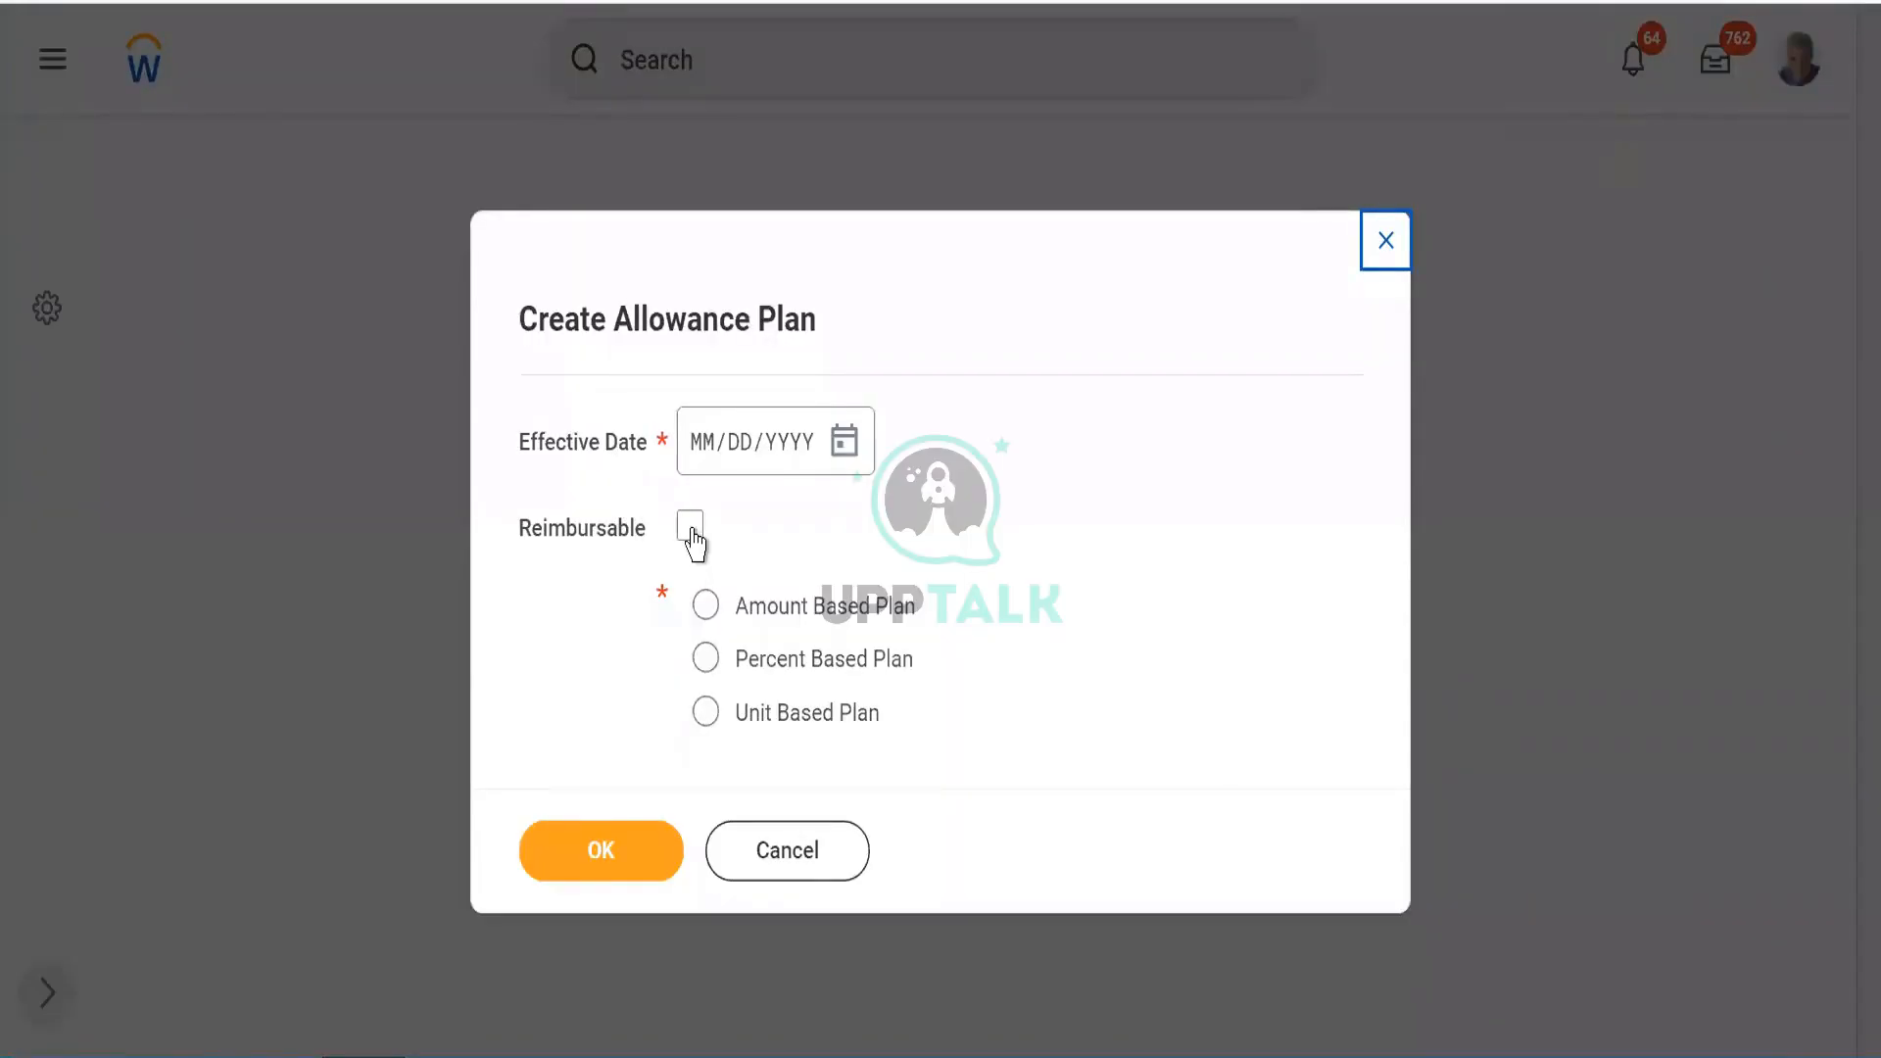
click(689, 529)
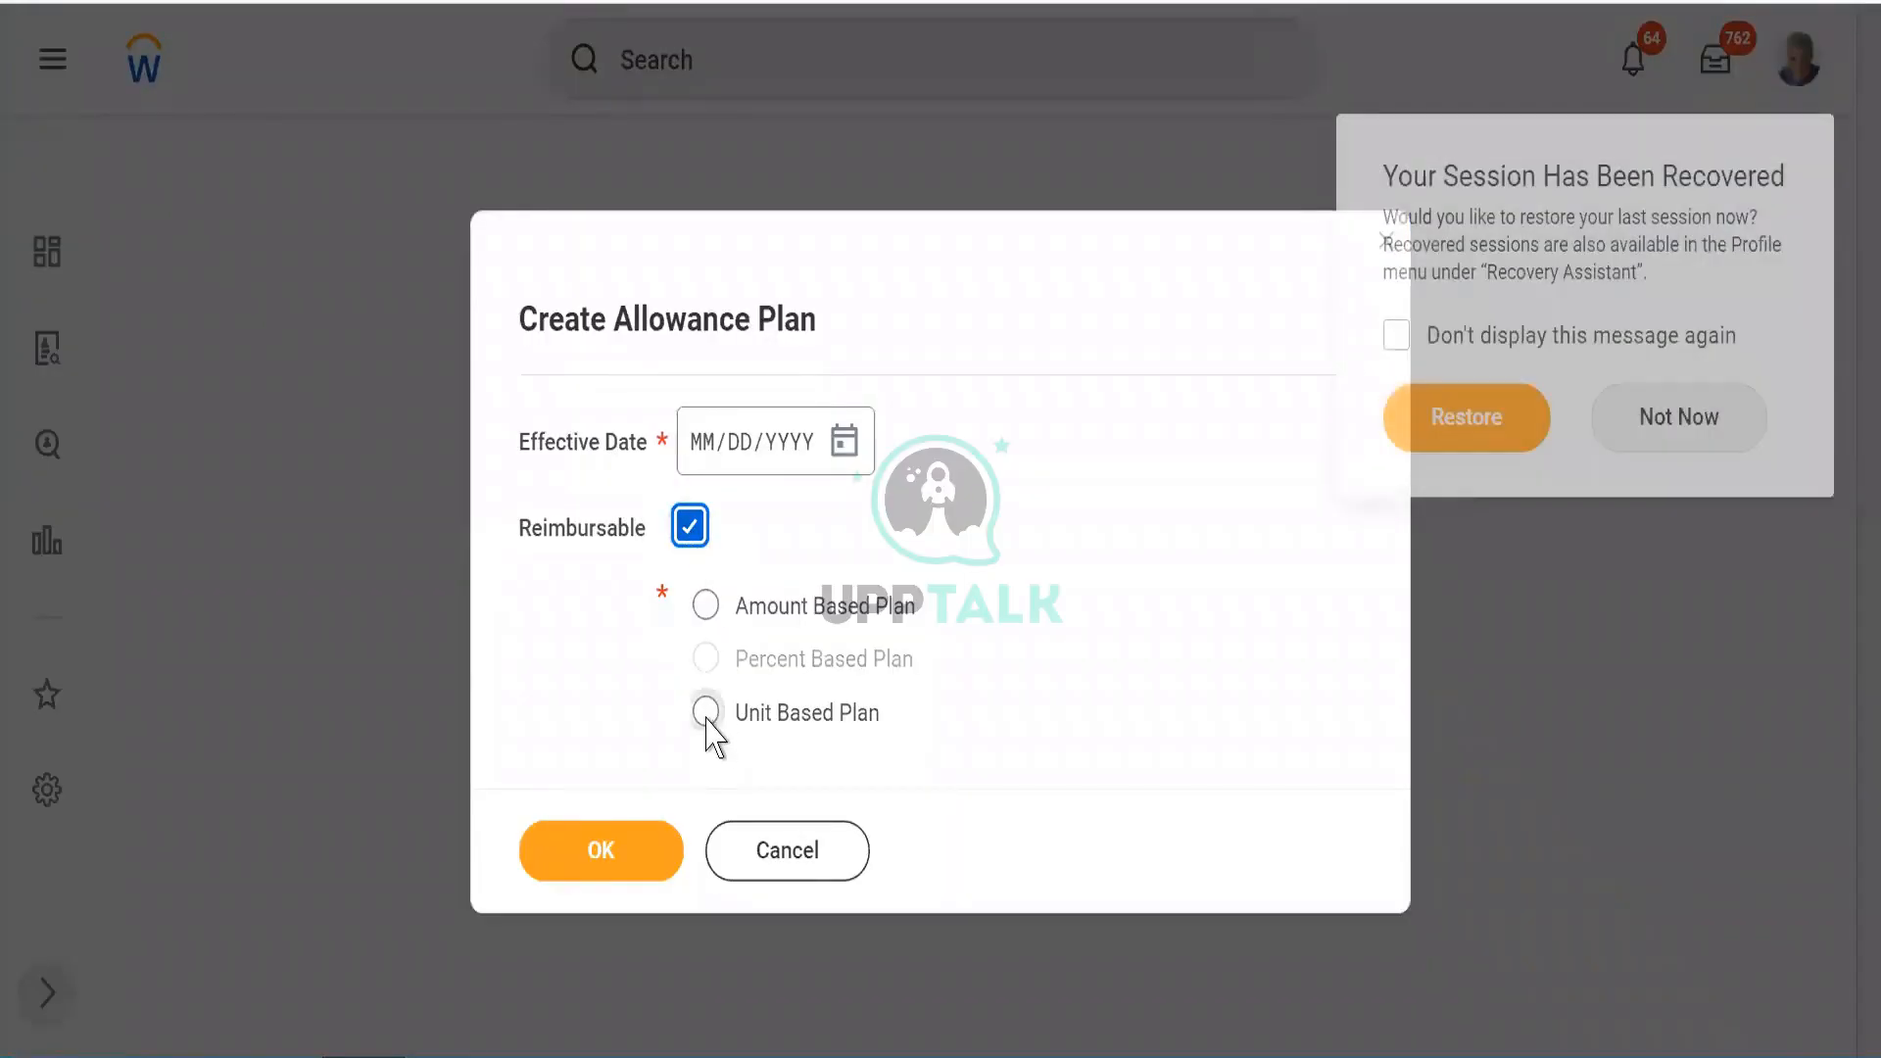
click(706, 719)
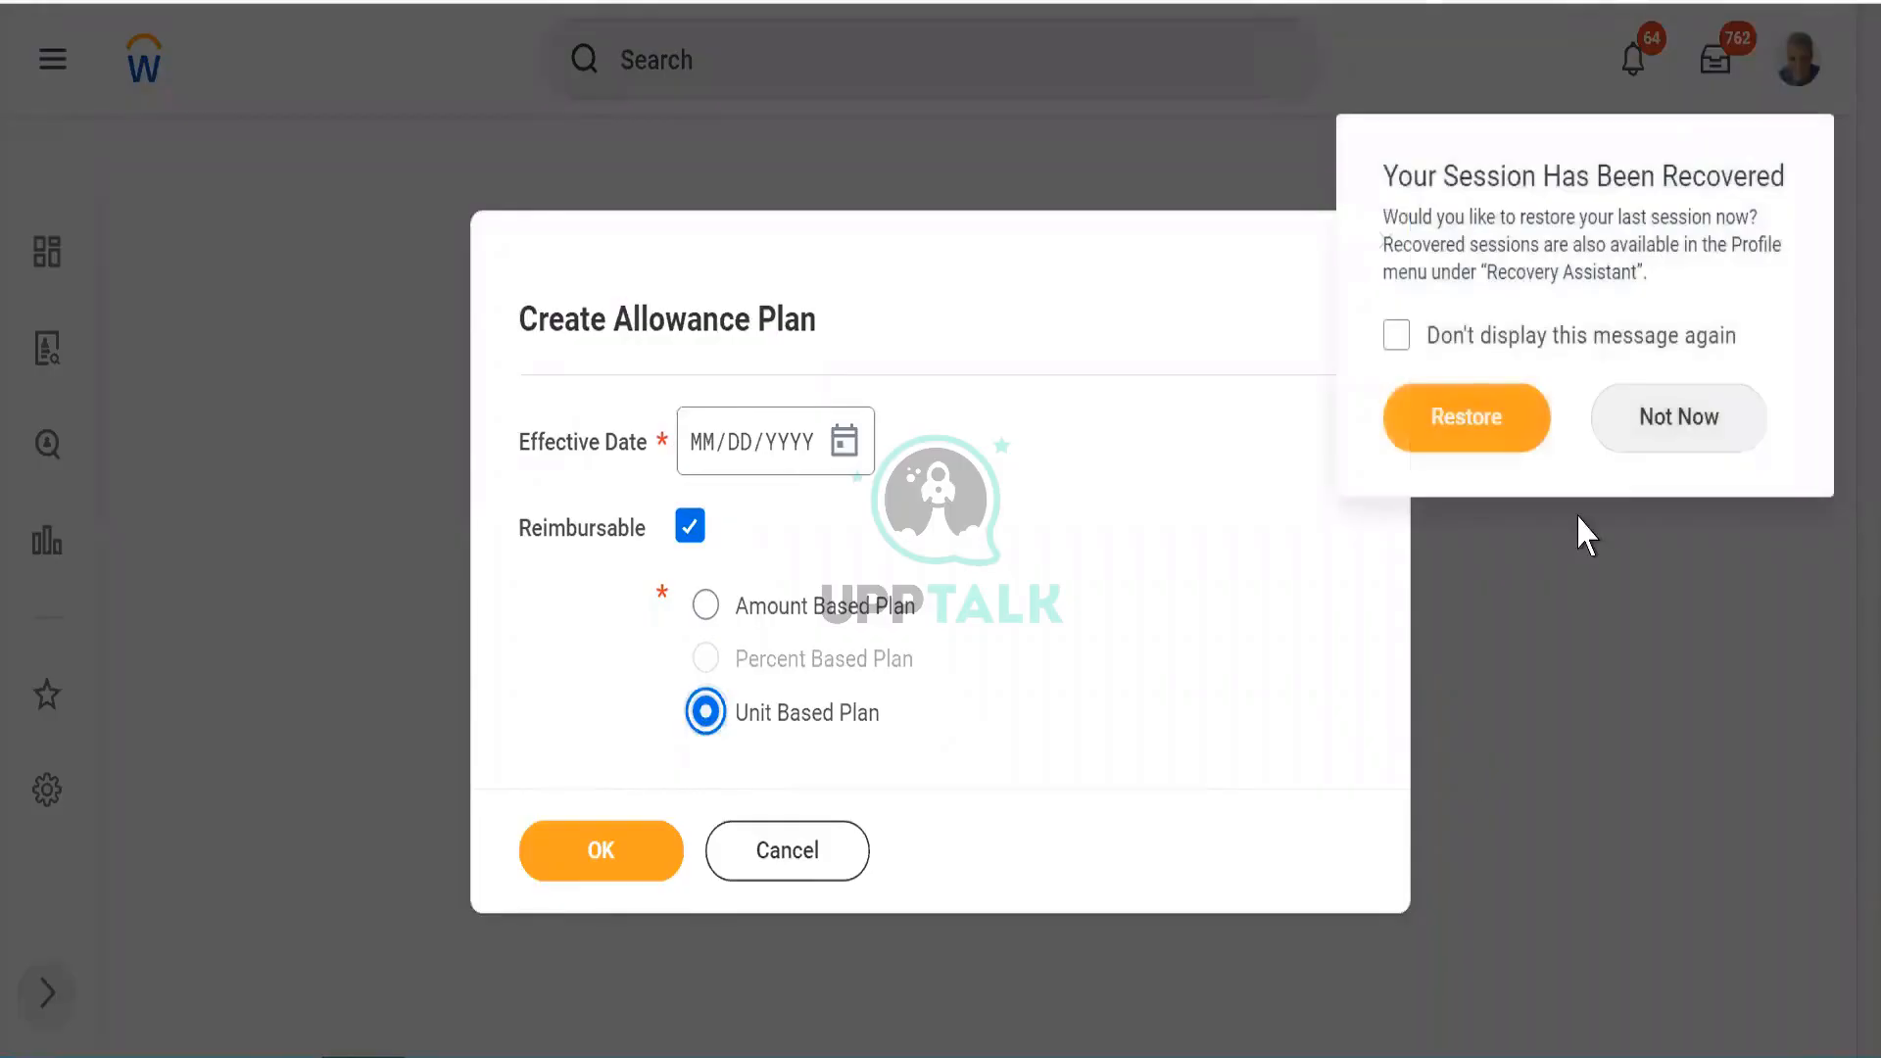
click(1658, 428)
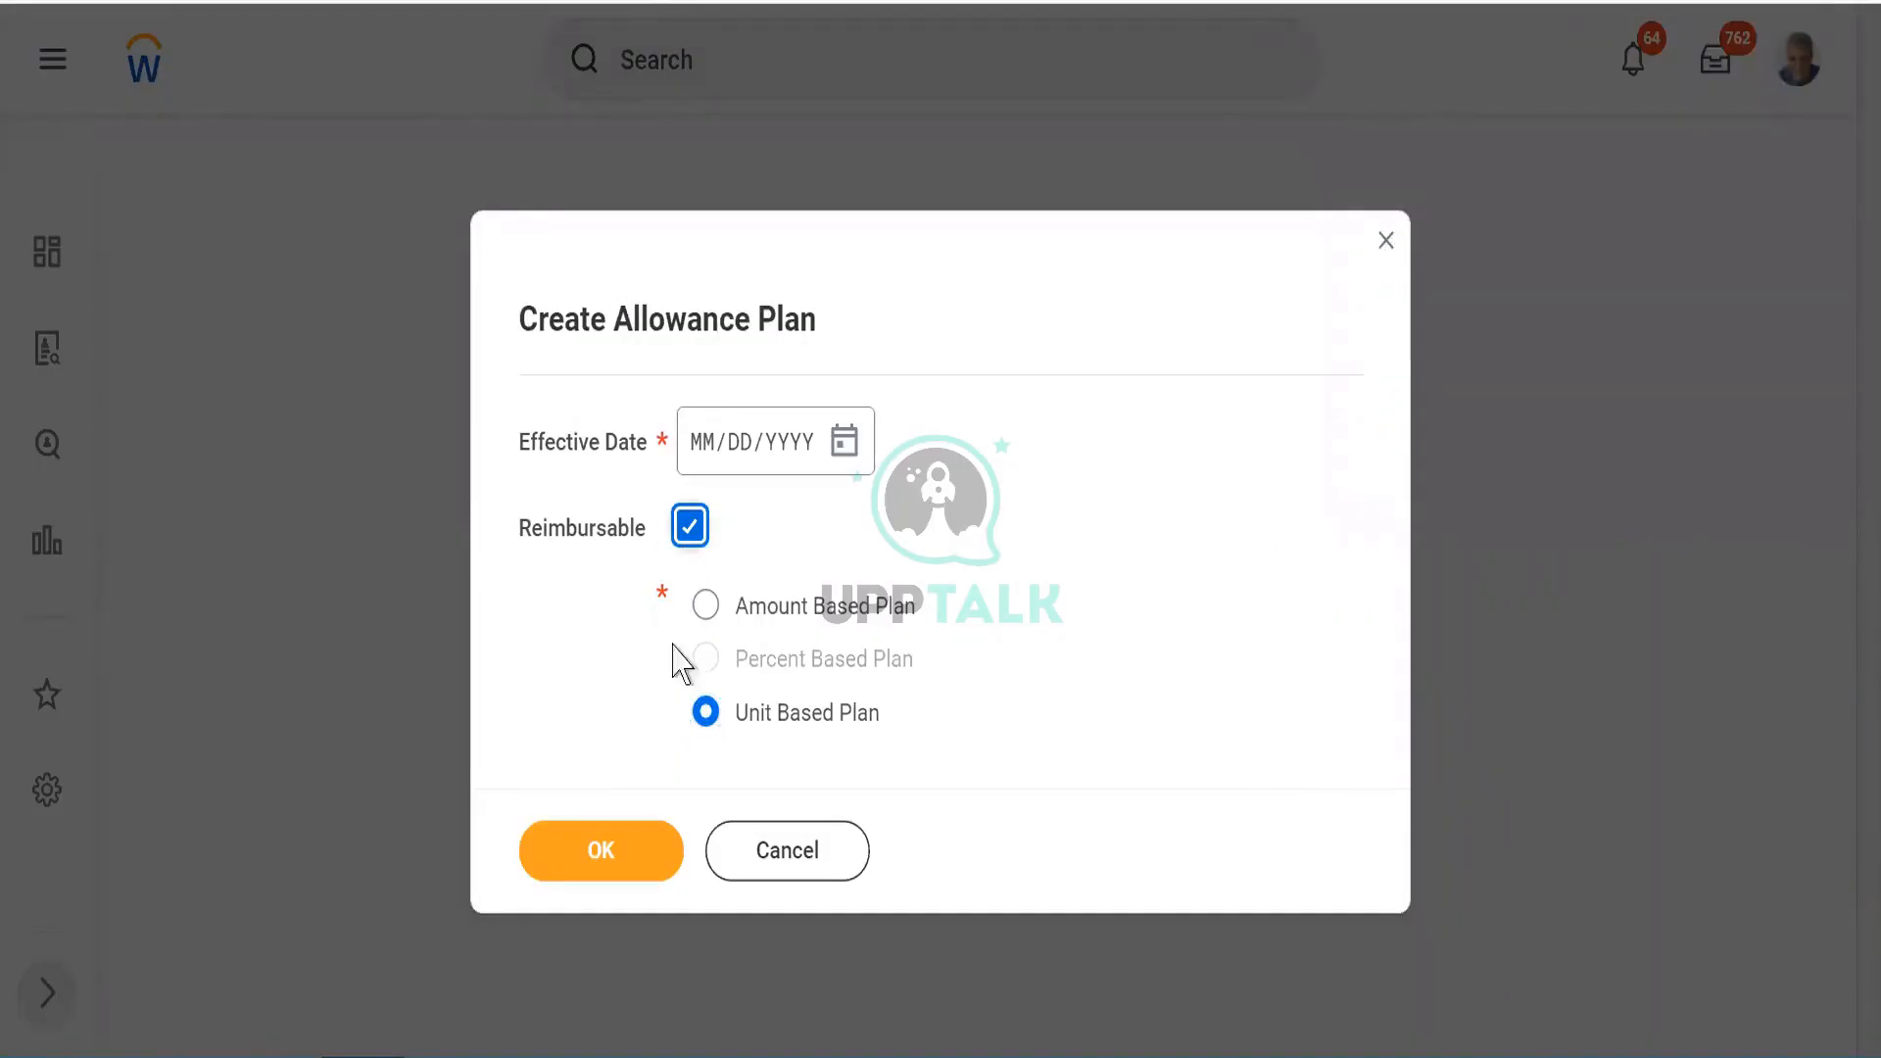
click(601, 866)
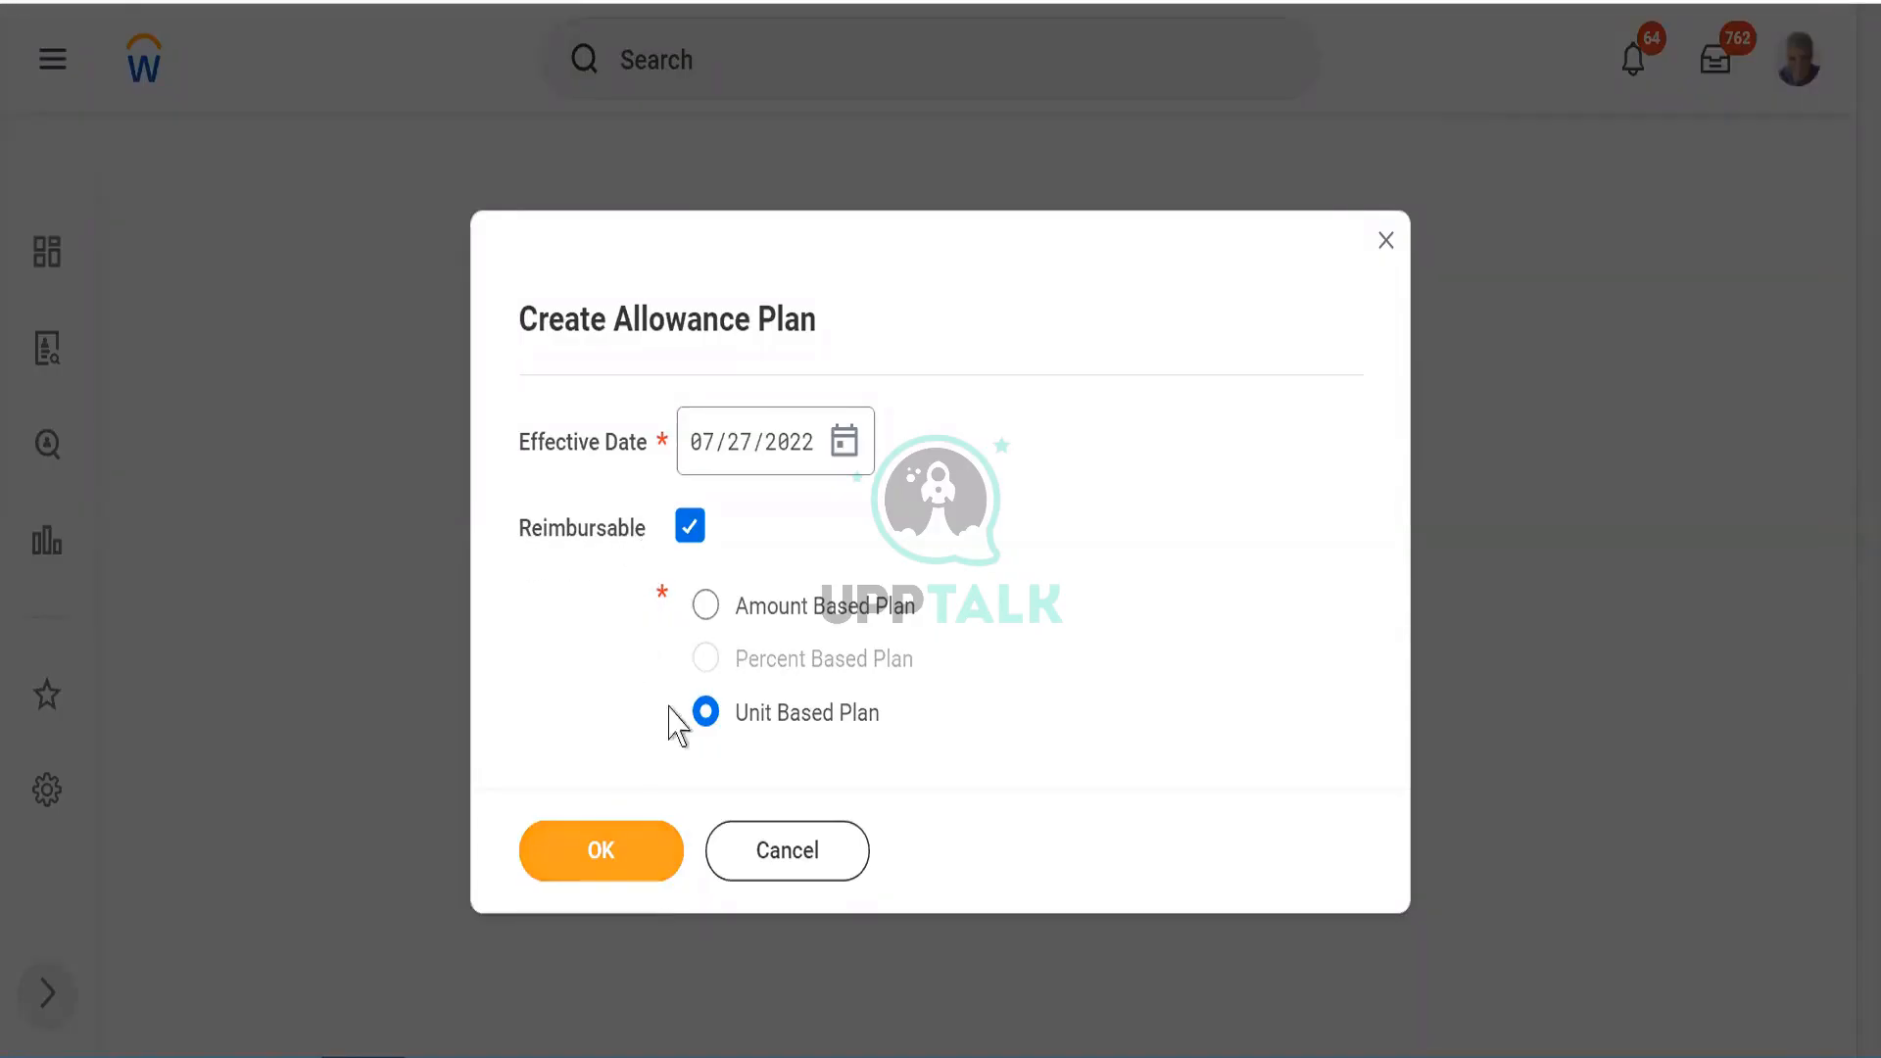
click(589, 852)
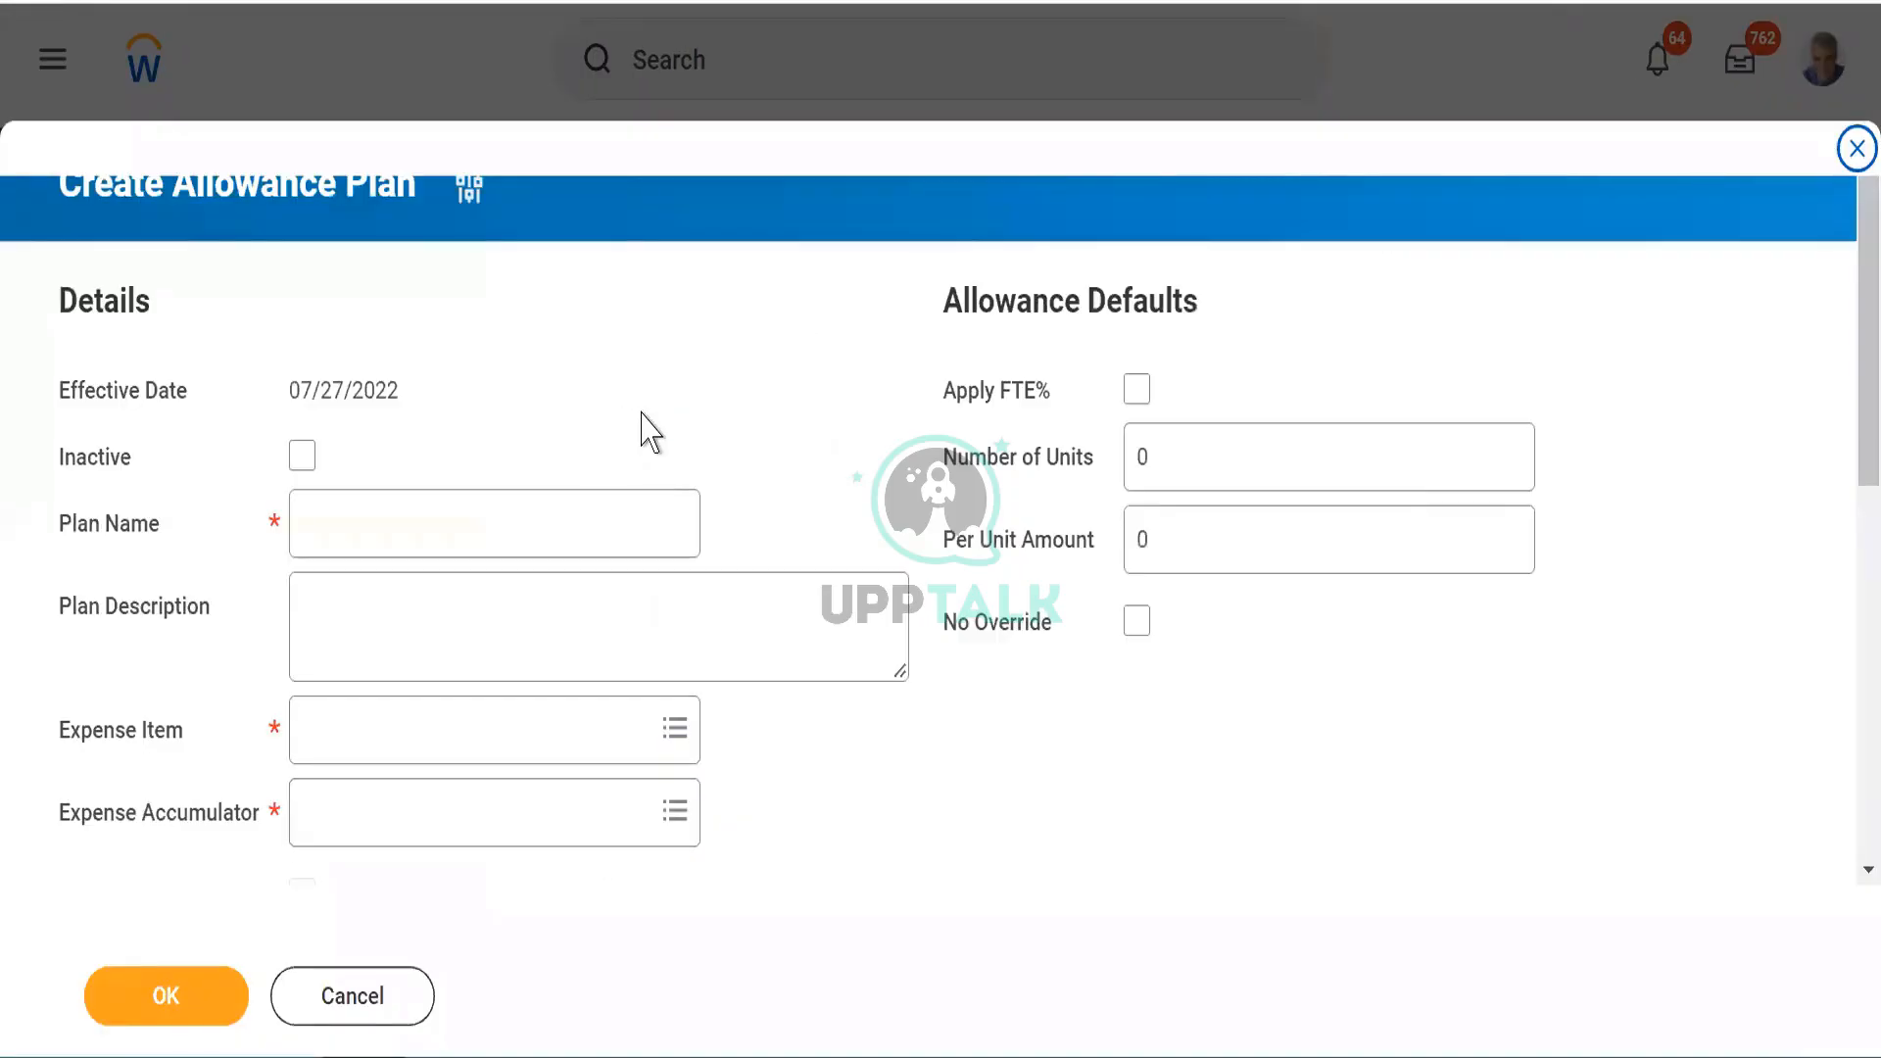
Step: Set the unit in the plan's allowance defaults to Kilometer
scroll(647, 431, down, 4)
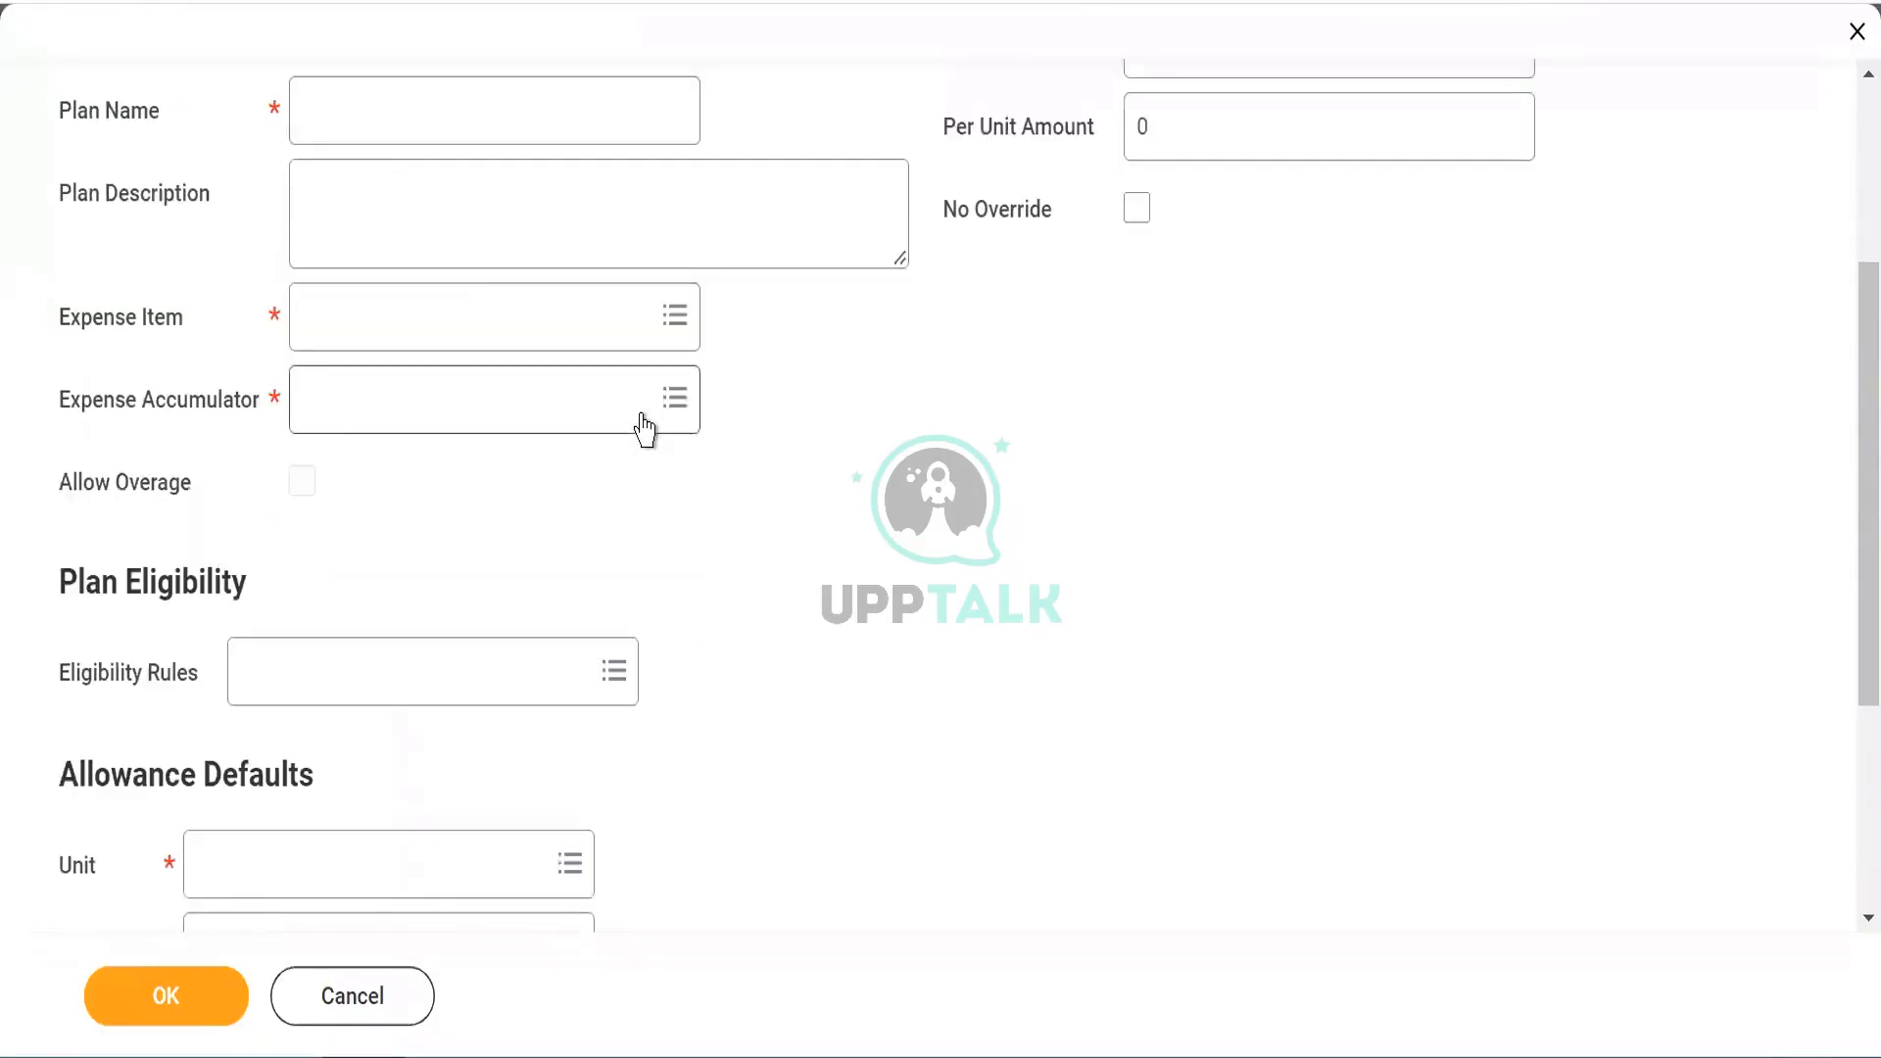
scroll(643, 428, up, 2)
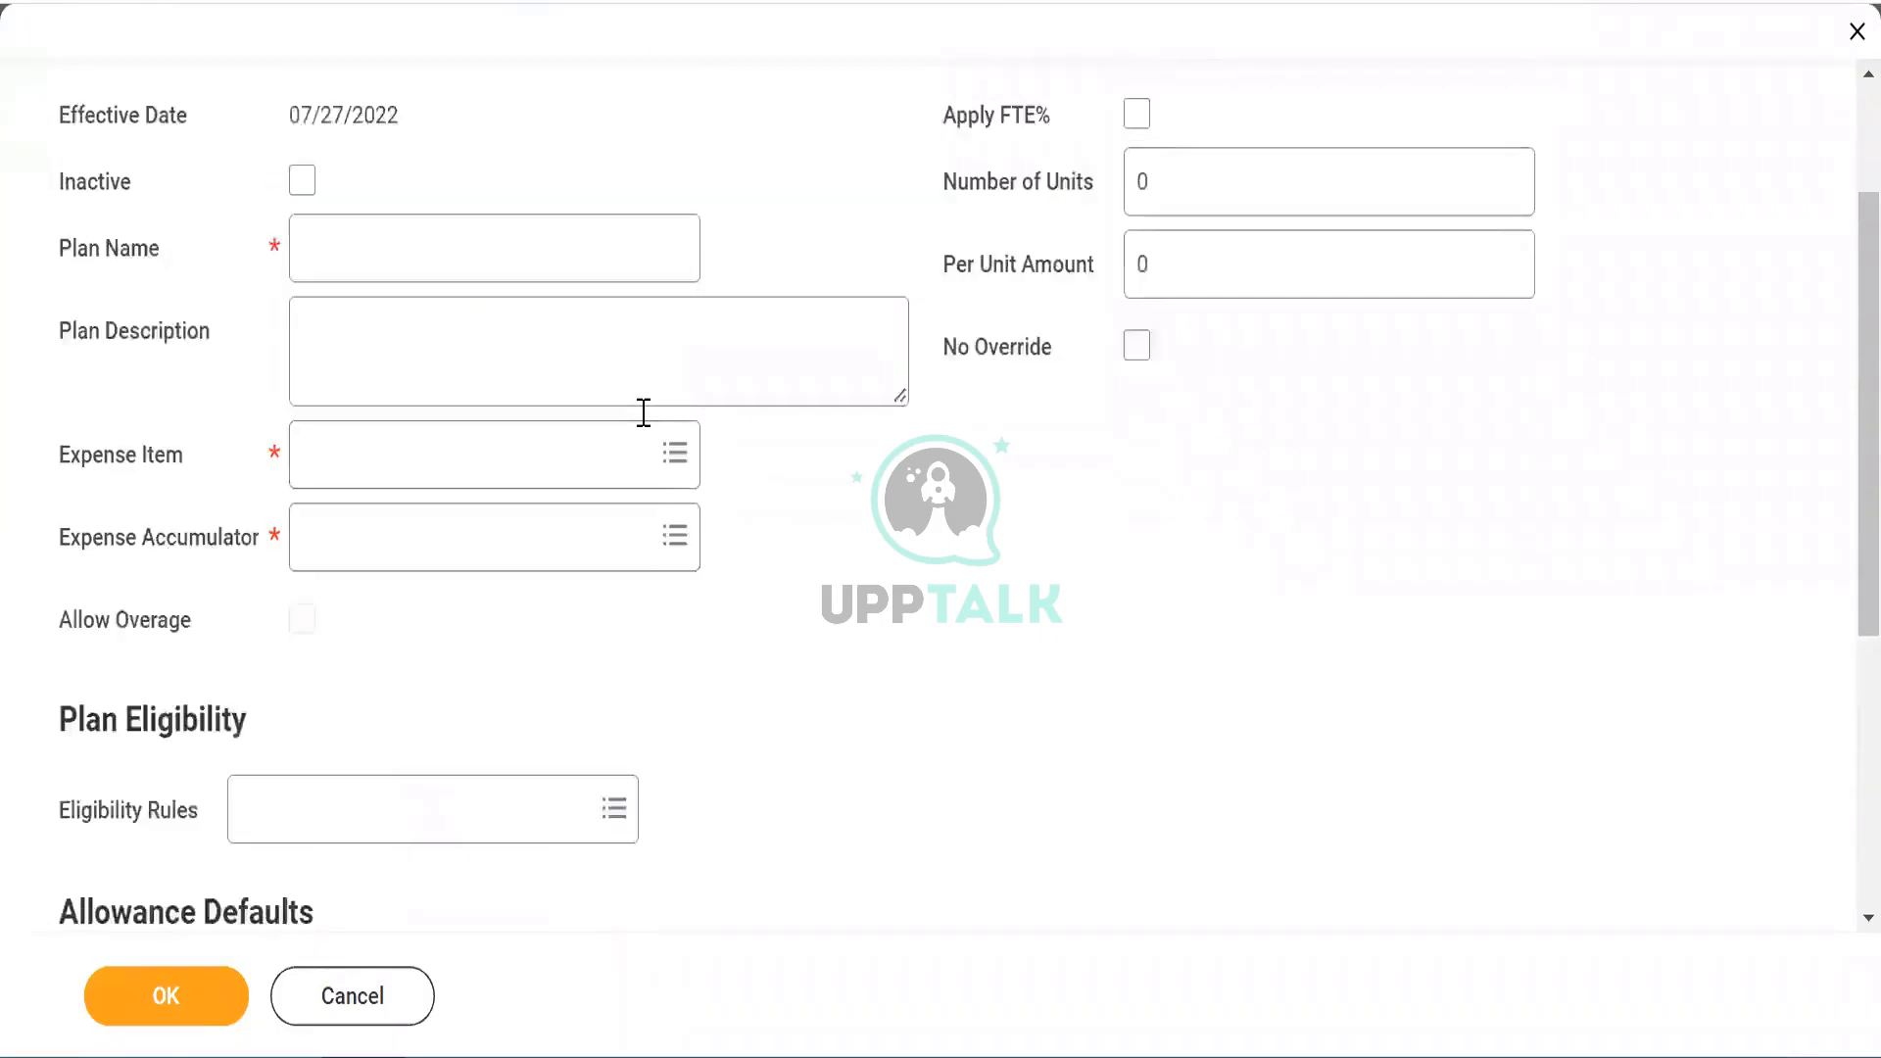
scroll(644, 413, up, 2)
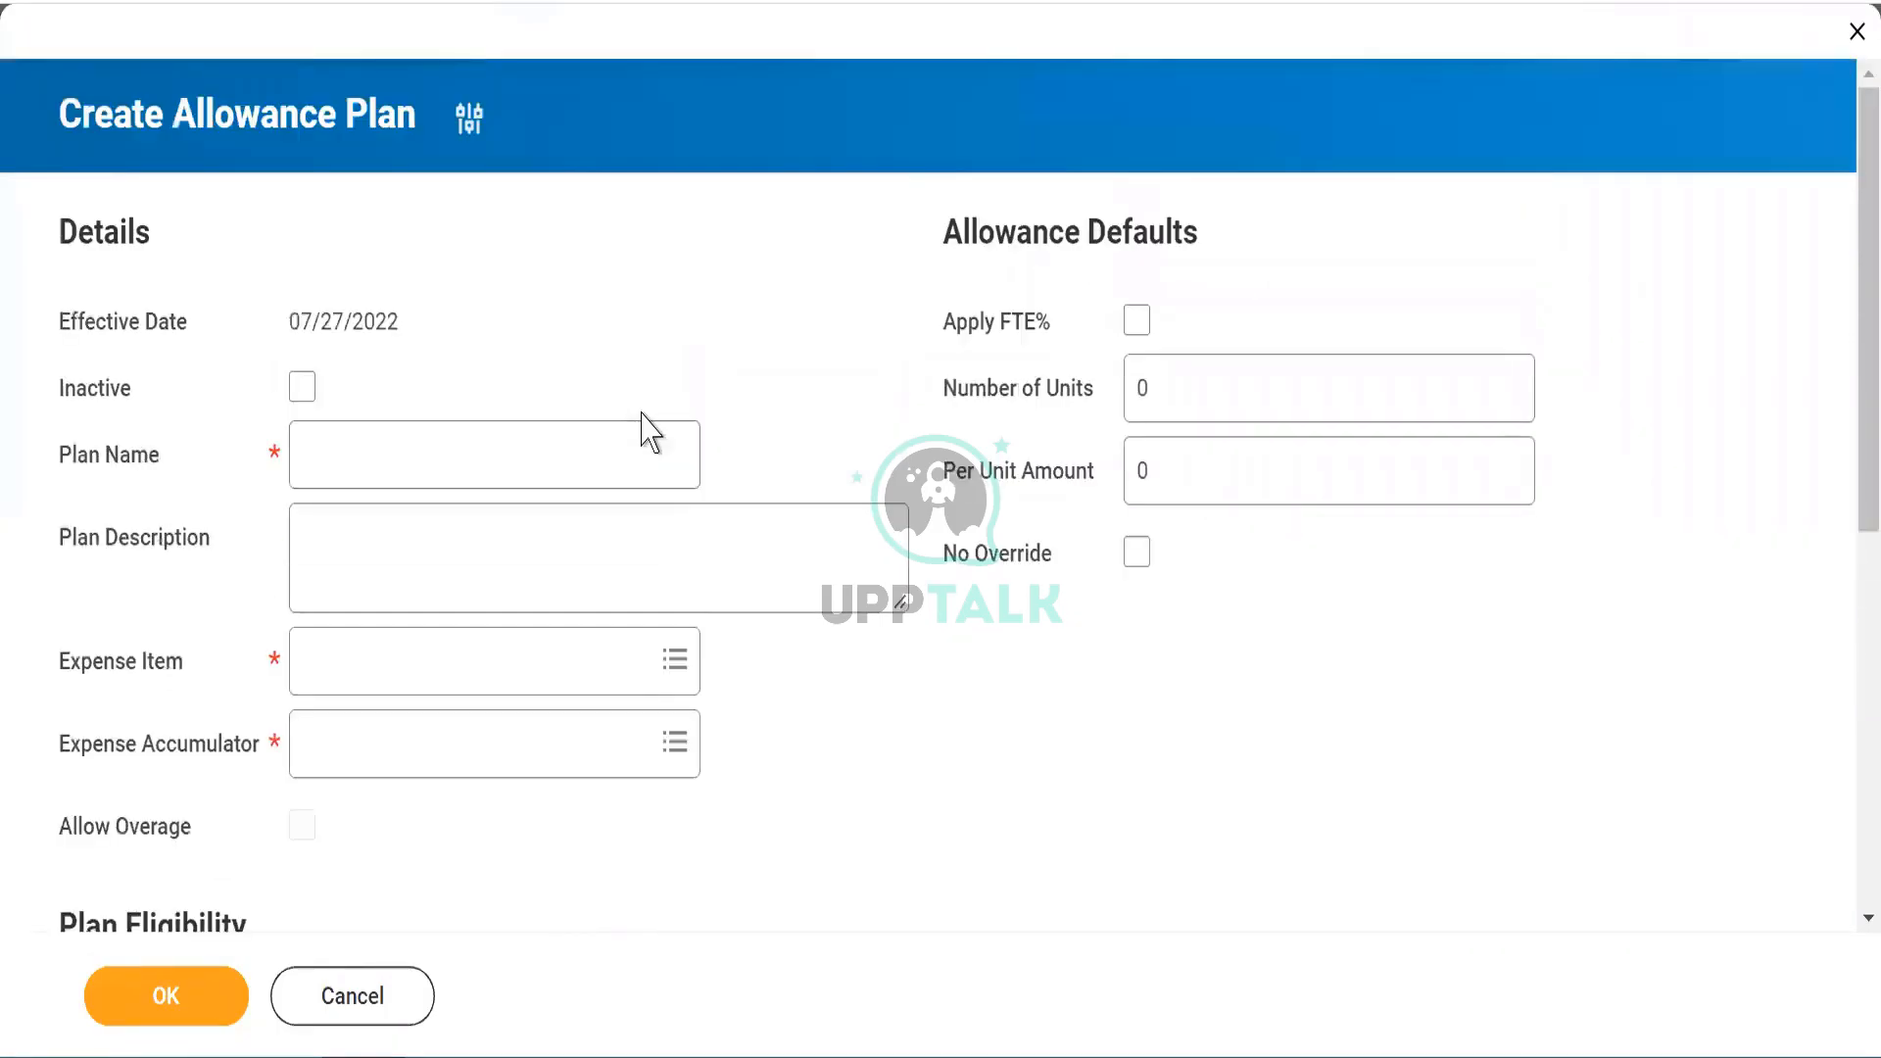
scroll(643, 413, down, 1)
scroll(644, 412, down, 1)
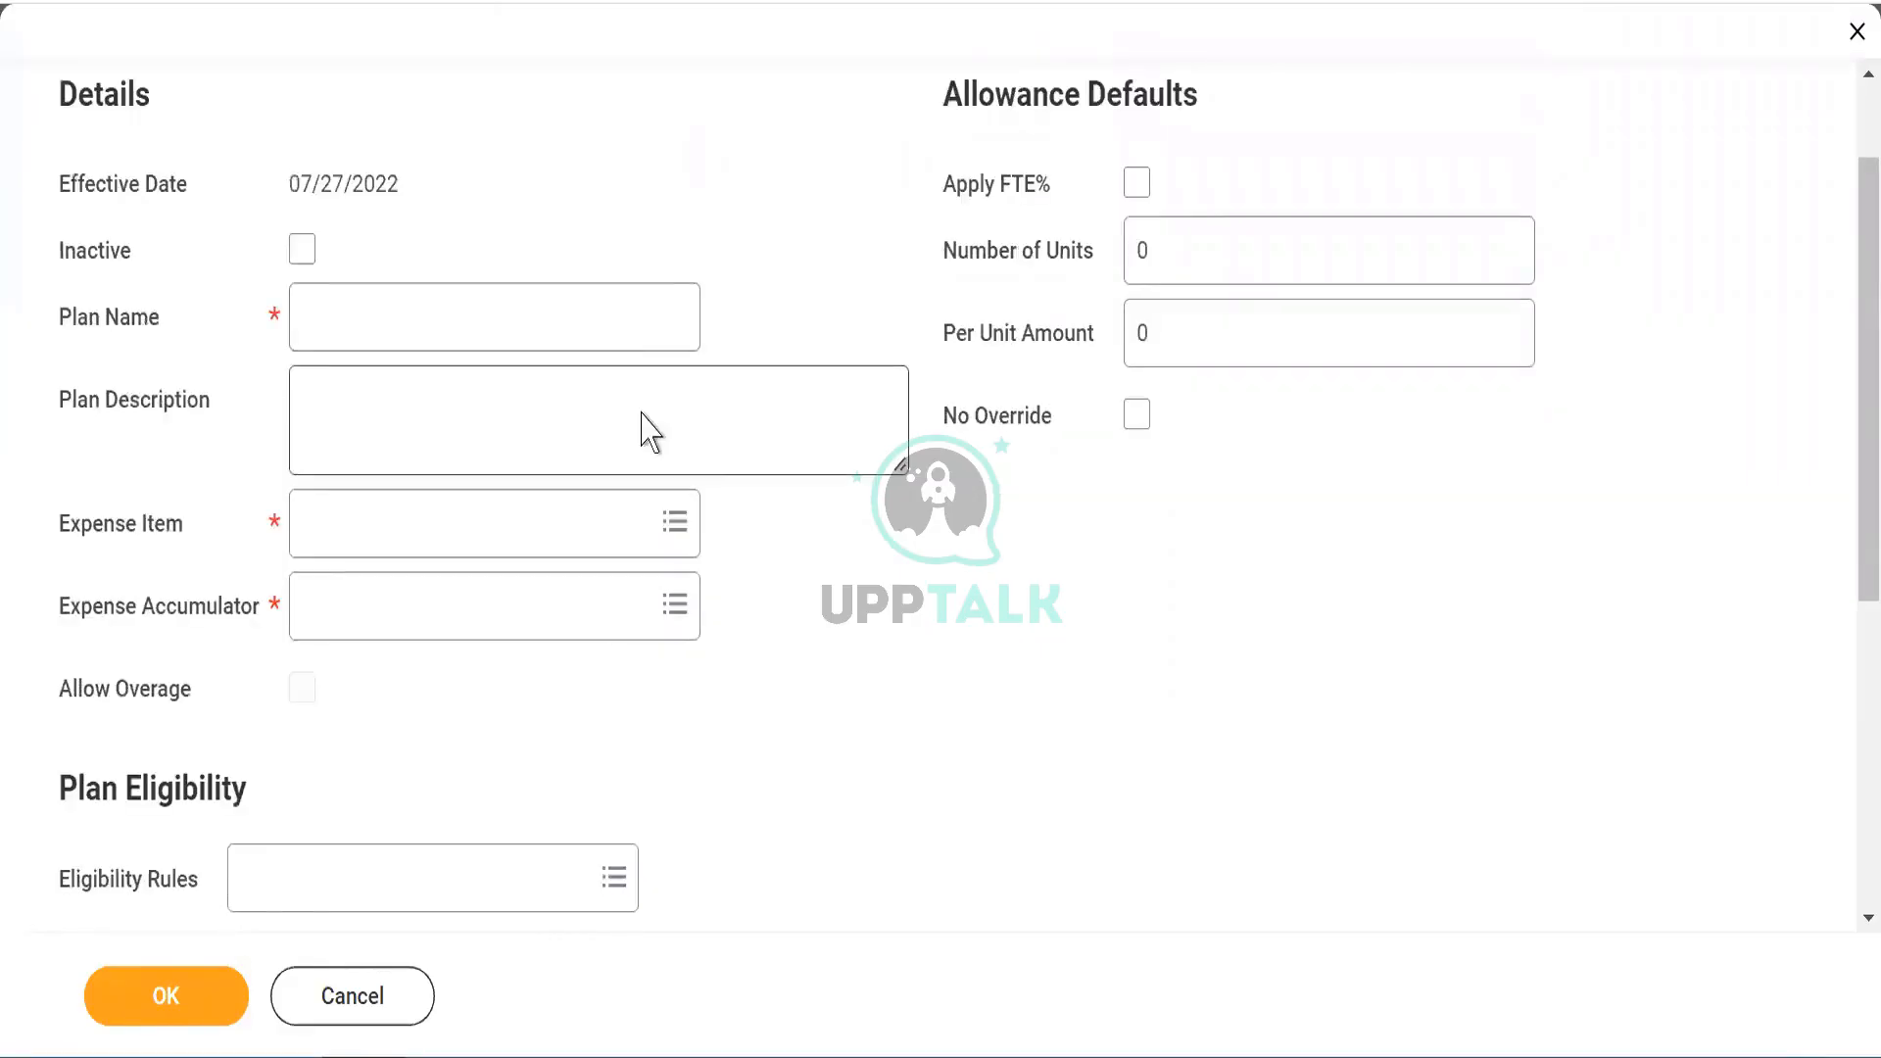
scroll(645, 424, down, 3)
scroll(647, 431, down, 3)
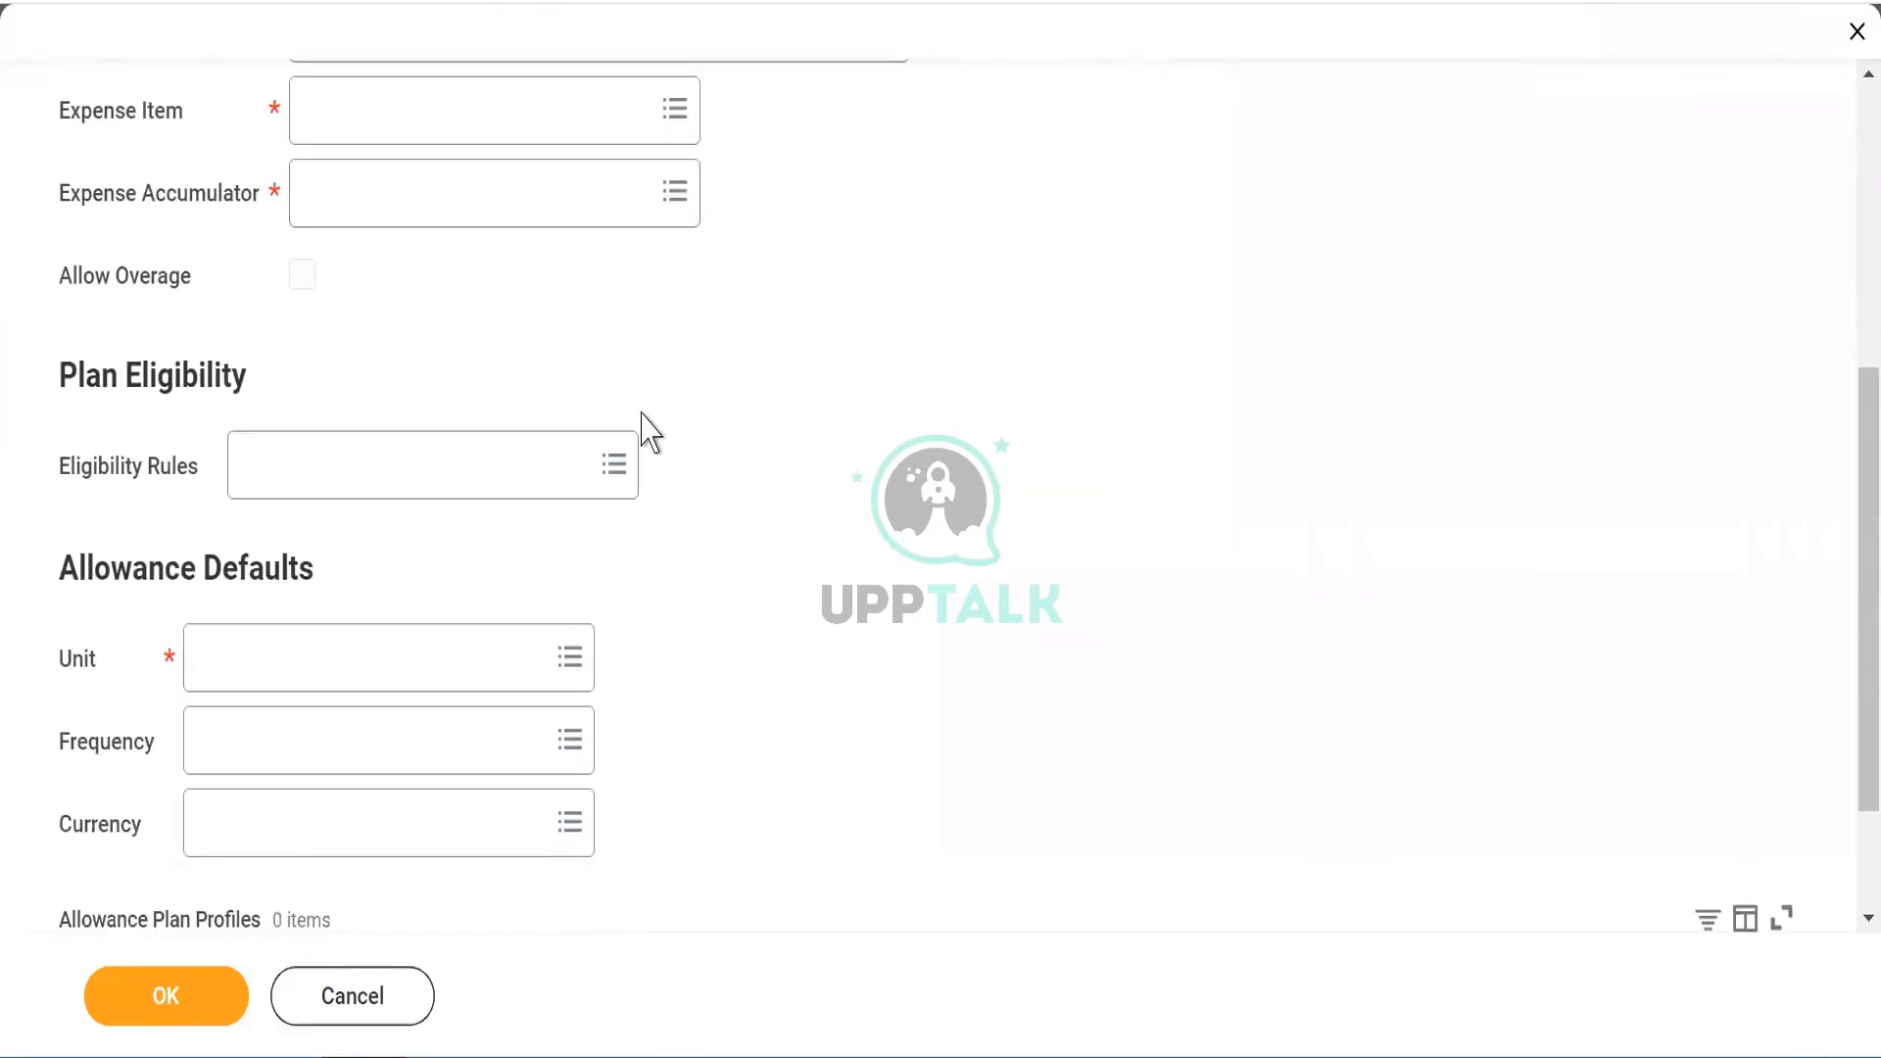
scroll(646, 431, down, 2)
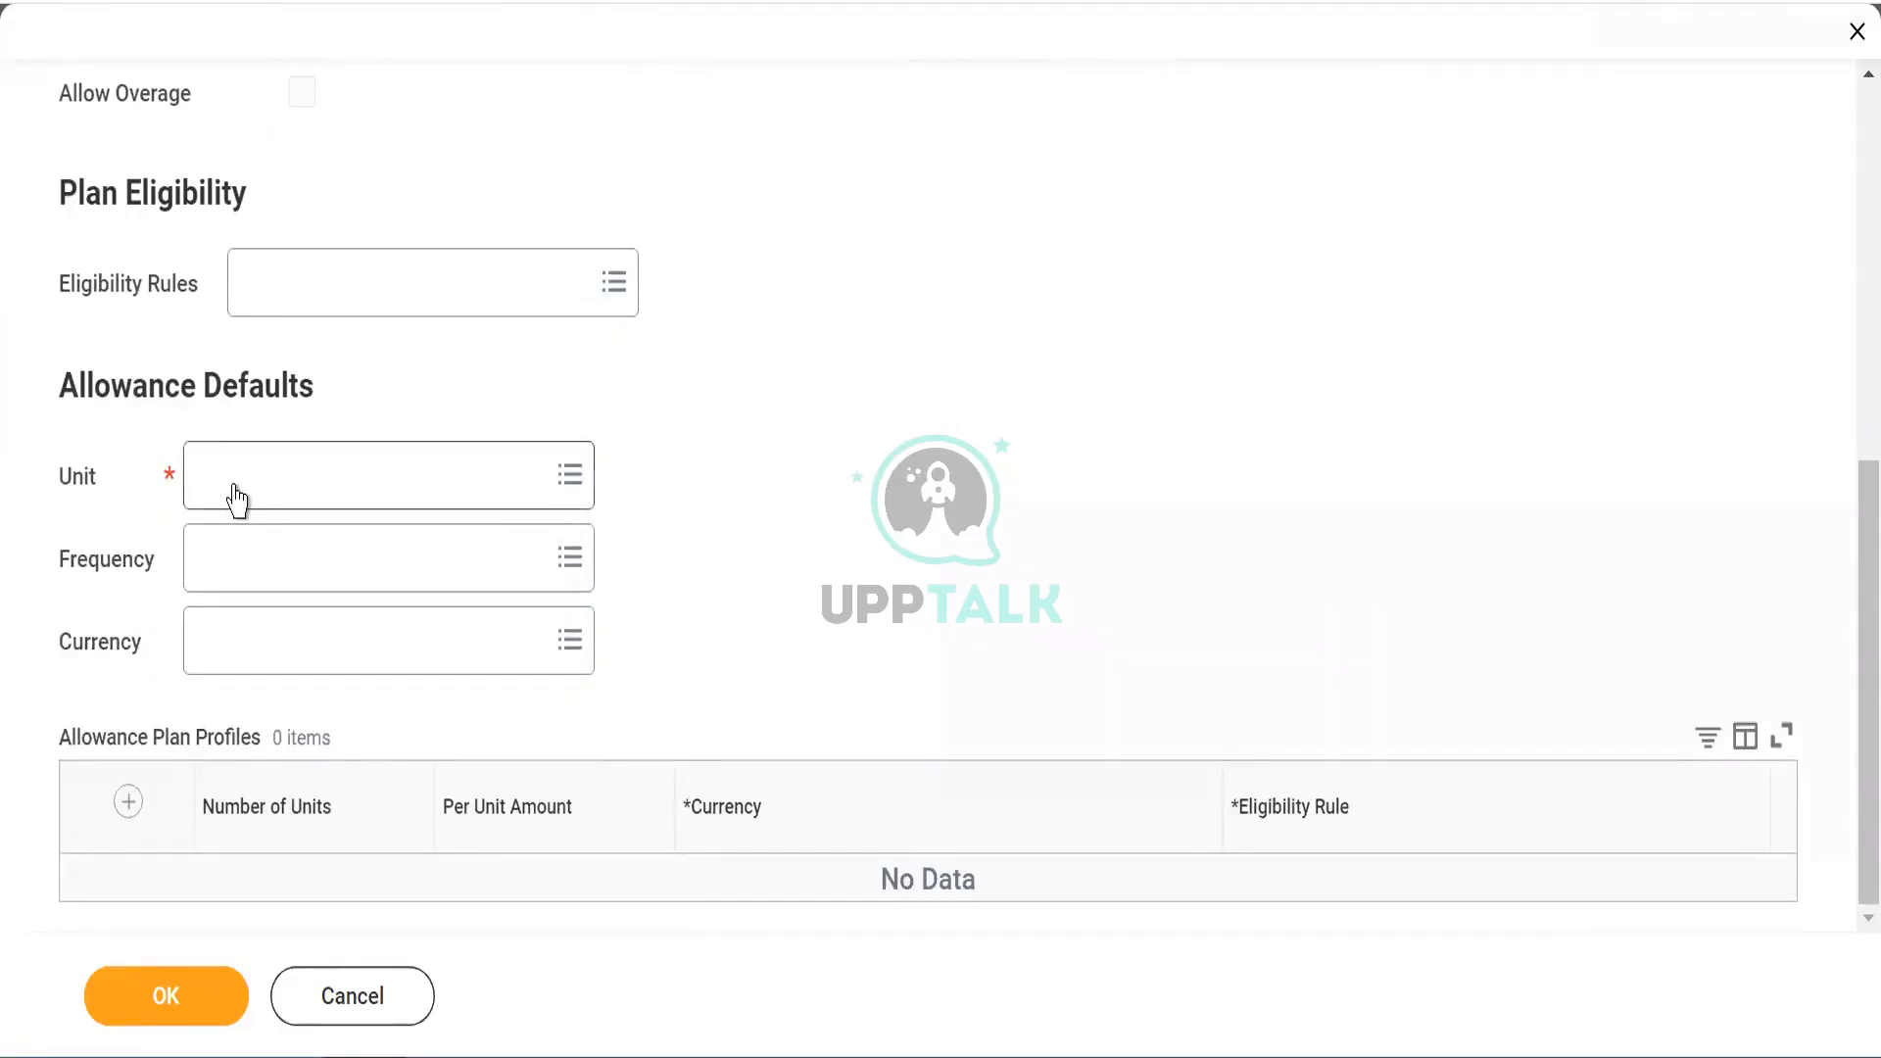
click(235, 480)
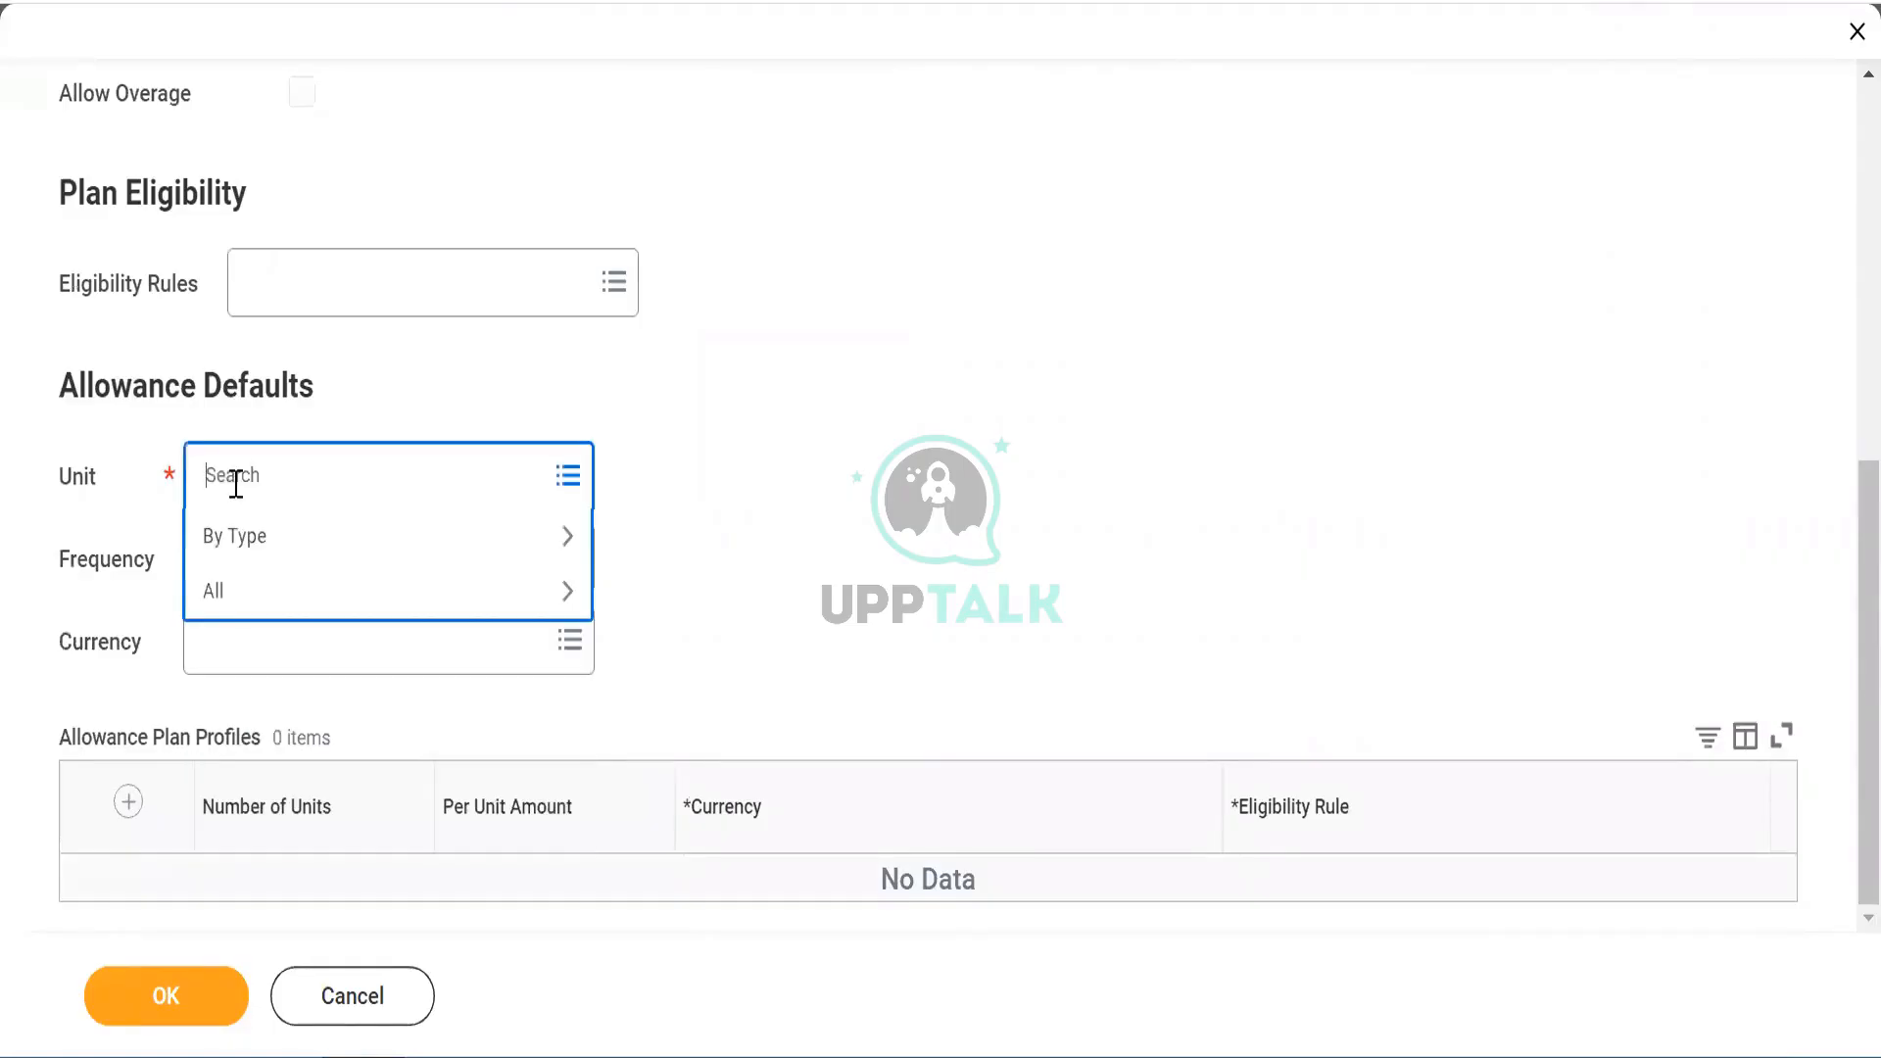
text(Kilo)
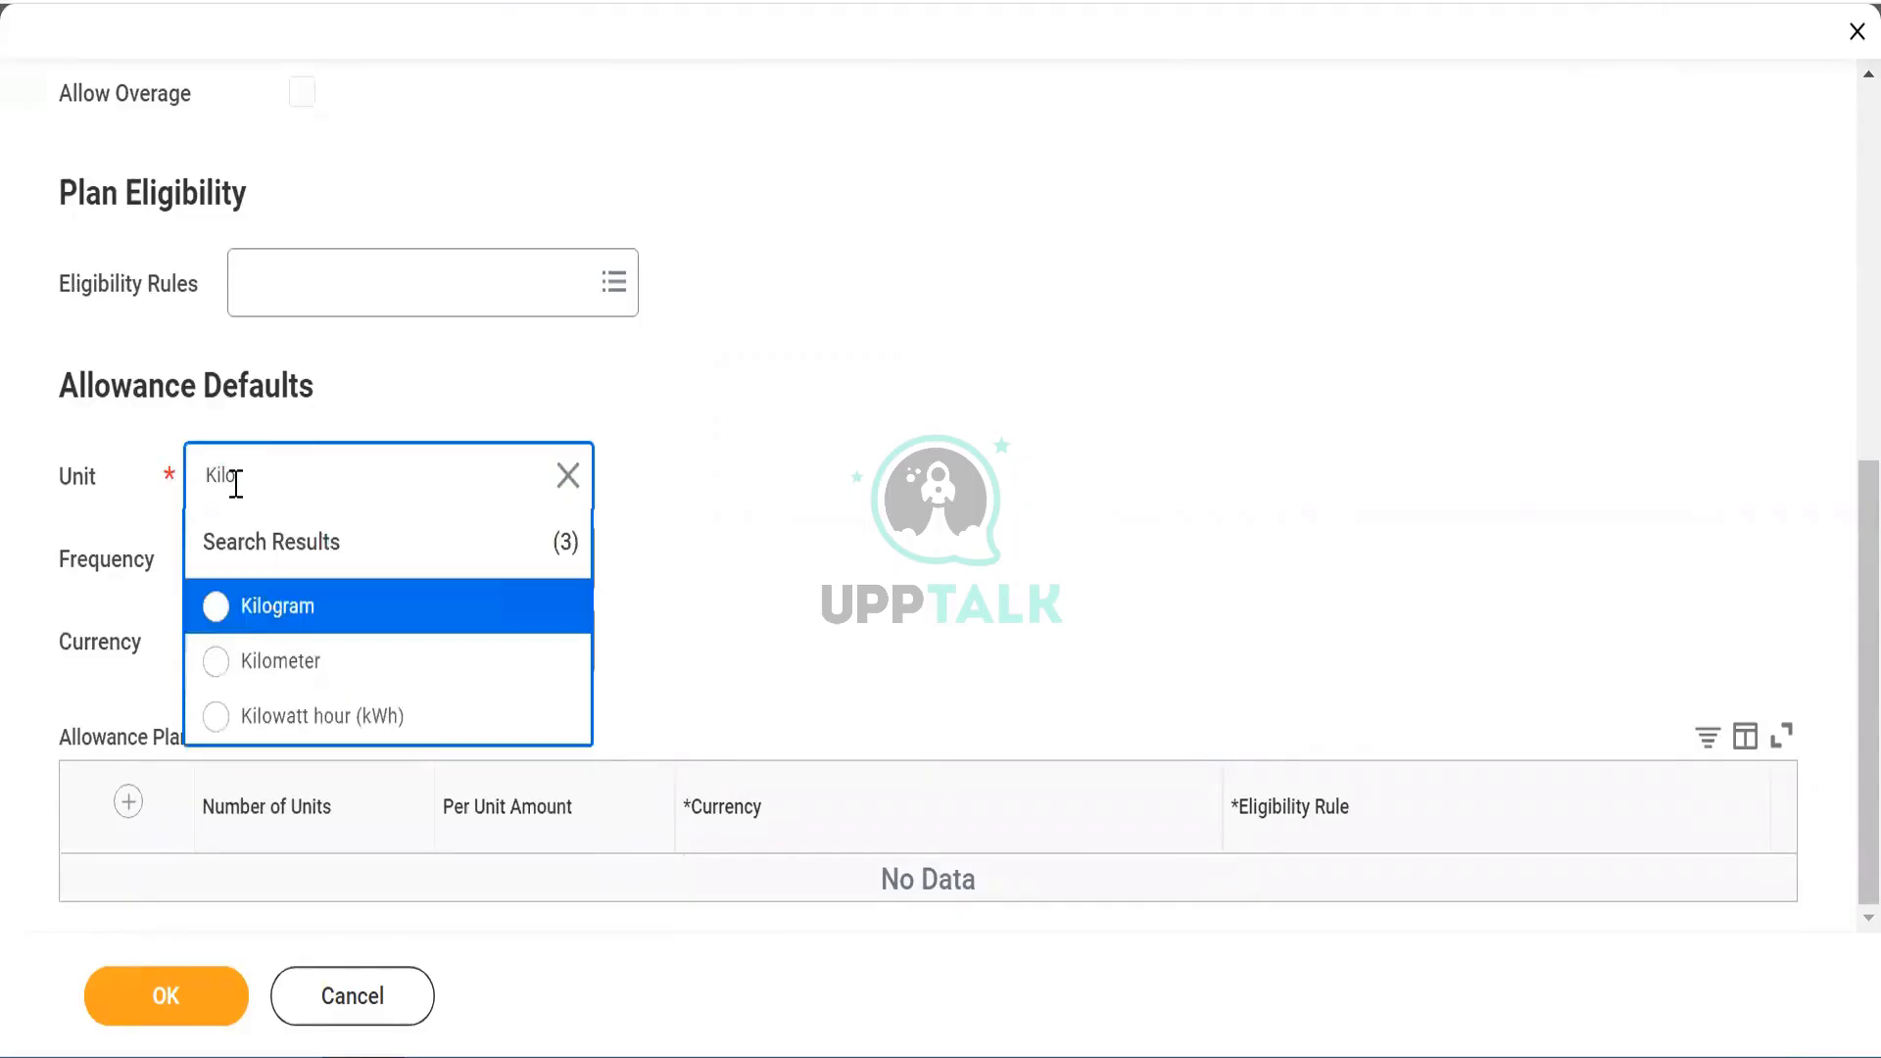
click(213, 675)
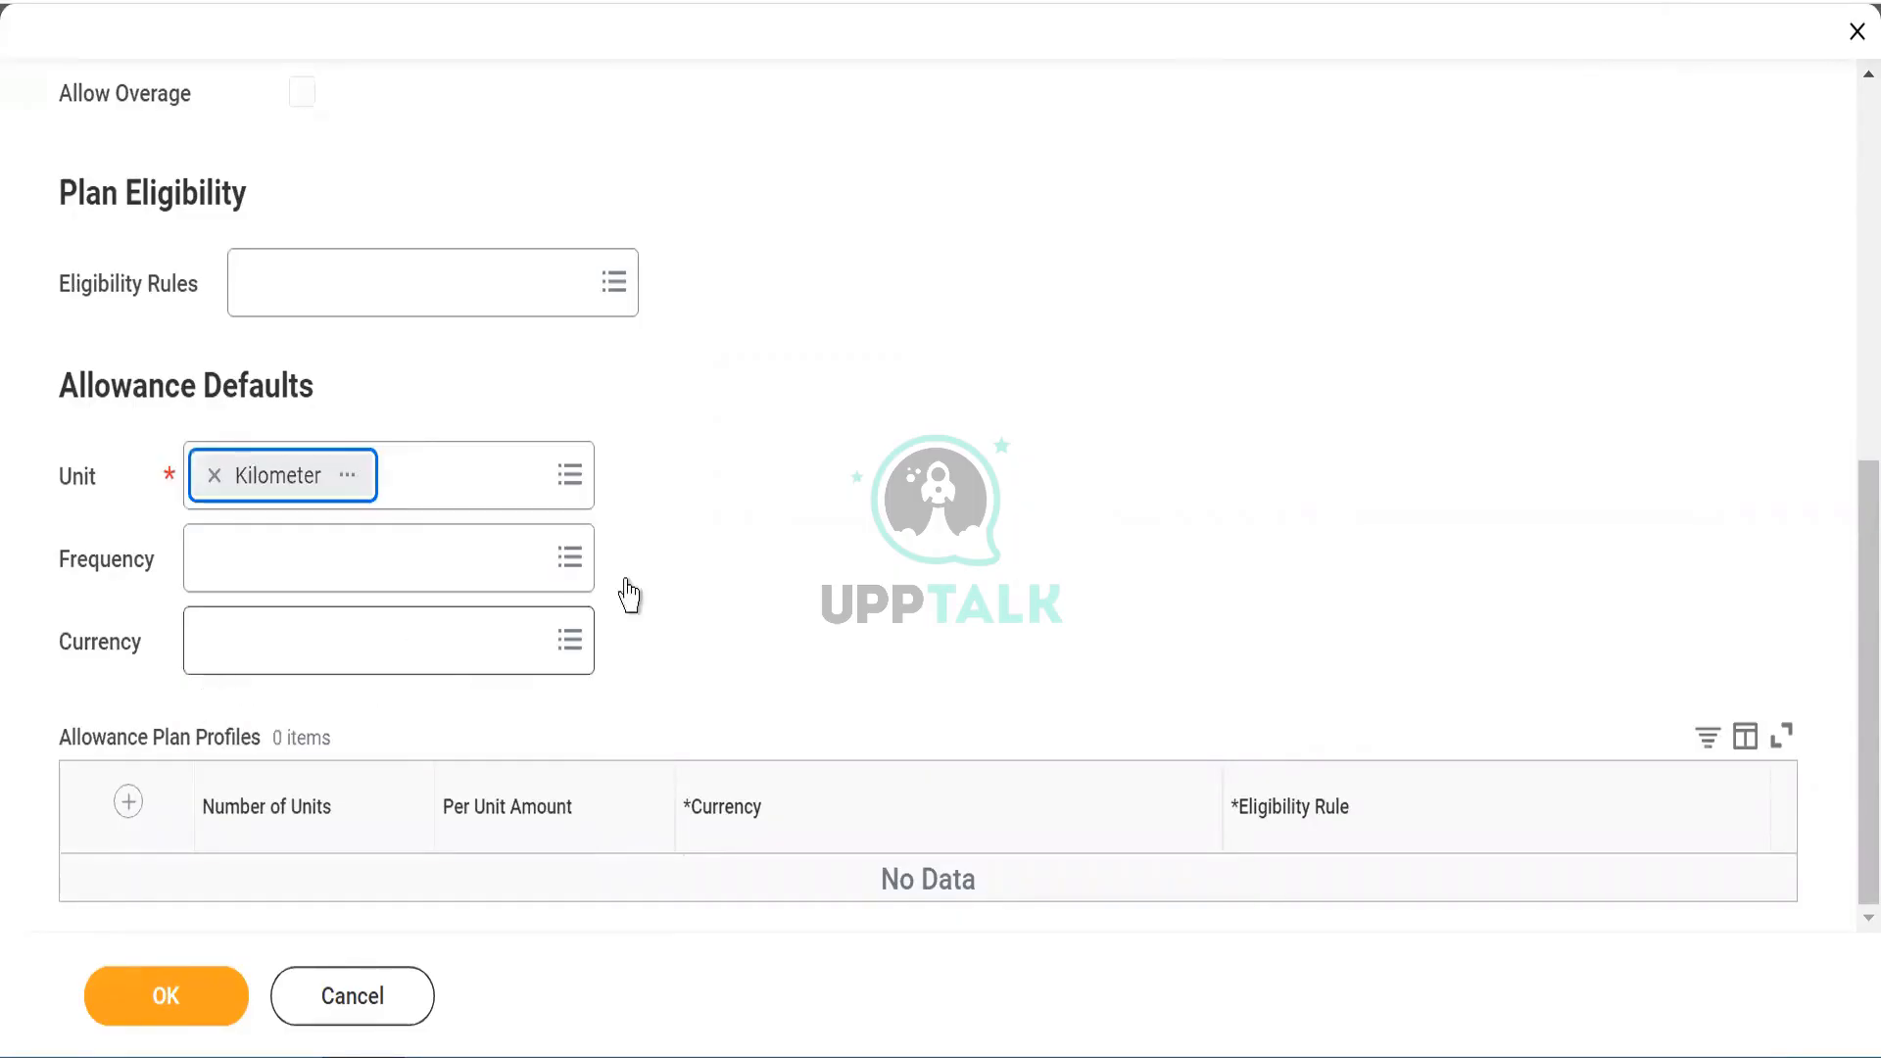
Step: Name the unit-based allowance plan "Fuel Reimbursement"
scroll(664, 585, up, 2)
scroll(664, 585, up, 4)
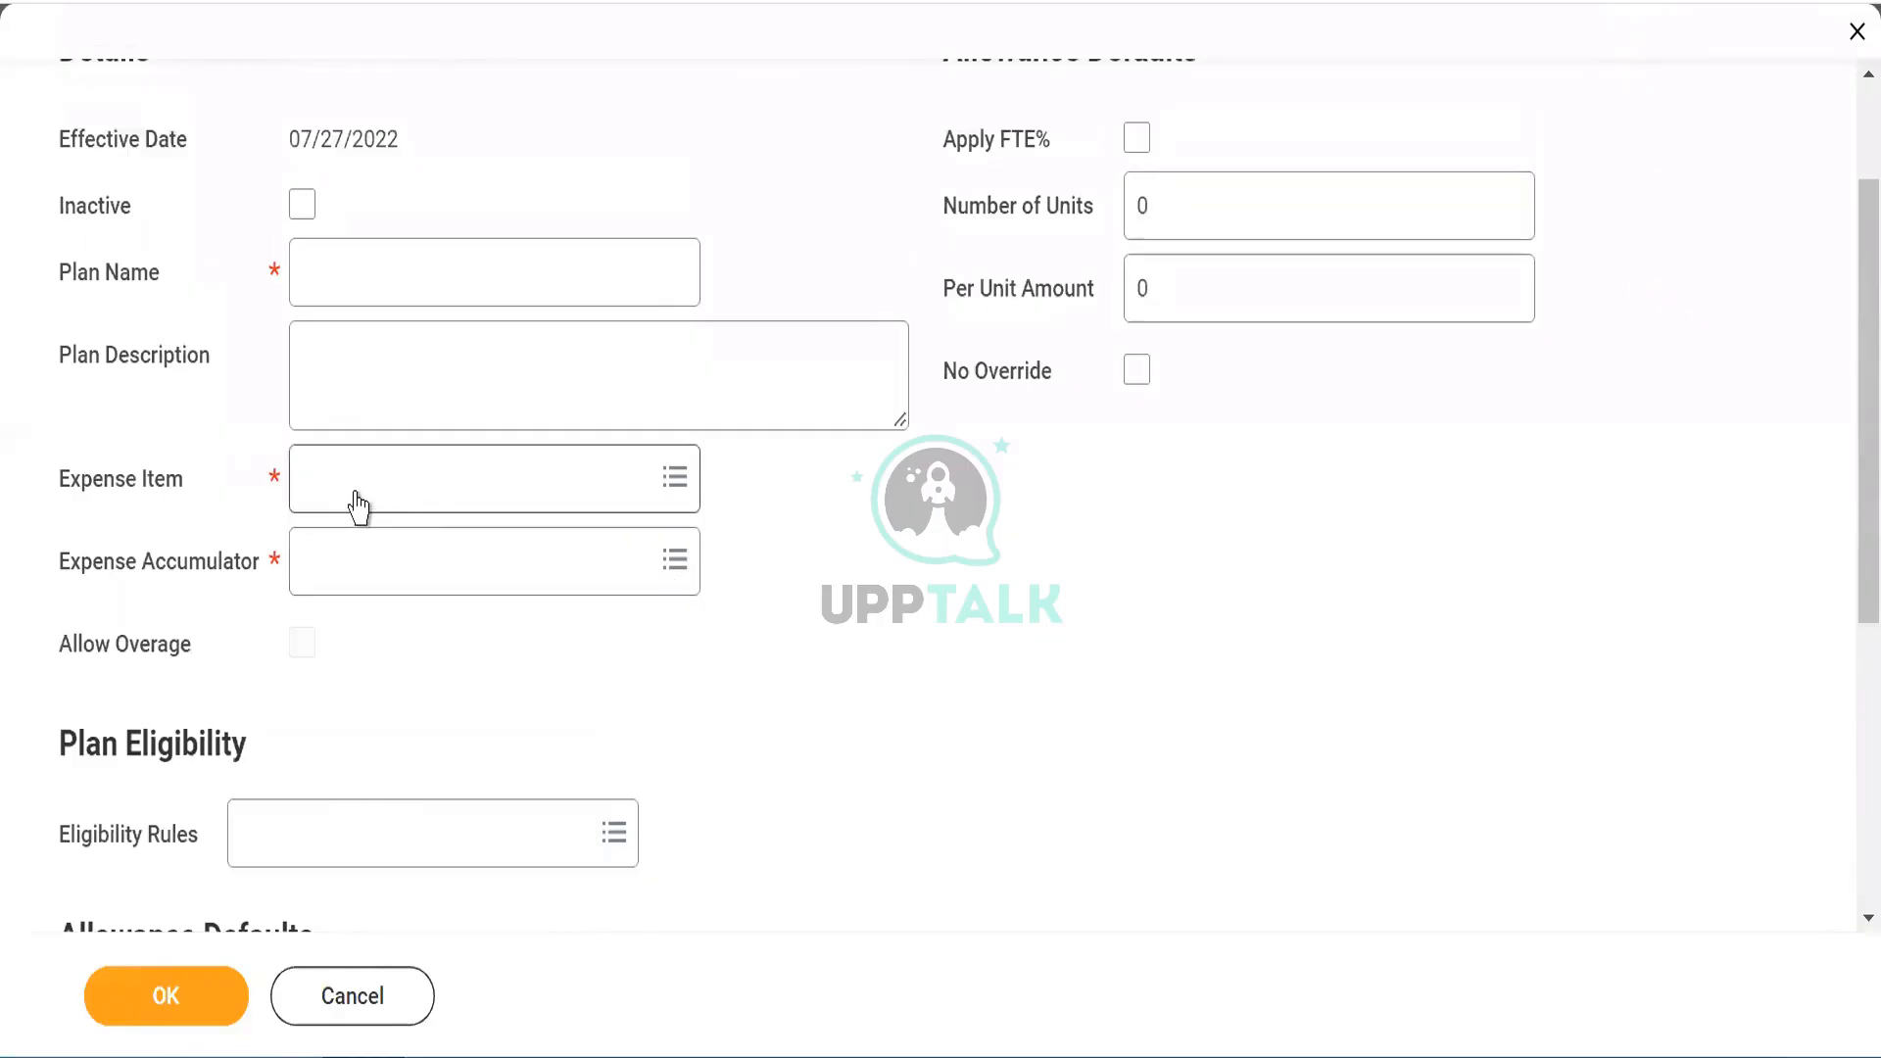
click(376, 271)
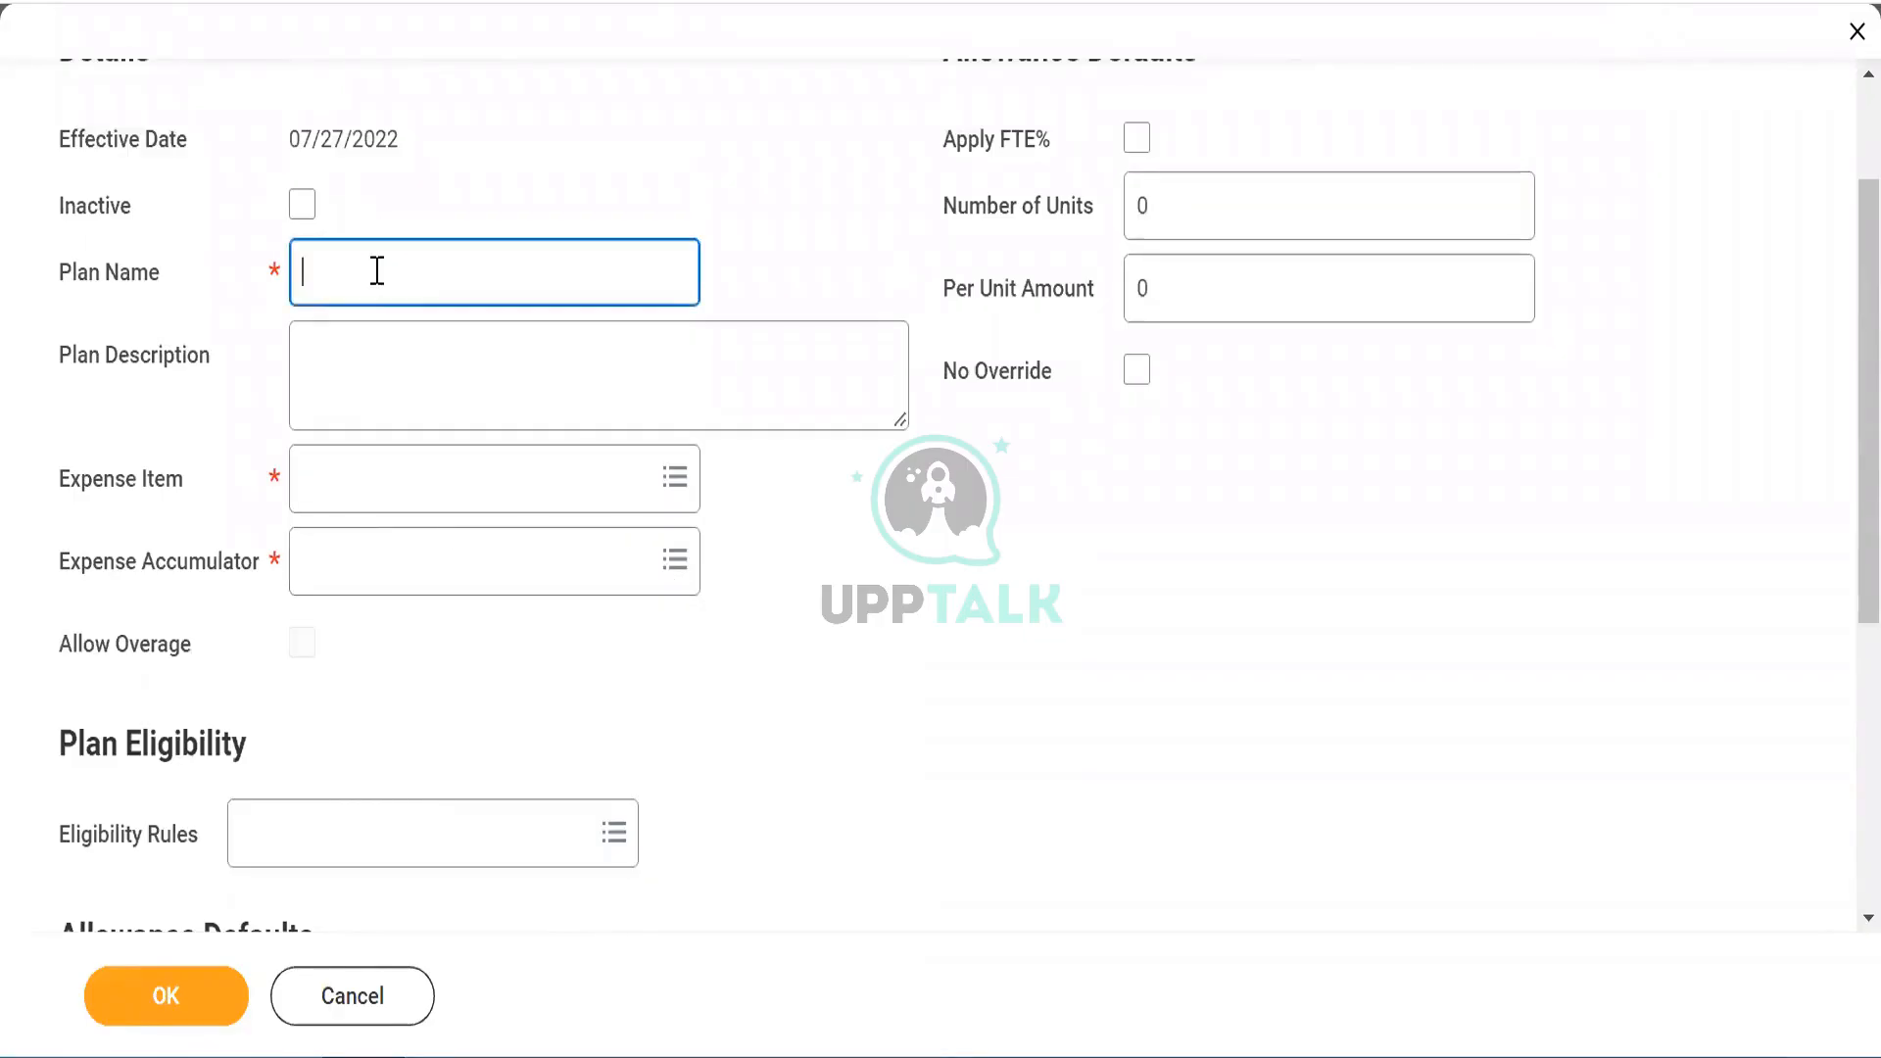
text(Fuel Reimbursement)
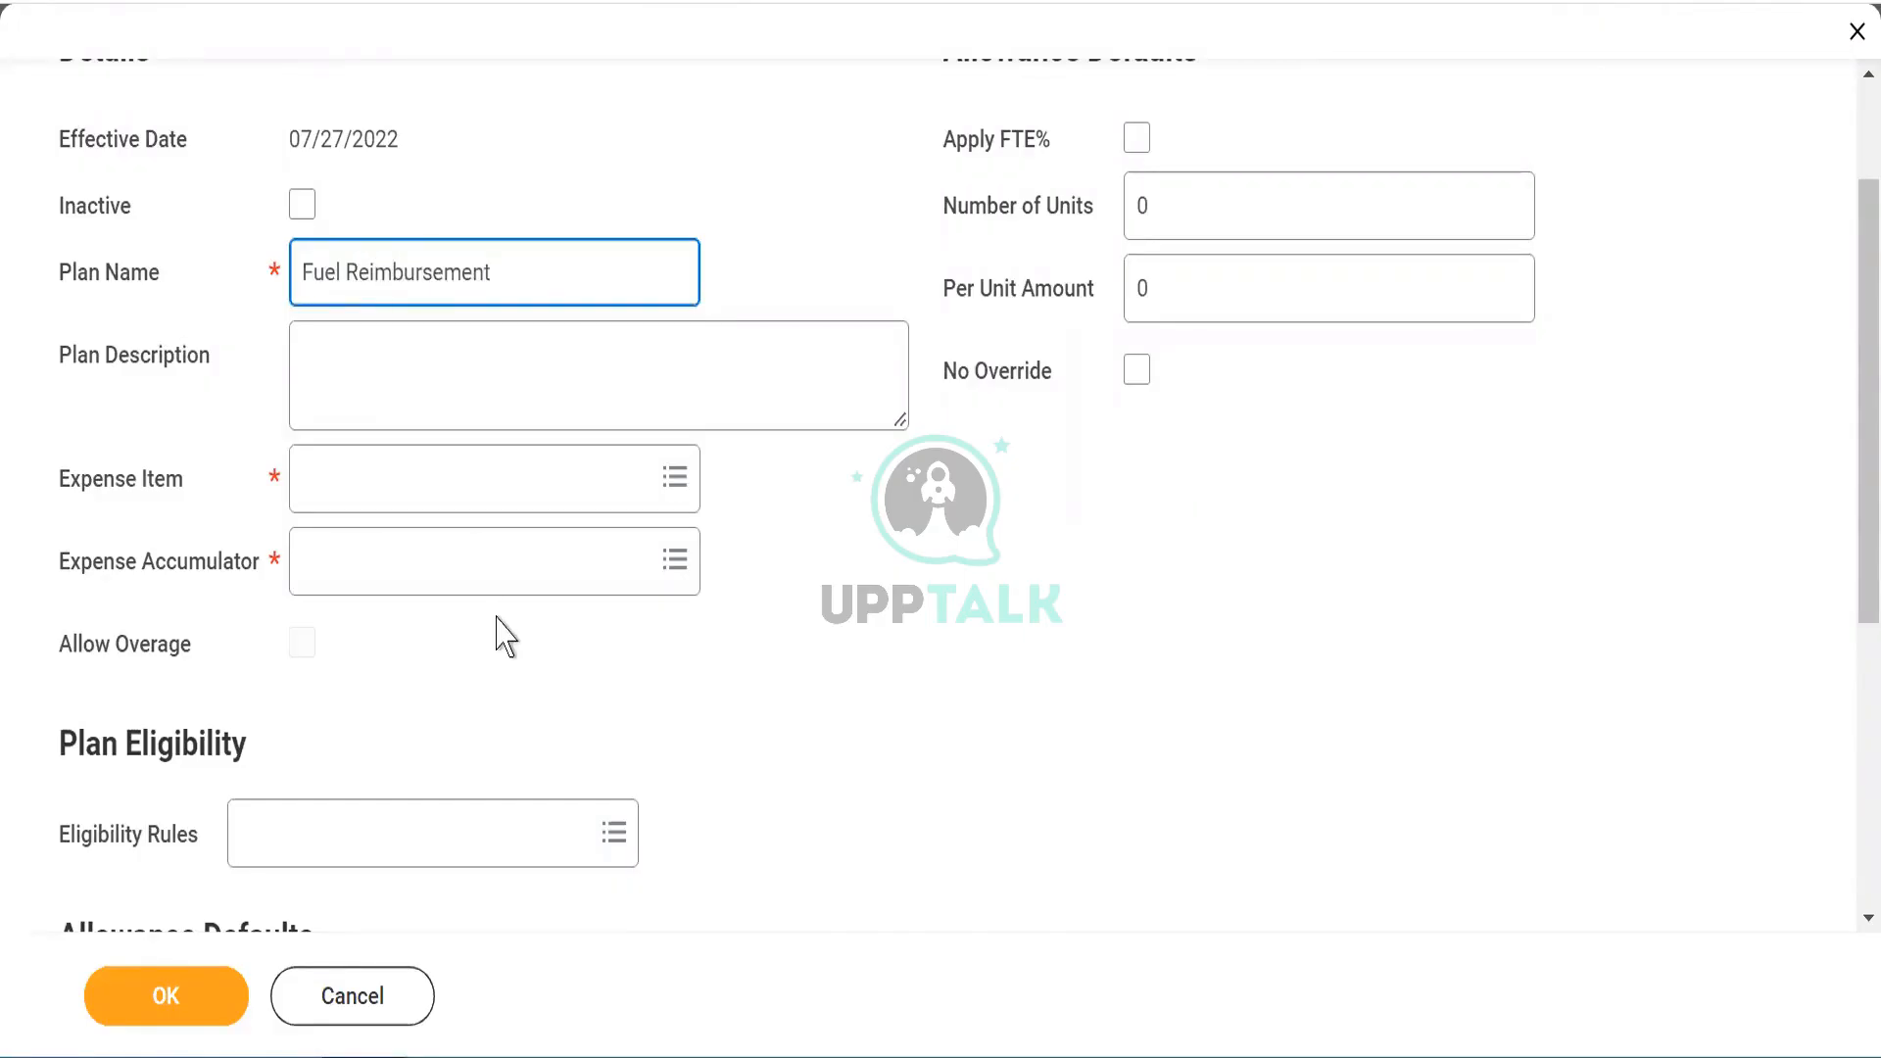
Step: Browse the expense items by spend category for the Fuel Reimbursement plan, checking Travel & Entertainment and Company Car
click(357, 482)
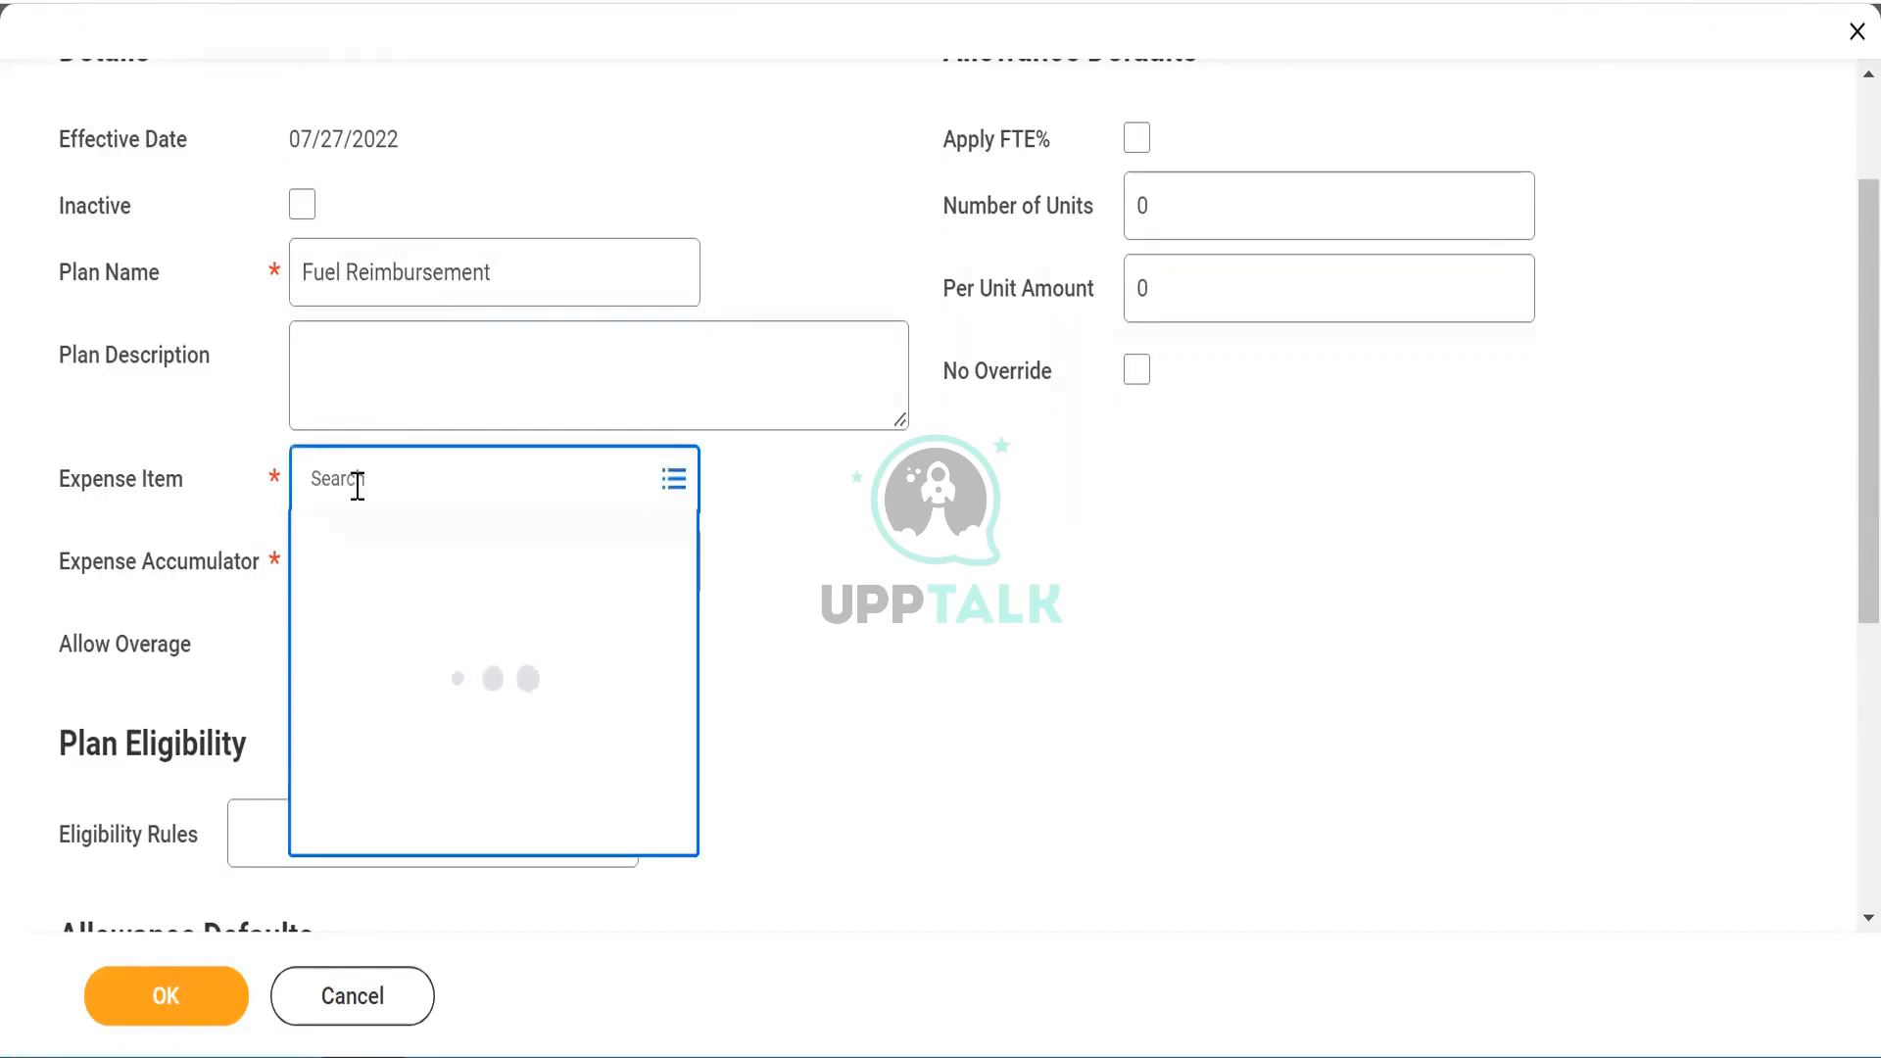
click(375, 593)
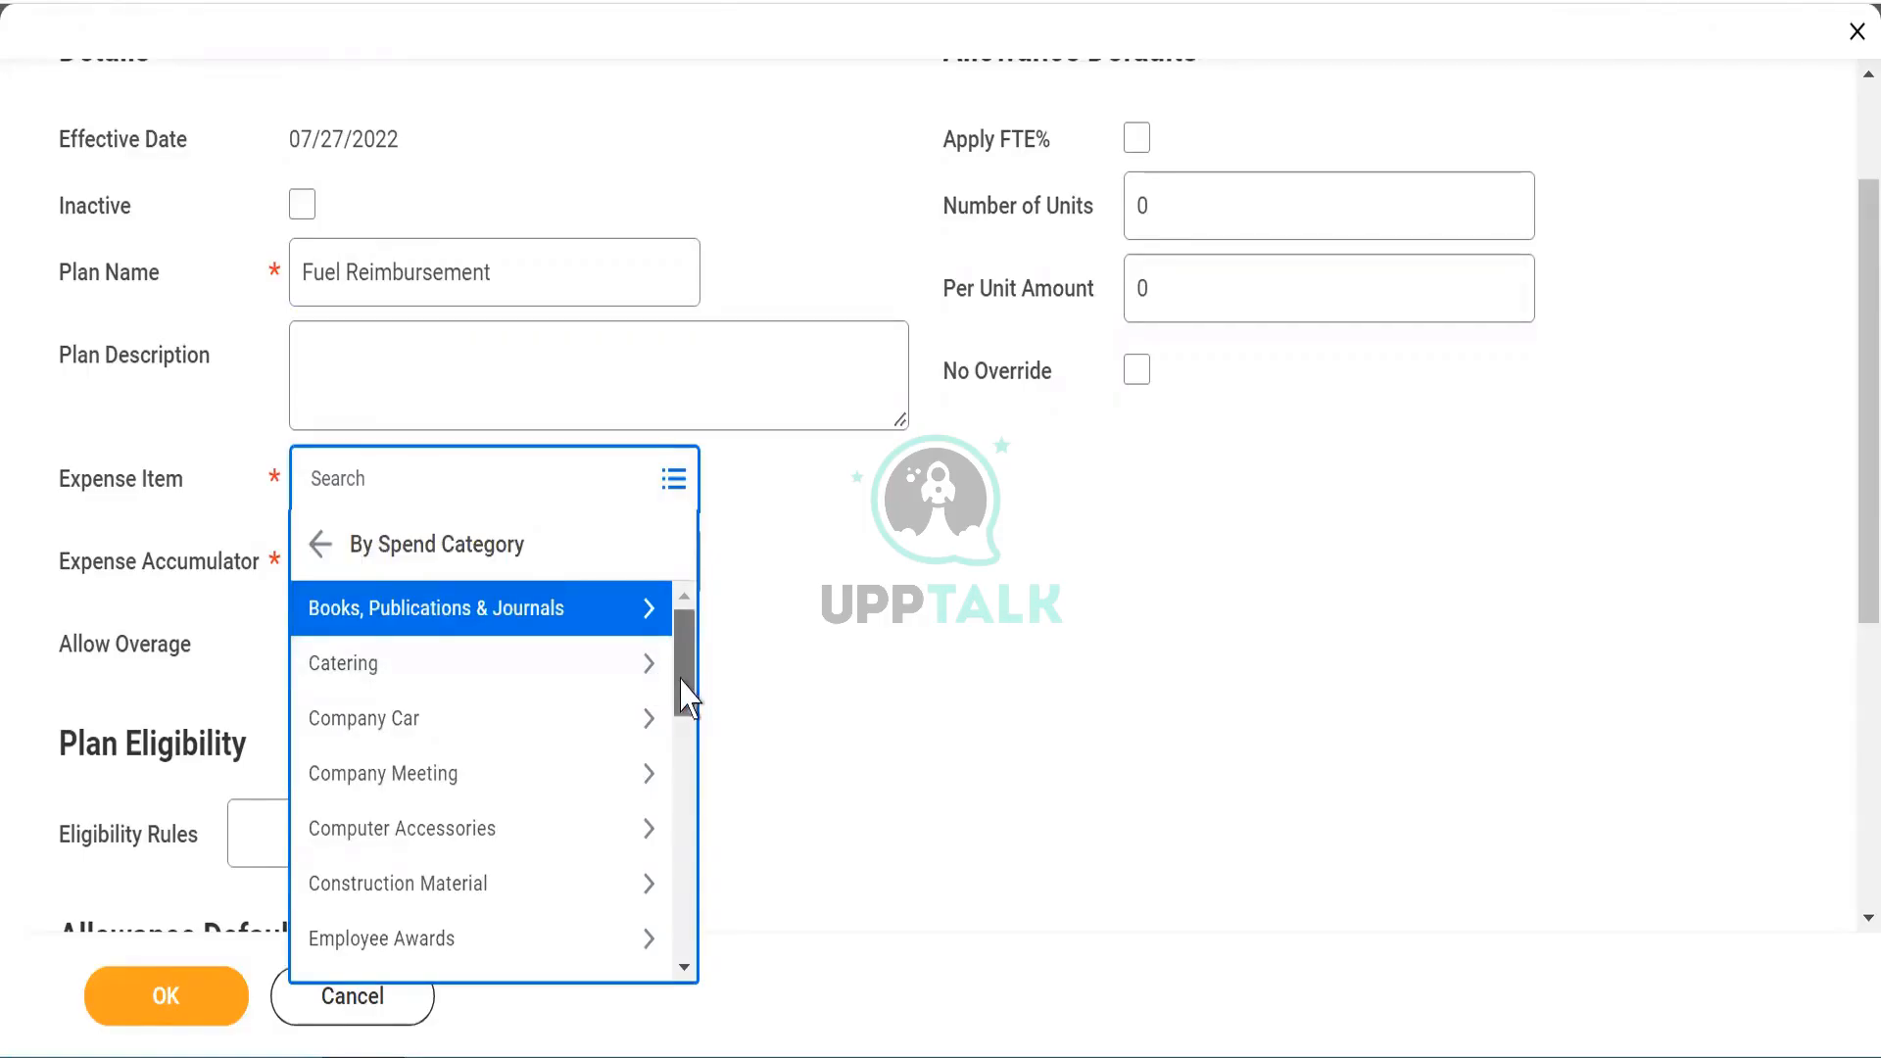
drag(688, 698, 683, 955)
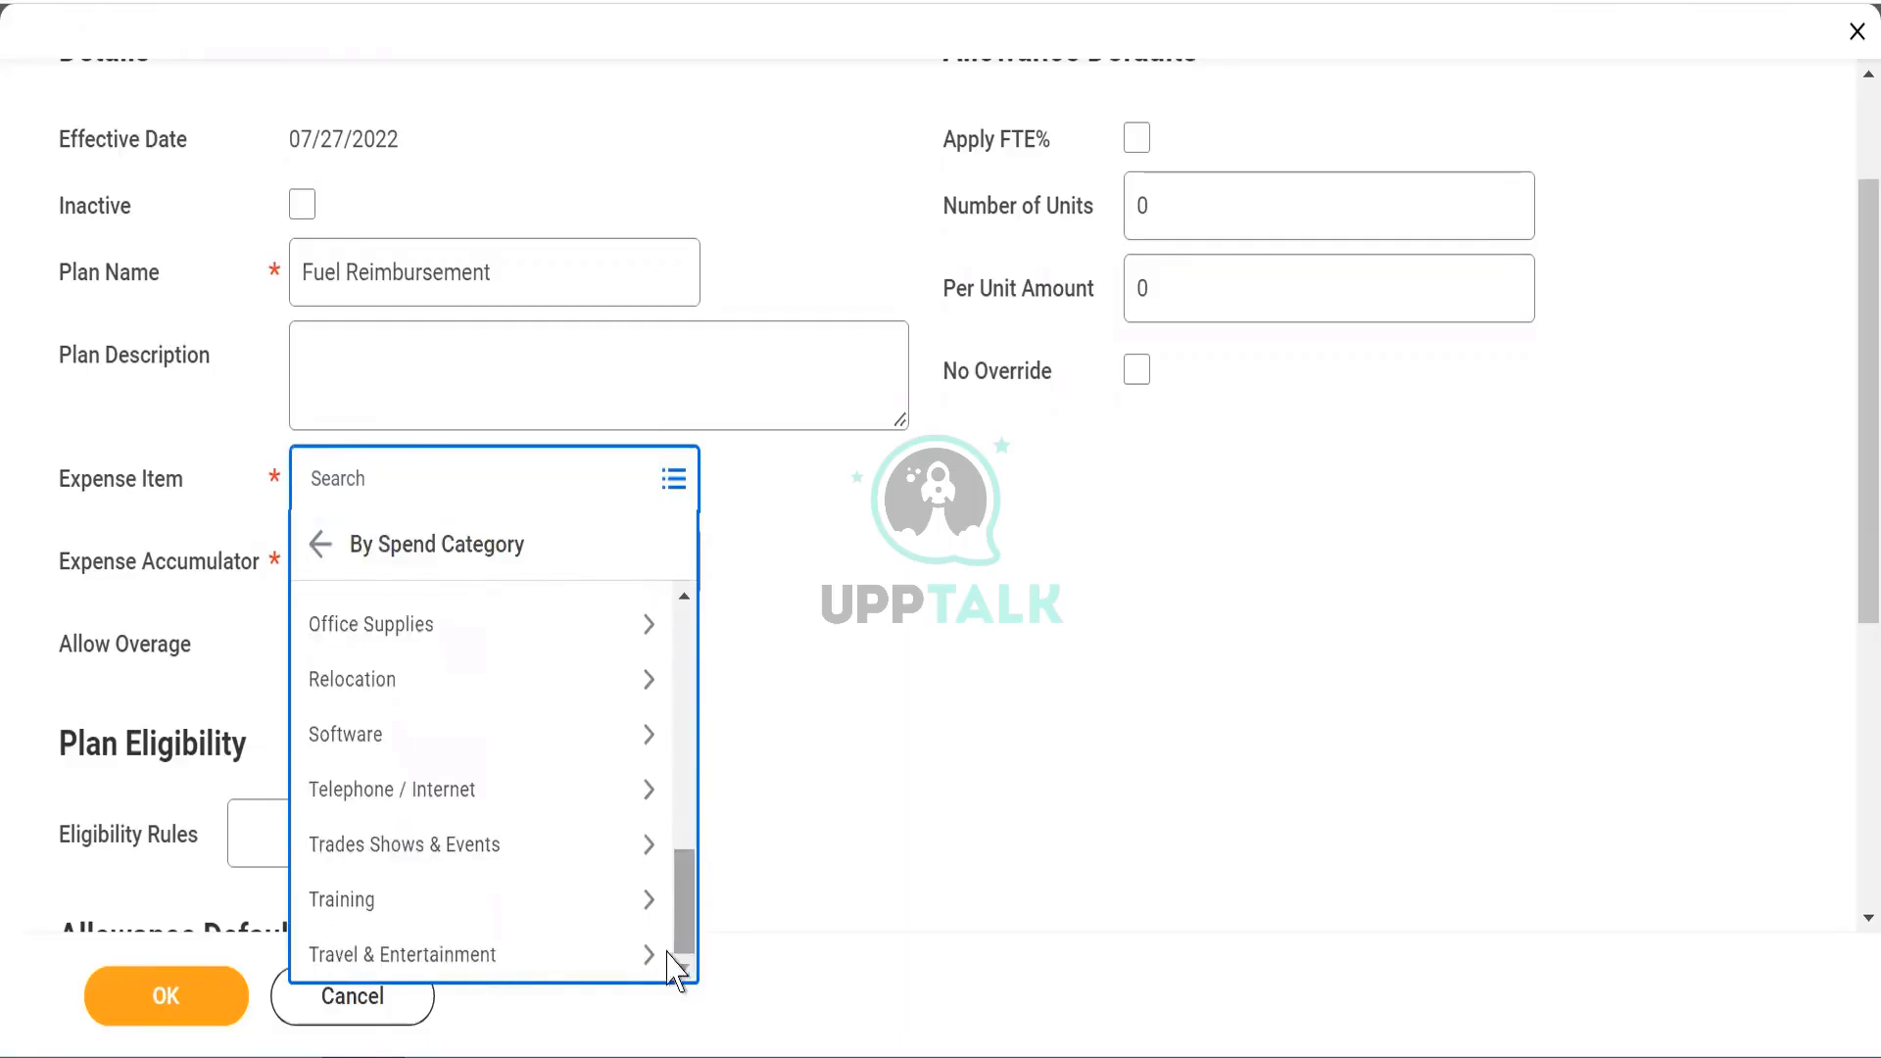
click(504, 970)
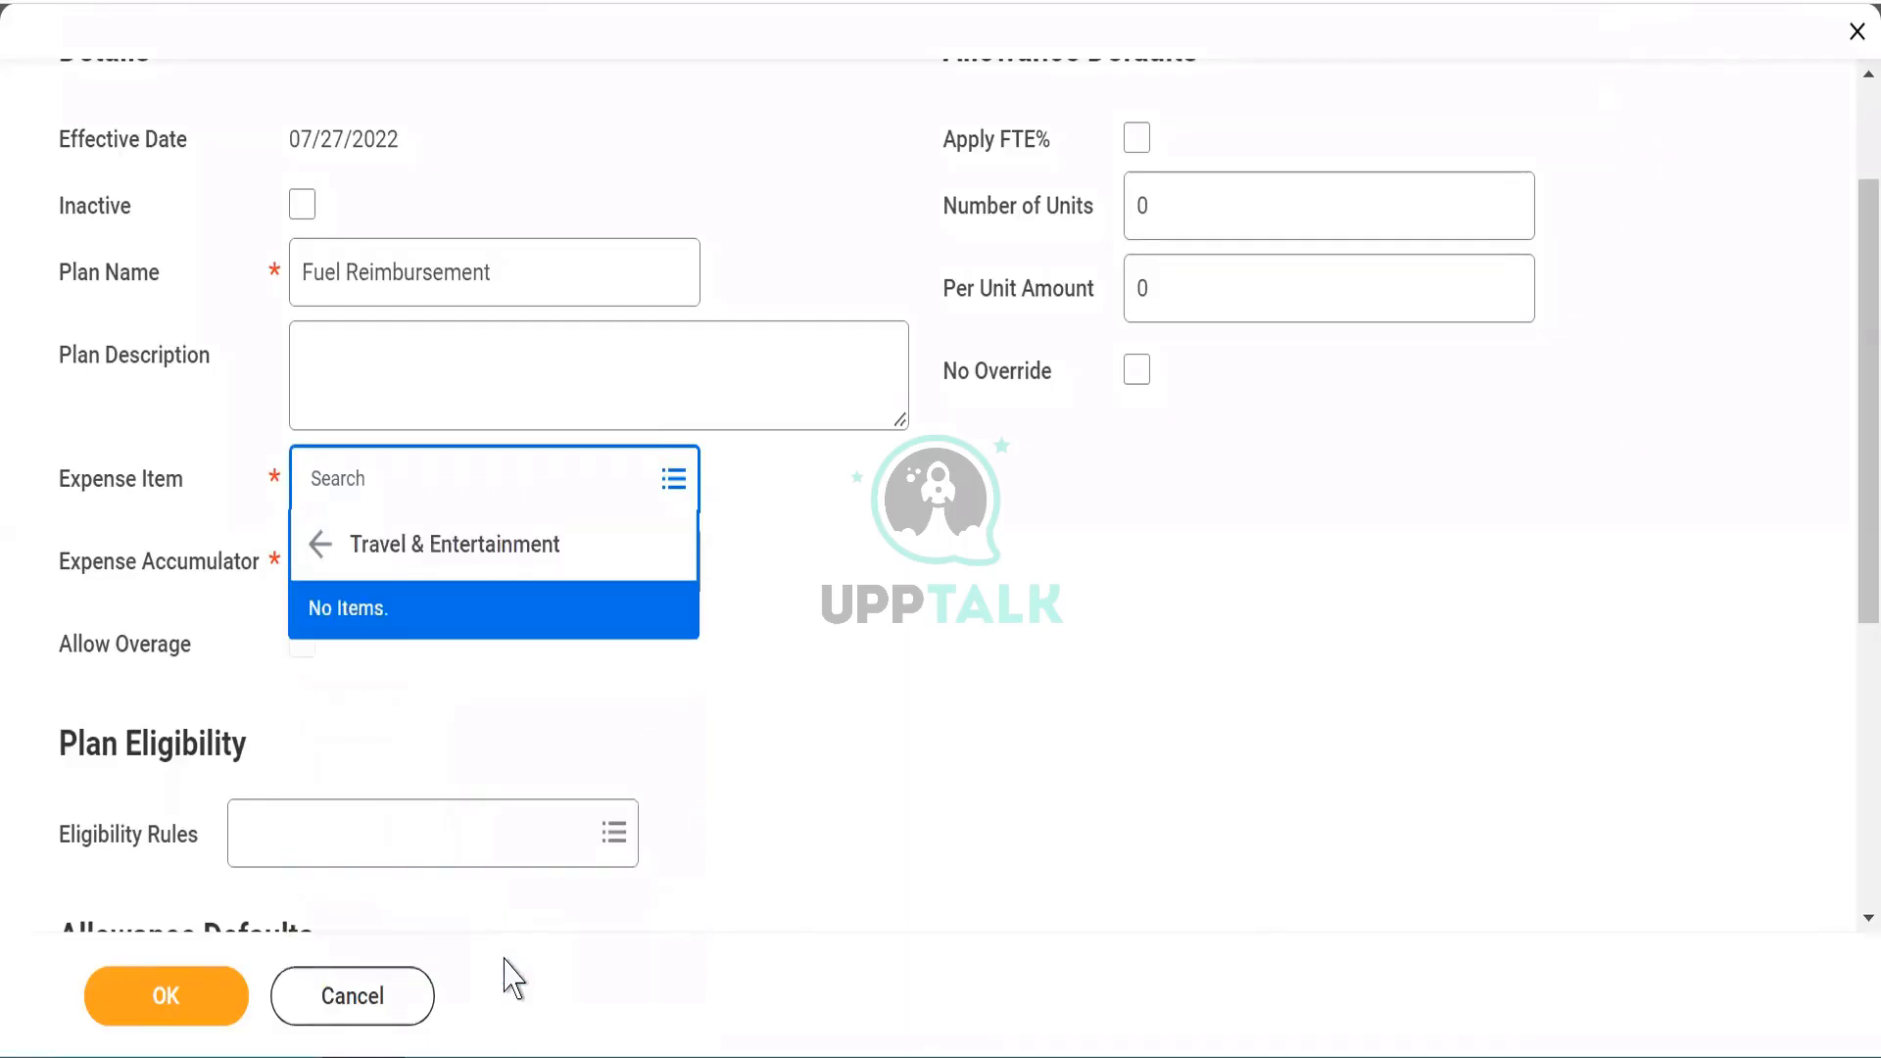
click(467, 583)
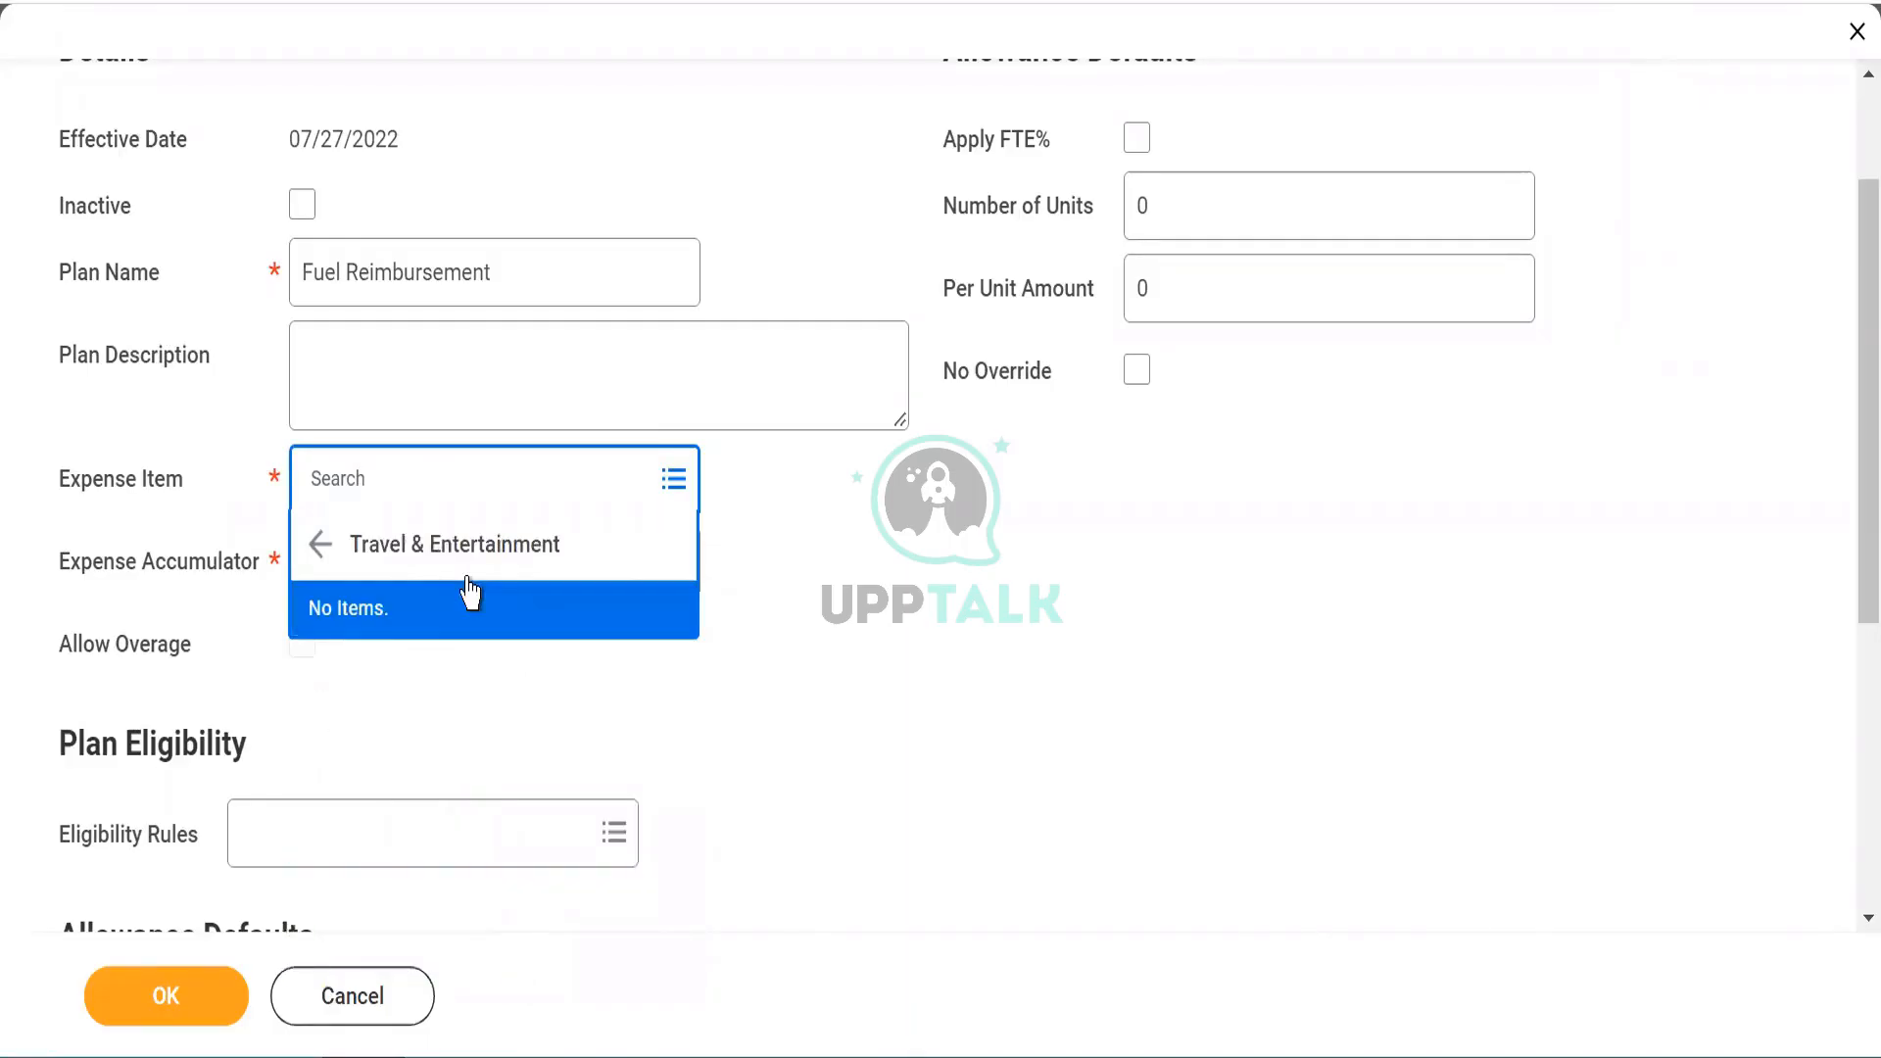
click(317, 548)
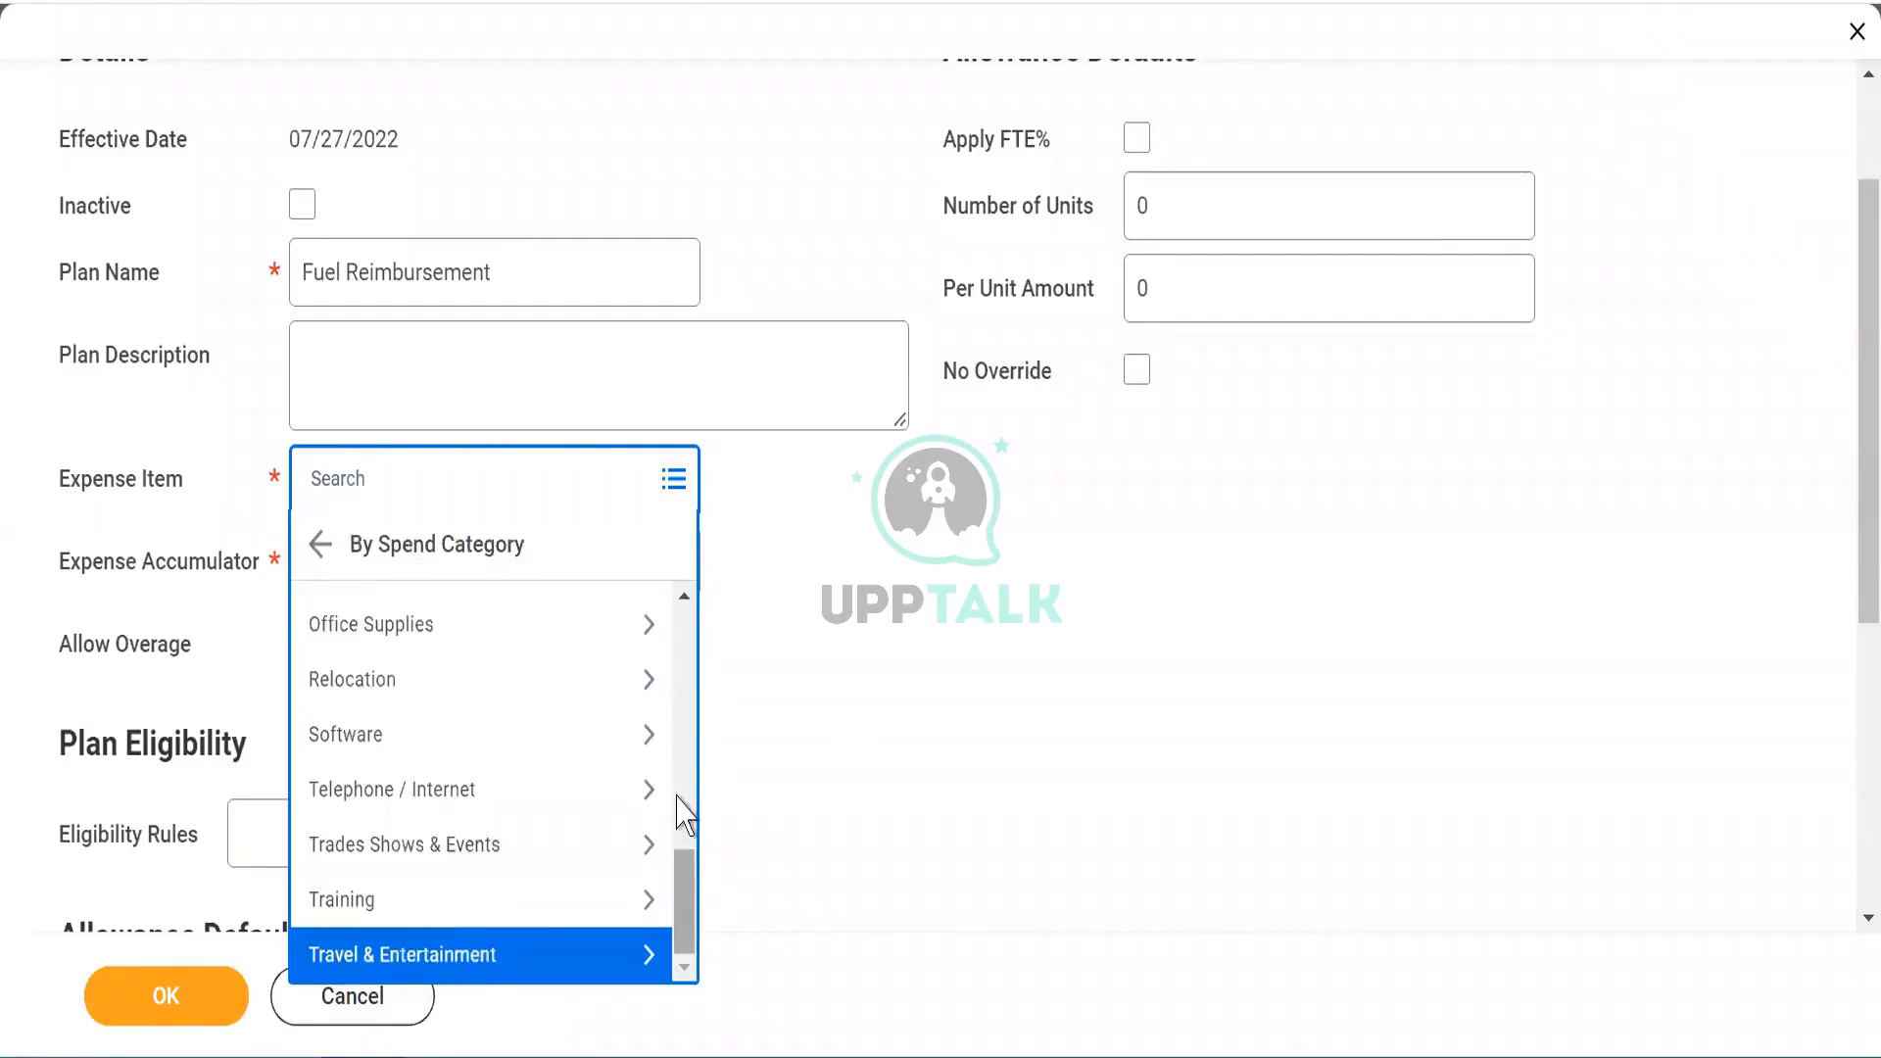
scroll(680, 657, up, 5)
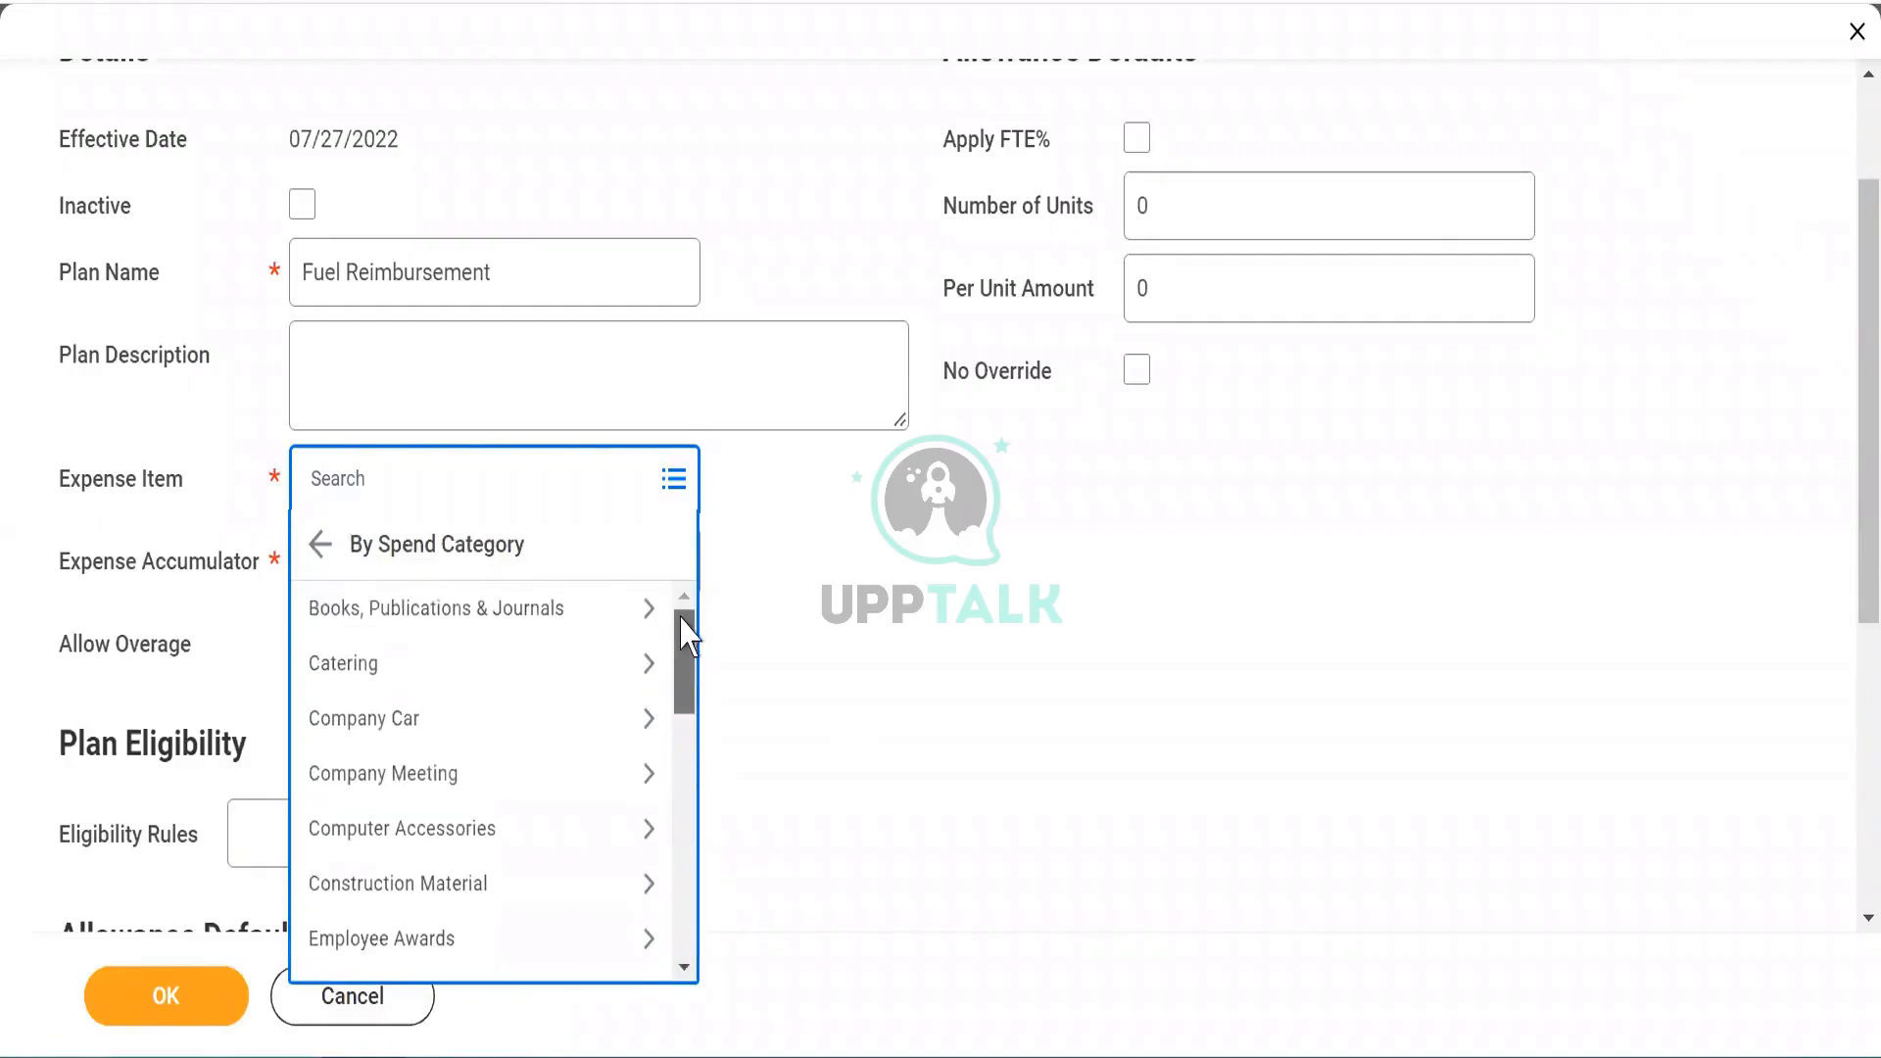
click(439, 722)
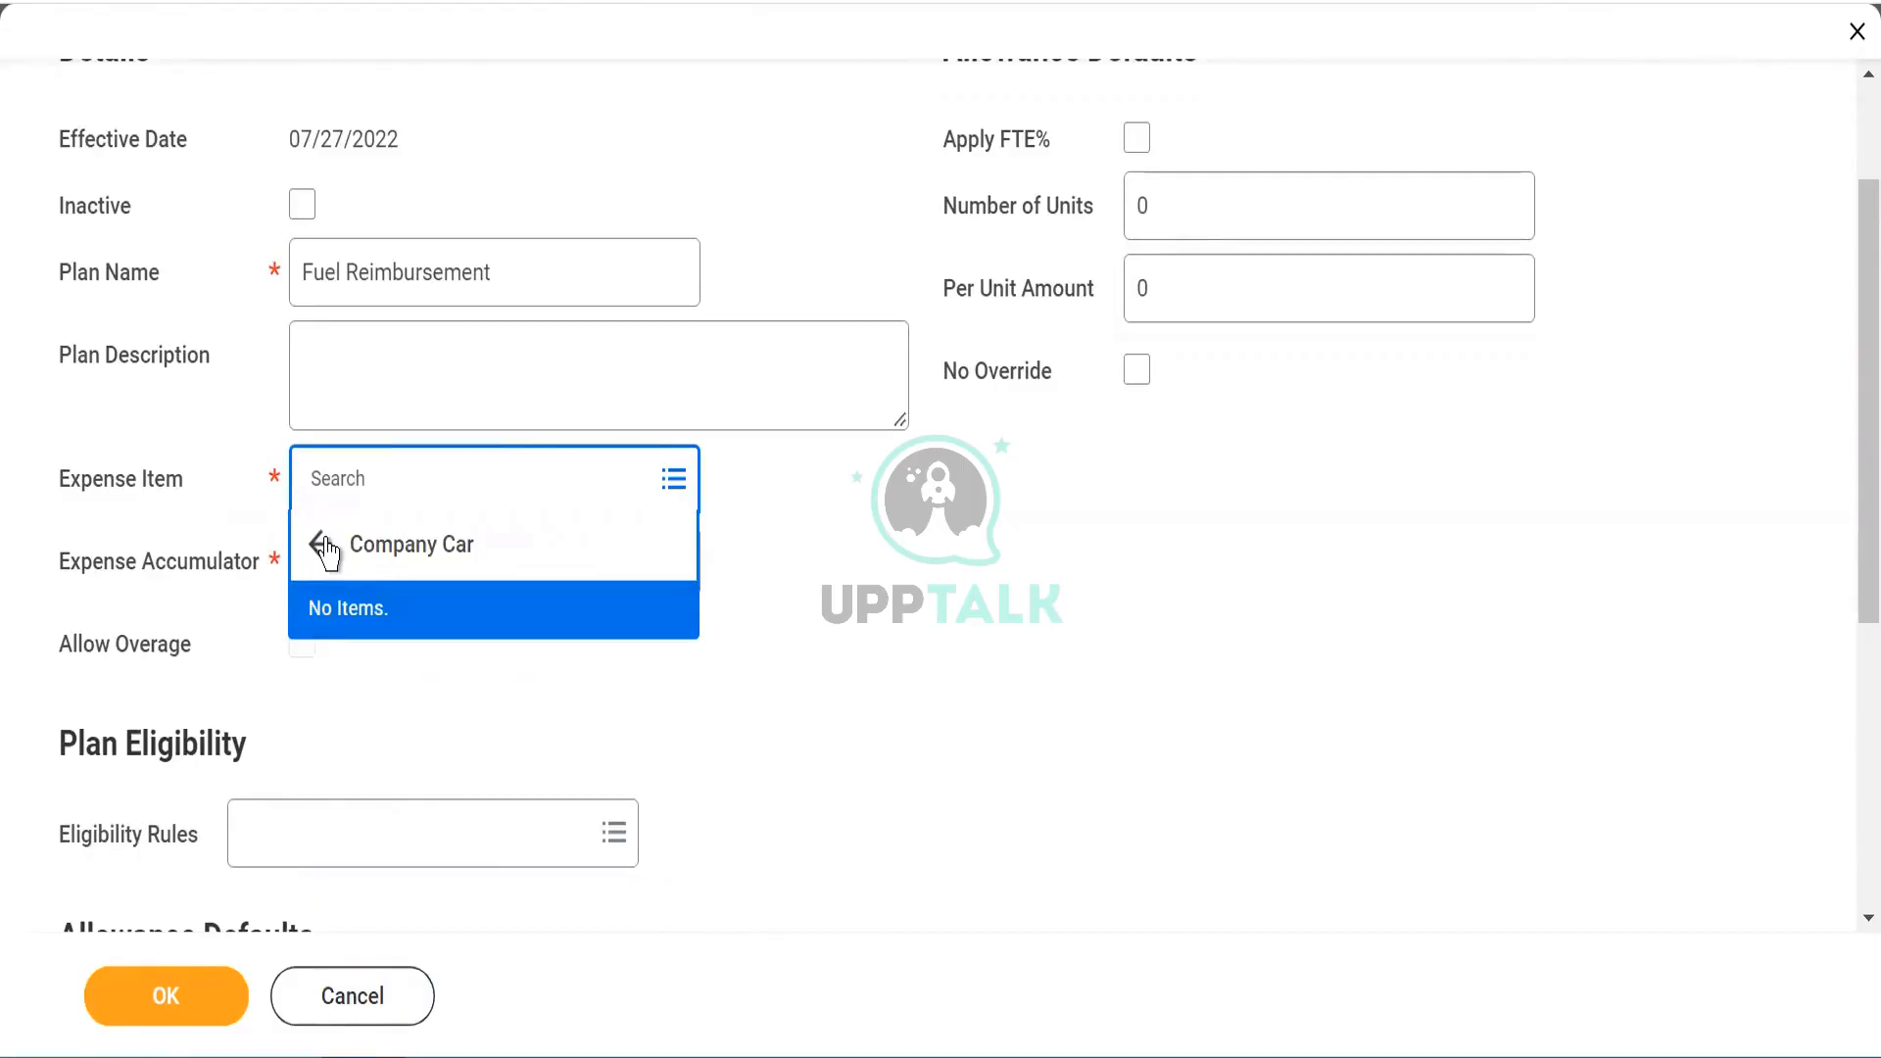
click(320, 545)
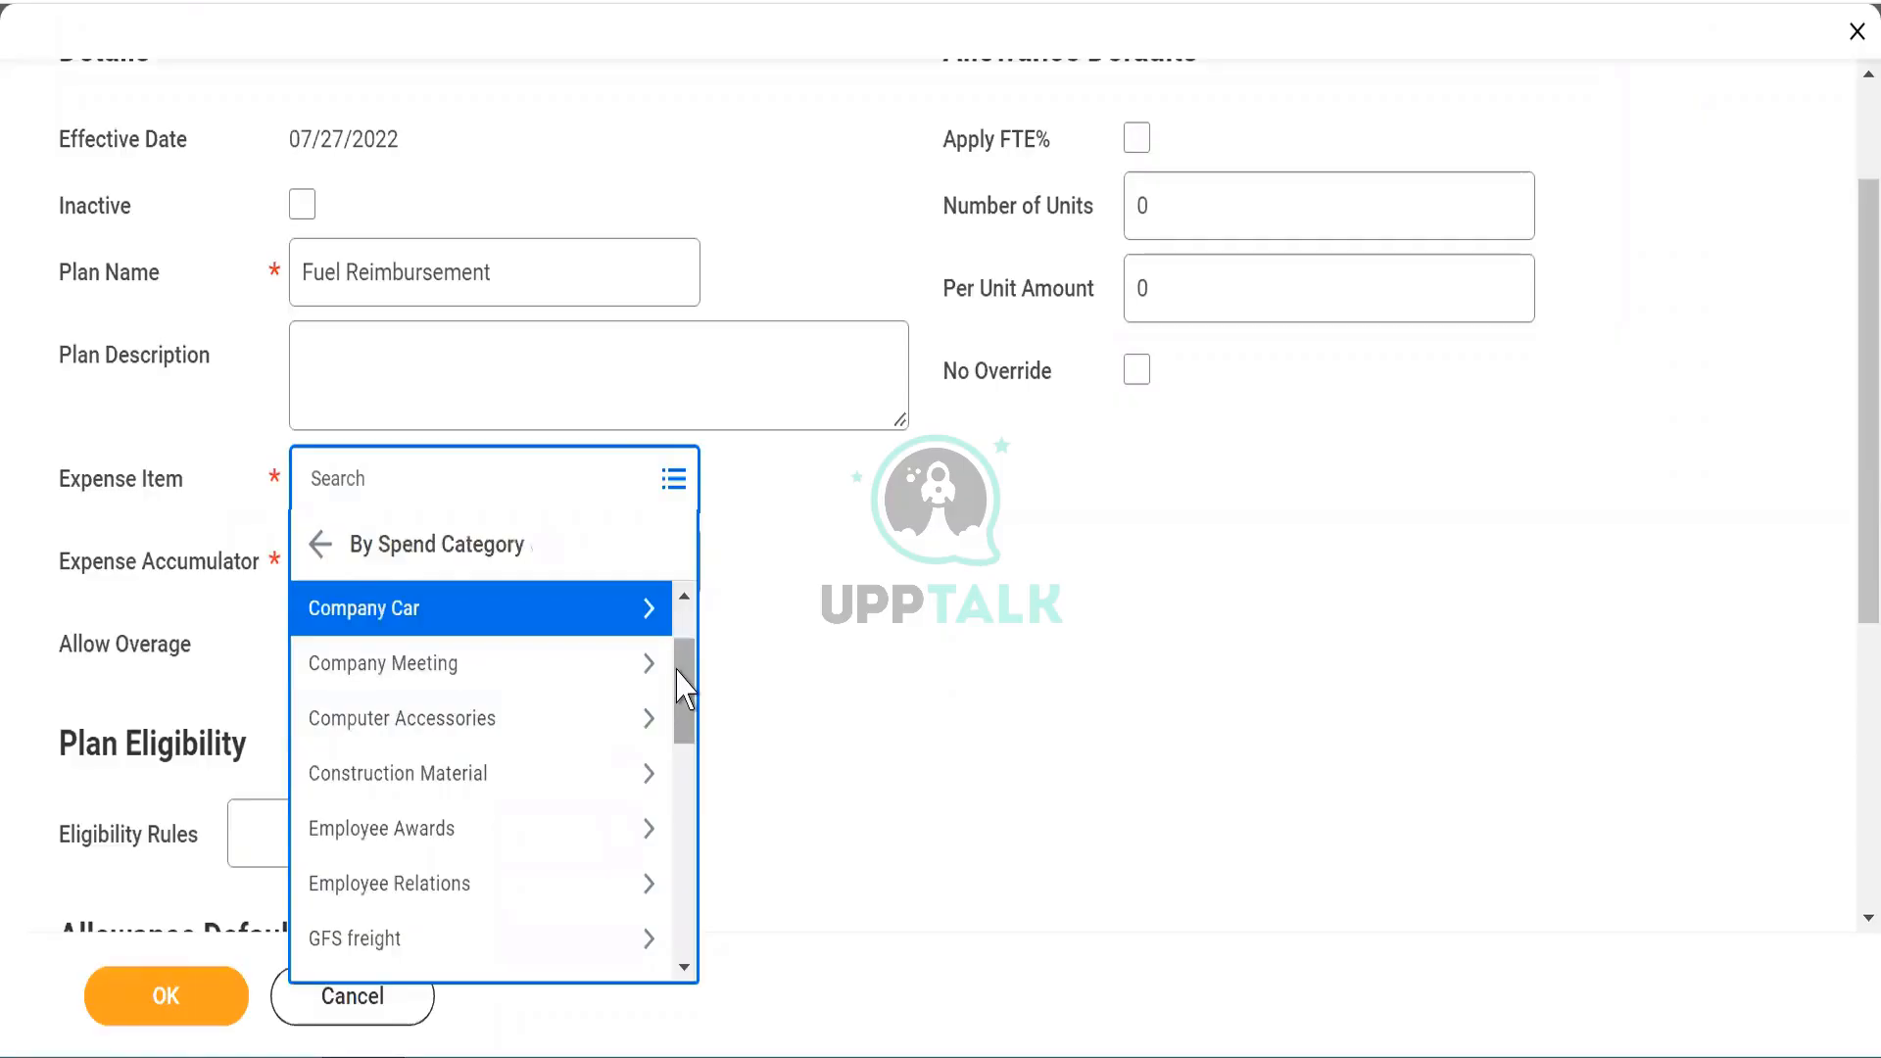
drag(685, 688, 685, 716)
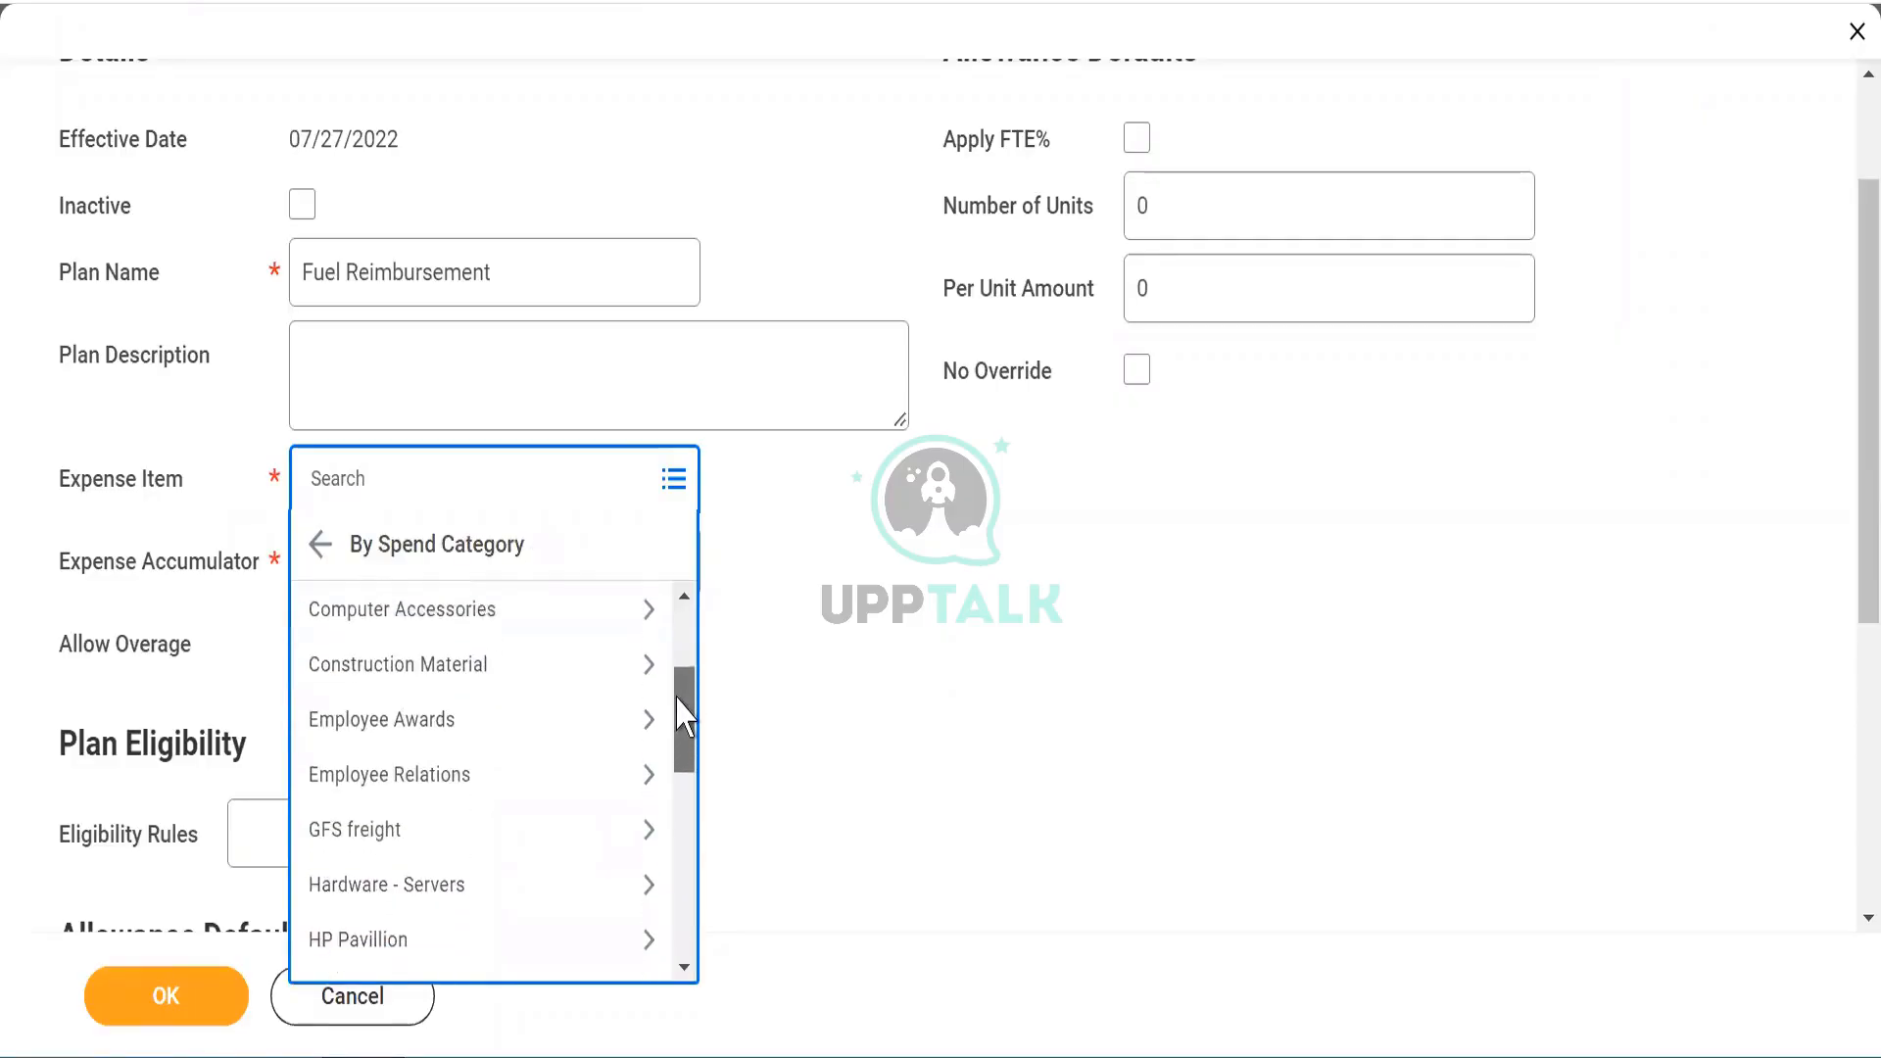
click(873, 695)
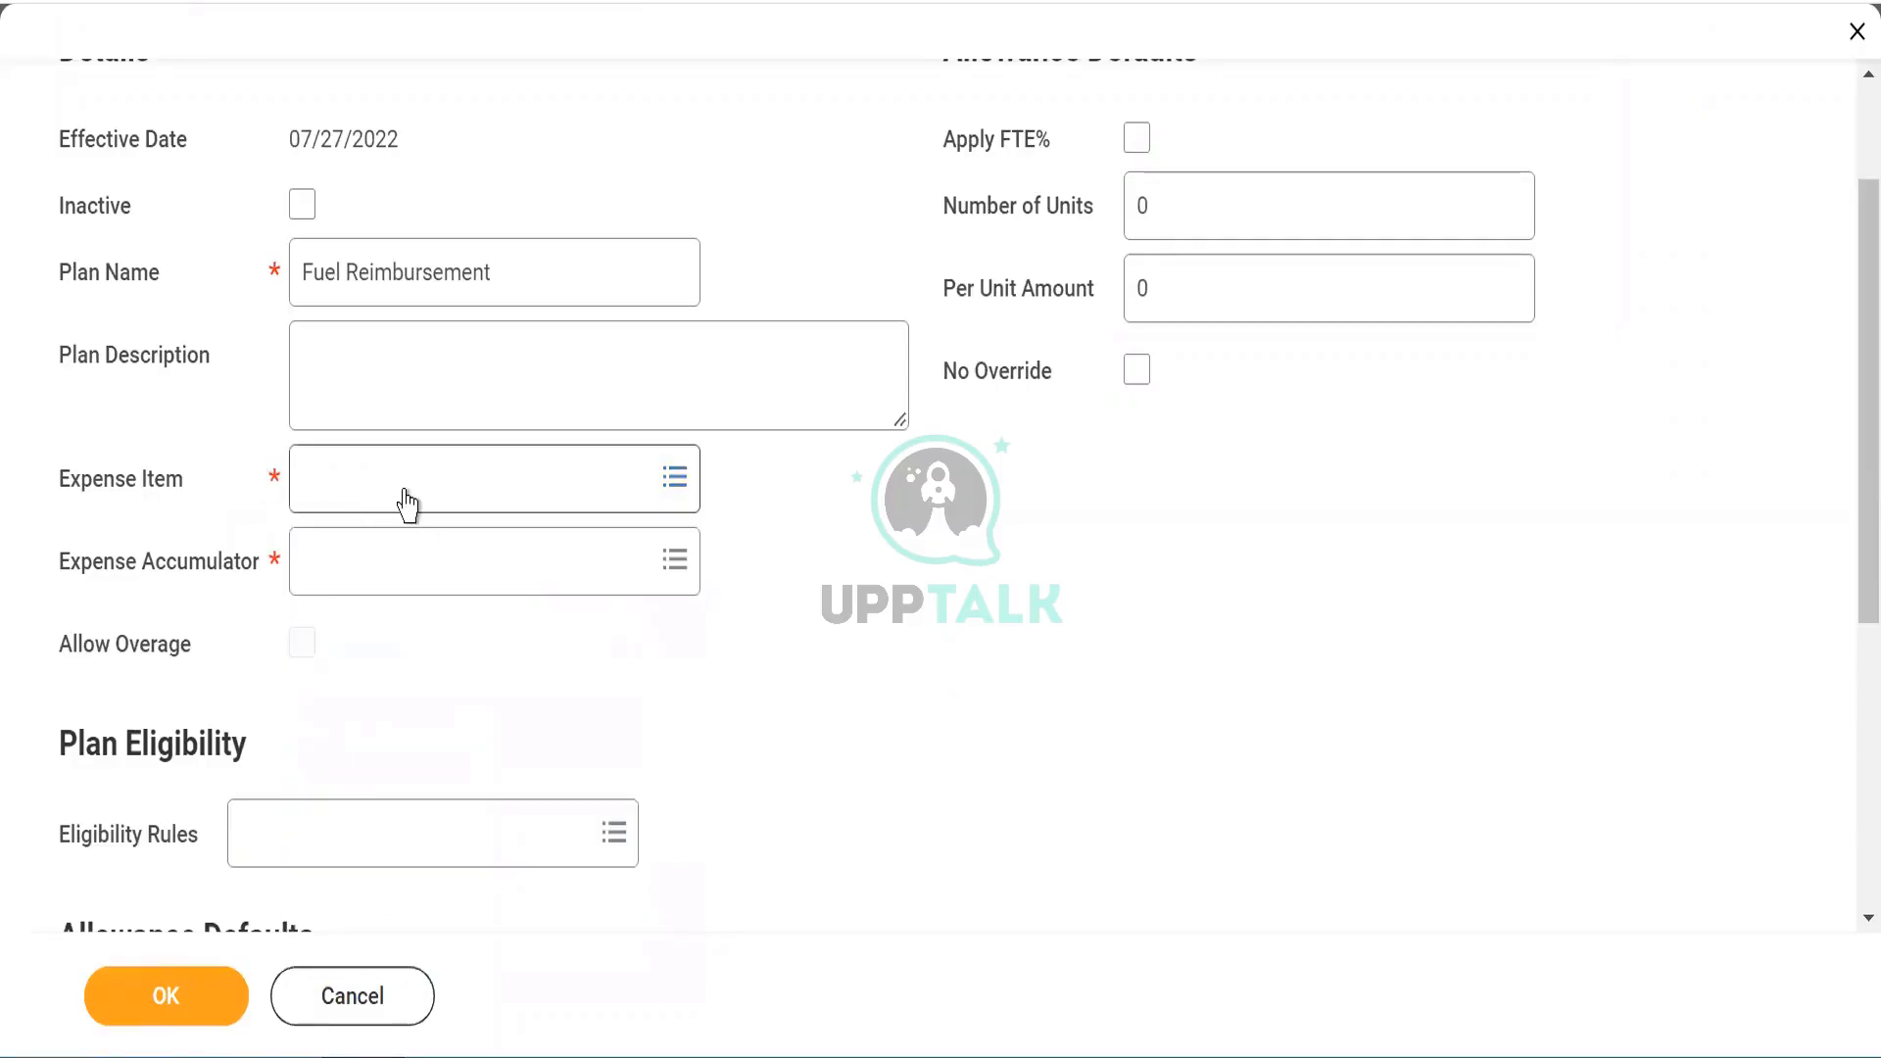
Step: Examine the expense accumulator options and the remaining eligibility and allowance default fields of the plan
click(323, 569)
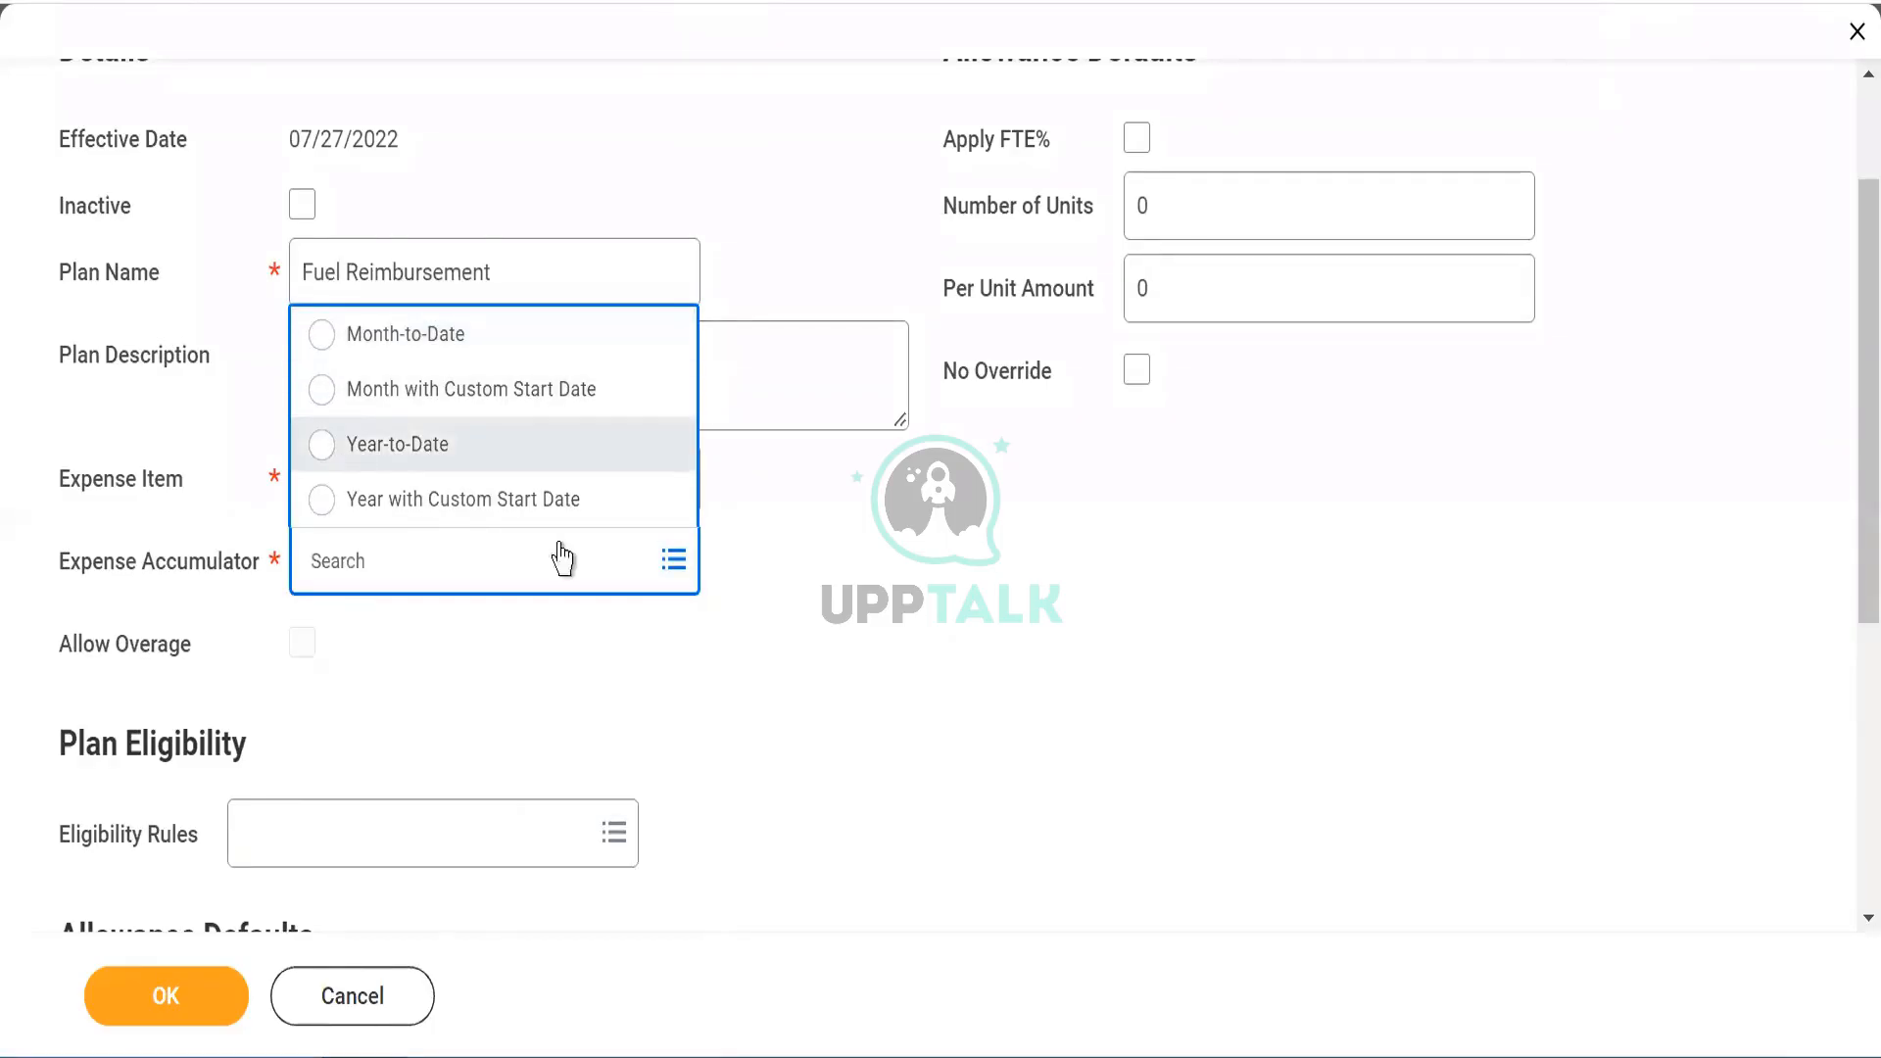
click(750, 705)
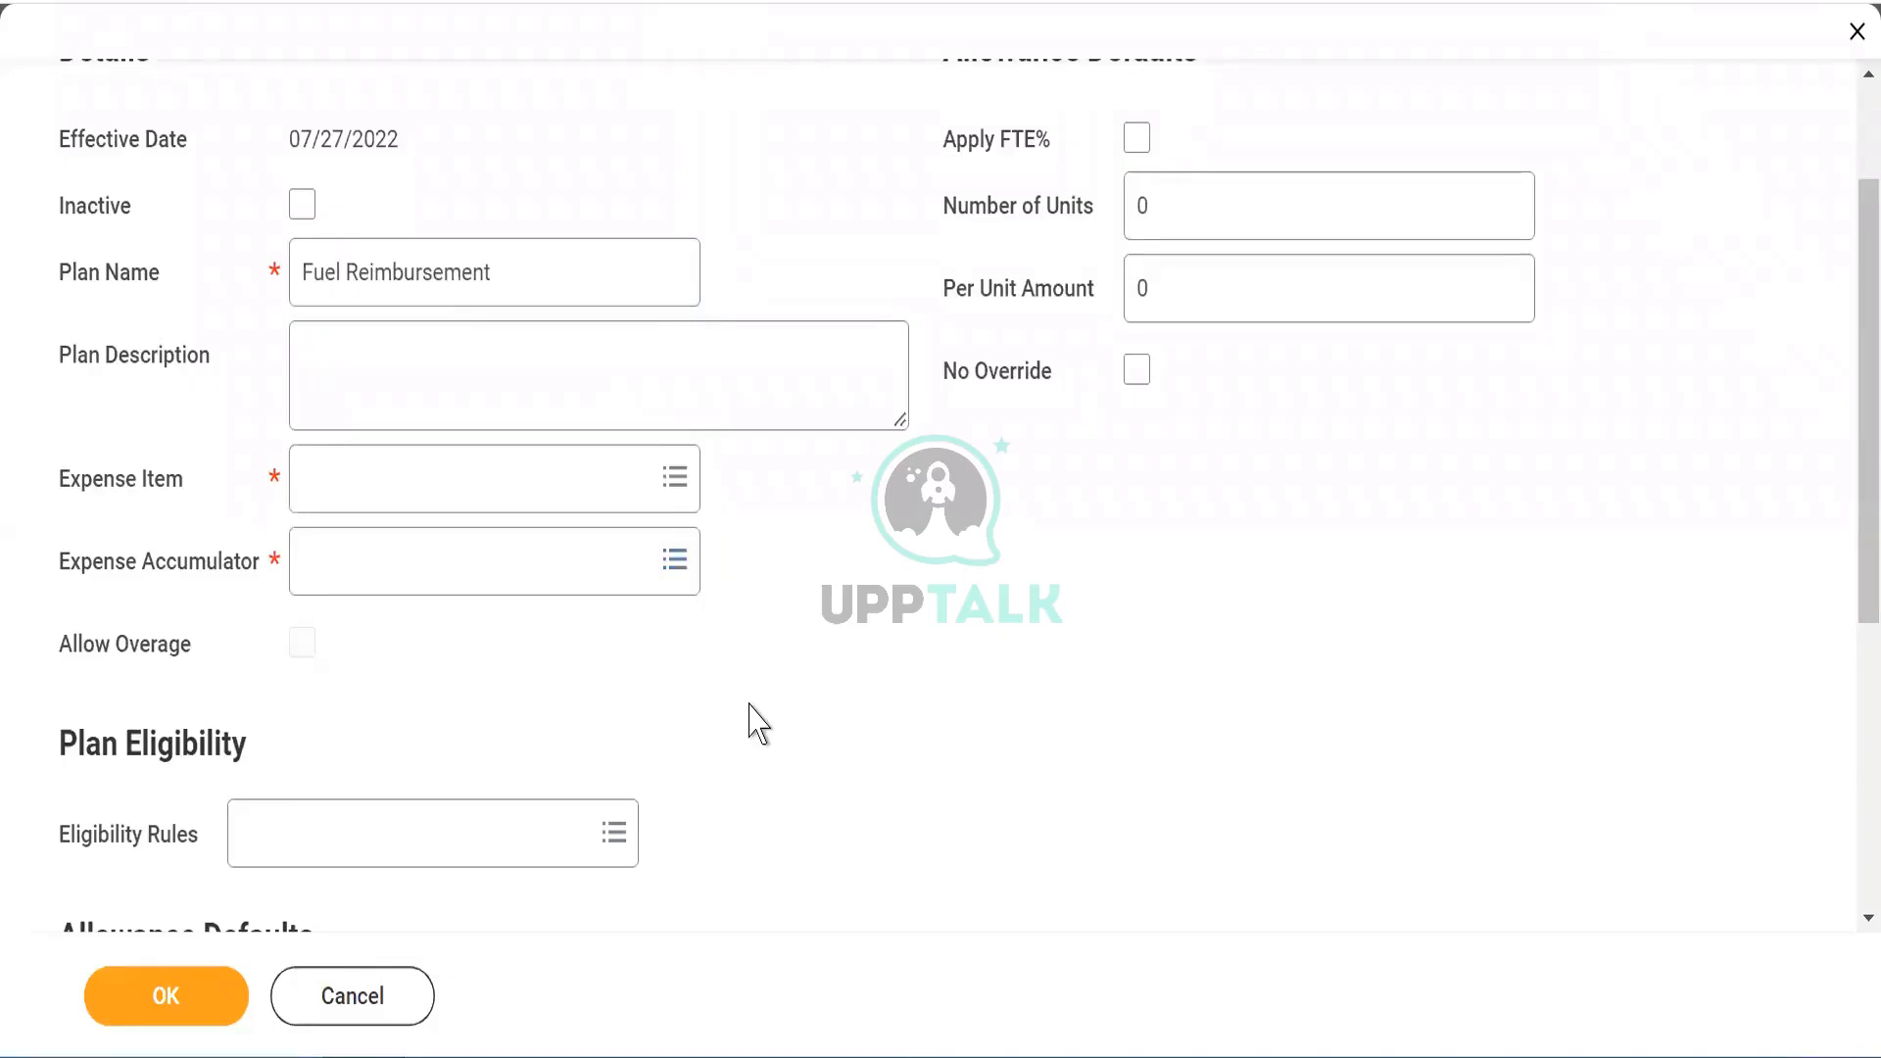
click(339, 560)
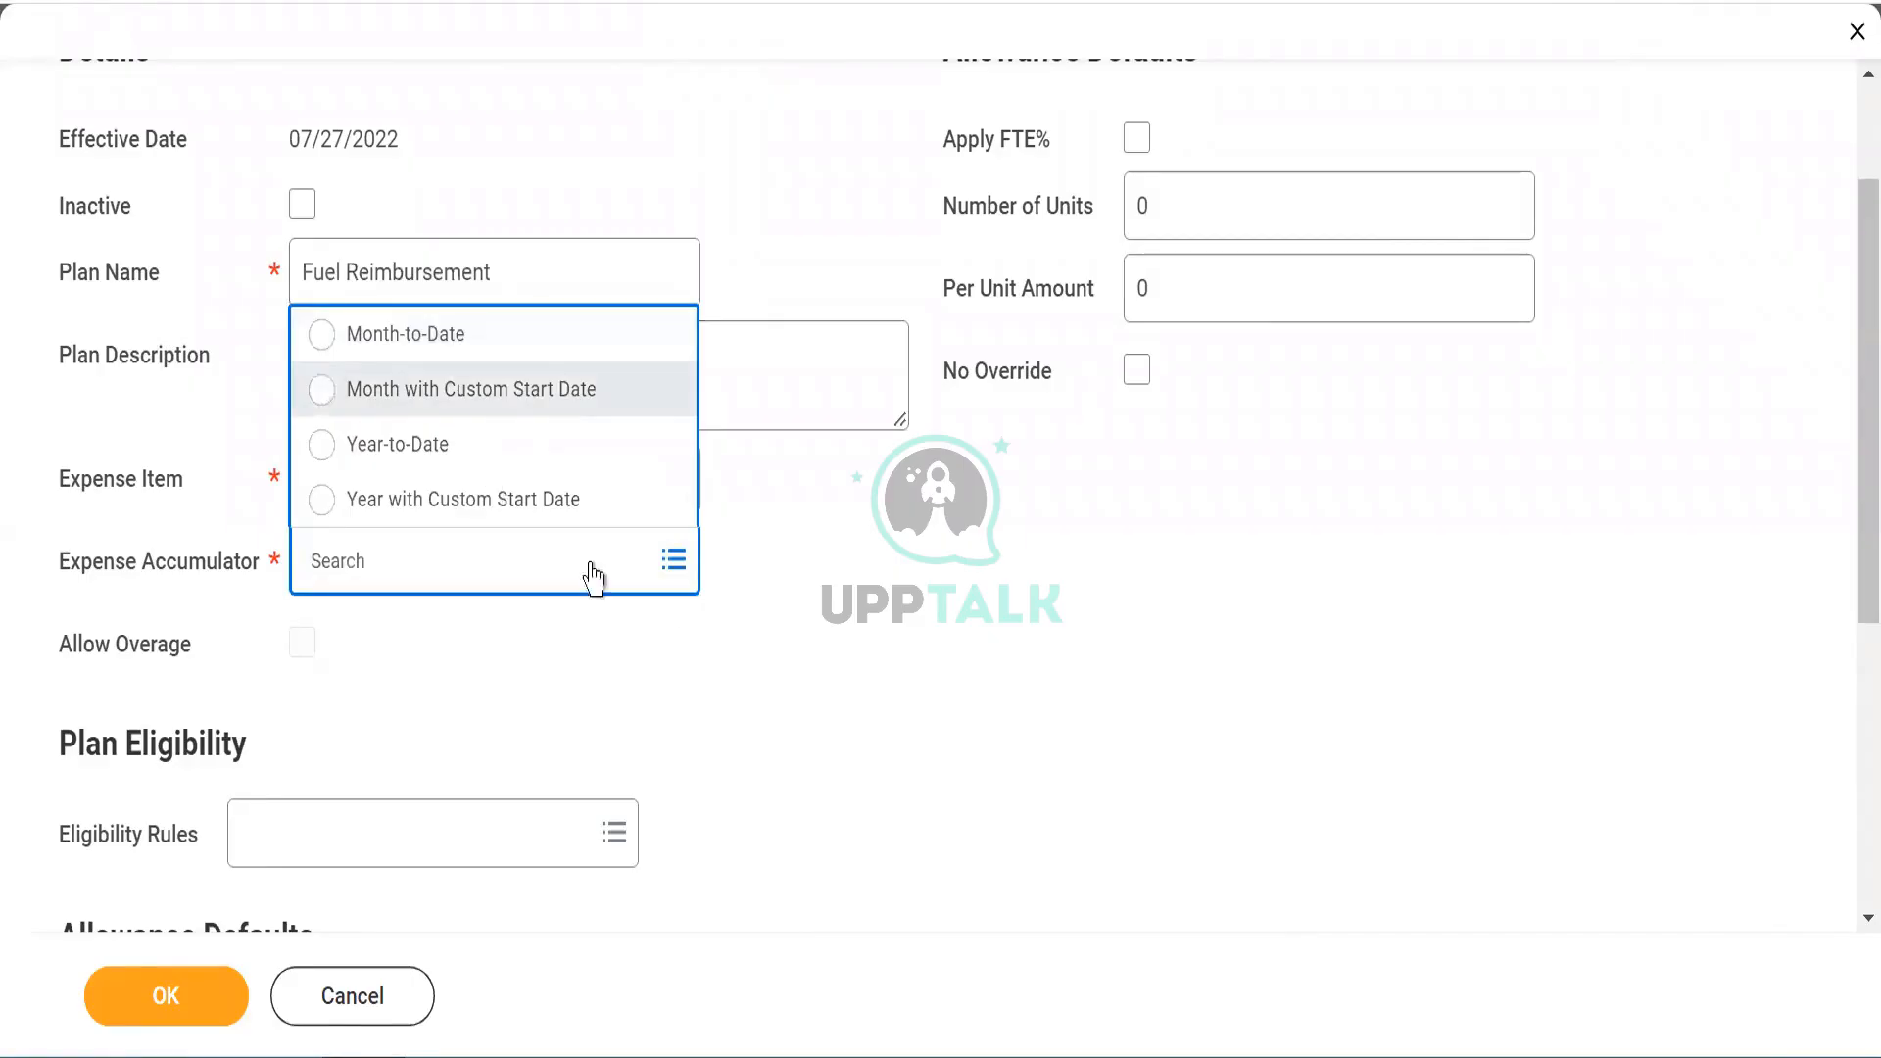
click(803, 697)
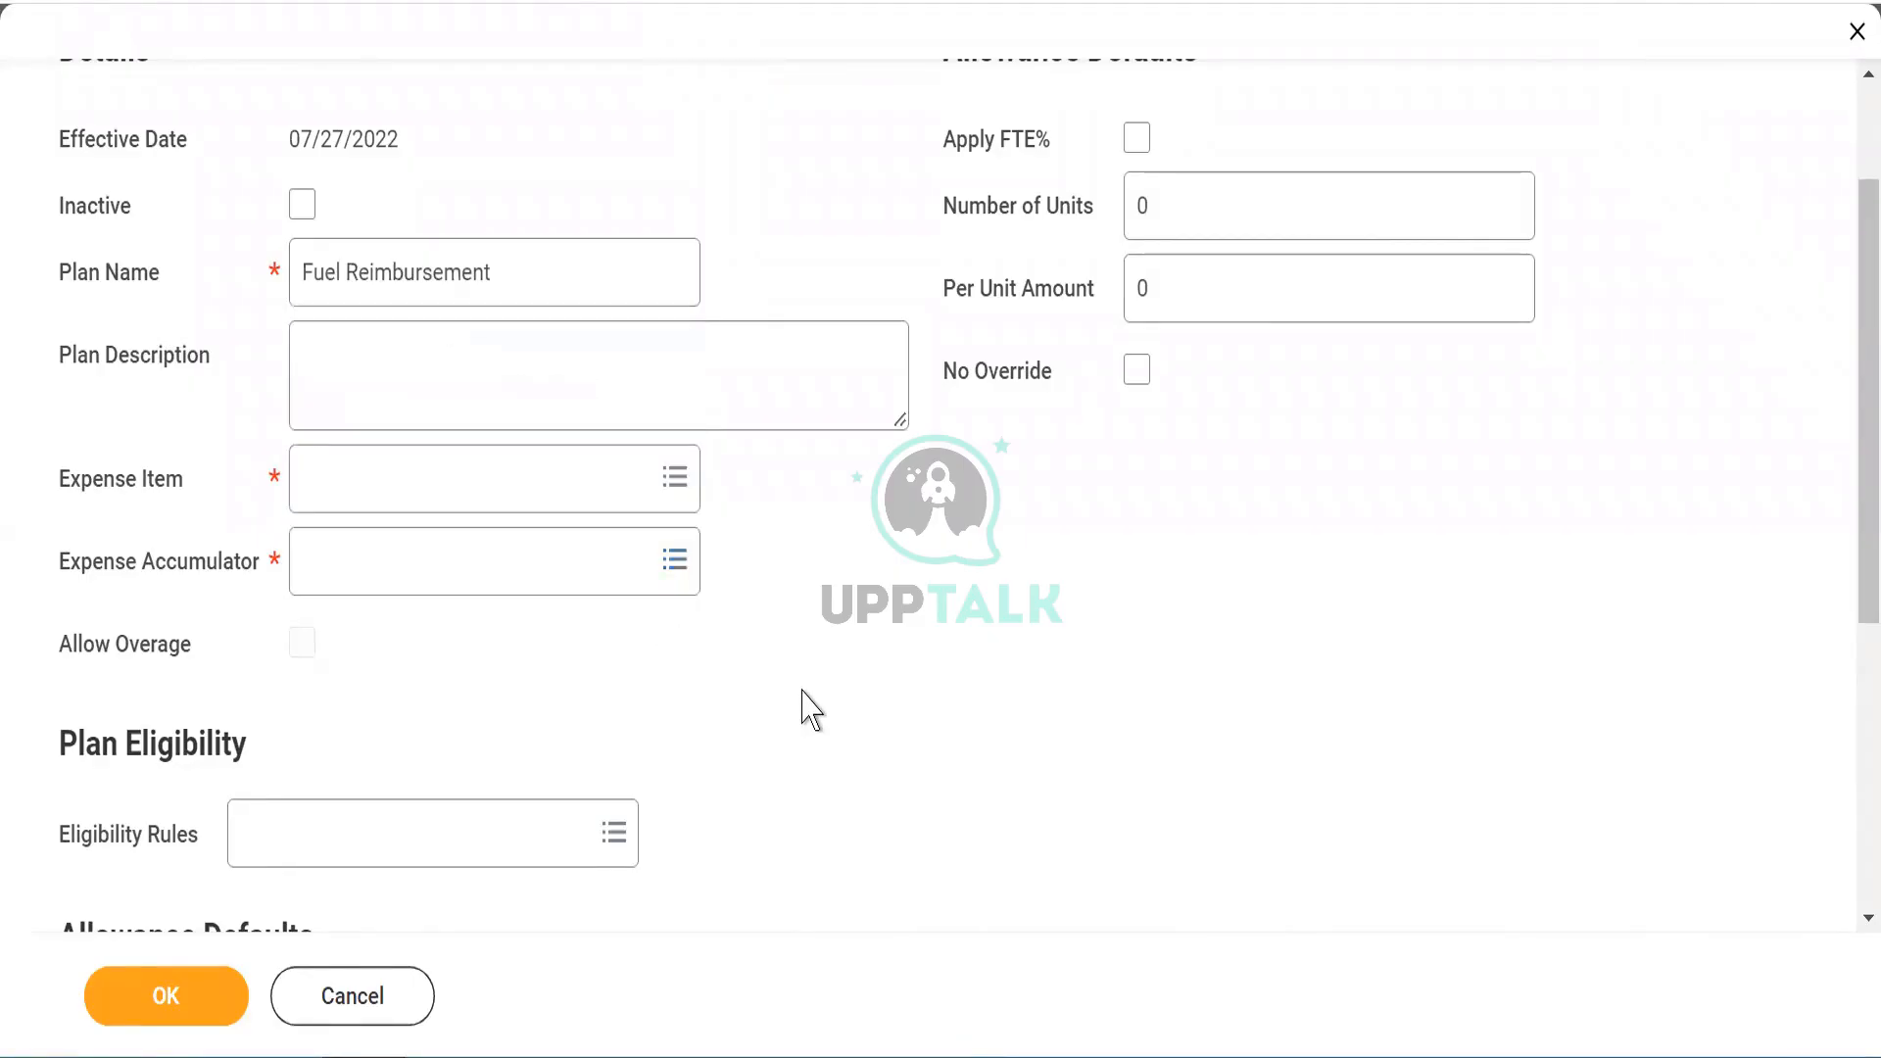
scroll(802, 691, down, 5)
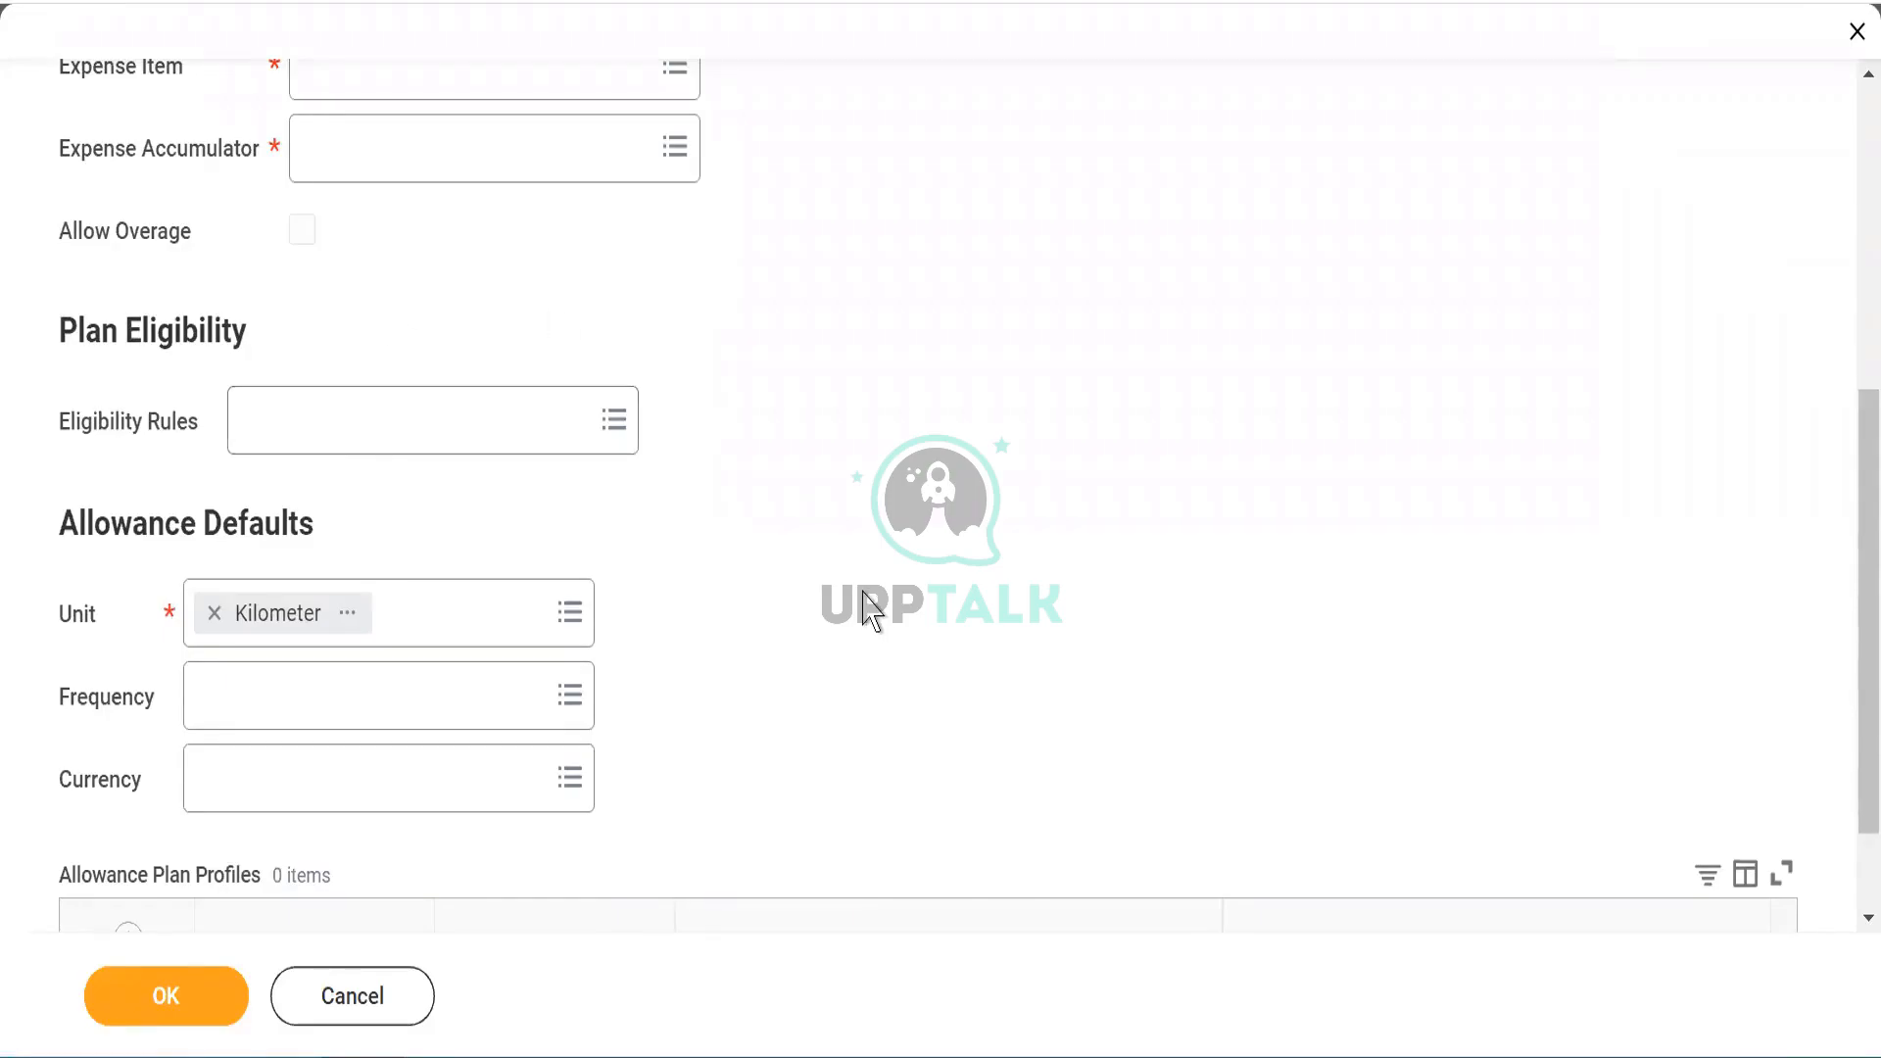
scroll(870, 609, up, 6)
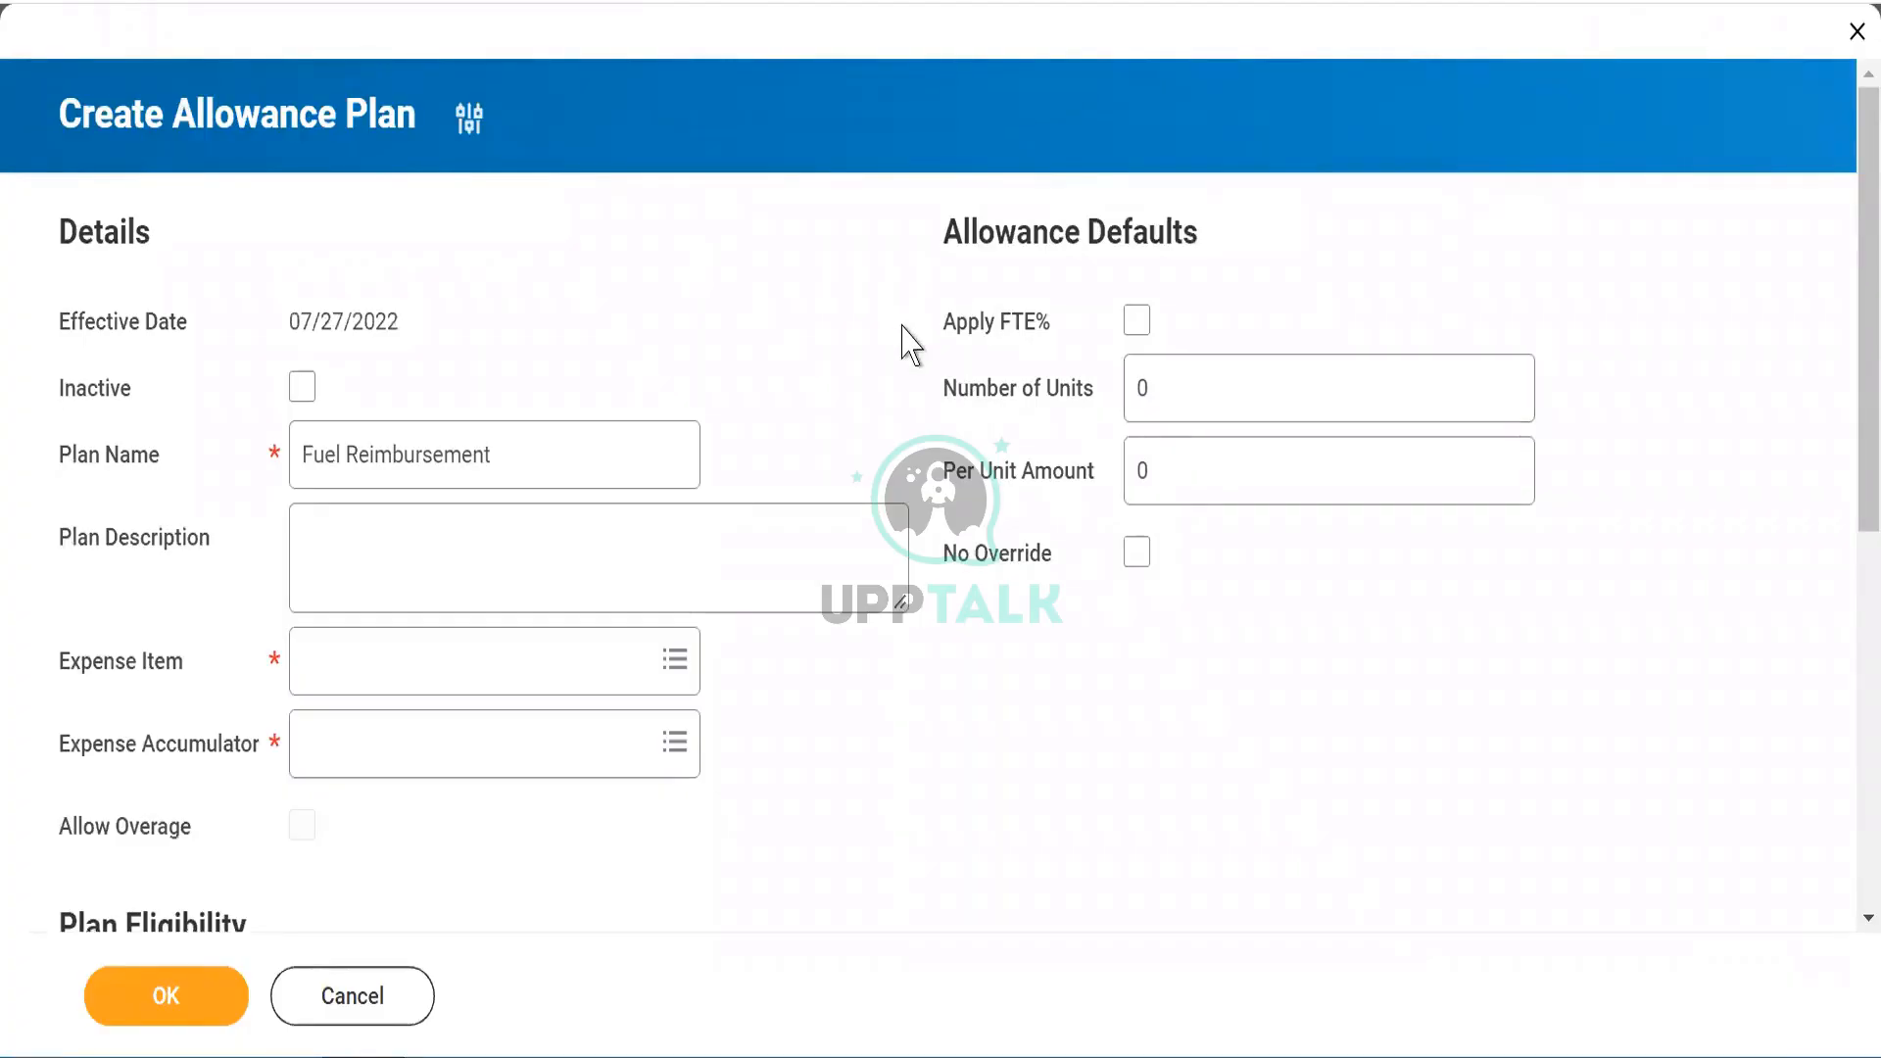
Step: Apply FTE% with 400 units at 15 per unit in the allowance defaults, and discard the Fuel Reimbursement plan
click(1134, 330)
click(1180, 383)
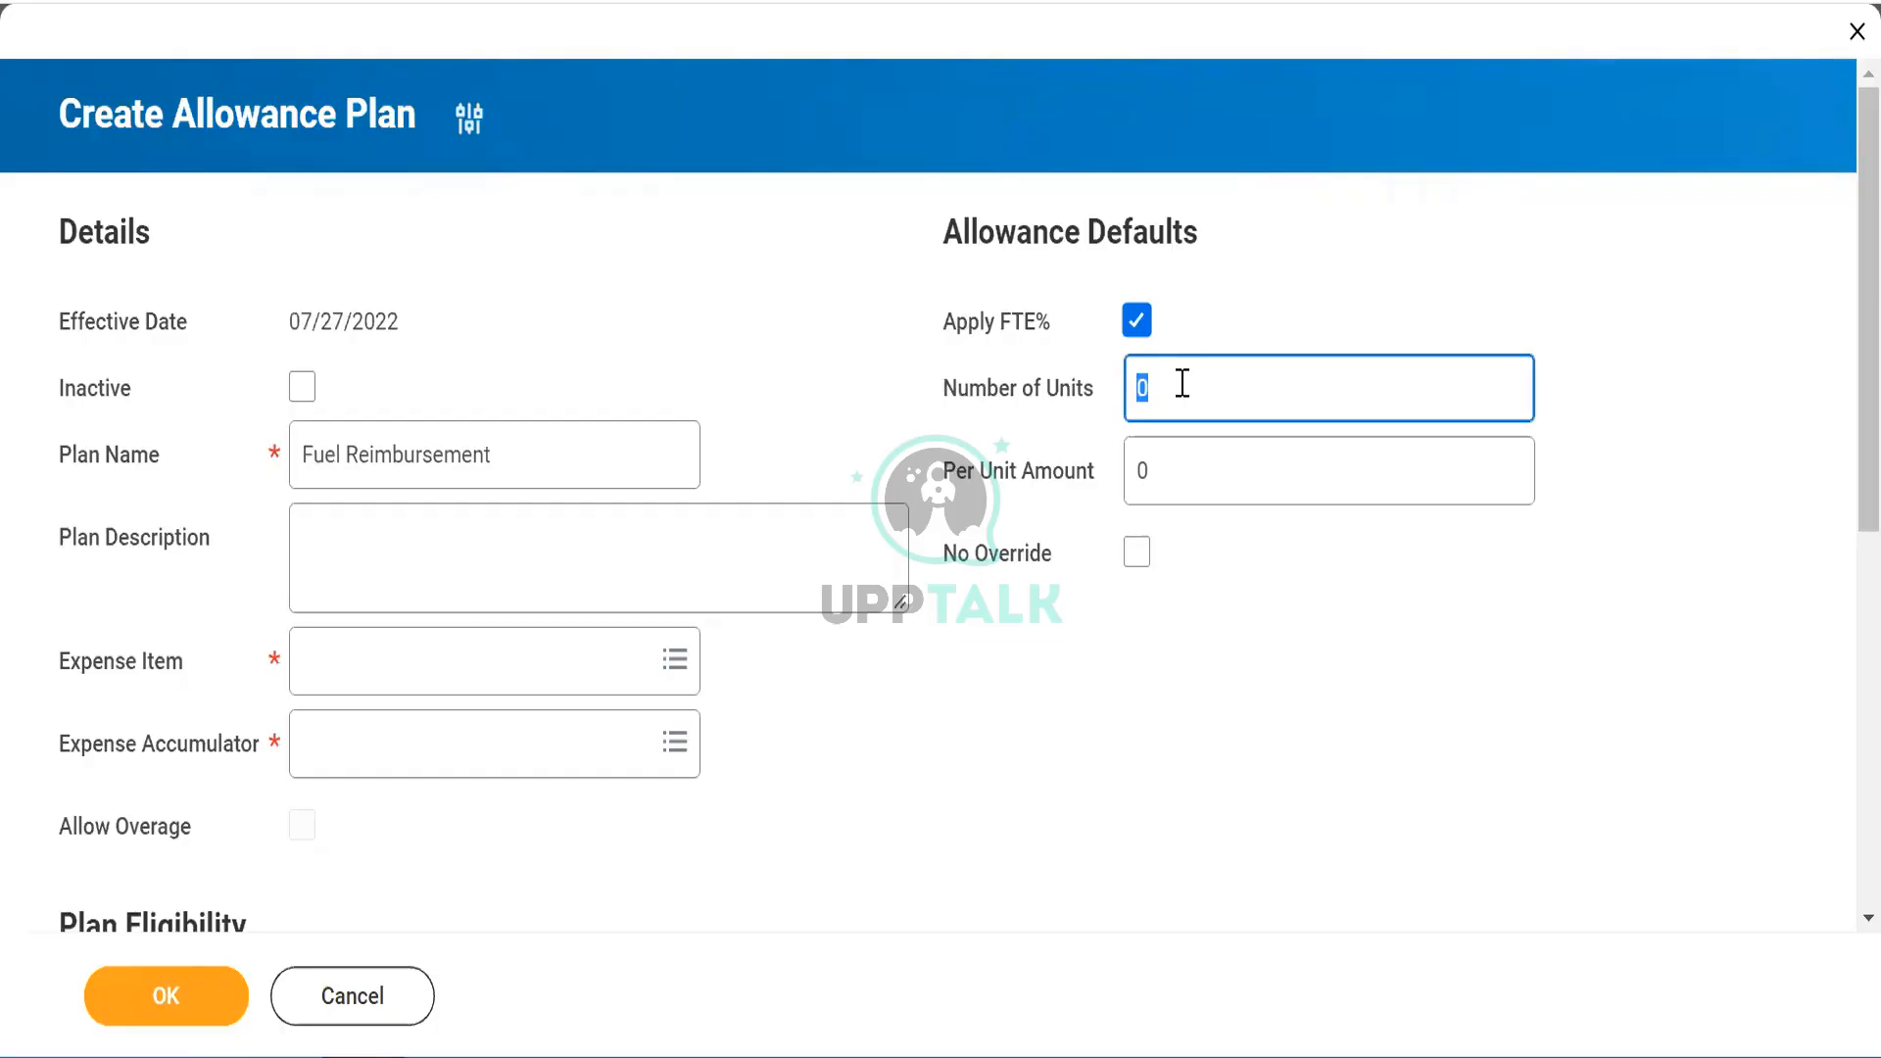
text(400)
right_click(1272, 619)
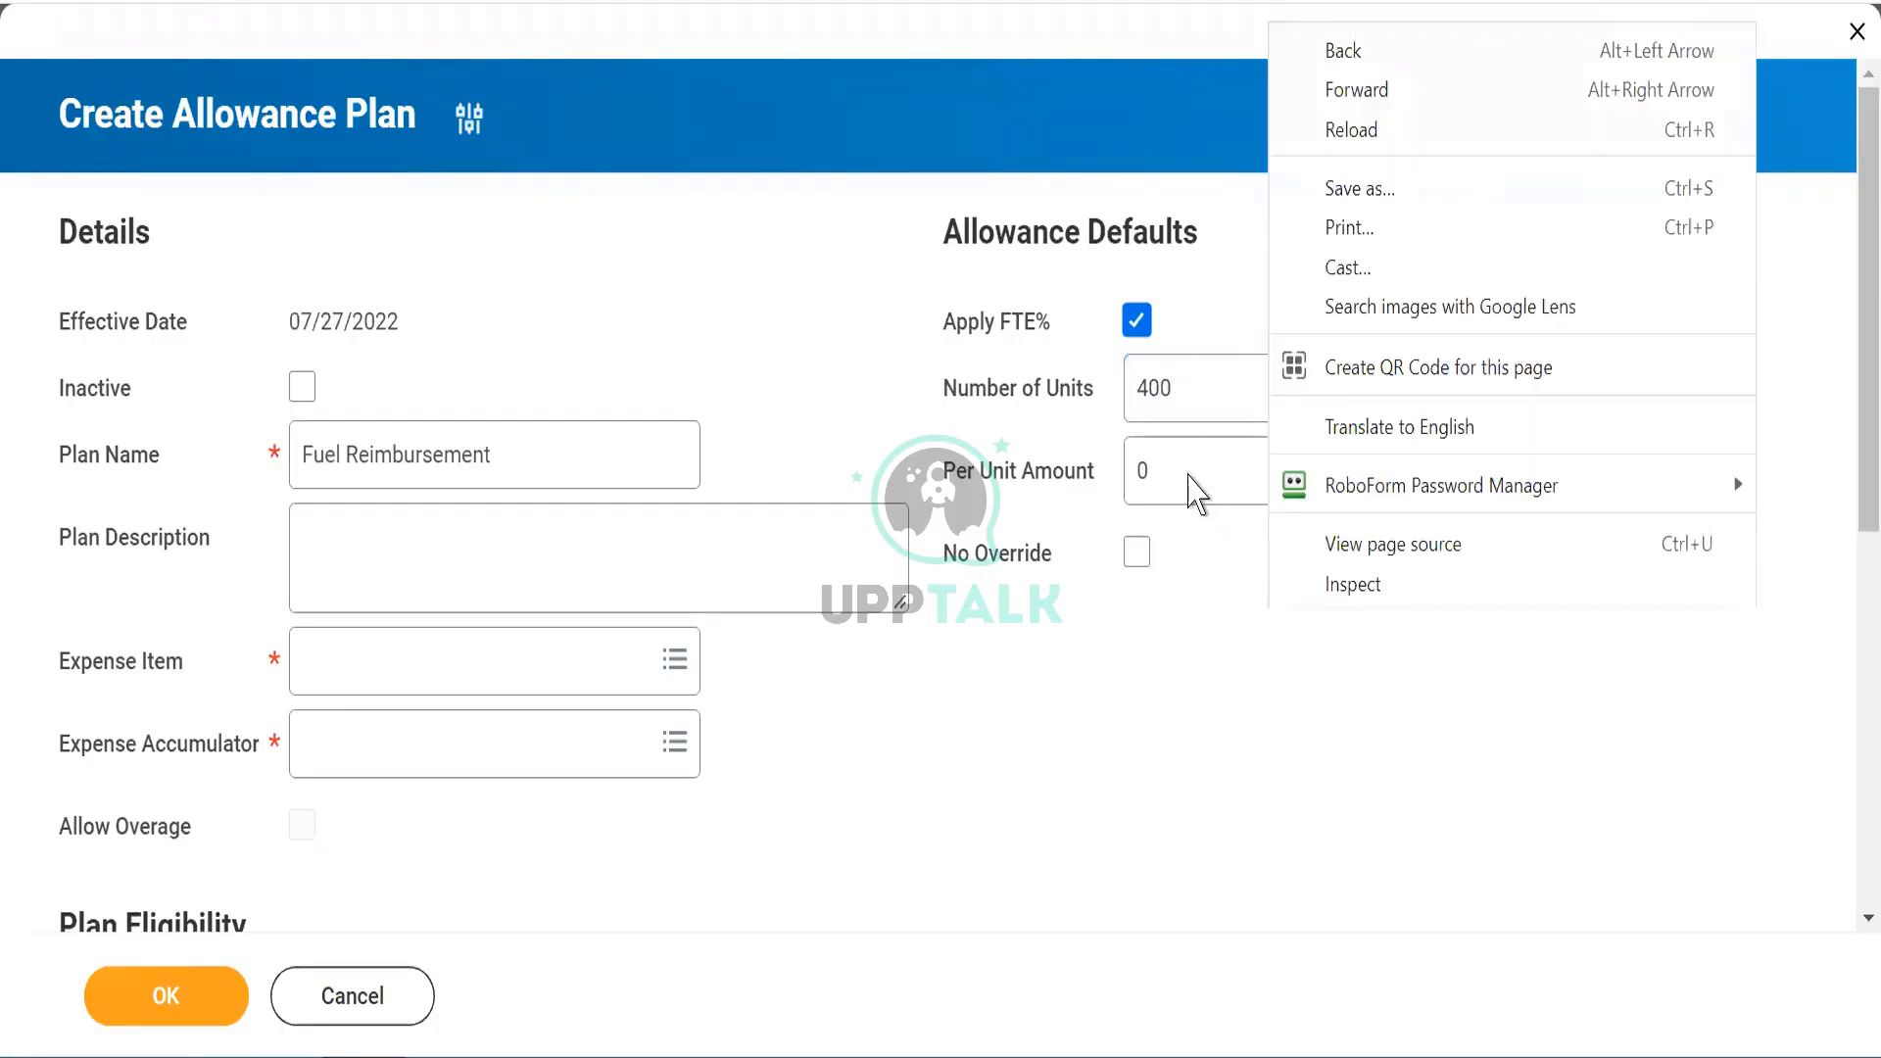
click(1189, 474)
click(1190, 474)
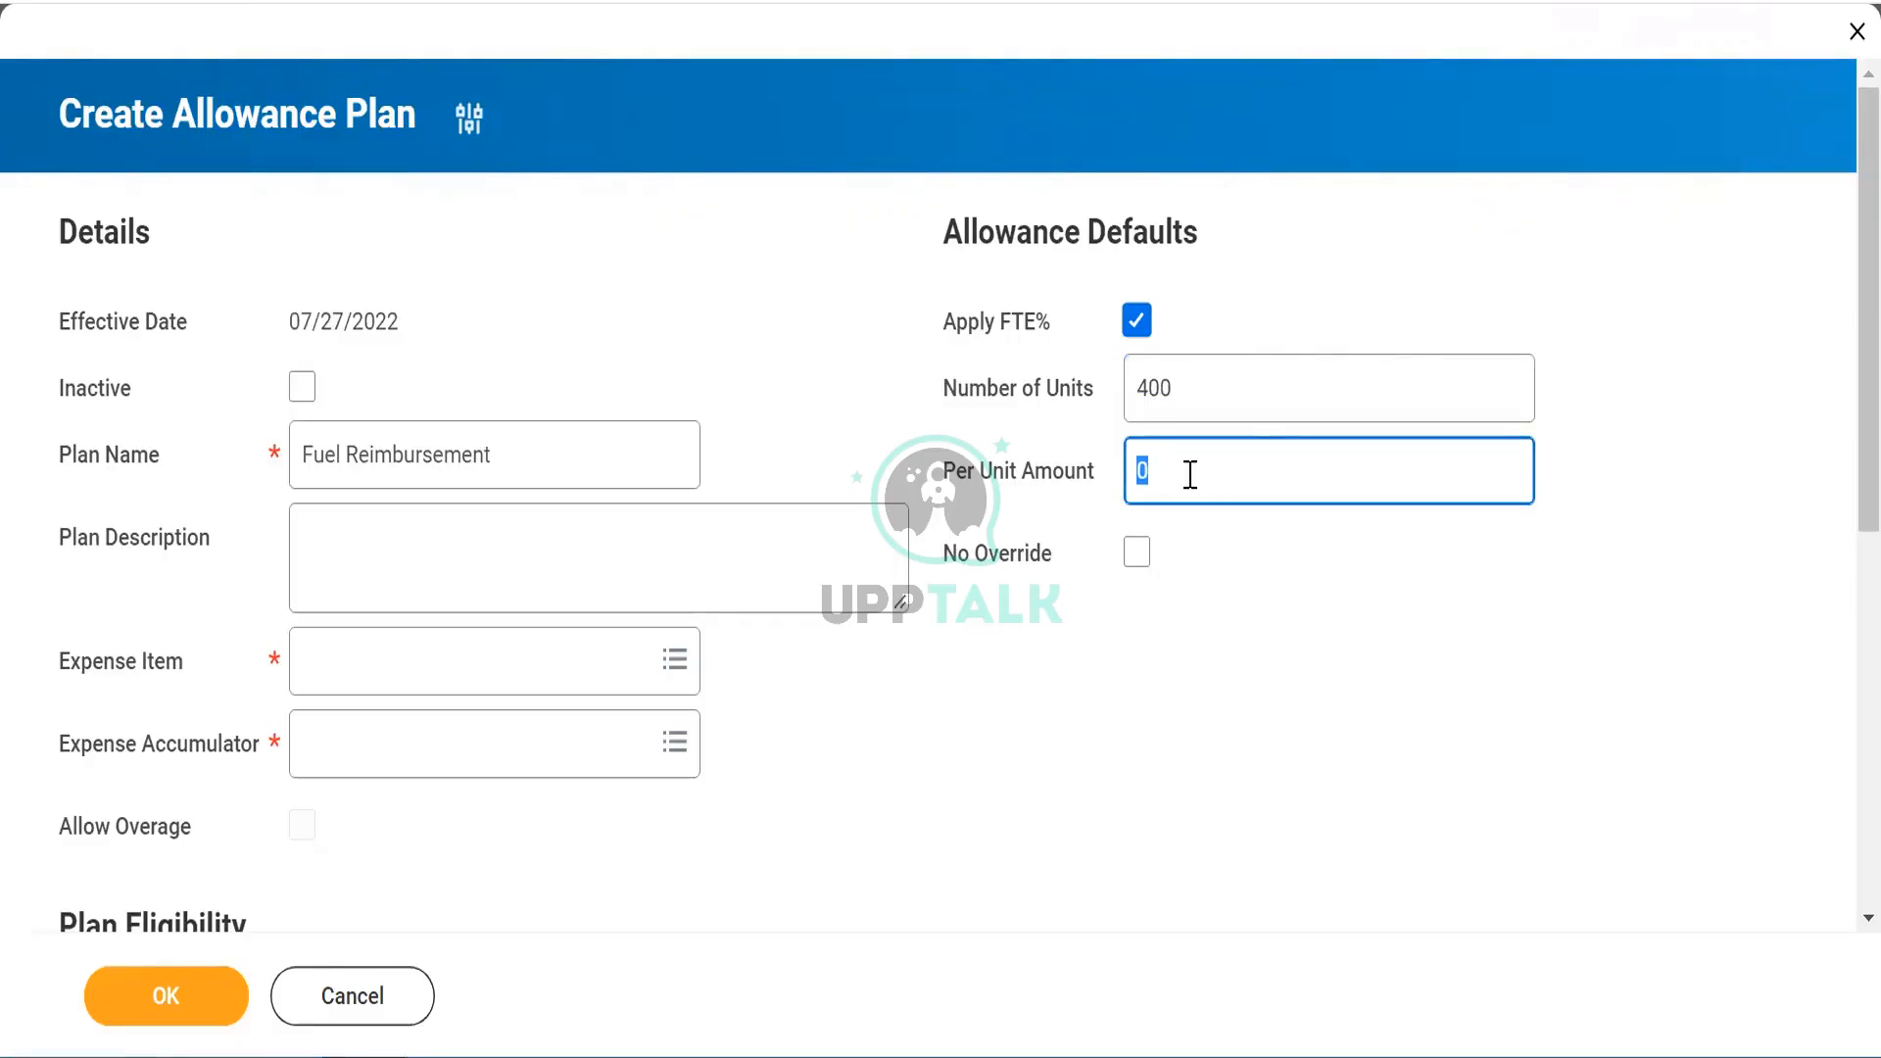
text(15)
click(1224, 693)
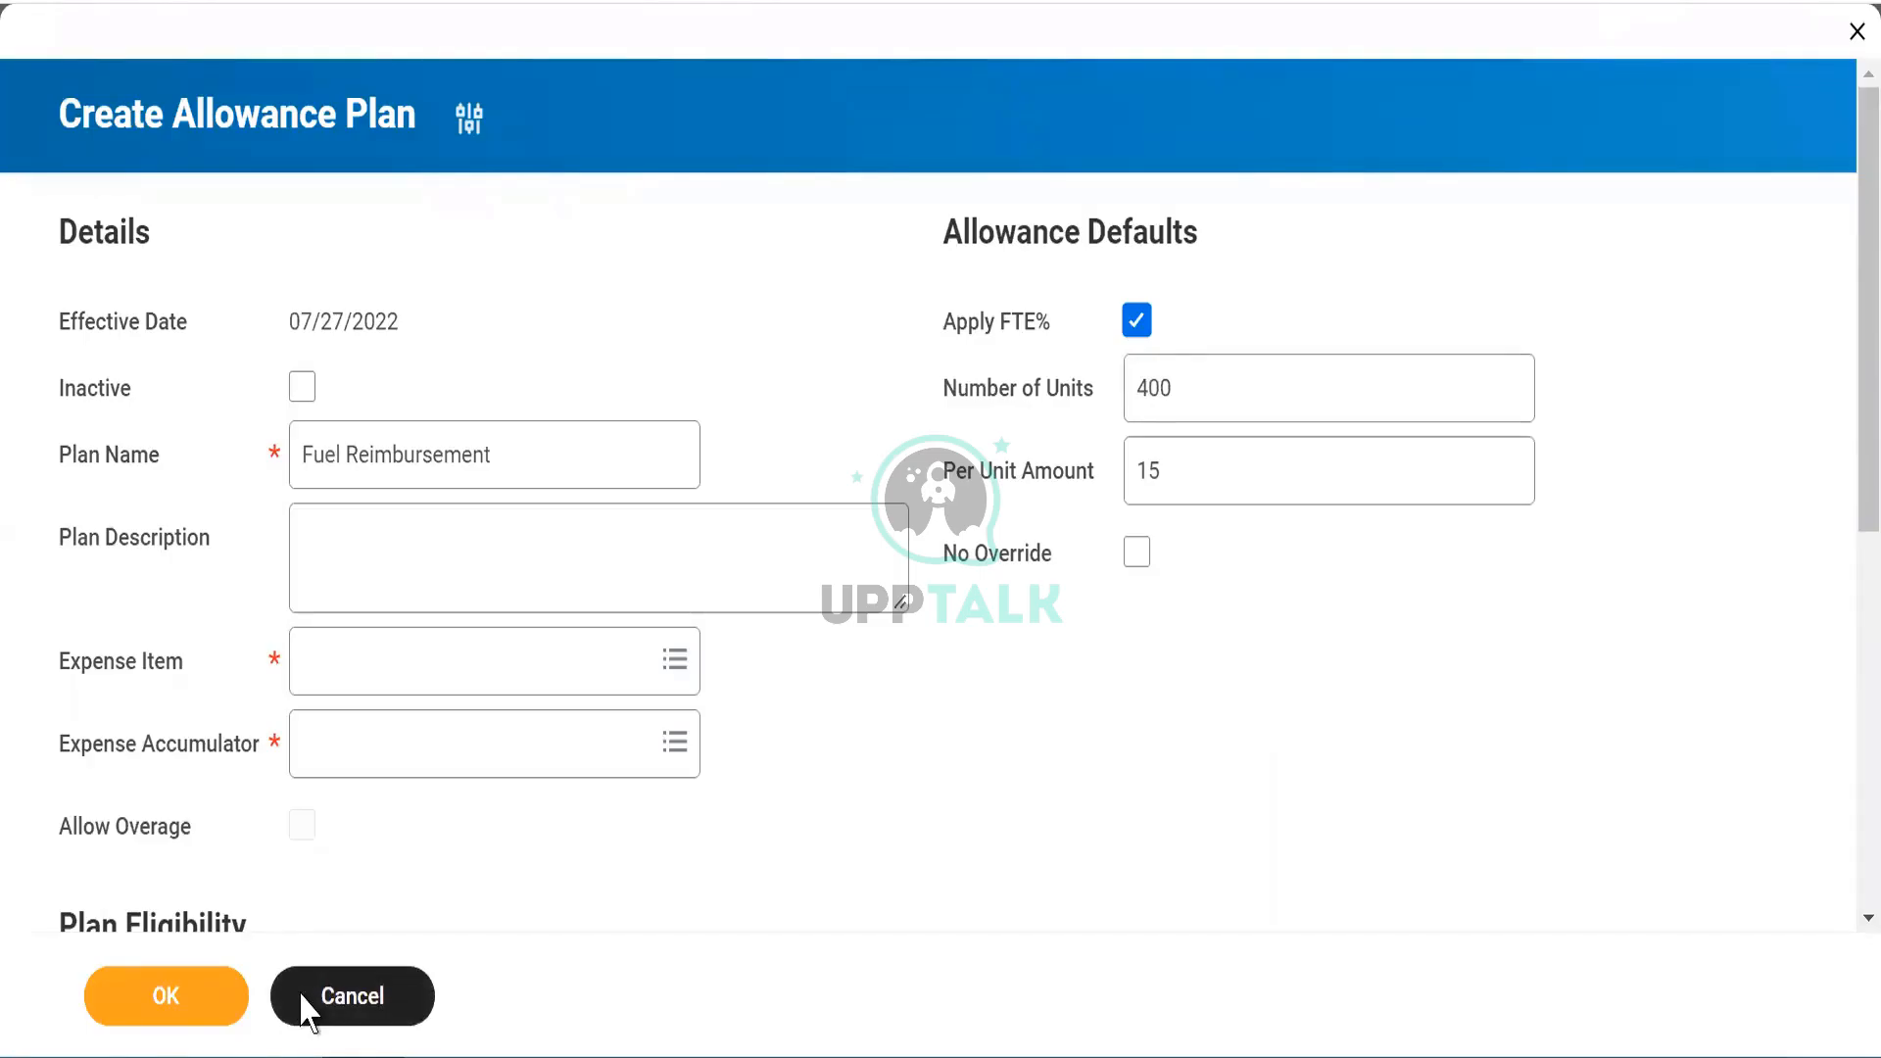
click(343, 996)
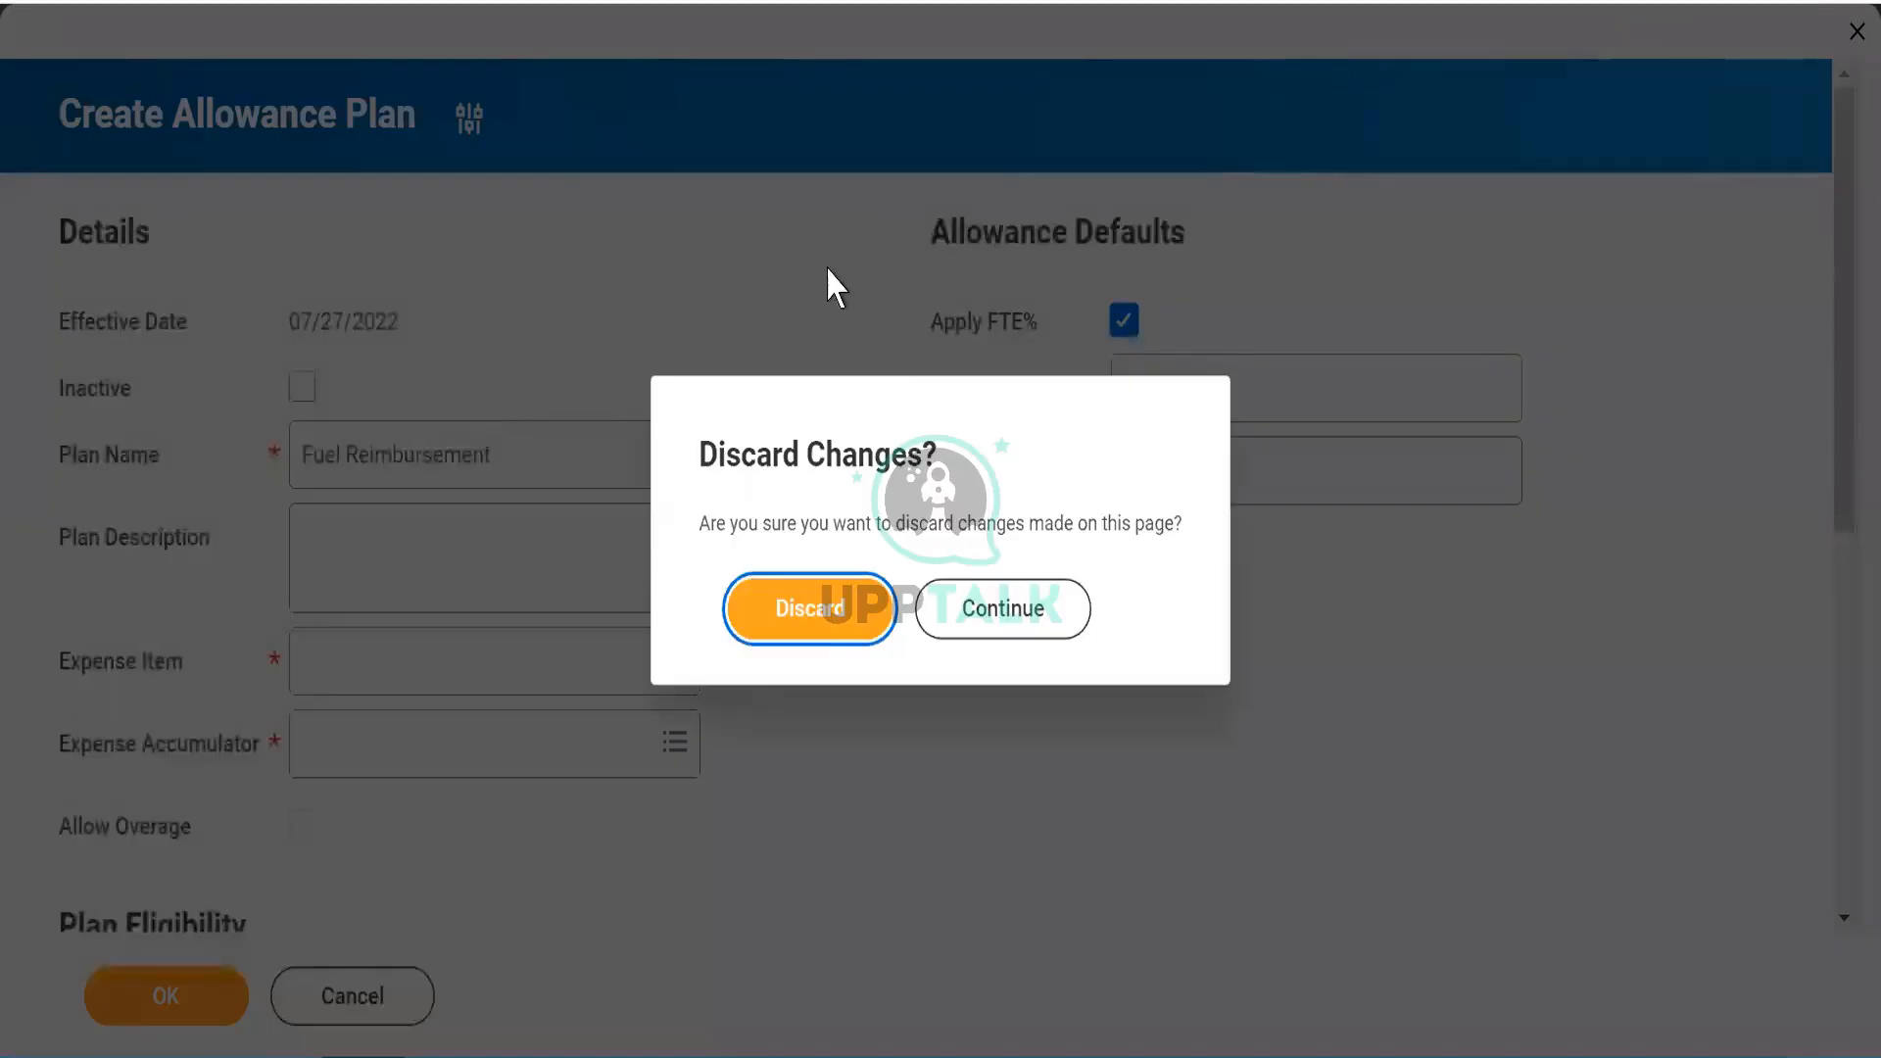
click(787, 609)
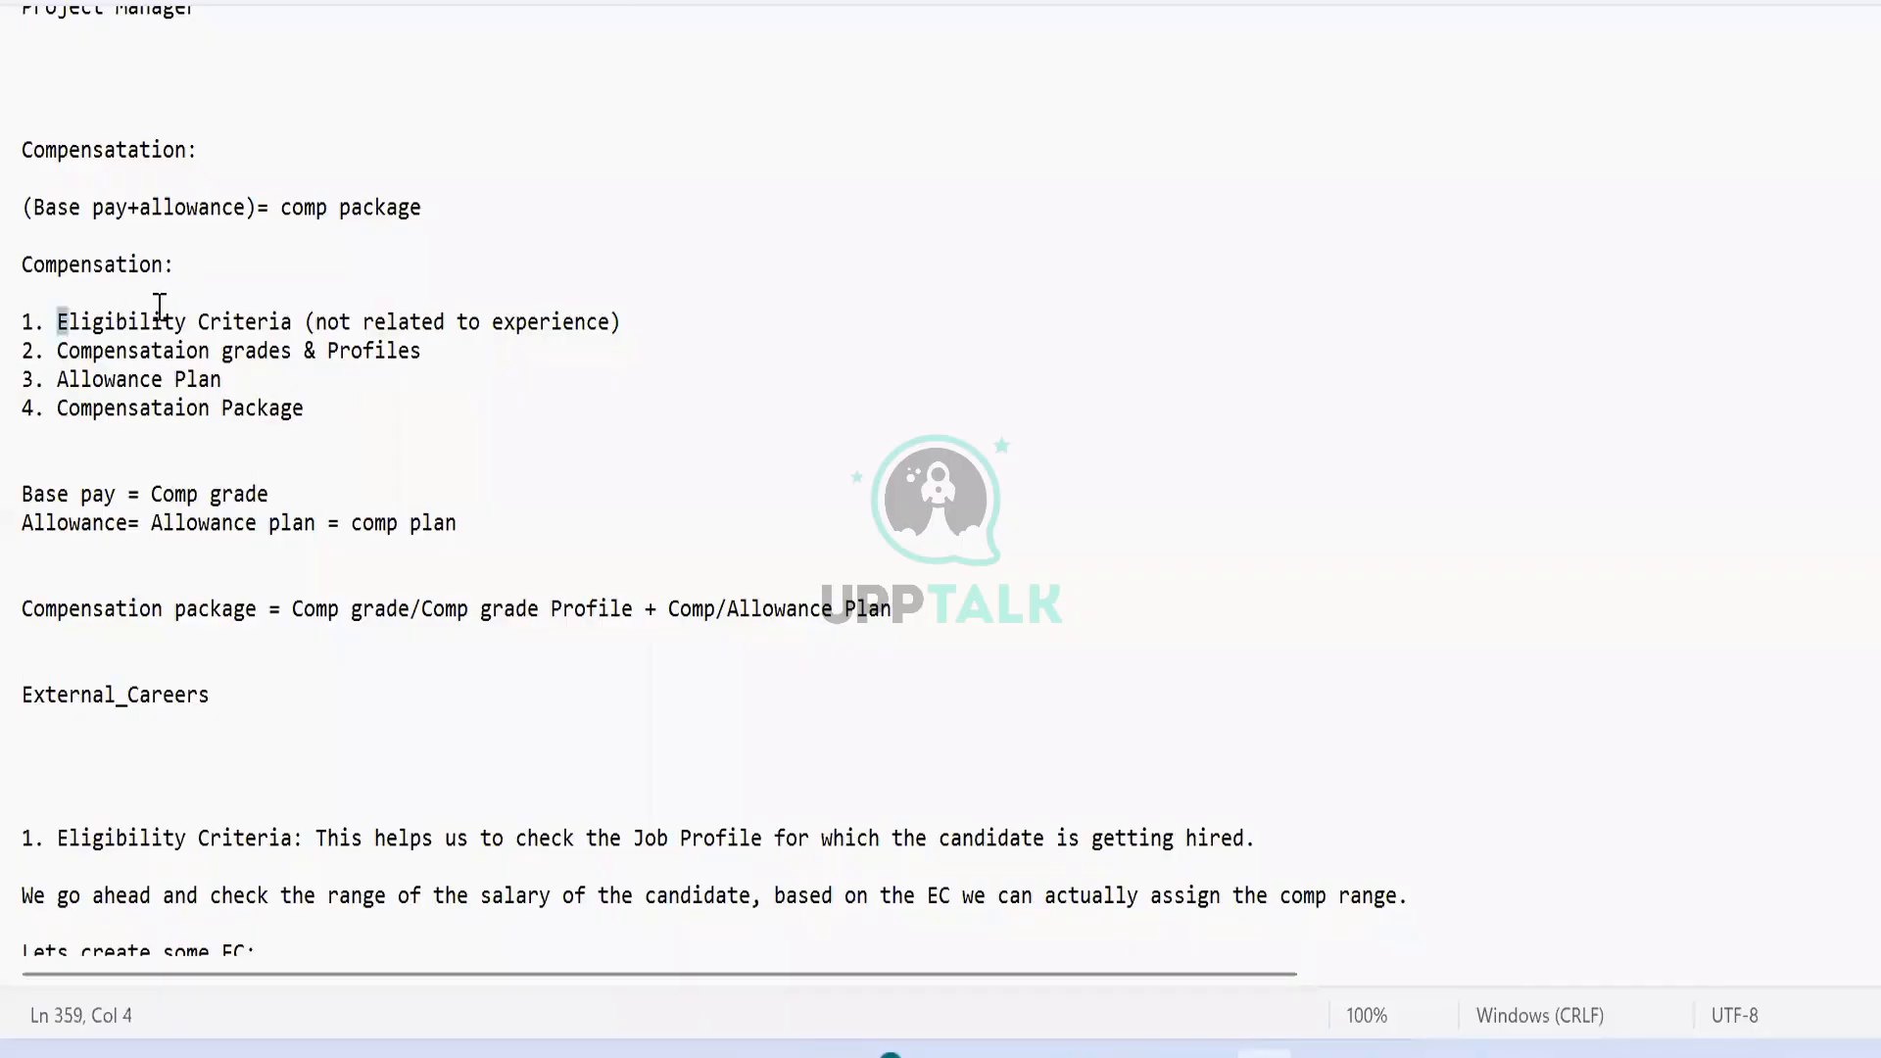
Step: Review the numbered compensation setup list in the Notepad notes, from Eligibility Criteria through the compensation package item
drag(160, 307, 226, 381)
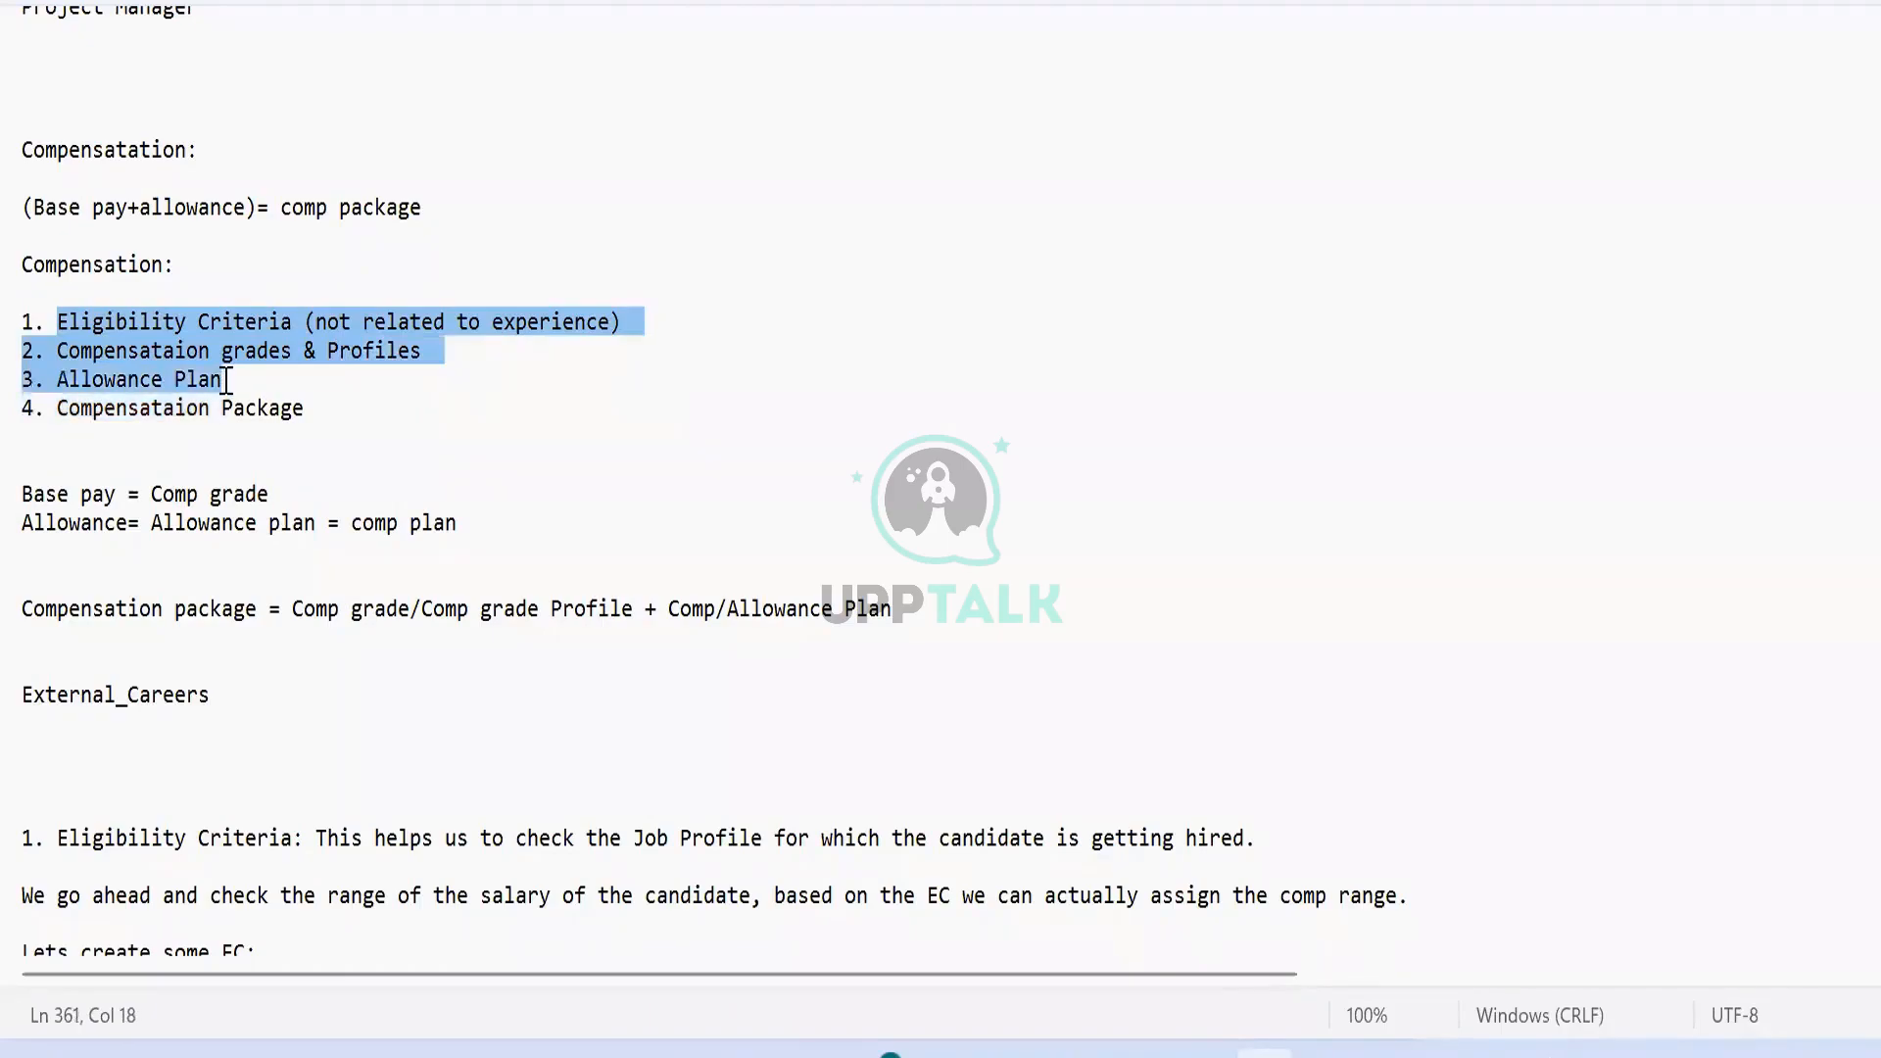
click(406, 422)
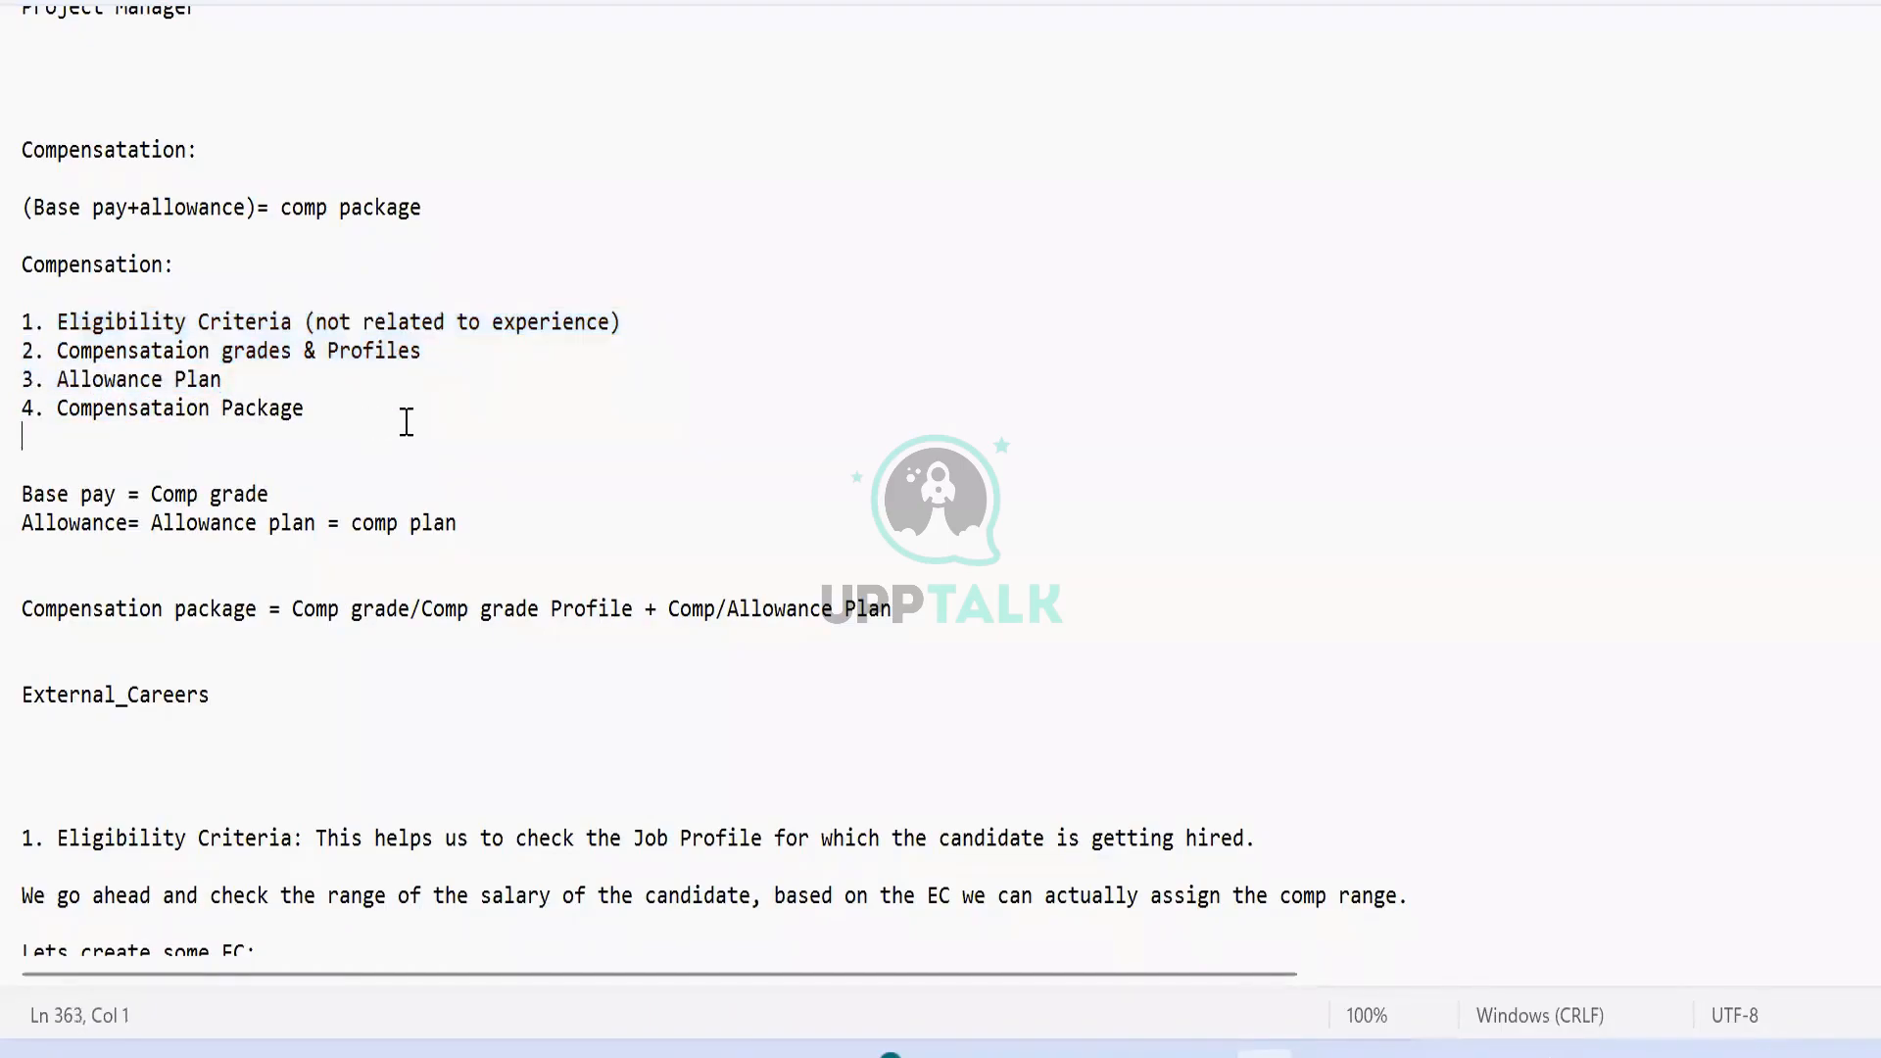
drag(328, 408, 52, 411)
triple_click(51, 412)
click(51, 411)
triple_click(51, 411)
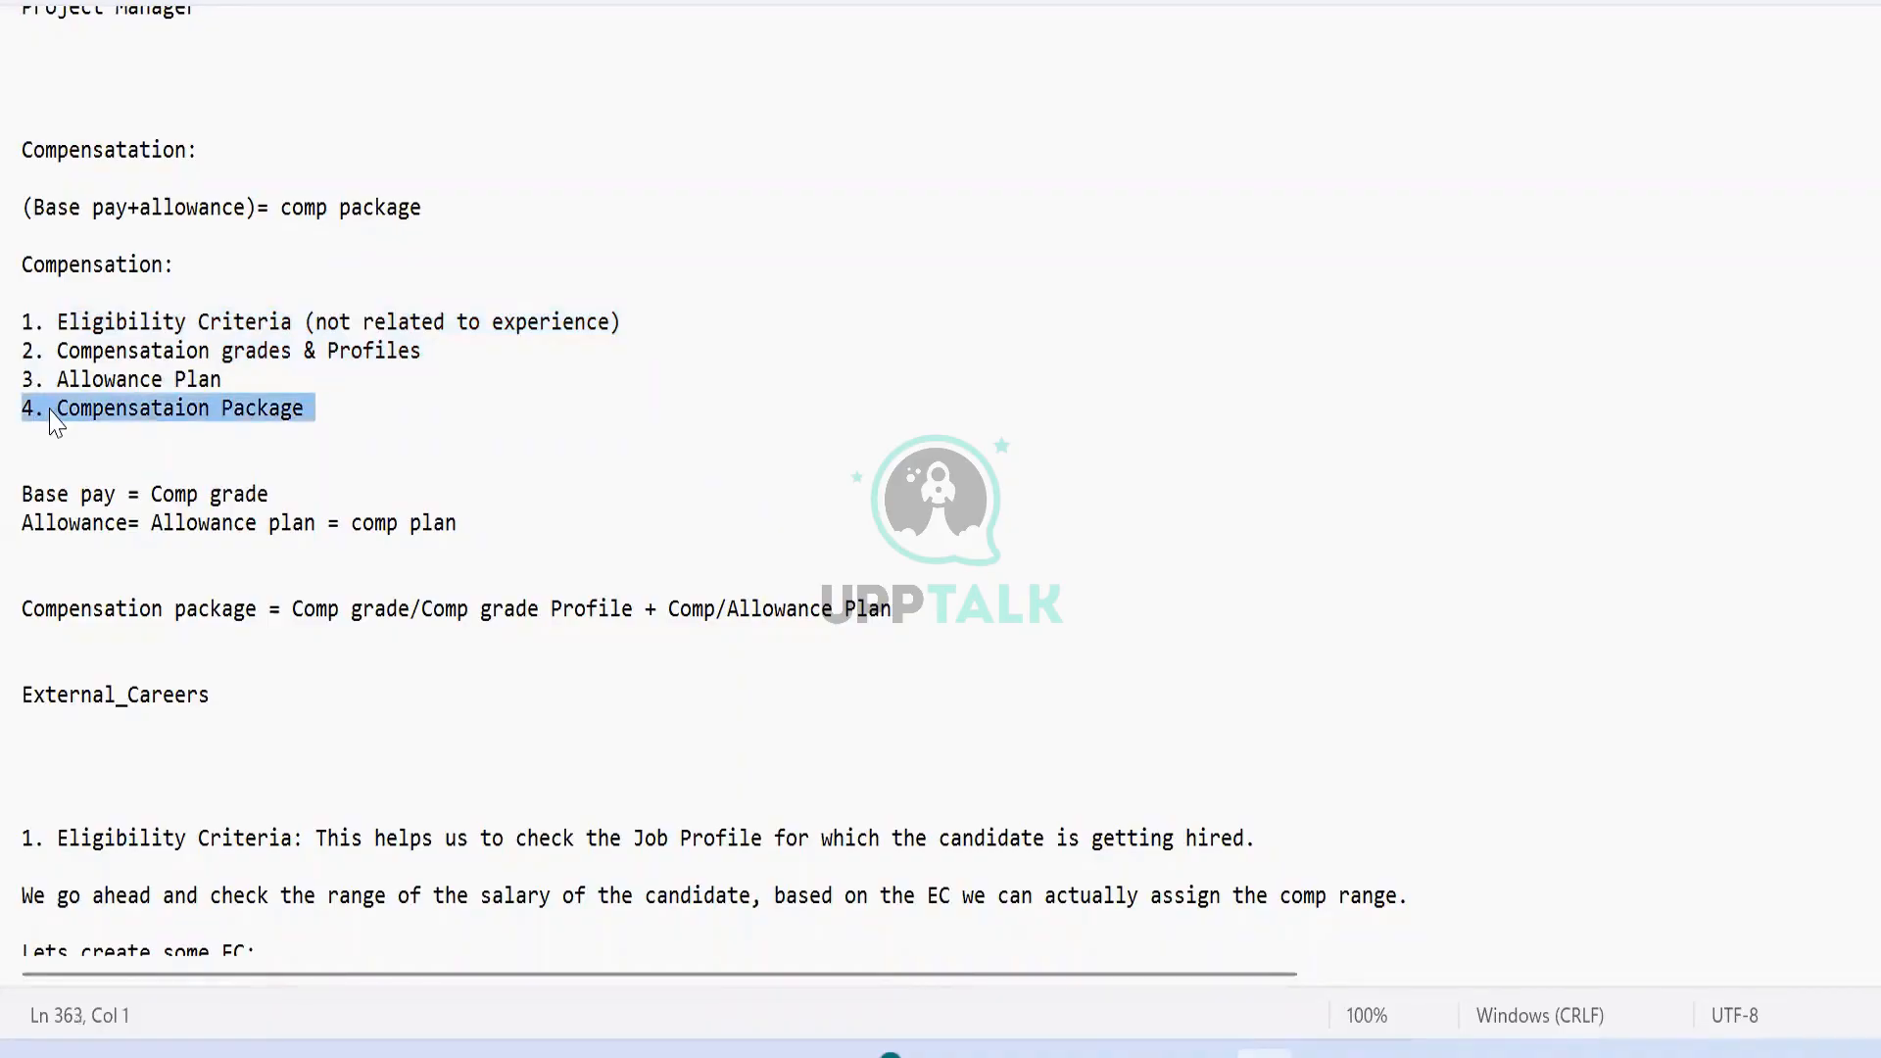
Step: Examine the compensation package formula in the notes, covering comp grade, comp grade profile and comp/allowance plan
drag(292, 608, 663, 606)
click(671, 605)
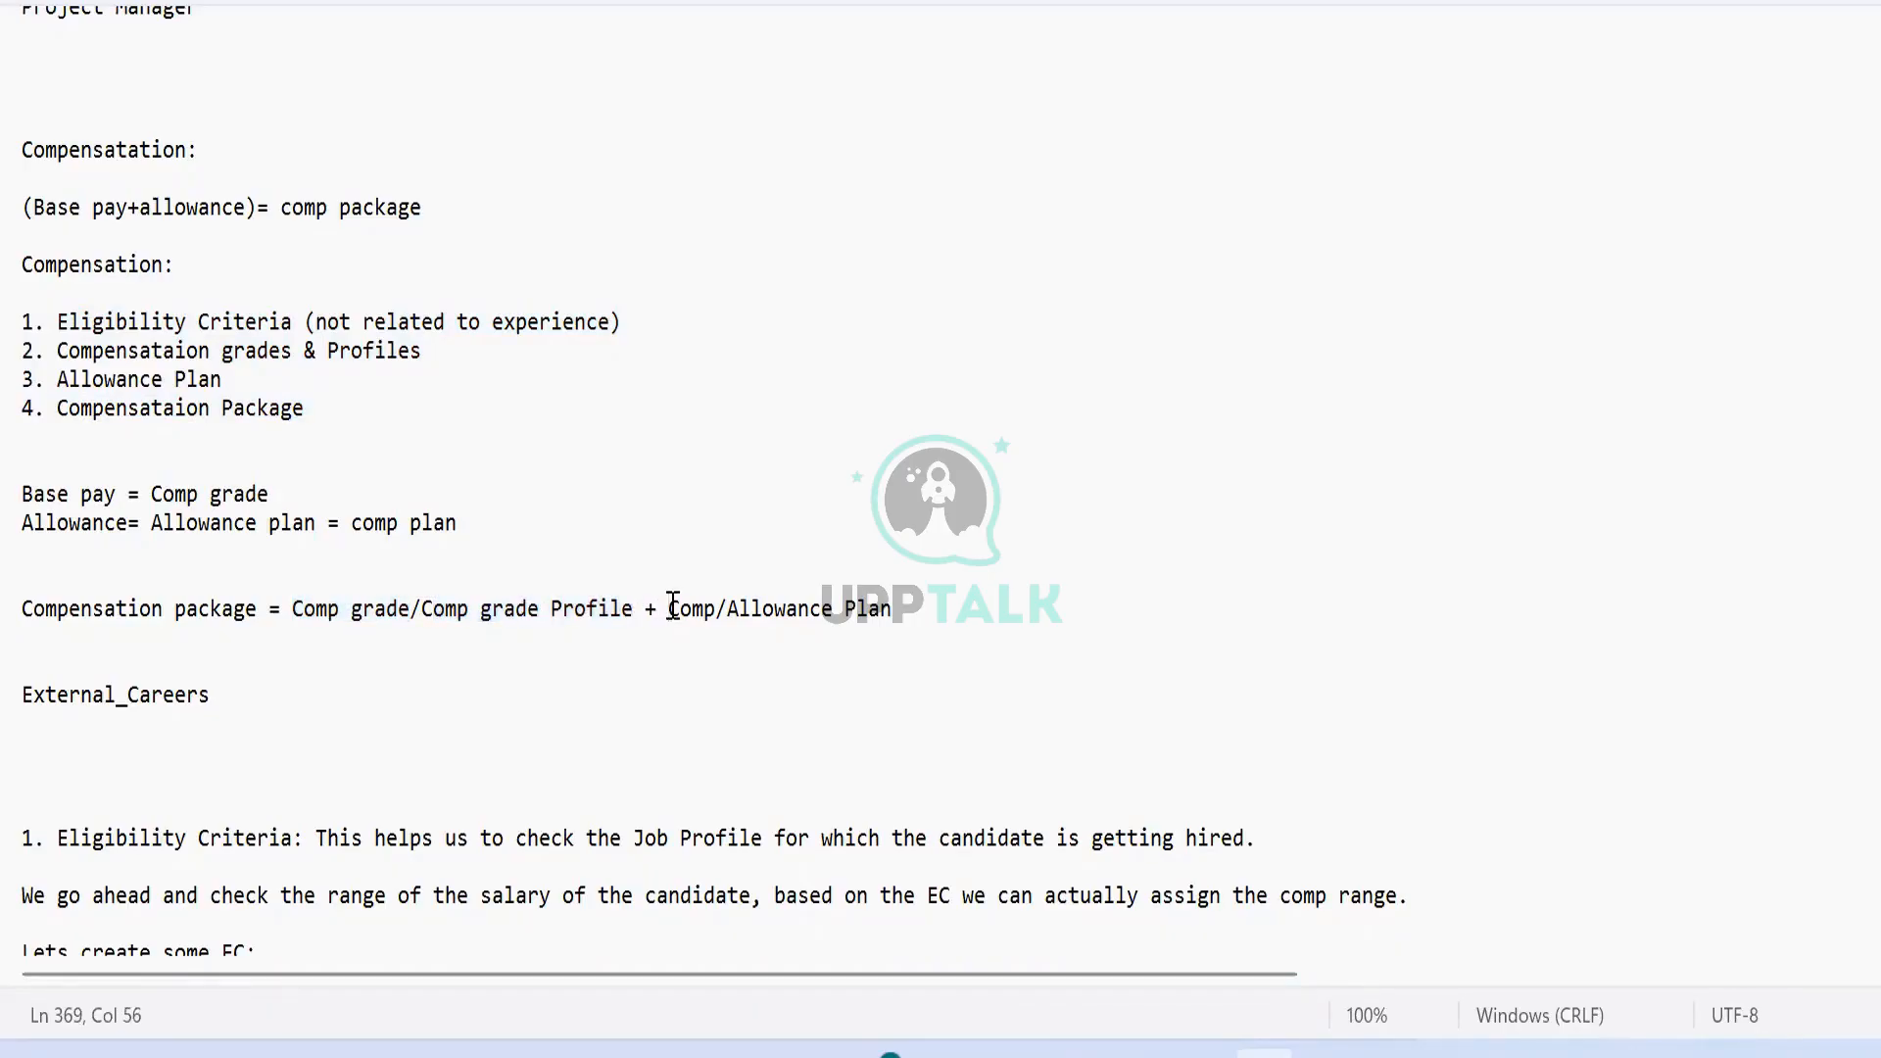
drag(293, 608, 458, 615)
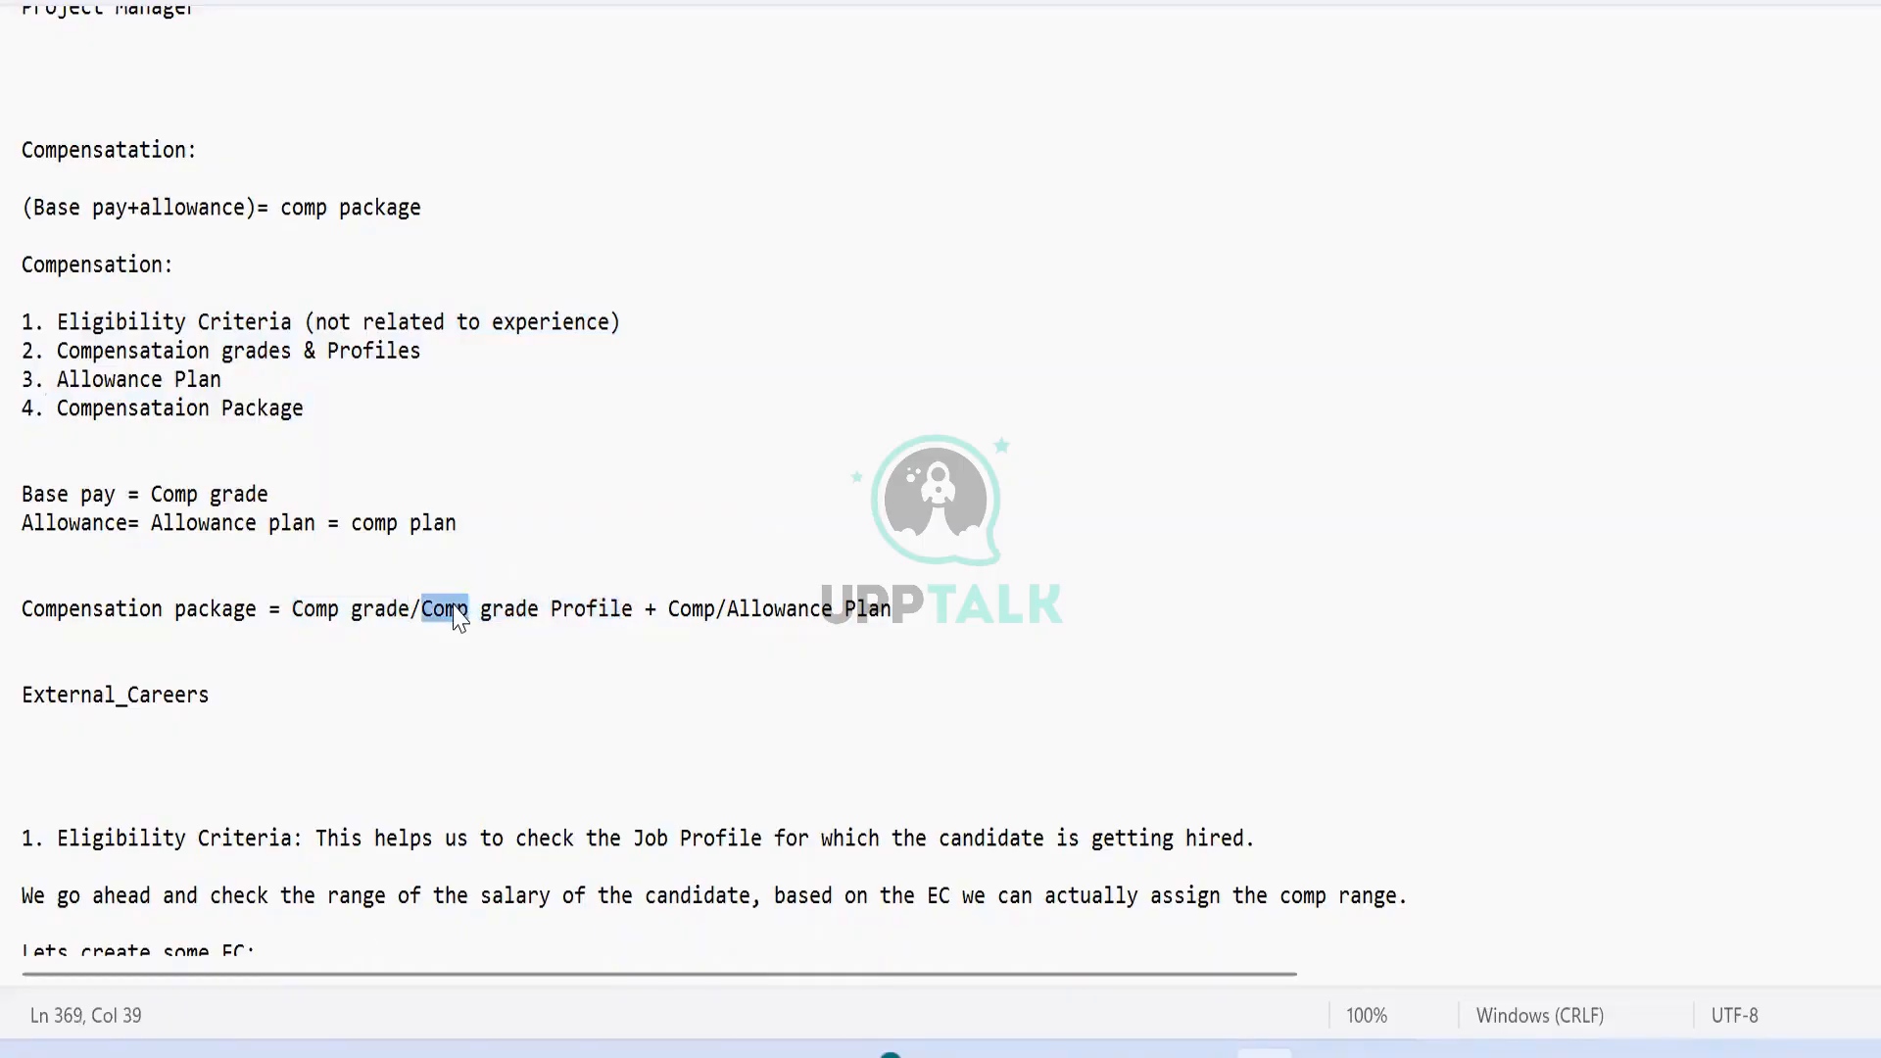
double_click(297, 611)
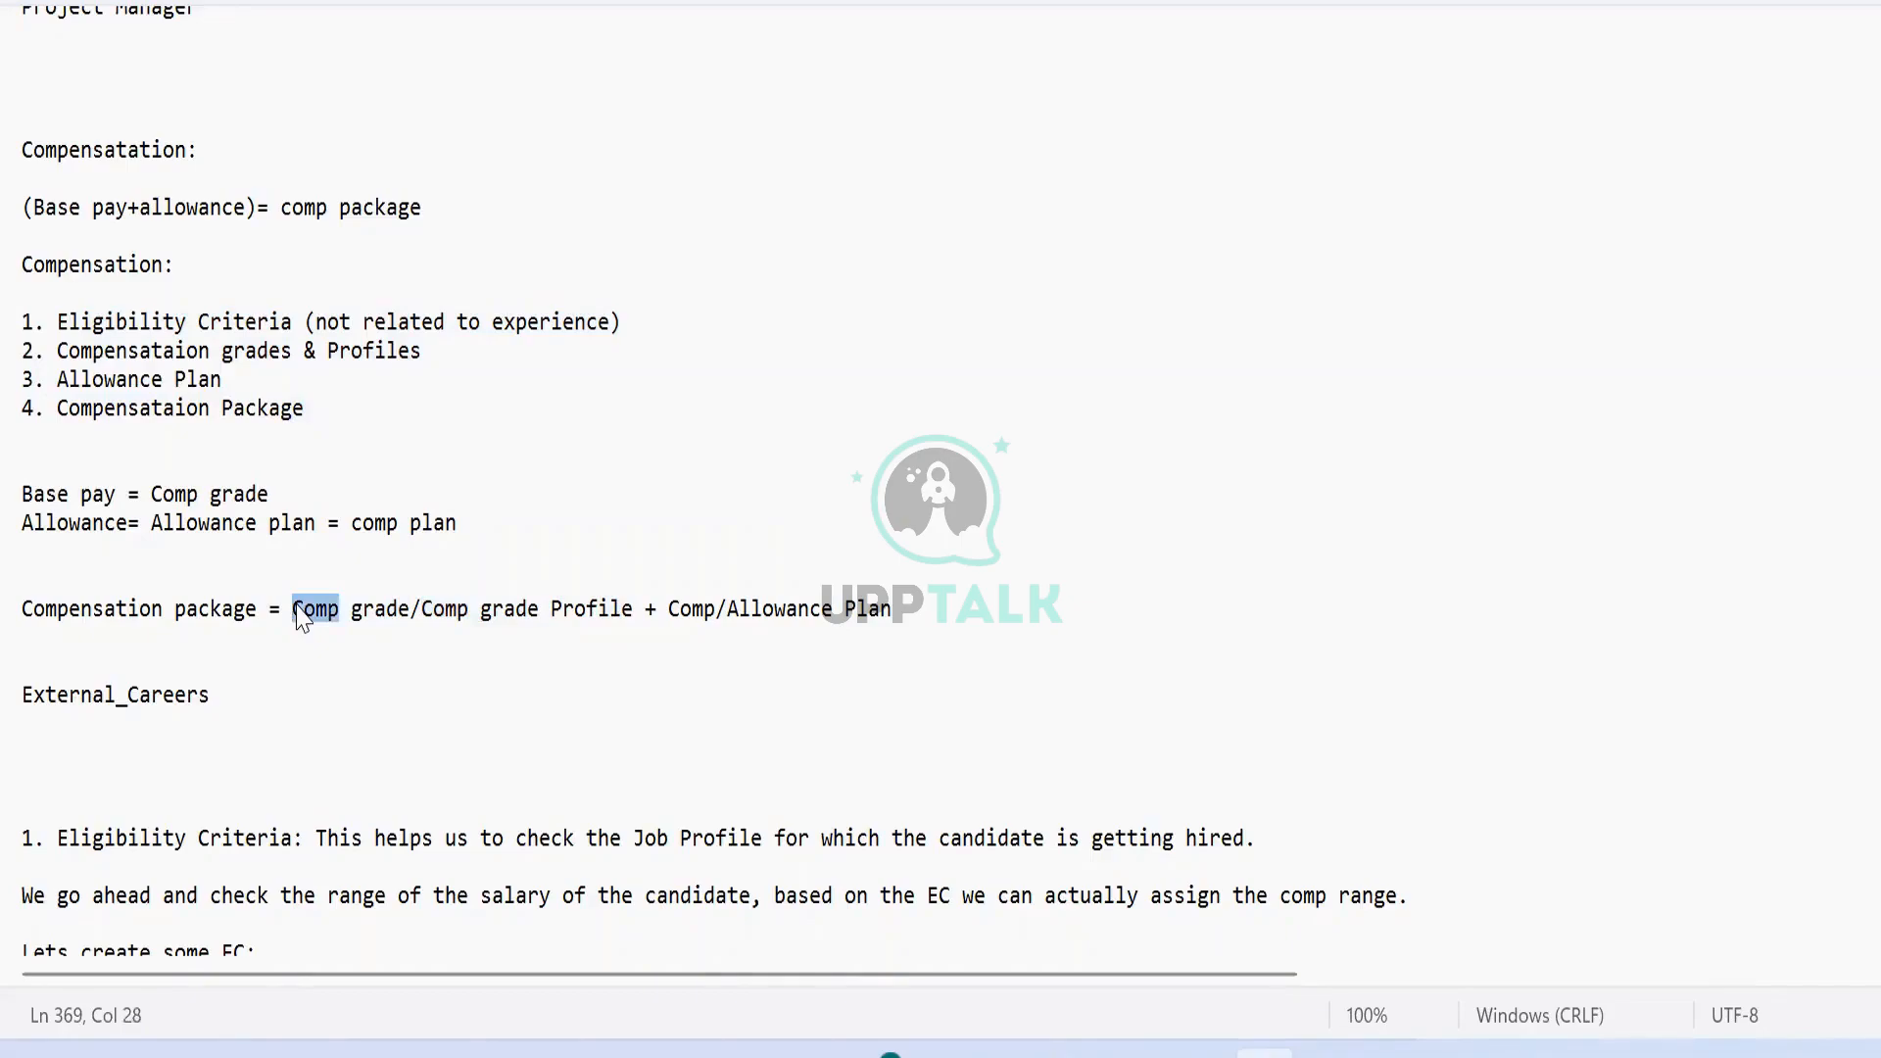
double_click(457, 611)
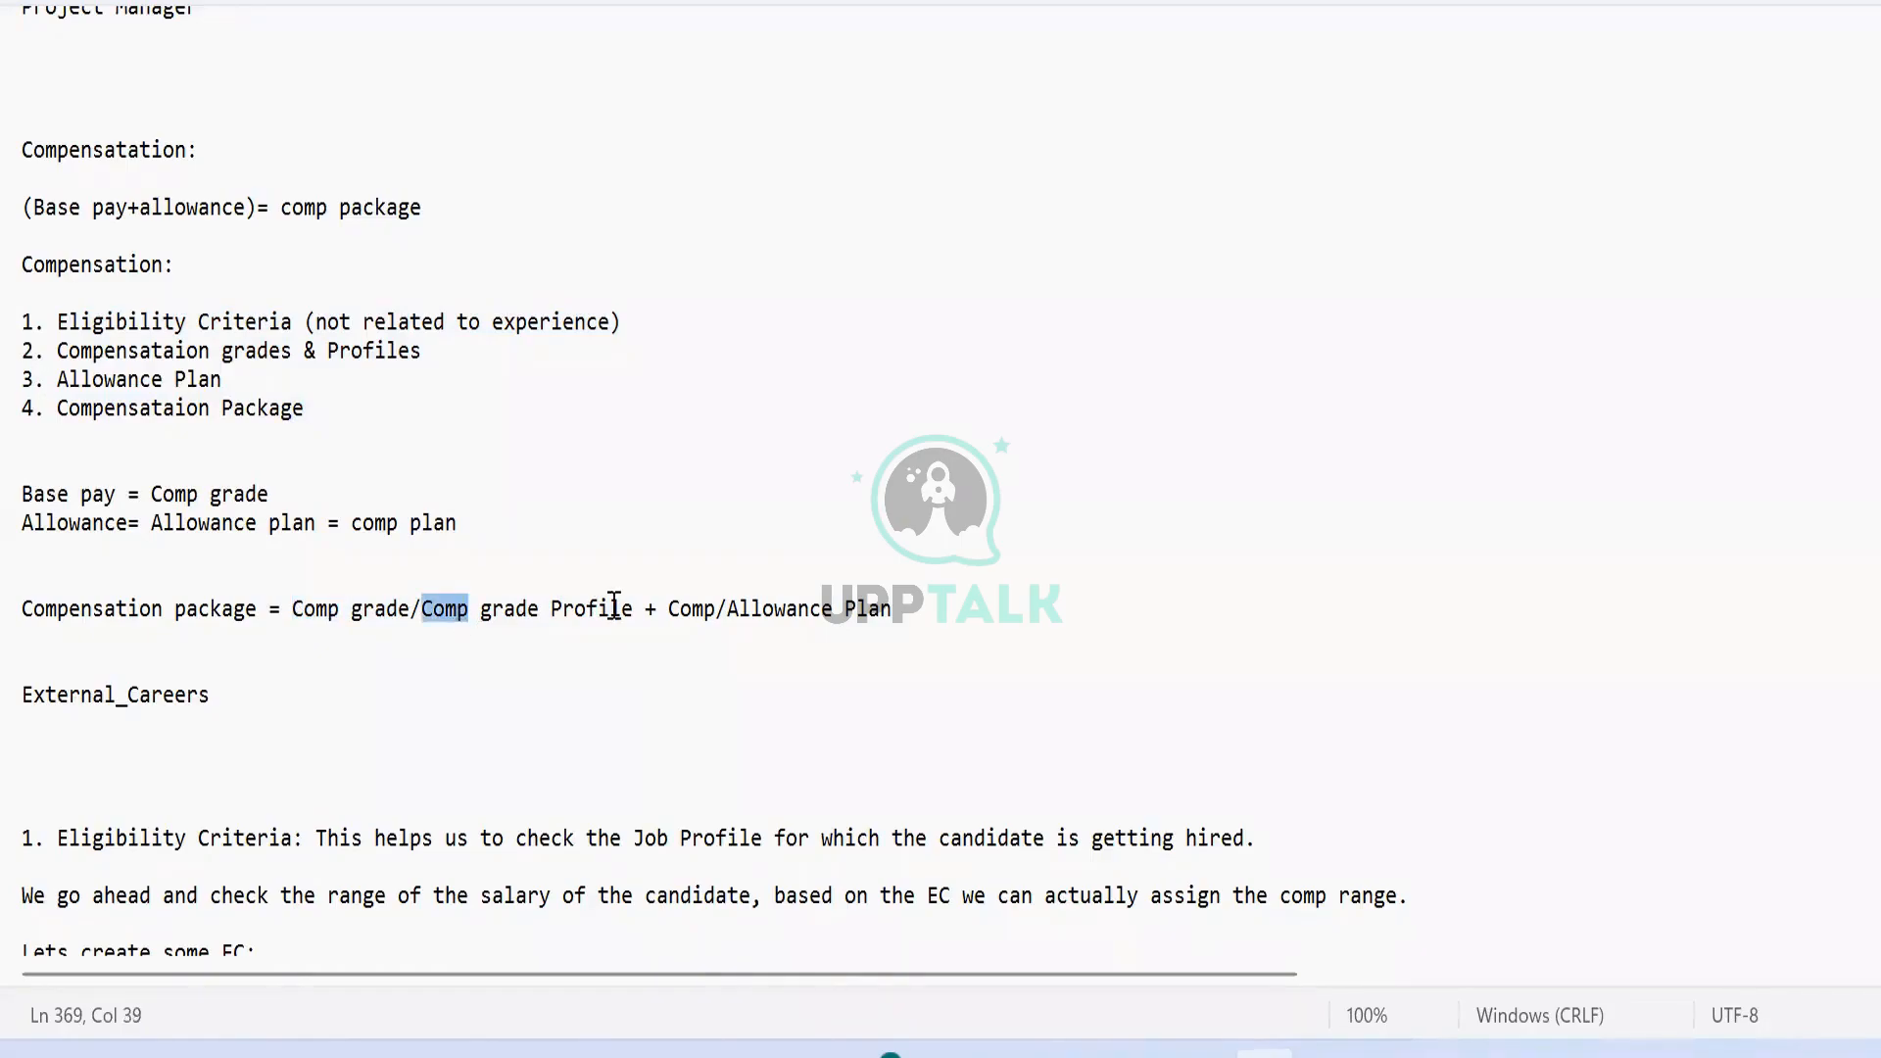
double_click(686, 612)
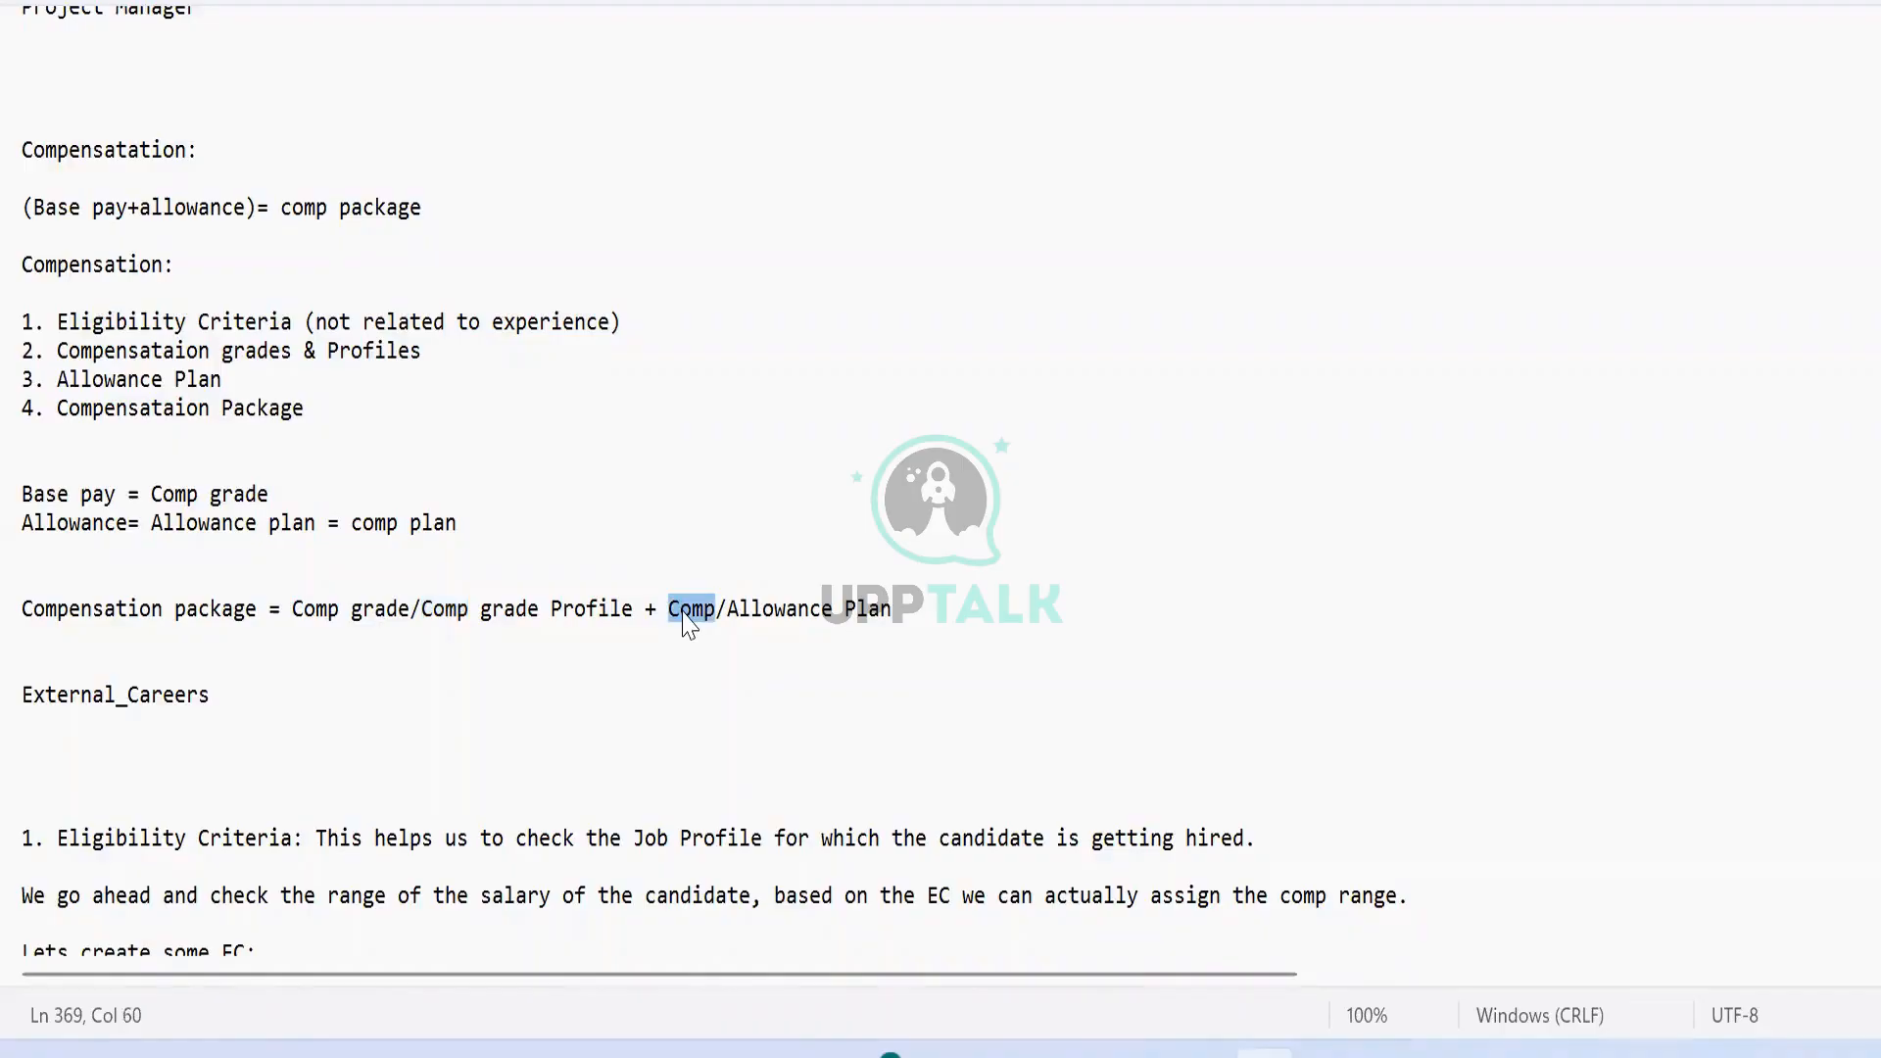
click(766, 607)
double_click(771, 612)
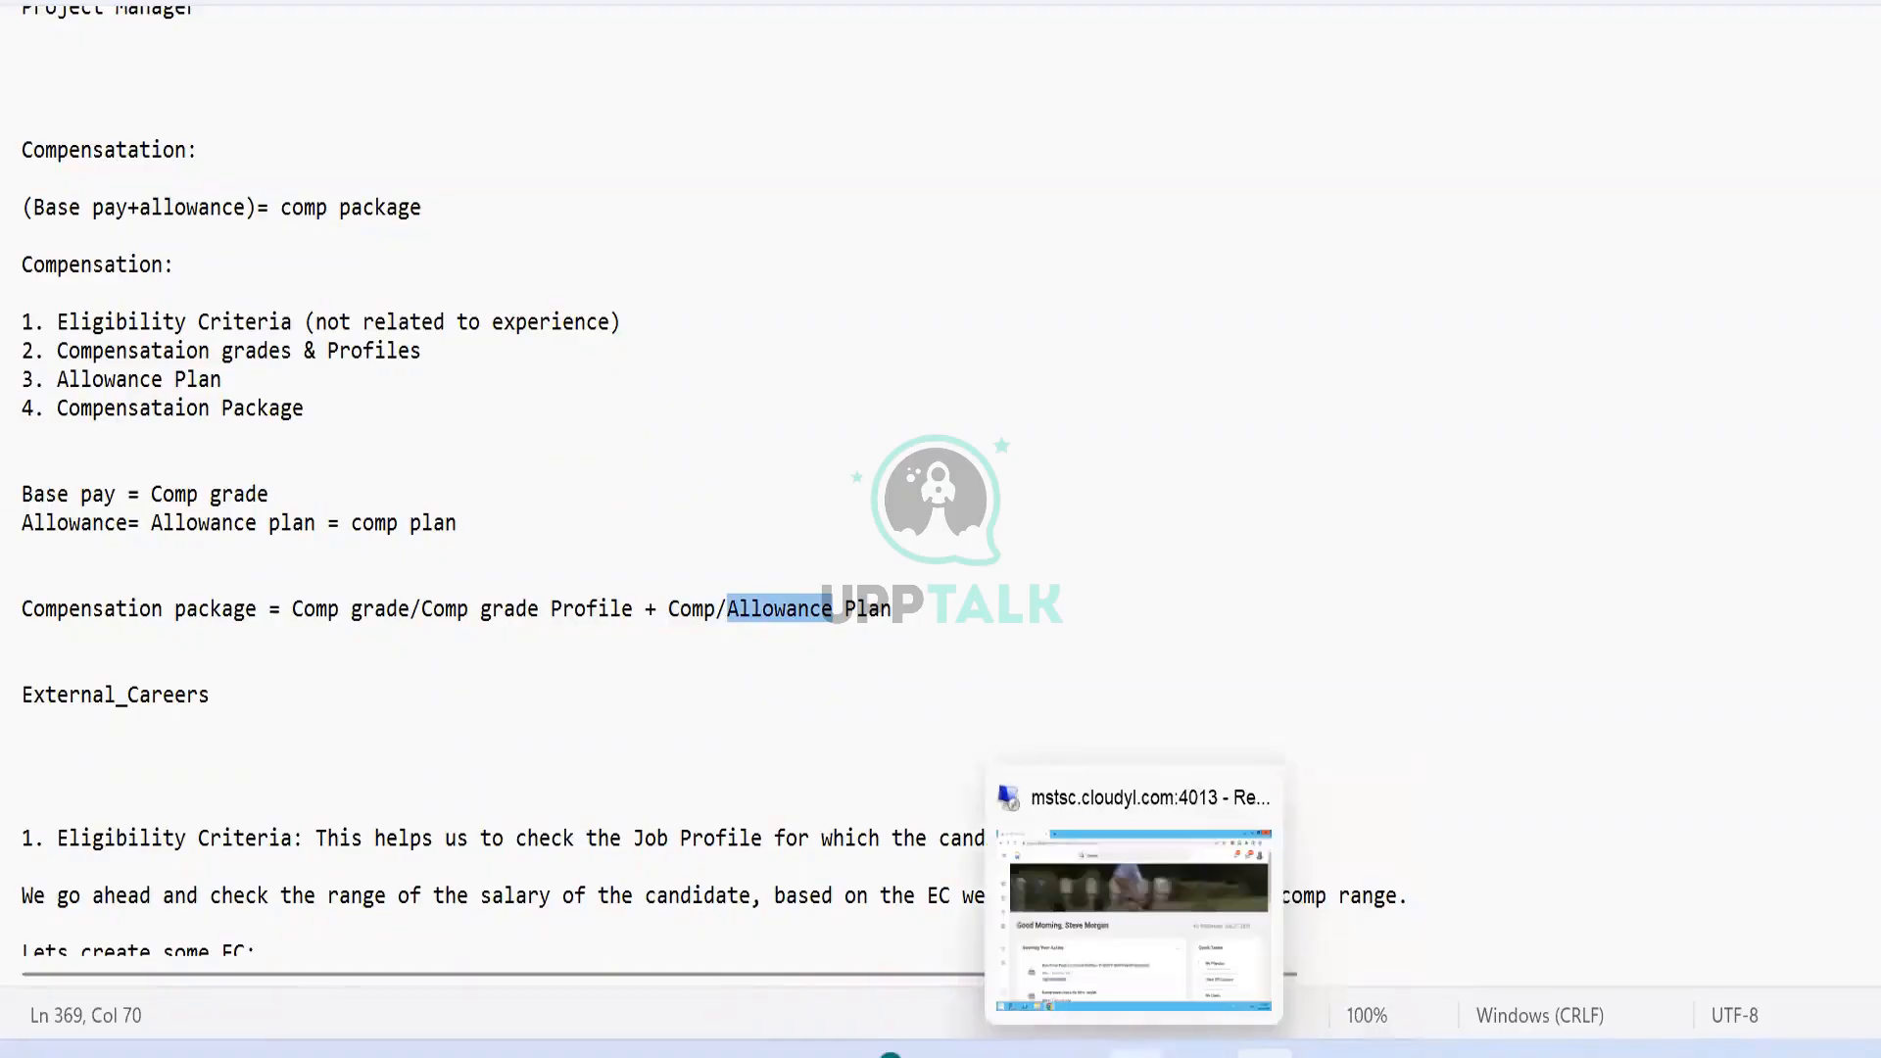
Step: Switch to Workday, find the Create Compensation Package task and start a package with effective date 07/27/2022
click(1136, 1054)
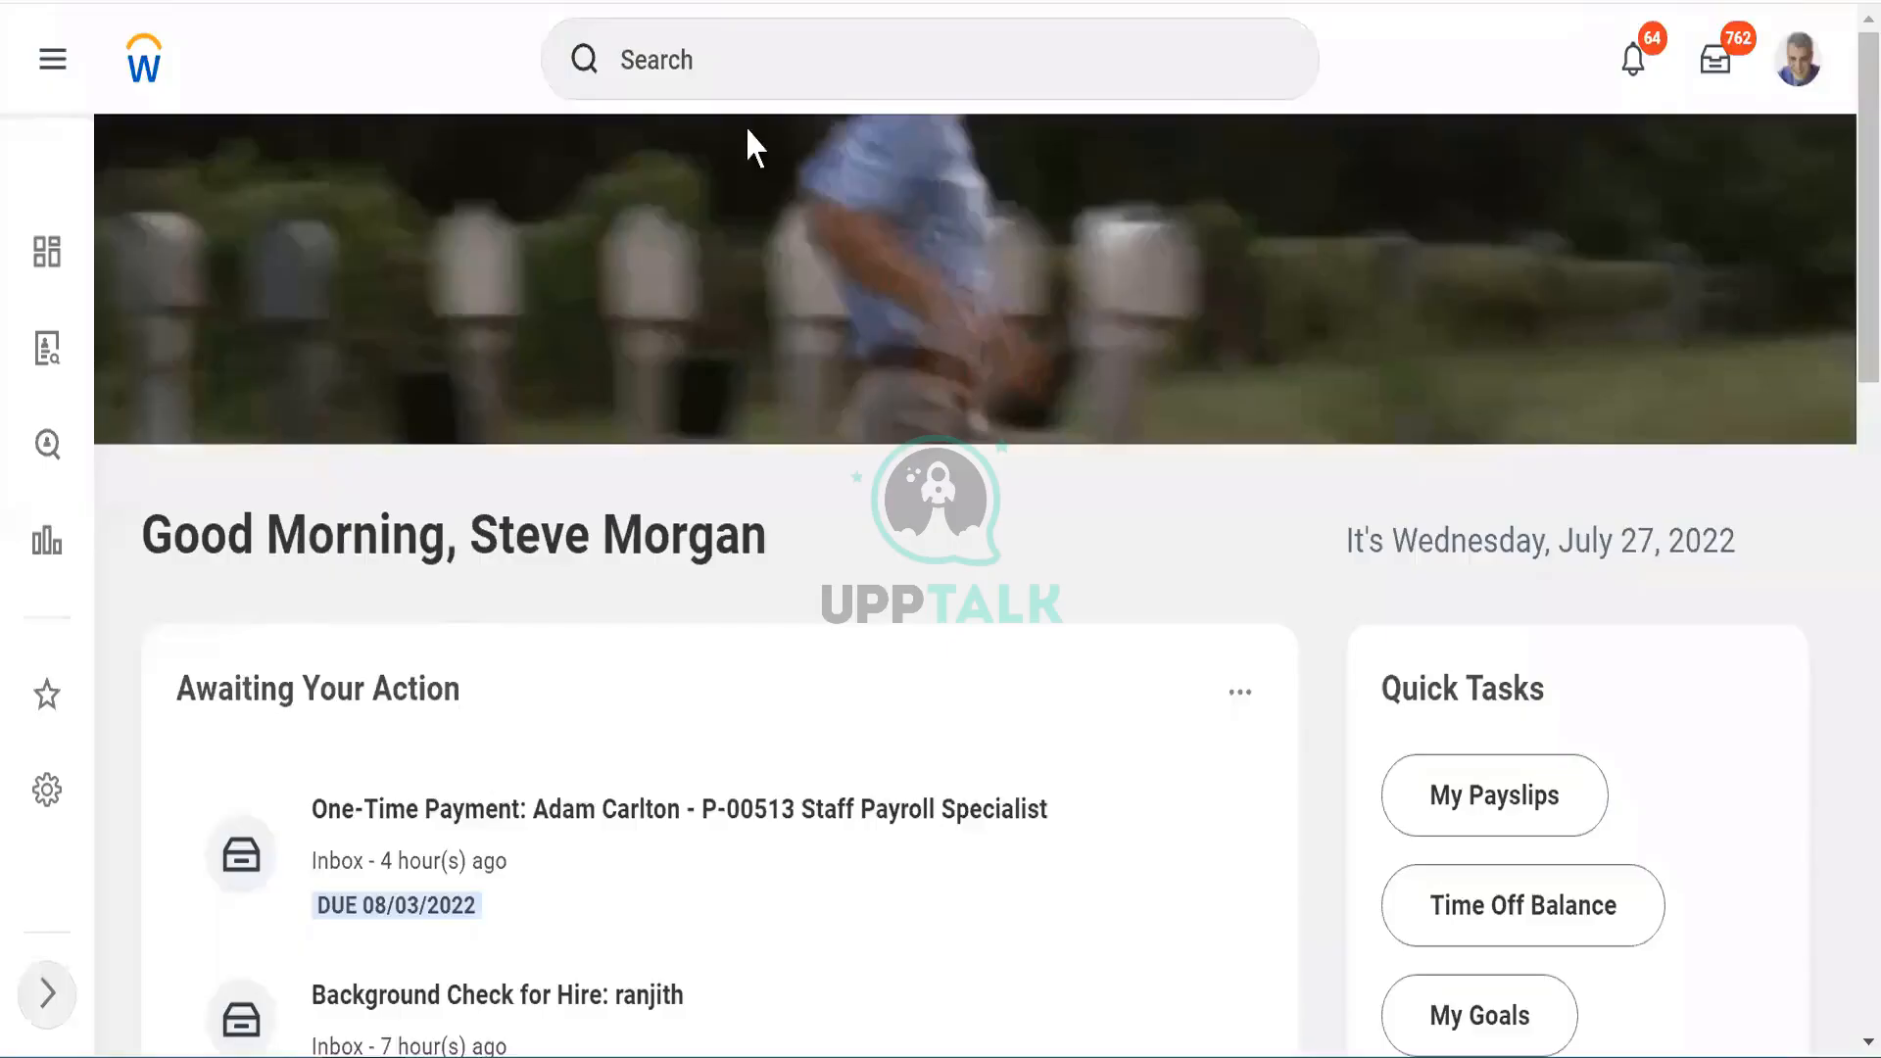
click(722, 74)
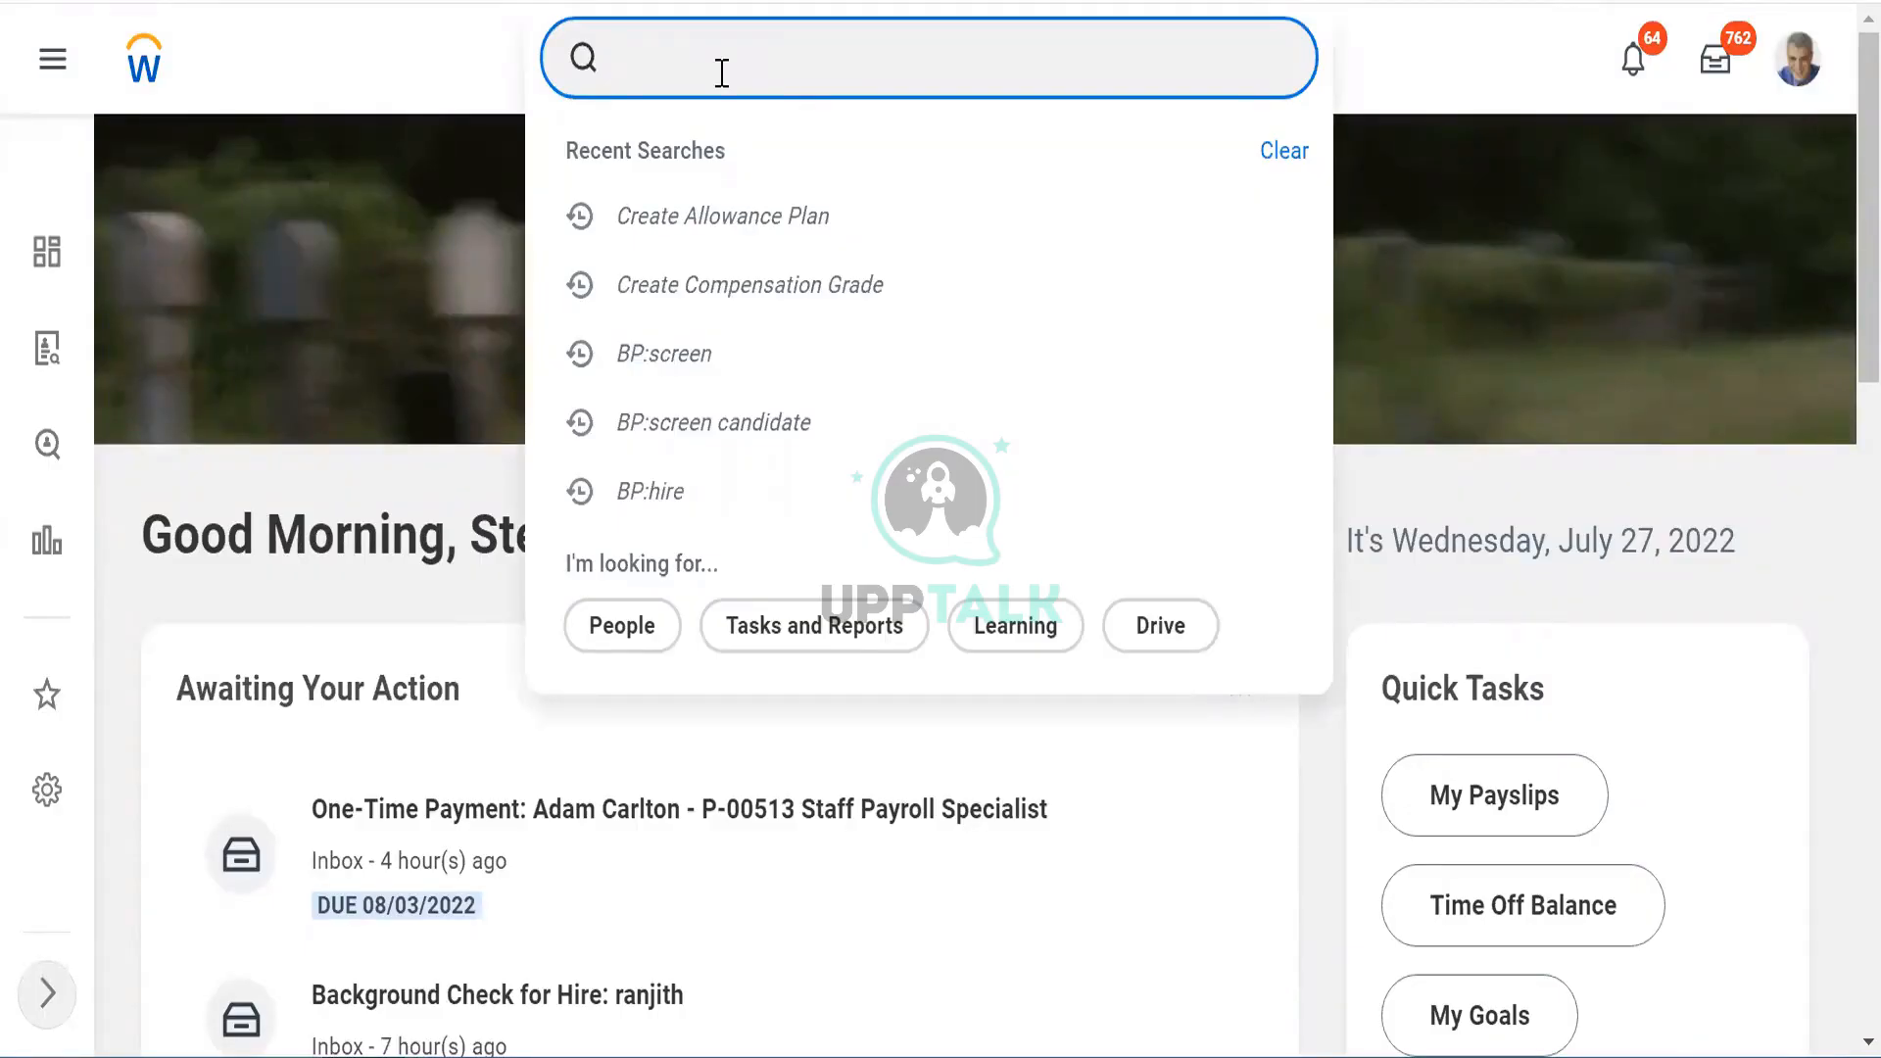
text(cre comp pack)
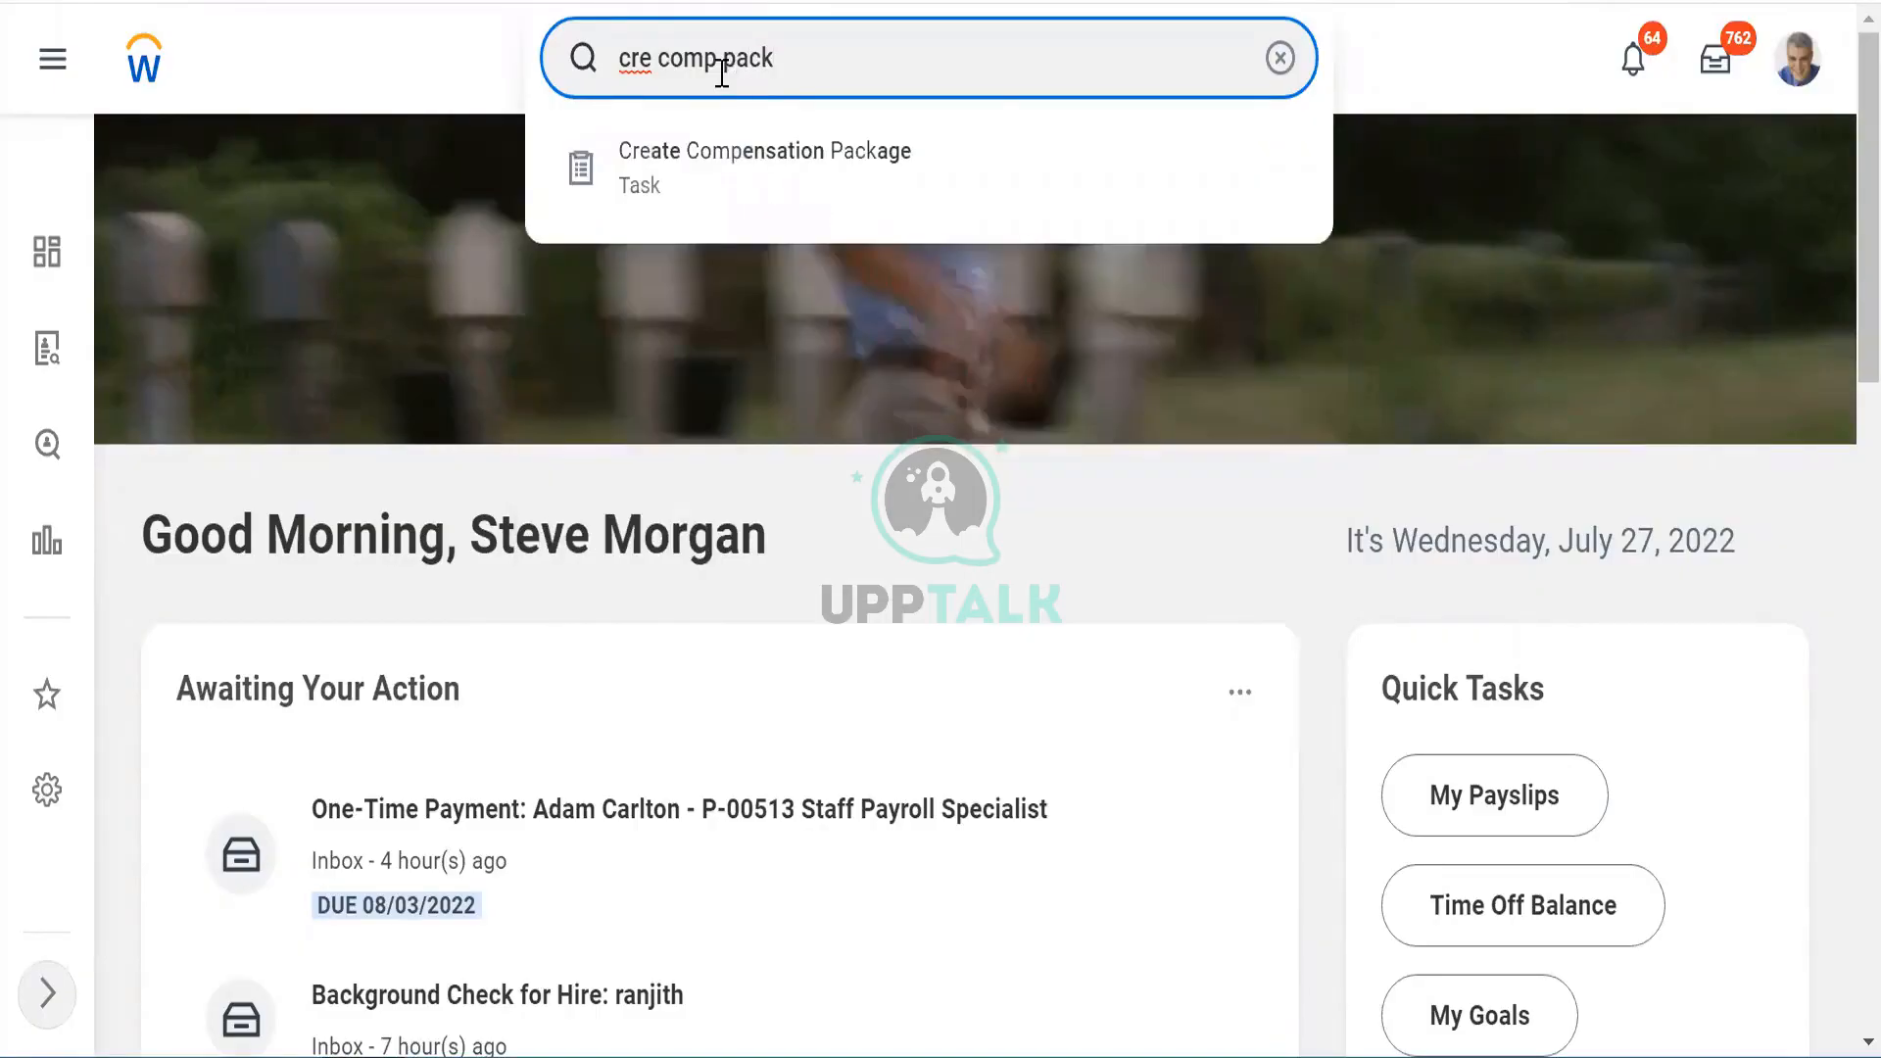
click(663, 160)
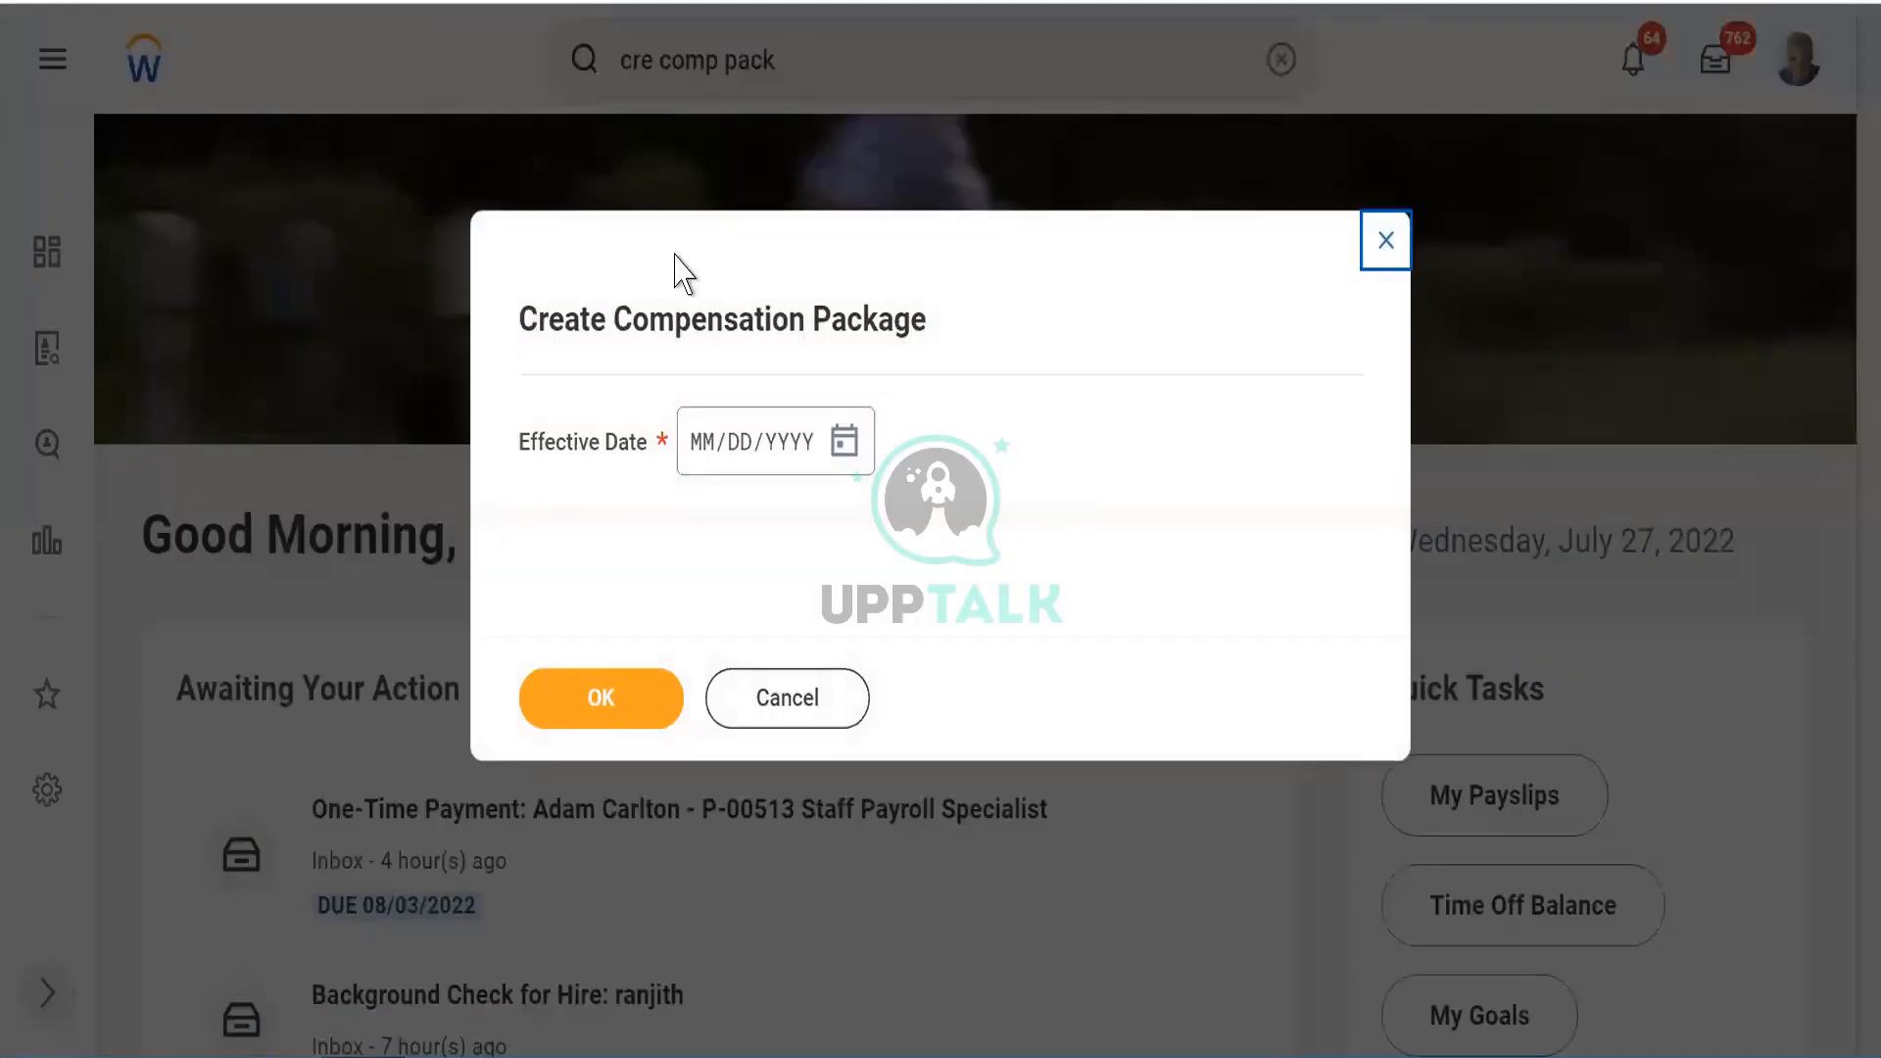
click(846, 446)
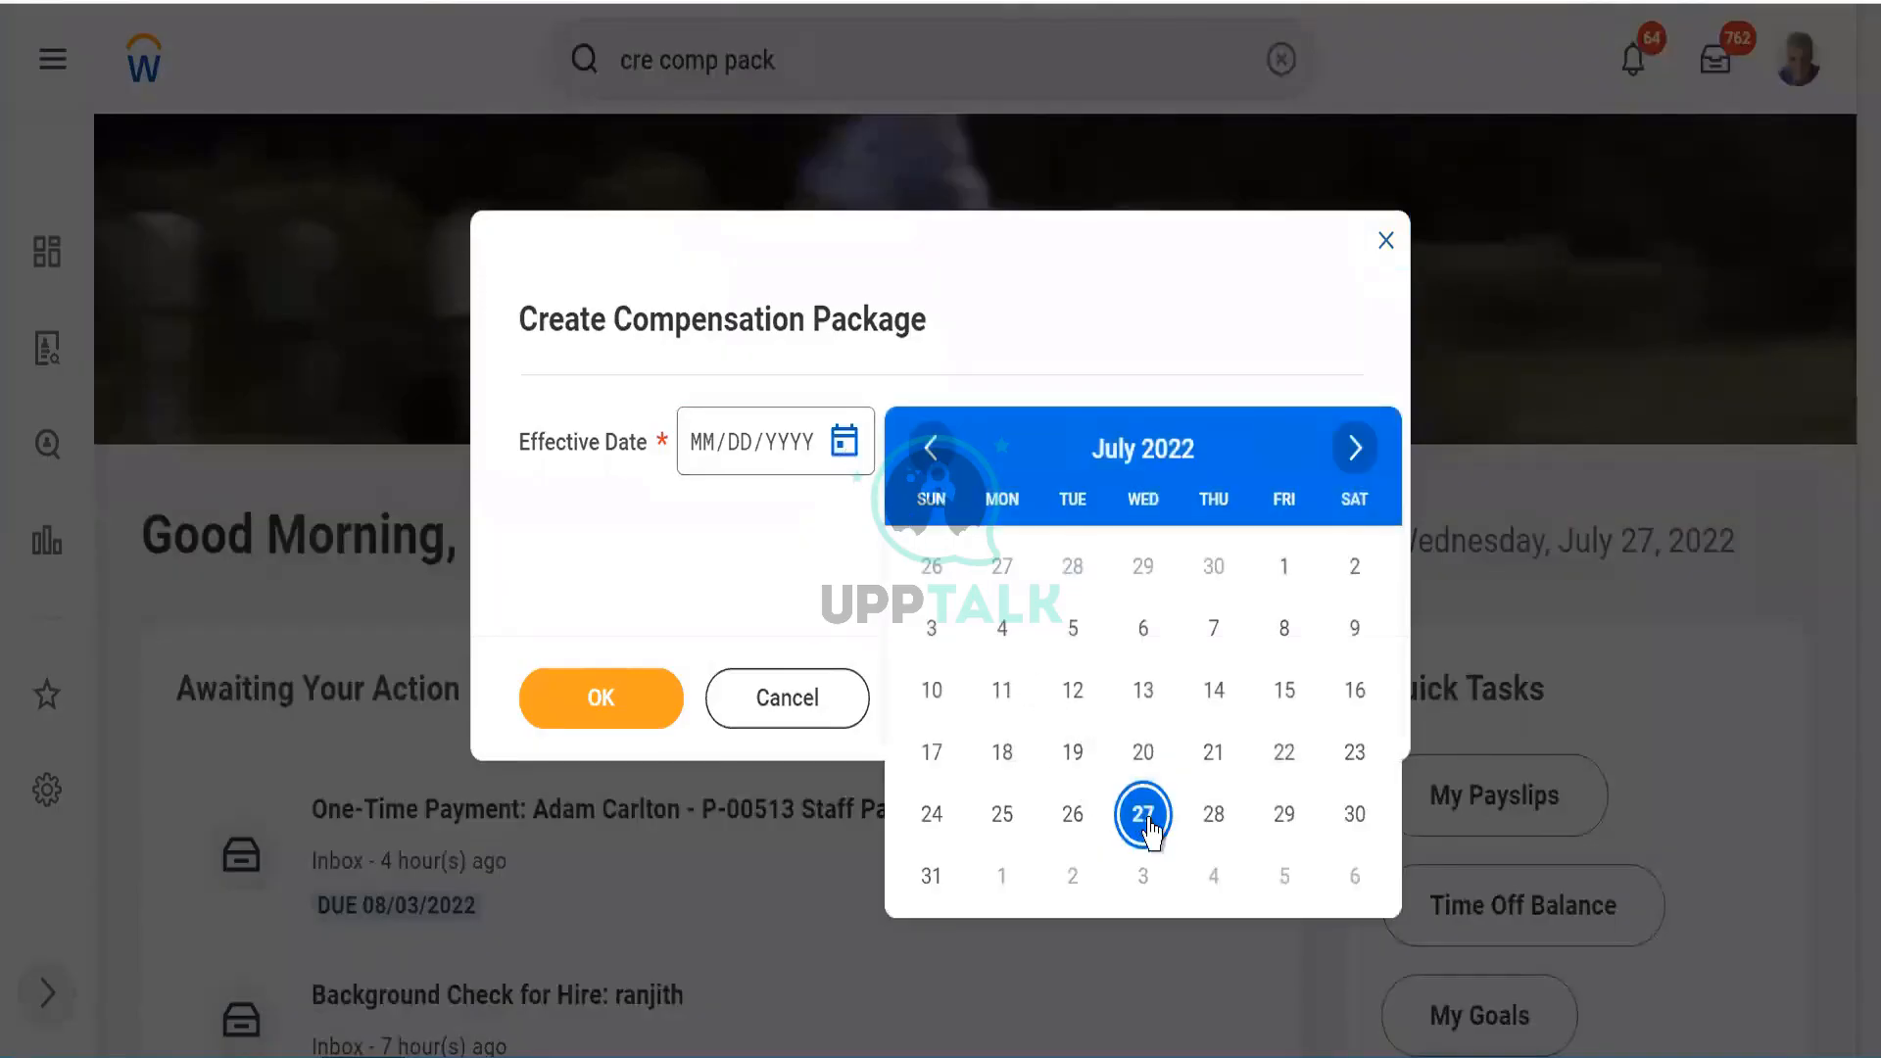
click(1146, 823)
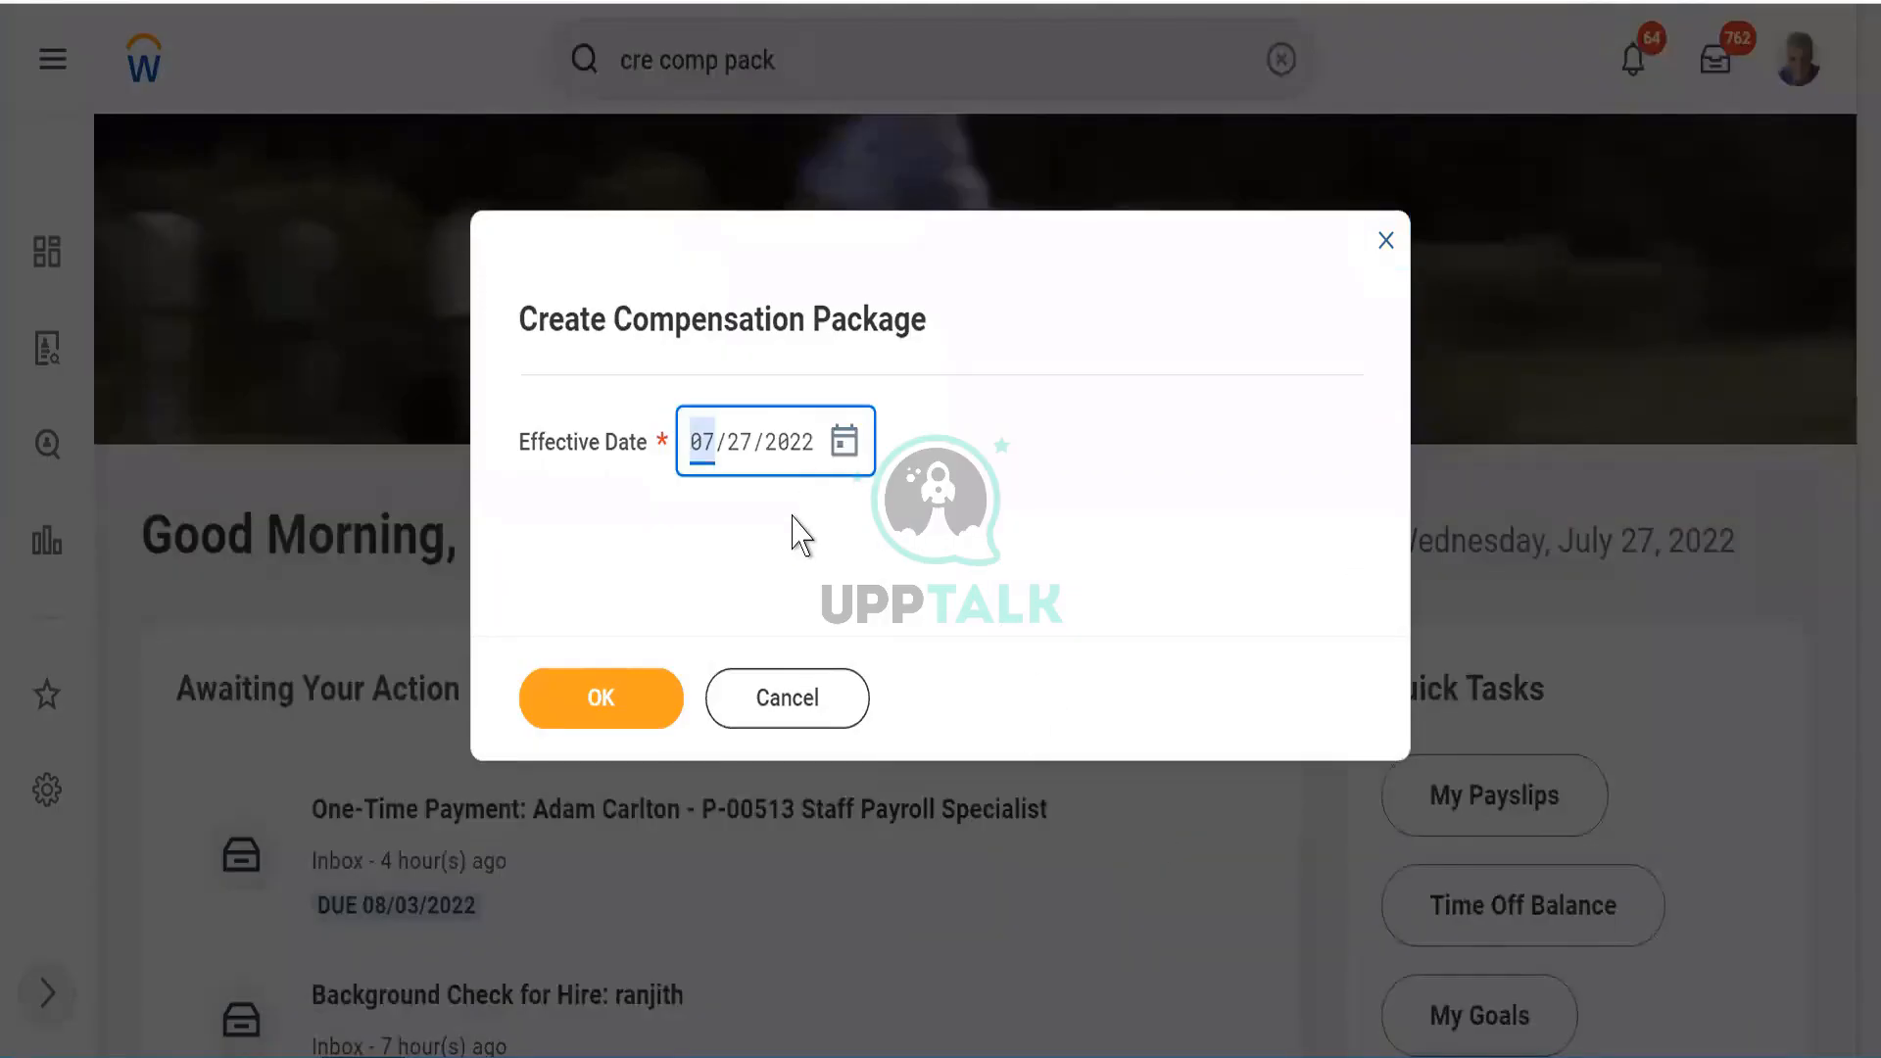
click(578, 705)
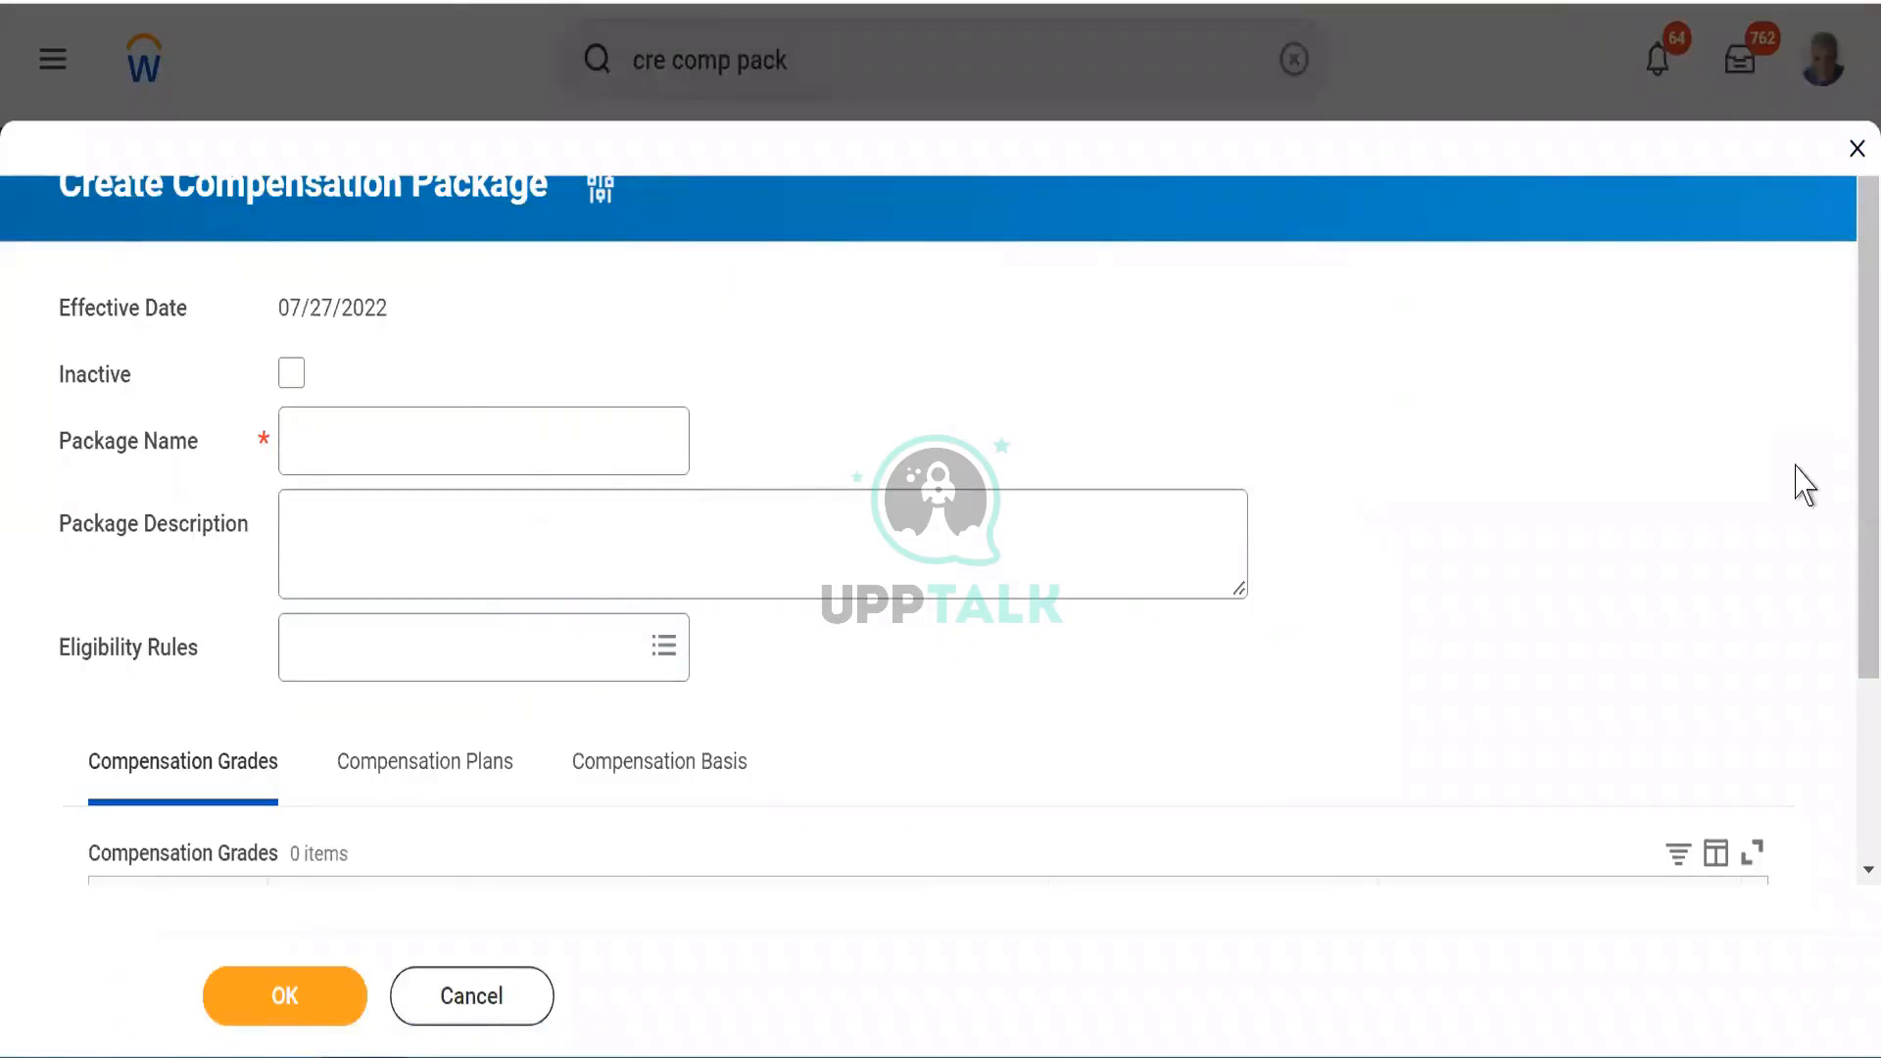
Step: Look over the package's compensation grades and plans sections, and name the package WLE7_Account Executive
drag(1844, 492, 1841, 642)
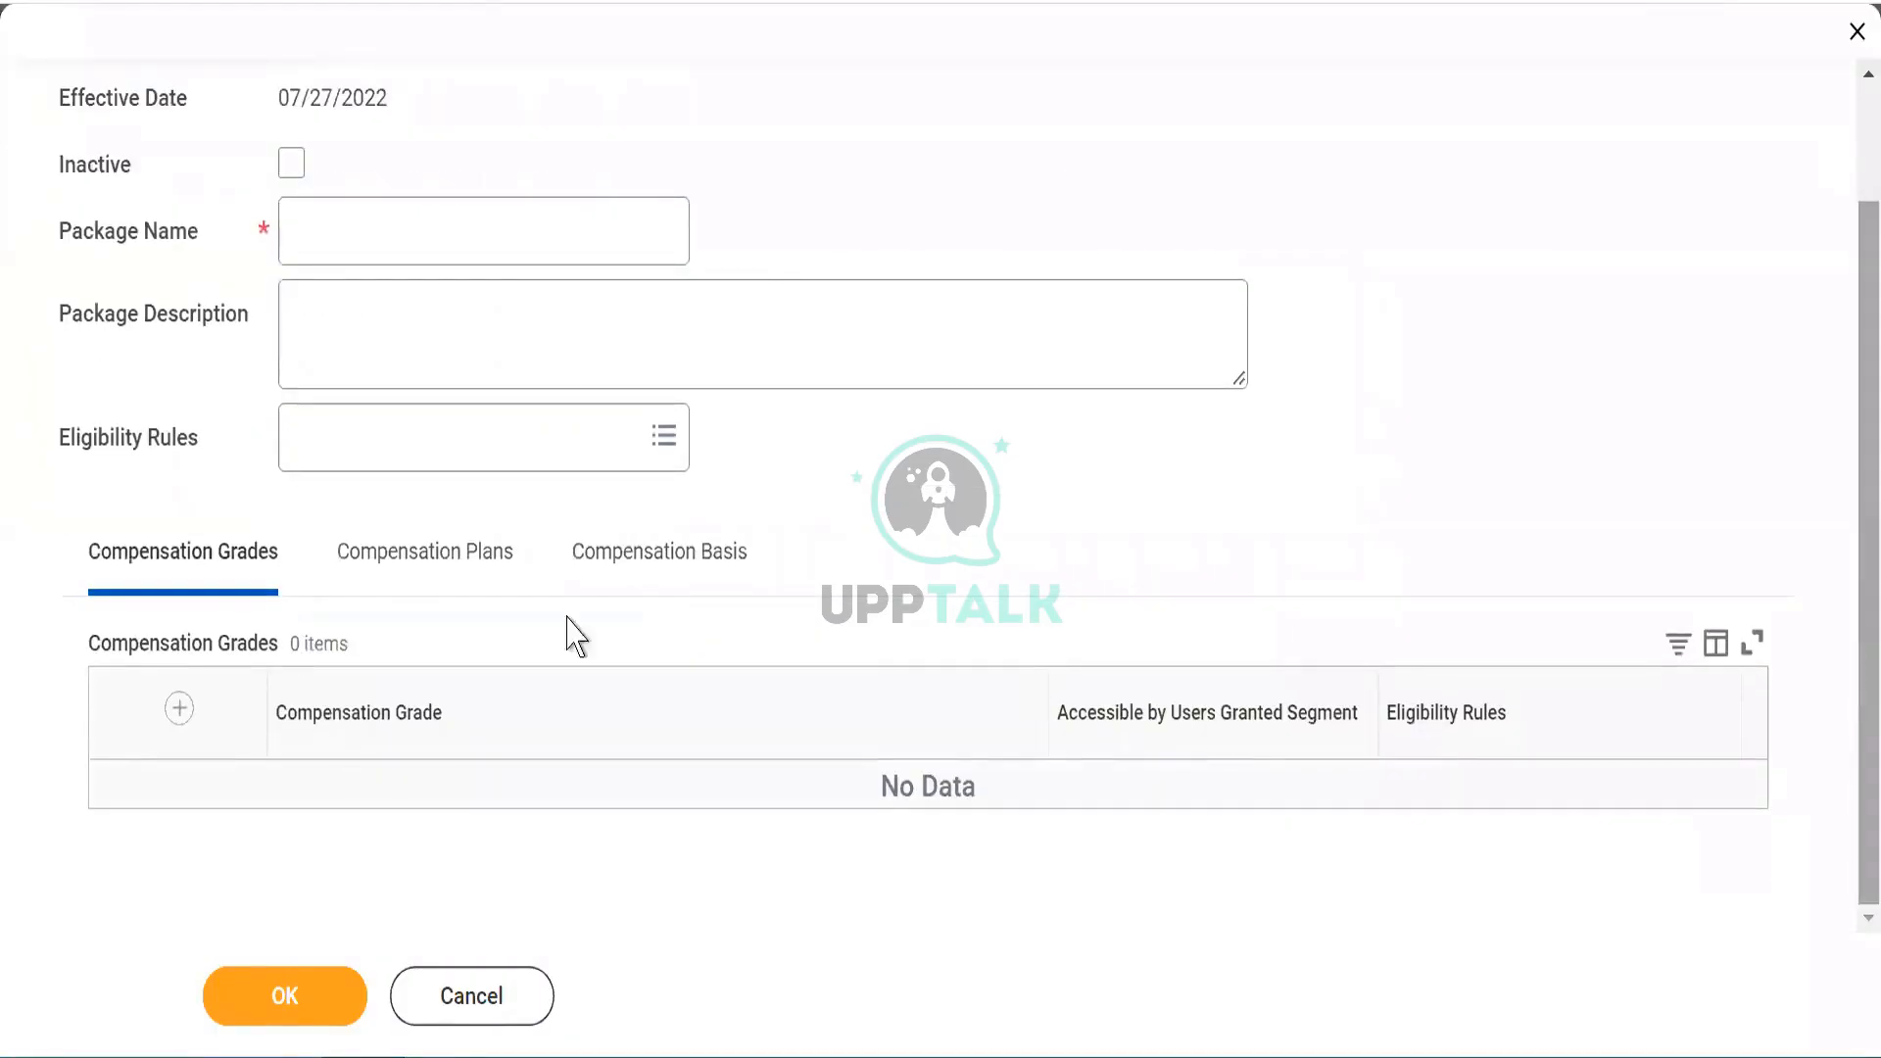
click(428, 557)
click(203, 584)
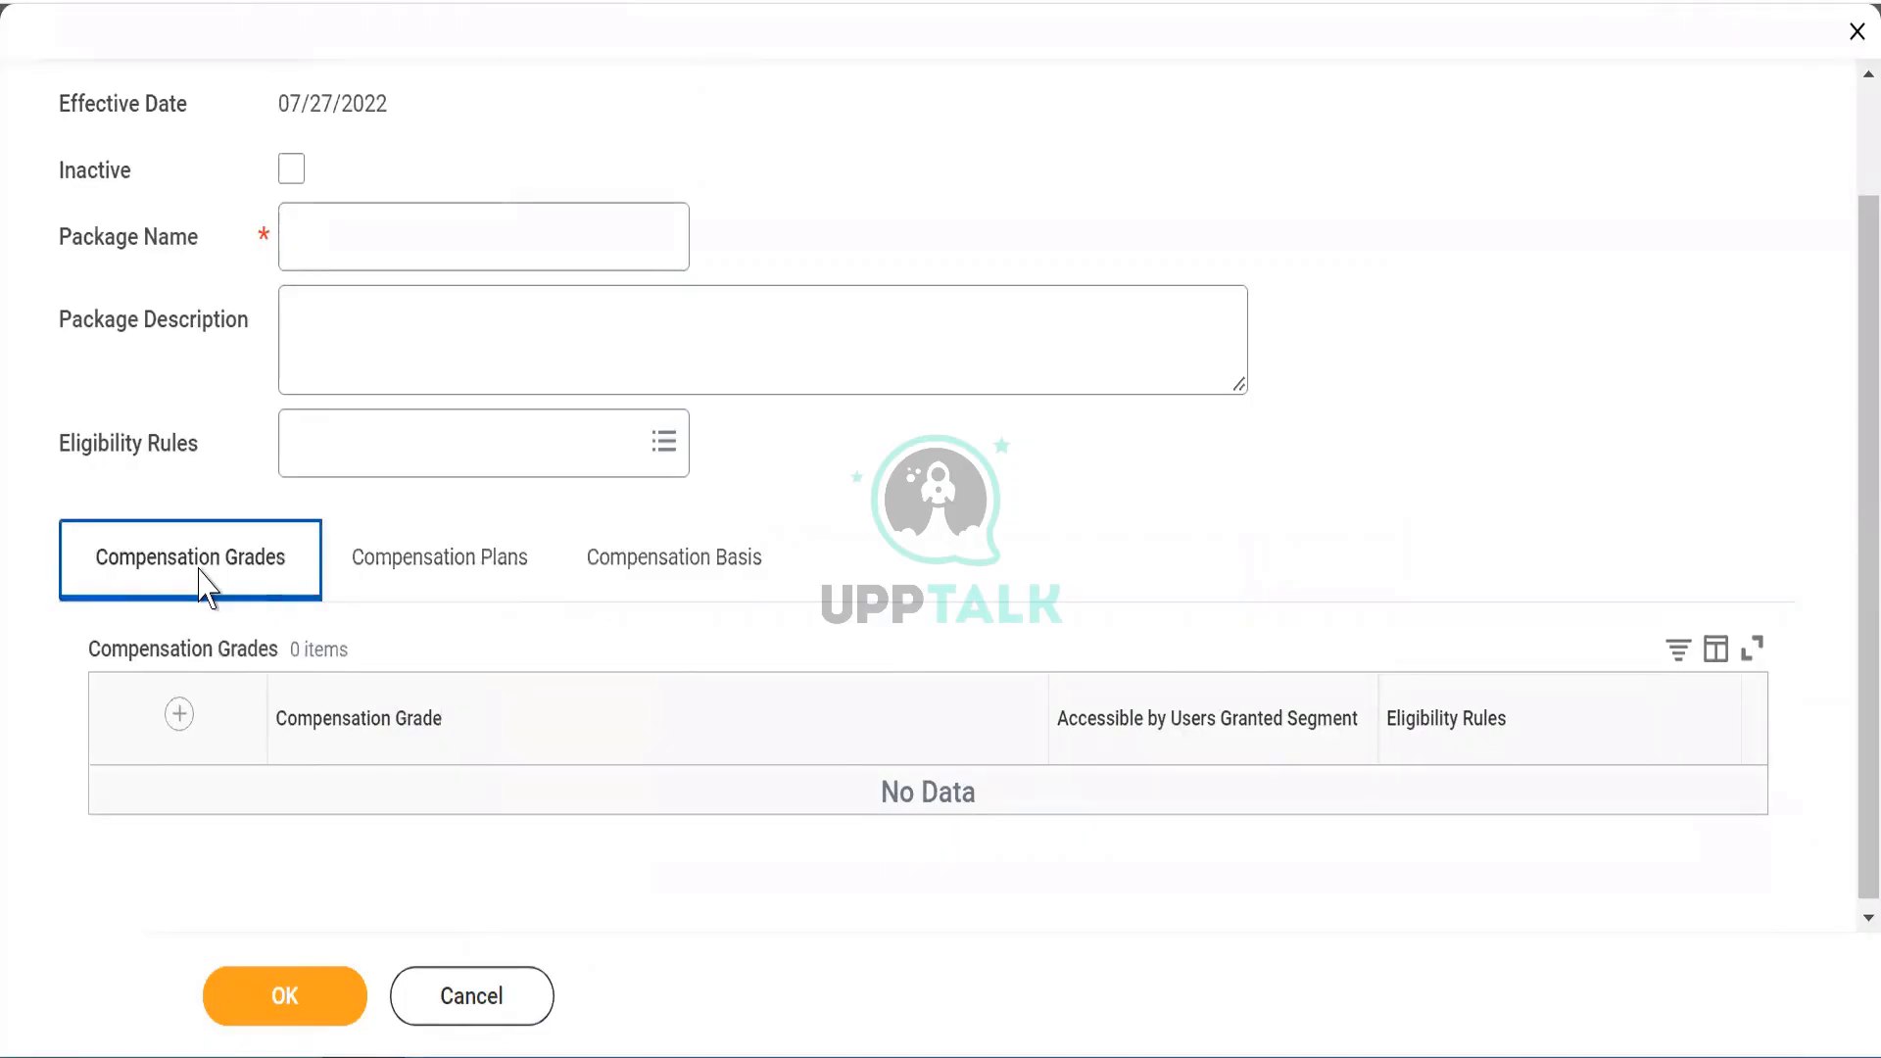
click(327, 240)
text(WLE)
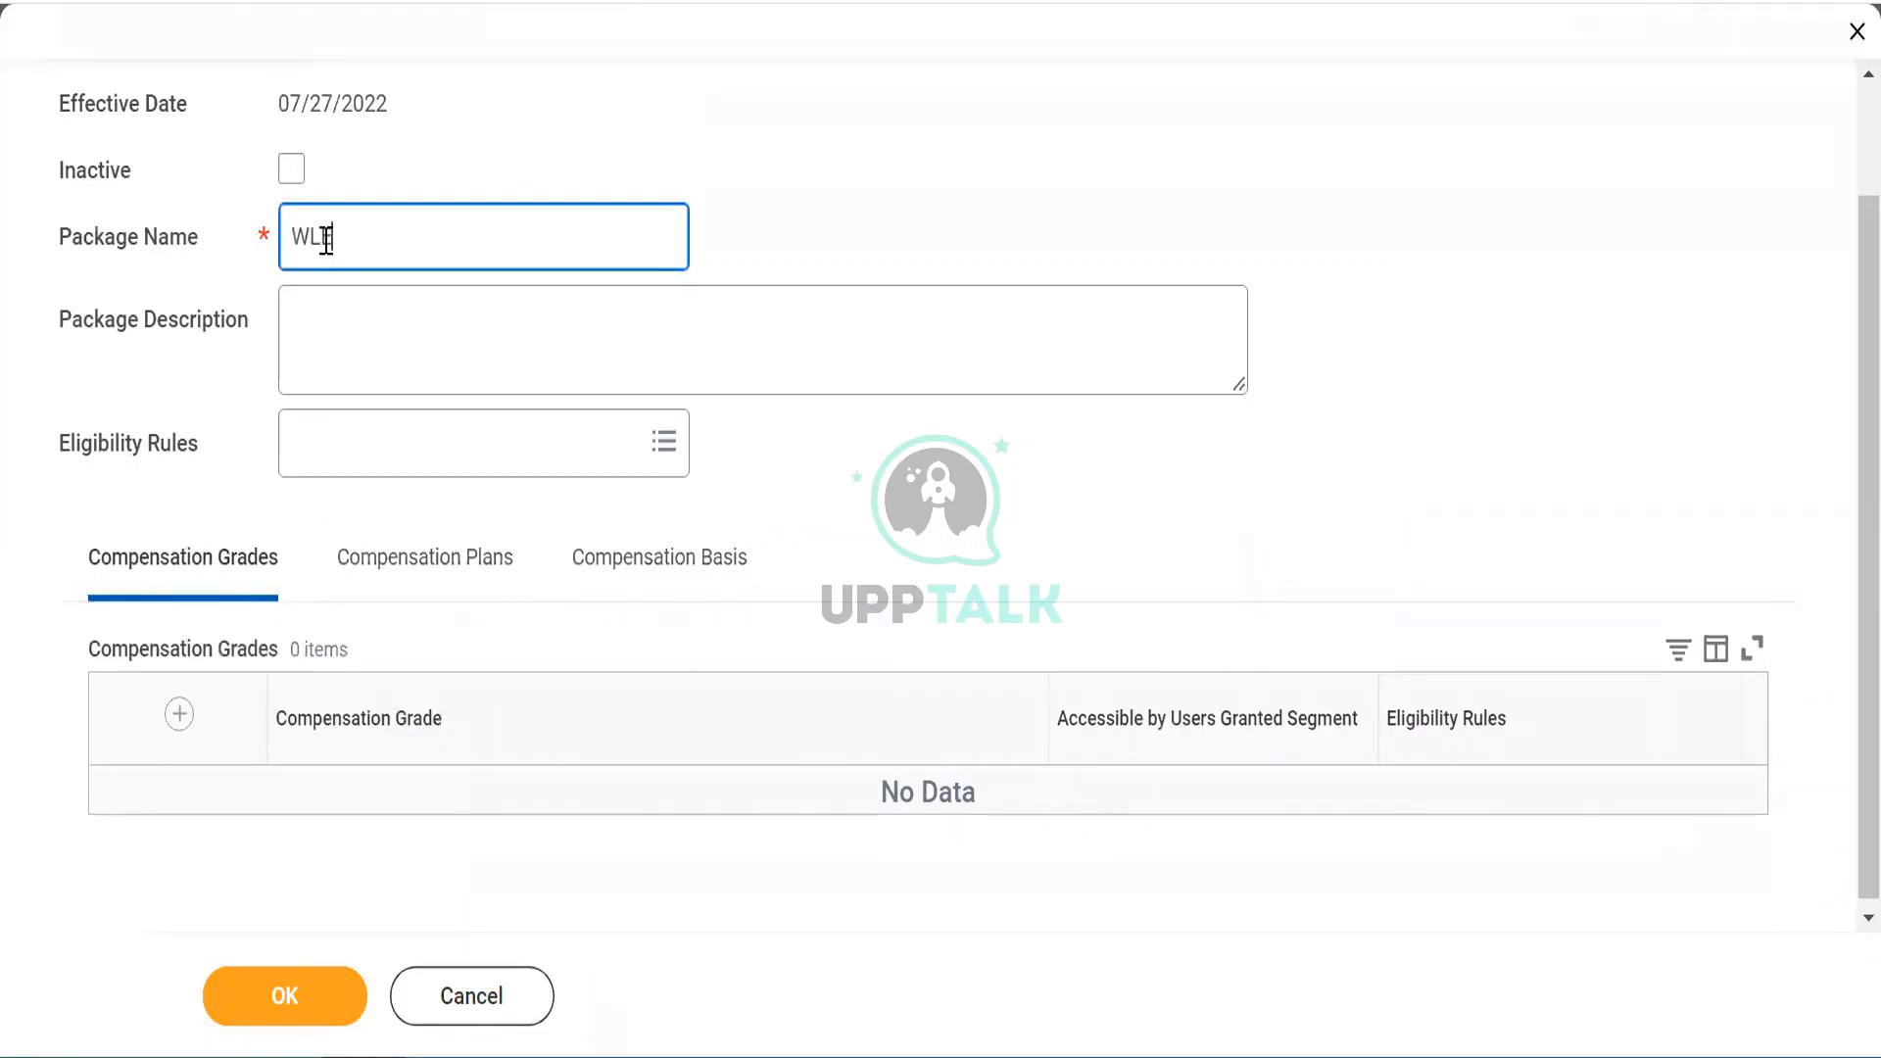
text(&_Account Executive)
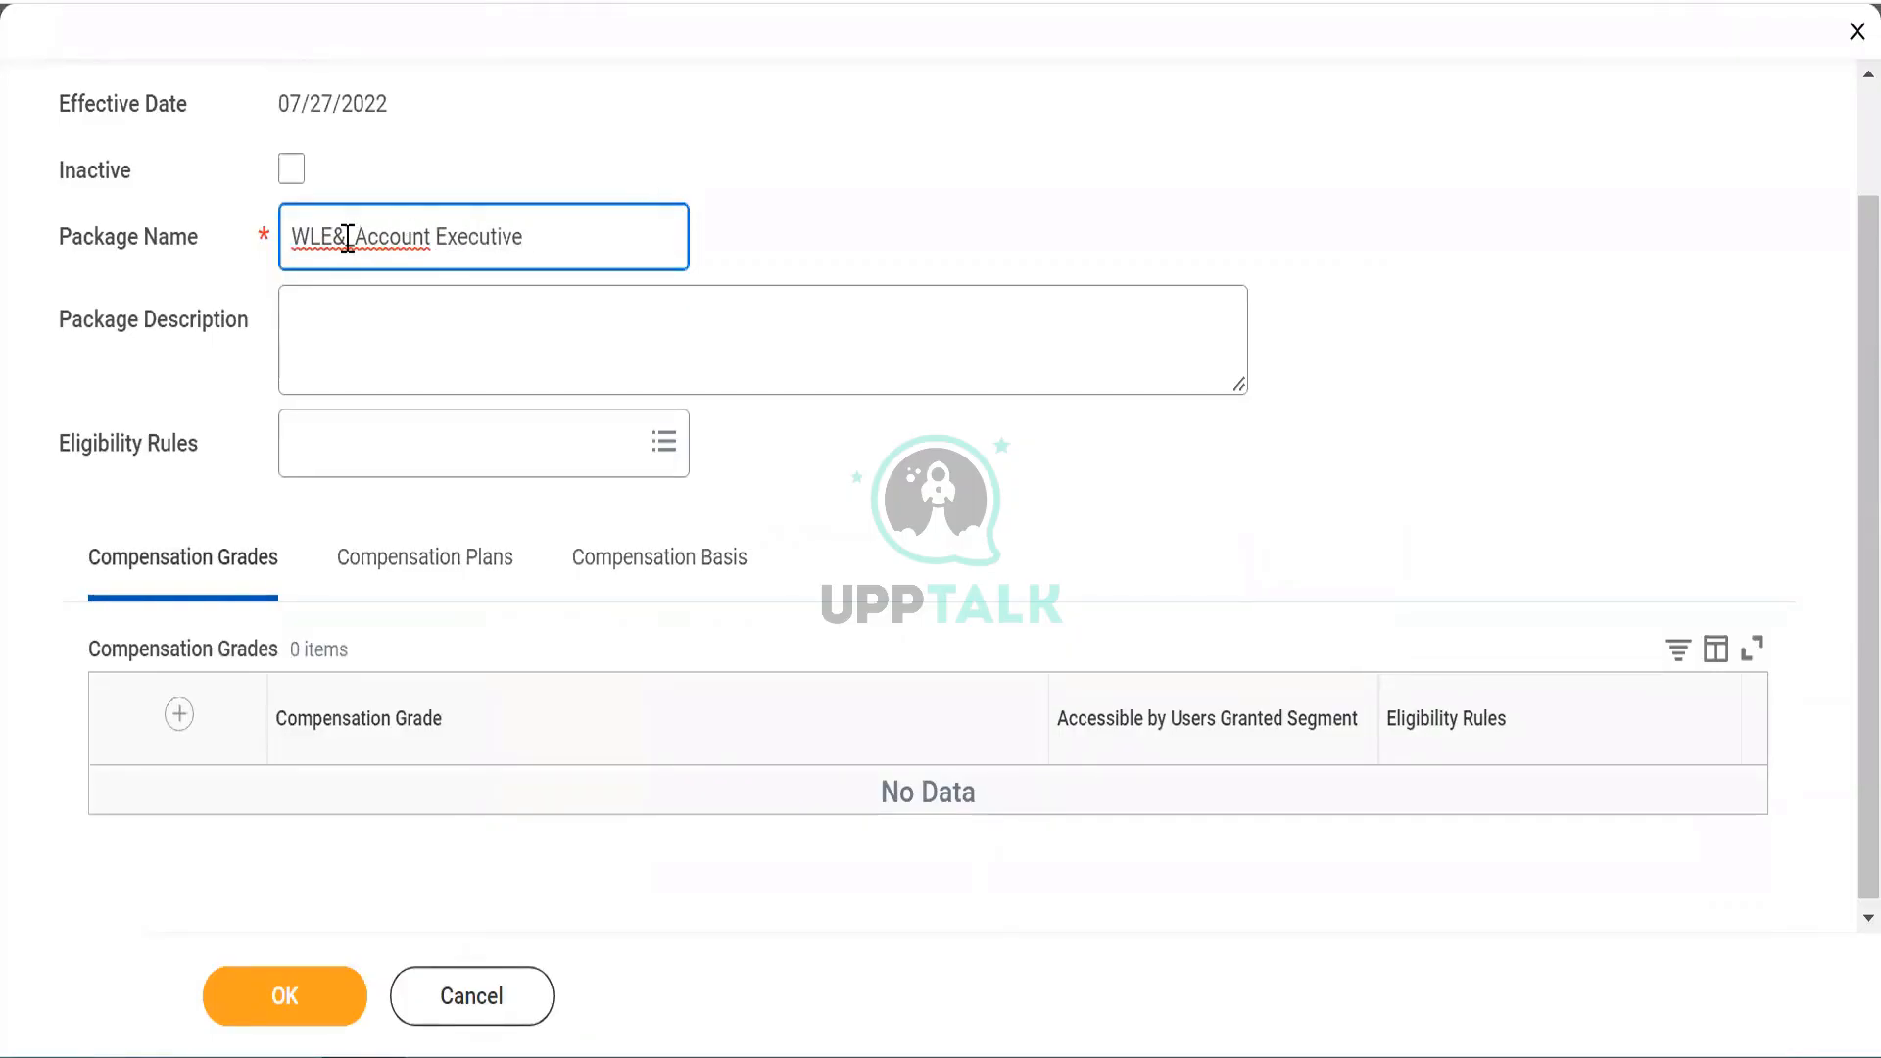
click(347, 237)
key(BackSpace)
text(7)
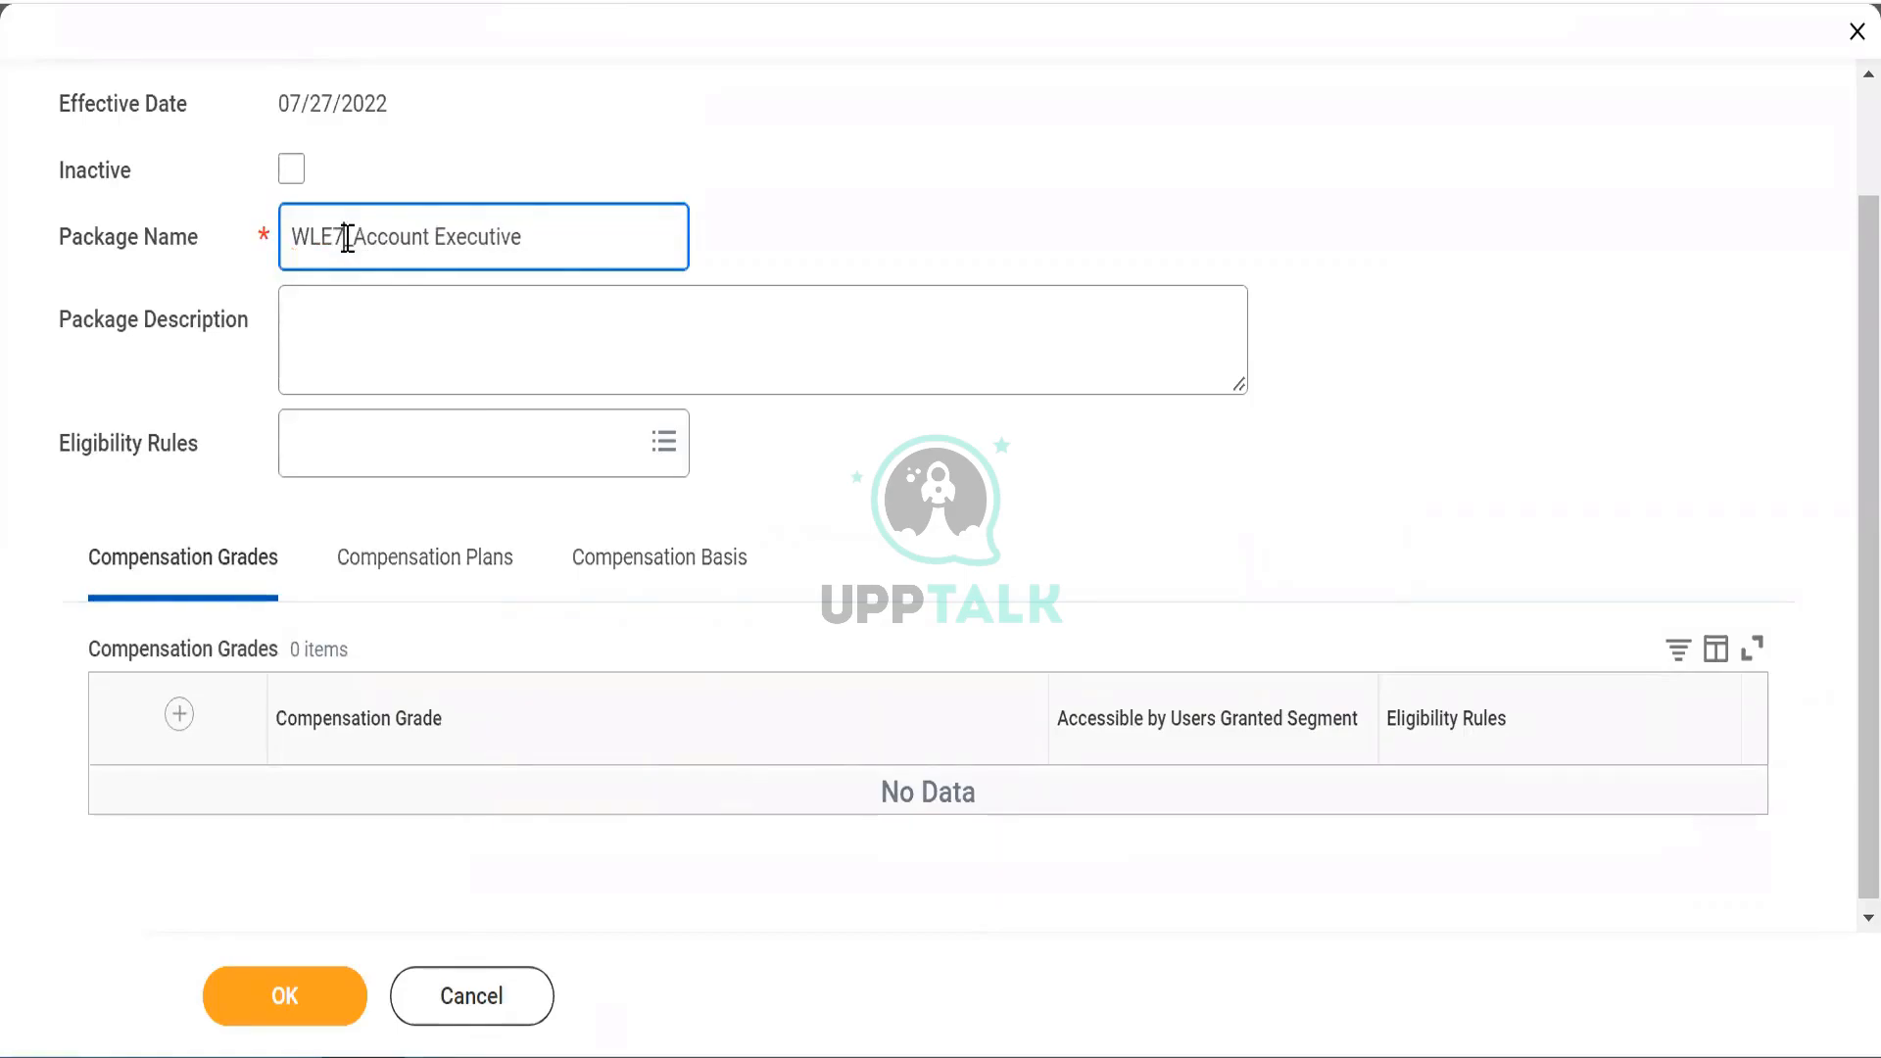
click(942, 482)
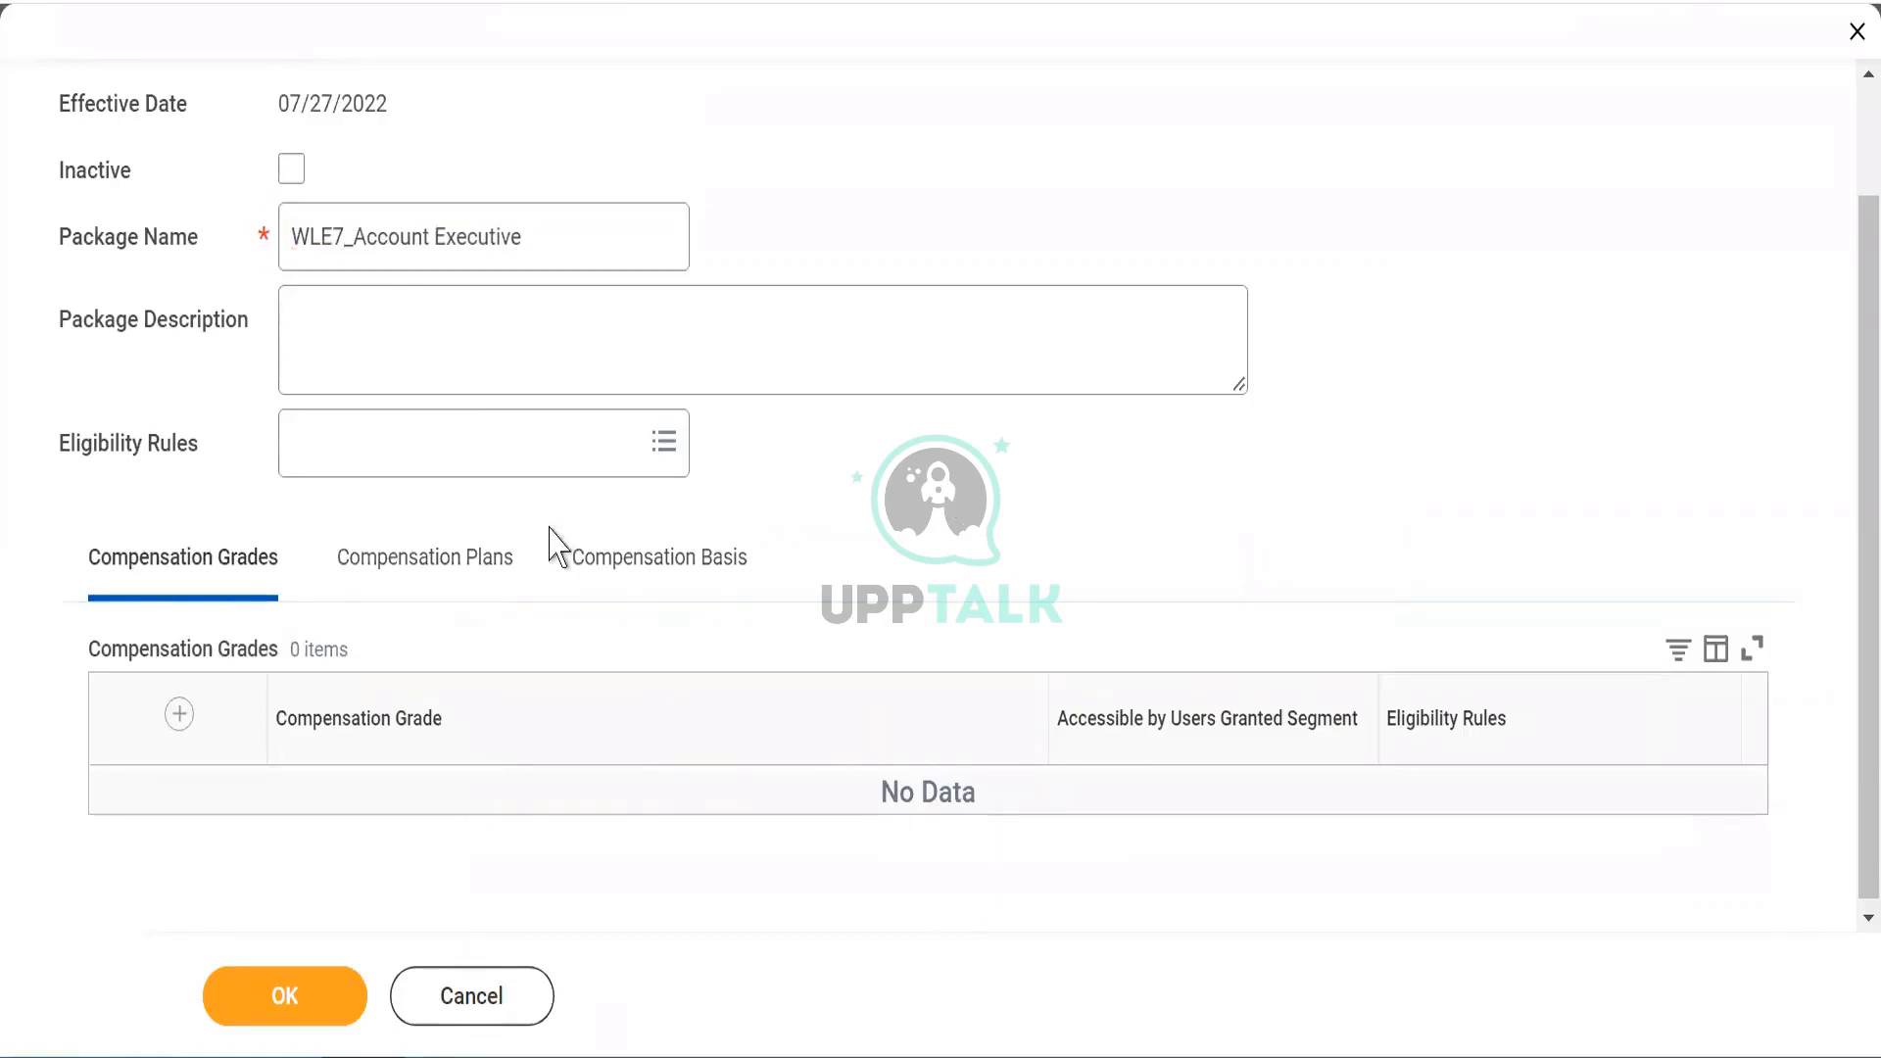
Step: Add the WLE7_Account Executive compensation grade to the package
click(180, 725)
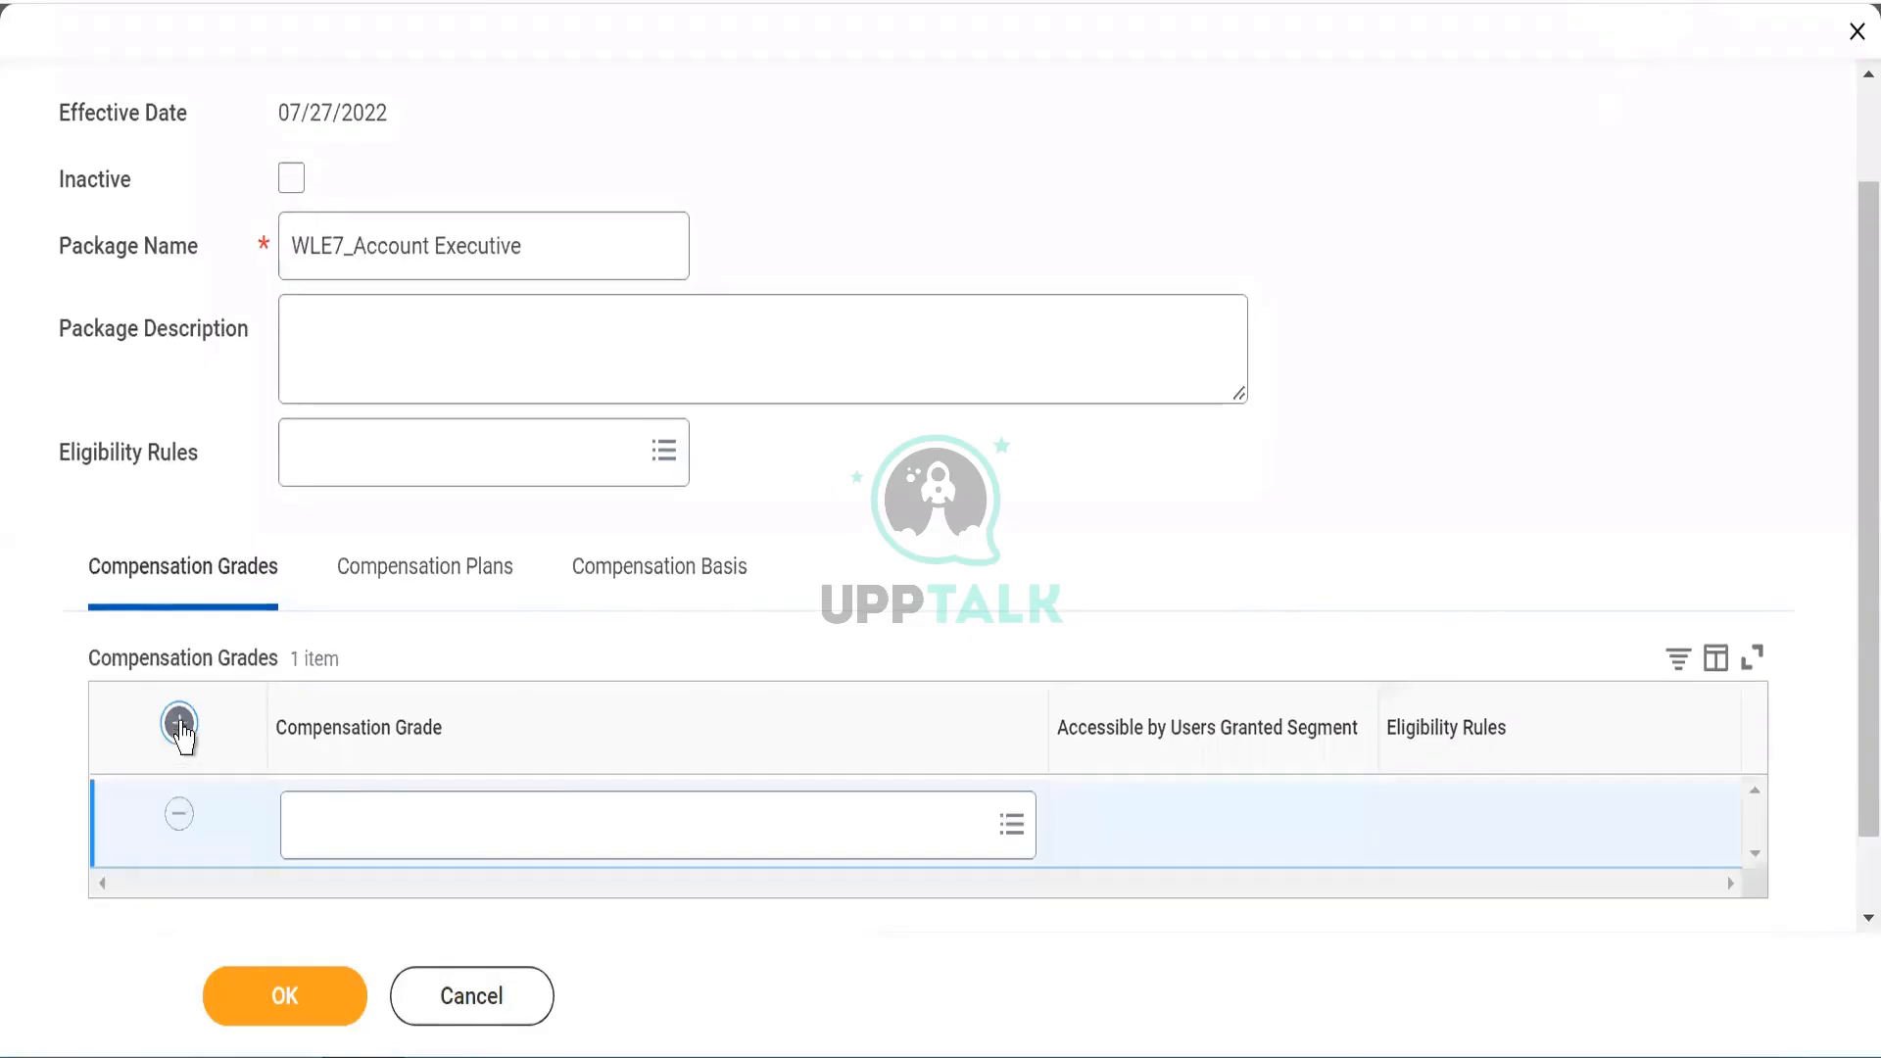
click(407, 856)
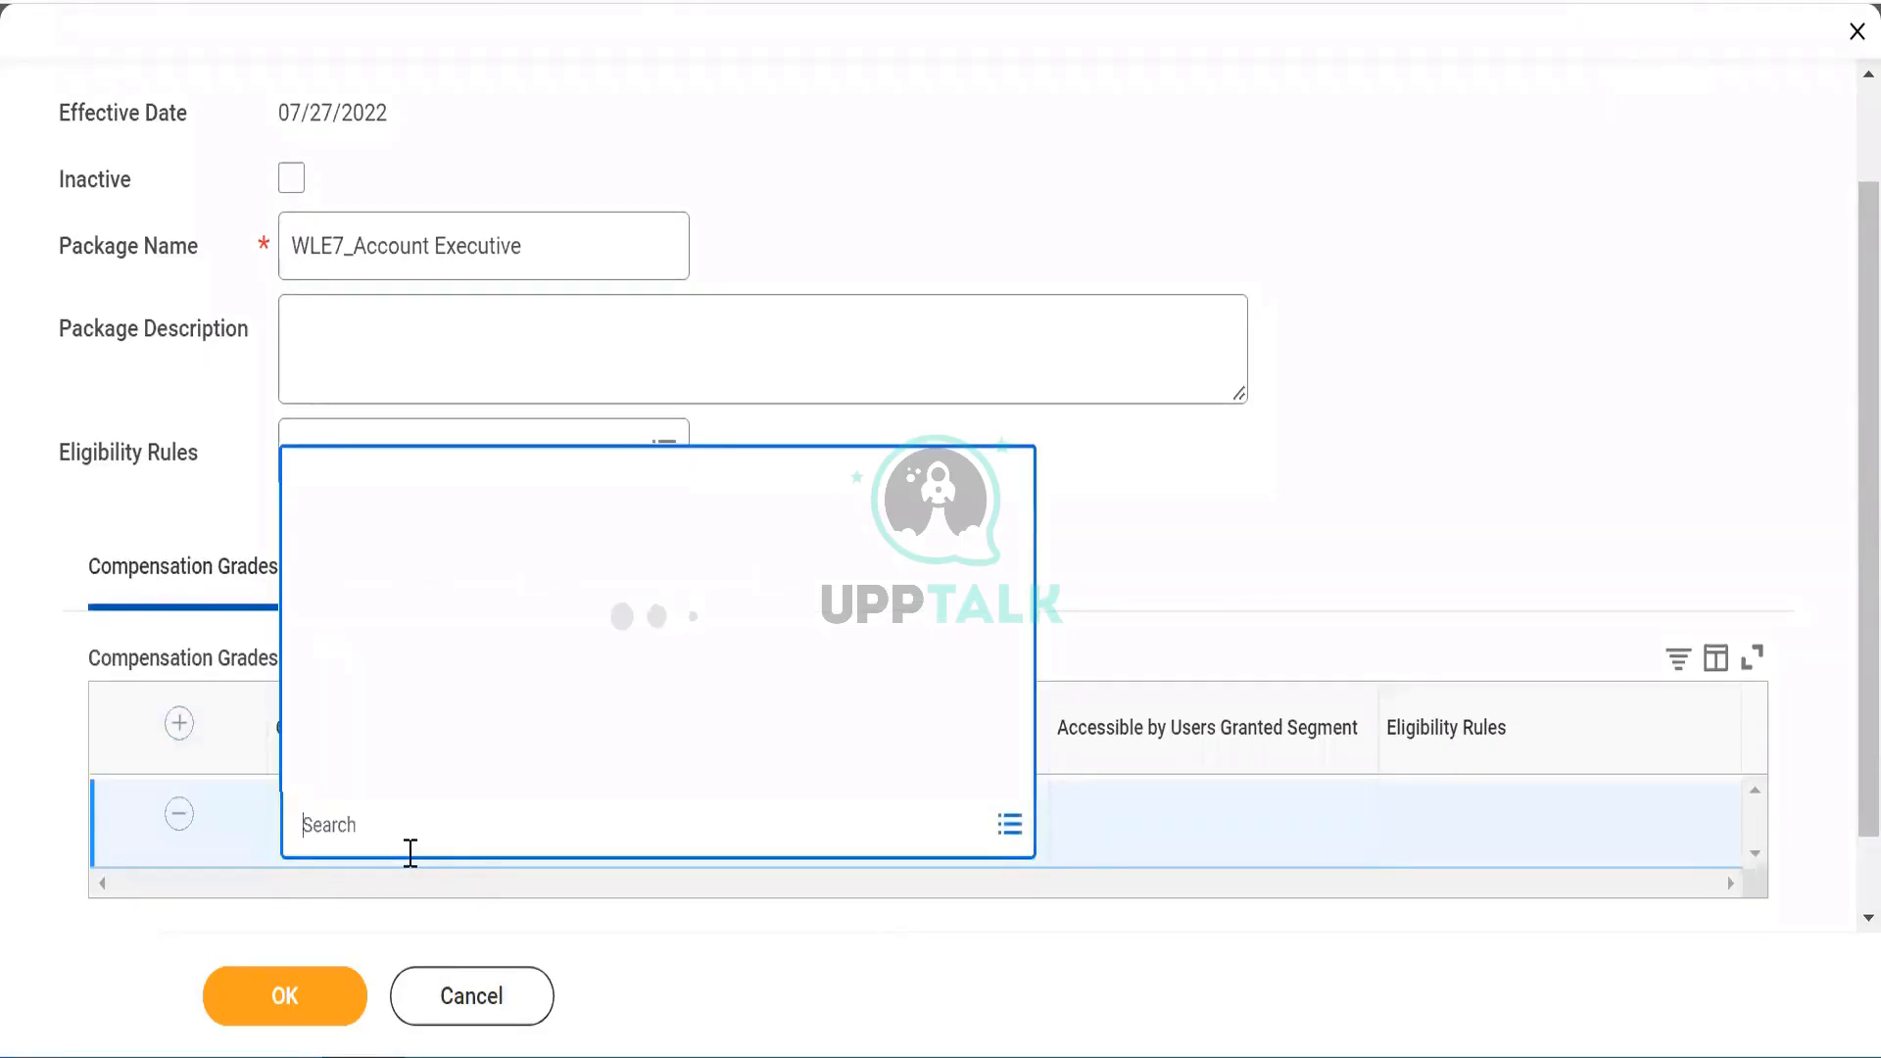
text(WLE&)
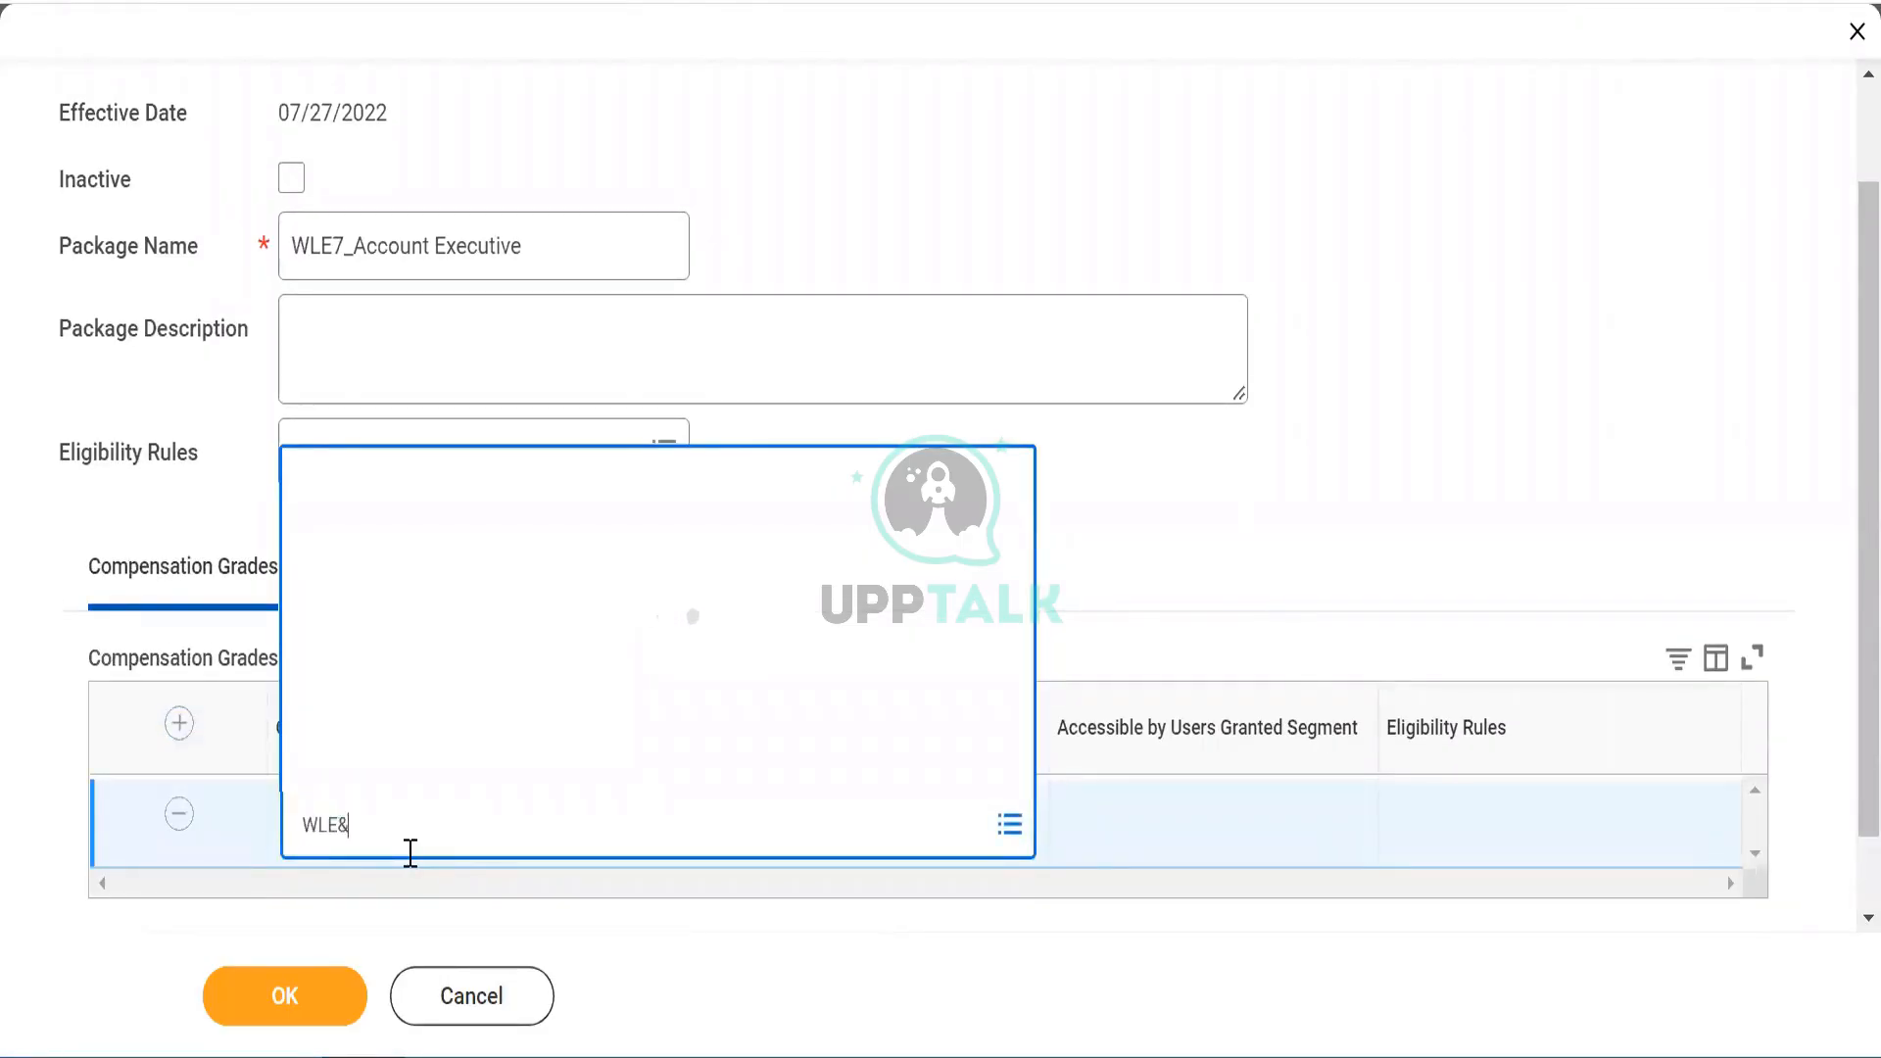
key(BackSpace)
text(7_)
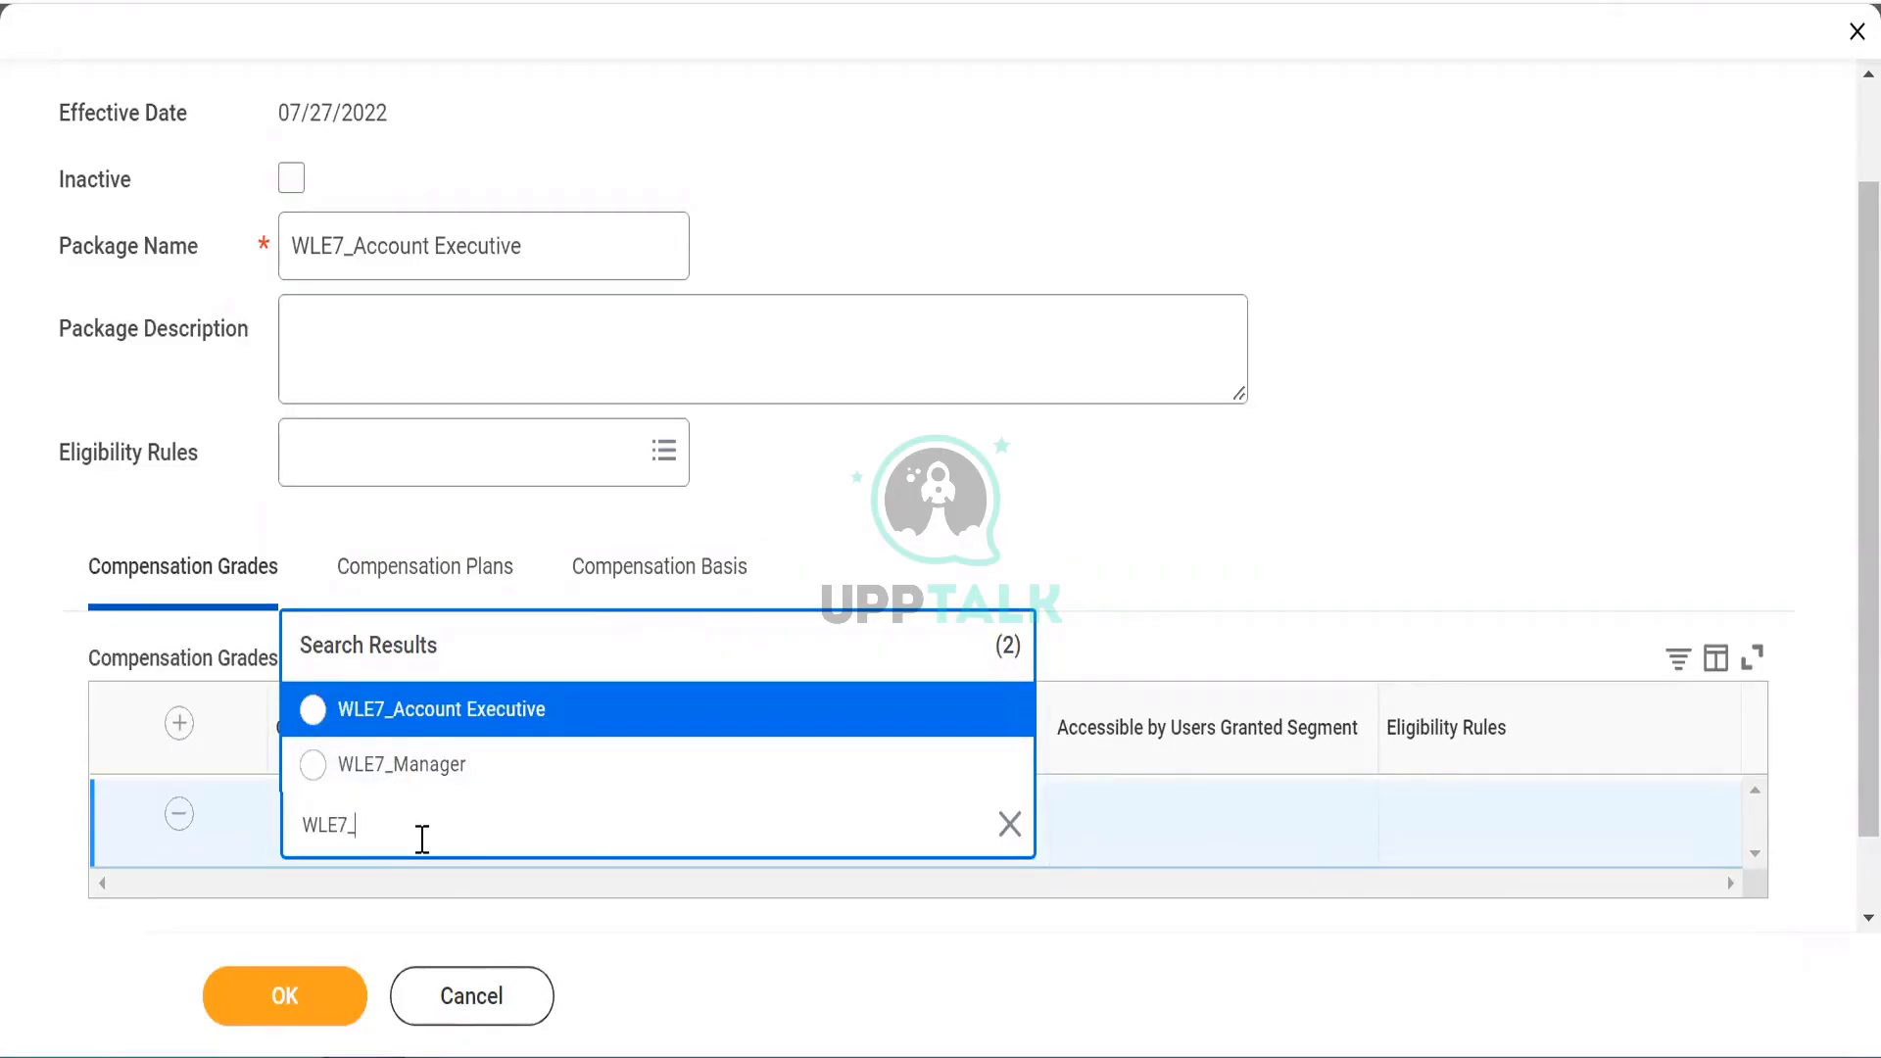
click(314, 709)
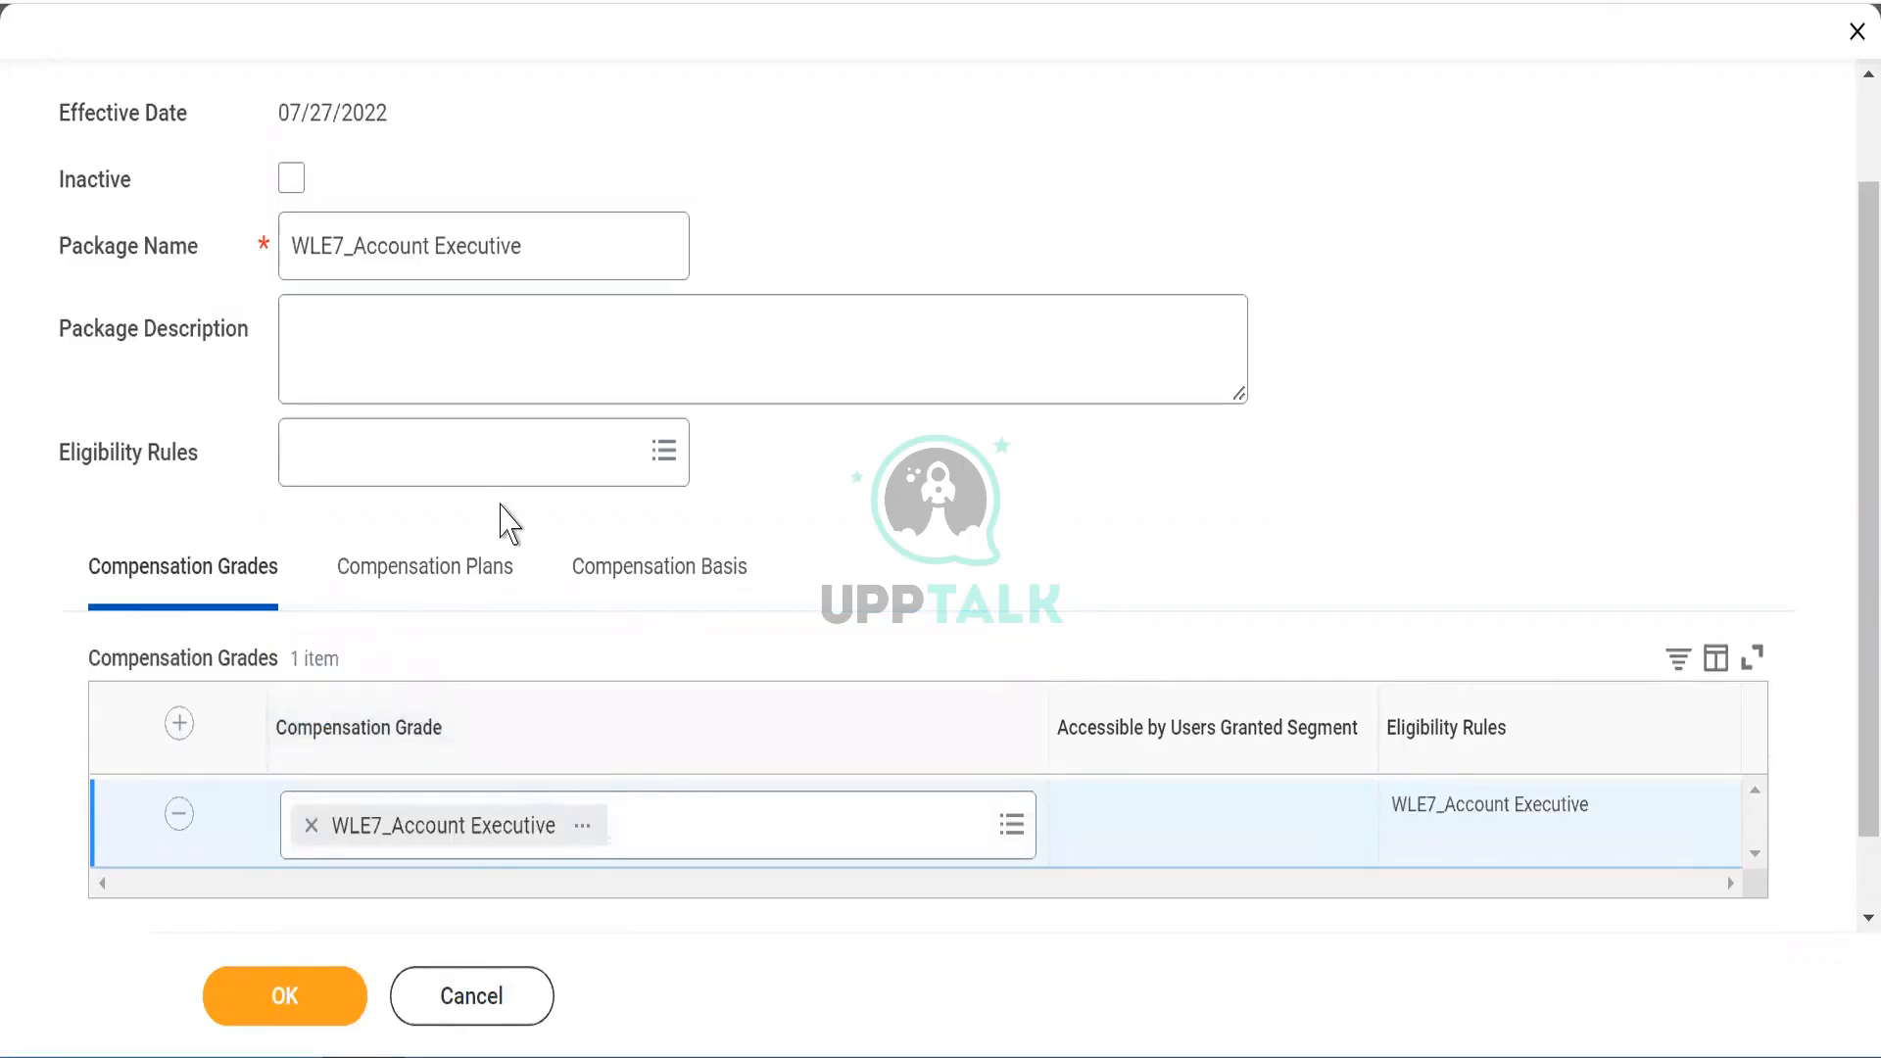
Step: Add the WLE7_Performance Bonus compensation plan to the package
click(412, 585)
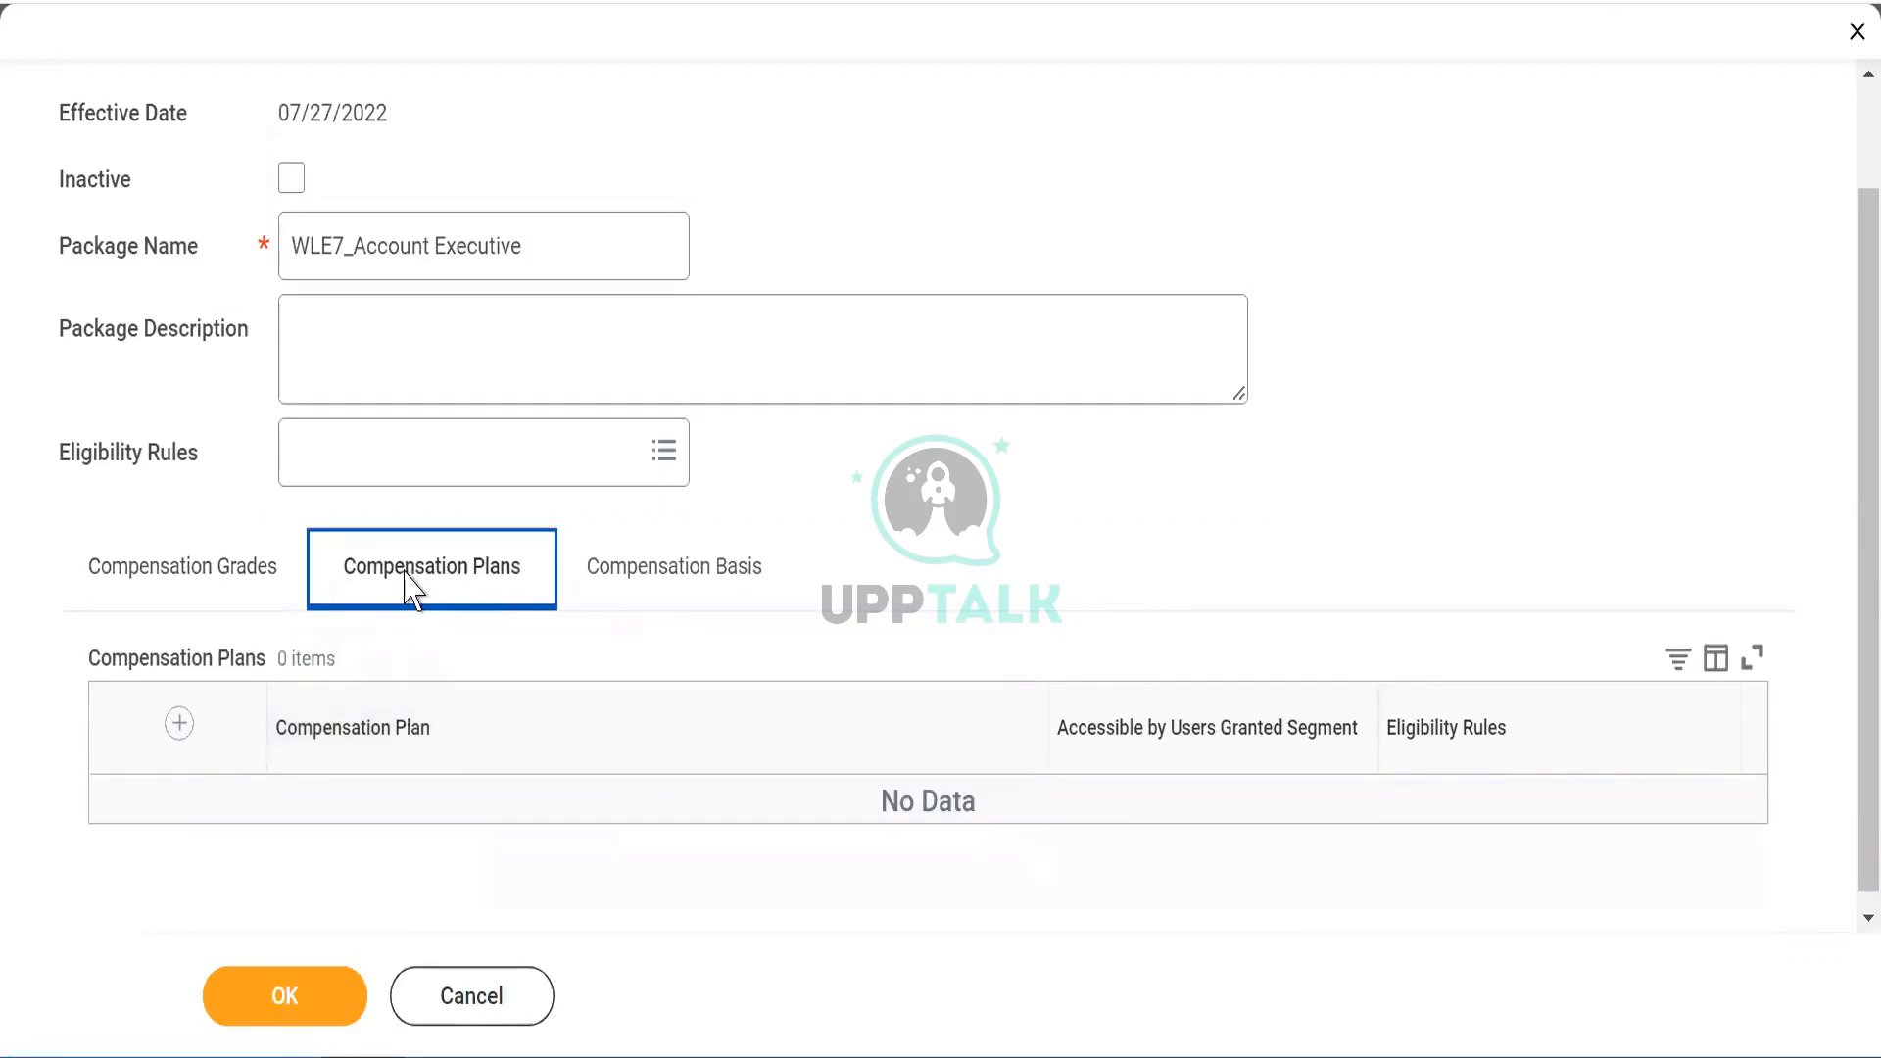
click(180, 725)
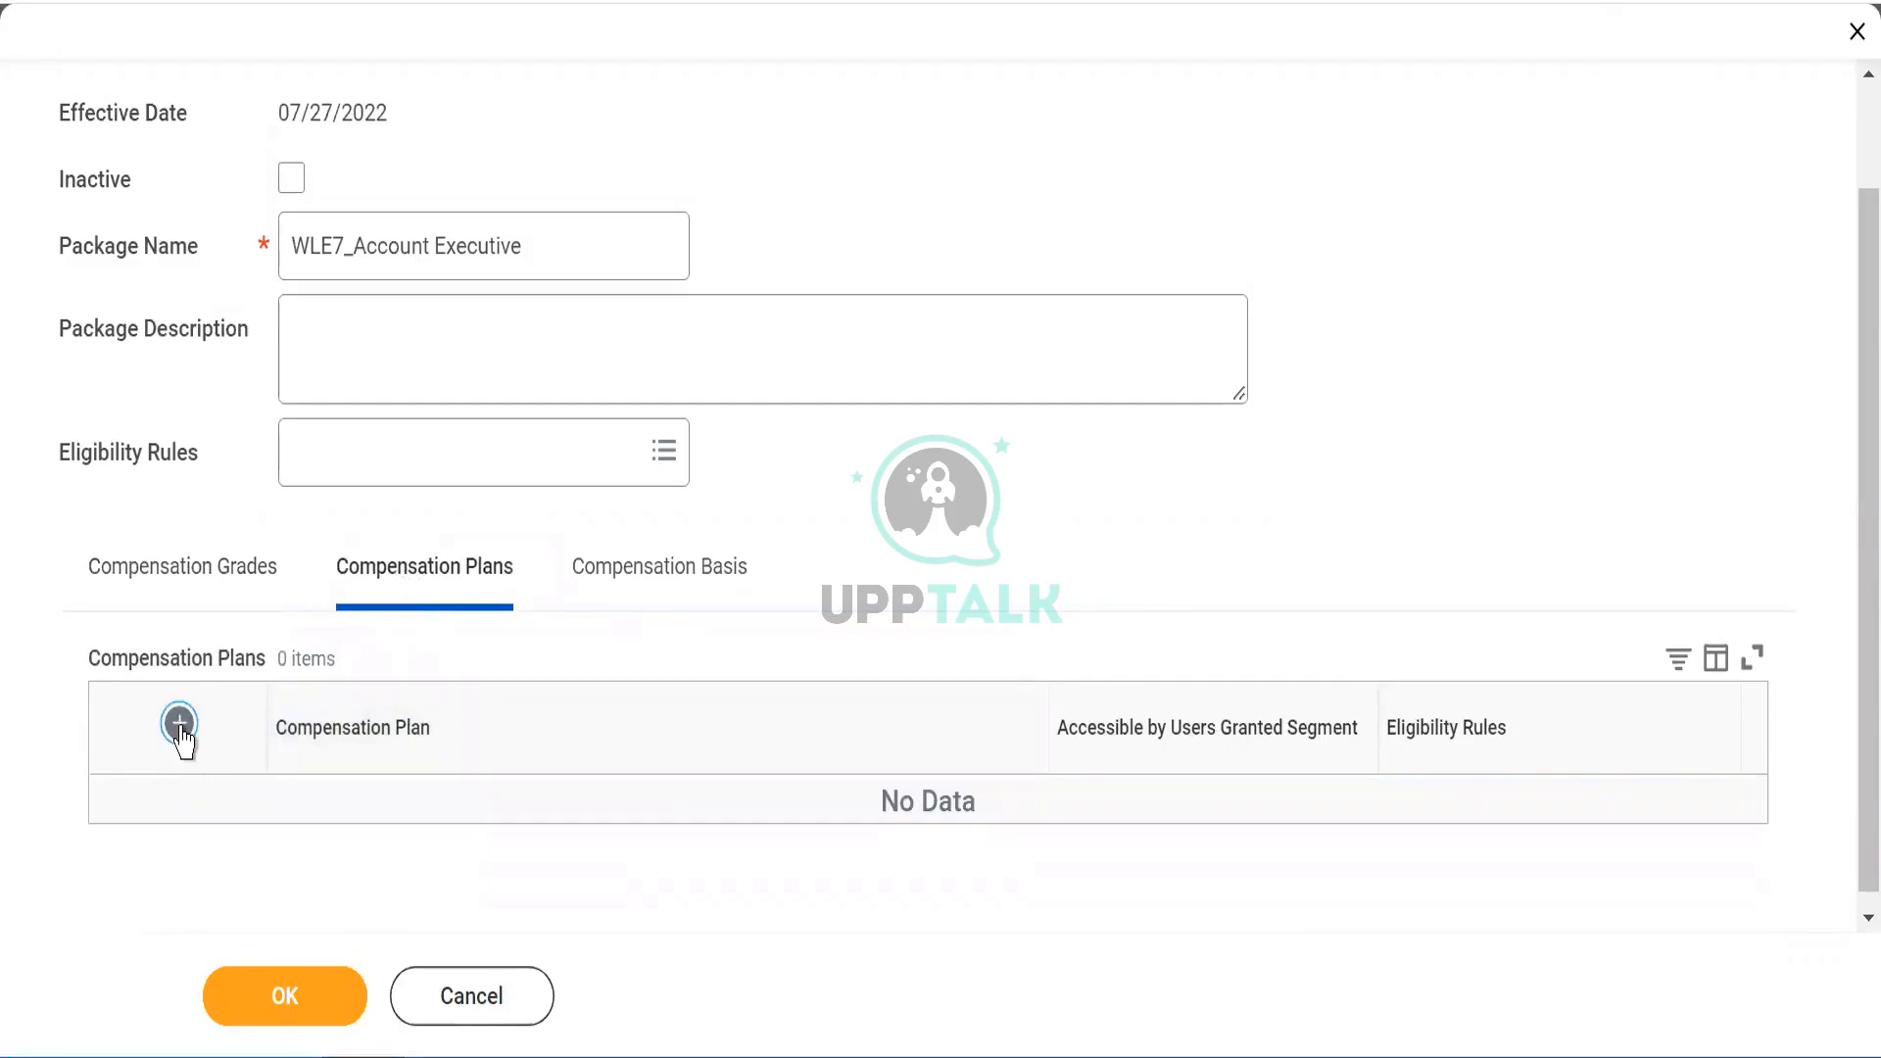
click(306, 829)
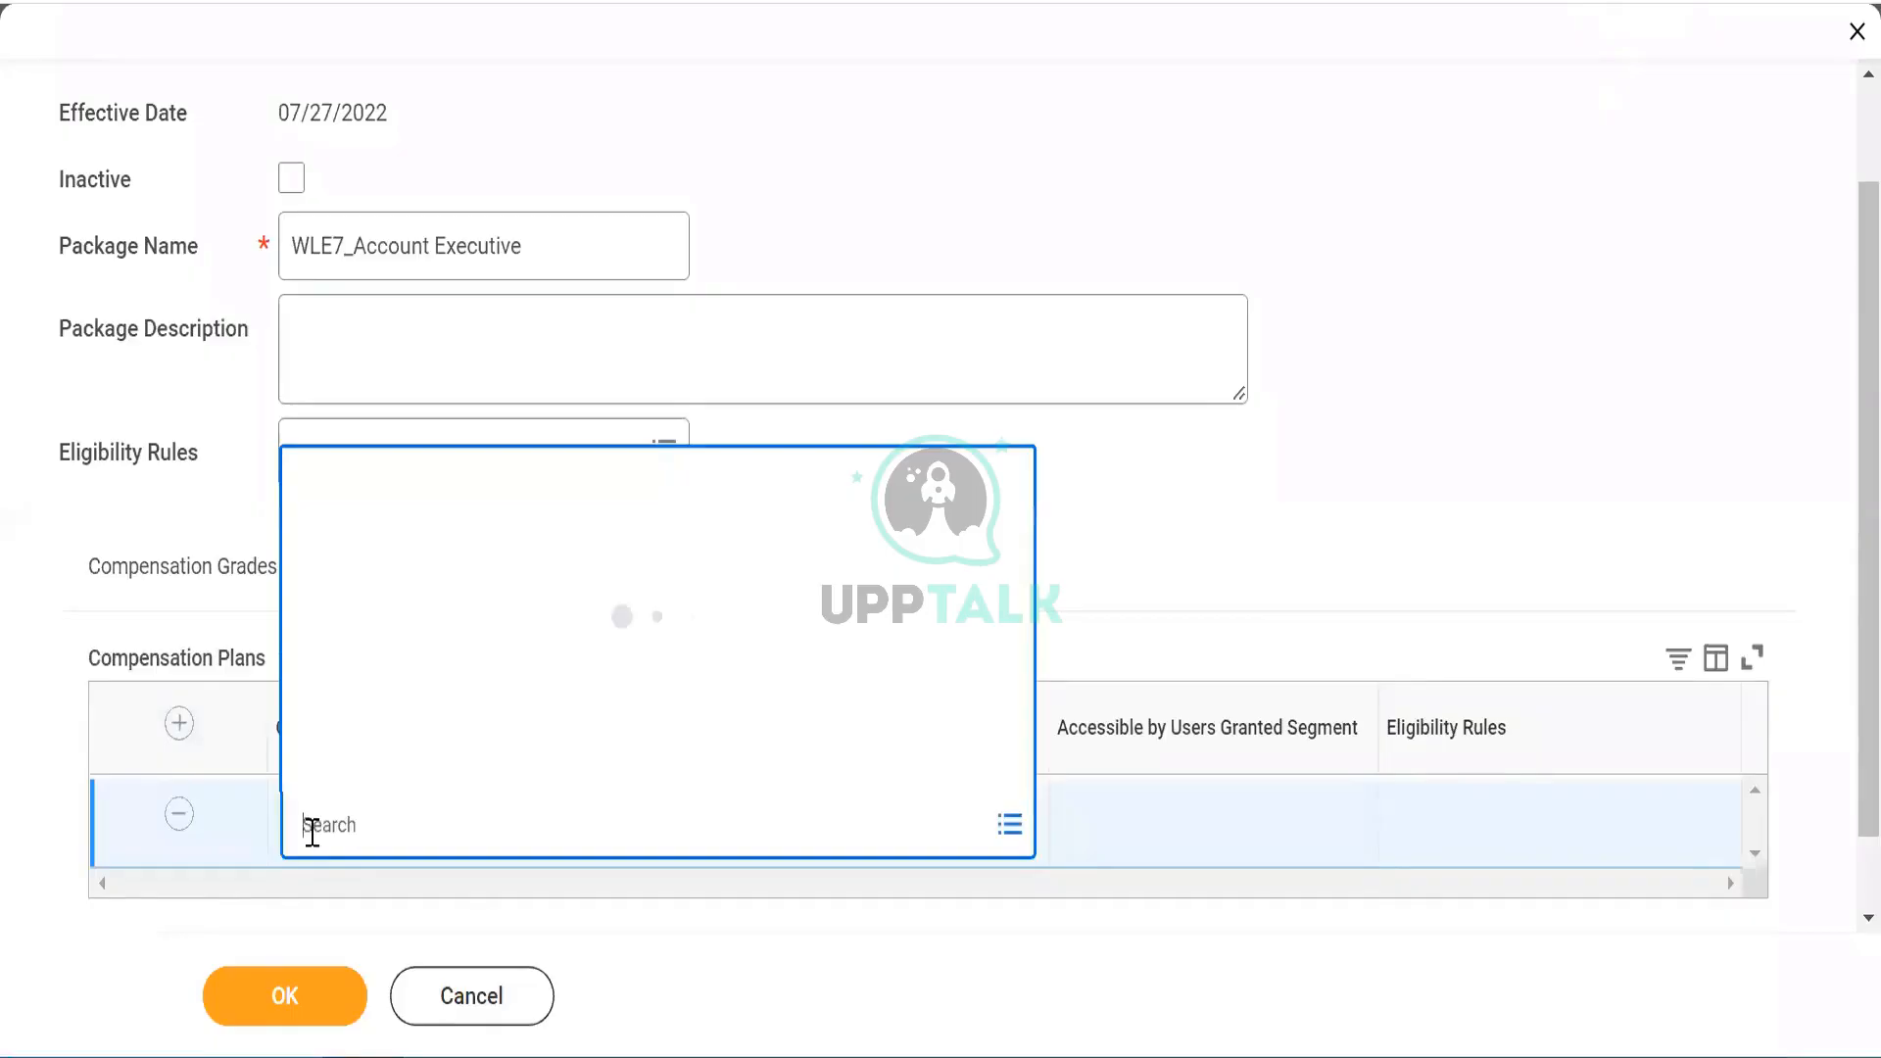
text(WLE7_)
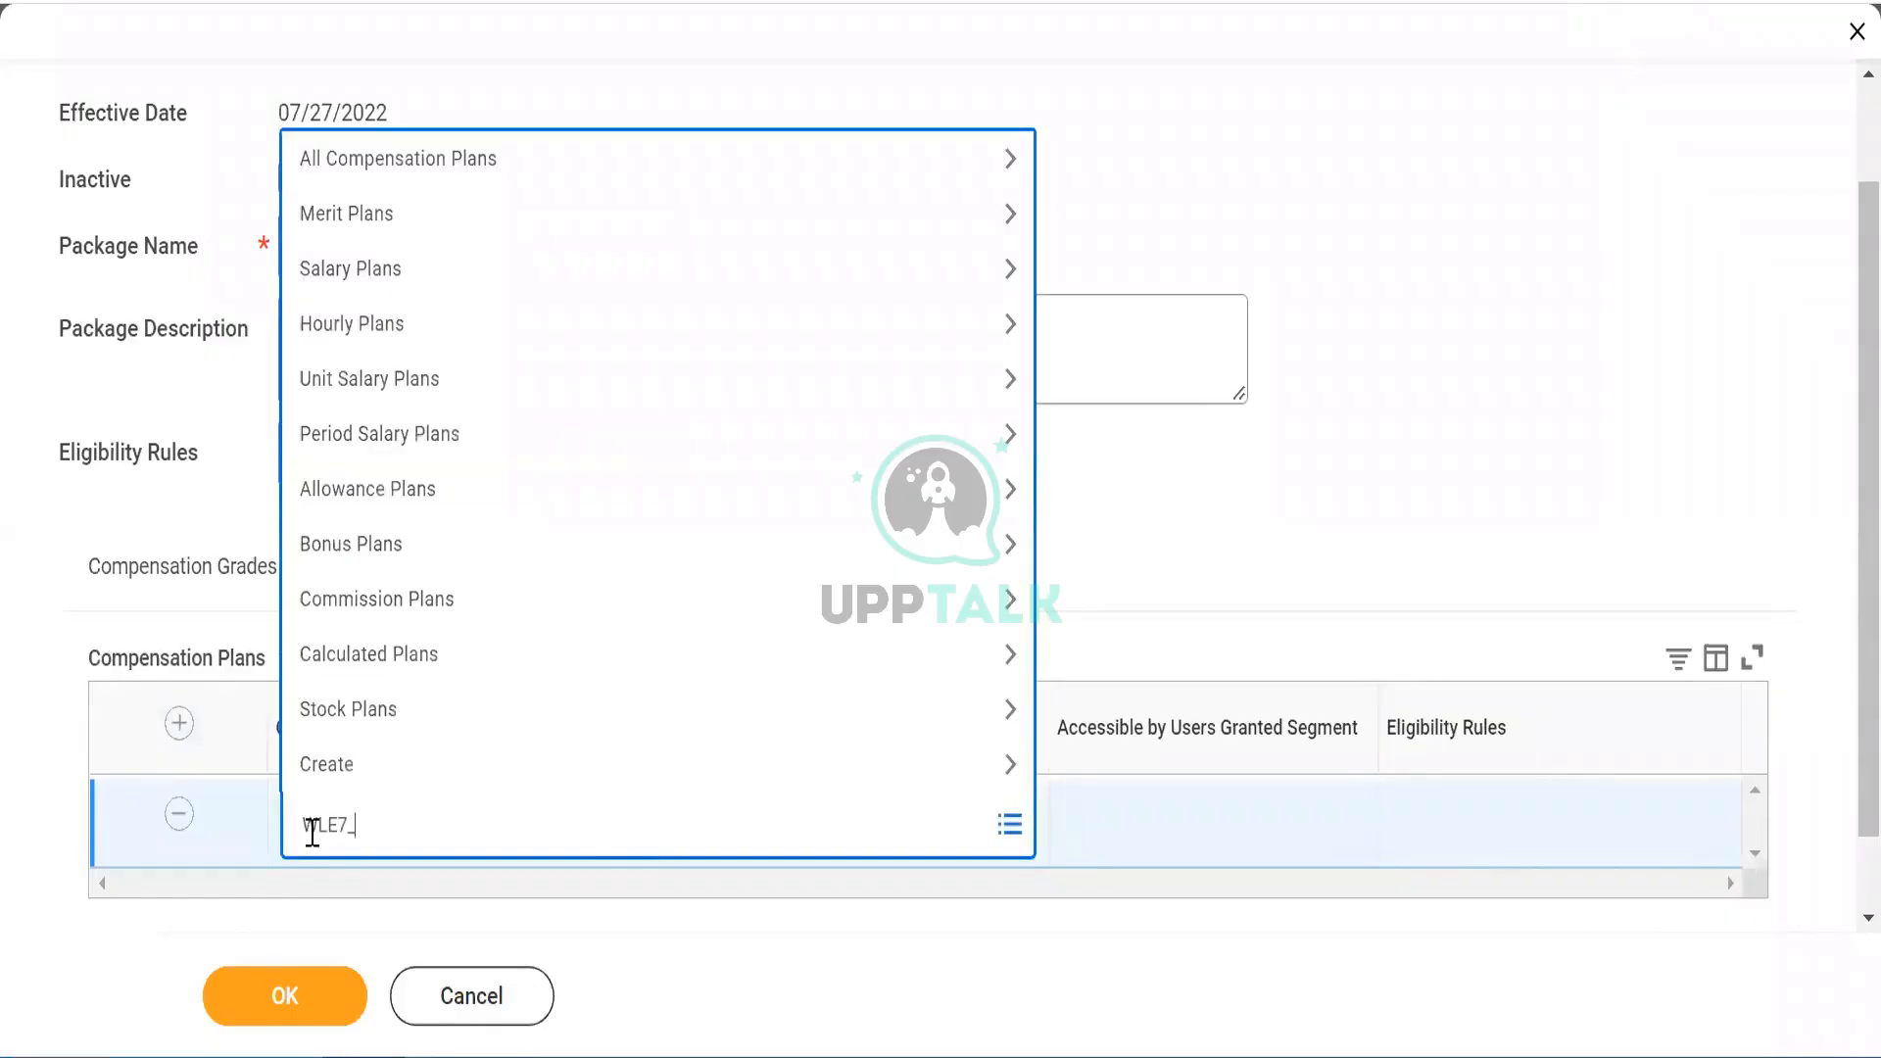
key(Return)
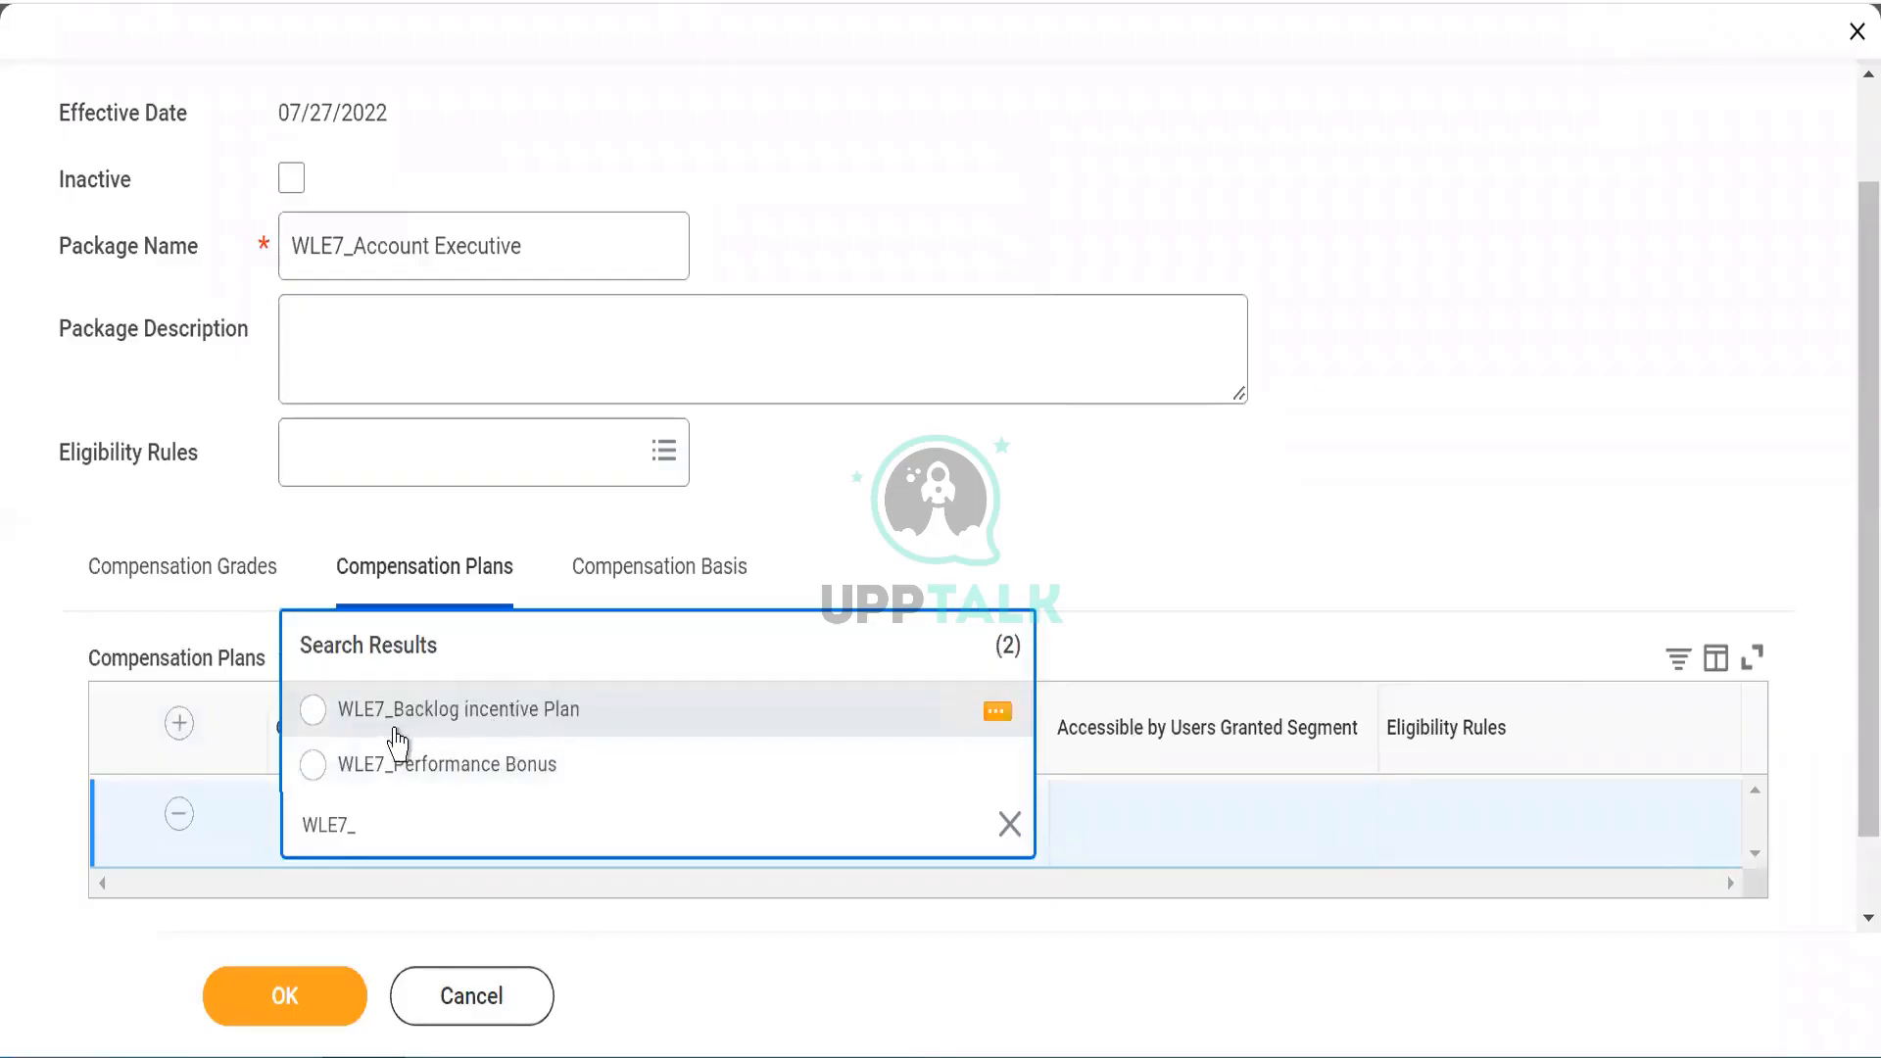
click(555, 720)
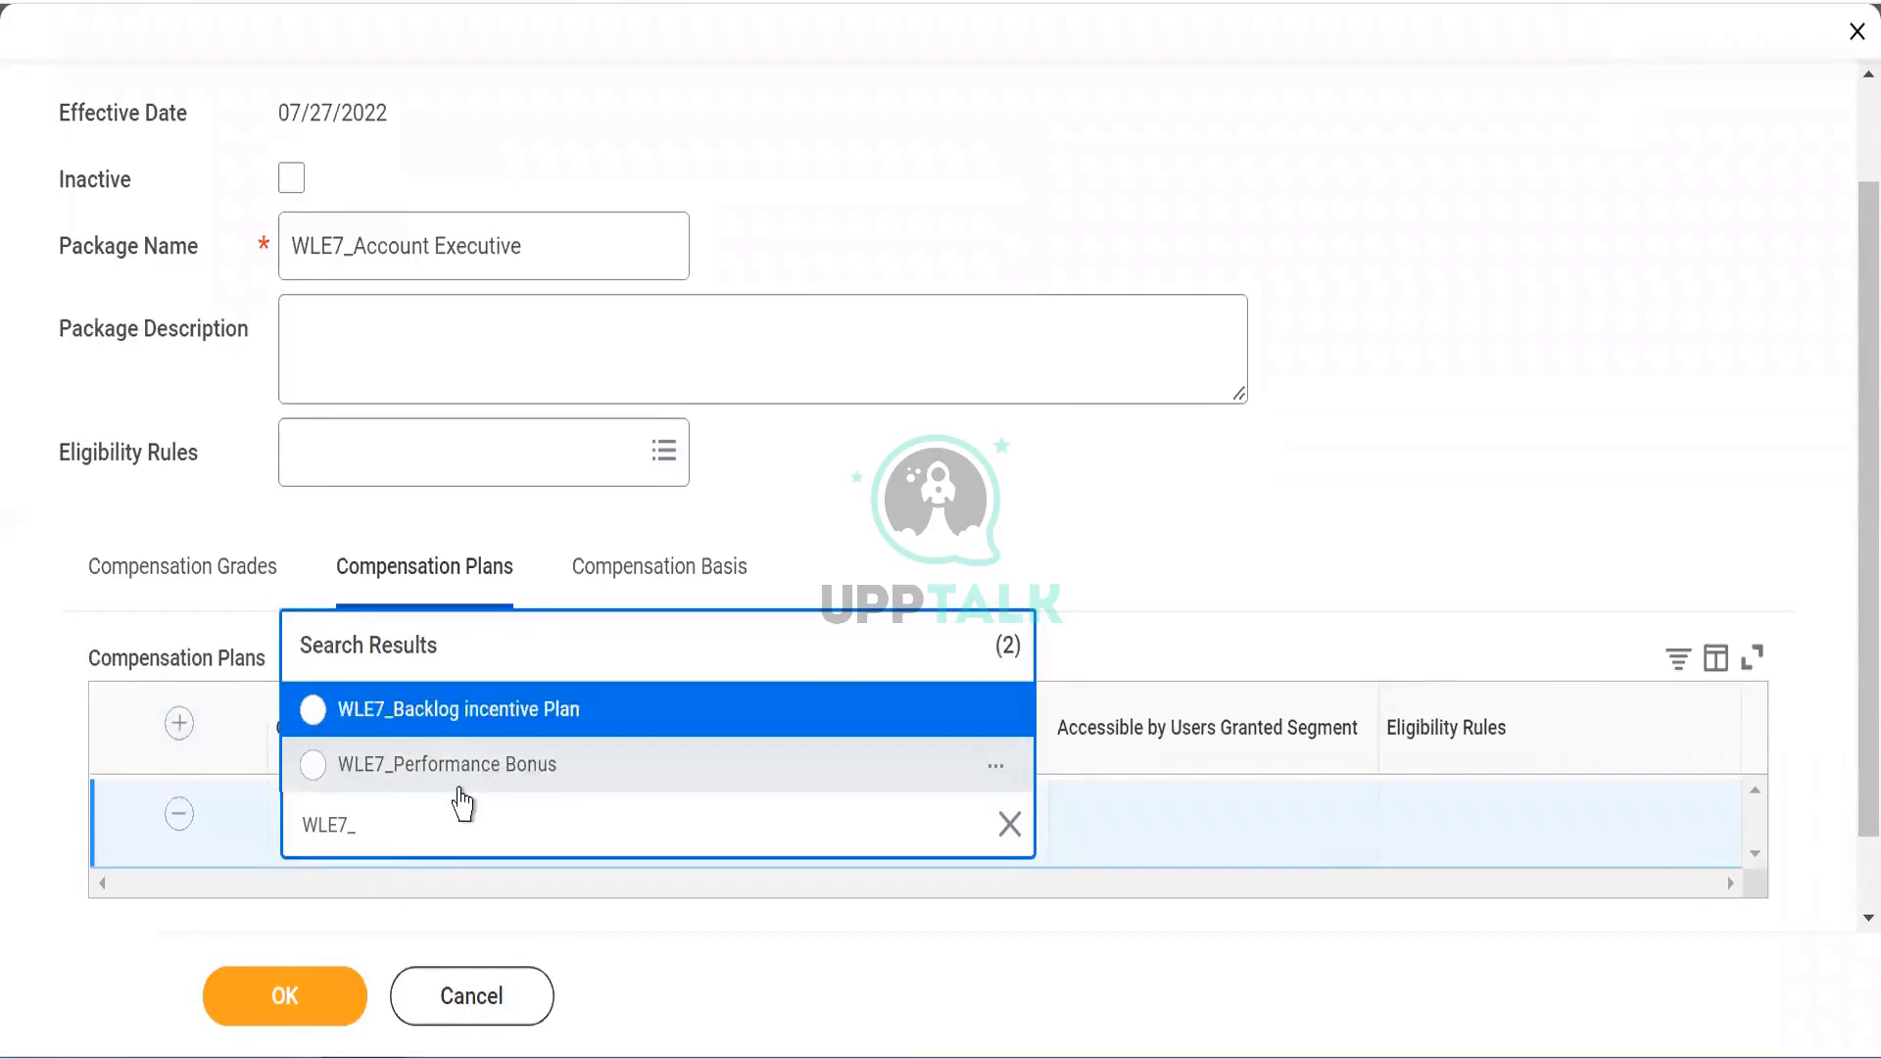
click(314, 765)
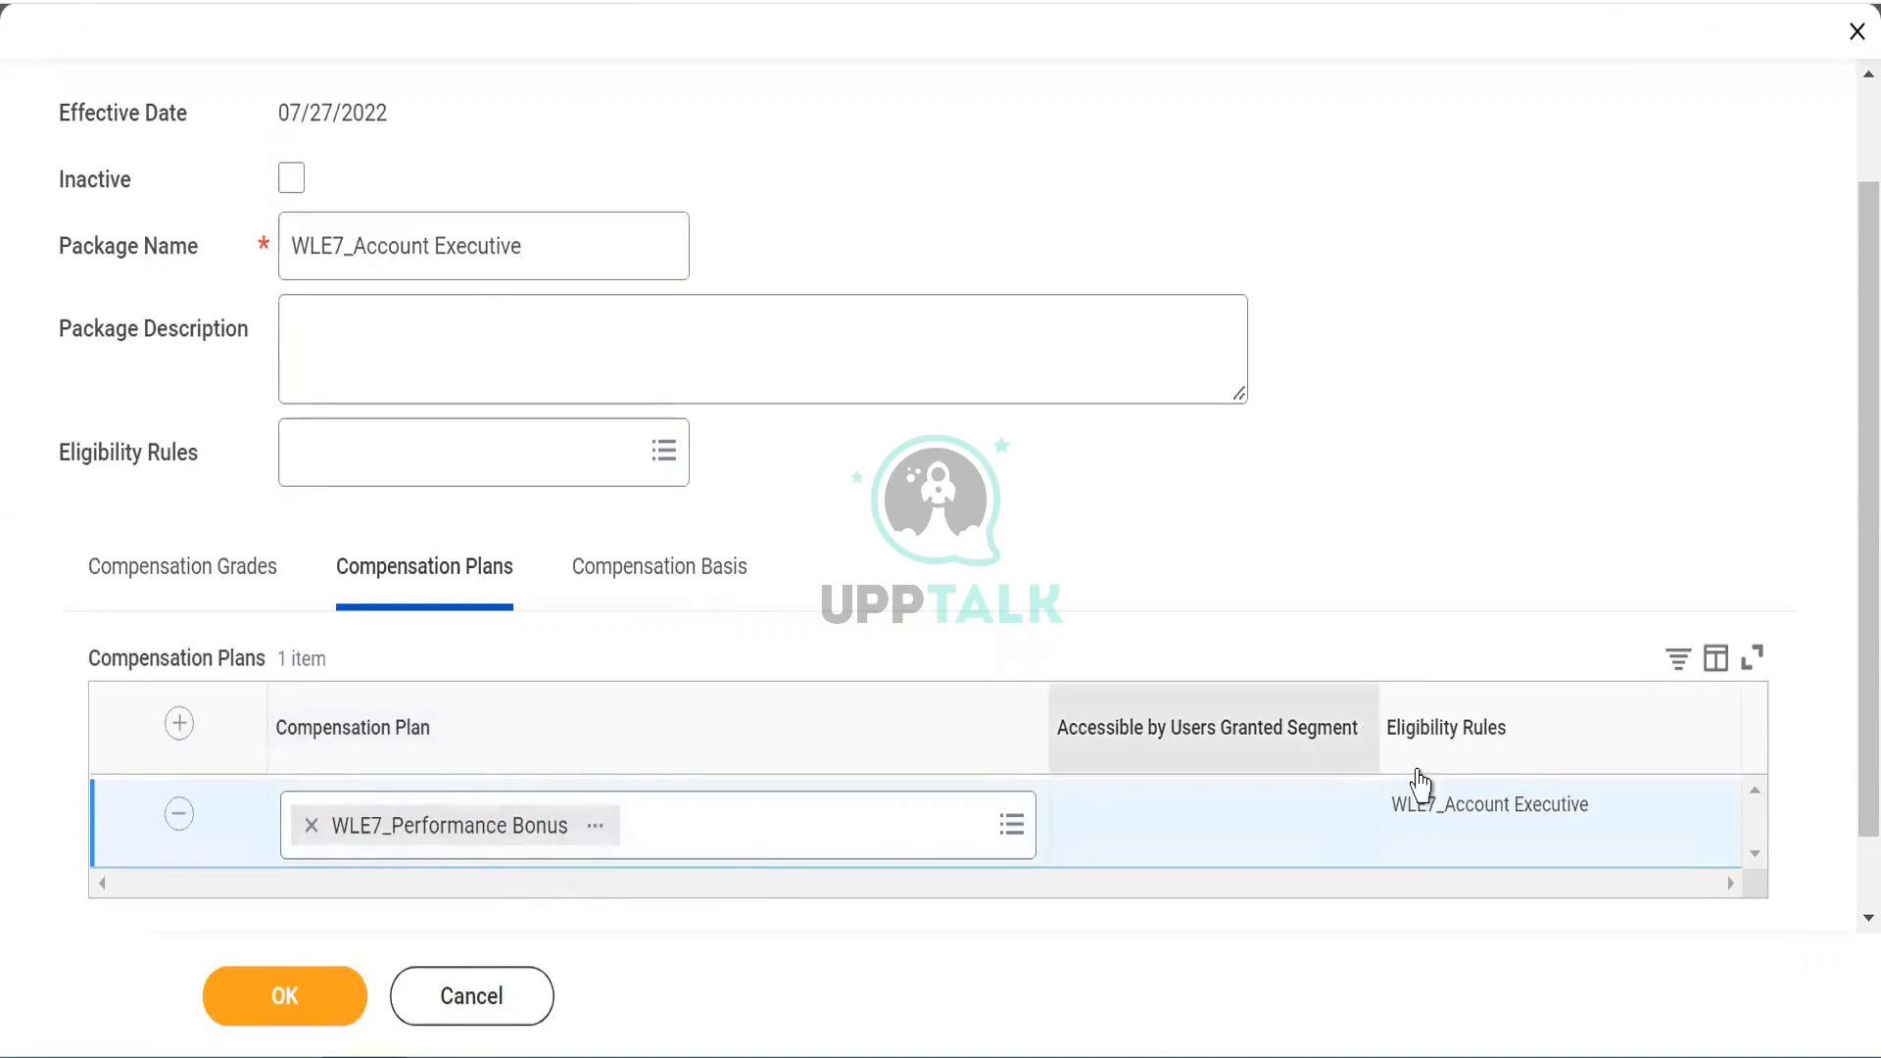
Step: Compare the eligibility rules of the package's compensation grade and compensation plan, and view its compensation basis section
drag(1438, 804, 1540, 804)
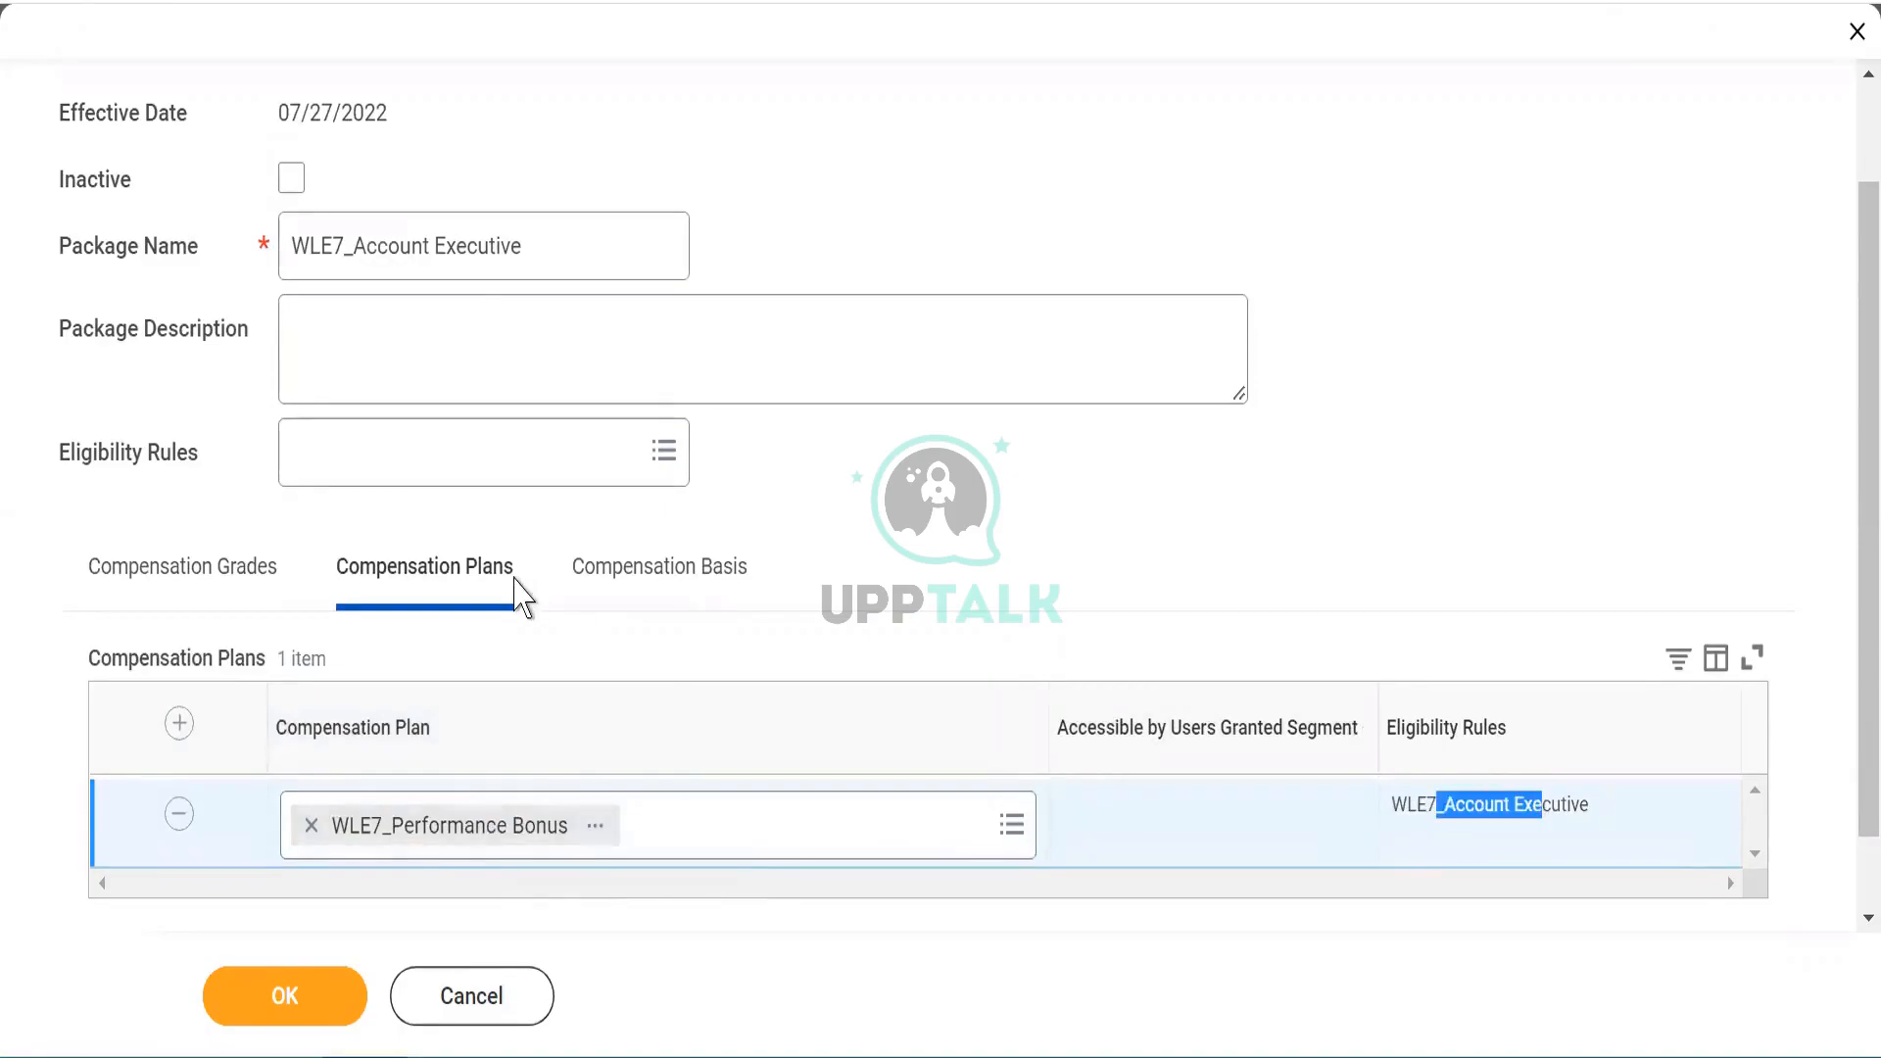
click(208, 573)
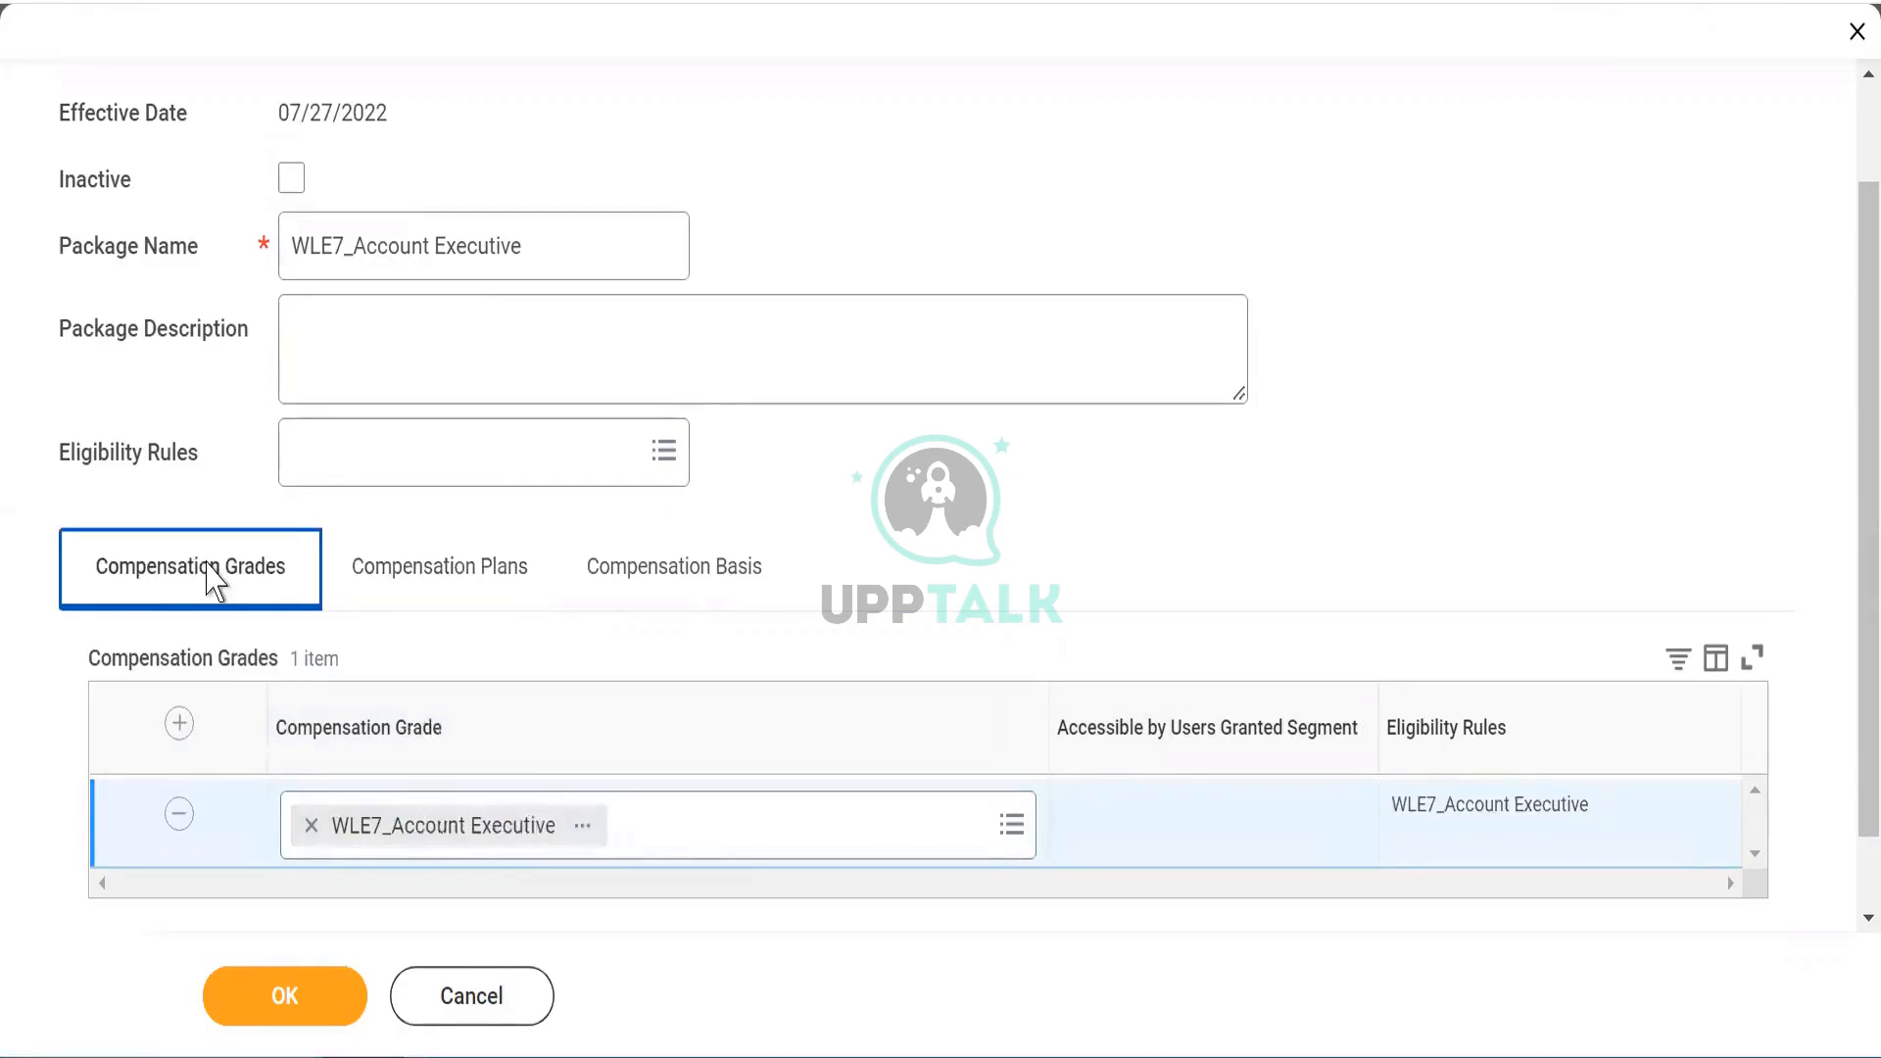
drag(1427, 804, 1531, 847)
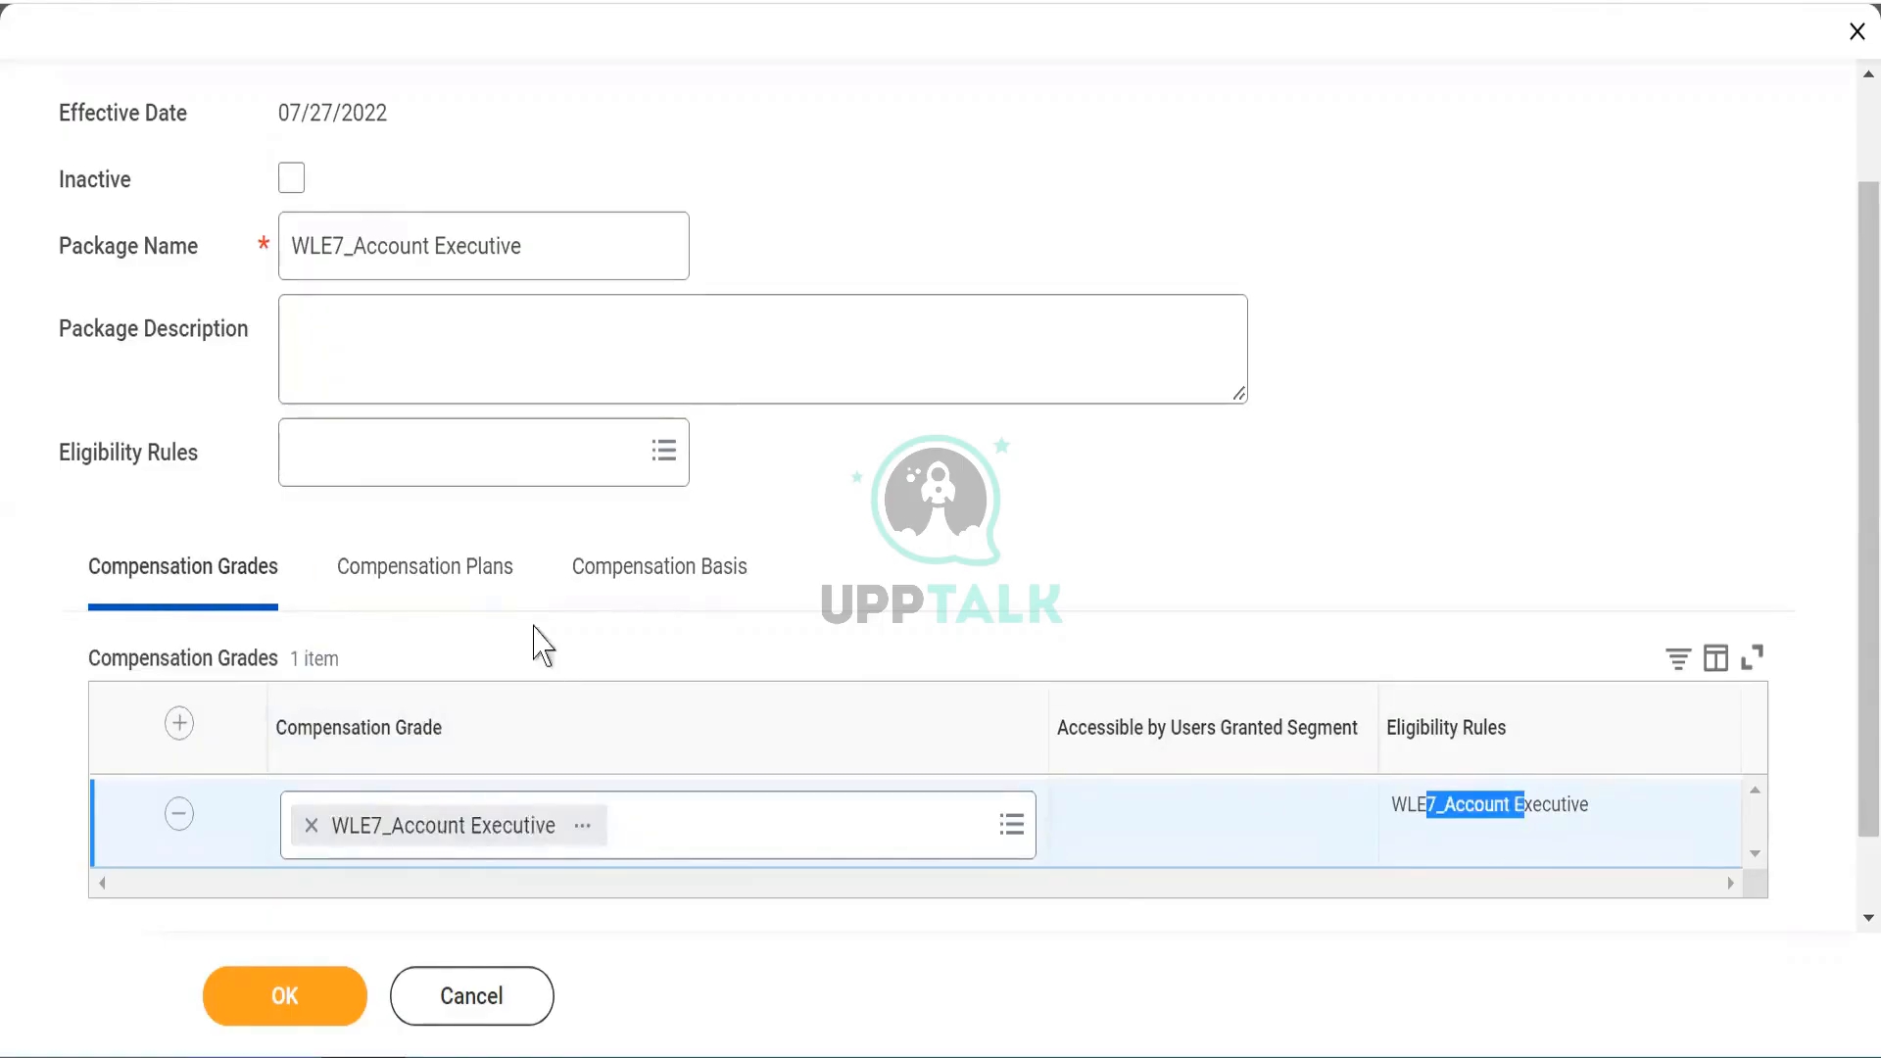
click(451, 588)
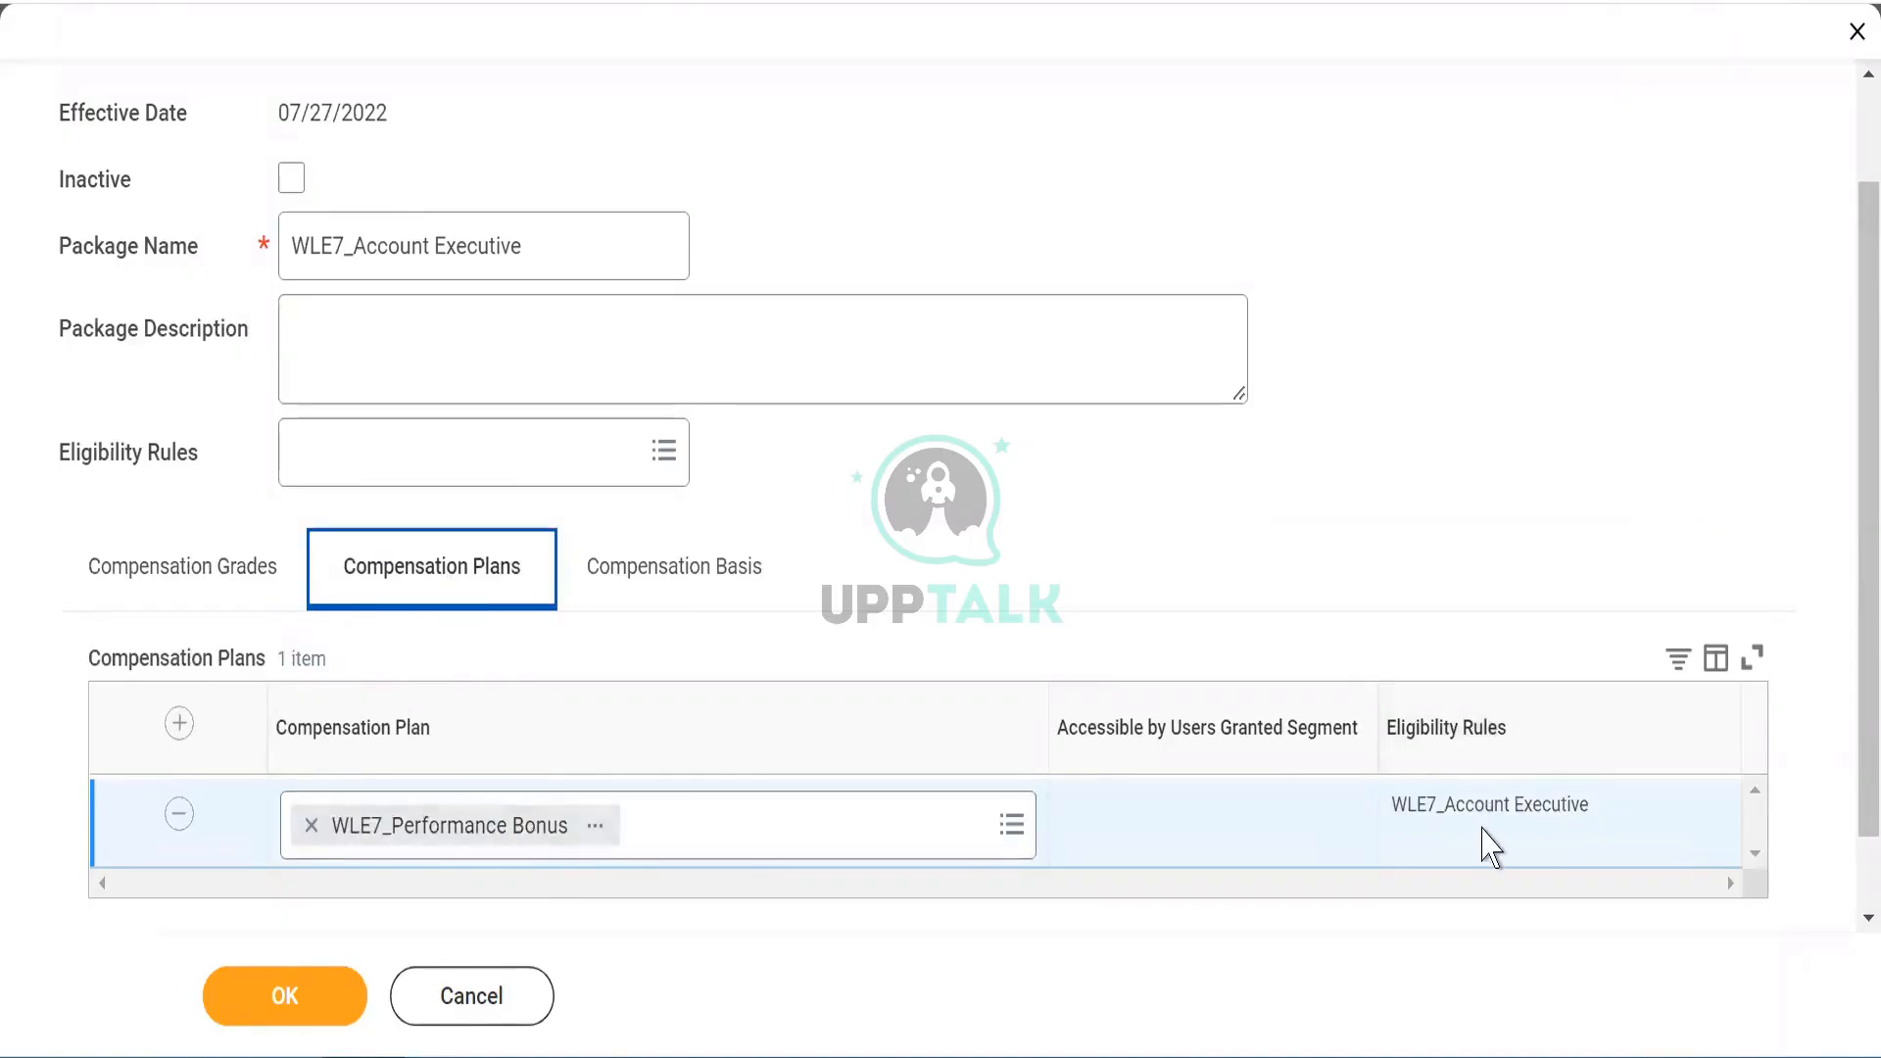
drag(1417, 806, 1507, 815)
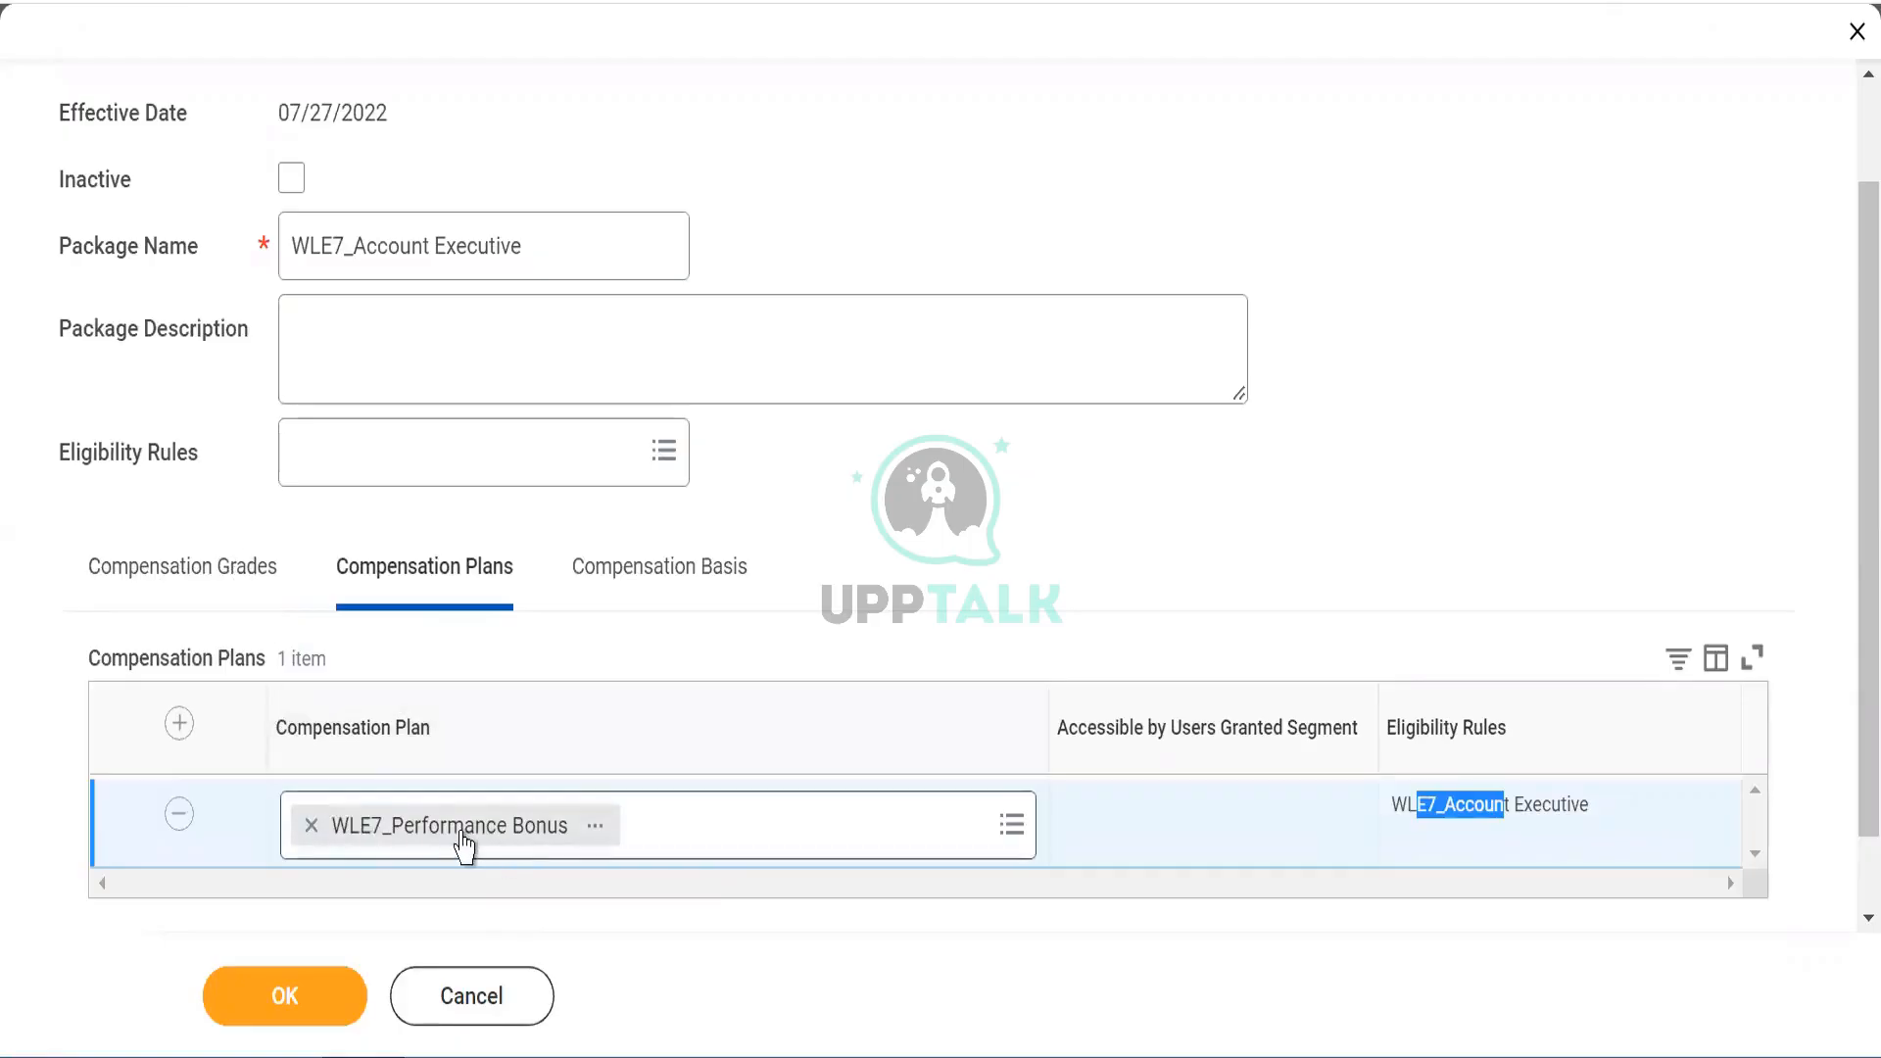
click(224, 593)
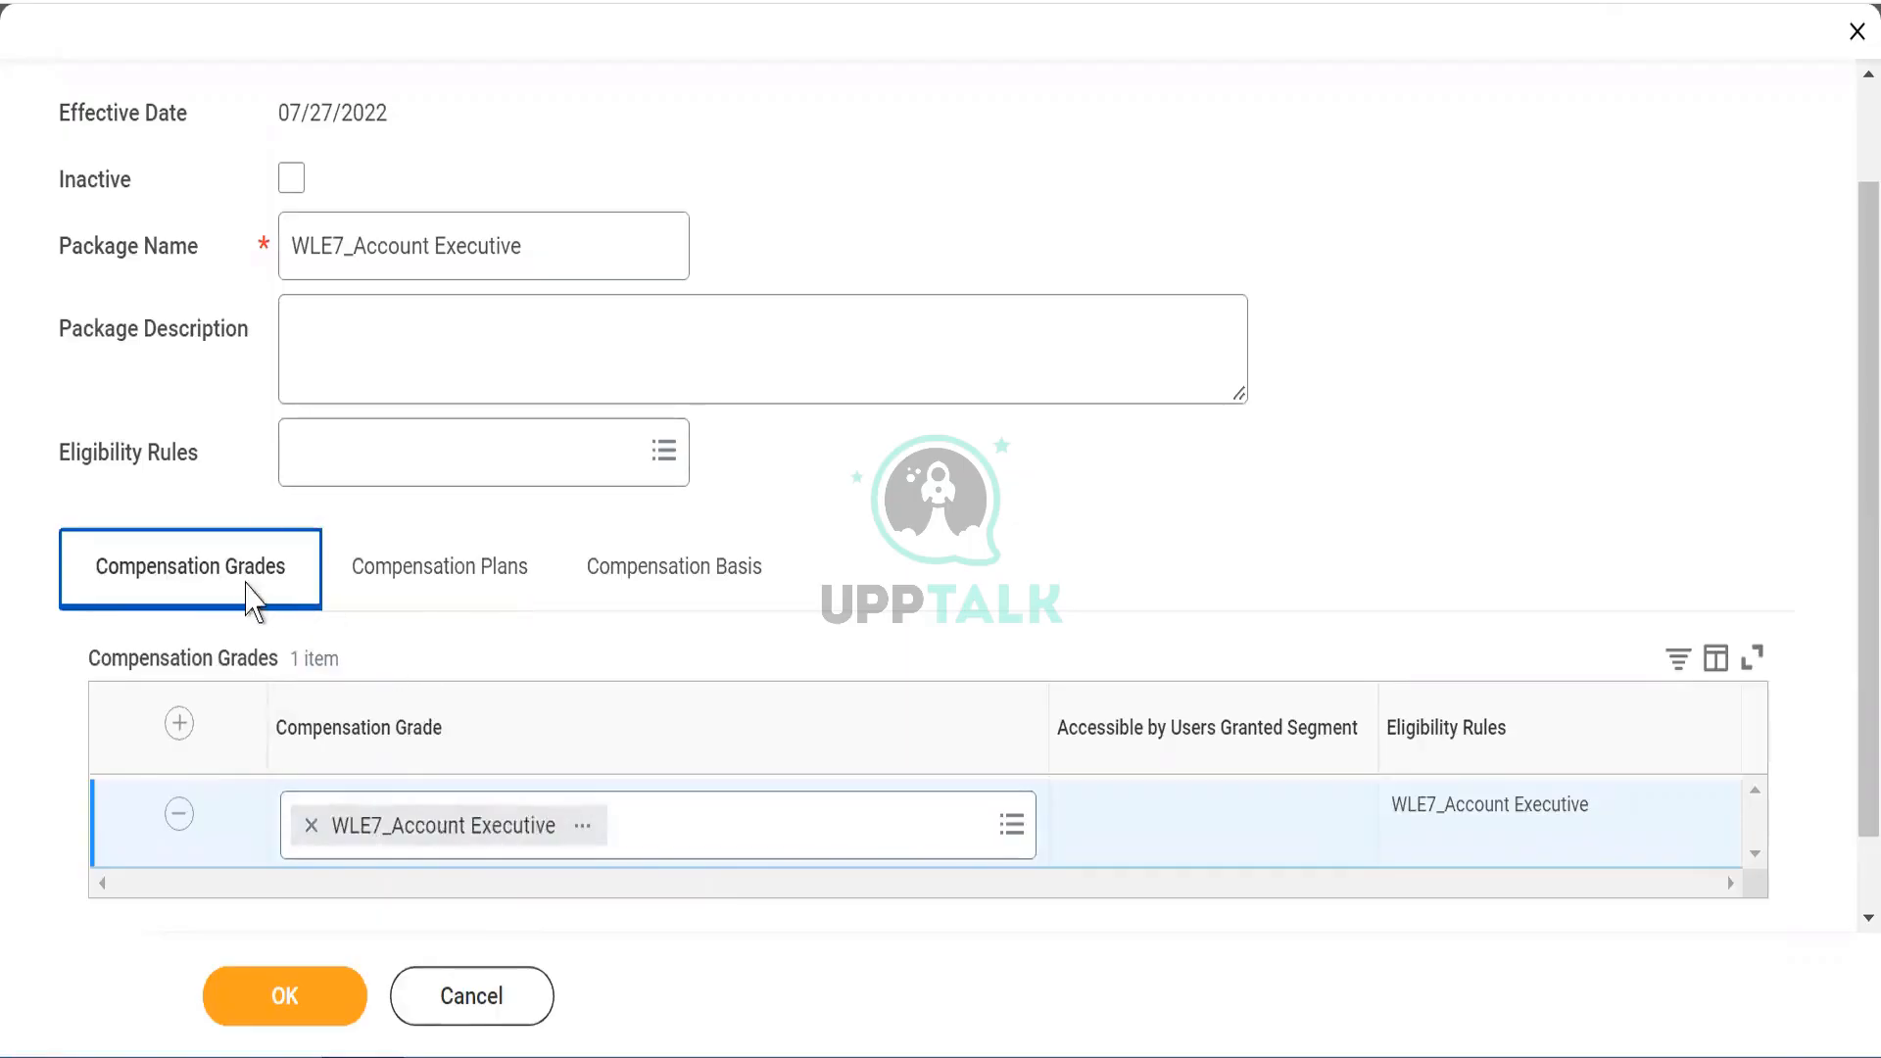
click(386, 594)
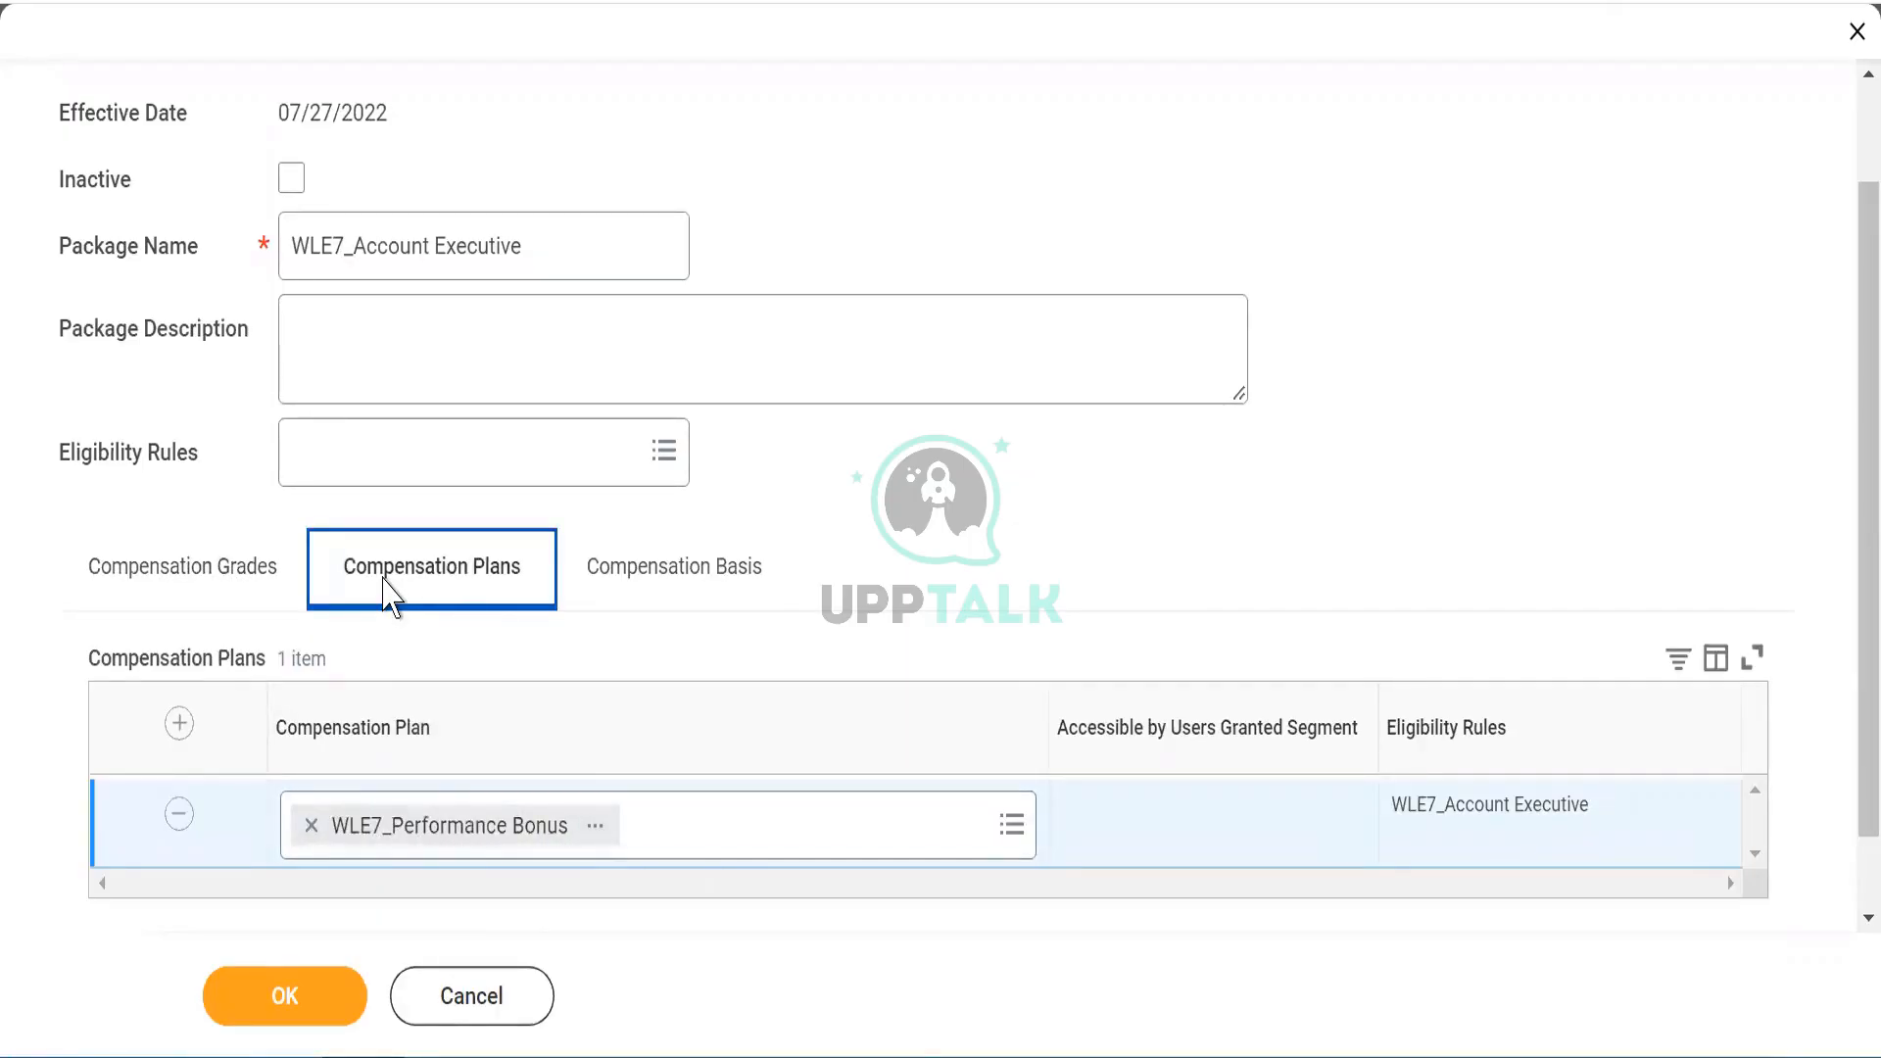
click(194, 592)
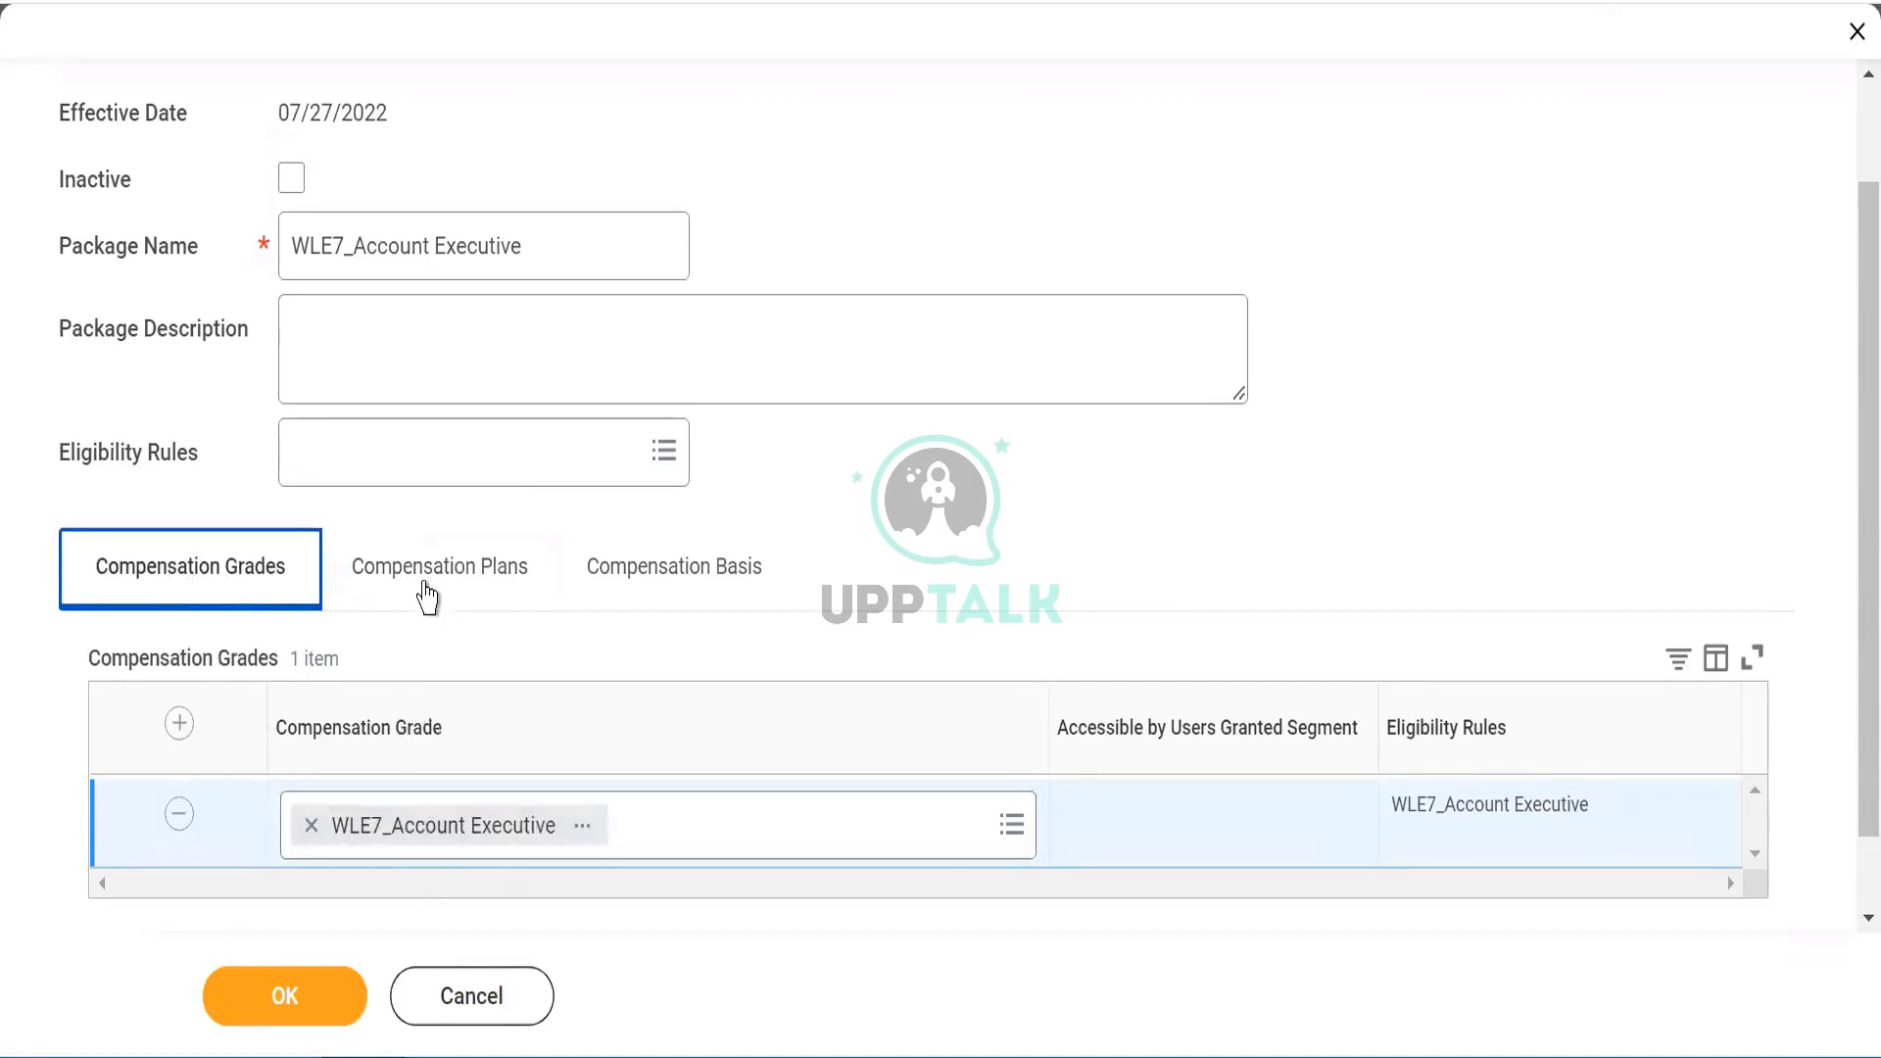
click(431, 593)
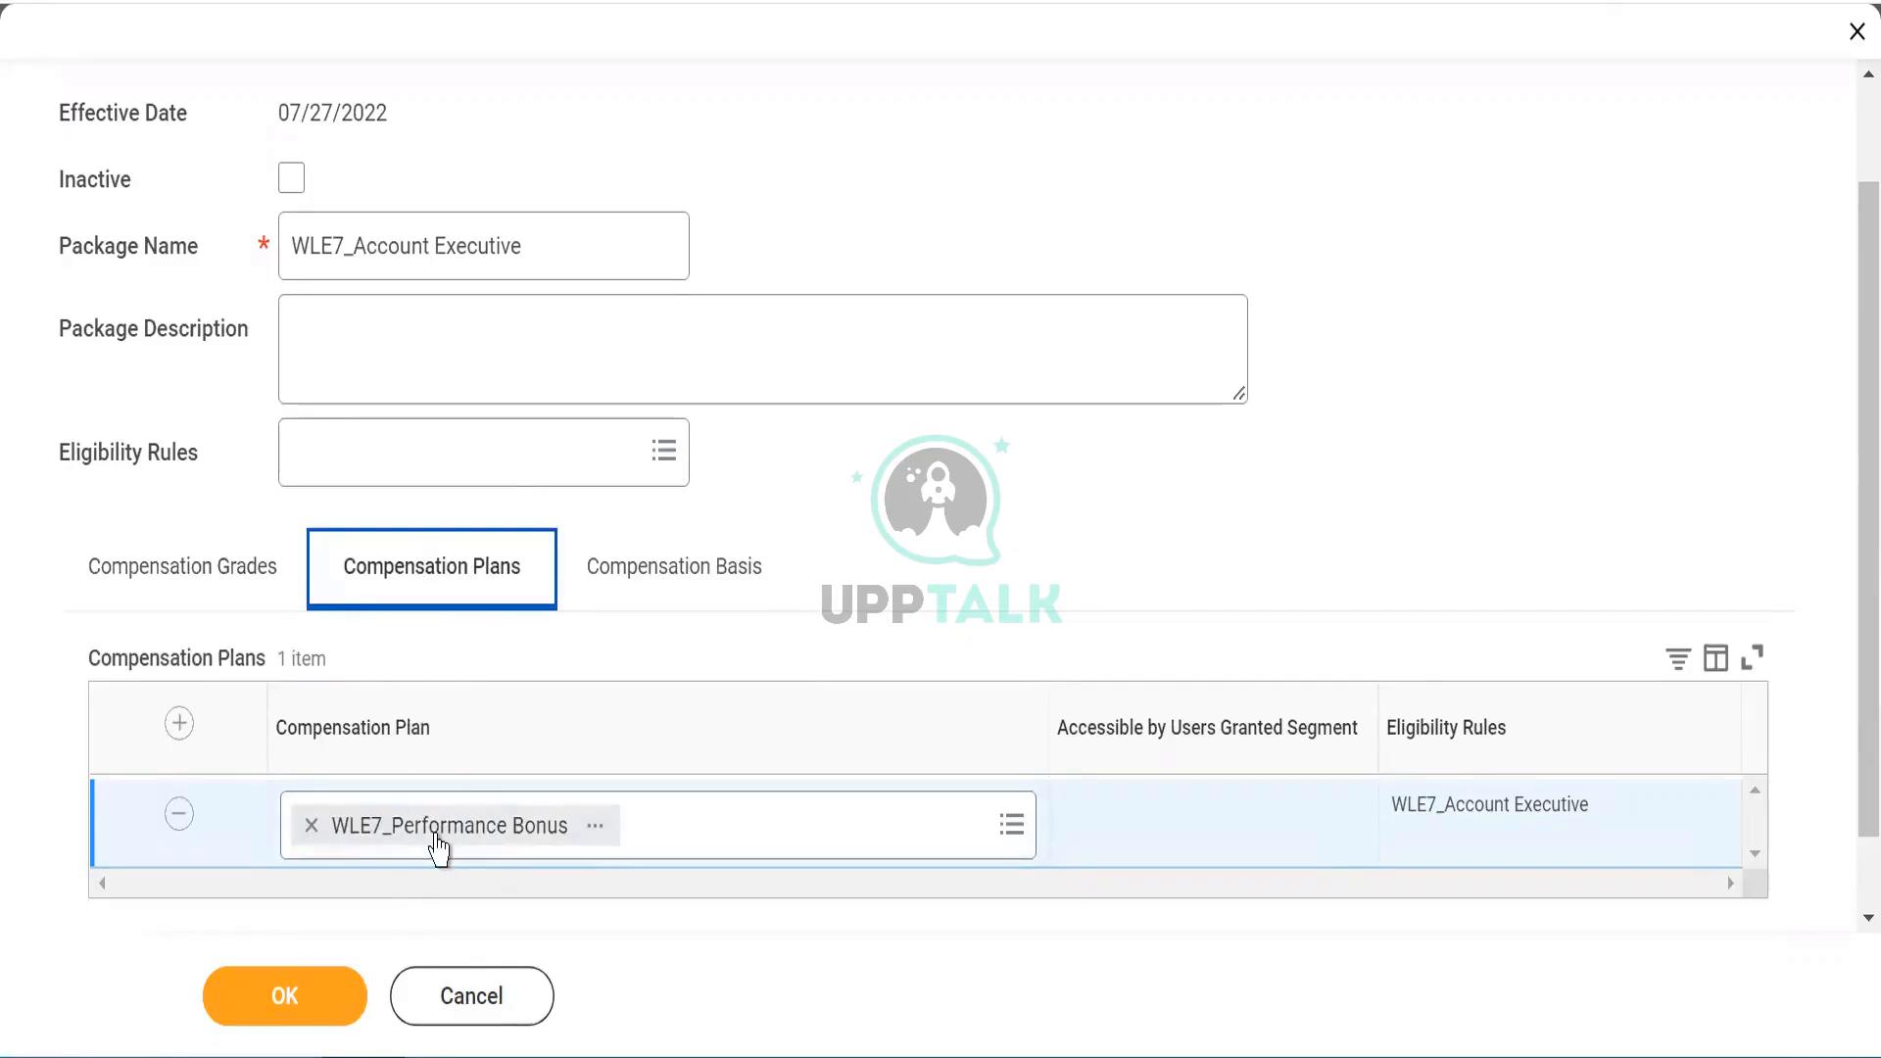
click(633, 582)
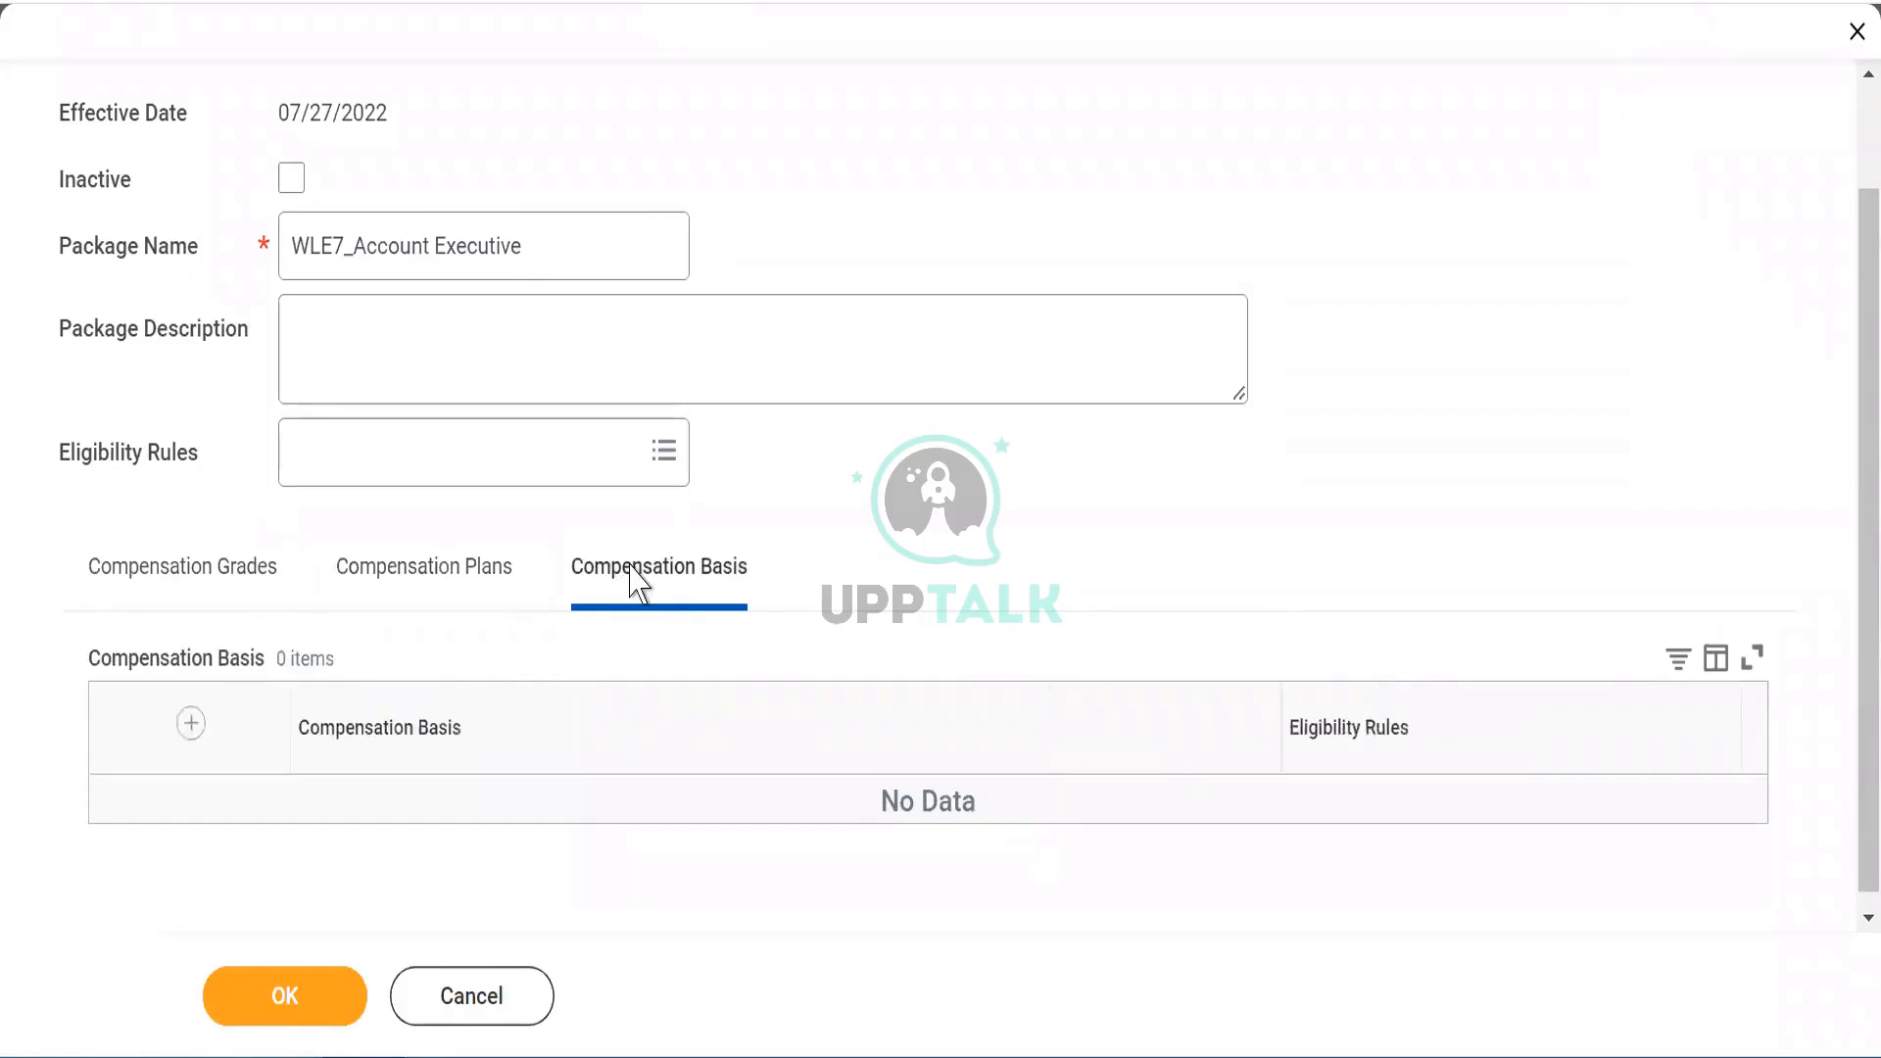
Step: Add a compensation basis row to the package and start creating a configurable compensation basis for it
click(191, 725)
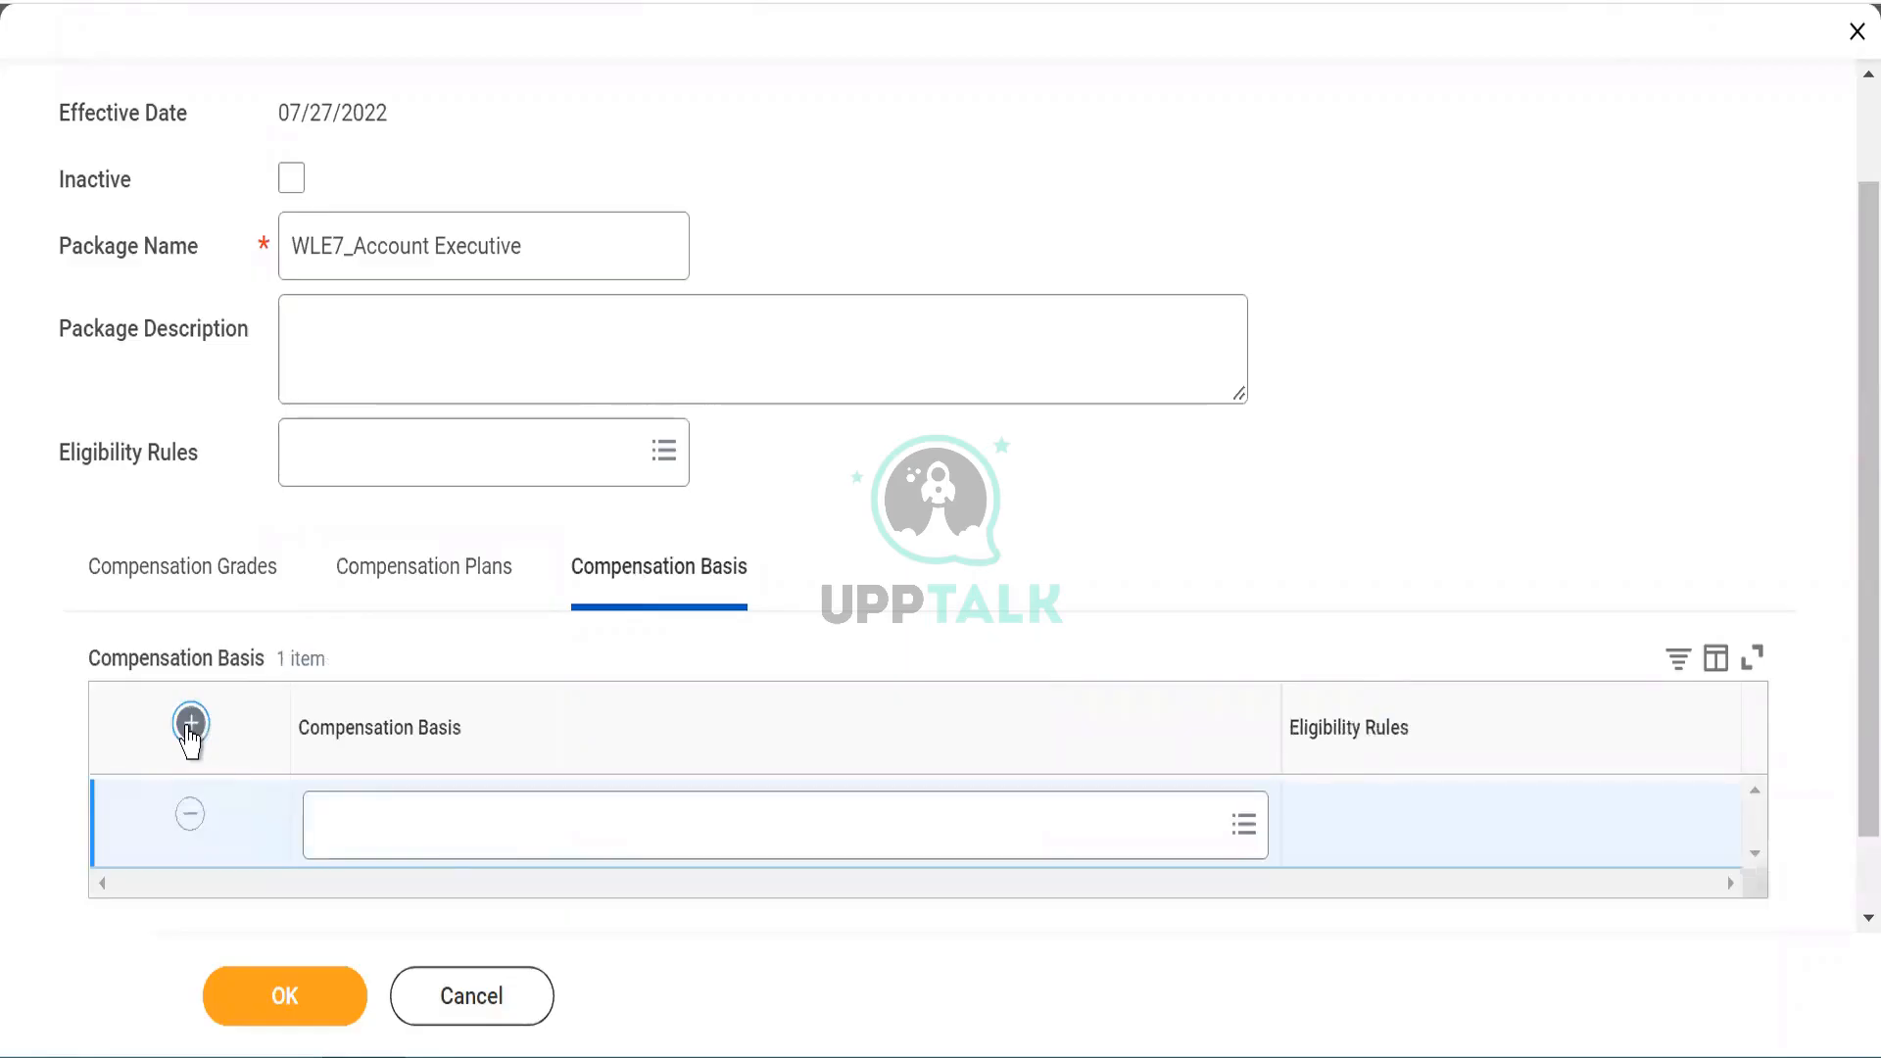
click(491, 824)
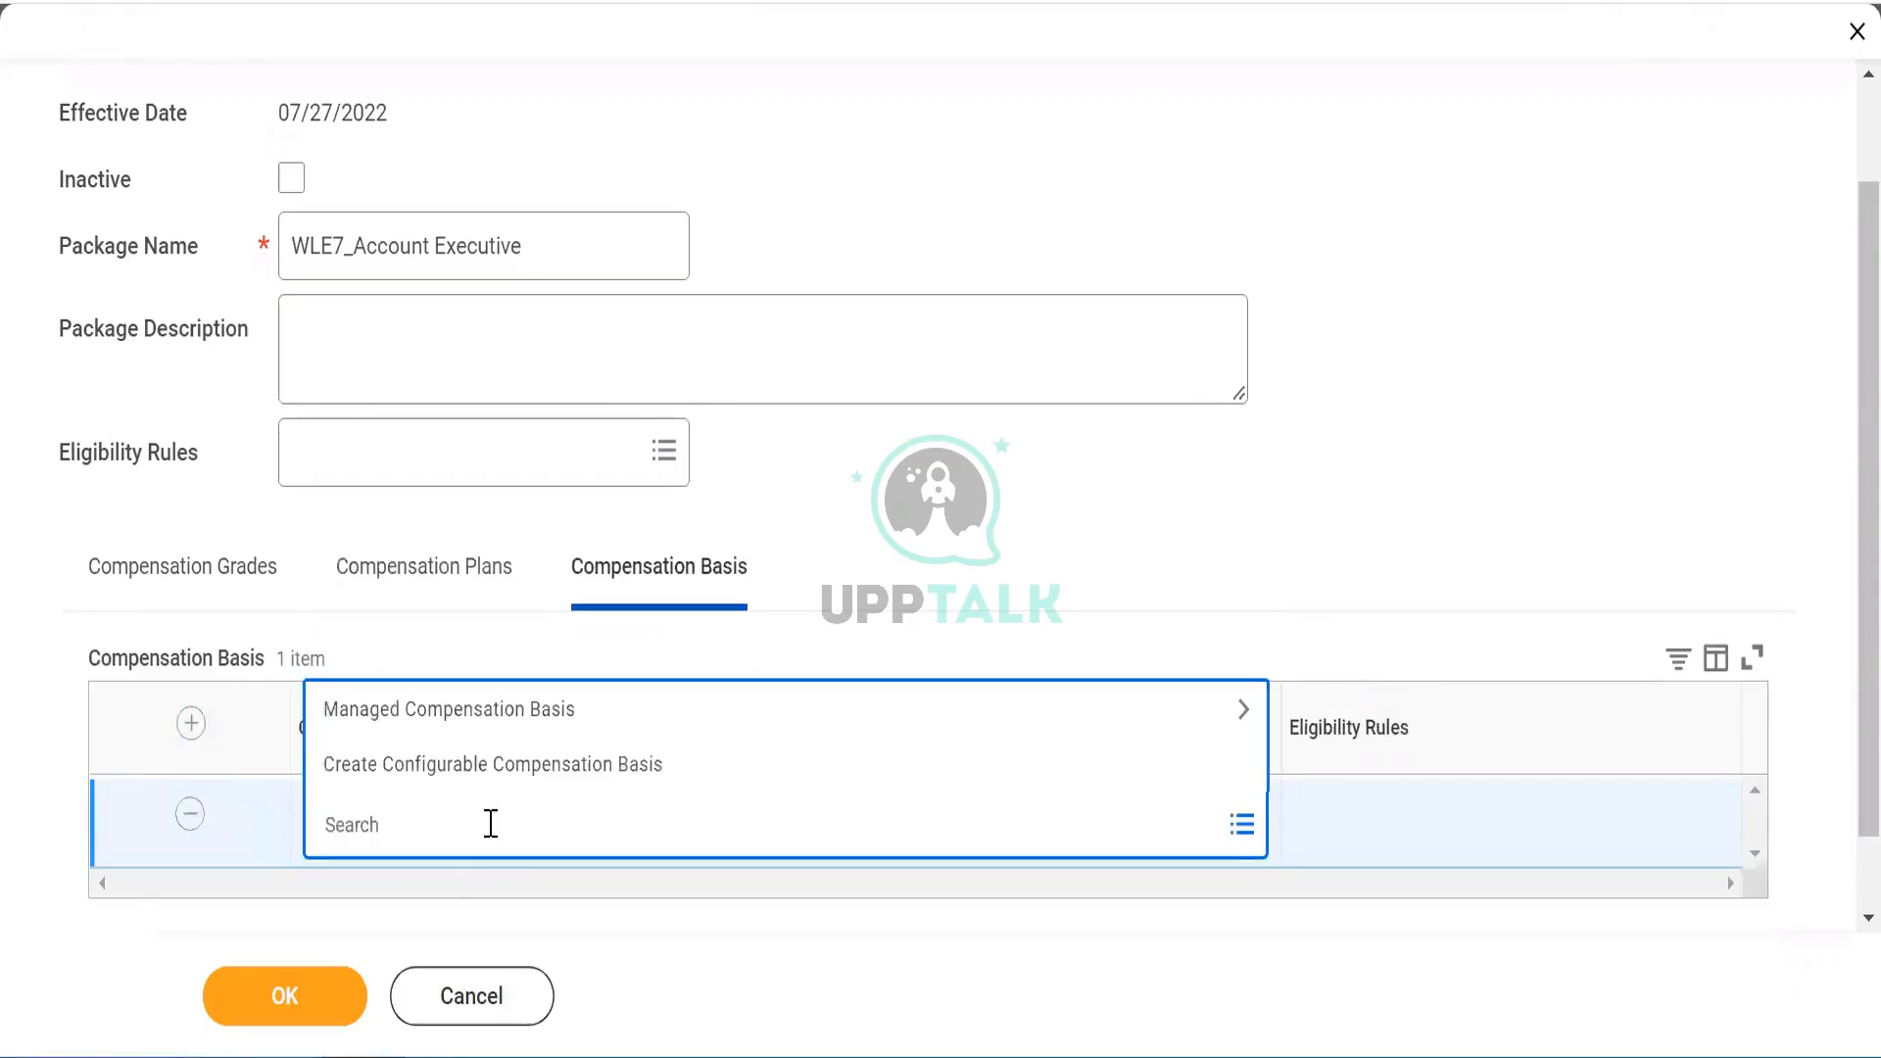
click(444, 774)
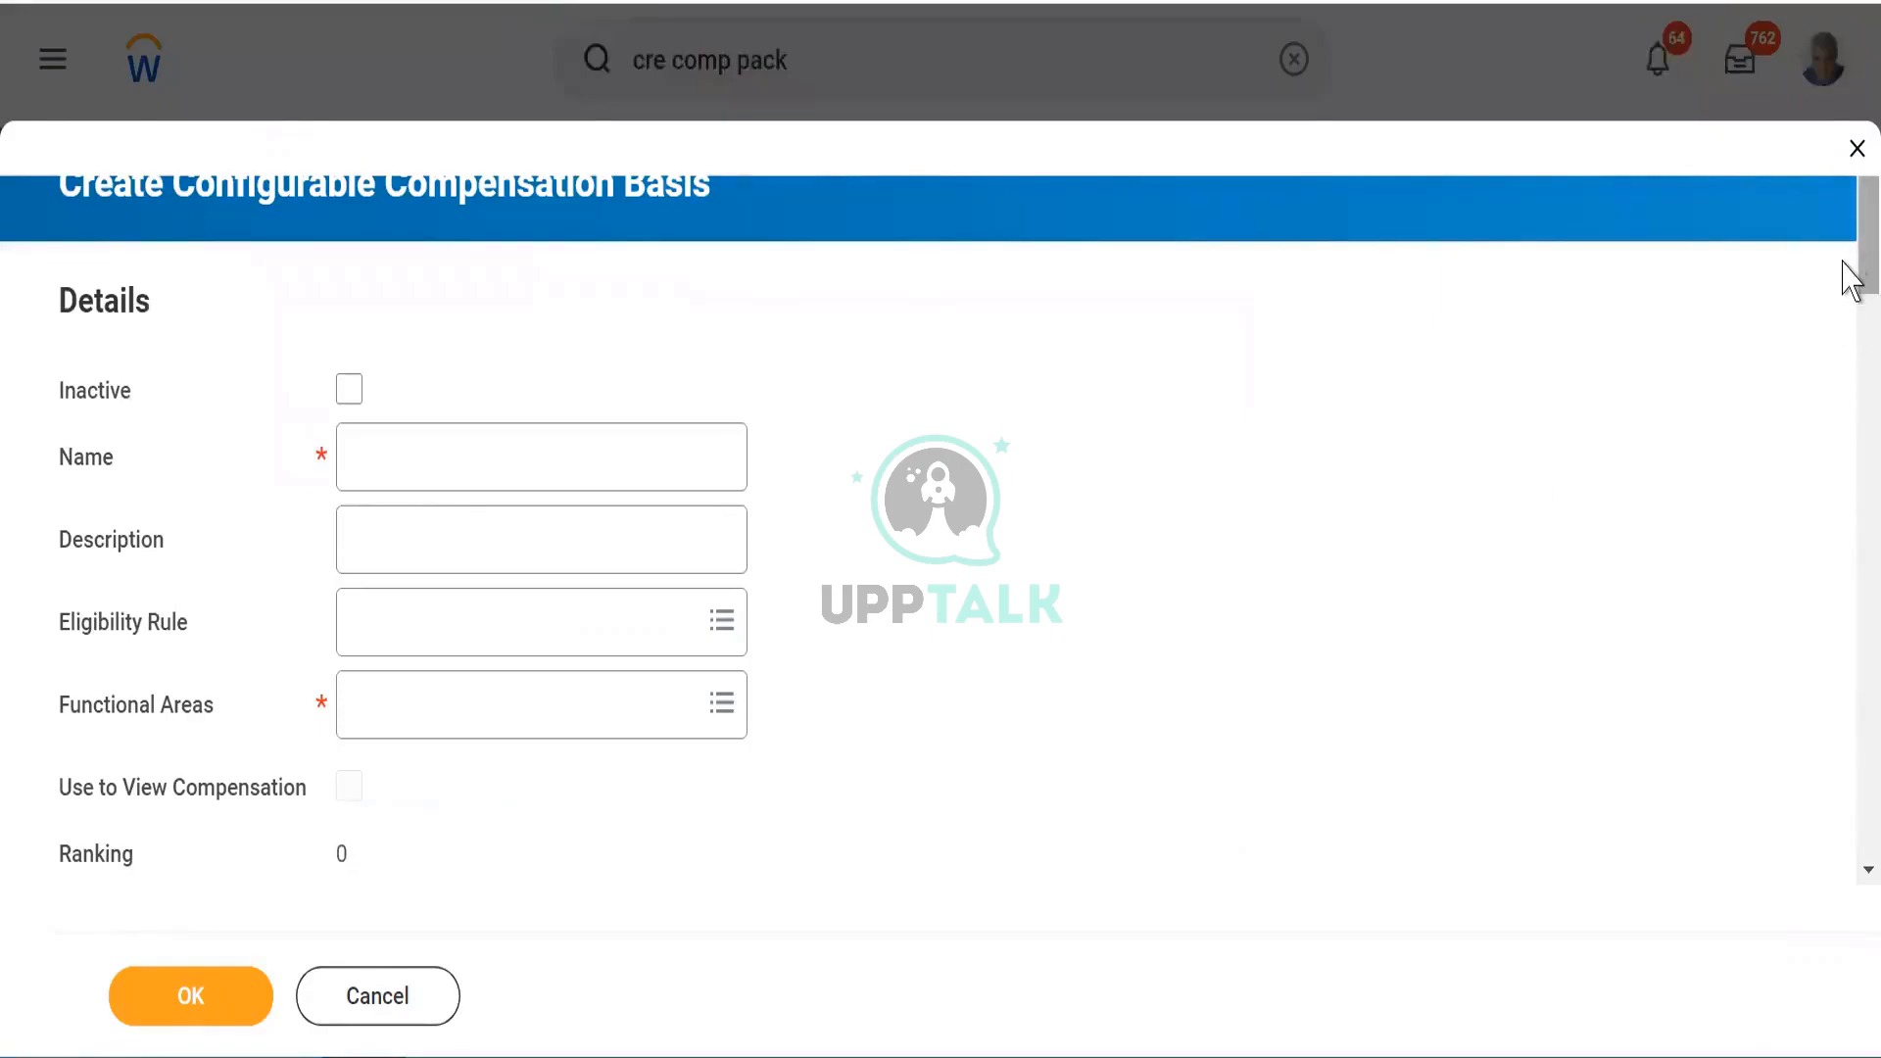
Step: Examine the salary, period salary and allowance plan options of the configurable compensation basis
drag(1849, 277, 1851, 487)
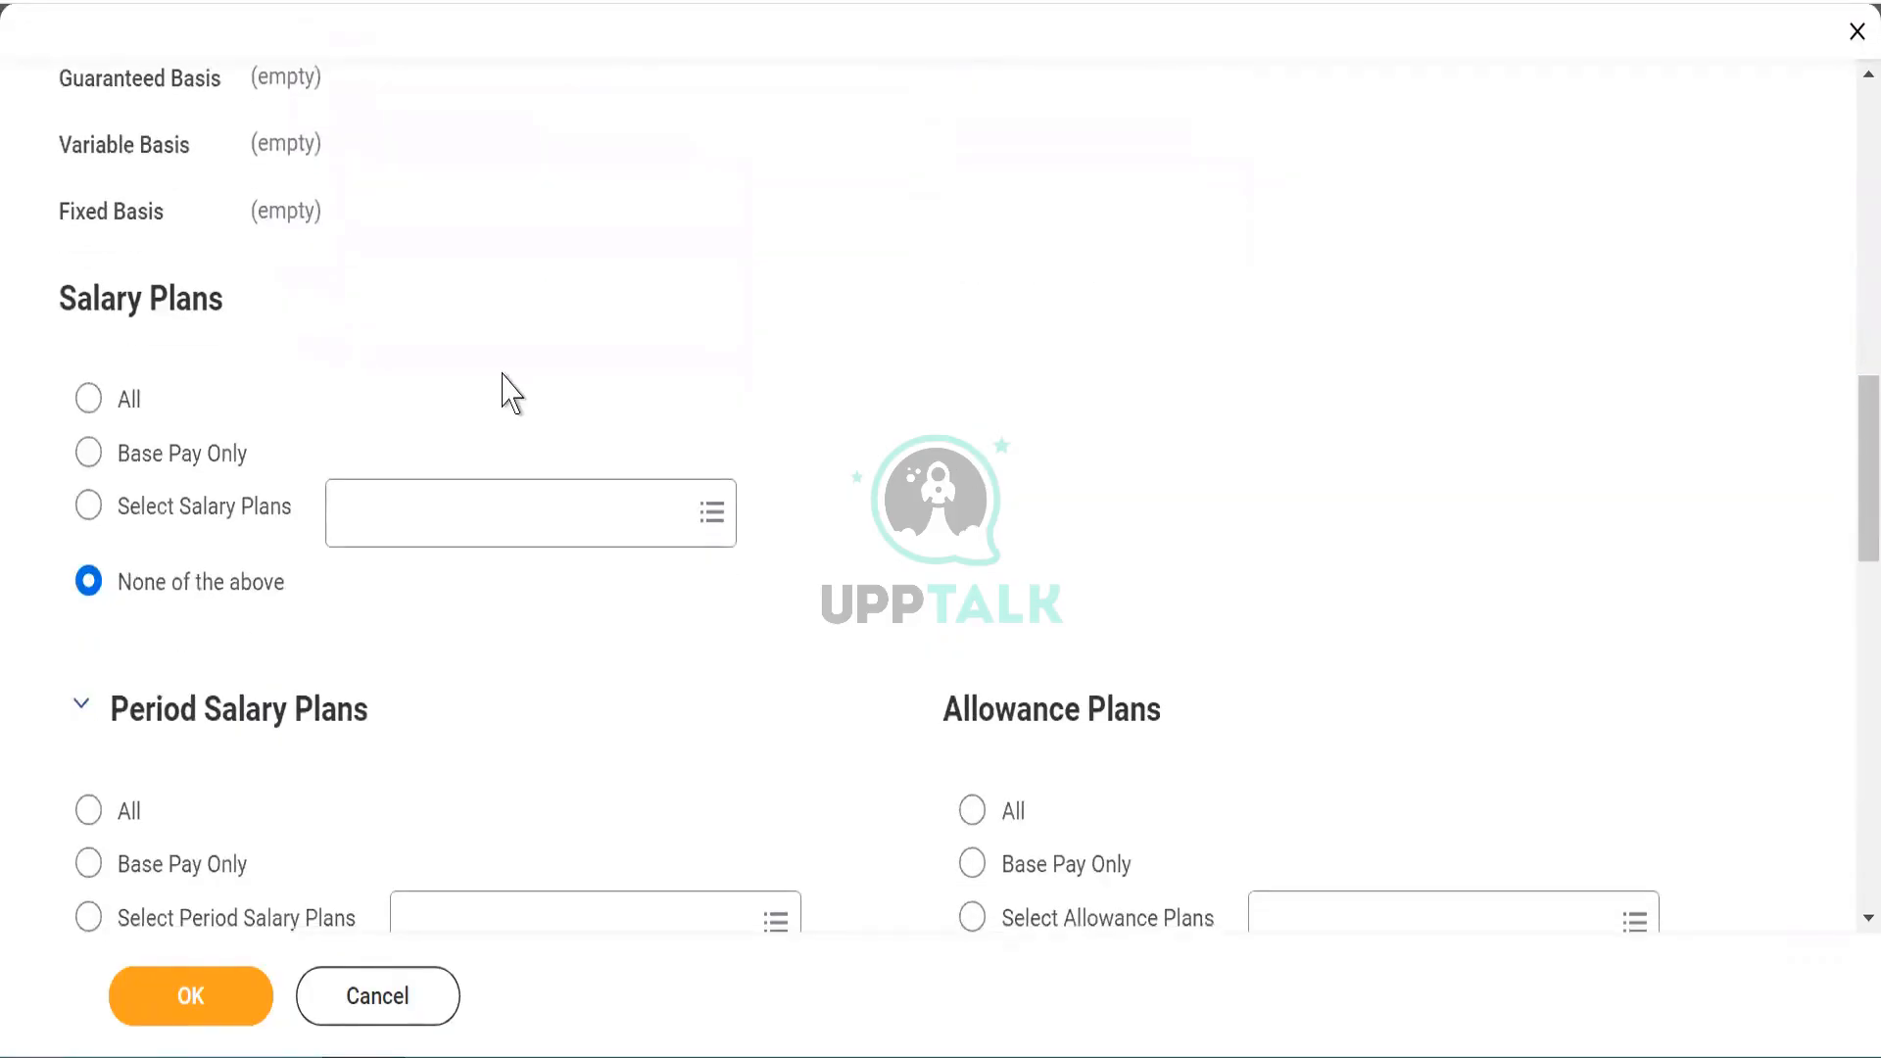
drag(223, 299, 59, 315)
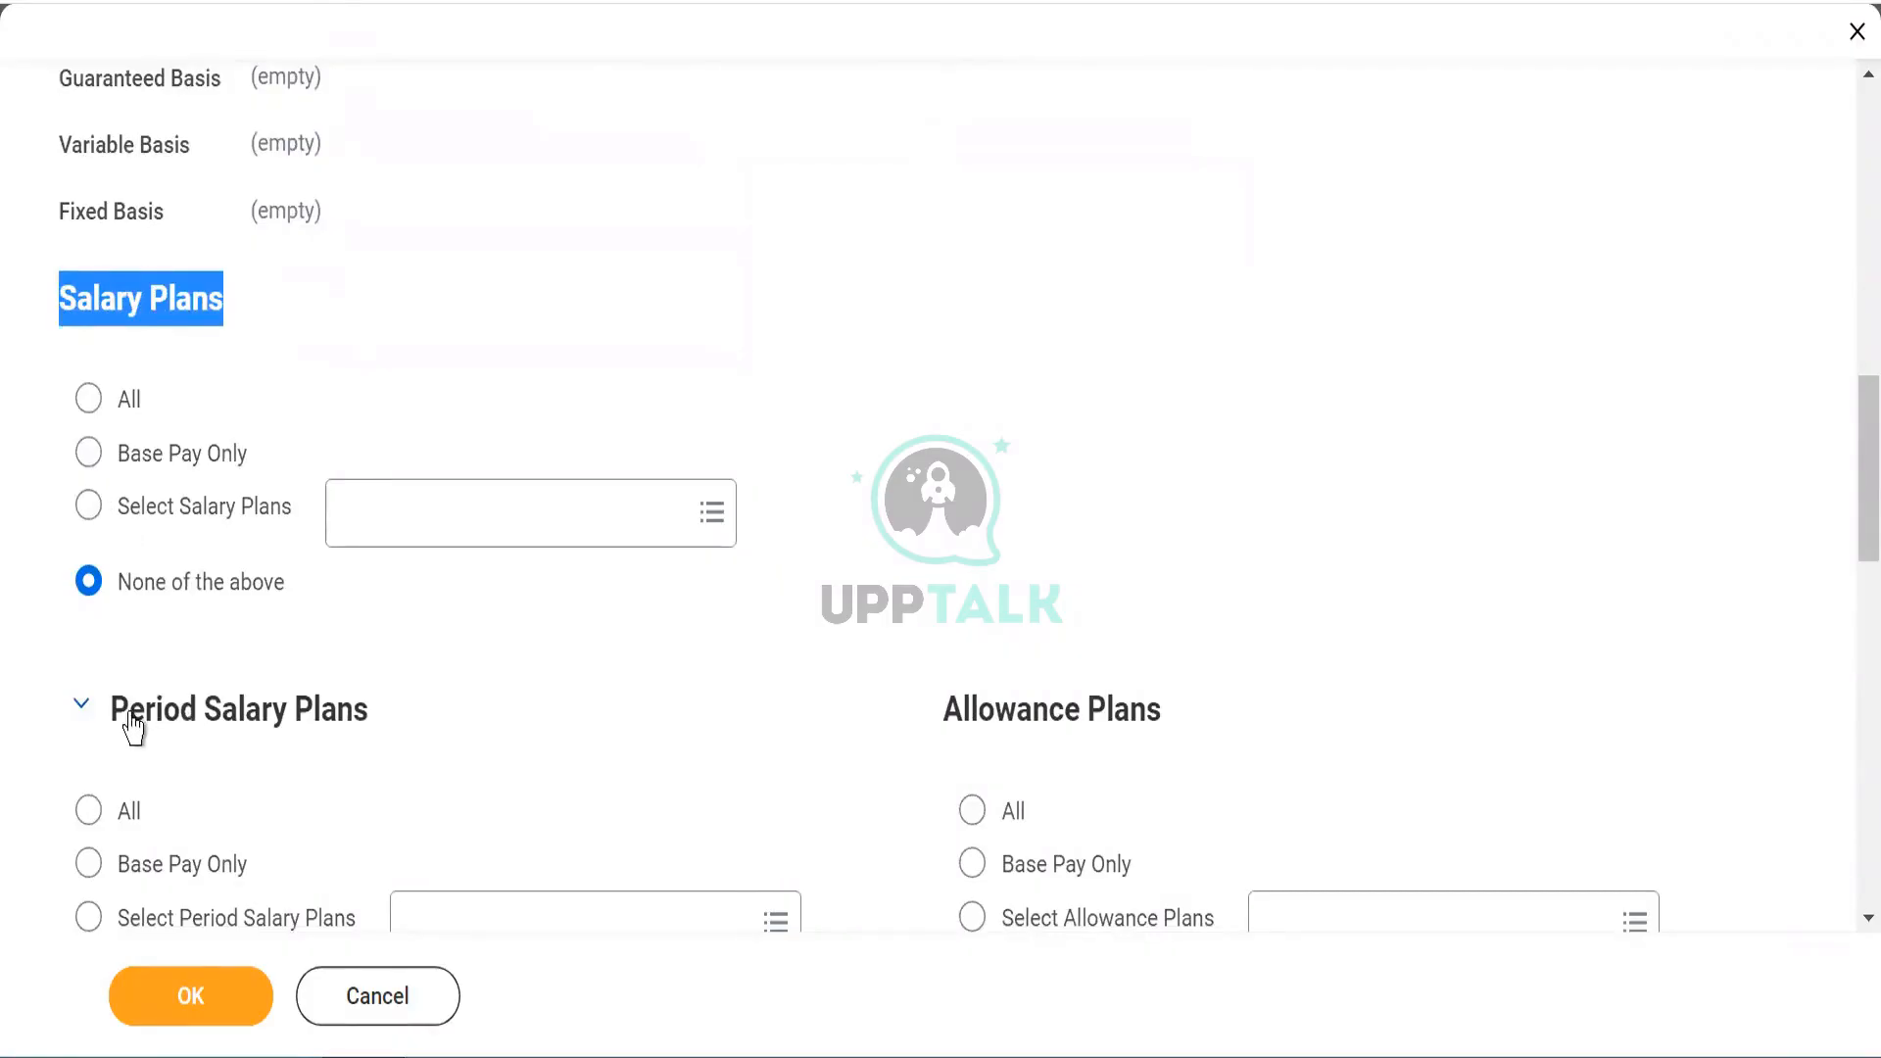
drag(113, 712, 338, 736)
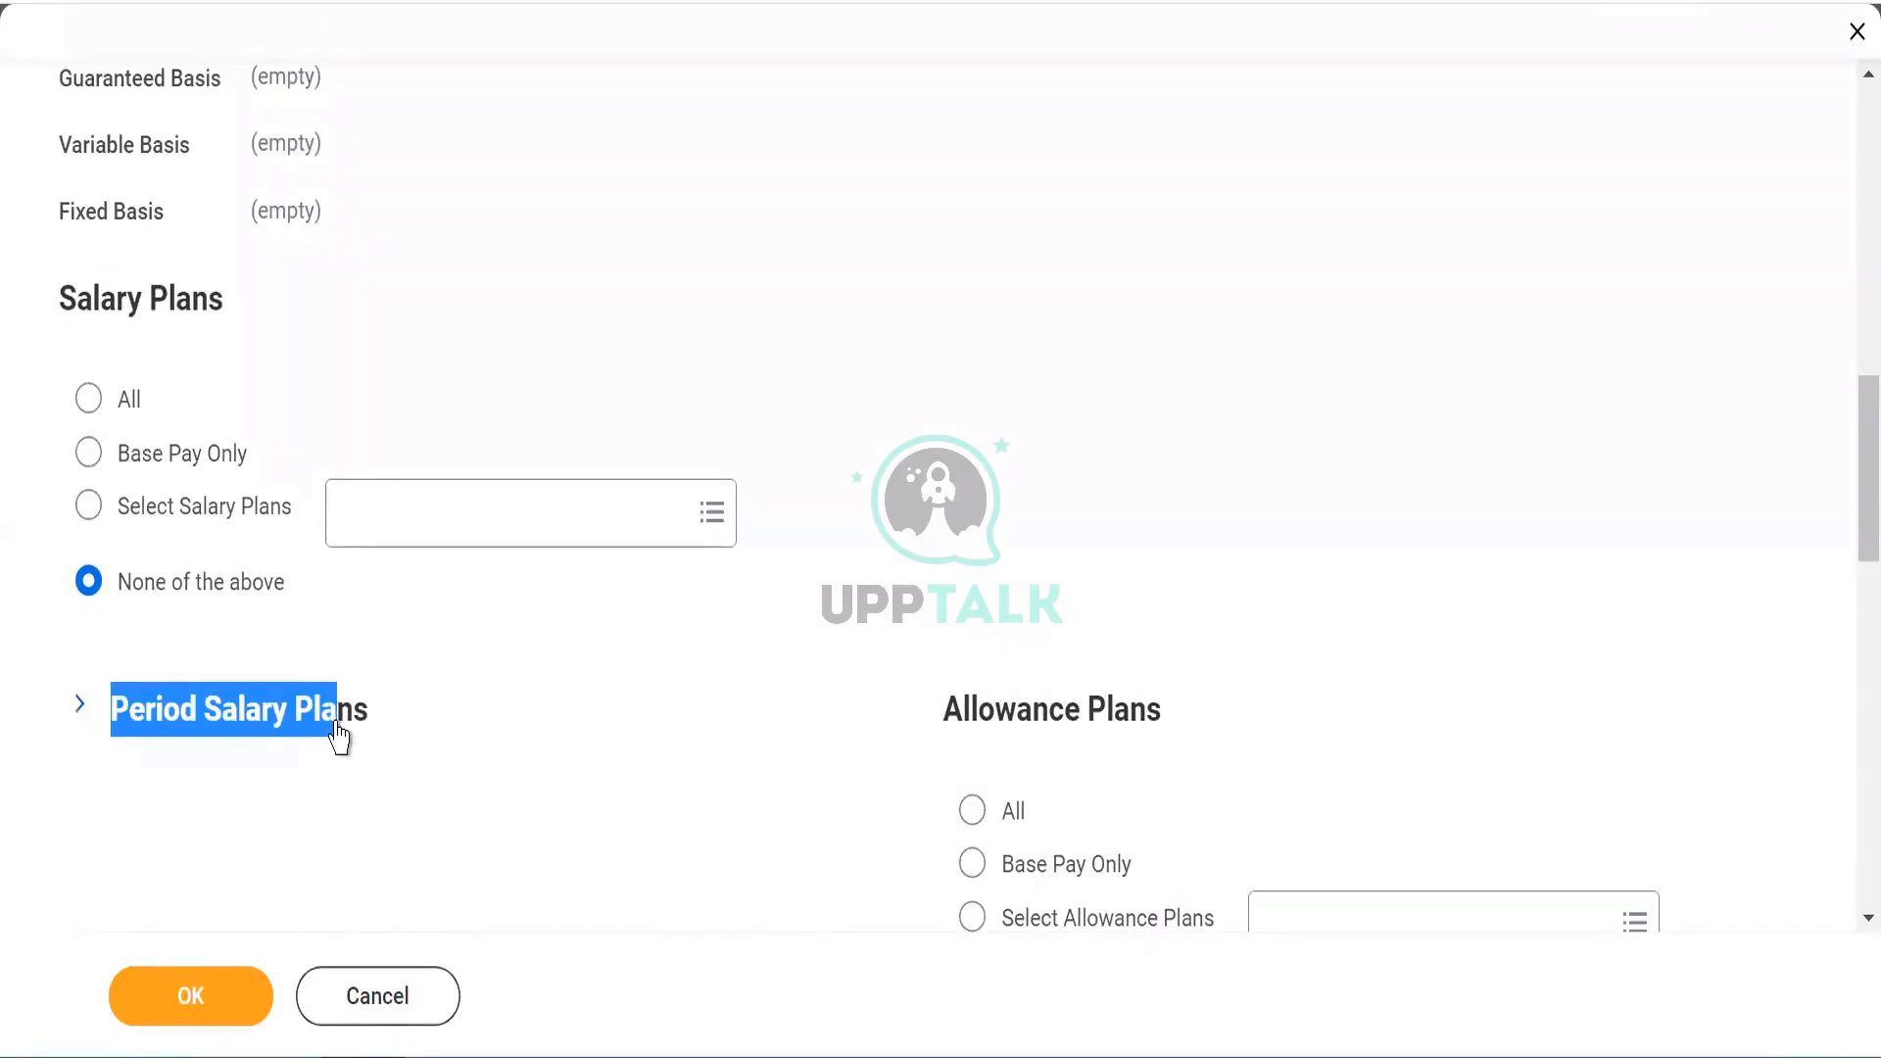
click(82, 707)
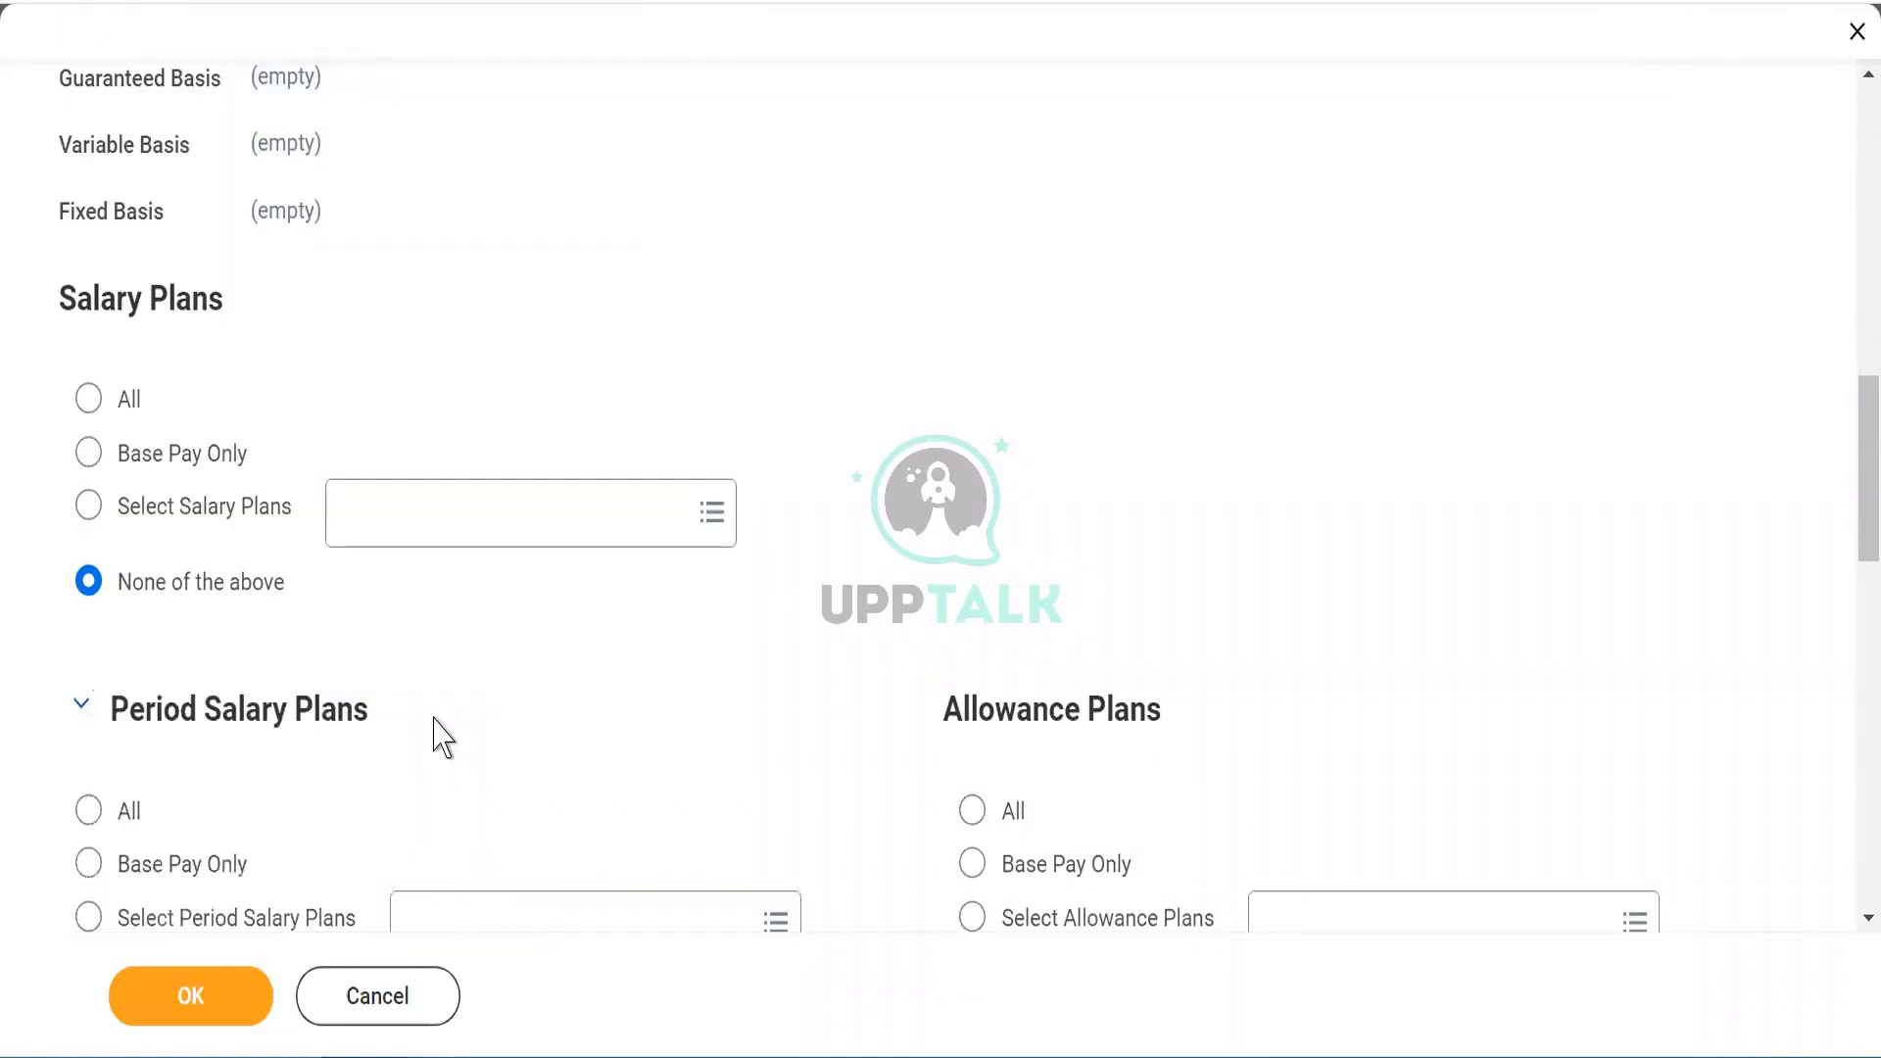
scroll(438, 737, down, 2)
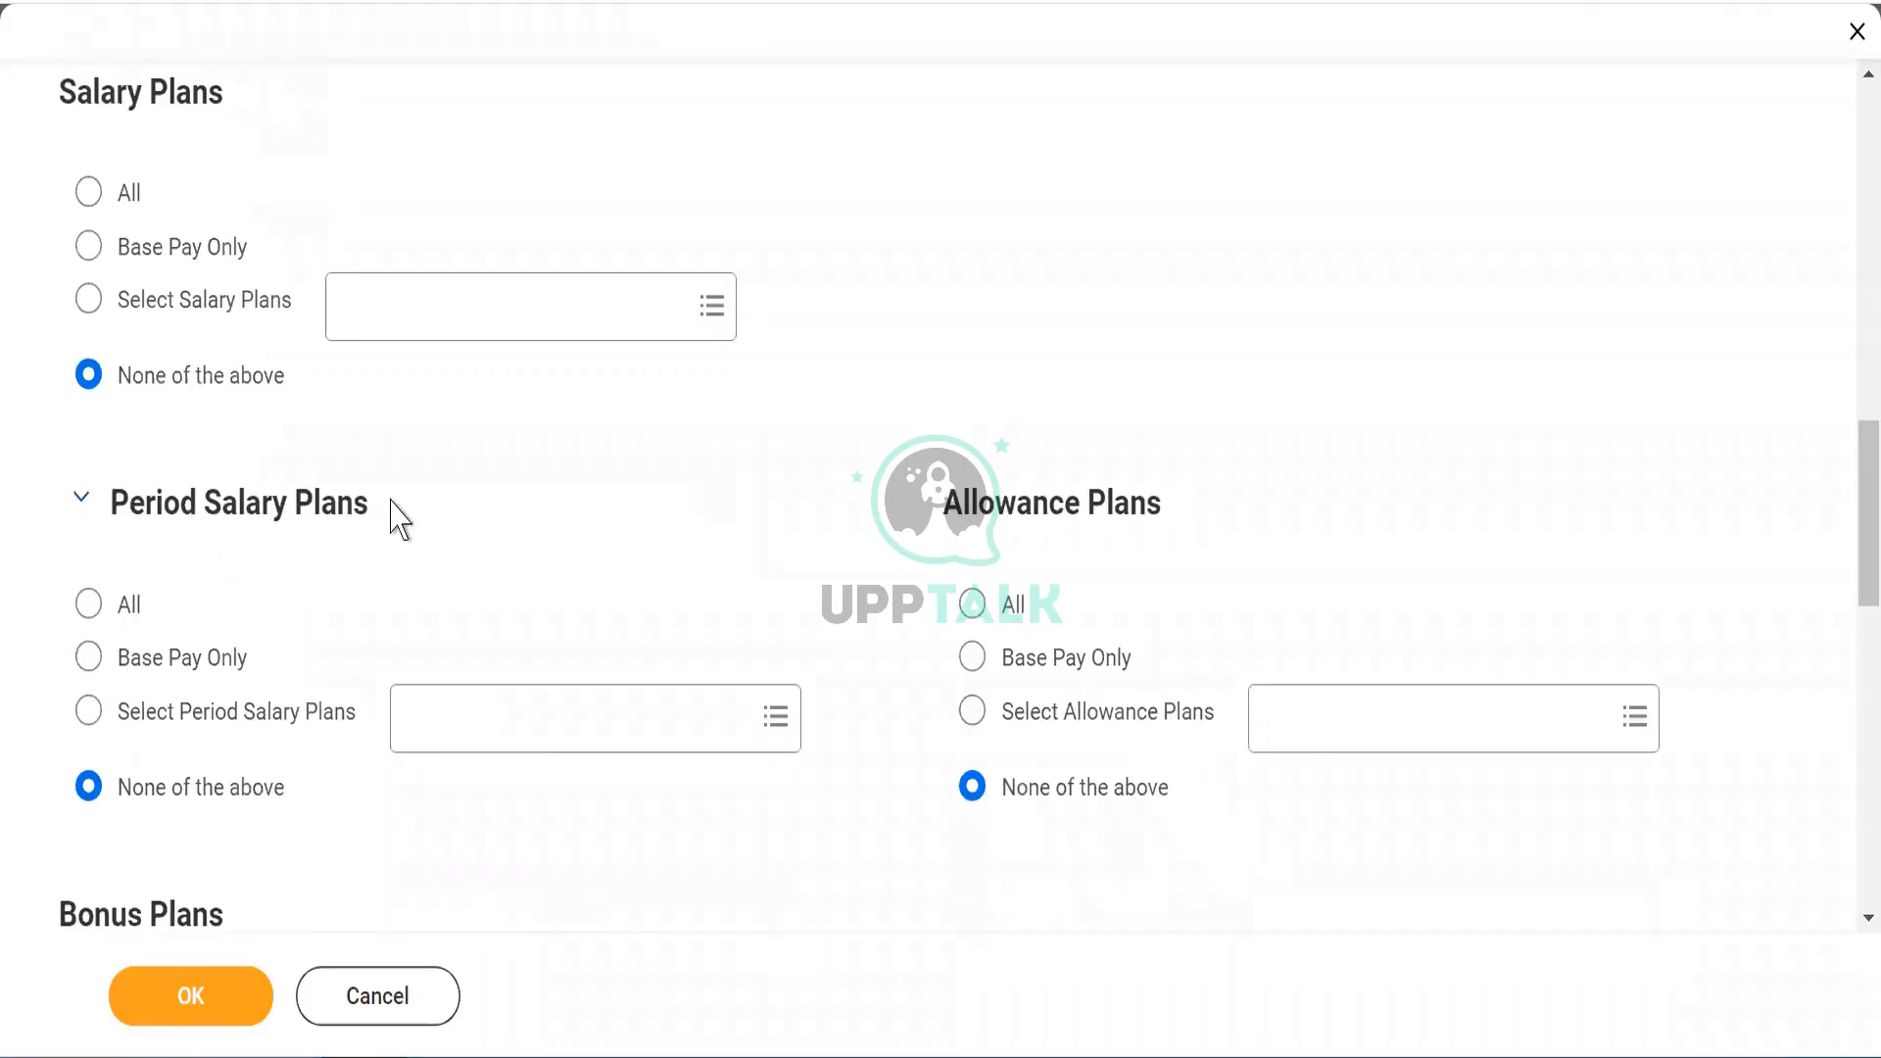
drag(392, 502, 106, 505)
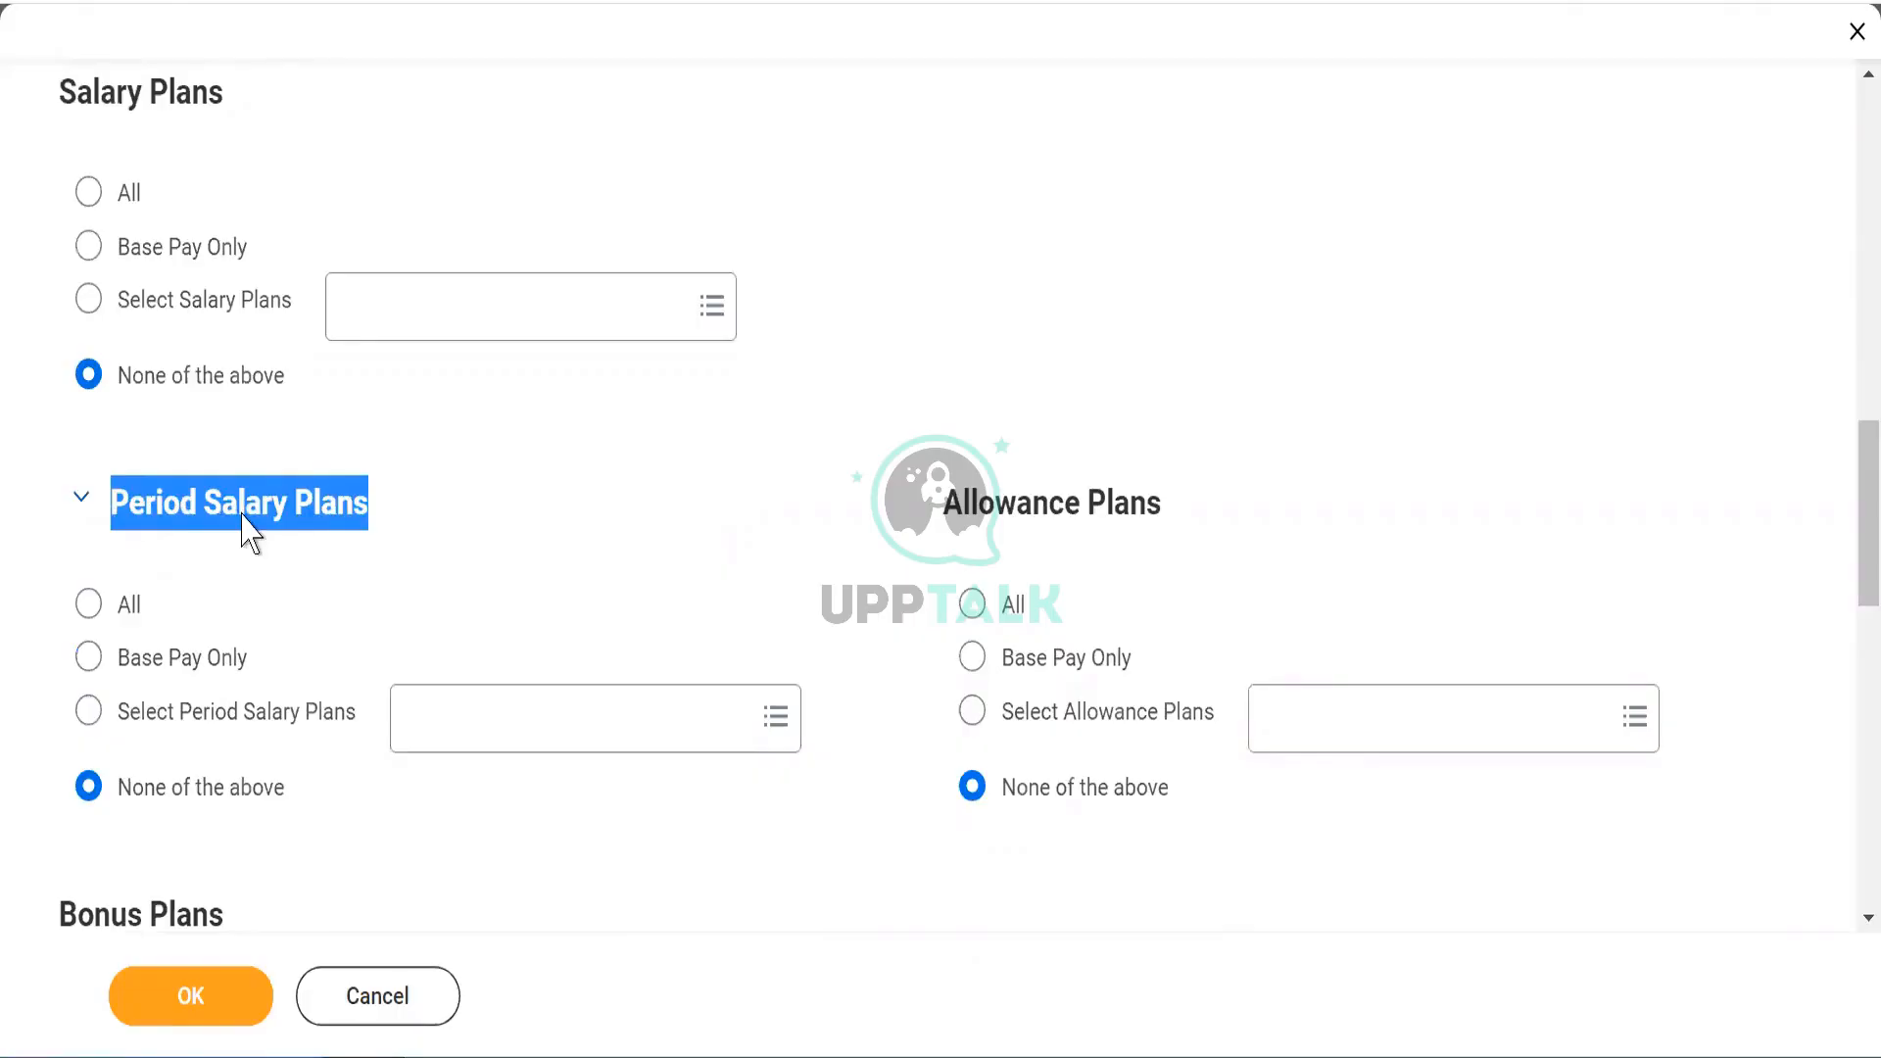
click(1036, 497)
triple_click(1036, 498)
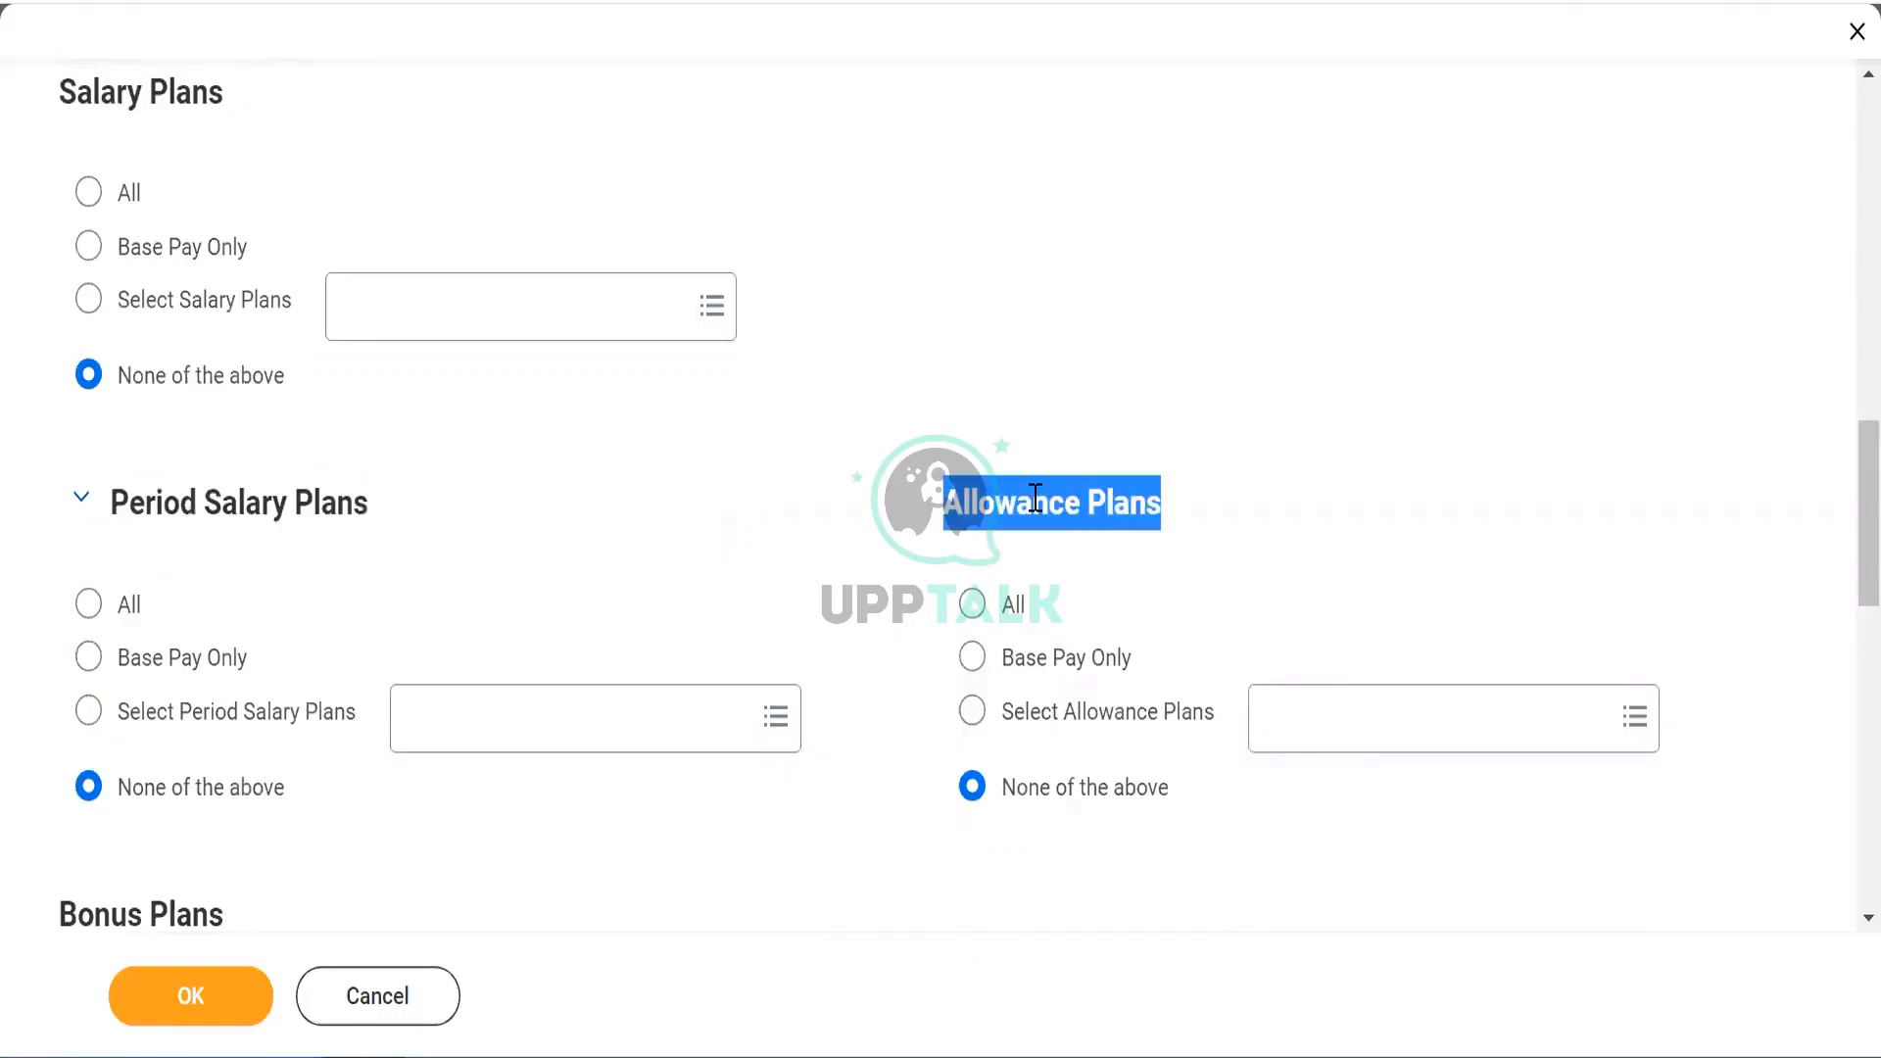
Step: Examine the bonus, stock and commission plan options of the configurable compensation basis
scroll(1040, 511, down, 4)
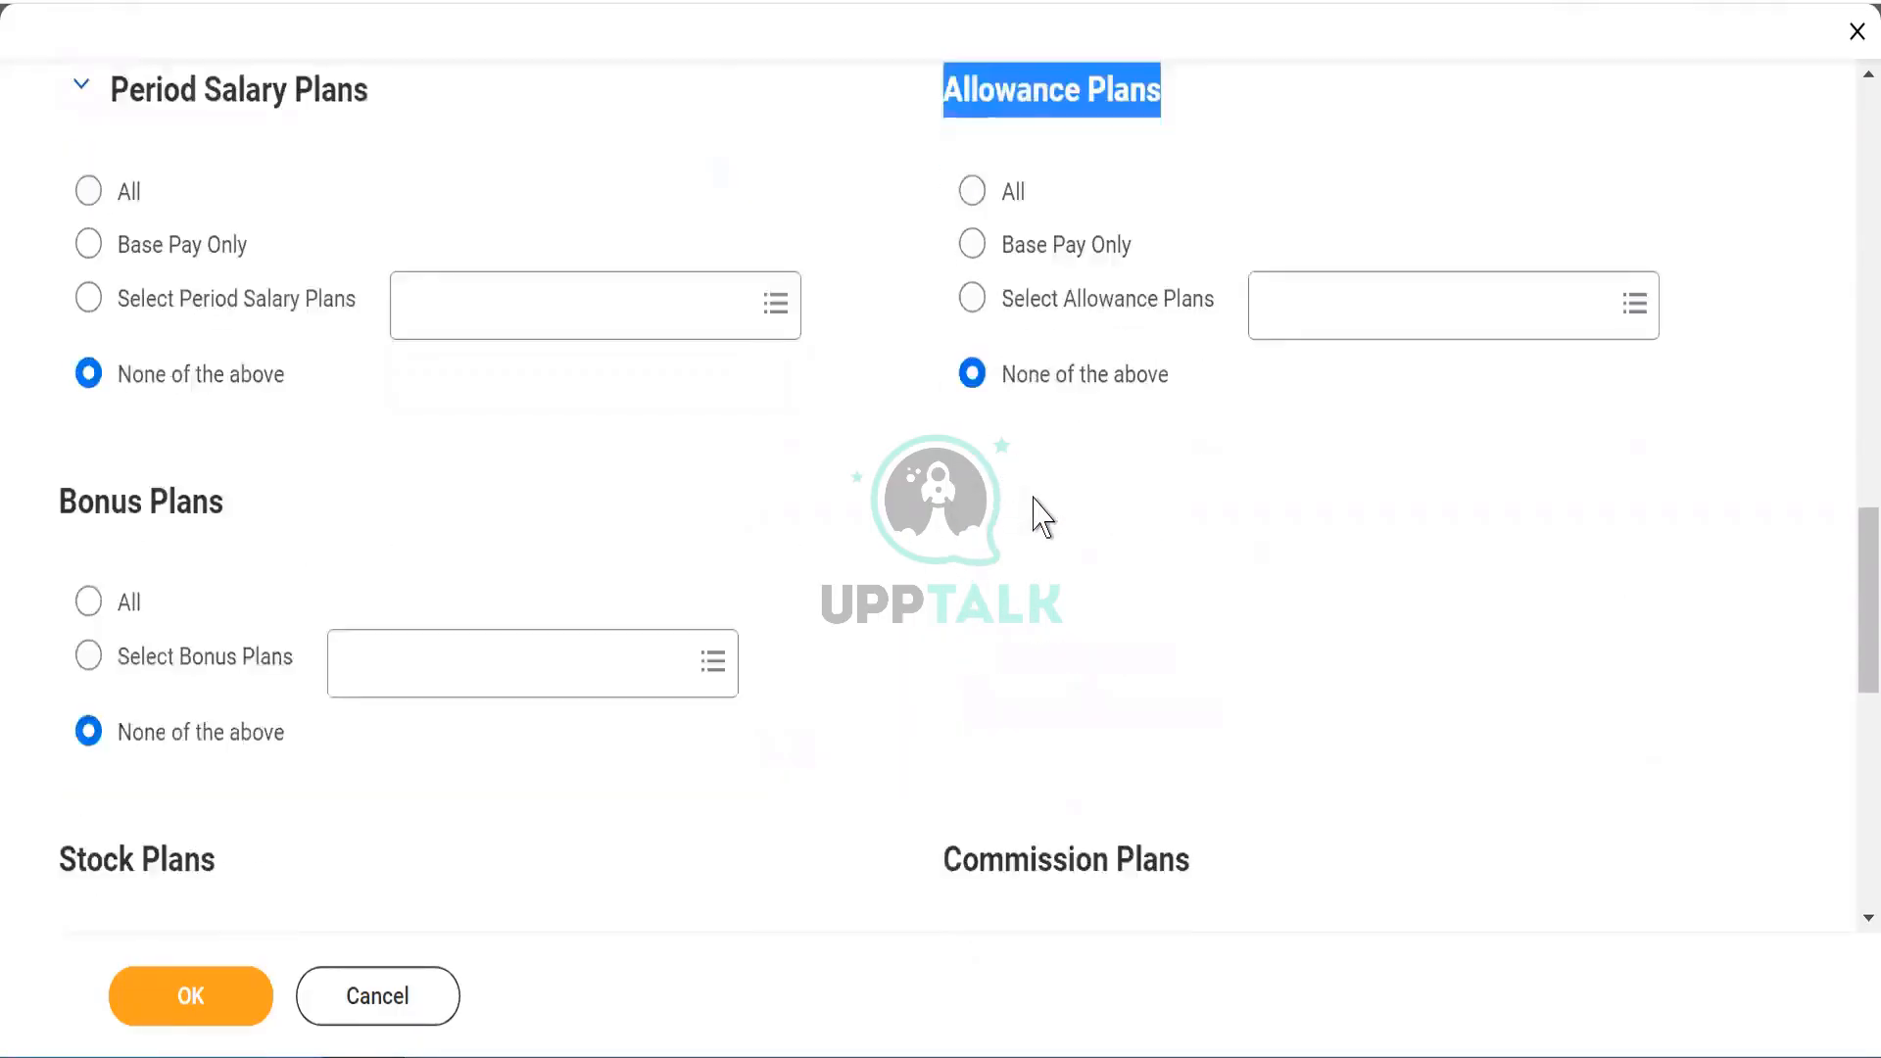
scroll(1038, 512, down, 3)
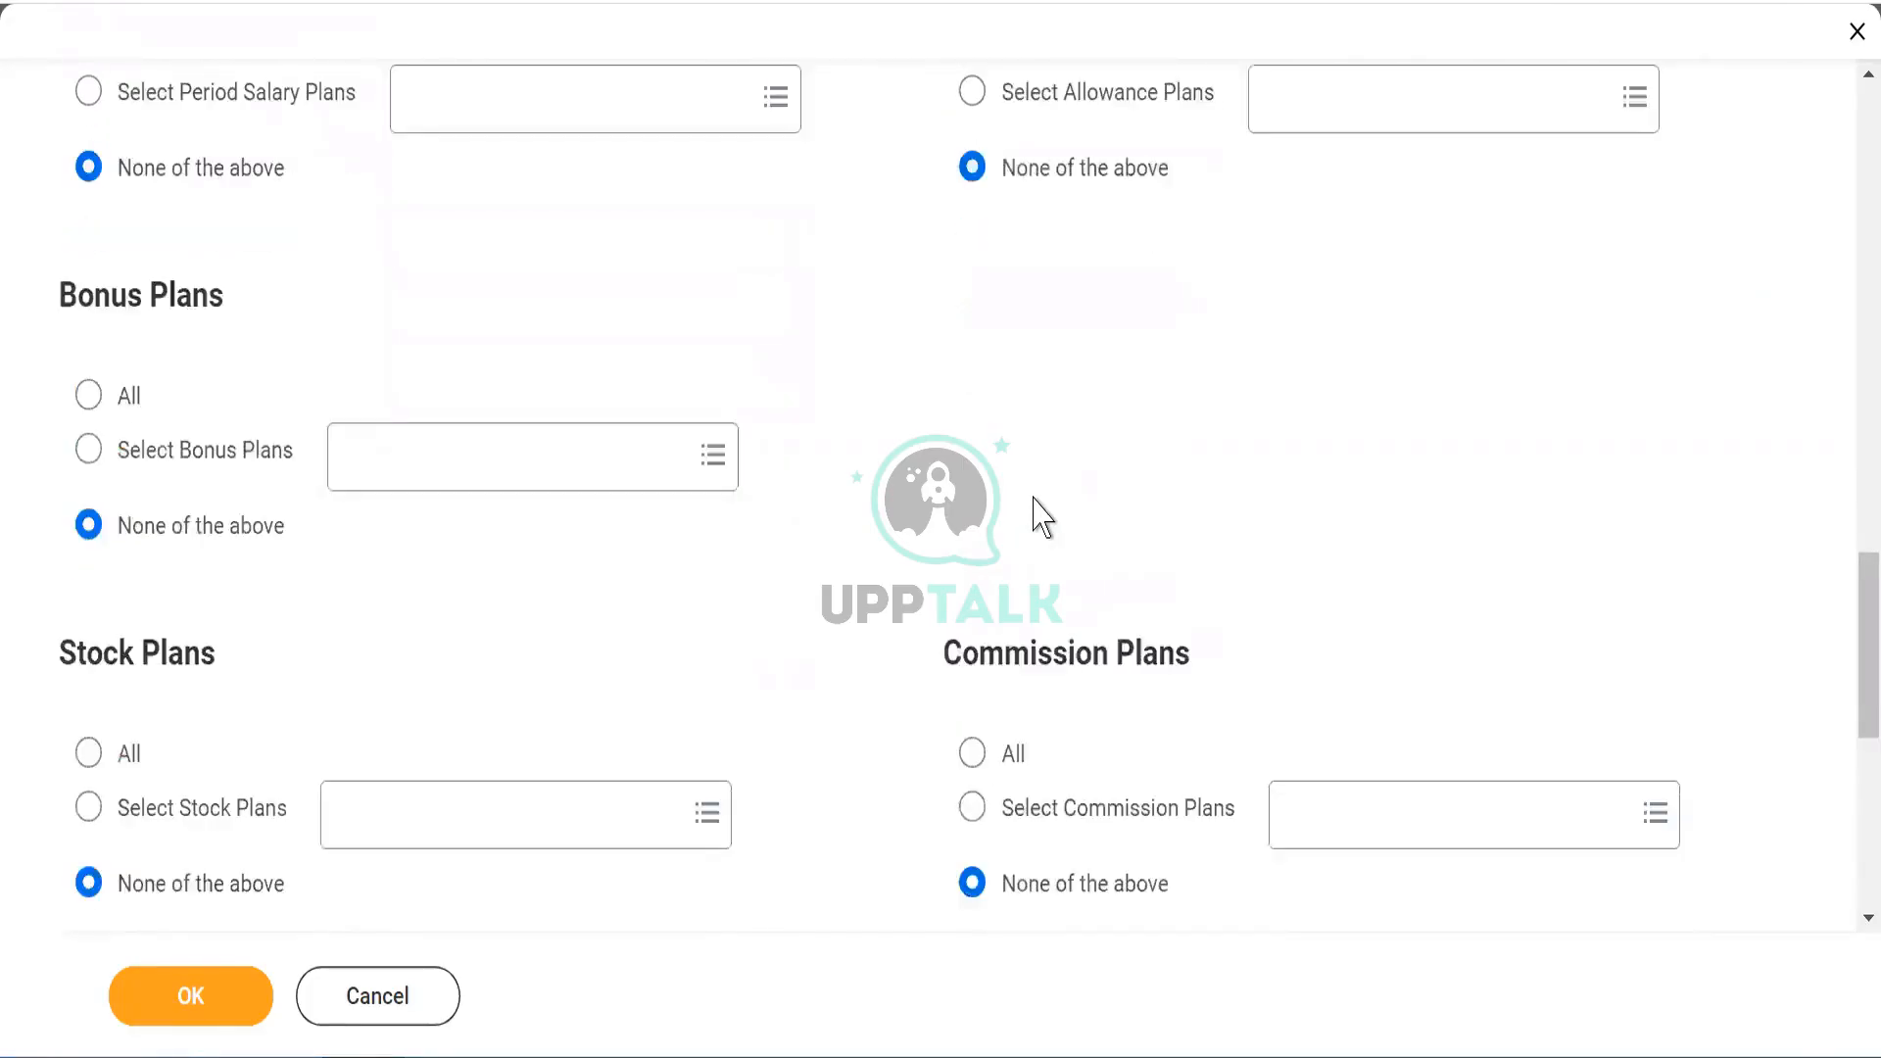
triple_click(138, 155)
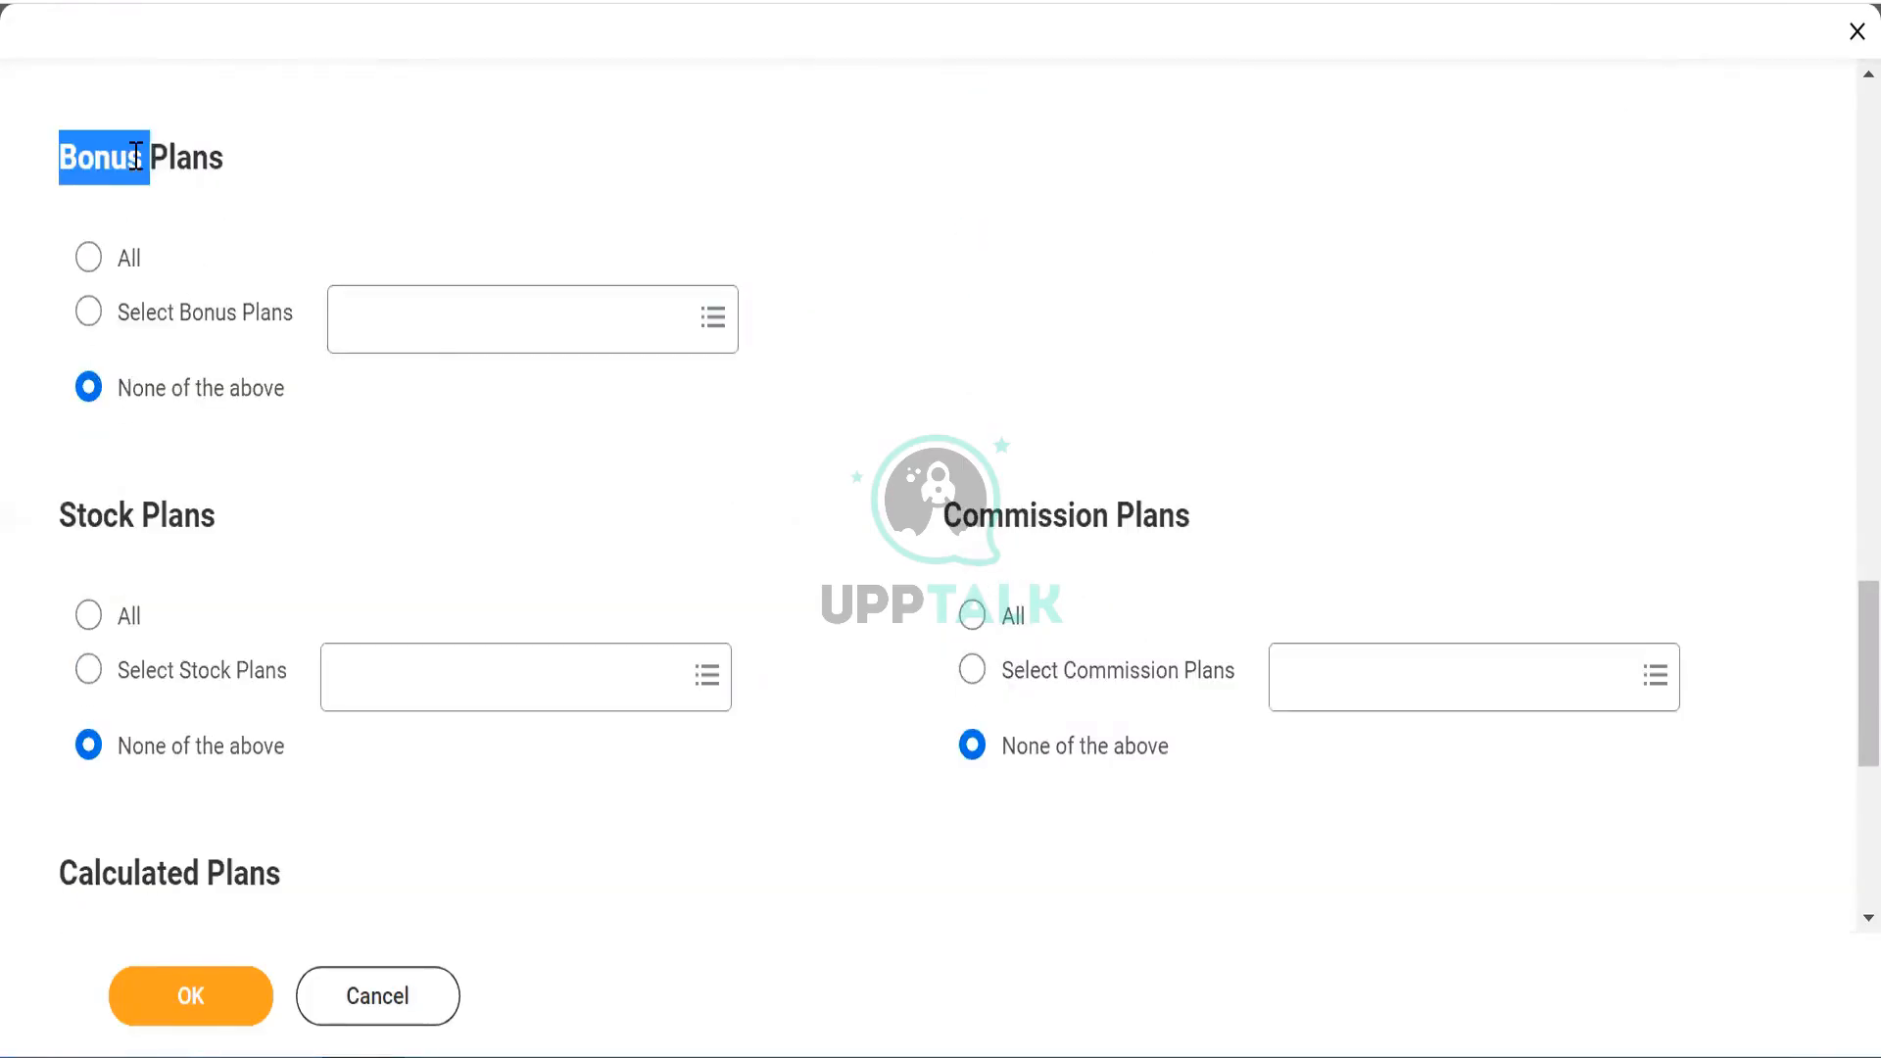
click(126, 529)
triple_click(126, 529)
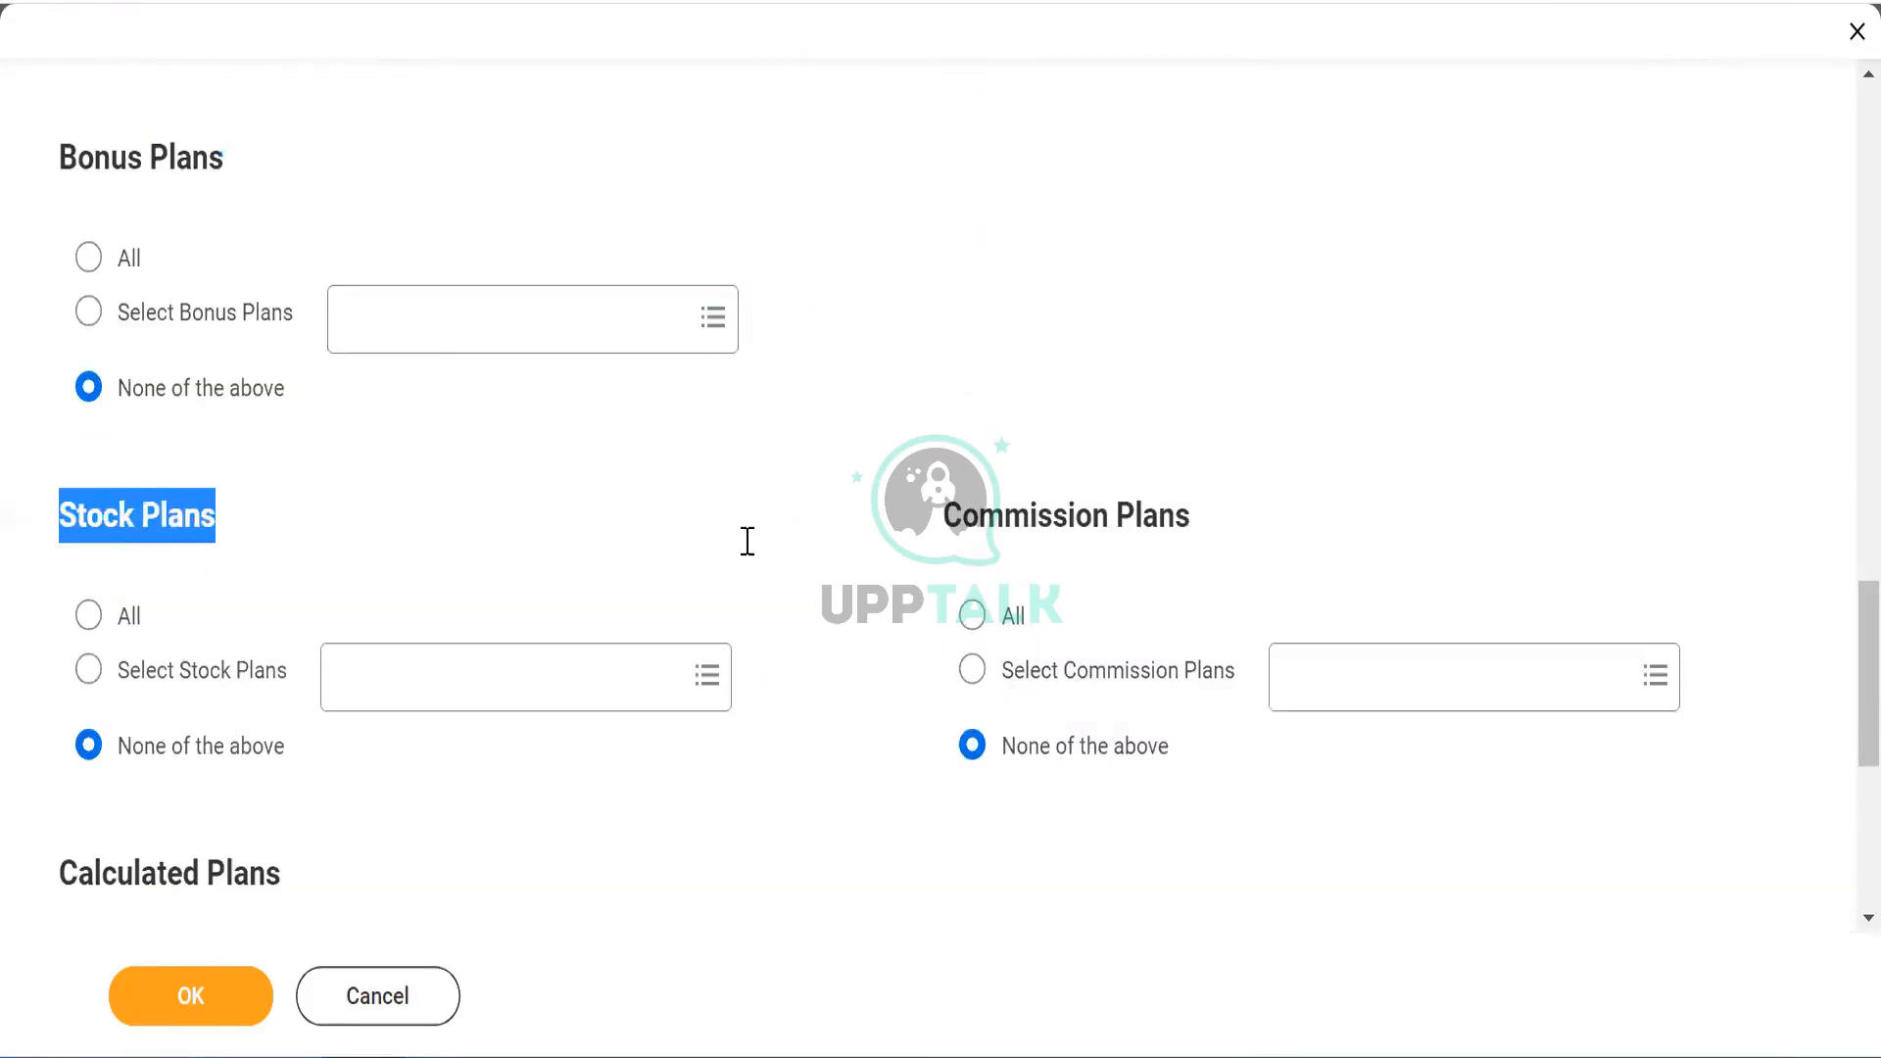
click(1039, 517)
triple_click(1039, 516)
scroll(1040, 529, down, 3)
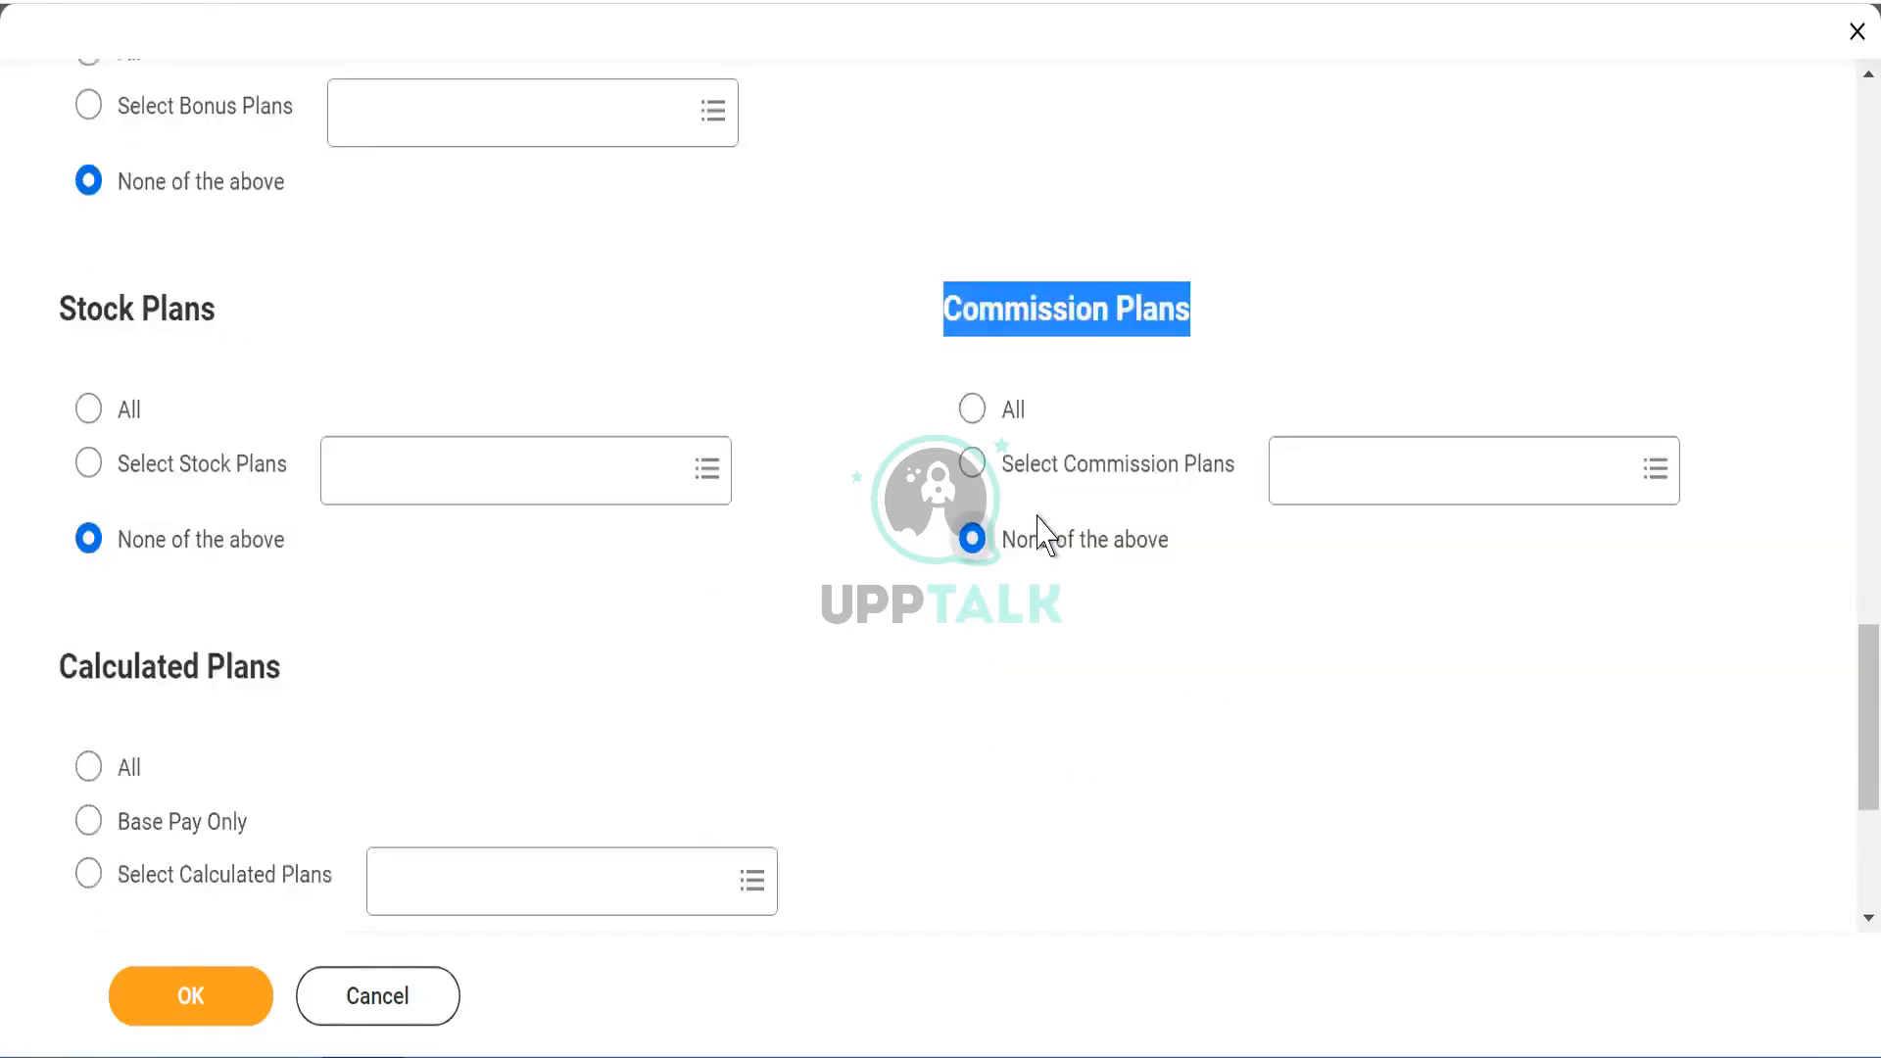
Step: Examine the calculated, retirement savings and future payment plan options, and cancel creating the configurable compensation basis
triple_click(197, 597)
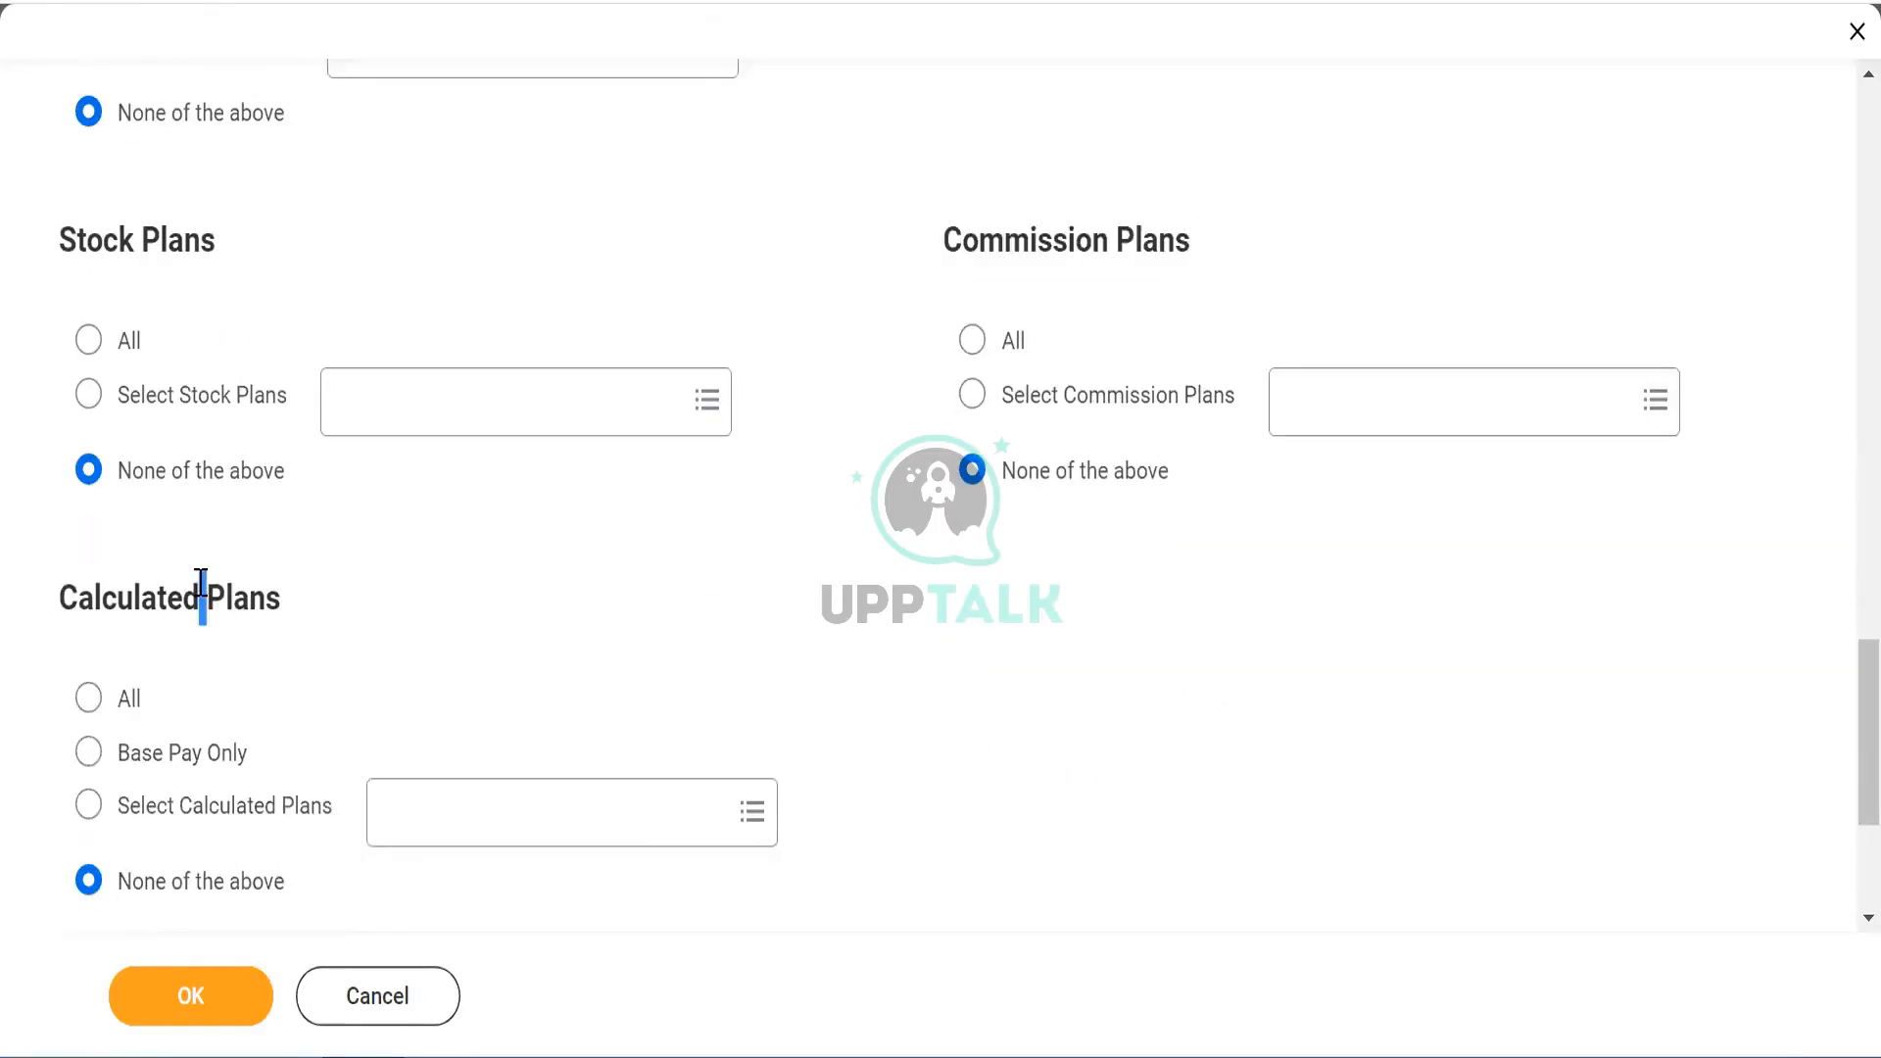
scroll(205, 599, down, 1)
scroll(199, 583, down, 3)
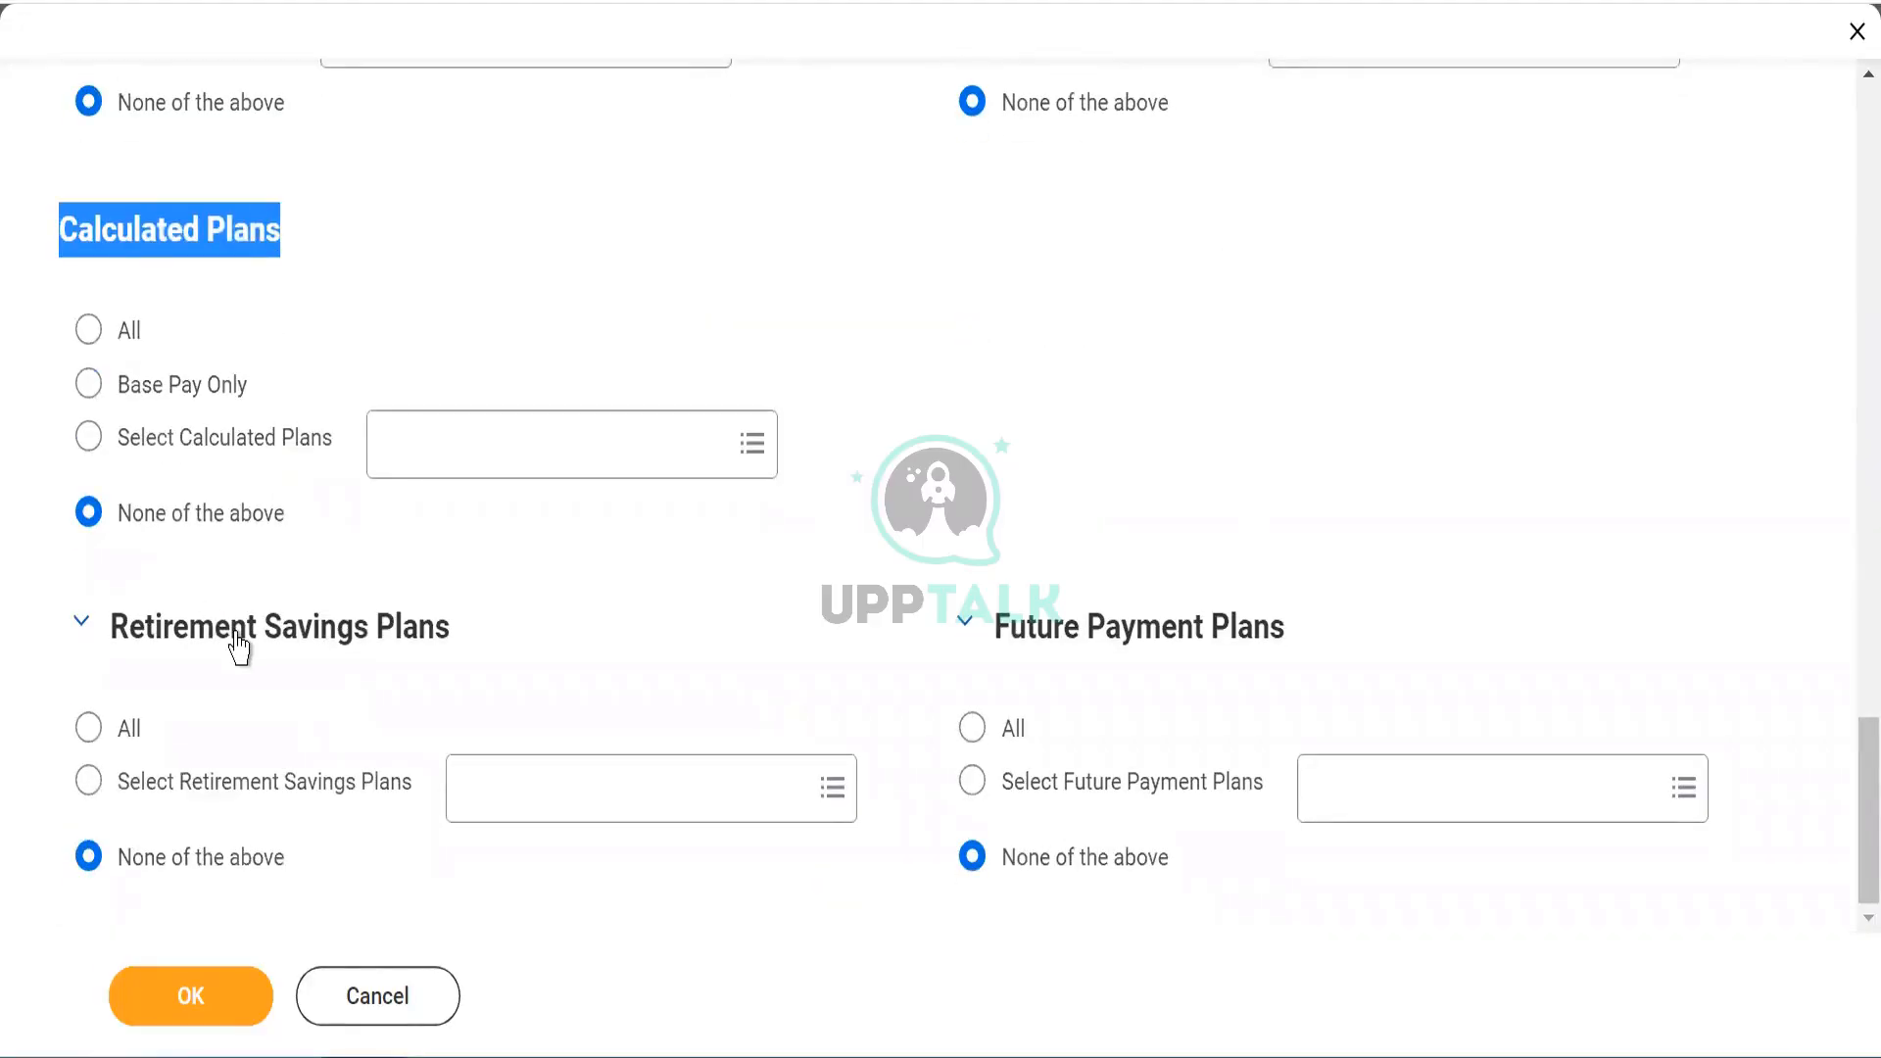
double_click(234, 641)
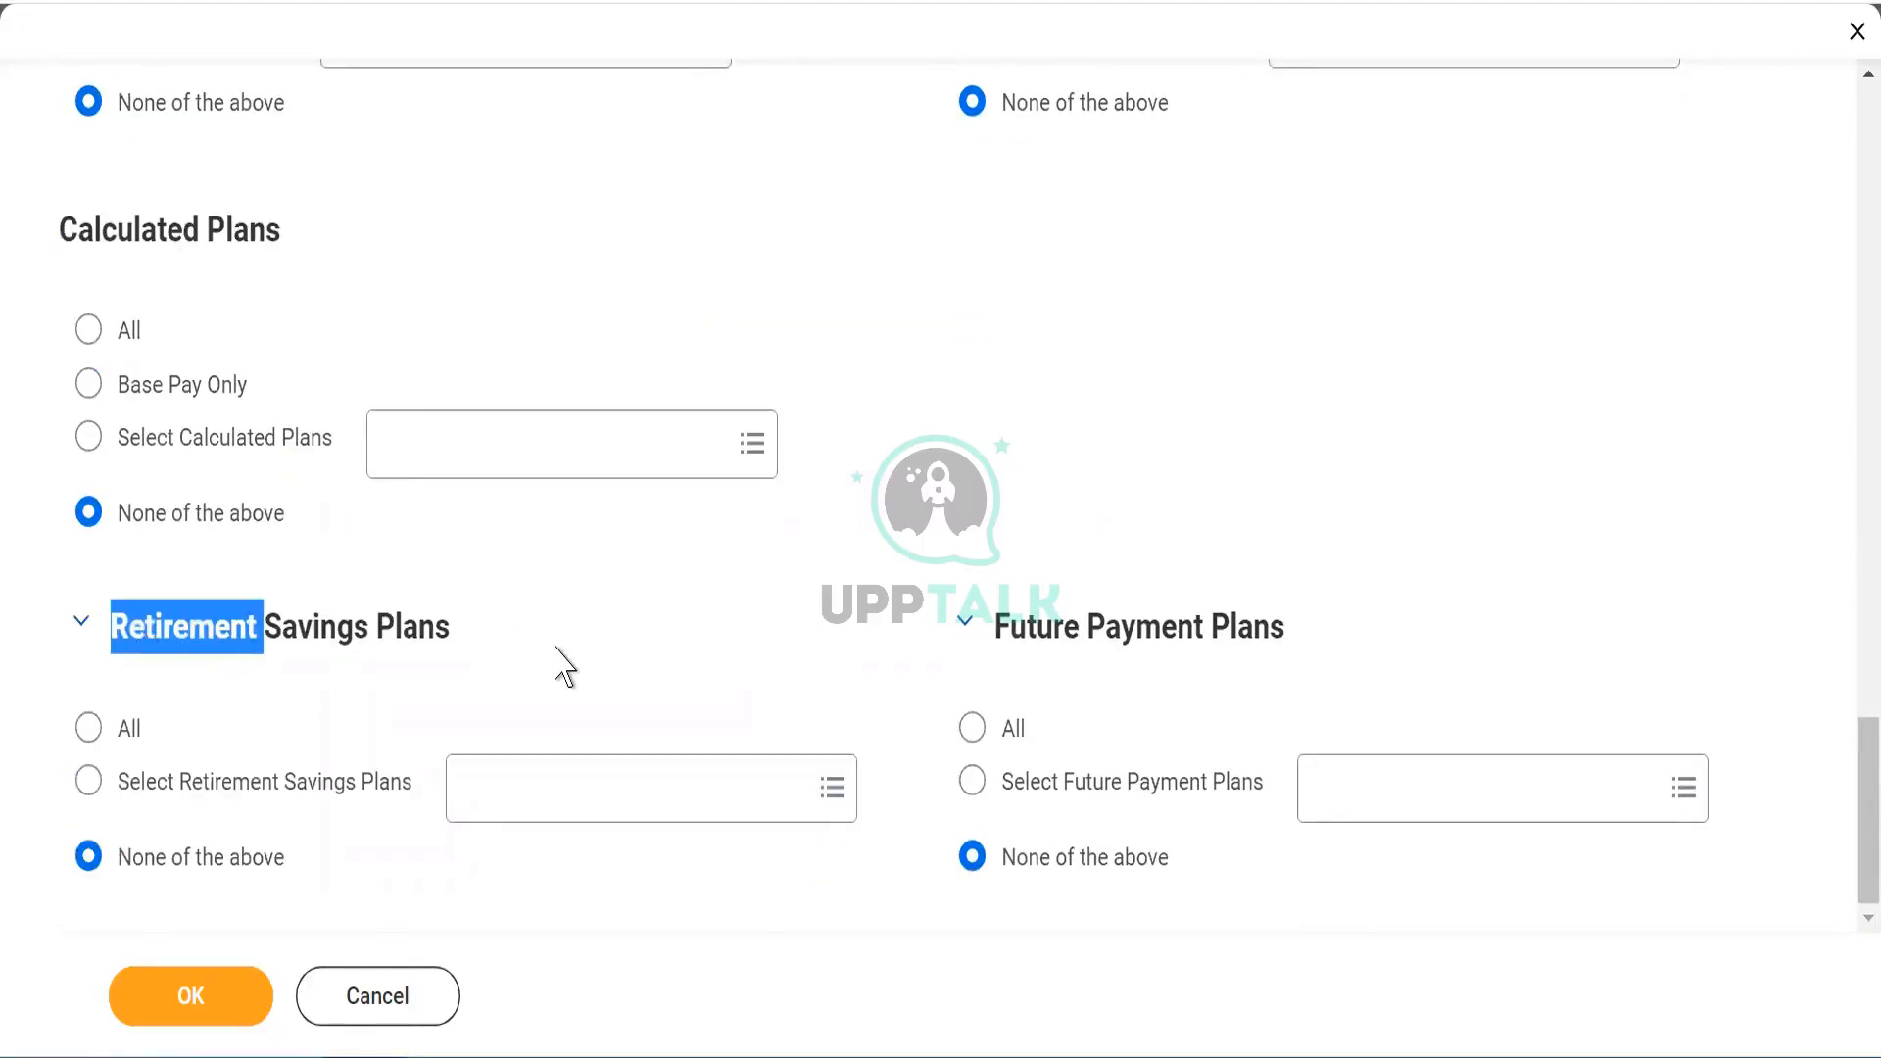
double_click(270, 637)
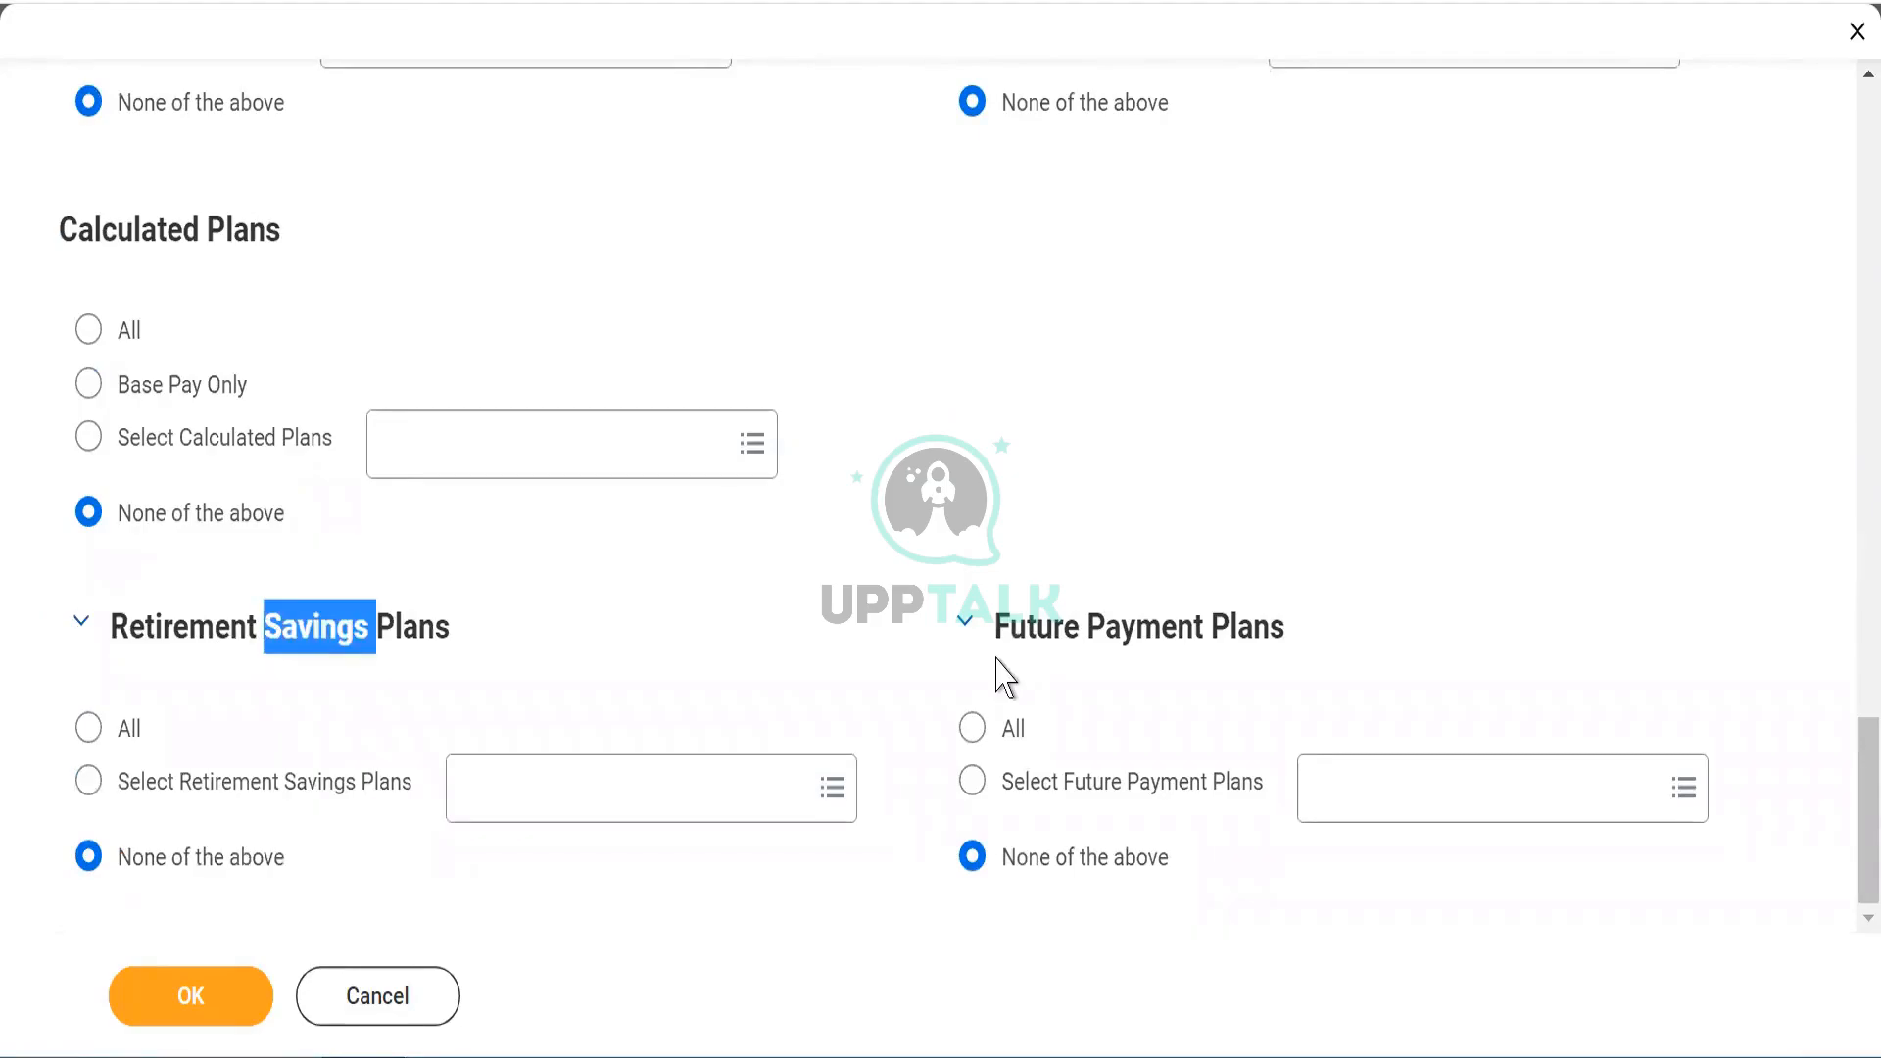
triple_click(1127, 674)
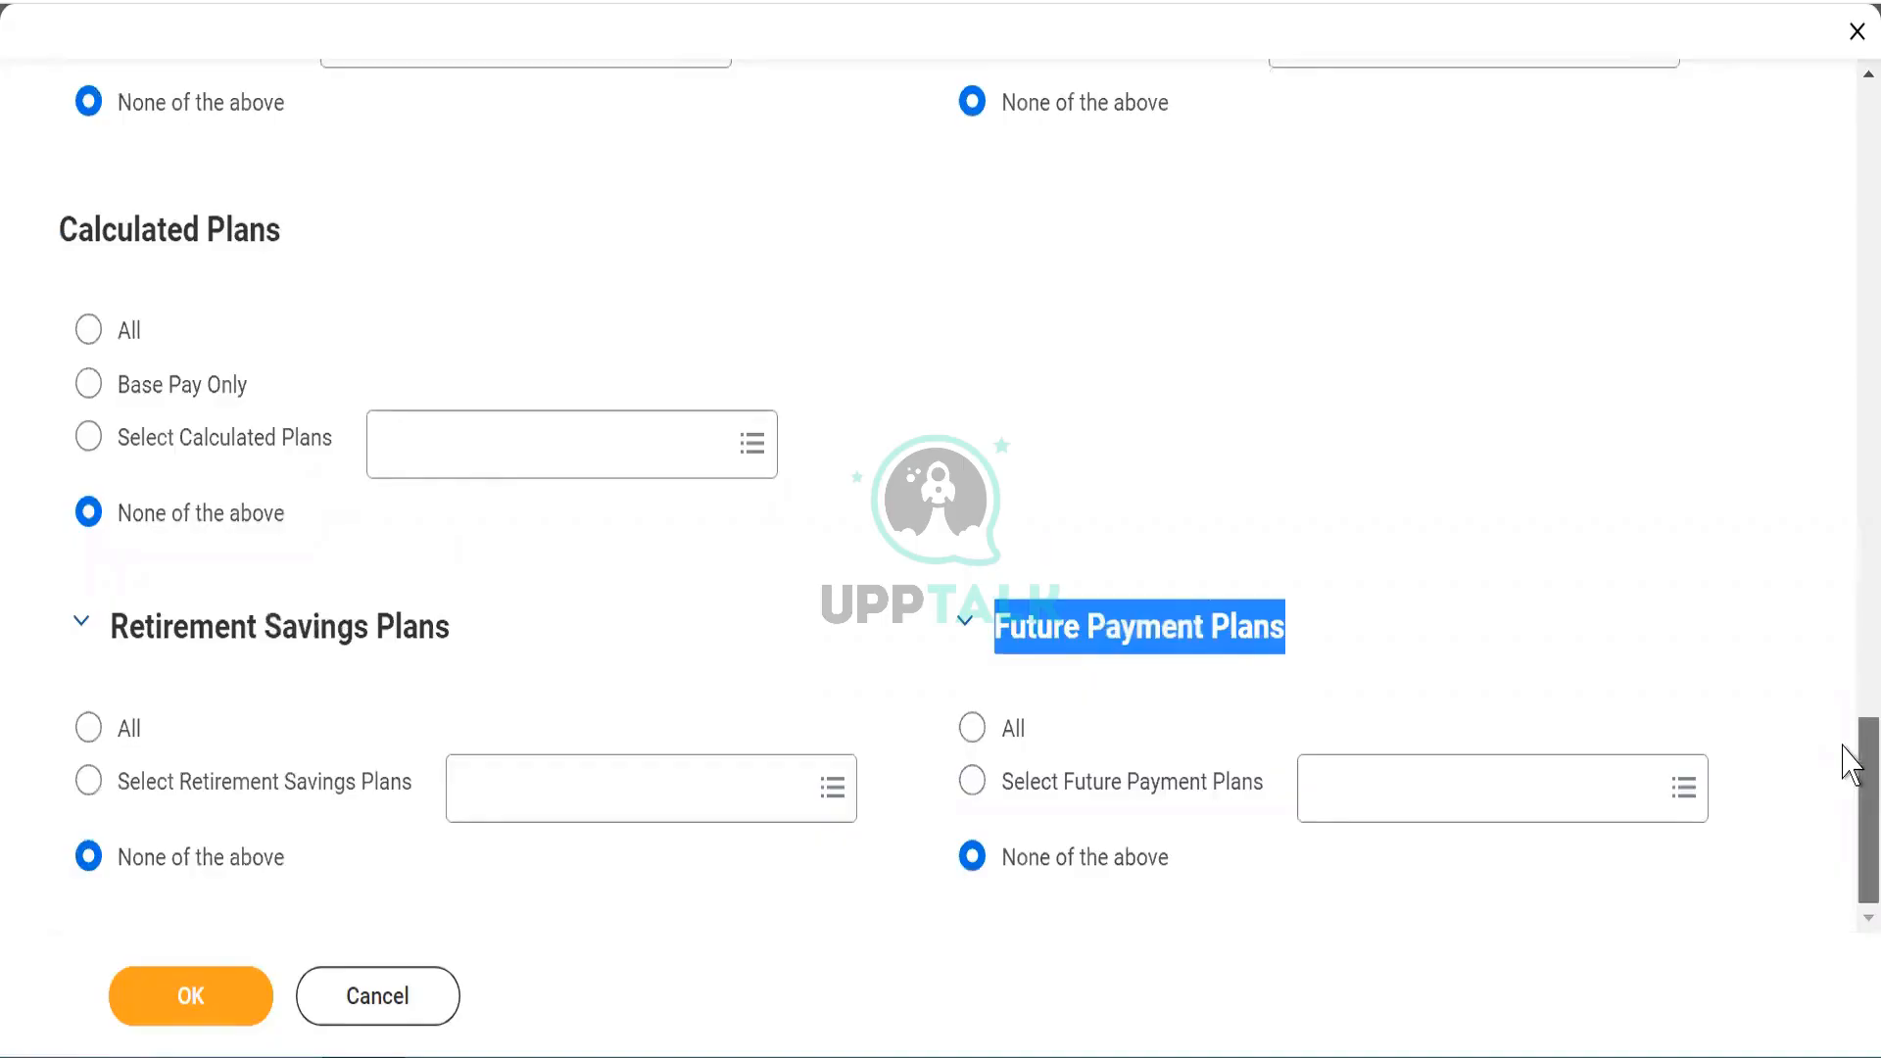
drag(1851, 760, 1850, 852)
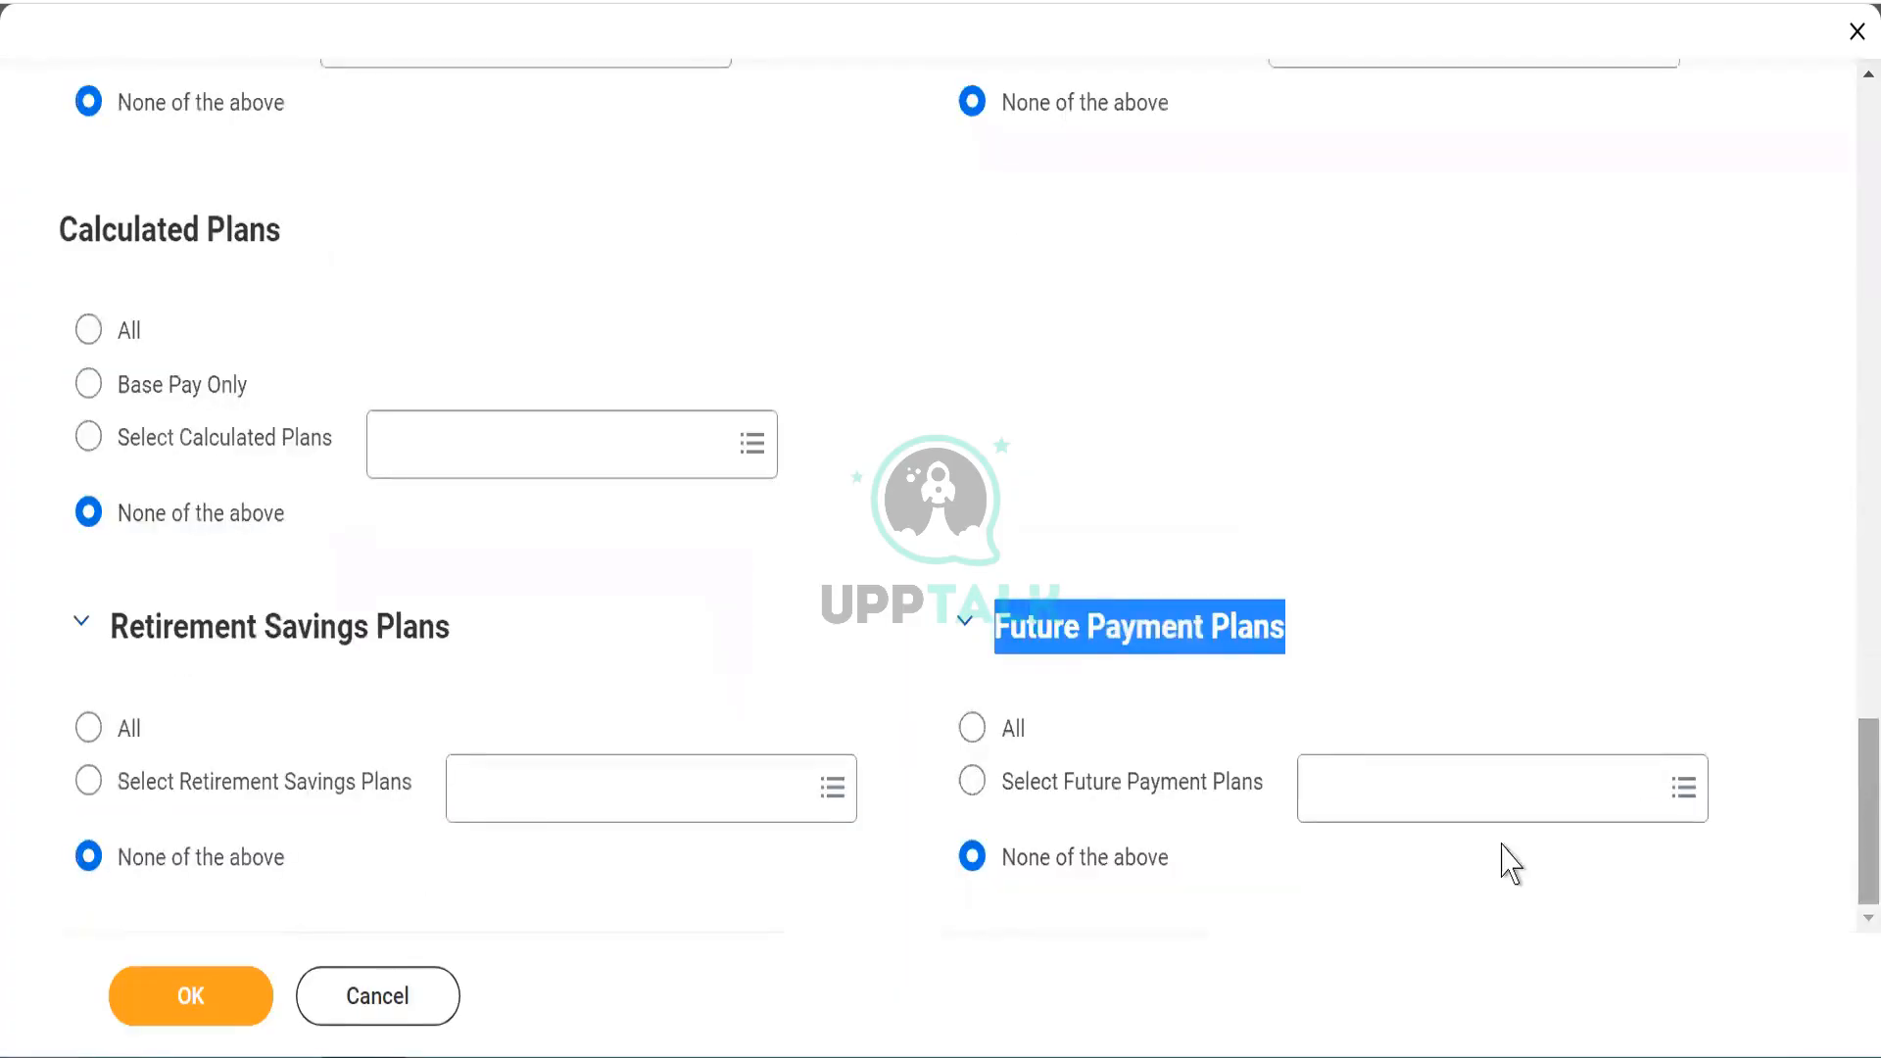
click(373, 1014)
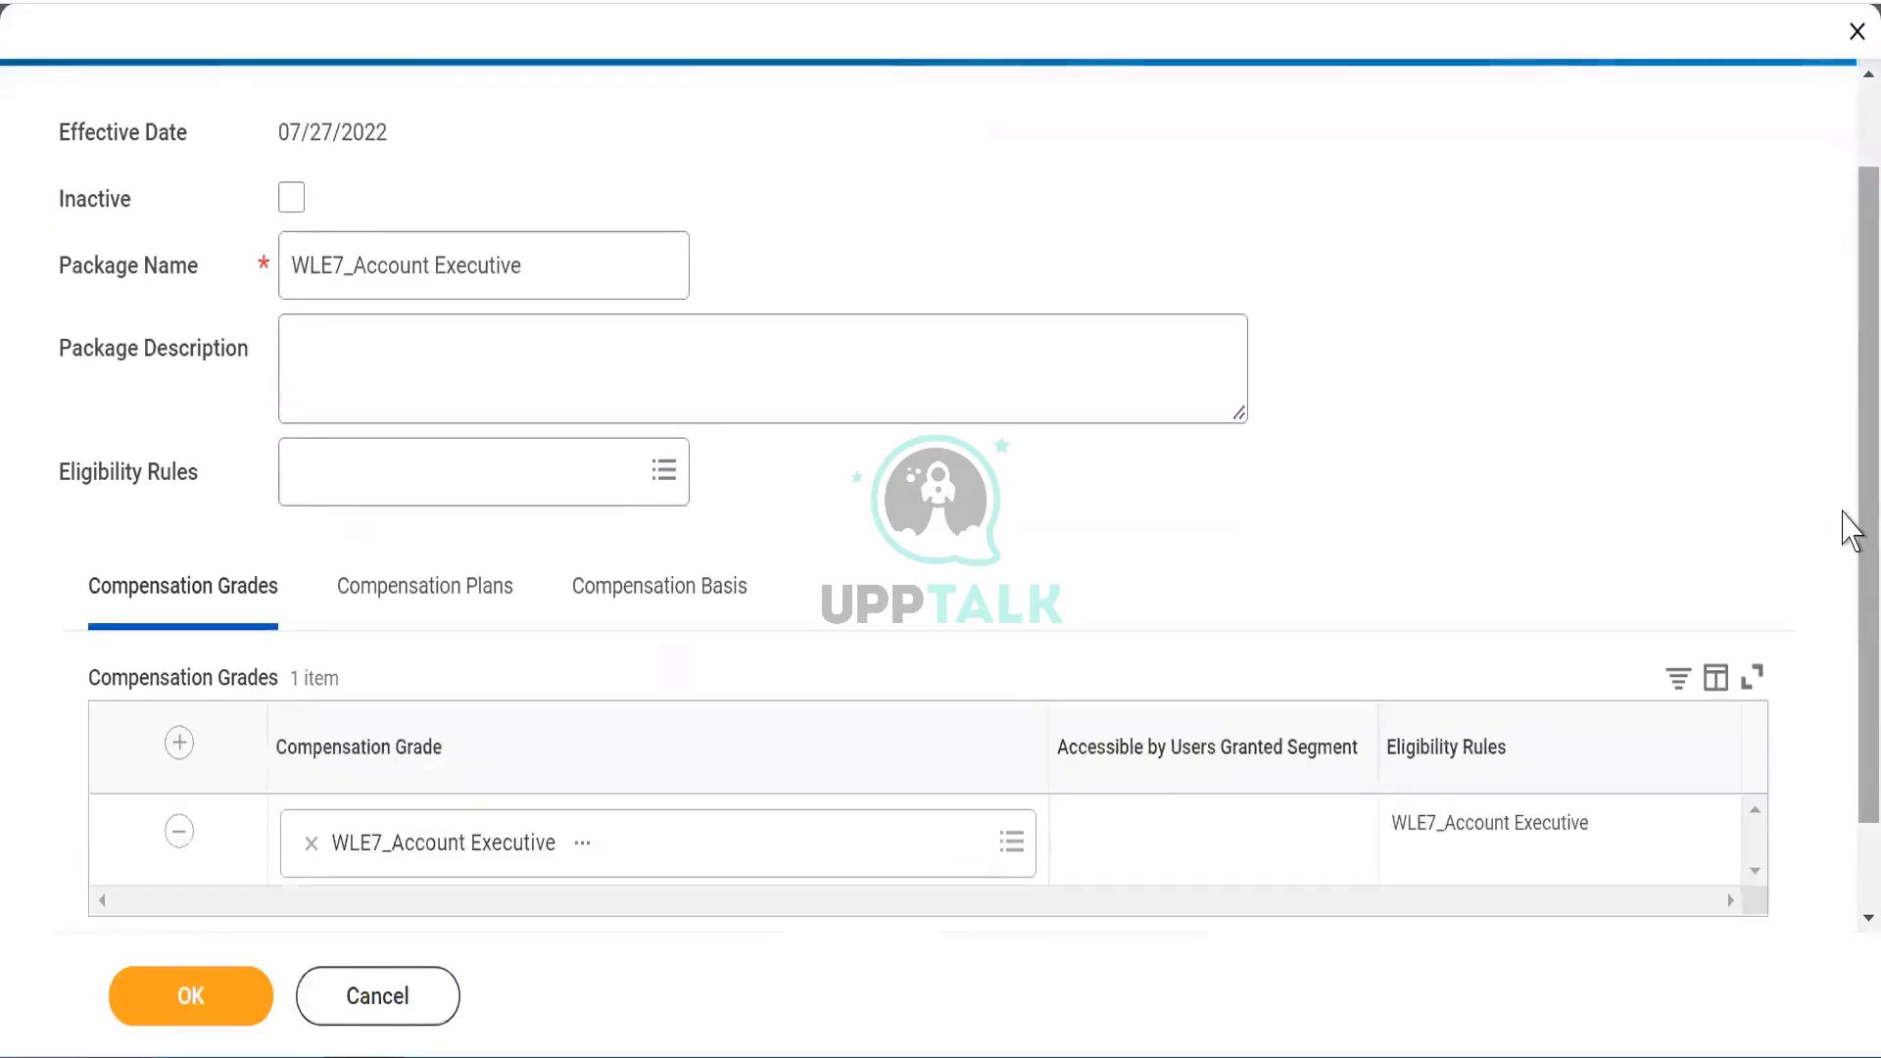
Step: Check over the WLE7_Account Executive compensation package form and submit it to create the package
scroll(1839, 588, down, 1)
scroll(1840, 392, up, 2)
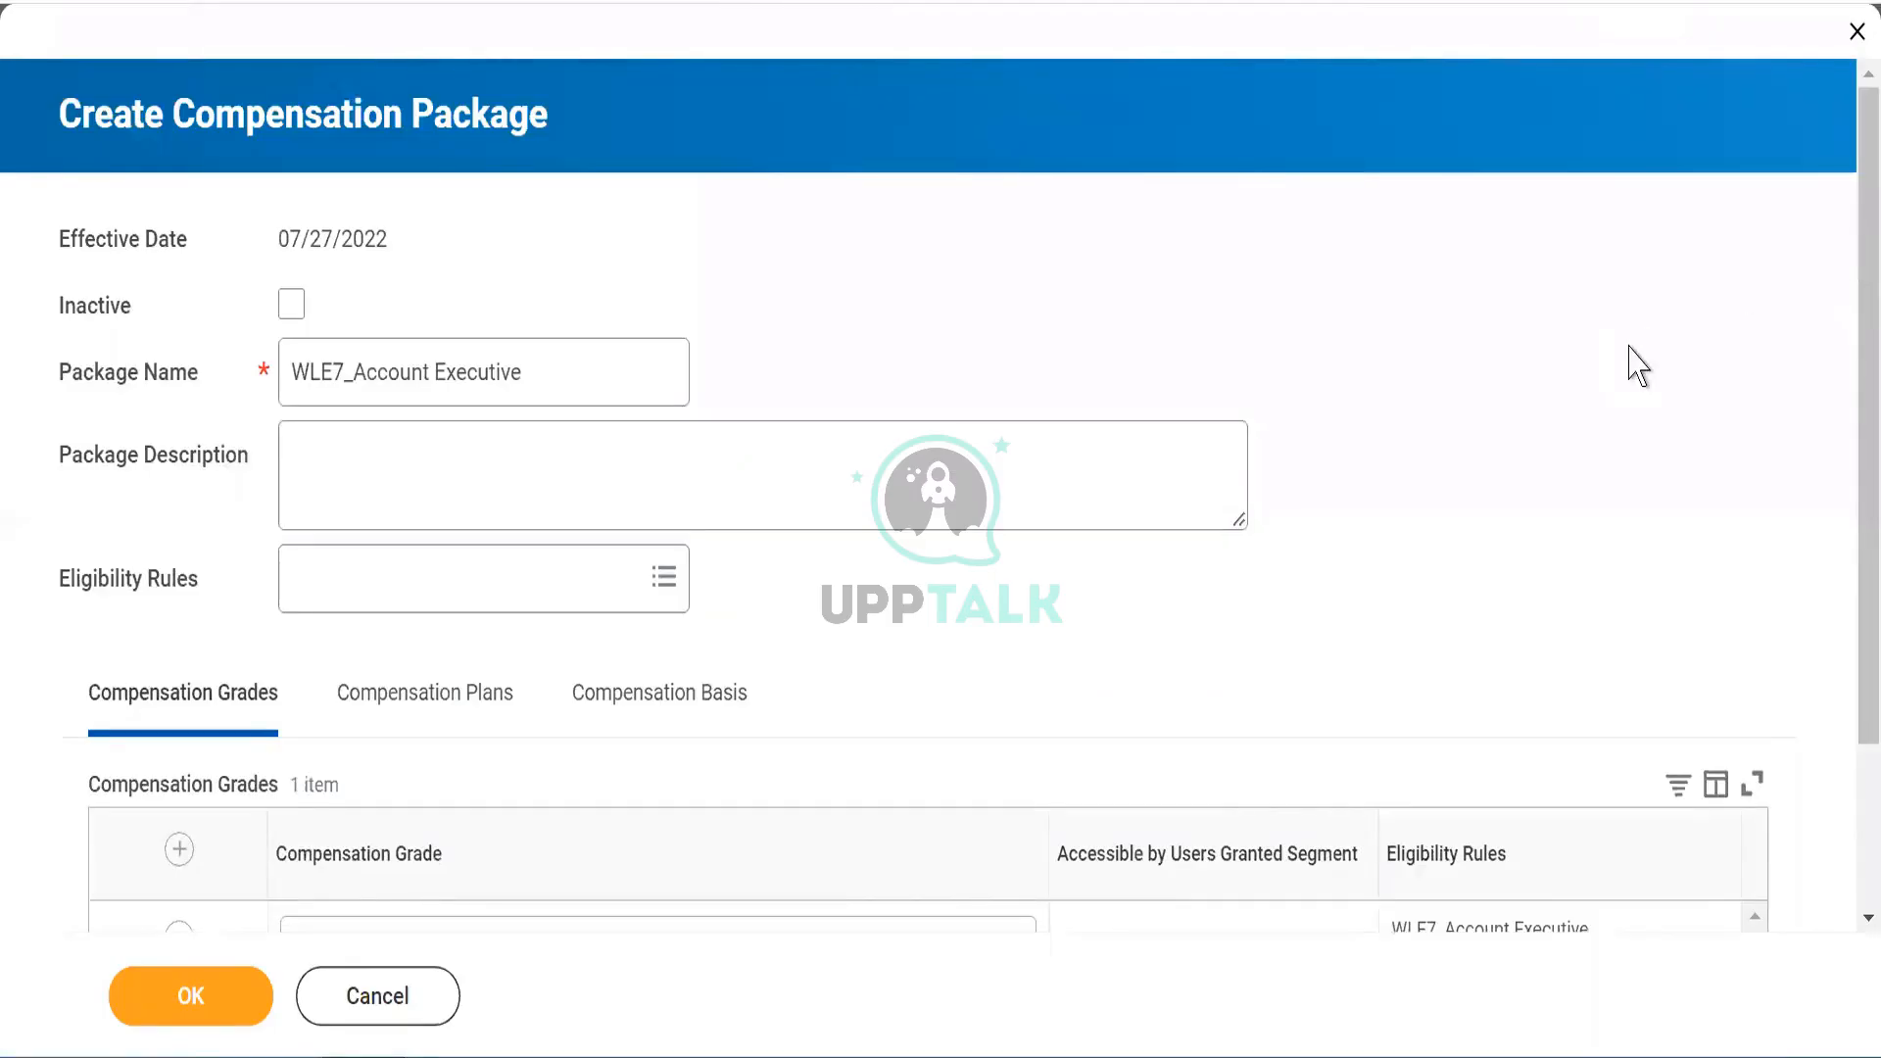
scroll(1842, 638, down, 2)
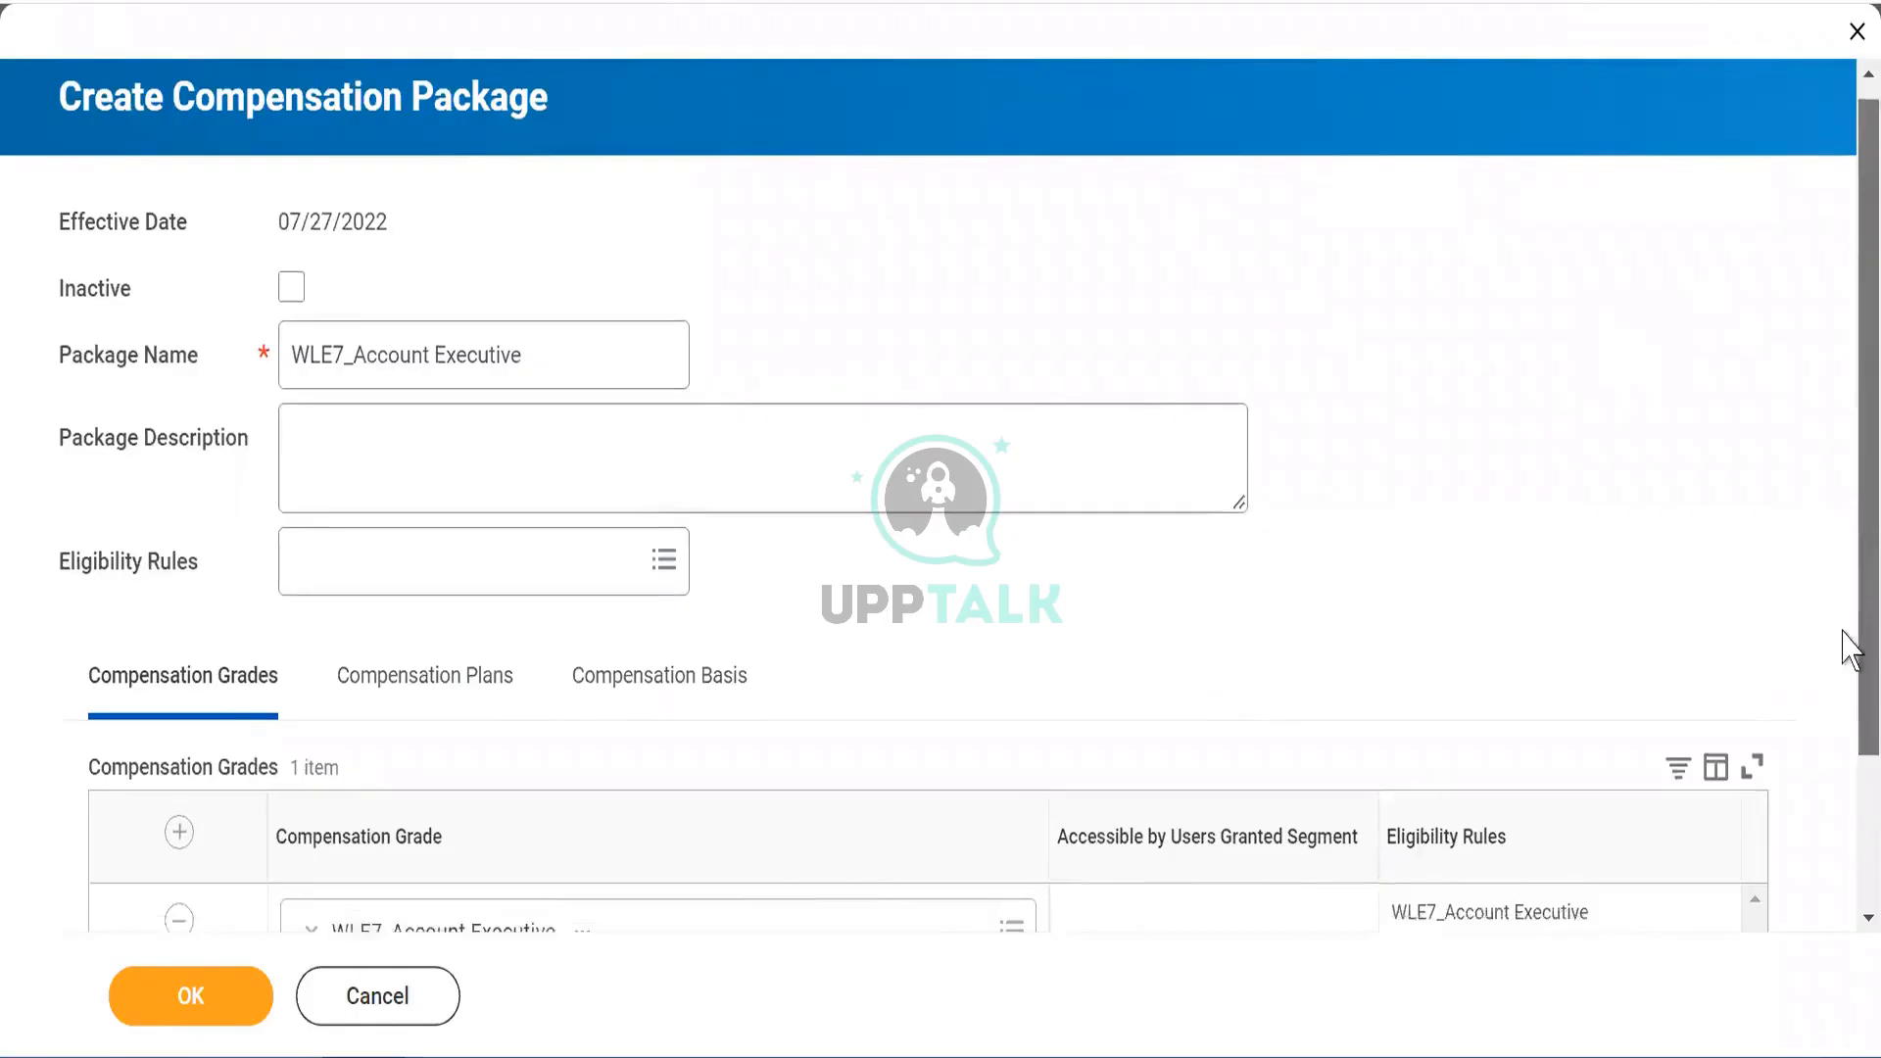
scroll(1852, 303, up, 2)
scroll(1851, 603, down, 2)
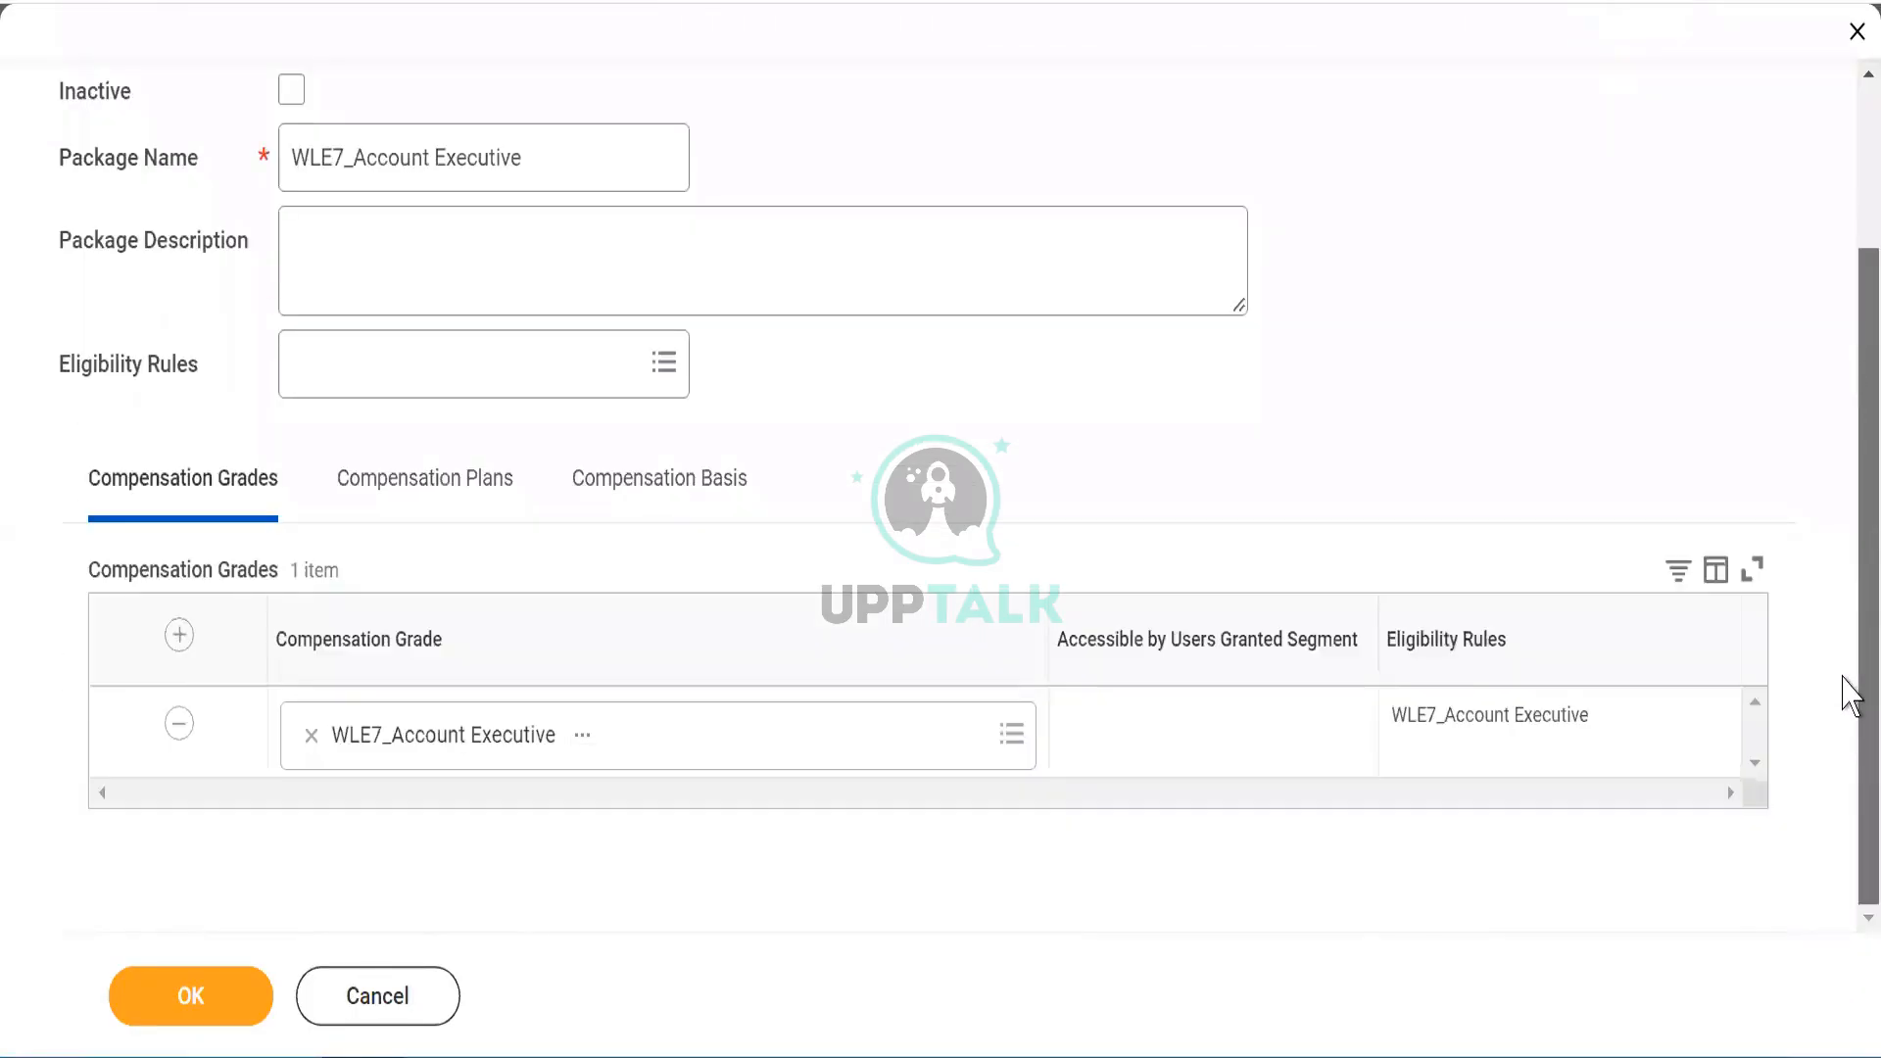
click(175, 999)
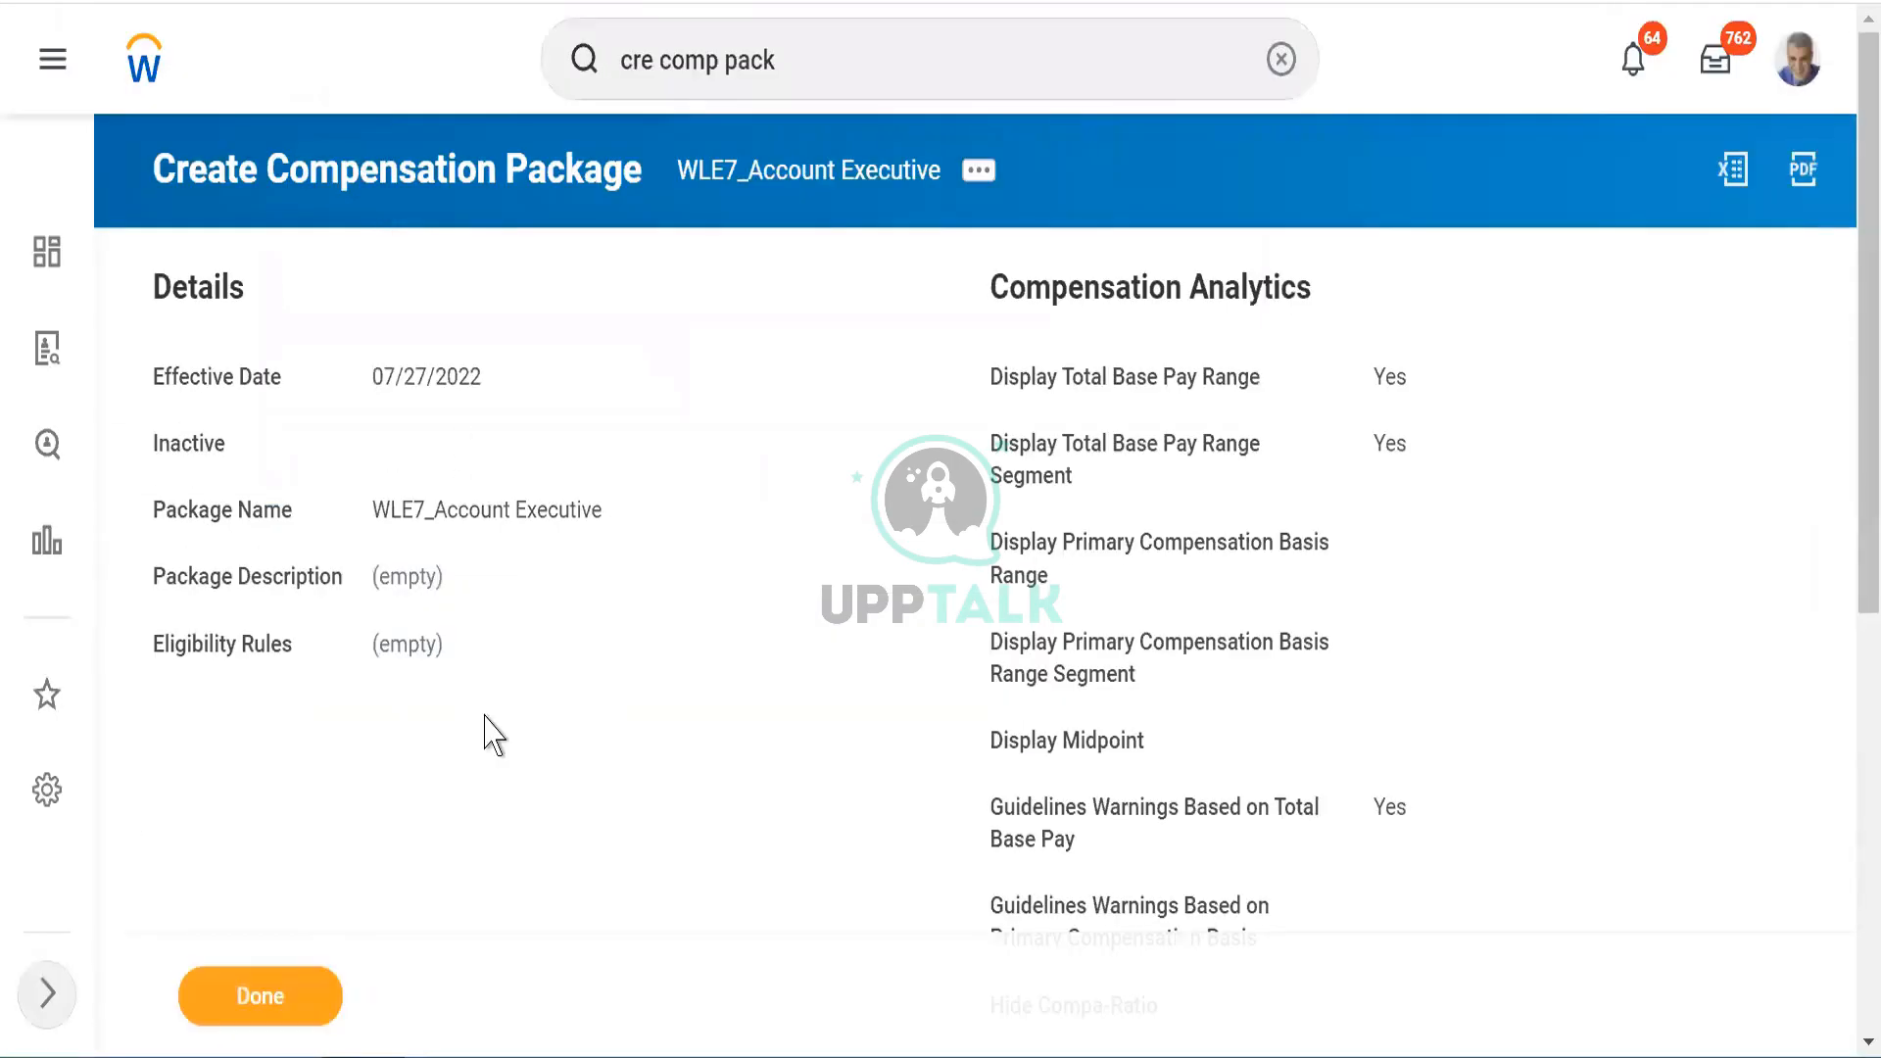
Step: Review the created package's details, compensation analytics, grades and compensation basis, and finish the task
scroll(490, 739, down, 4)
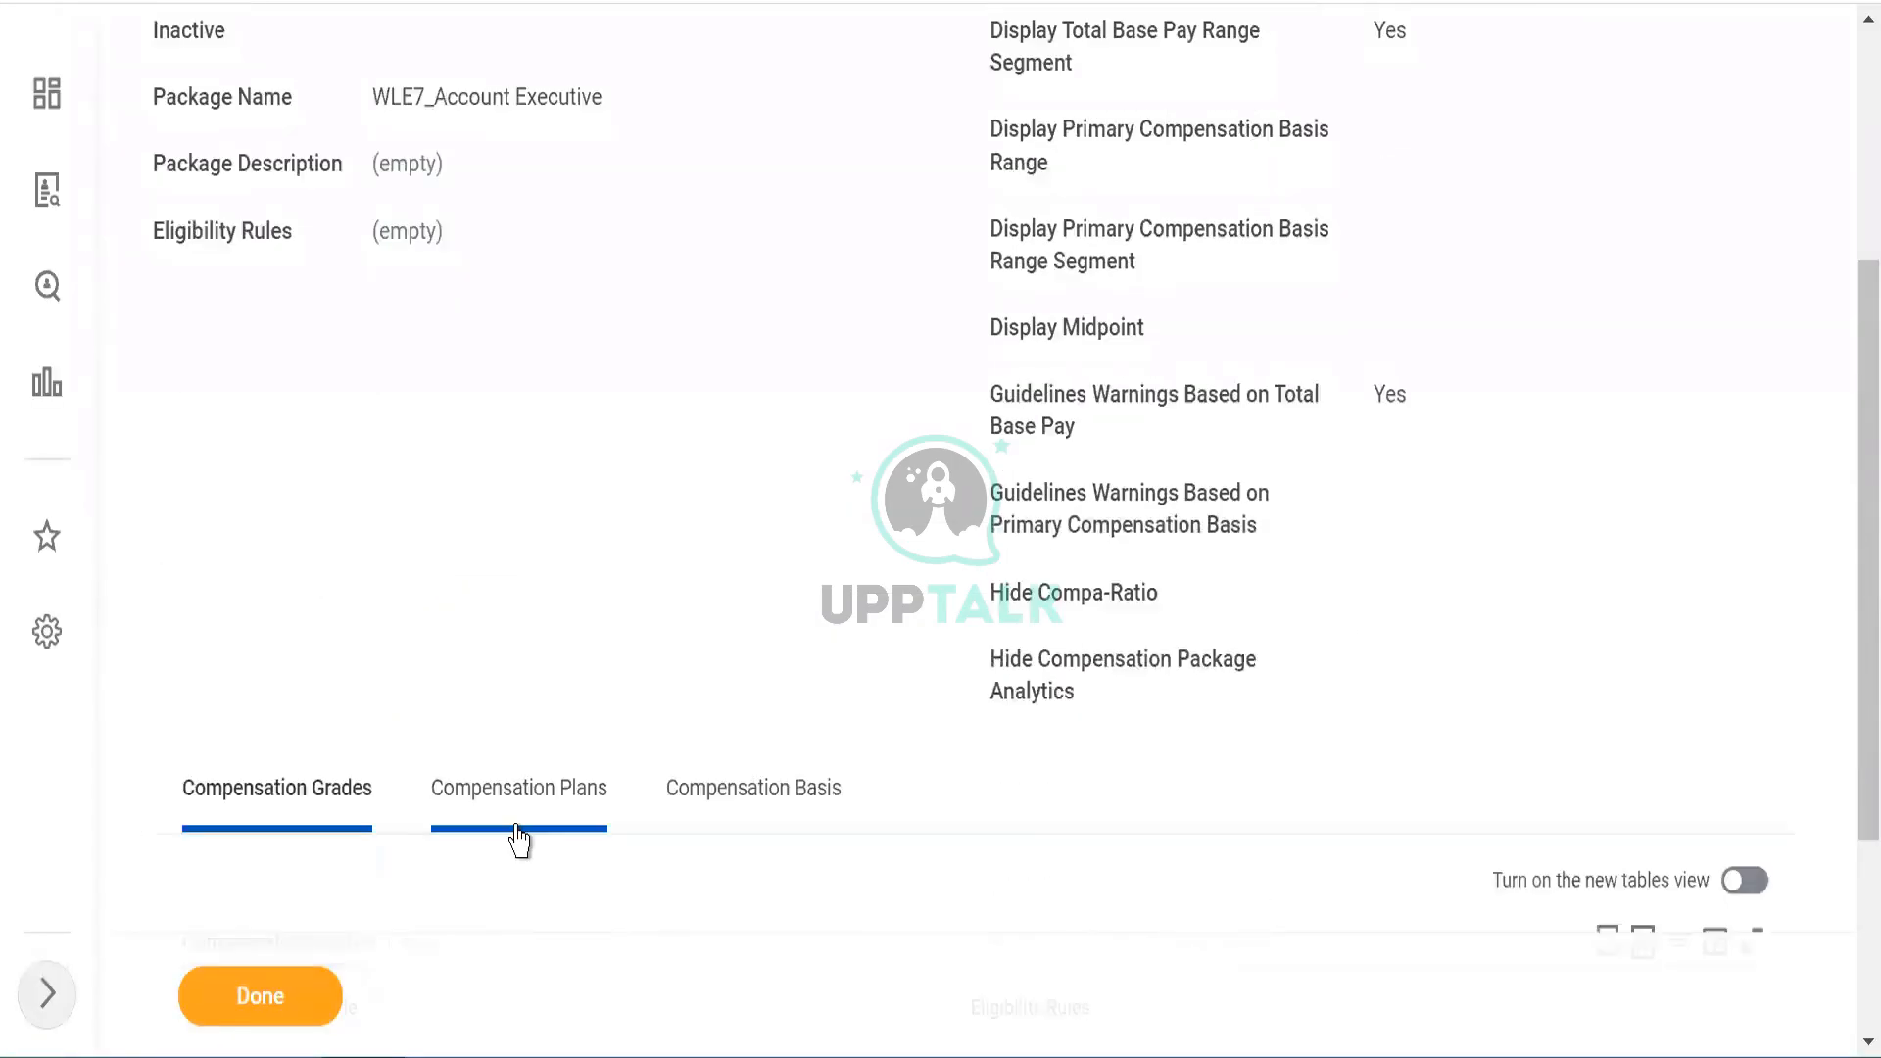
scroll(520, 839, up, 2)
scroll(520, 839, up, 1)
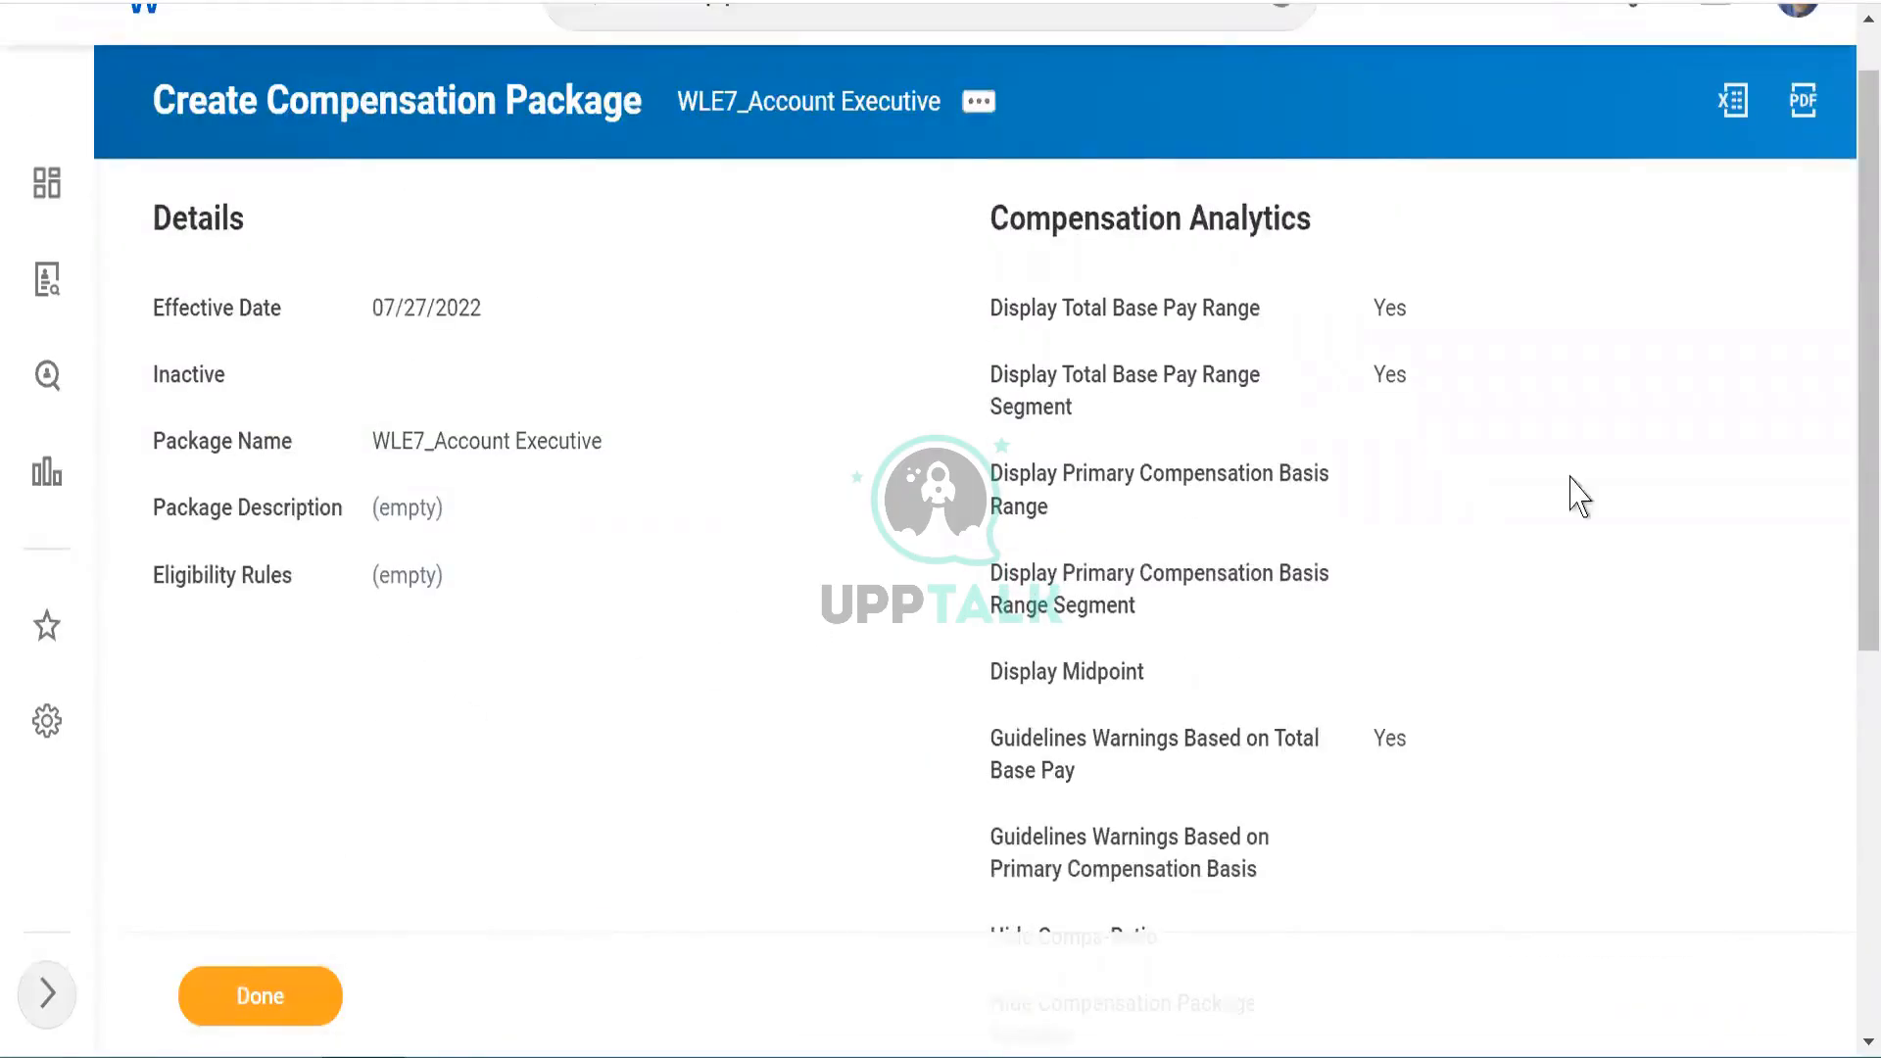
drag(1850, 476, 1847, 931)
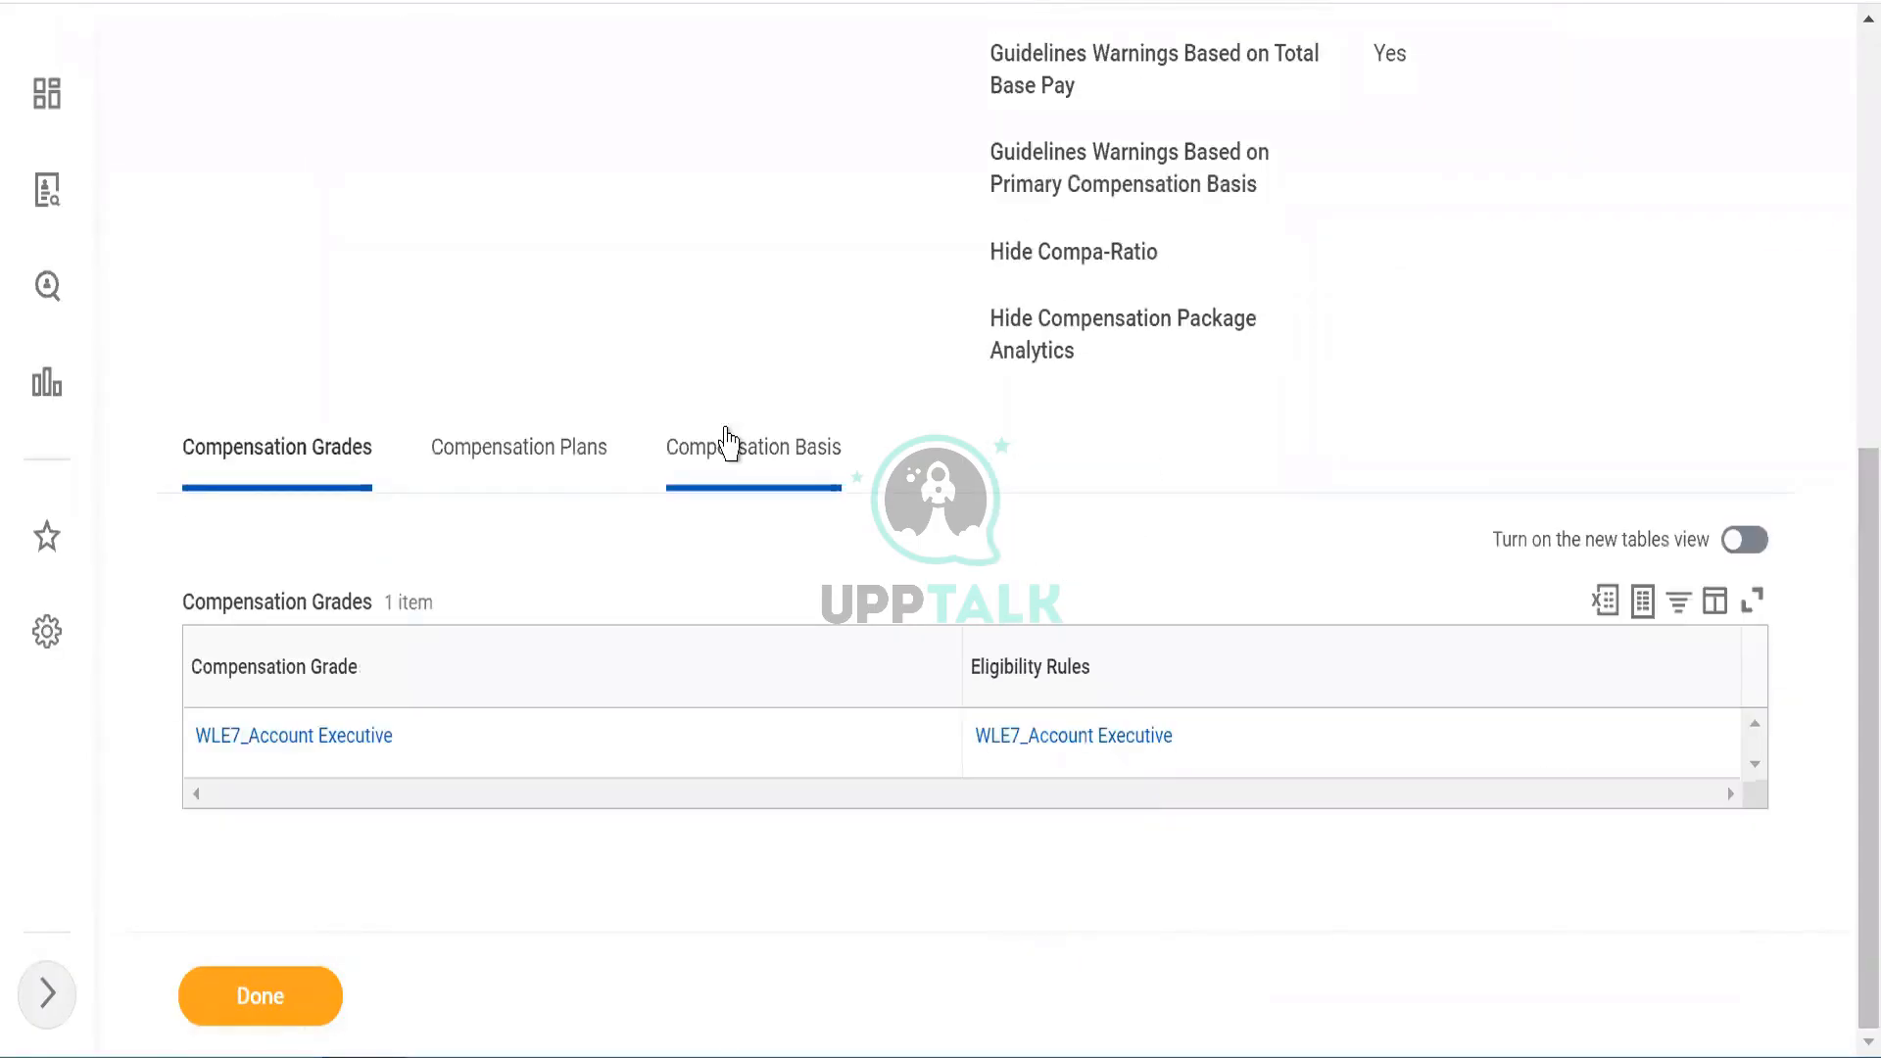
click(727, 443)
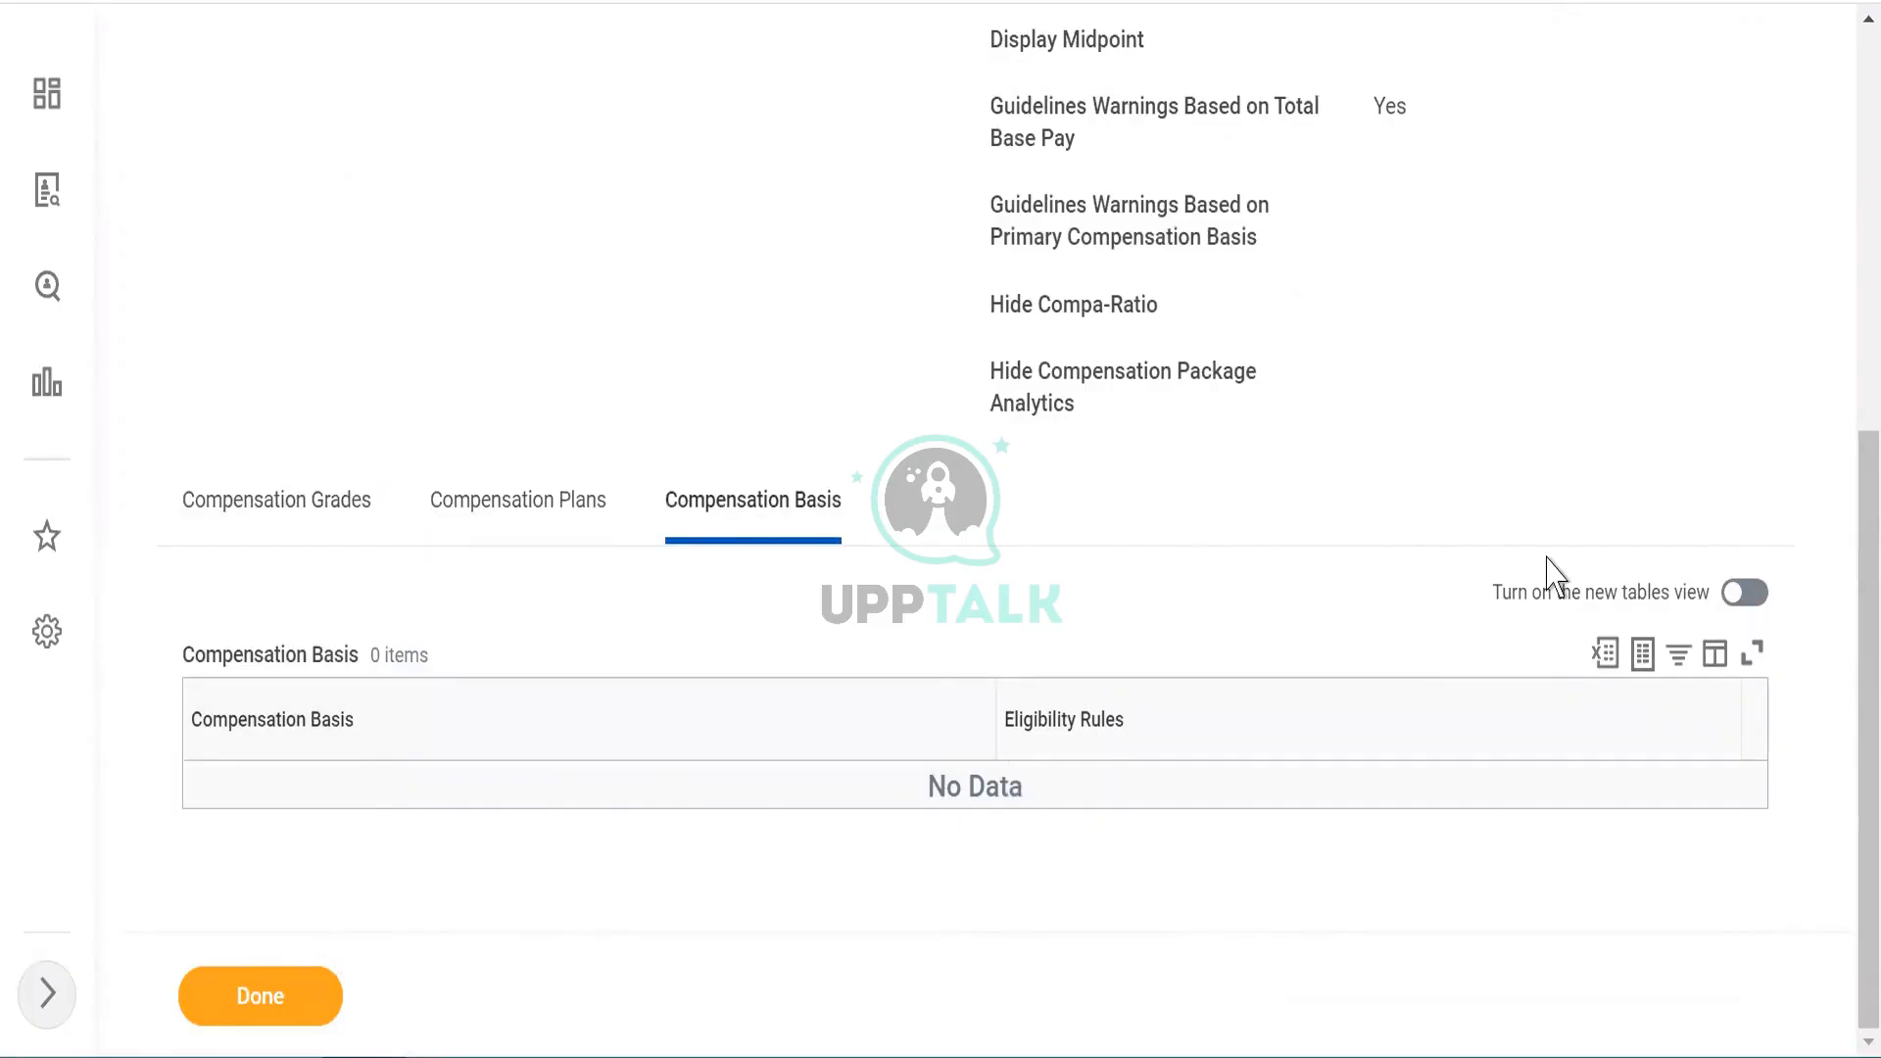
scroll(1843, 332, up, 10)
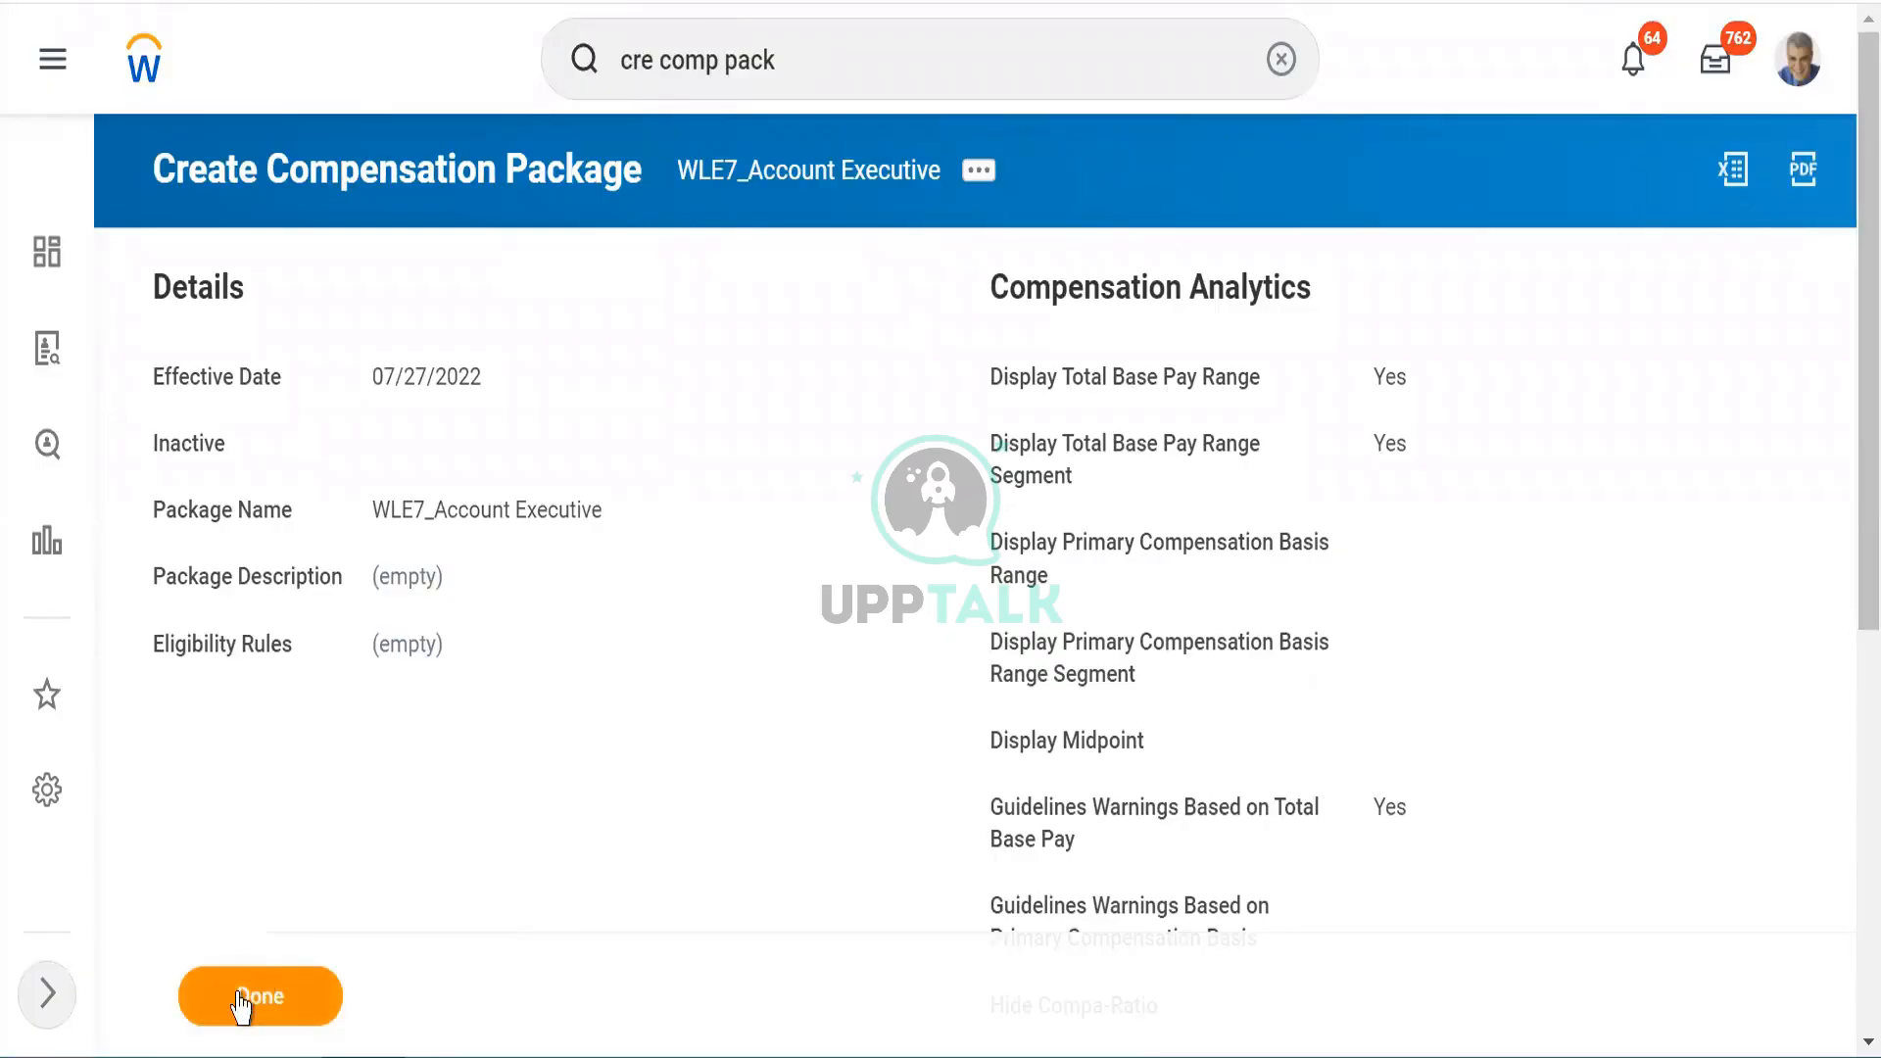
click(240, 1004)
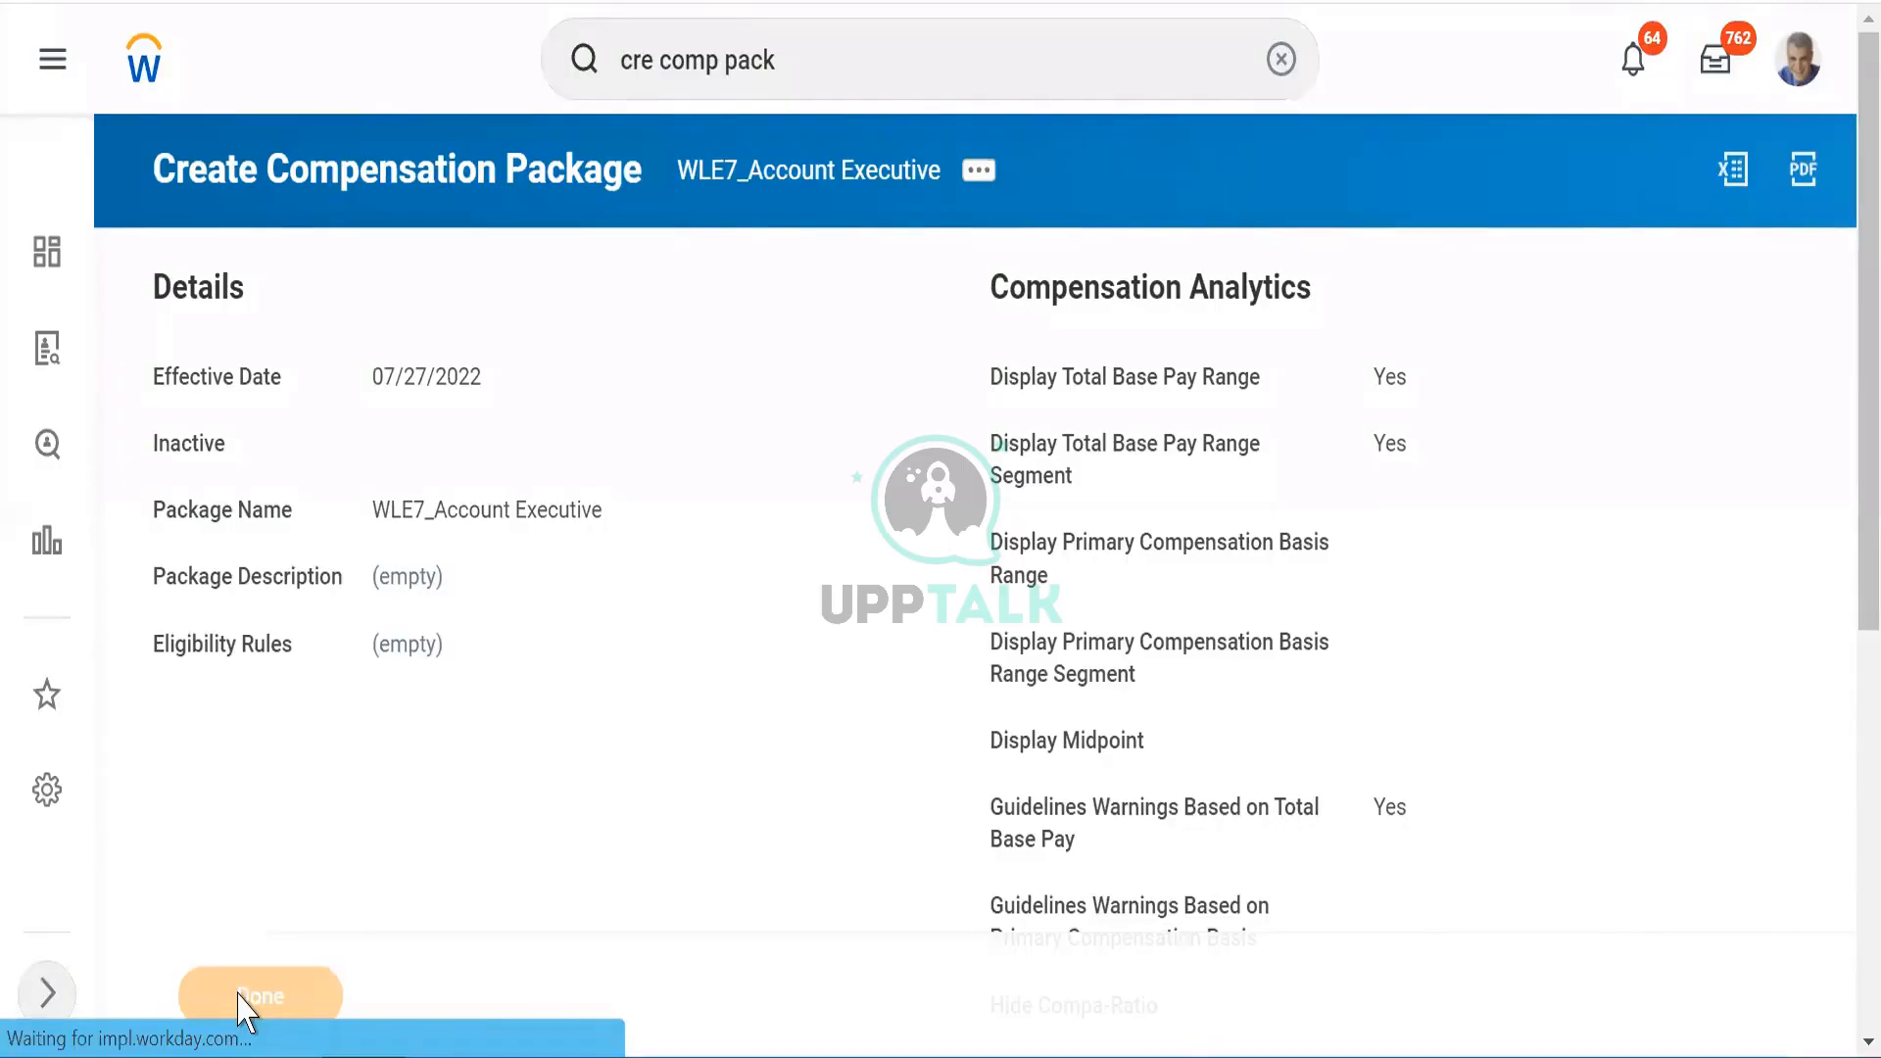